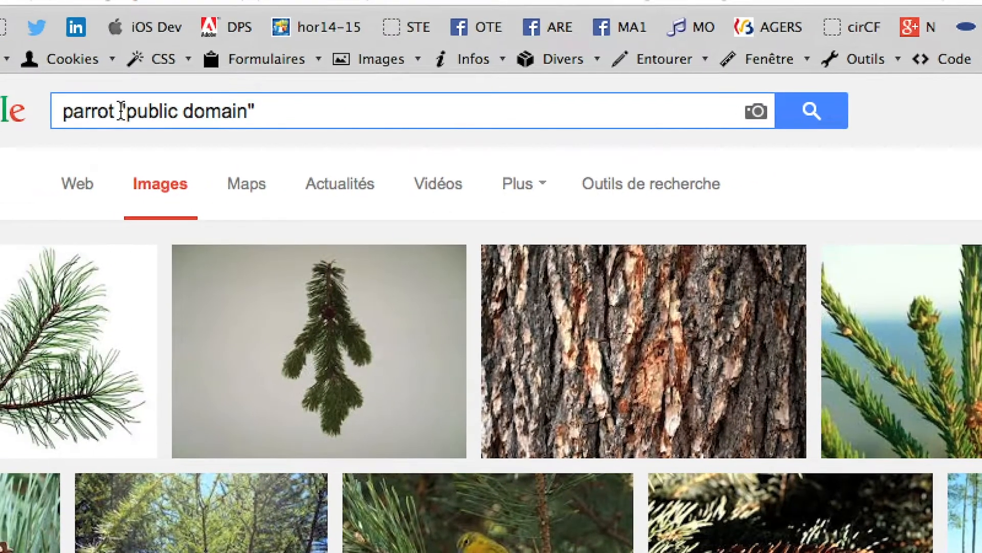
# Run an image search for parrot "public domain" and browse the resulting pictures.
pyautogui.moveTo(59, 112); pyautogui.dragTo(0, 127)
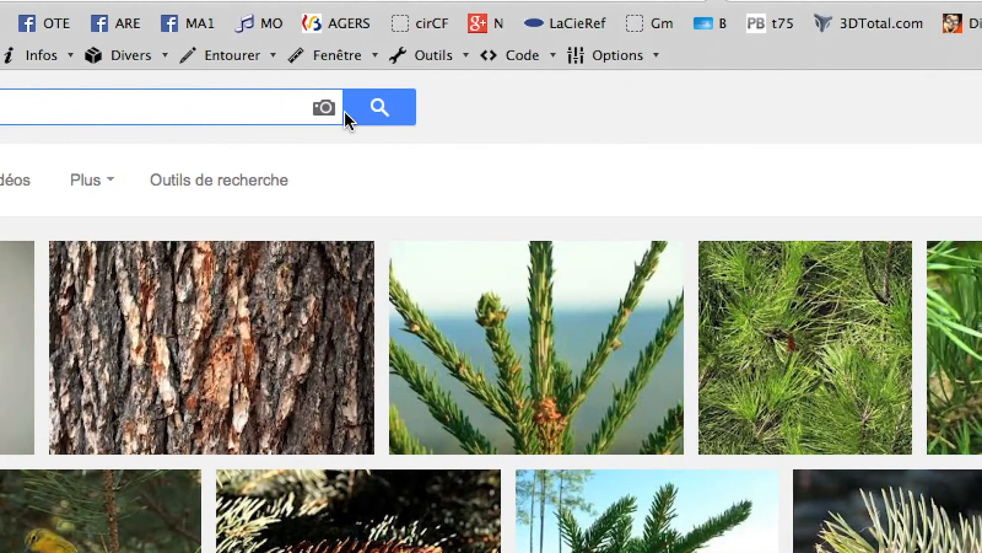
pyautogui.click(368, 109)
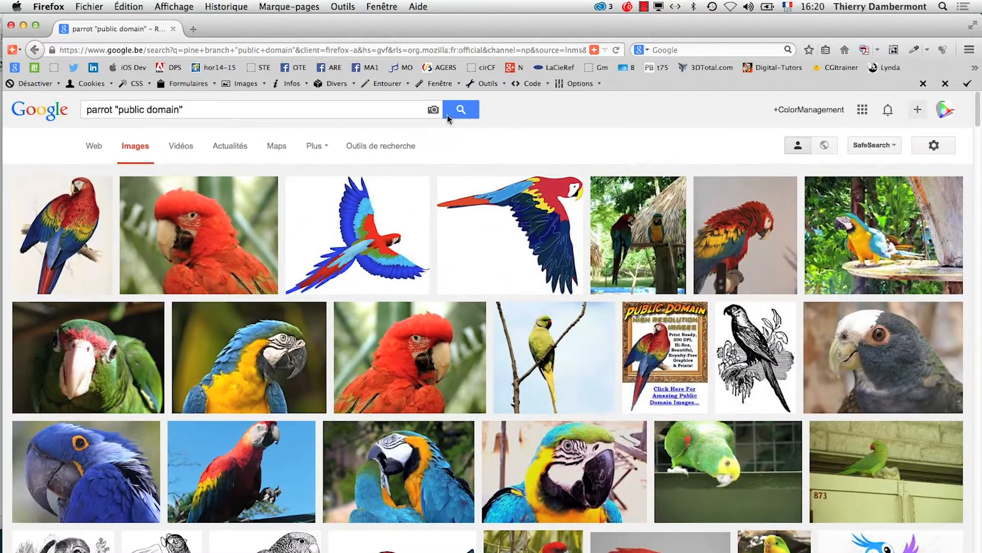
pyautogui.scroll(-5, 552, 390)
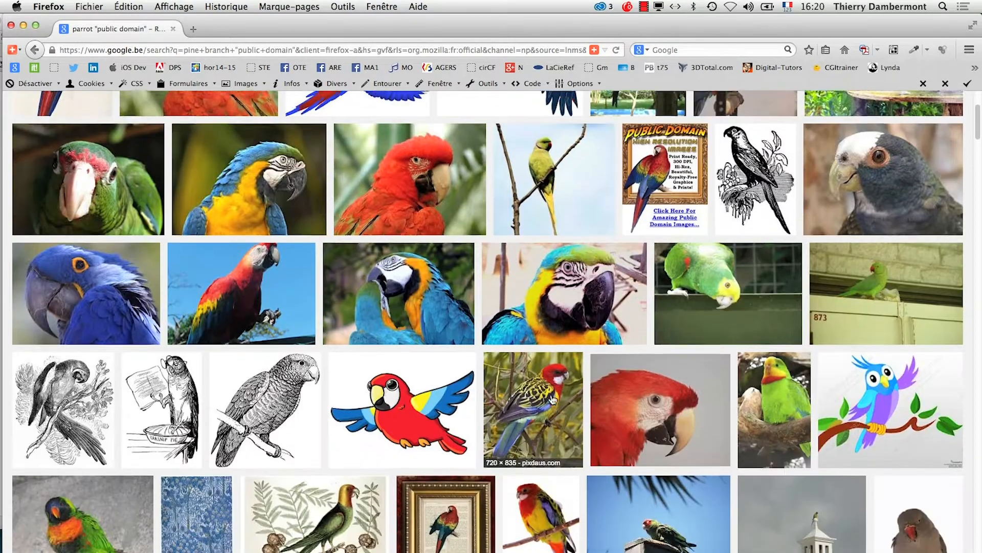
pyautogui.scroll(-5, 552, 401)
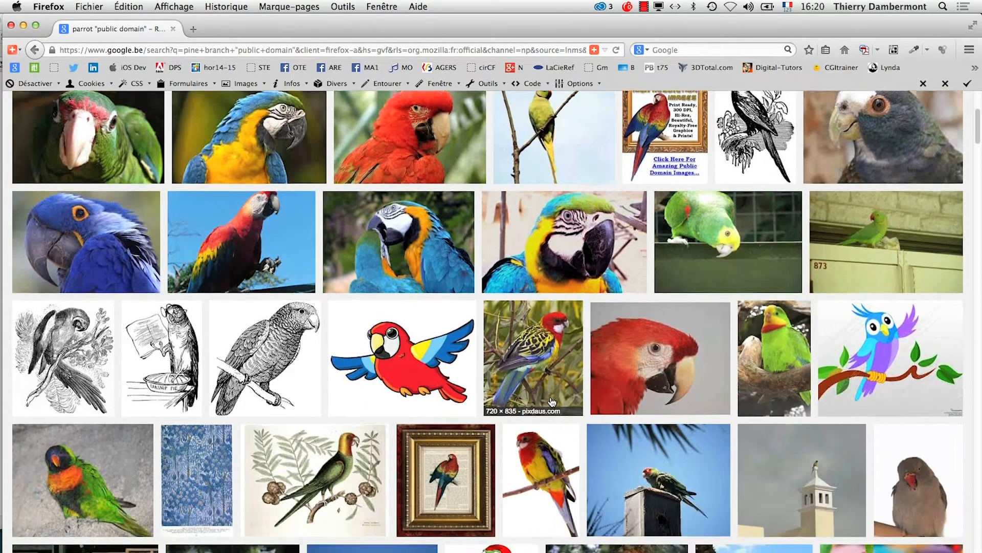
pyautogui.scroll(-5, 552, 402)
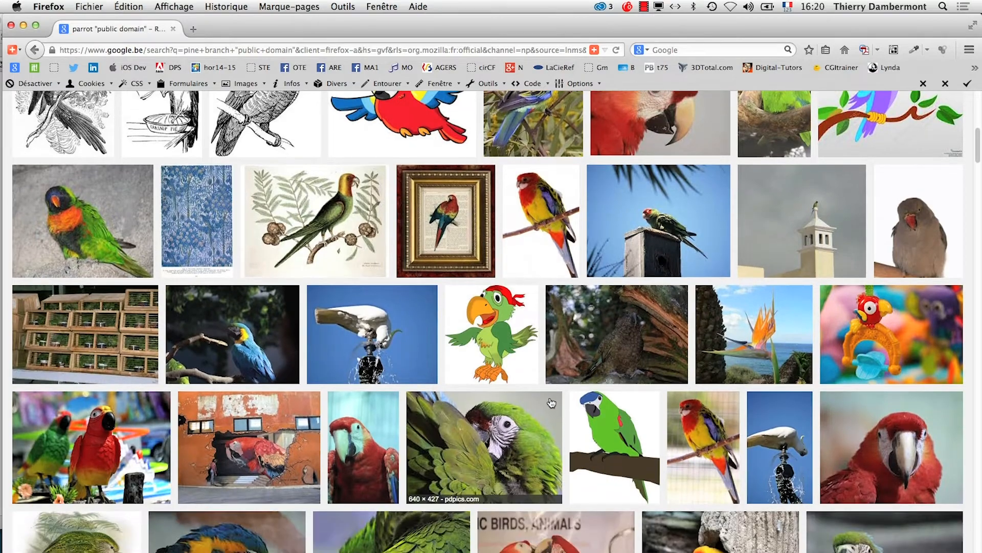
pyautogui.scroll(-3, 551, 403)
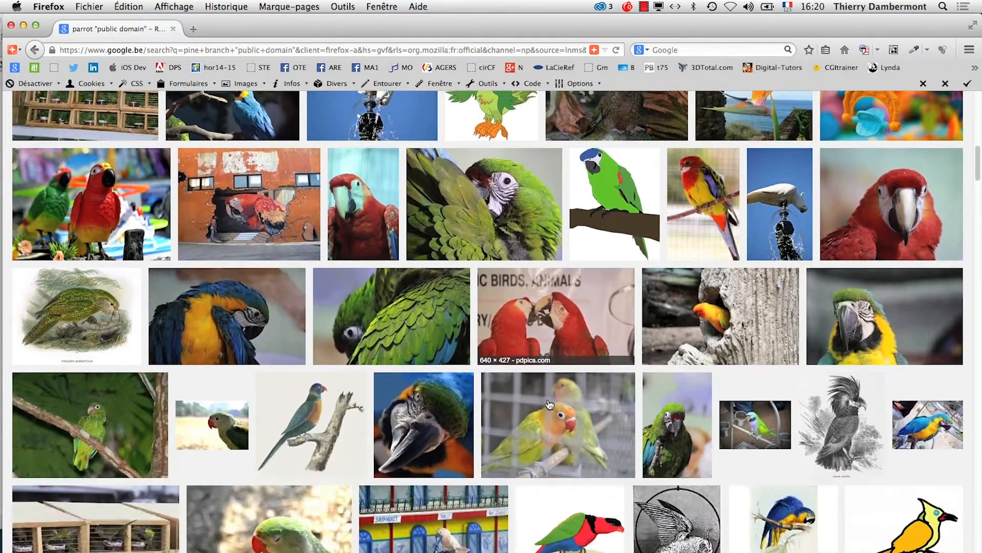
pyautogui.scroll(-14, 550, 405)
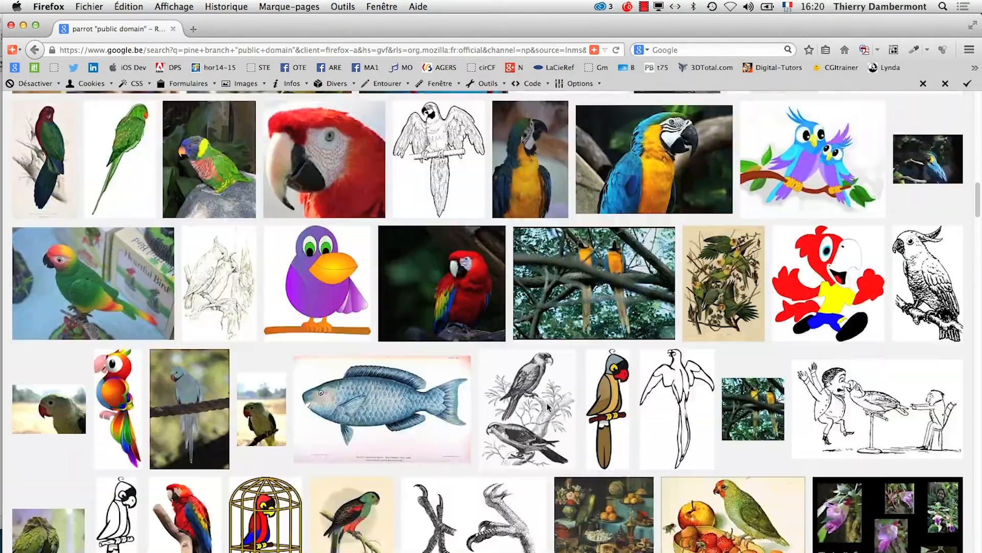
pyautogui.scroll(-8, 547, 407)
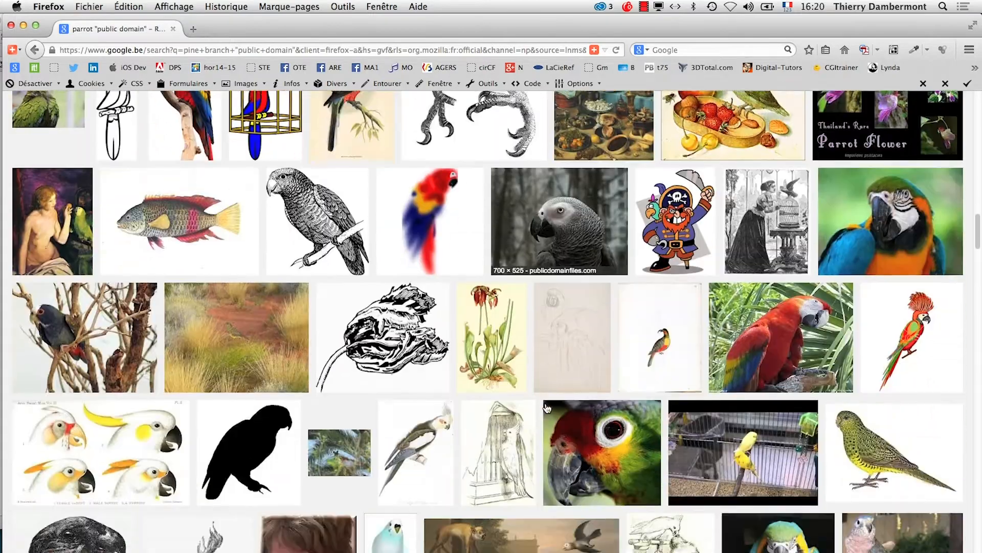
pyautogui.scroll(20, 548, 408)
# Refine the image search to flying parrot "public domain" and look through the pictures.
pyautogui.doubleClick(91, 117)
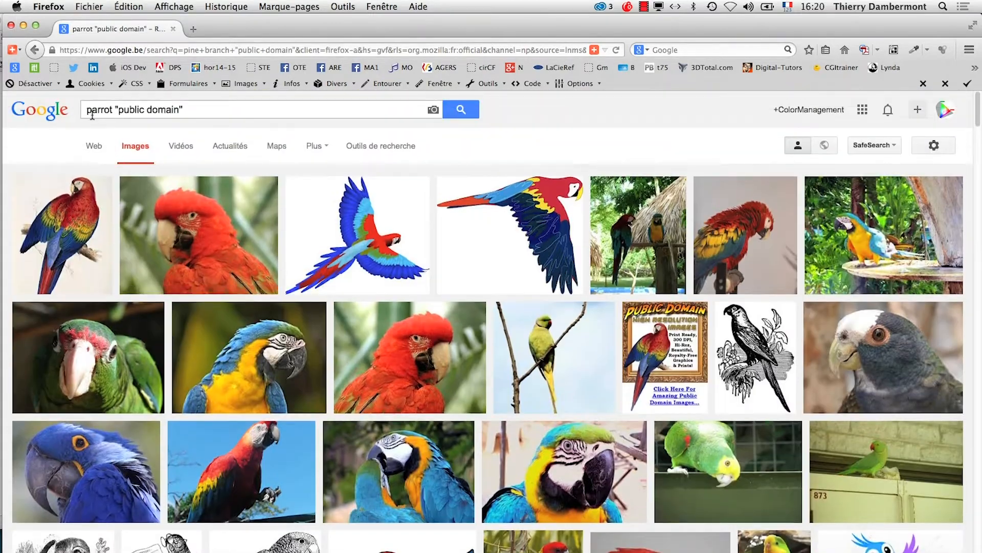
pyautogui.click(87, 112)
pyautogui.write('flyin')
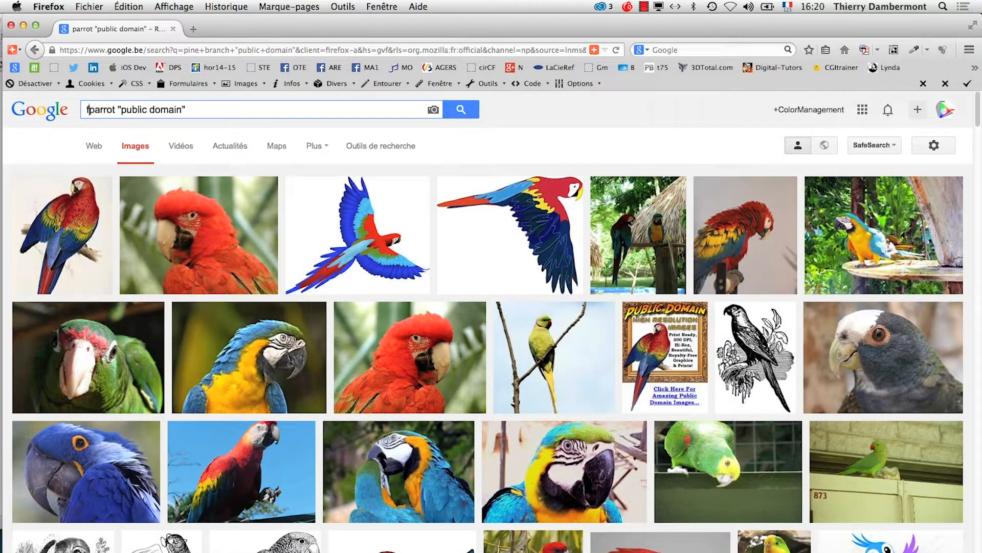
pyautogui.write('g')
pyautogui.press('Return')
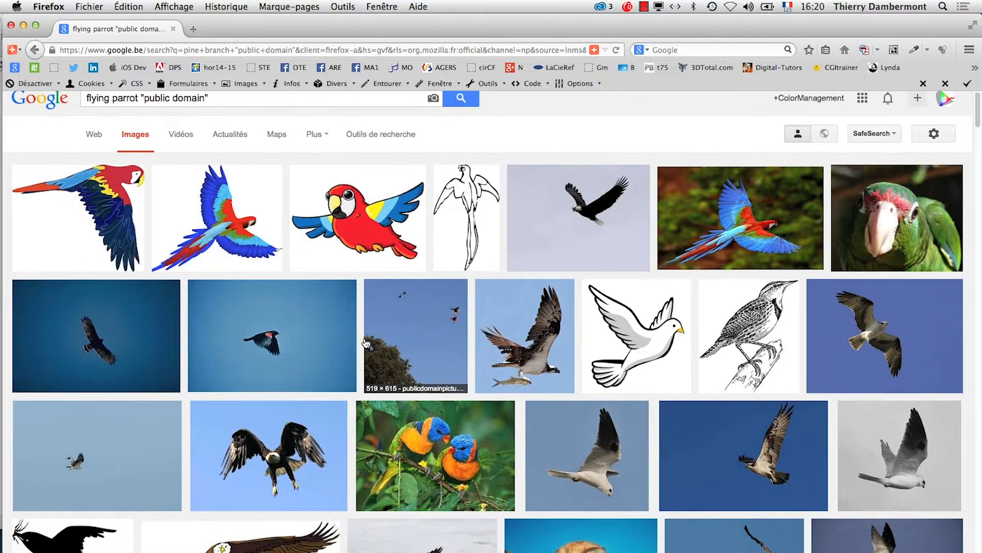
pyautogui.scroll(-5, 365, 342)
pyautogui.scroll(-3, 362, 341)
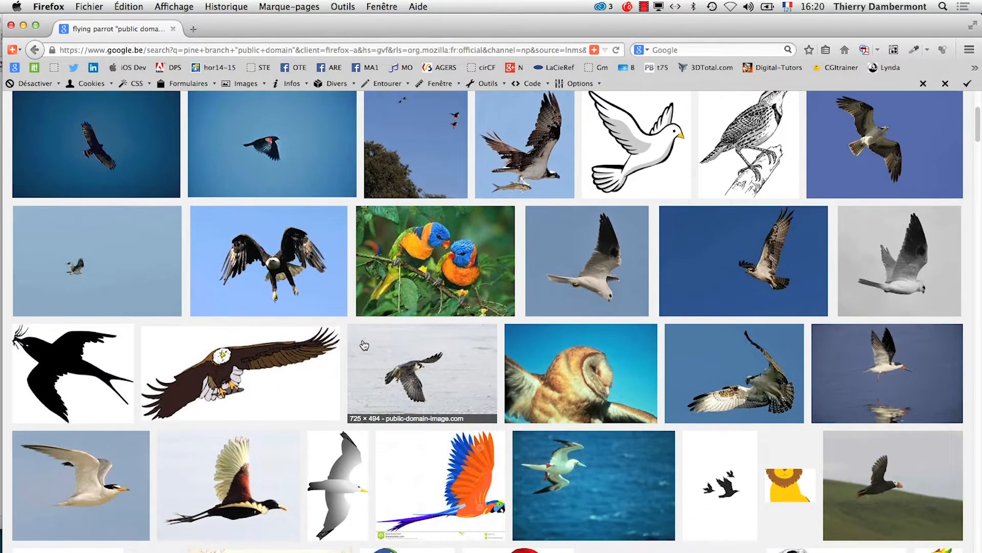
pyautogui.scroll(8, 361, 340)
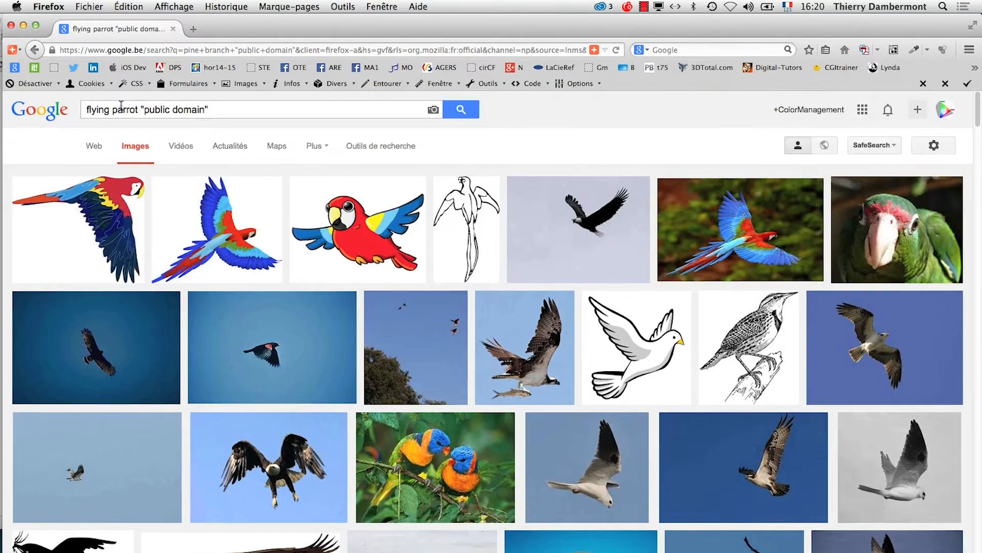
# Change the image search to flying bird "public domain" and look for a suitable bird photo.
pyautogui.moveTo(140, 109); pyautogui.dragTo(112, 109)
pyautogui.write('bird')
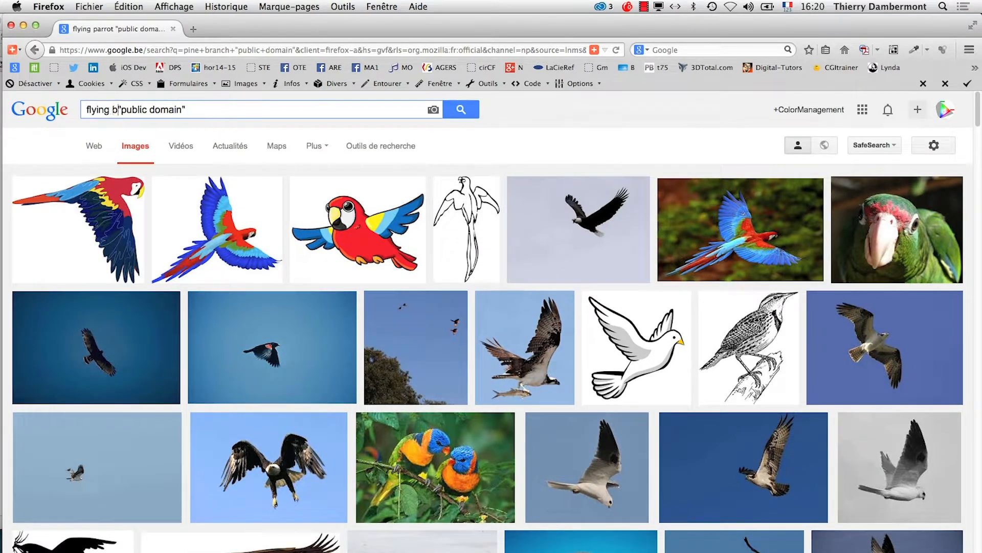
pyautogui.press('Return')
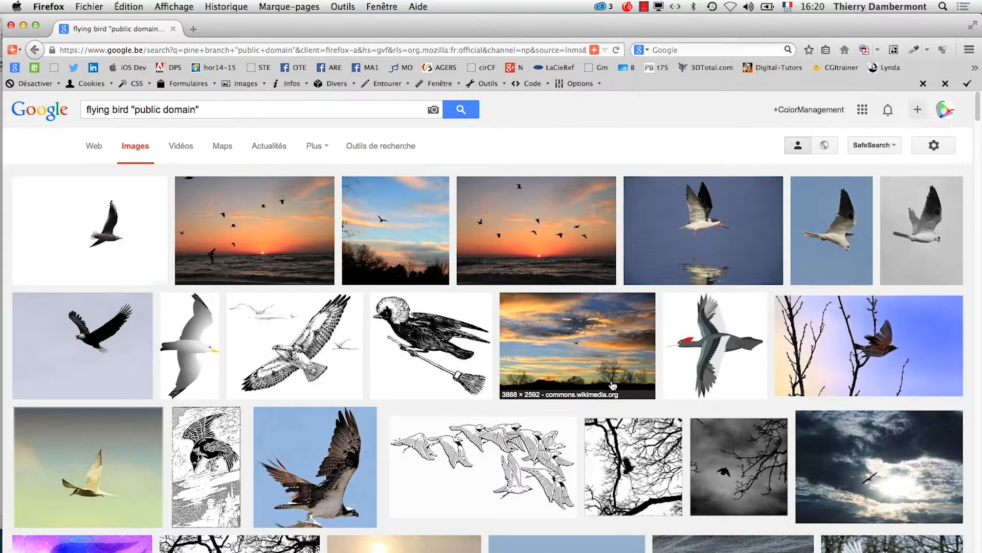
pyautogui.scroll(-5, 613, 384)
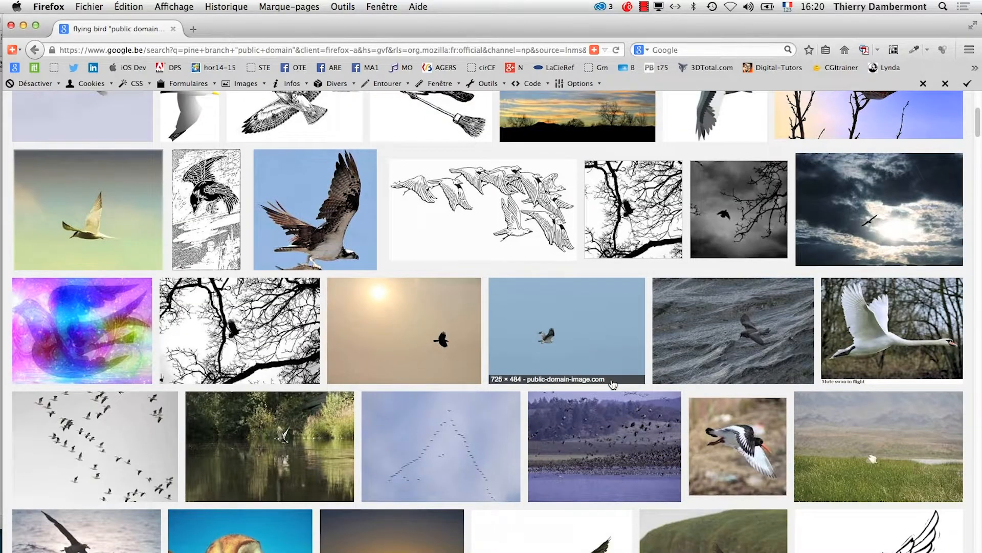
pyautogui.scroll(2, 613, 385)
pyautogui.scroll(1, 612, 385)
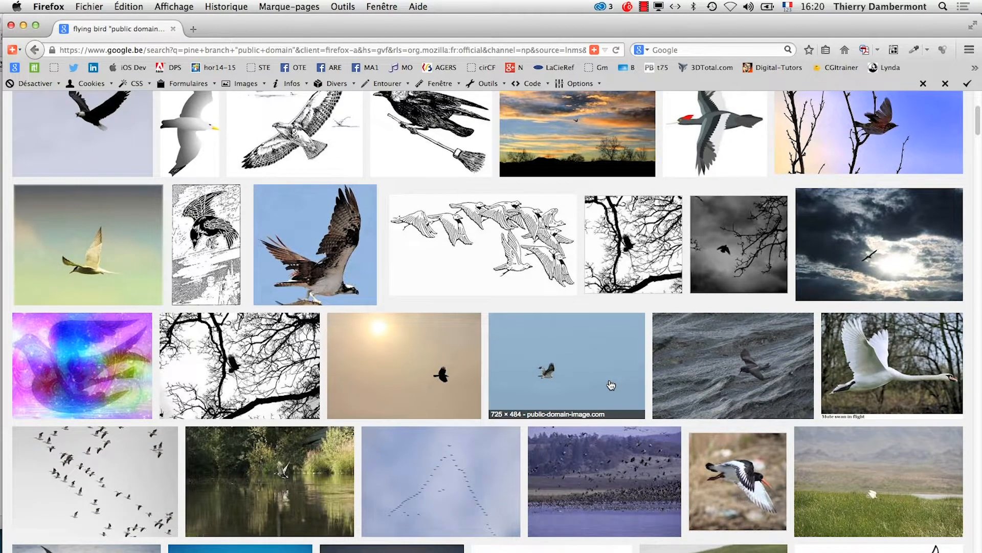
pyautogui.scroll(1, 612, 385)
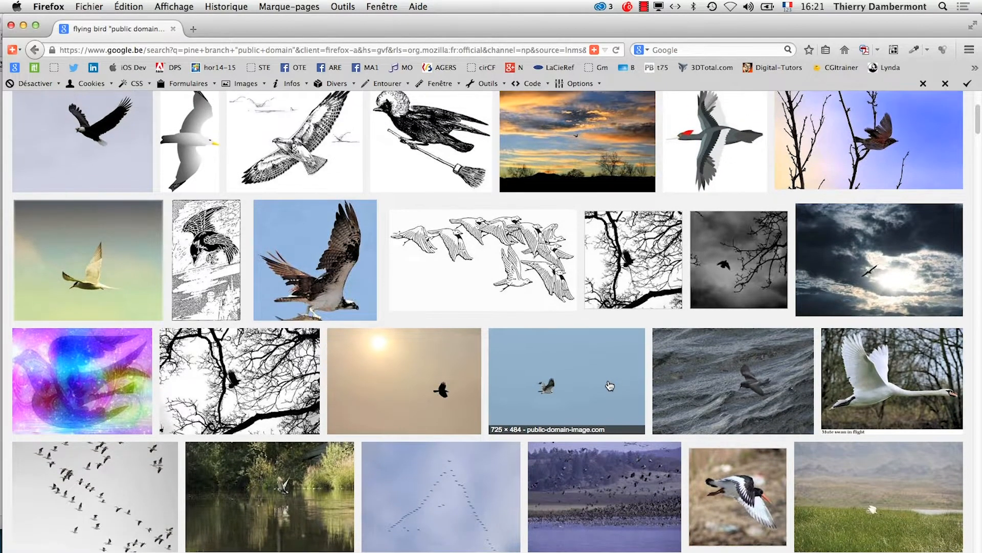
# Open the full-size photo of the white swan in flight in its own tab.
pyautogui.rightClick(877, 382)
pyautogui.click(831, 92)
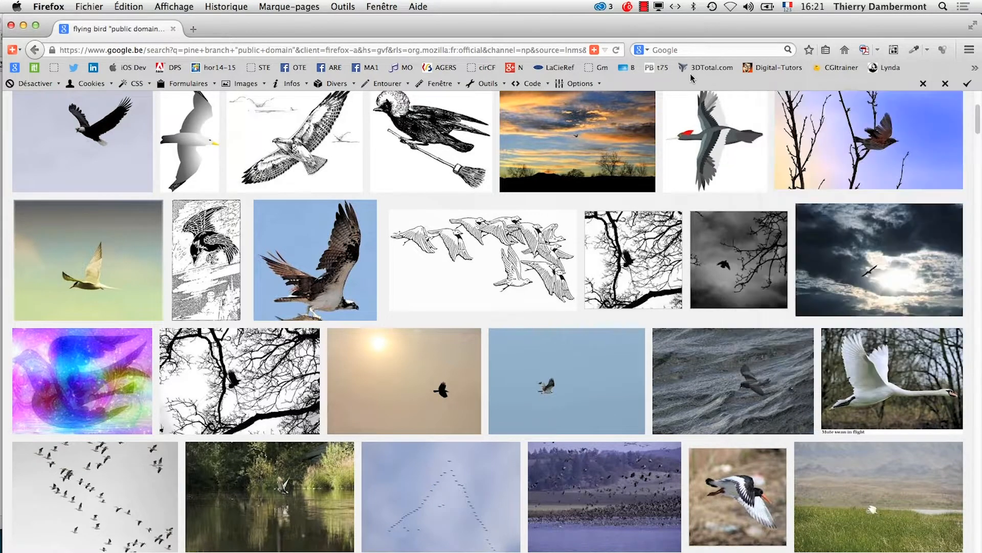
pyautogui.click(224, 27)
pyautogui.click(756, 375)
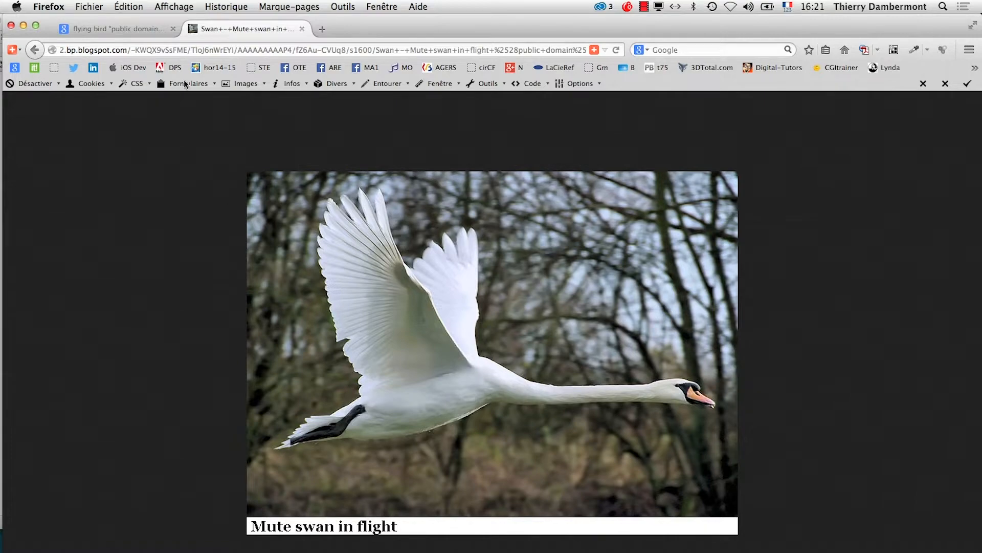
# Compare the opened swan photo with the other flying bird pictures in the search results.
pyautogui.click(103, 24)
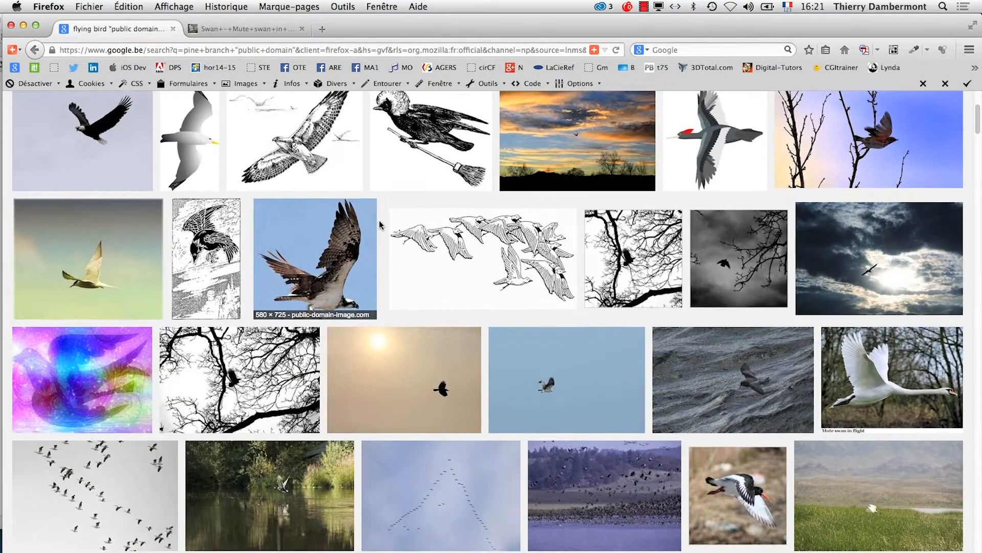
pyautogui.scroll(-5, 377, 221)
pyautogui.scroll(-3, 376, 225)
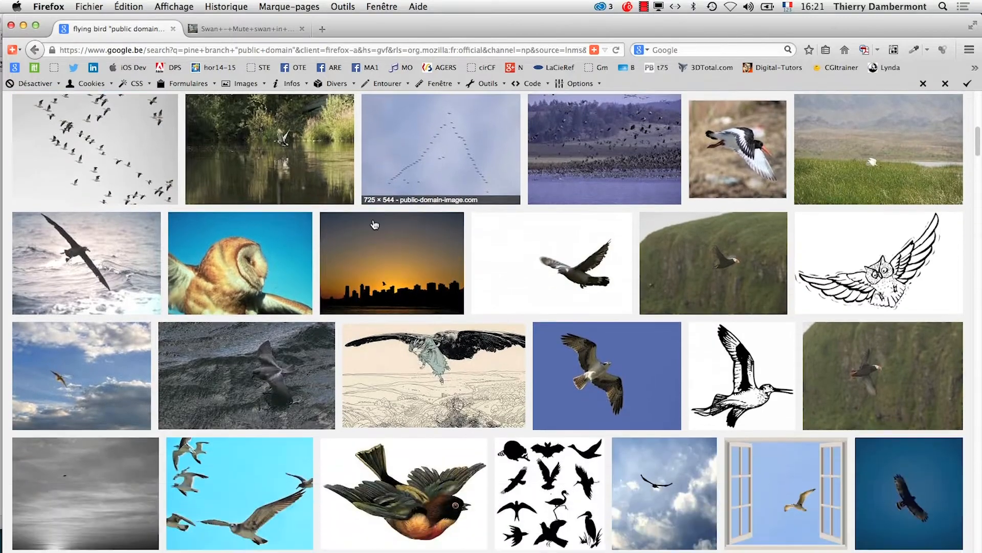
pyautogui.scroll(3, 376, 224)
pyautogui.scroll(10, 375, 223)
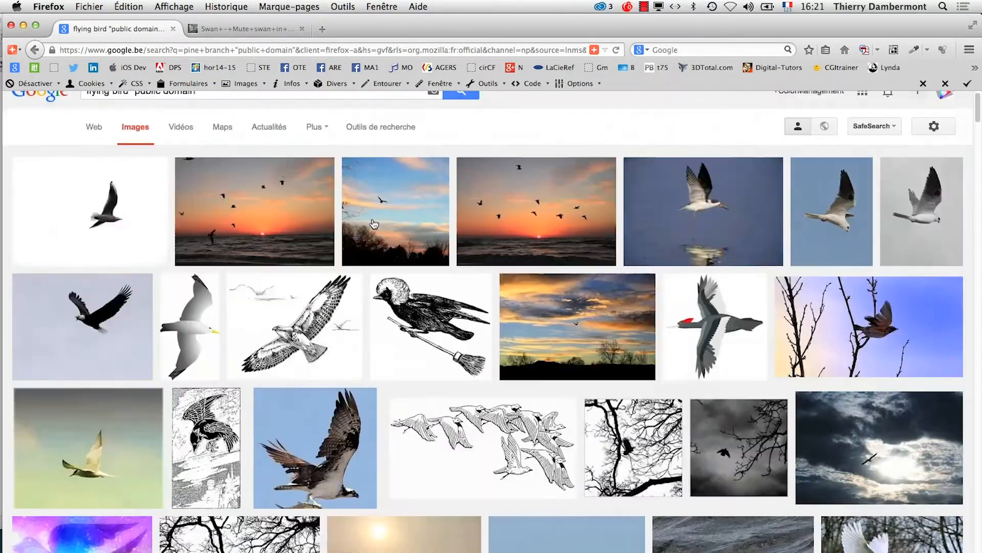
pyautogui.click(247, 31)
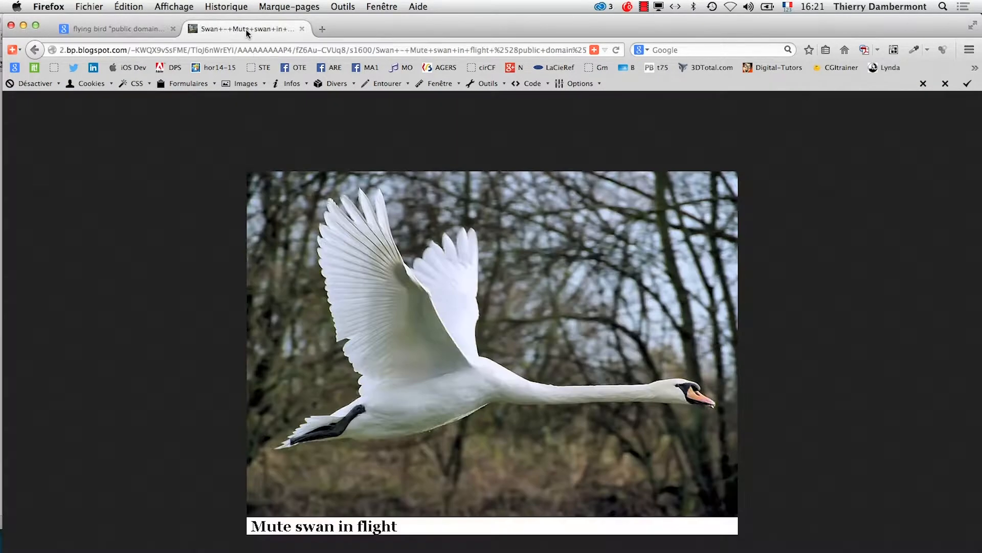
pyautogui.click(105, 29)
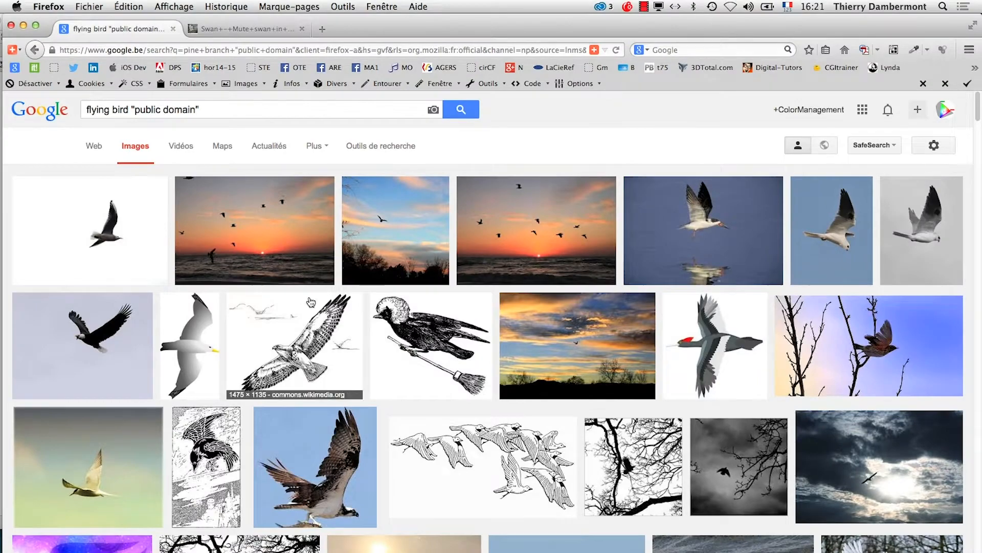
pyautogui.scroll(-2, 705, 529)
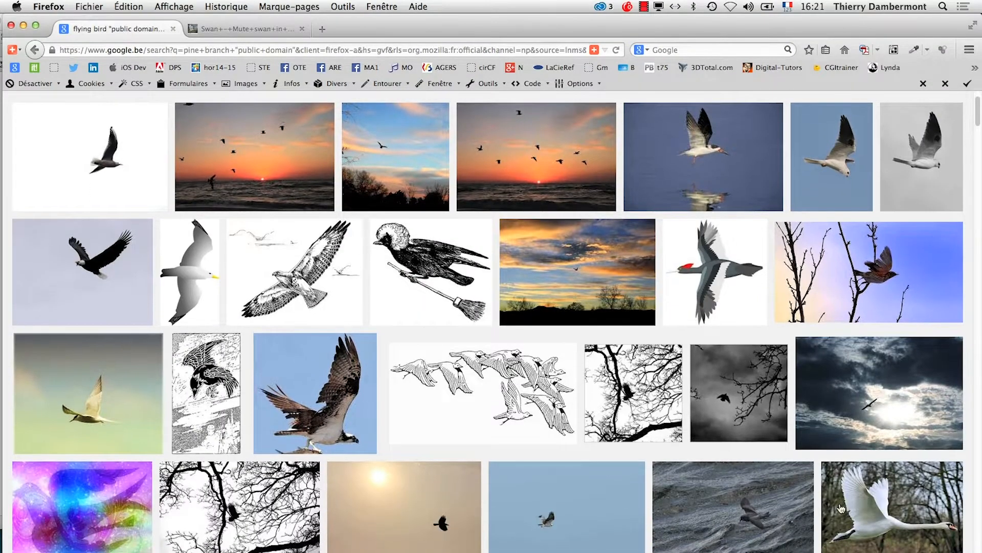
pyautogui.scroll(-5, 890, 511)
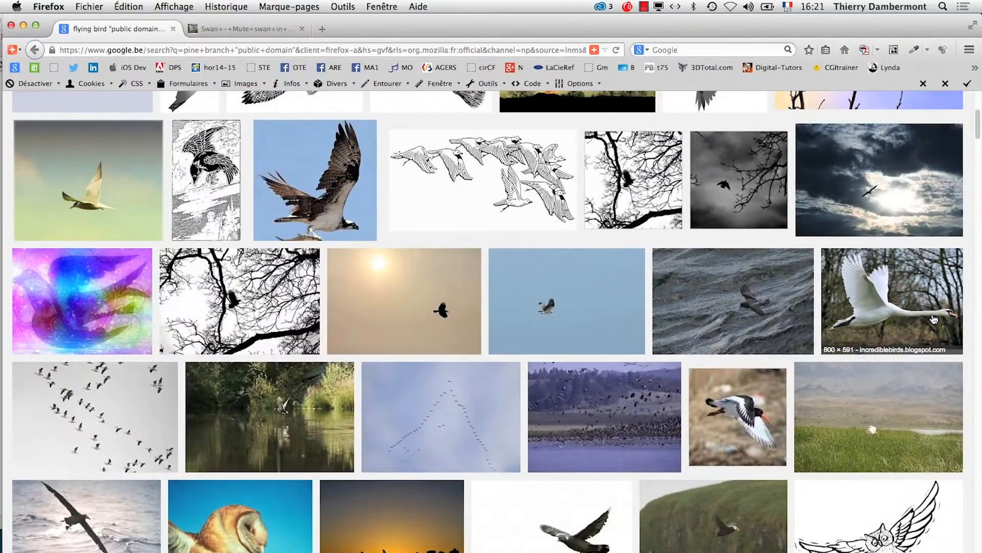
# Save the full-size mute swan image into the AI-jour6 folder under its suggested file name.
pyautogui.click(235, 27)
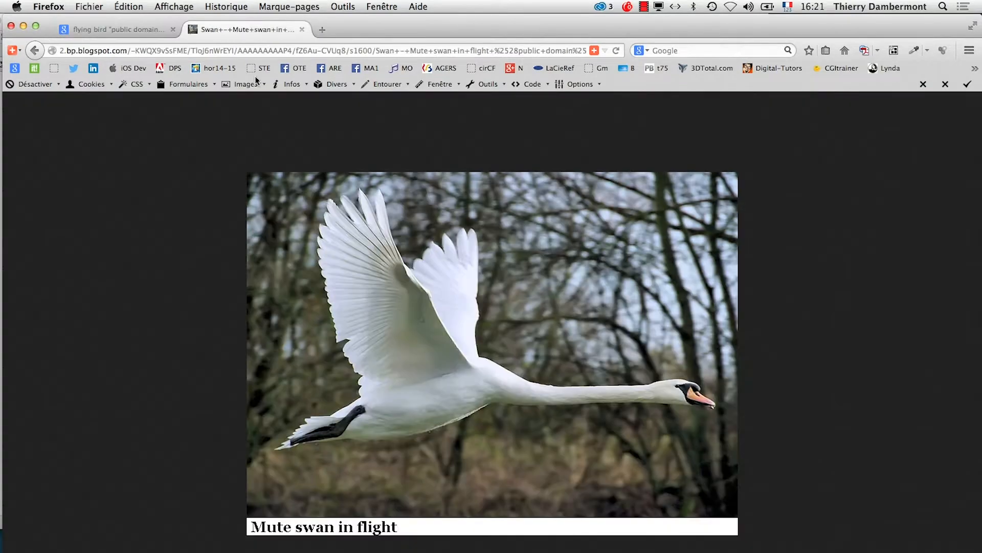
pyautogui.rightClick(415, 265)
pyautogui.click(532, 309)
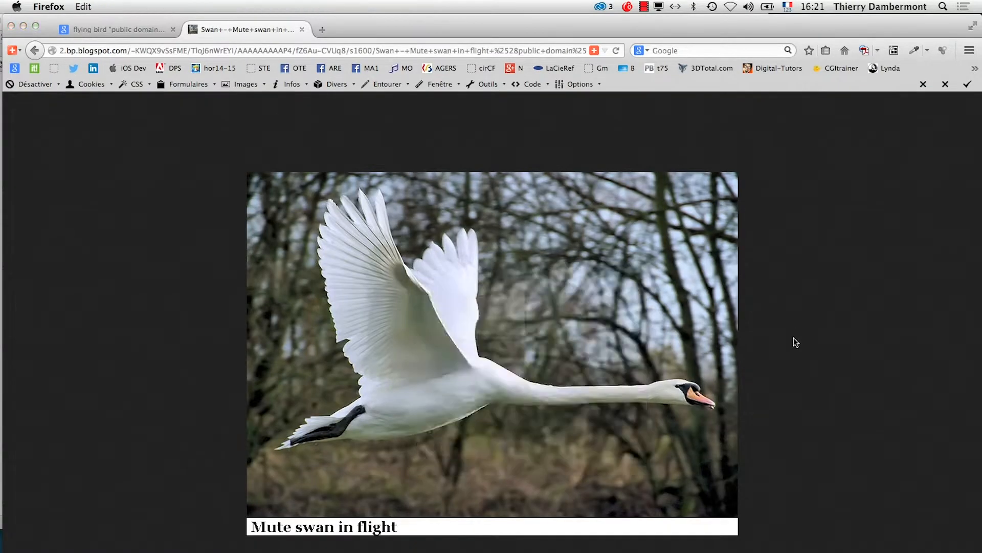
pyautogui.moveTo(168, 15); pyautogui.dragTo(207, 72)
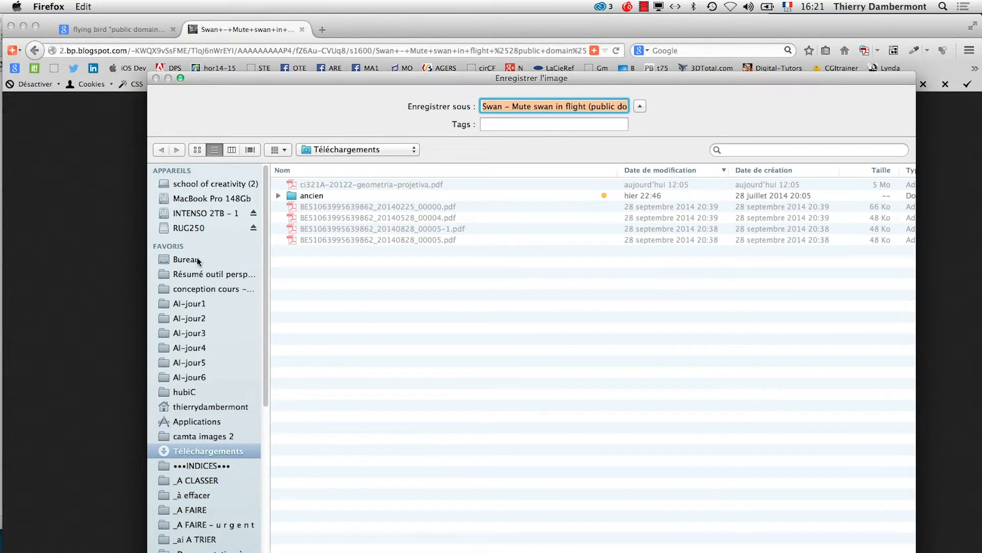
pyautogui.click(199, 377)
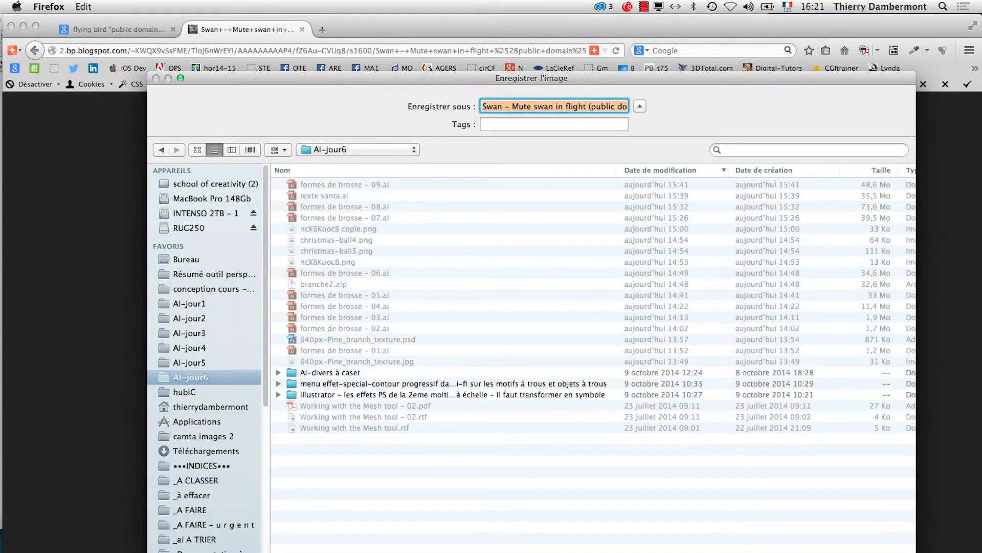
pyautogui.moveTo(598, 86); pyautogui.dragTo(568, 28)
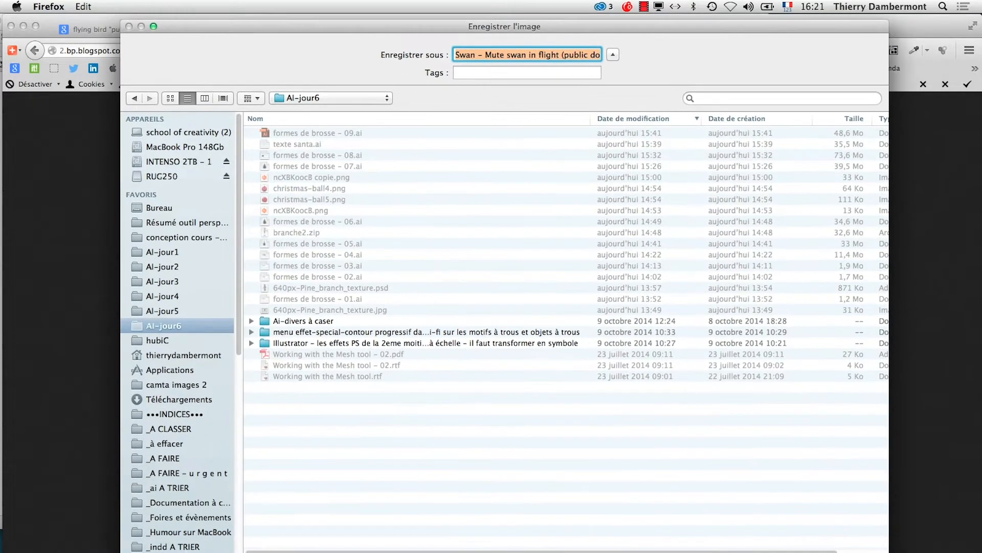
pyautogui.press('Return')
# Switch from the browser to Photoshop.
pyautogui.press('super+Tab')
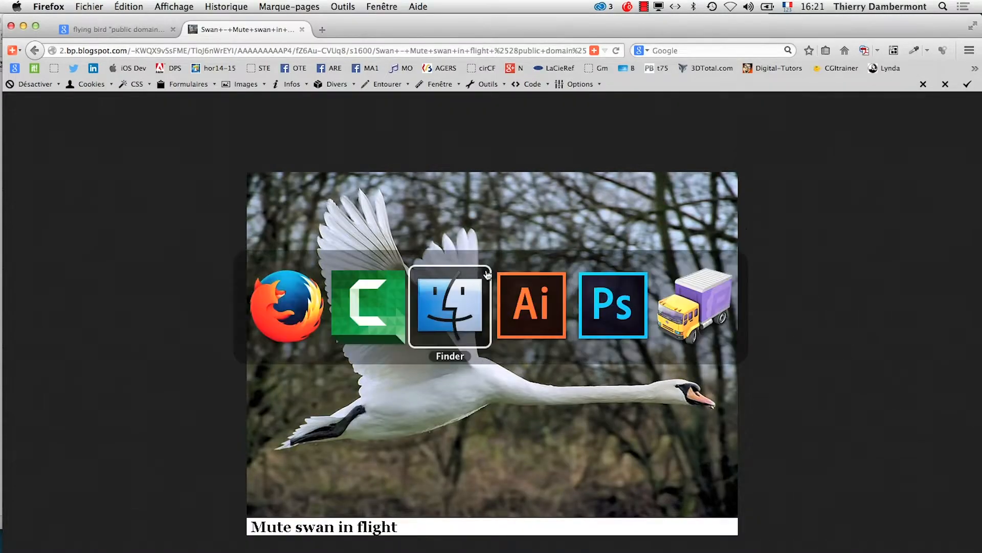
pyautogui.click(587, 310)
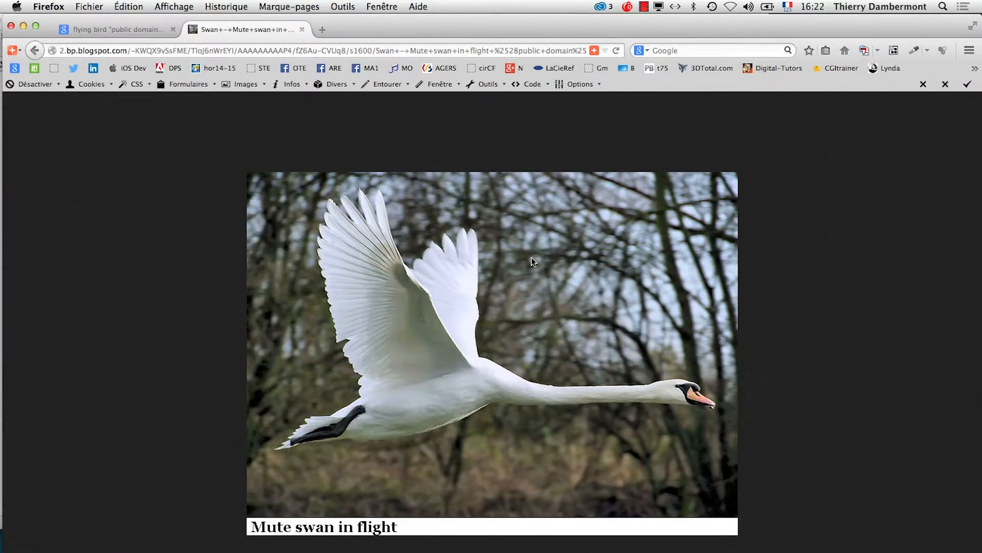
pyautogui.press('super+Tab')
pyautogui.press('super+Tab')
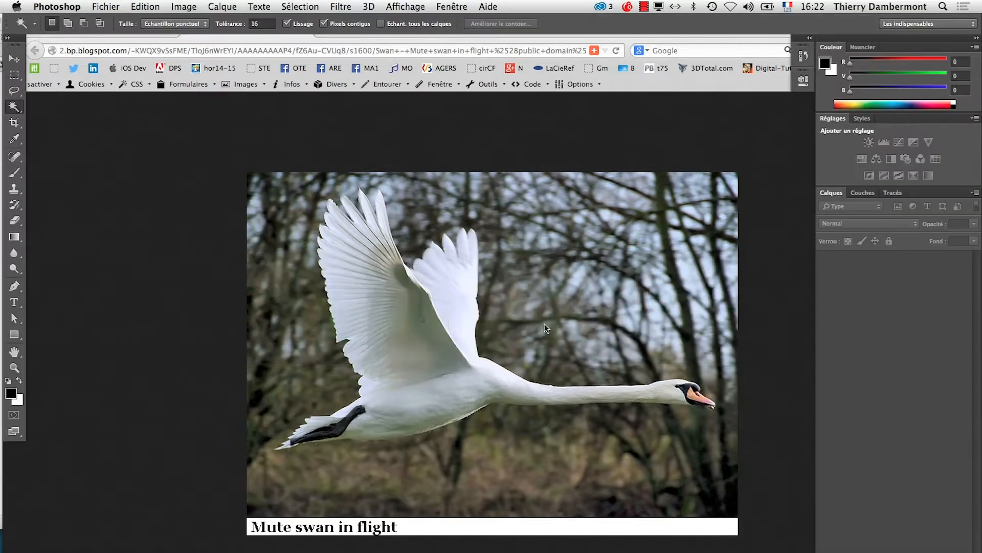
# Switch to Illustrator and create a new landscape A4 document, 297 x 210 mm, in RGB mode with 300 ppi raster effects.
pyautogui.press('super+Tab')
pyautogui.click(234, 312)
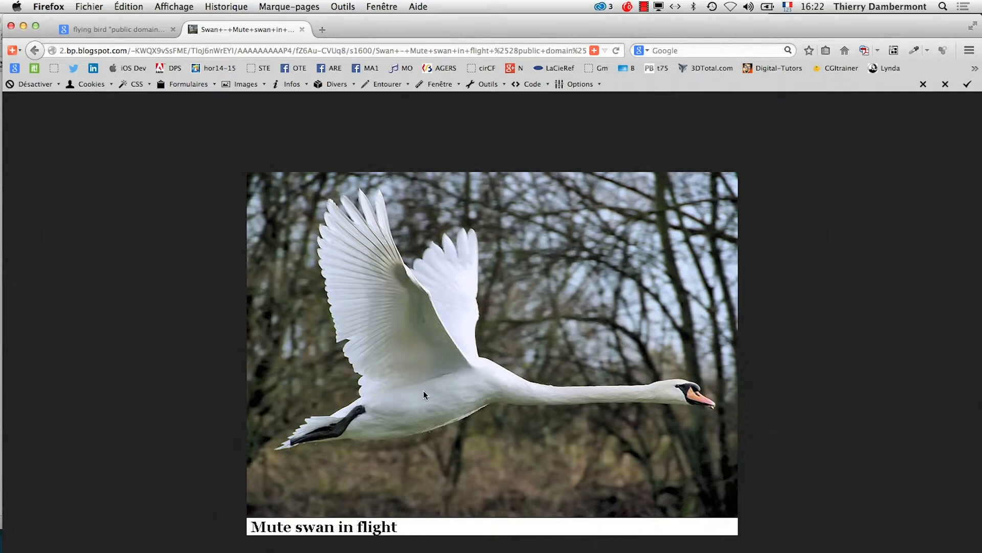
pyautogui.press('super+Tab')
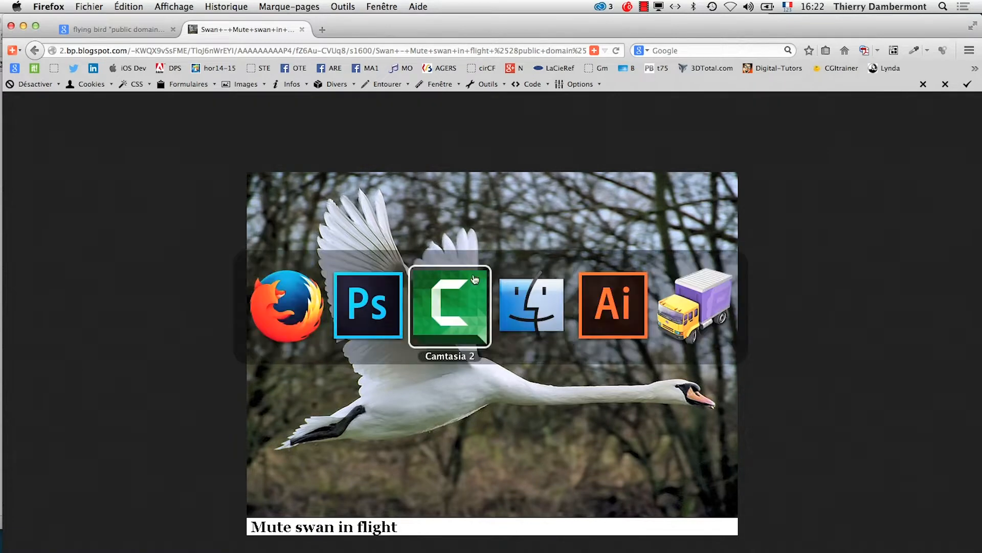
pyautogui.click(599, 328)
pyautogui.click(106, 7)
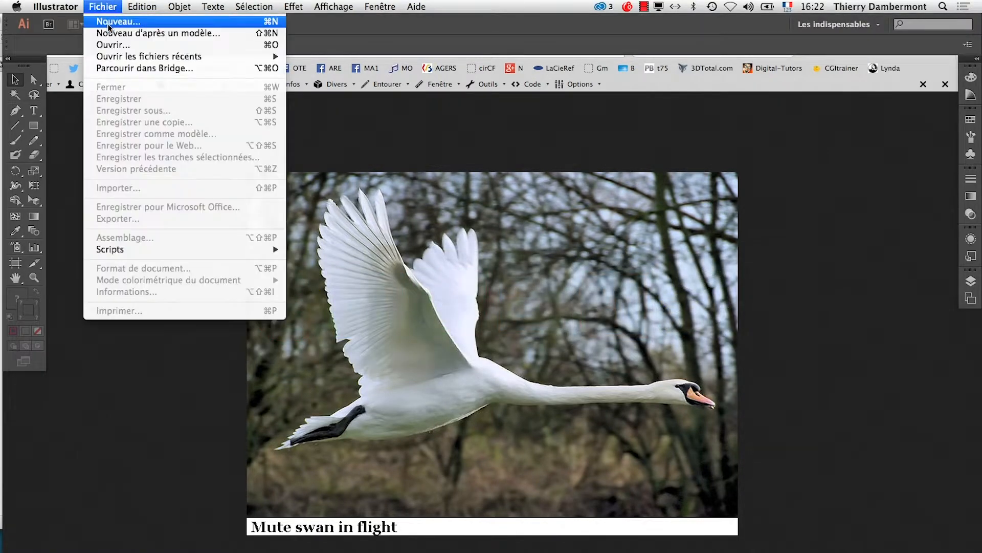
pyautogui.click(118, 21)
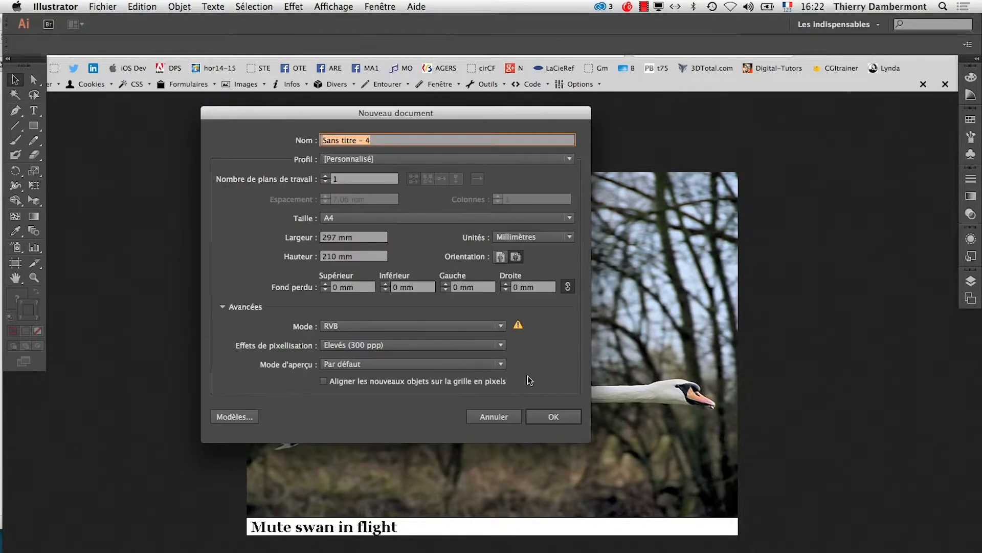
pyautogui.click(566, 418)
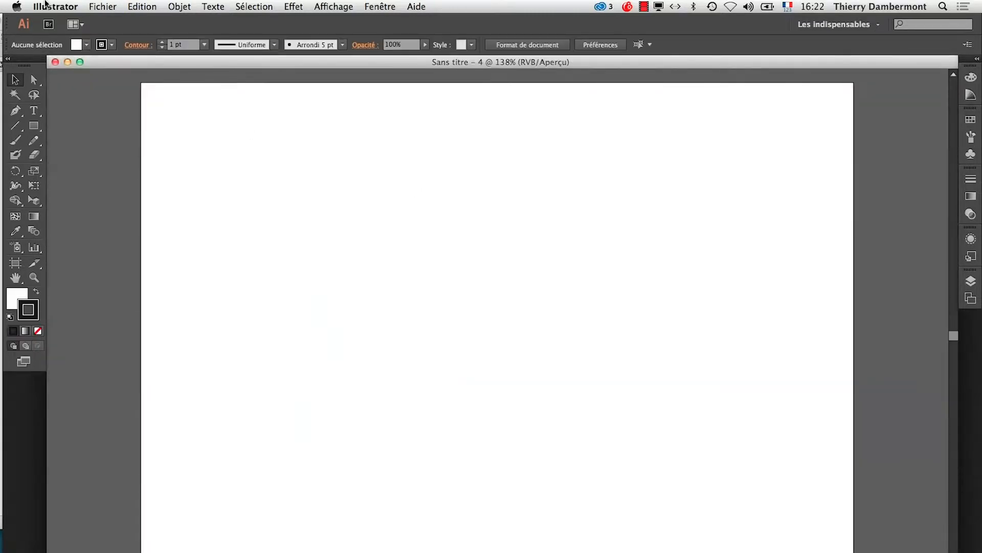
# Place the mute swan JPG from the AI-jour6 folder as a linked image on the artboard, about 252 x 186 mm.
pyautogui.click(45, 4)
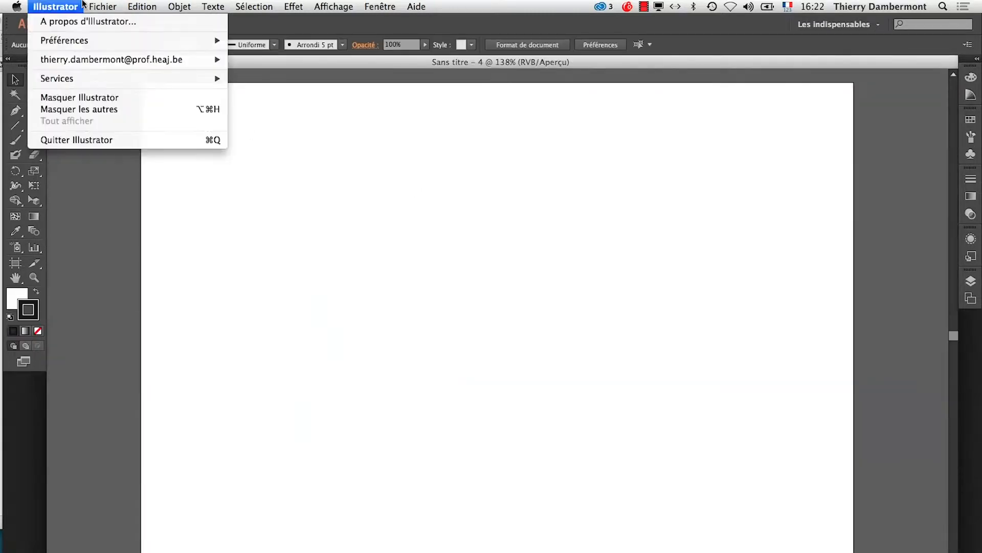
pyautogui.moveTo(102, 6)
pyautogui.click(158, 188)
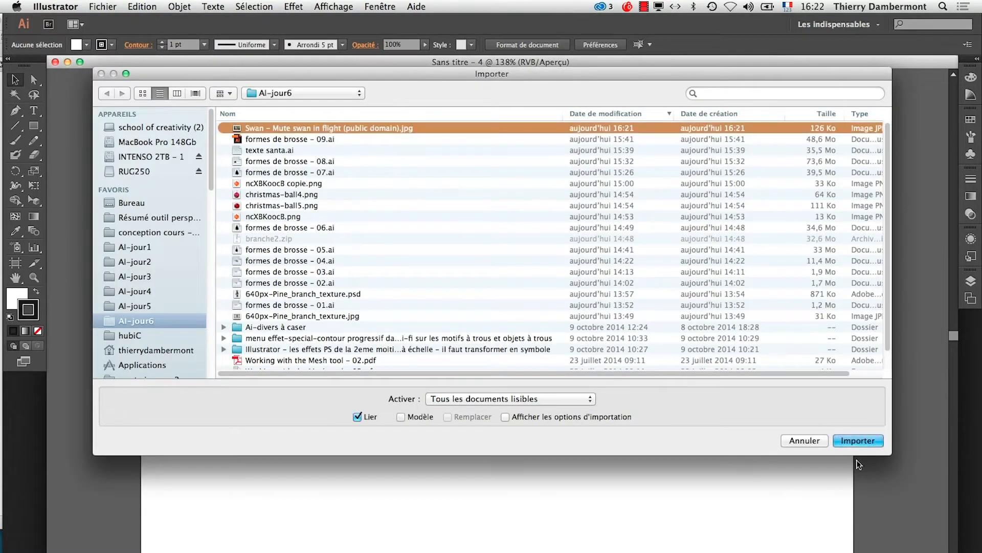
pyautogui.click(858, 440)
pyautogui.moveTo(156, 106); pyautogui.dragTo(825, 545)
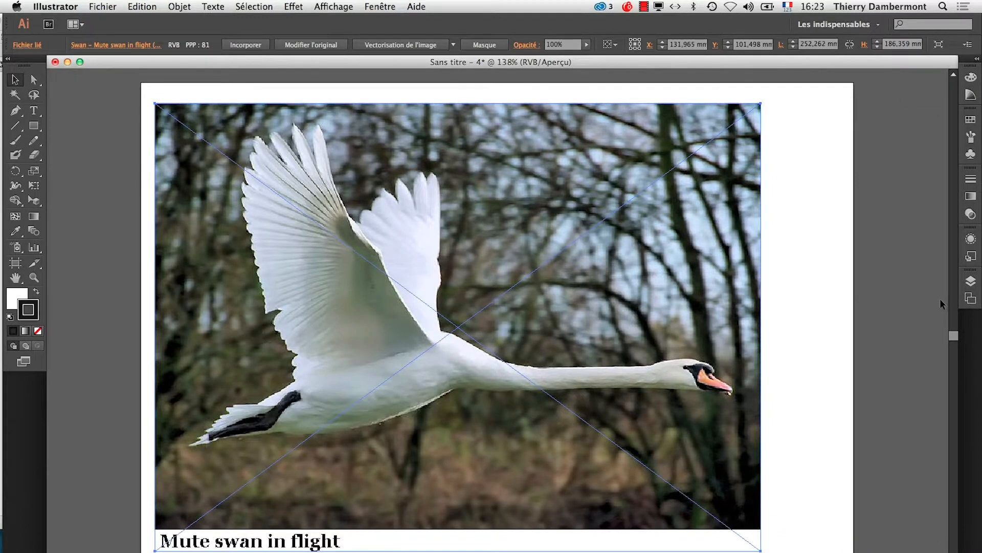
# Add a new layer above the swan photo and lock the photo's layer, Calque 1.
pyautogui.click(962, 283)
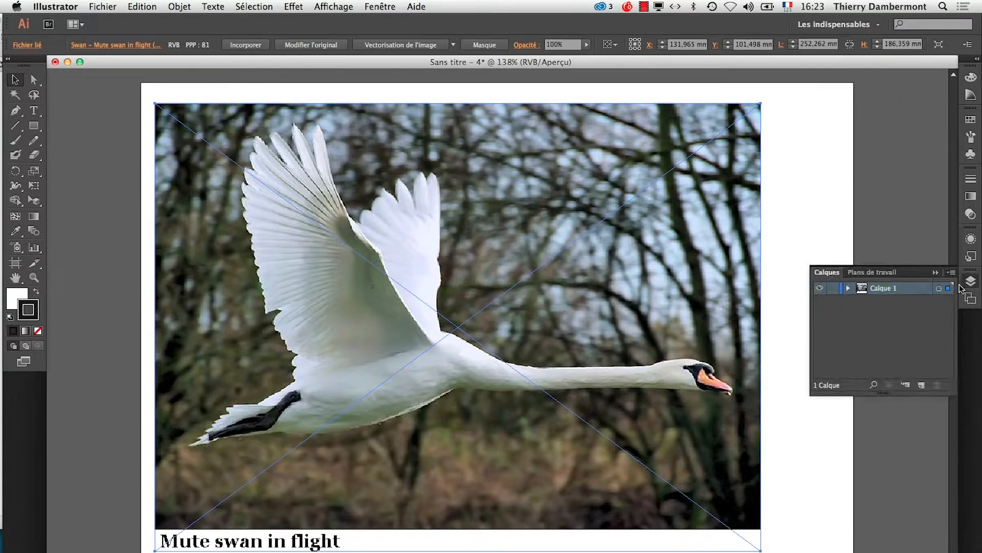
pyautogui.click(74, 121)
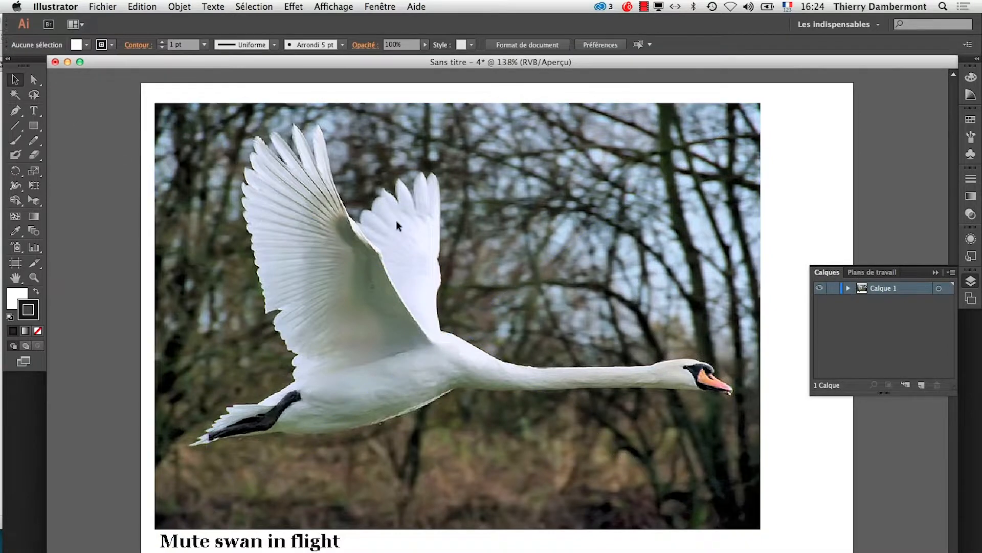
pyautogui.click(921, 385)
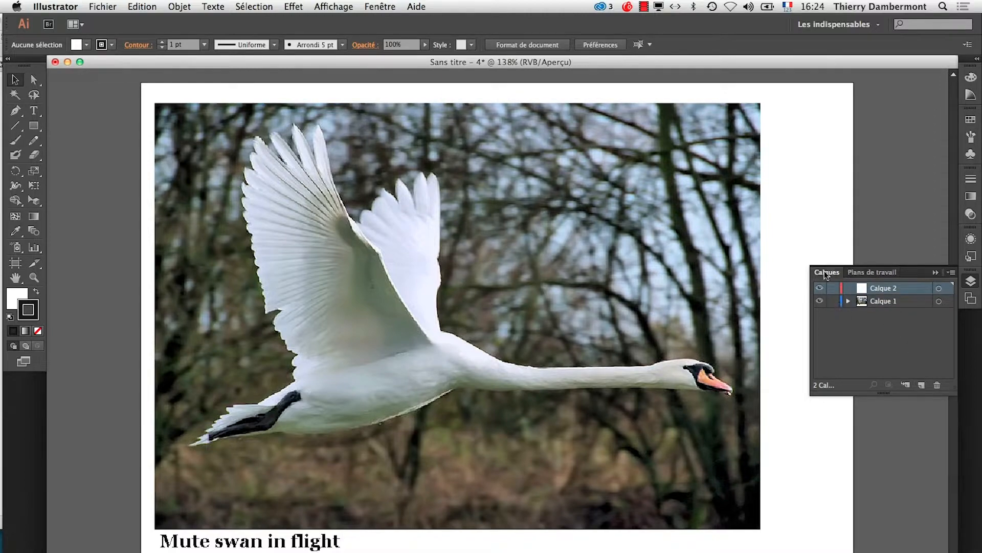
pyautogui.moveTo(837, 271); pyautogui.dragTo(660, 192)
pyautogui.click(935, 274)
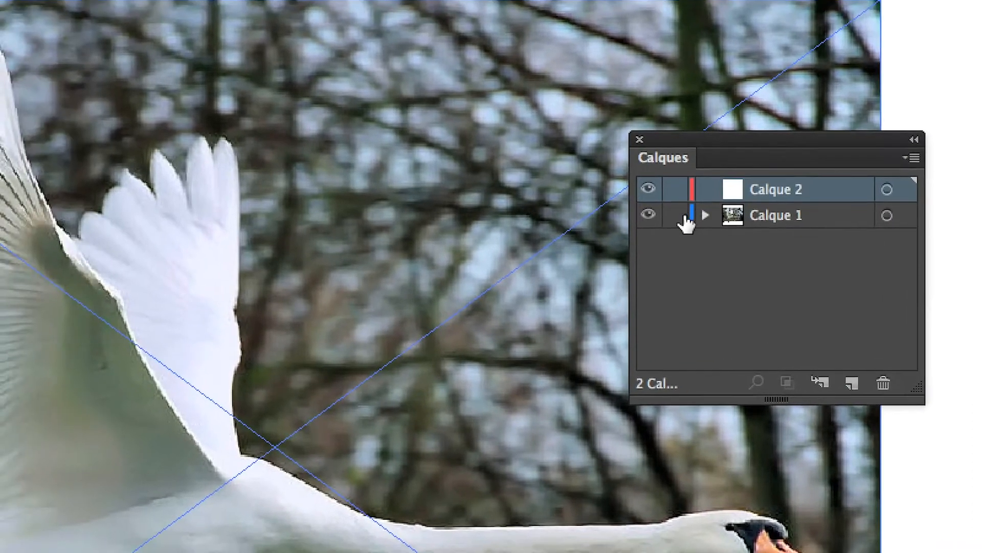
pyautogui.click(588, 201)
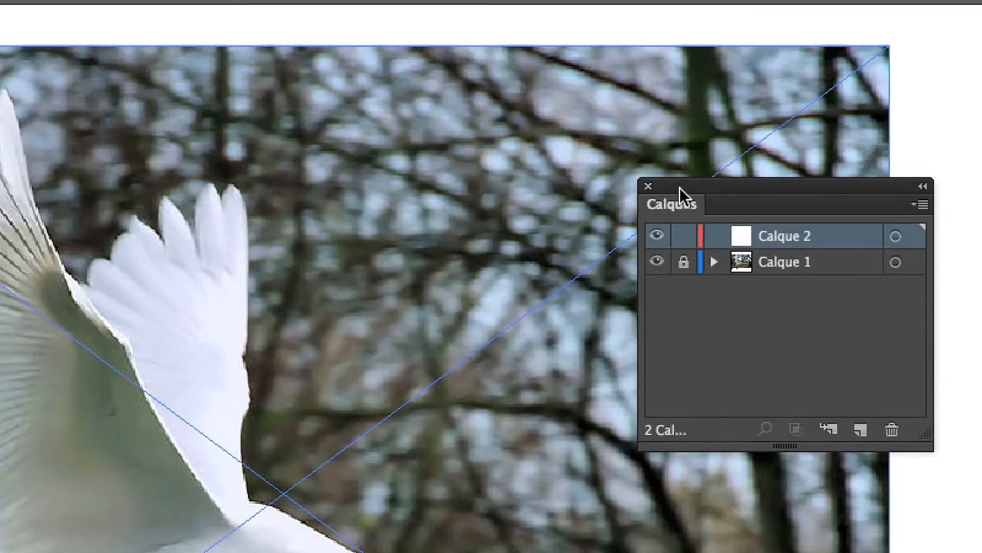
pyautogui.moveTo(582, 159); pyautogui.dragTo(796, 157)
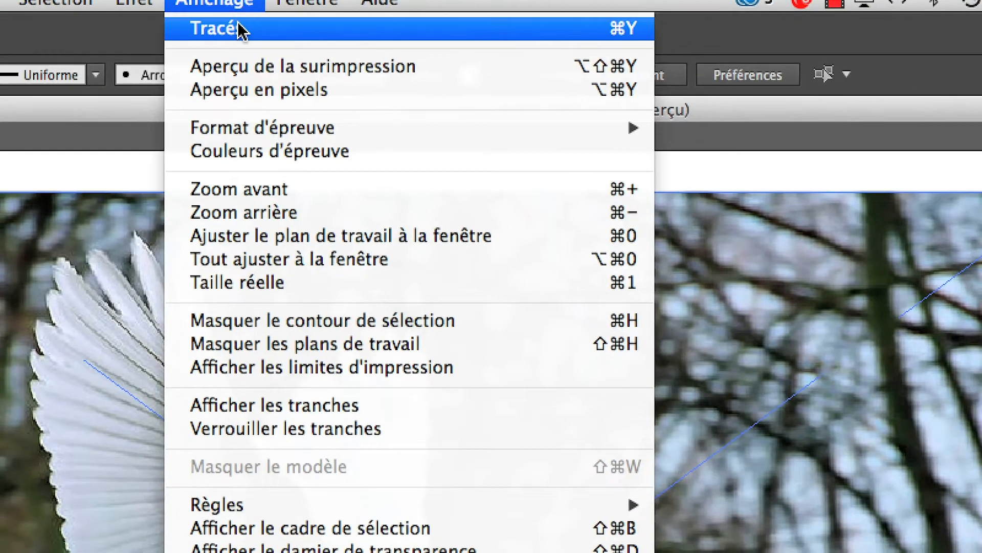
# Check the document in outline display mode and return to the preview display.
pyautogui.click(240, 30)
pyautogui.click(232, 8)
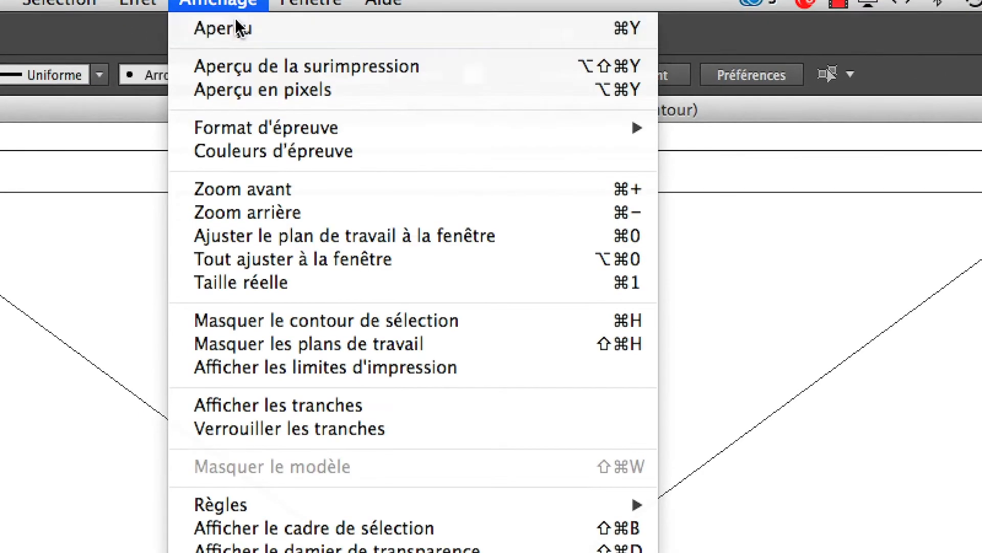
pyautogui.click(237, 32)
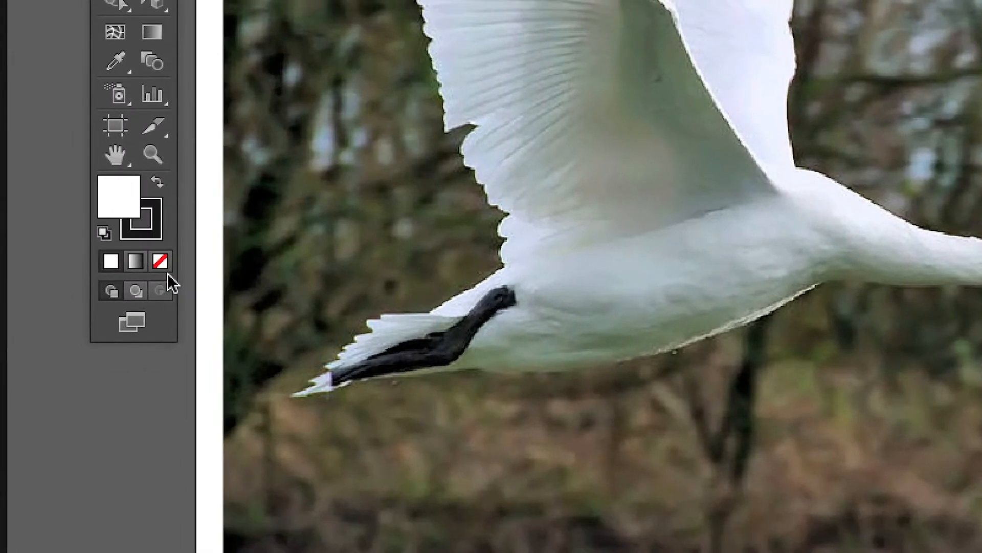
# Set the fill to none and the stroke to the light orange swatch for tracing over the photo.
pyautogui.click(189, 314)
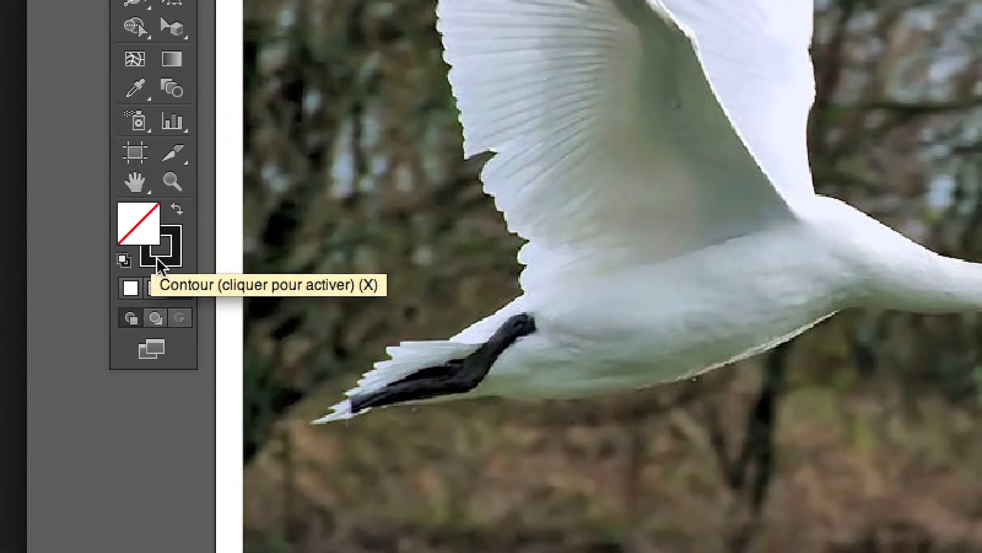
pyautogui.click(146, 240)
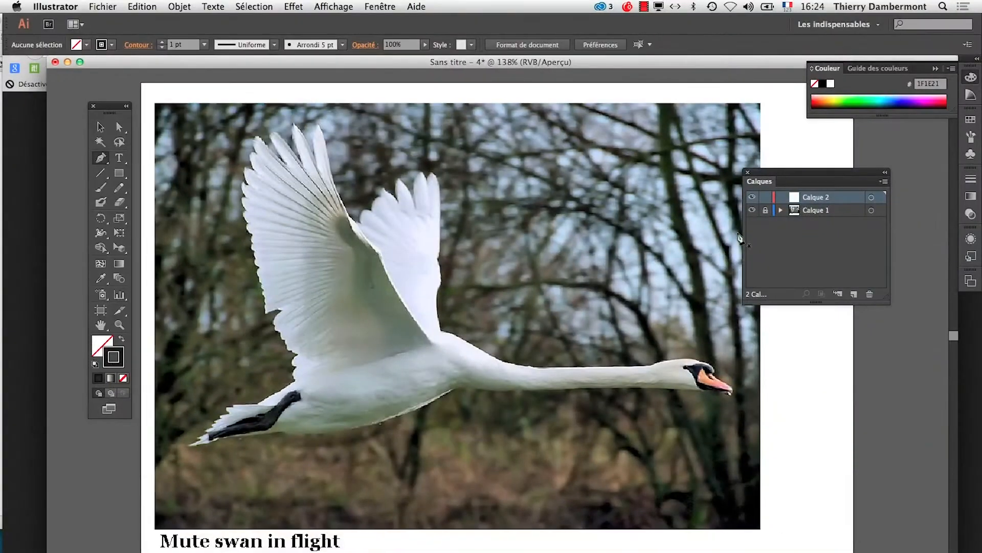
pyautogui.click(970, 121)
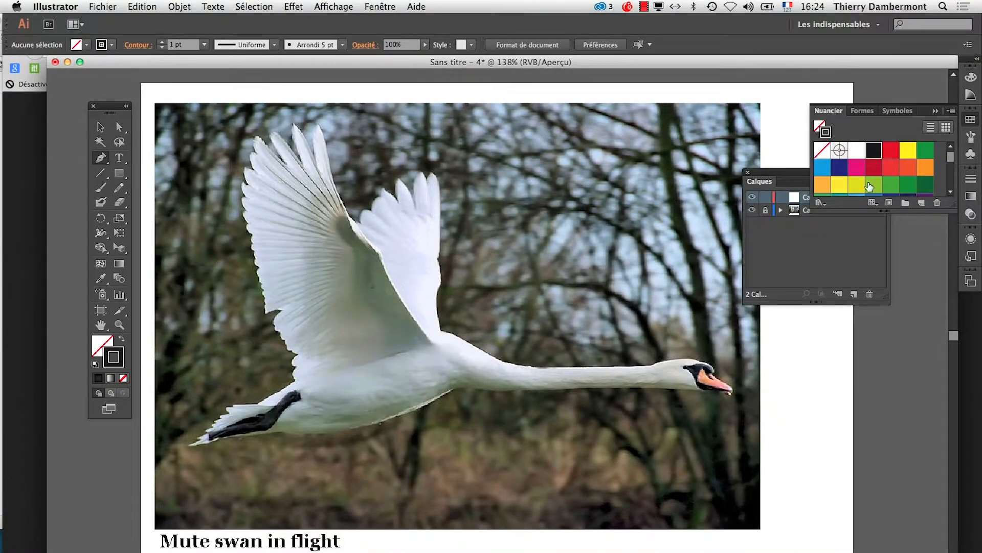
pyautogui.click(858, 166)
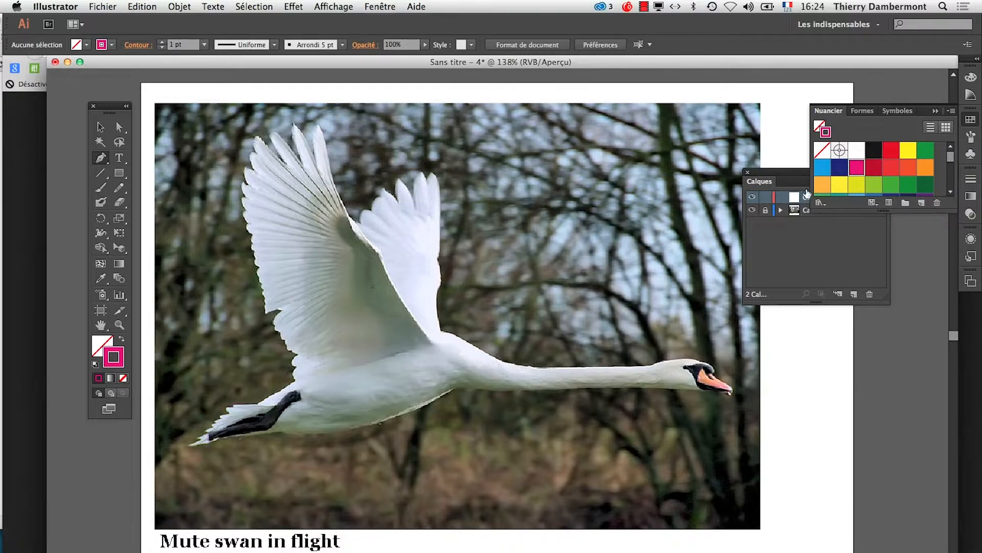
pyautogui.click(822, 185)
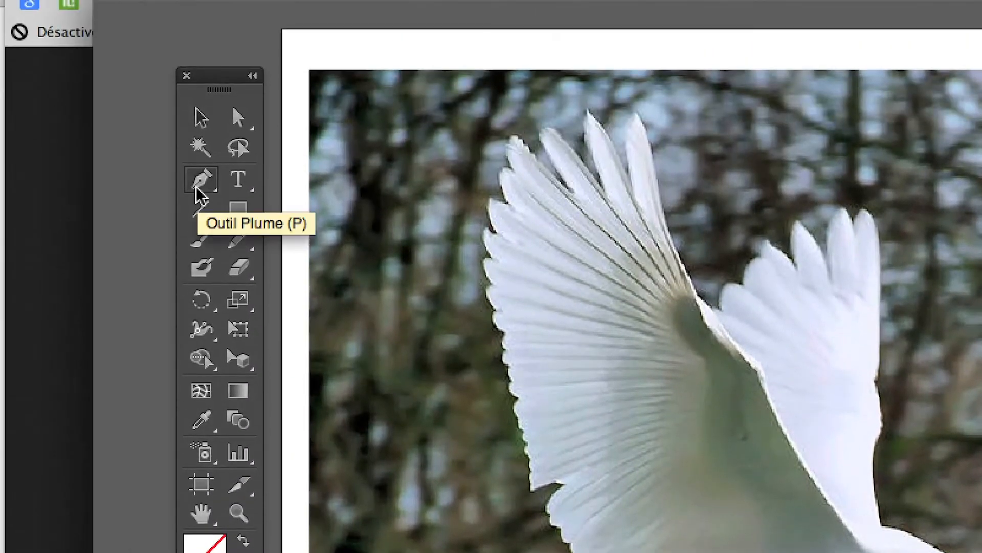
# Detach the Pen tool group as a floating palette and activate the Pen tool.
pyautogui.click(198, 185)
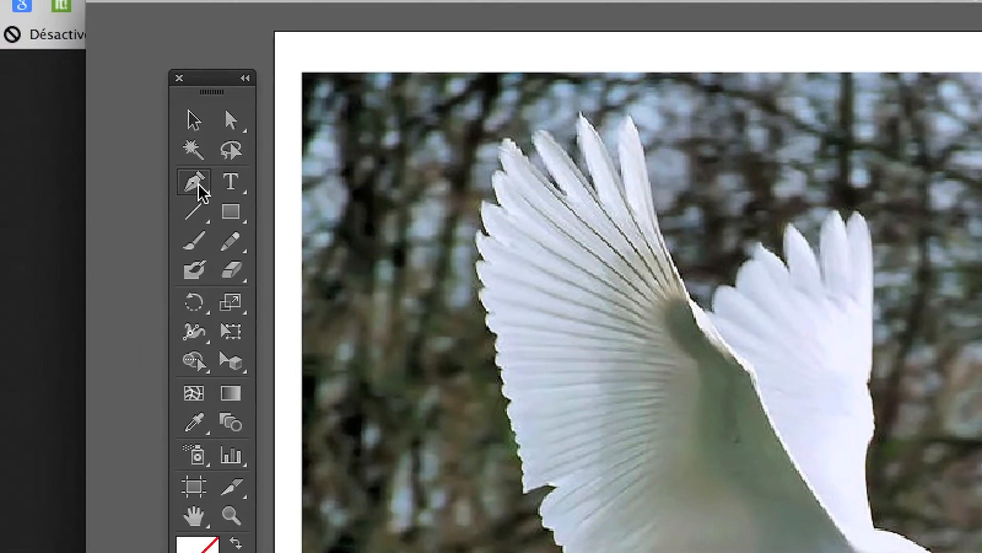
pyautogui.click(198, 183)
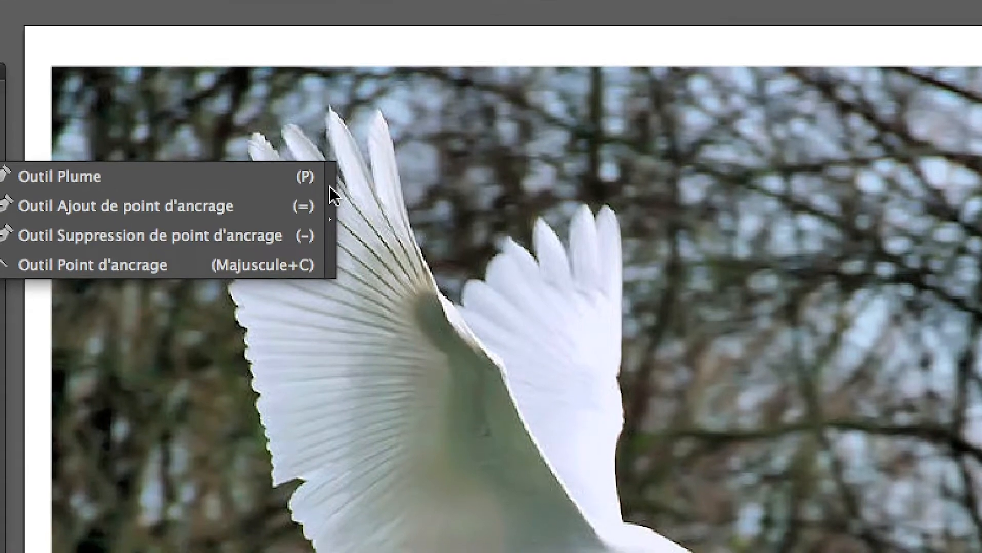
pyautogui.click(329, 186)
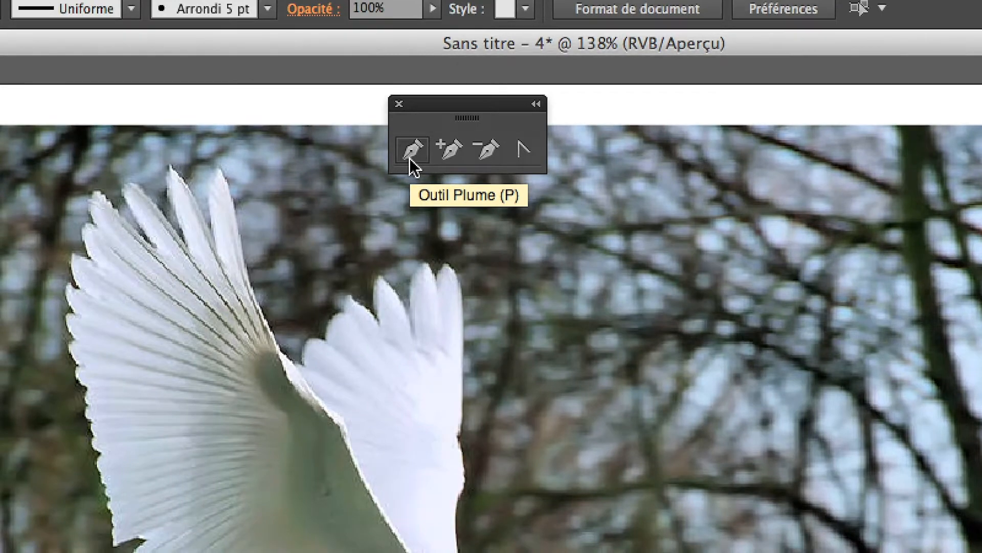
pyautogui.click(409, 158)
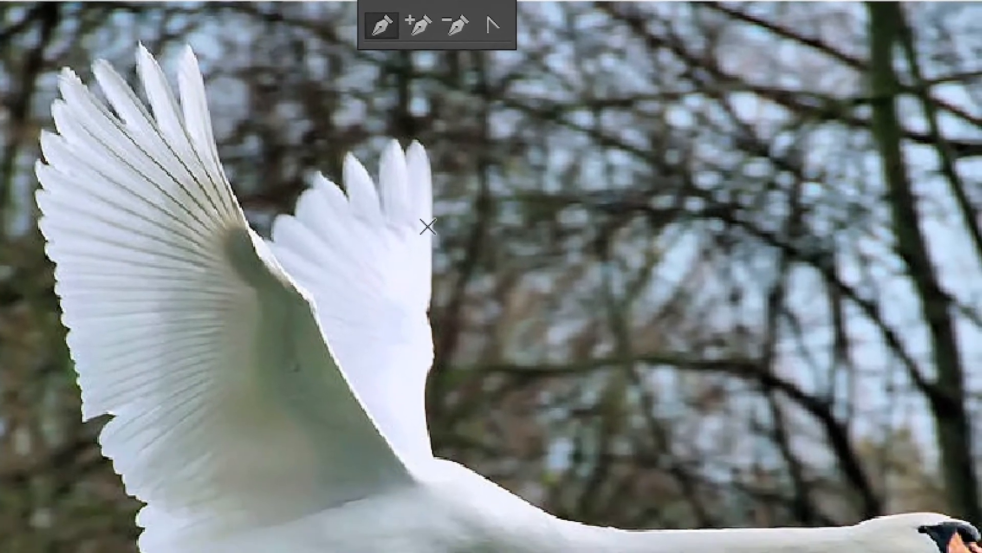
# Draw a first Pen path segment from the base of the swan's rear wing along its back toward the neck.
pyautogui.press('super+space')
pyautogui.keyDown('super'); pyautogui.click(429, 218); pyautogui.keyUp('super')
pyautogui.press('space')
pyautogui.moveTo(423, 400); pyautogui.dragTo(153, 115)
pyautogui.keyDown('super'); pyautogui.click(440, 495); pyautogui.keyUp('super')
pyautogui.press('space')
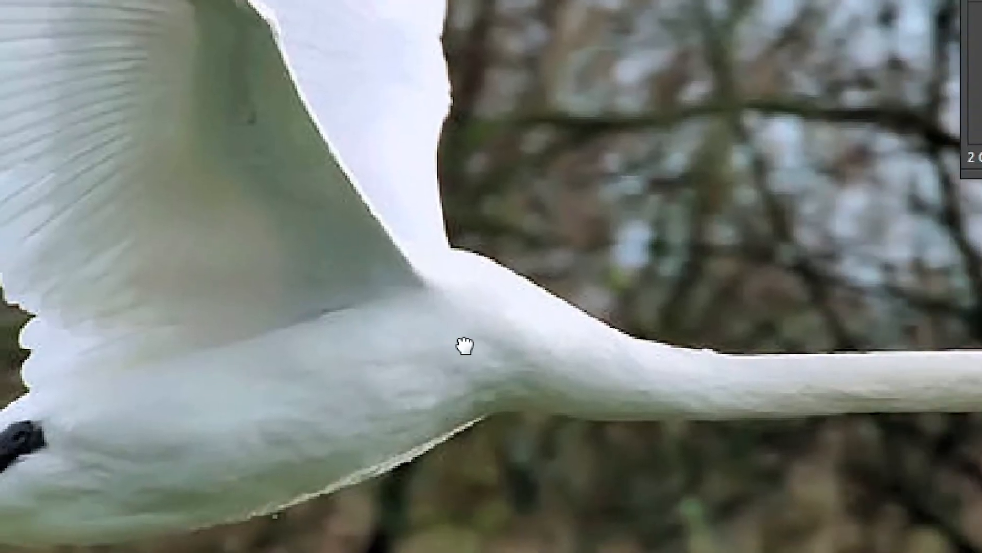
pyautogui.moveTo(465, 344); pyautogui.dragTo(325, 341)
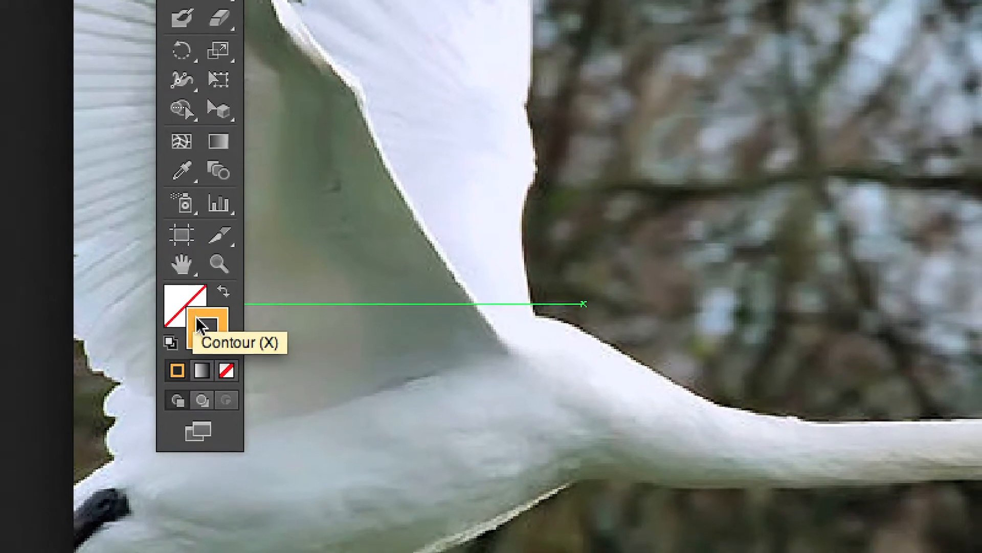
pyautogui.click(220, 338)
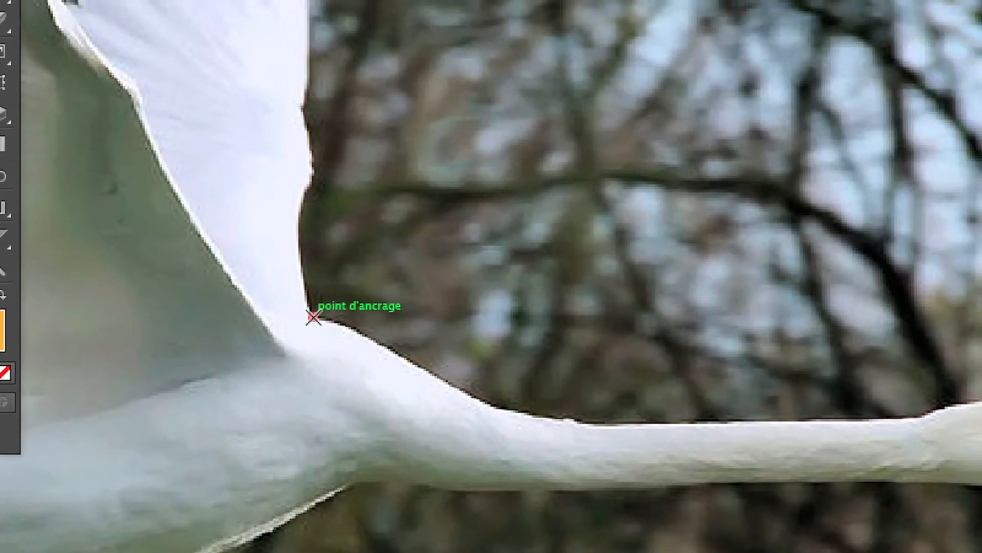
pyautogui.moveTo(313, 316); pyautogui.dragTo(414, 348)
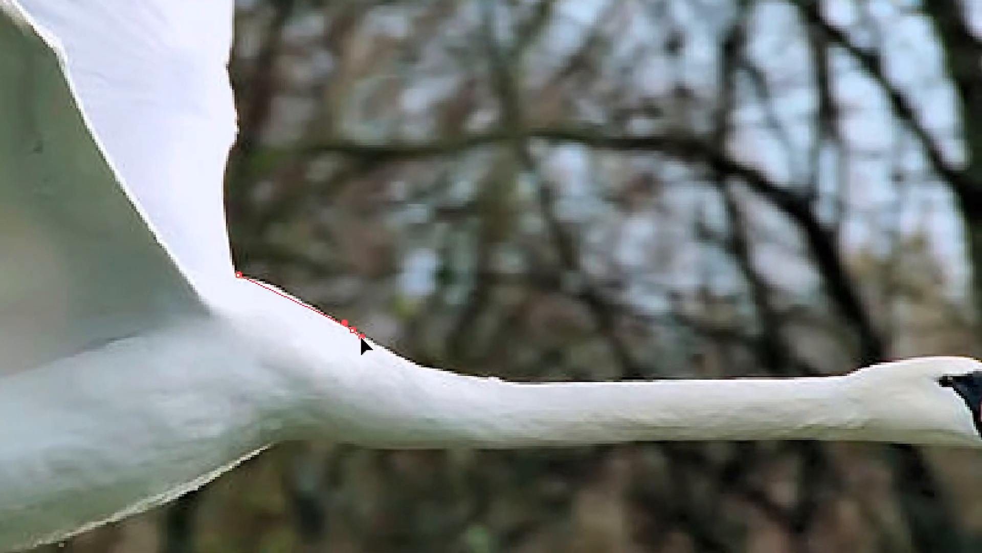
pyautogui.moveTo(362, 338); pyautogui.dragTo(95, 369)
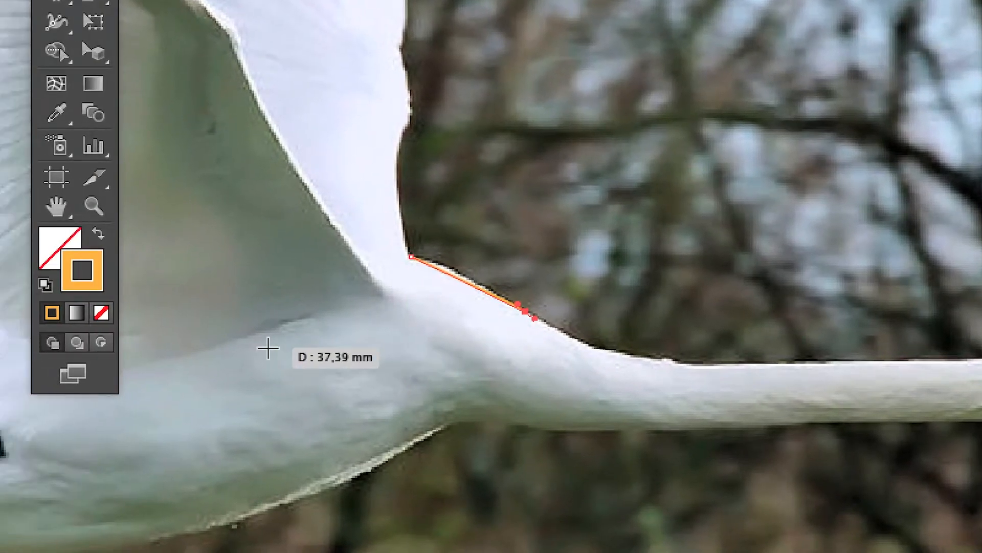
# Try reshaping the first segment along the swan's back by moving its direction handle with the Direct Selection tool.
pyautogui.press('a')
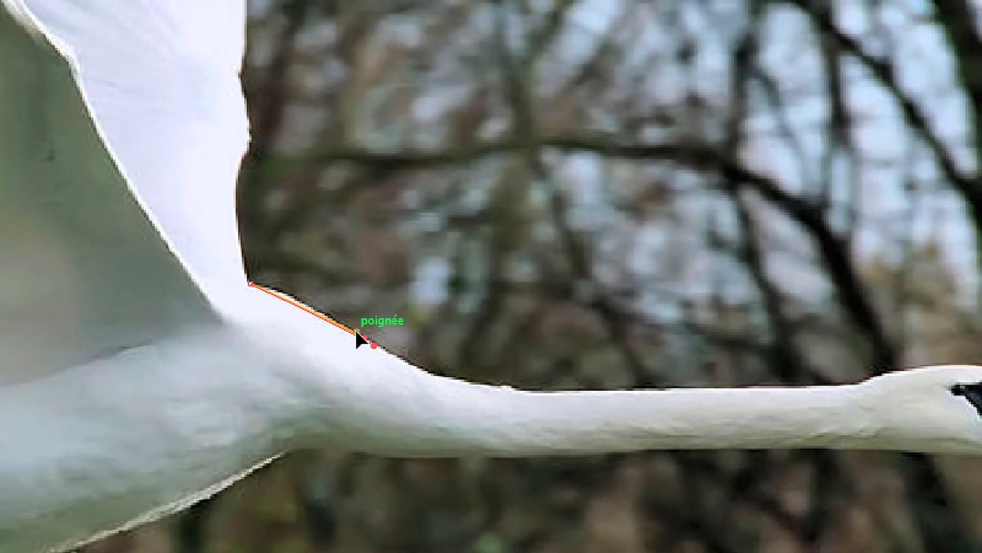
pyautogui.moveTo(357, 334); pyautogui.dragTo(323, 260)
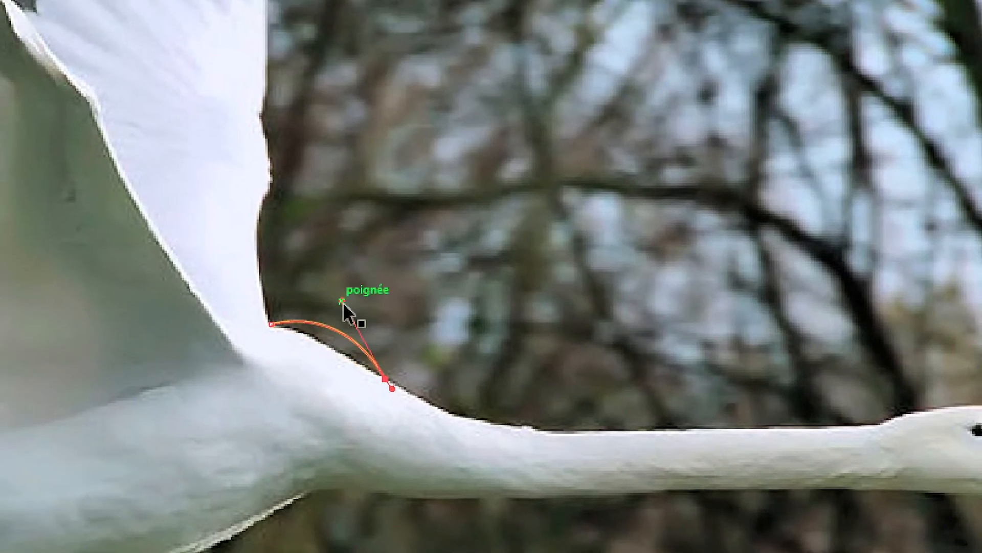
pyautogui.moveTo(342, 301); pyautogui.dragTo(245, 385)
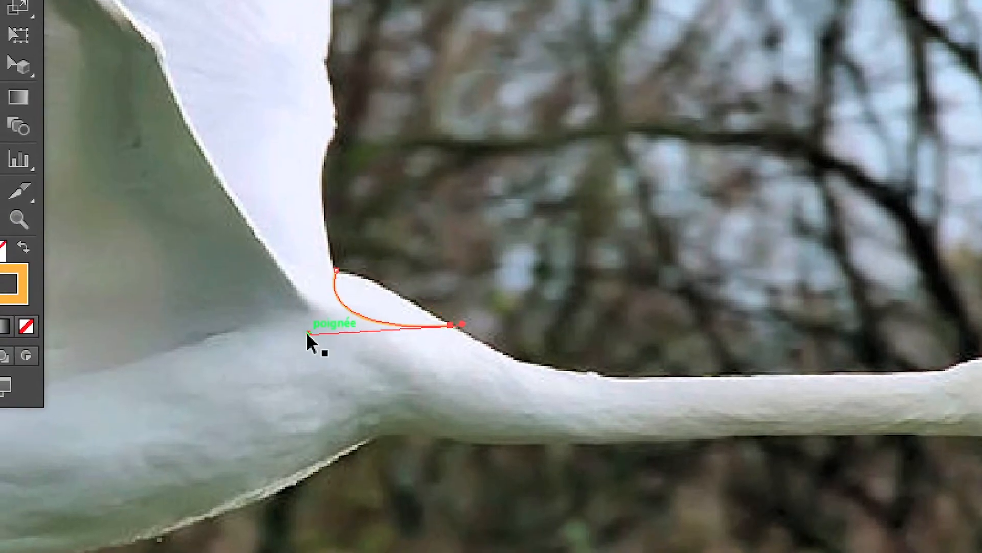
pyautogui.moveTo(308, 334); pyautogui.dragTo(427, 237)
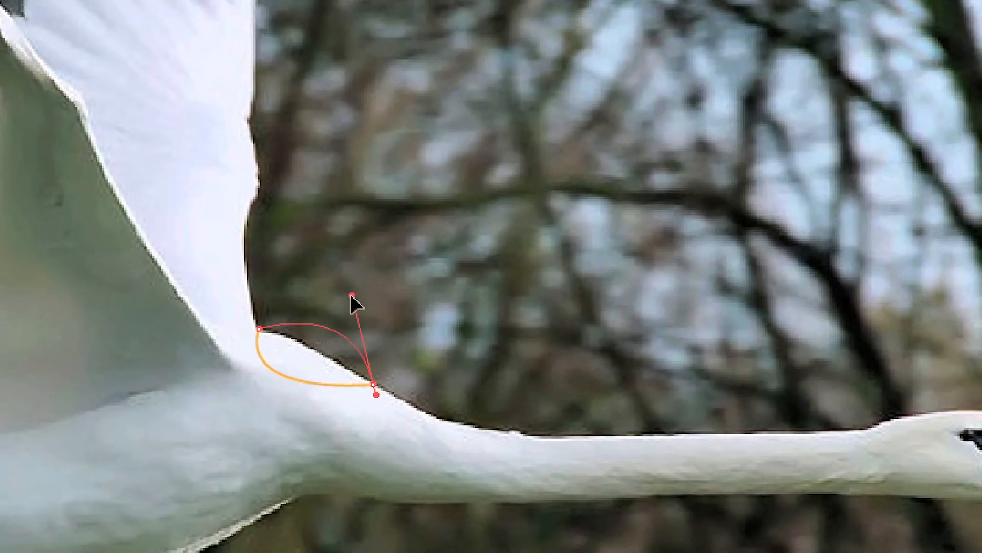
pyautogui.moveTo(351, 295); pyautogui.dragTo(287, 365)
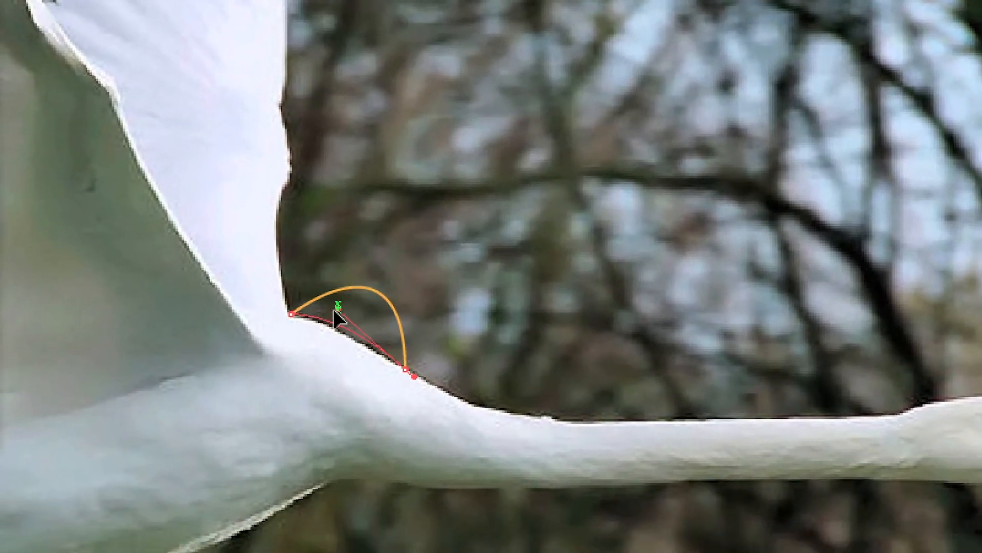
pyautogui.moveTo(334, 309); pyautogui.dragTo(317, 330)
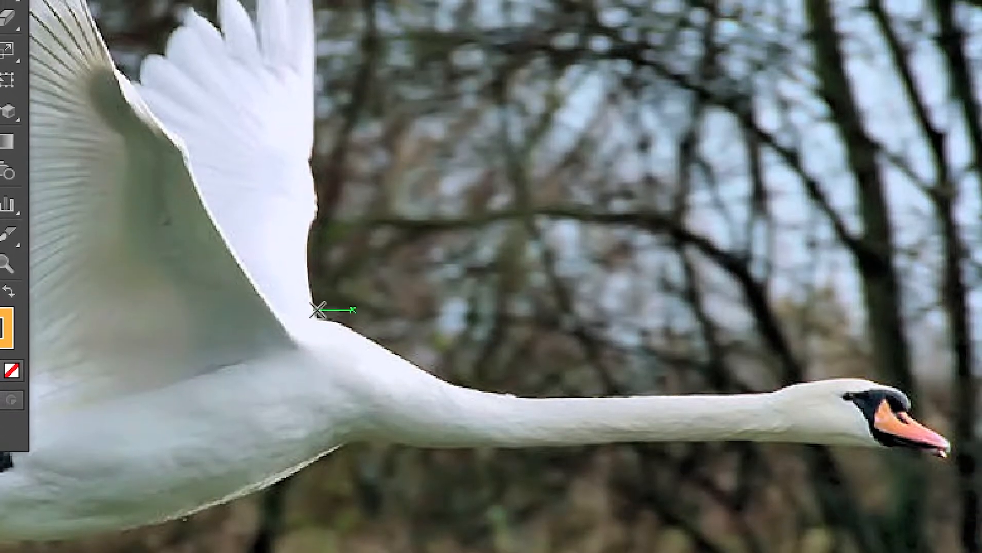
# Redraw the curved segment from the rear wing's base along the back and fit its handle and anchor points to the swan's edge.
pyautogui.moveTo(318, 312); pyautogui.dragTo(348, 224)
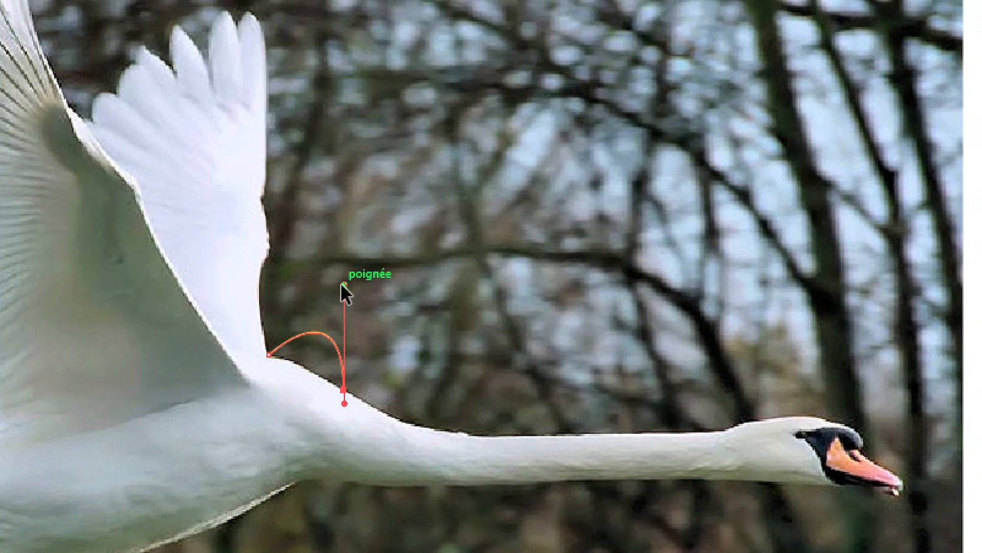
pyautogui.moveTo(343, 285); pyautogui.dragTo(331, 314)
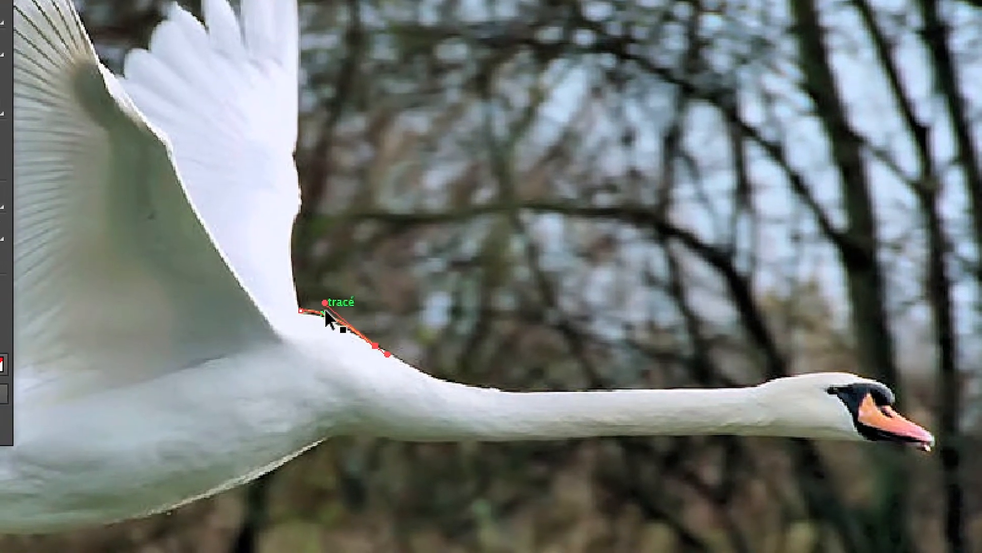
pyautogui.scroll(3, 333, 329)
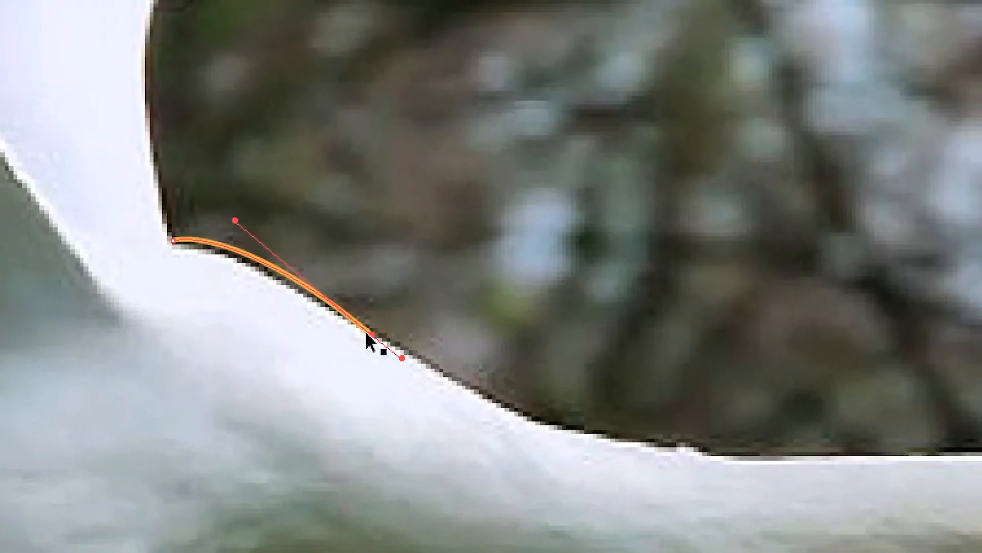
pyautogui.moveTo(371, 338); pyautogui.dragTo(370, 342)
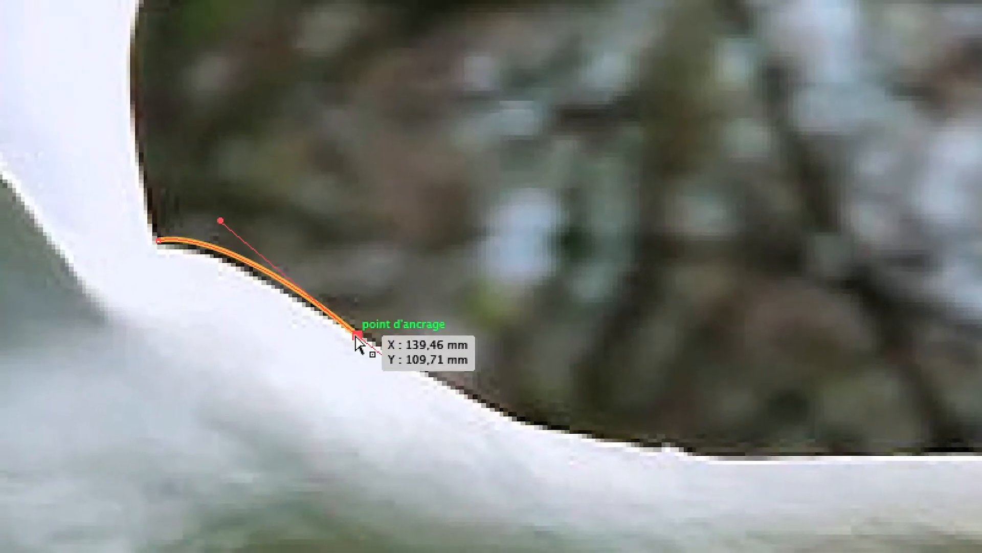
pyautogui.moveTo(357, 337)
pyautogui.mouseDown()
pyautogui.moveTo(362, 322)
pyautogui.moveTo(353, 337)
pyautogui.mouseUp()
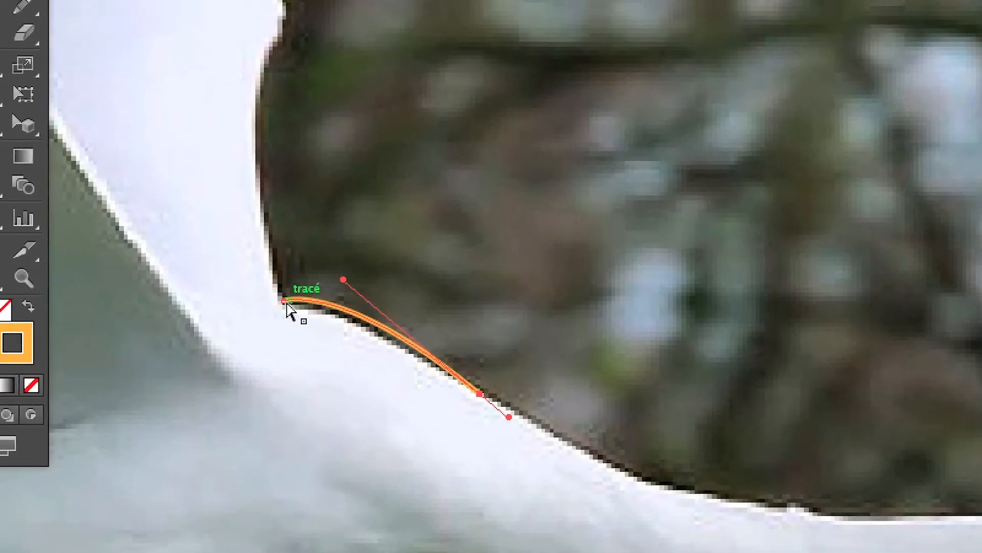
pyautogui.moveTo(286, 302); pyautogui.dragTo(309, 307)
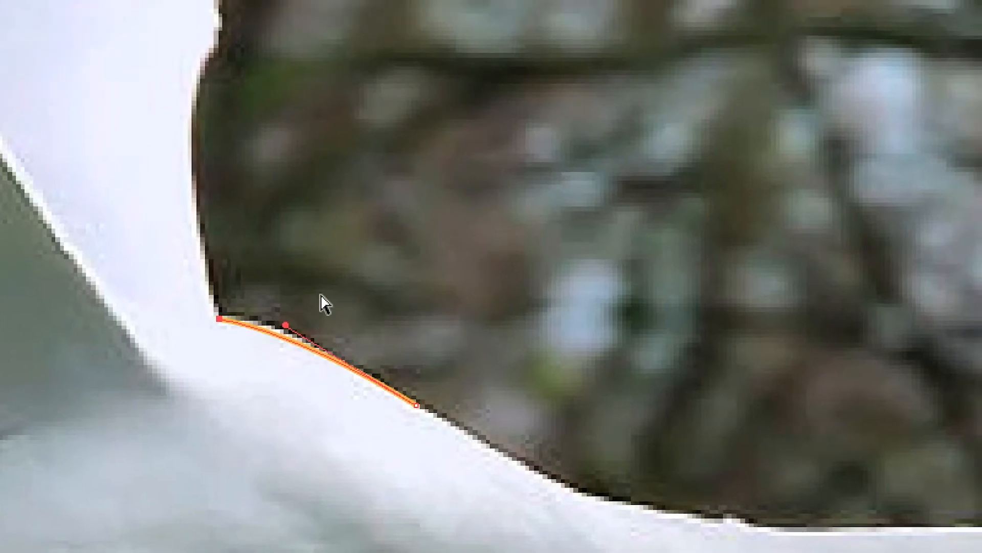
pyautogui.click(344, 280)
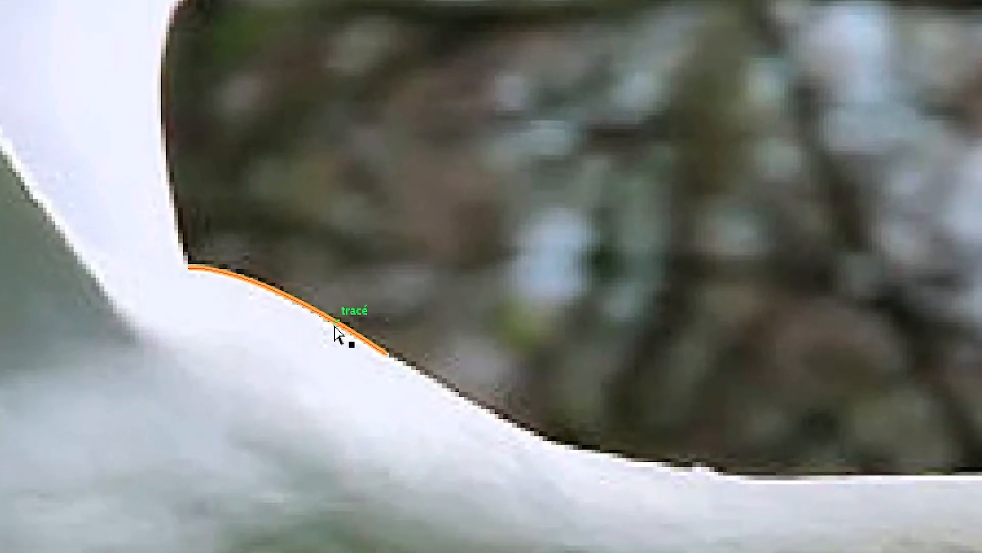
pyautogui.click(335, 328)
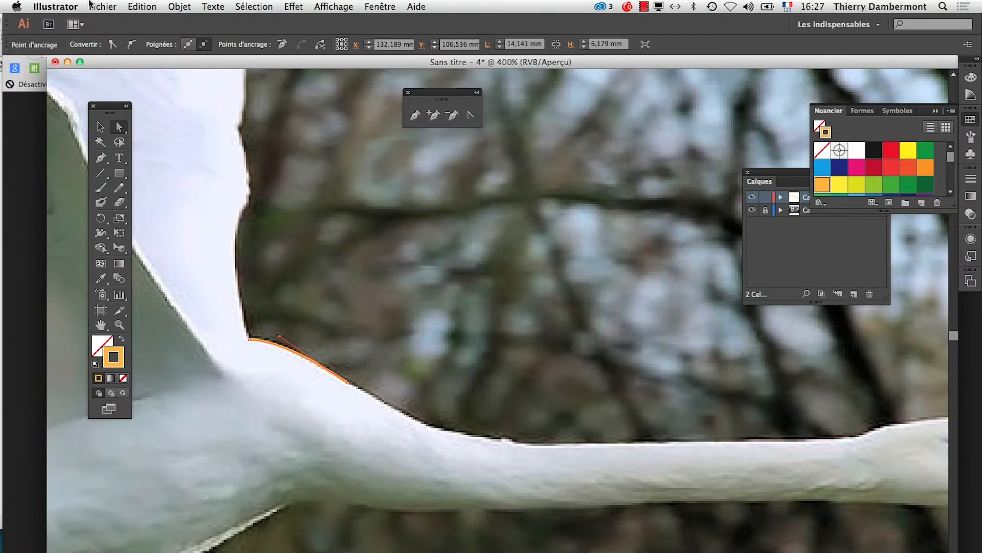
# Set the anchor point display preferences to the large anchor points and the large hollow handles.
pyautogui.click(55, 6)
pyautogui.moveTo(74, 42)
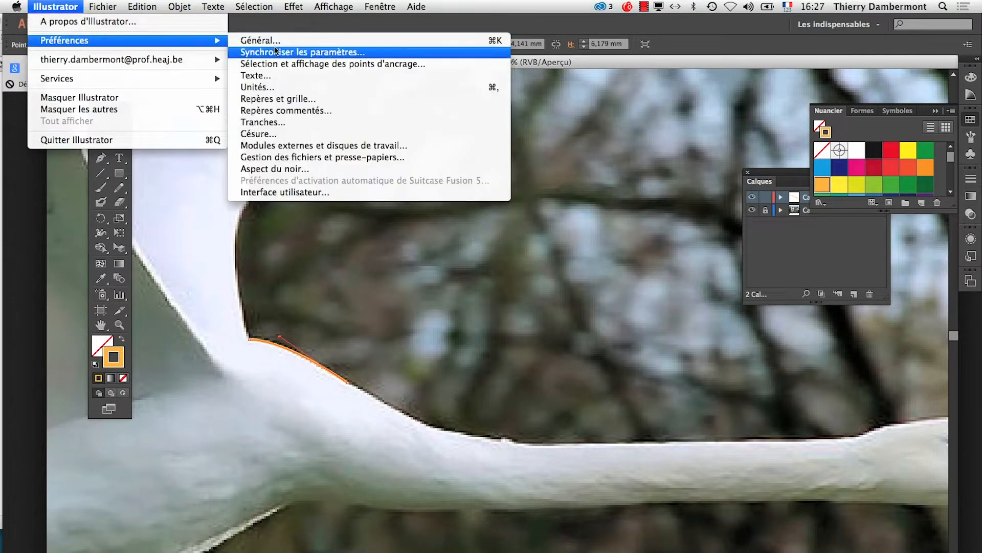
pyautogui.click(351, 64)
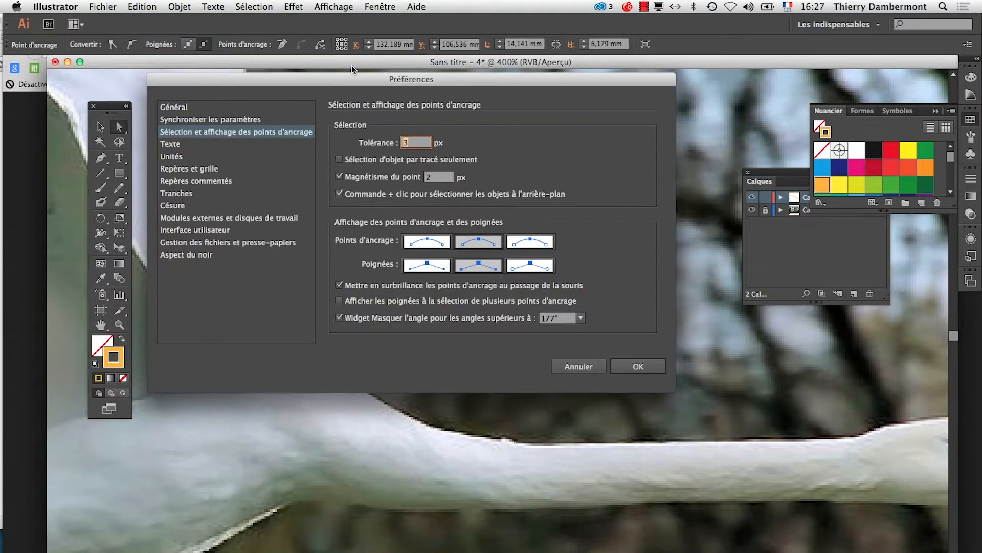
pyautogui.moveTo(342, 73); pyautogui.dragTo(373, 142)
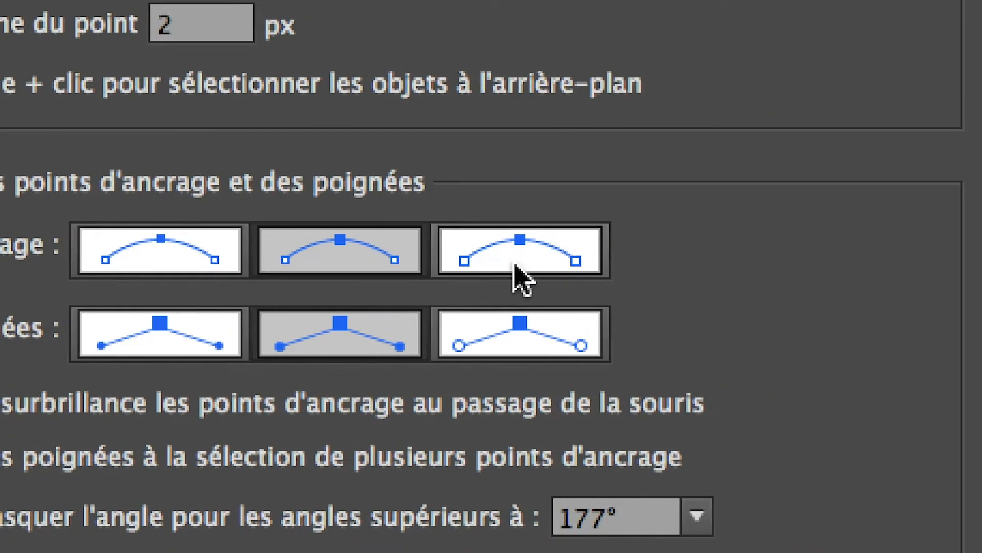
pyautogui.click(619, 258)
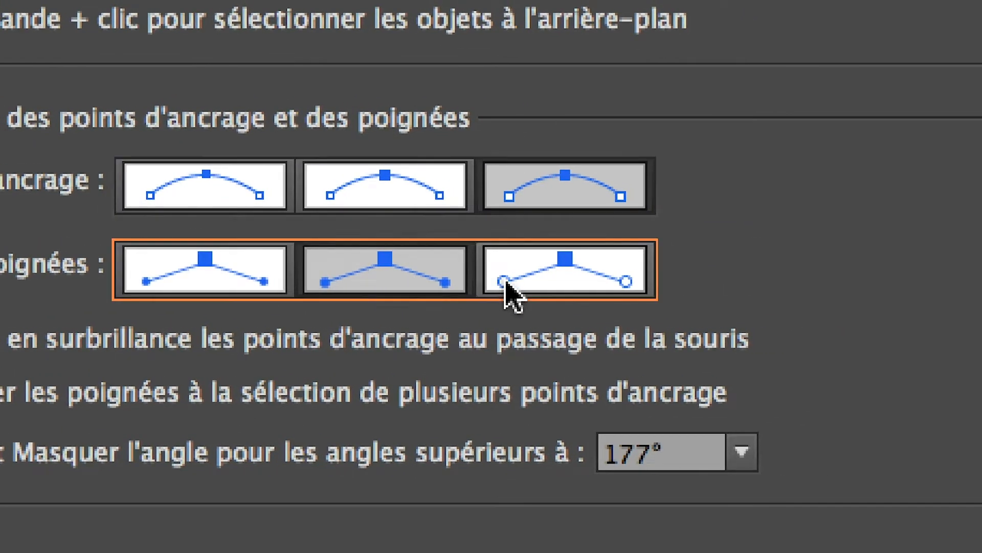
pyautogui.click(507, 285)
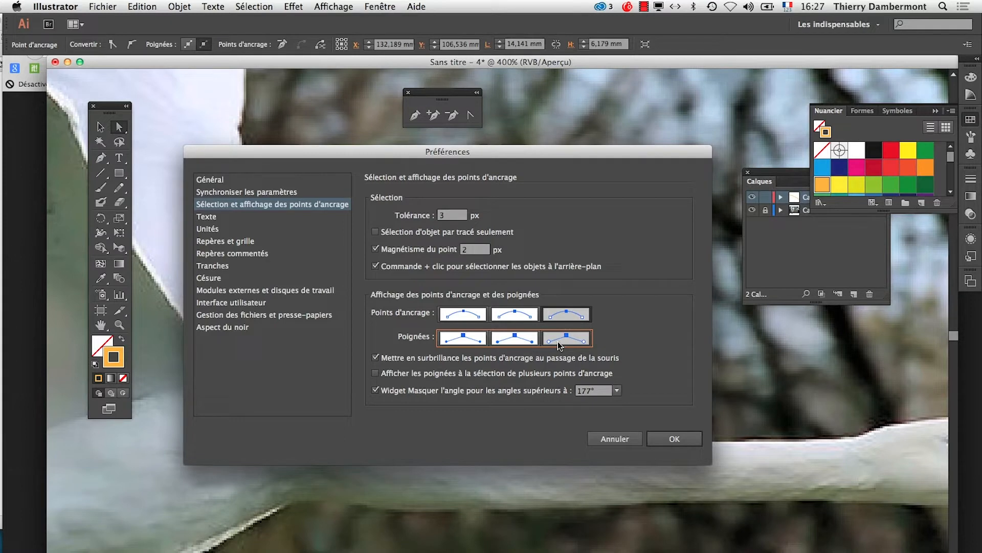
pyautogui.click(674, 439)
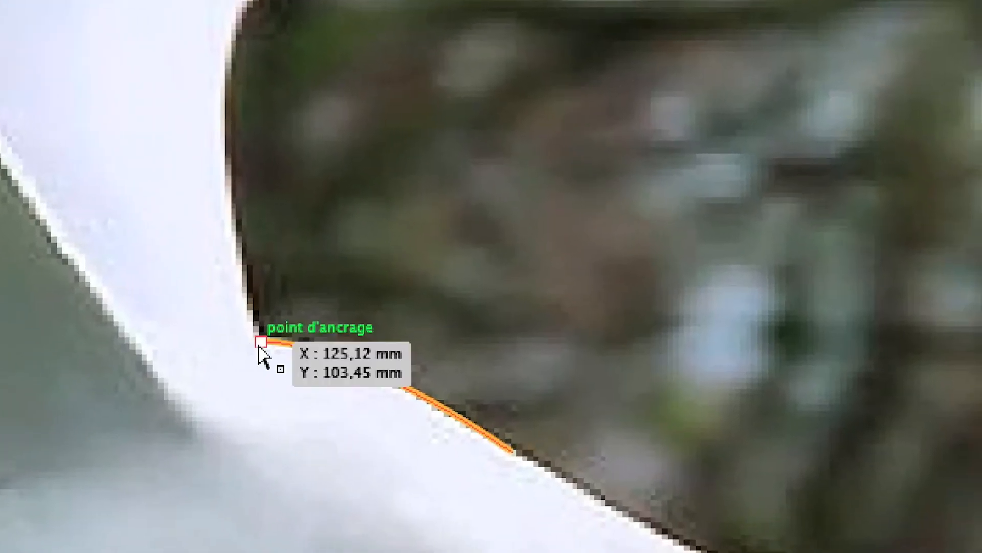
# Select the anchor point at the rear wing's base and adjust the direction handle of the back curve.
pyautogui.click(260, 345)
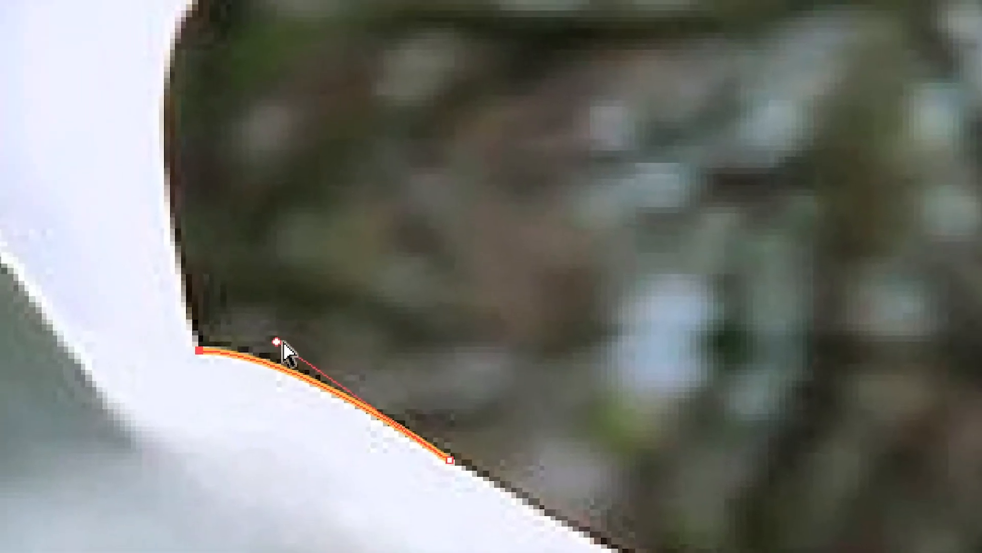
pyautogui.moveTo(340, 334); pyautogui.dragTo(353, 314)
pyautogui.moveTo(285, 334); pyautogui.dragTo(271, 354)
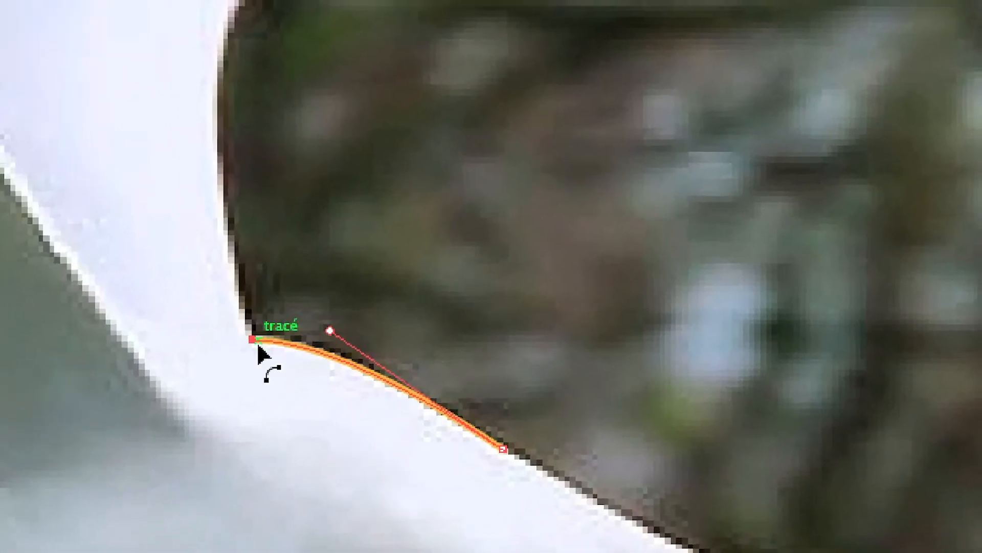
pyautogui.moveTo(212, 347); pyautogui.dragTo(263, 352)
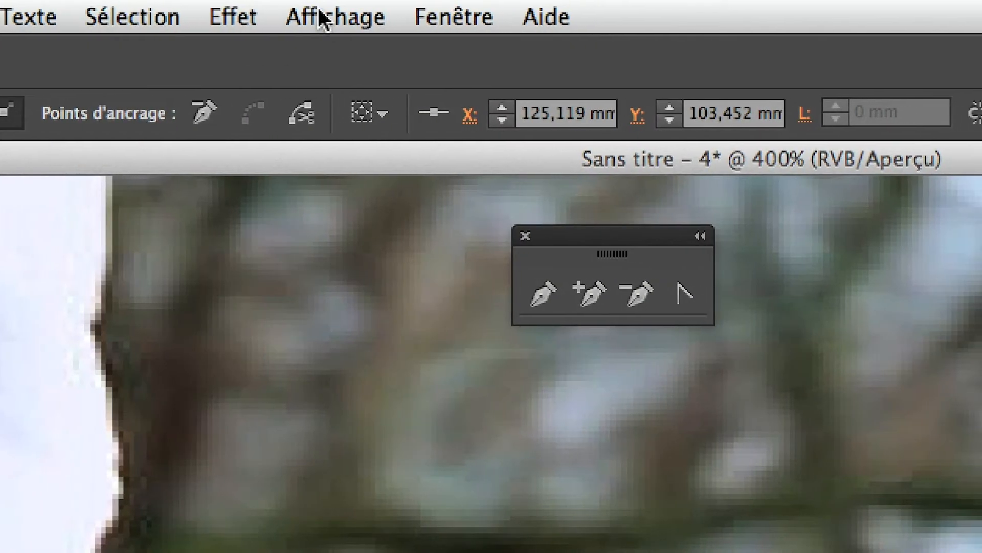
# Turn off Smart Guides and continue the Pen path along the swan's back to the start of the neck.
pyautogui.click(351, 17)
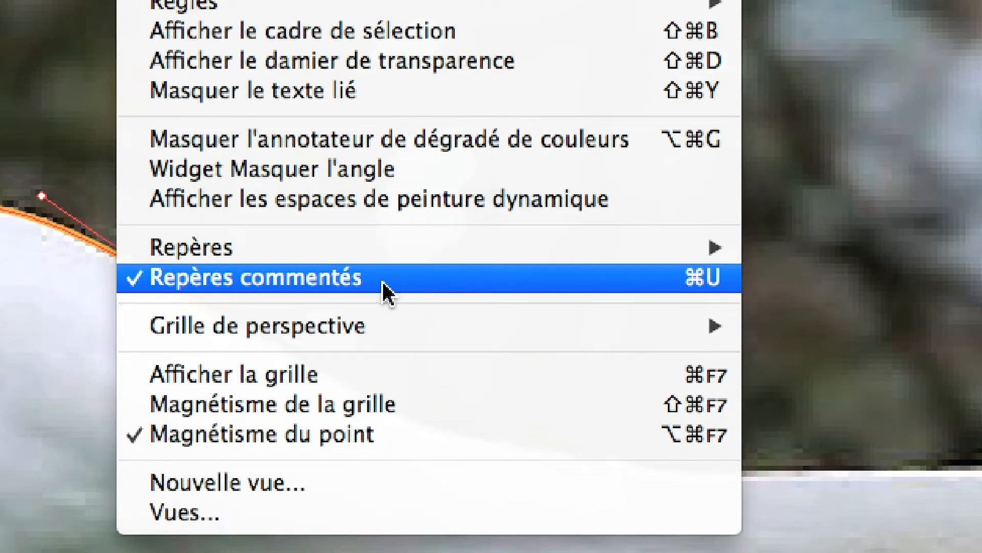
pyautogui.click(383, 282)
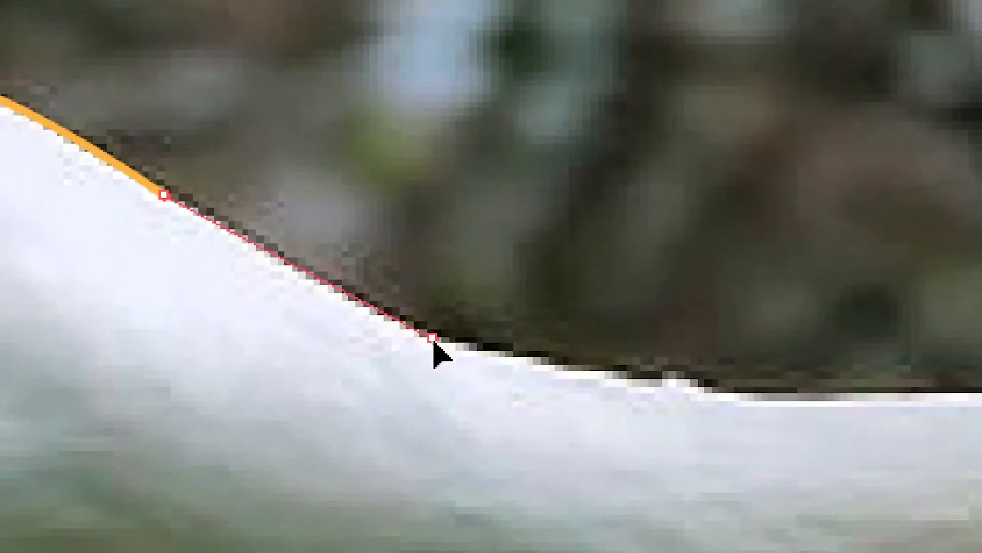
pyautogui.moveTo(433, 340); pyautogui.dragTo(468, 348)
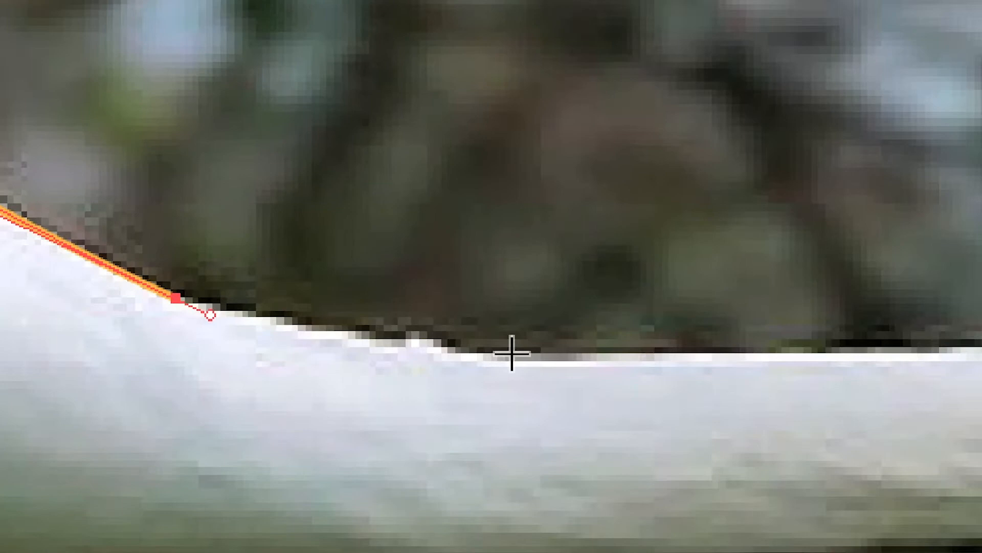
pyautogui.moveTo(552, 332); pyautogui.dragTo(581, 333)
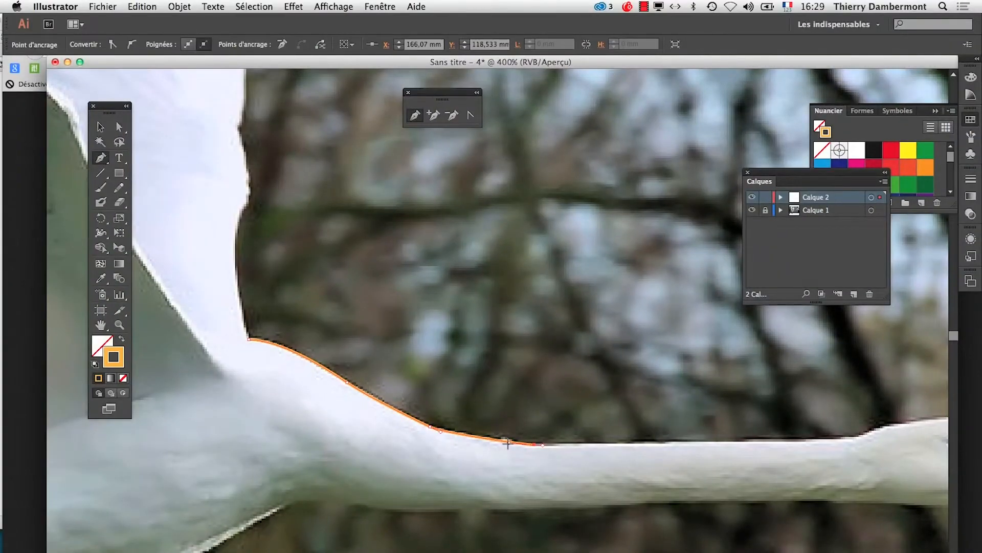
# Extend the Pen path along the upper edge of the neck and over the back of the head to the crown.
pyautogui.moveTo(670, 365); pyautogui.dragTo(450, 314)
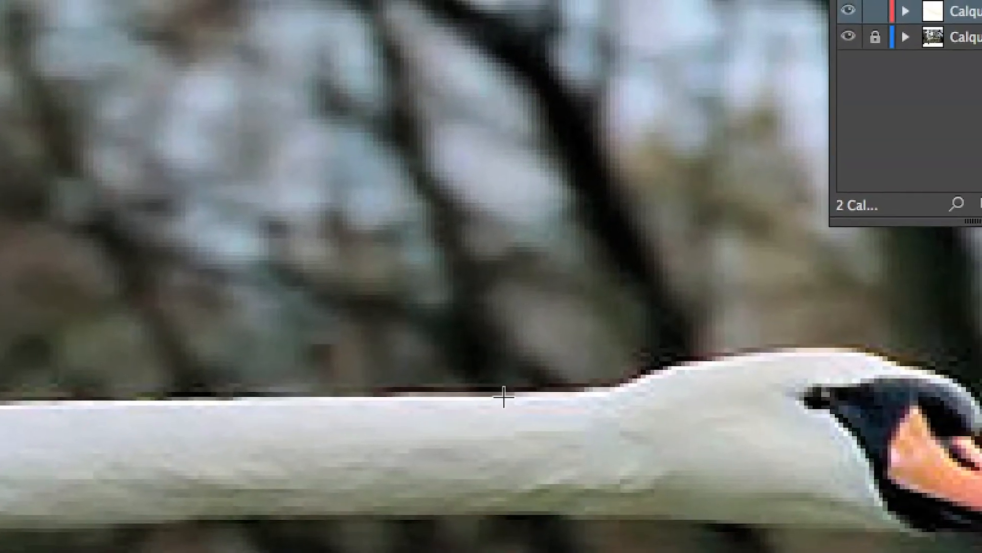
pyautogui.moveTo(545, 388); pyautogui.dragTo(563, 389)
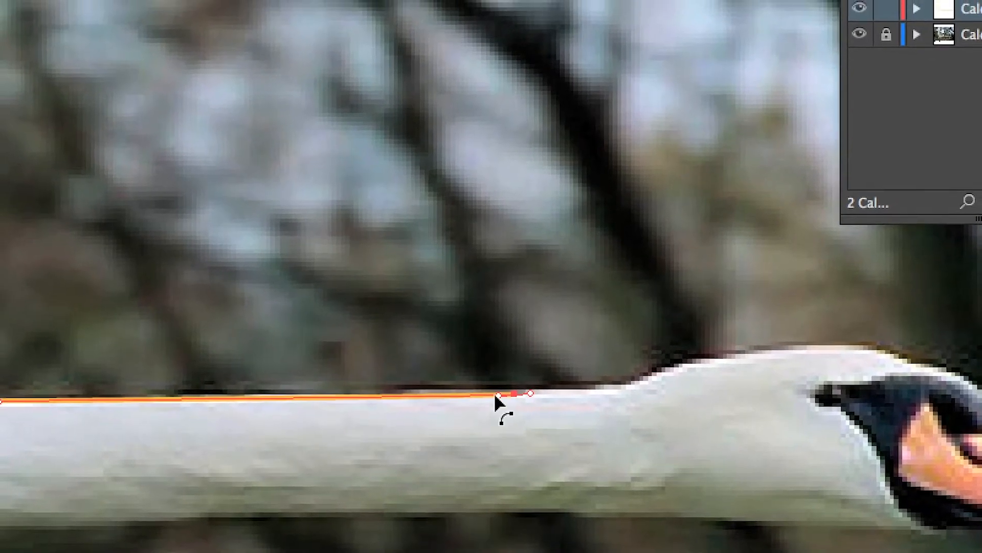
pyautogui.moveTo(492, 383); pyautogui.dragTo(220, 394)
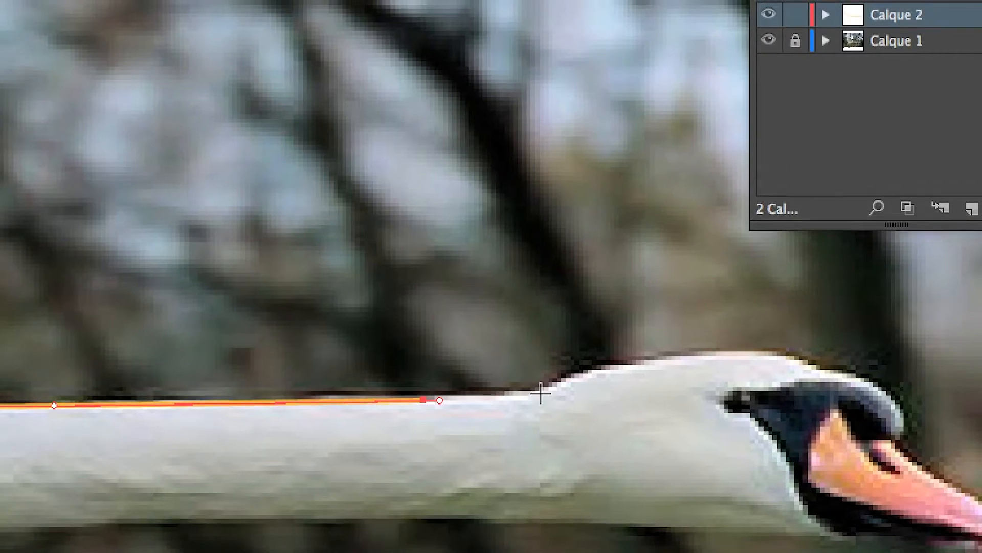
pyautogui.moveTo(530, 374); pyautogui.dragTo(546, 369)
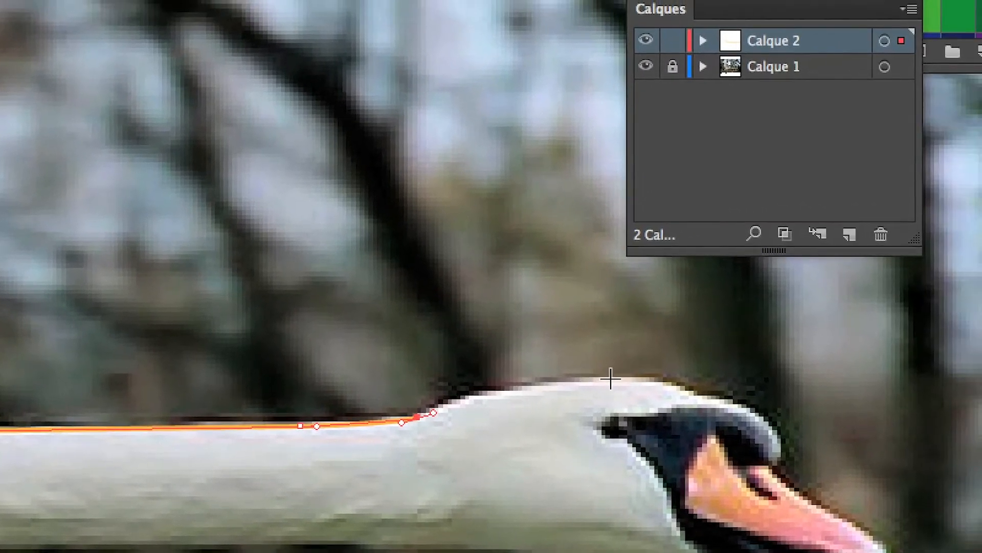
pyautogui.moveTo(719, 356); pyautogui.dragTo(740, 356)
# Continue the path over the forehead to a corner at the beak's base and along the beak's upper edge.
pyautogui.moveTo(603, 380); pyautogui.dragTo(493, 380)
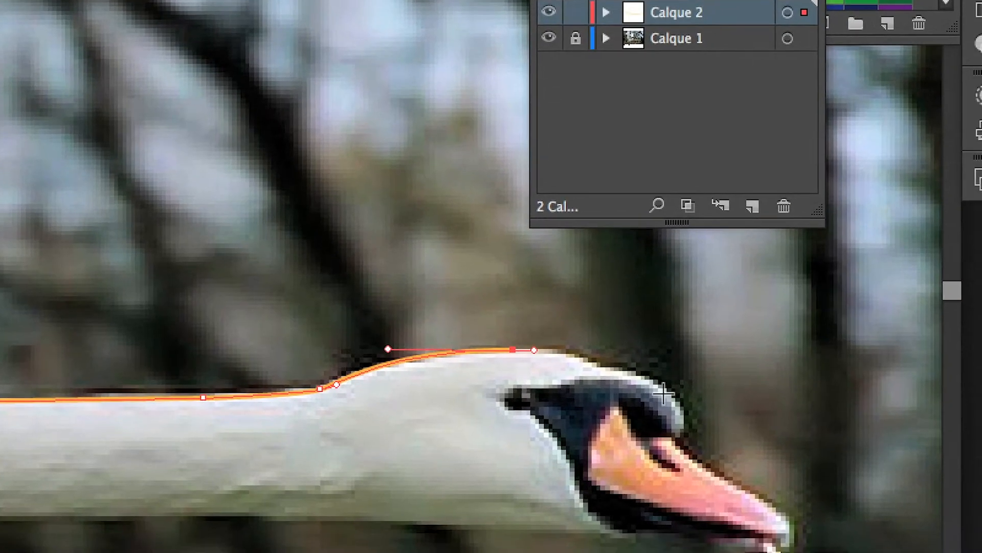
pyautogui.click(852, 420)
pyautogui.moveTo(666, 393)
pyautogui.mouseDown()
pyautogui.moveTo(672, 399)
pyautogui.moveTo(616, 356)
pyautogui.mouseUp()
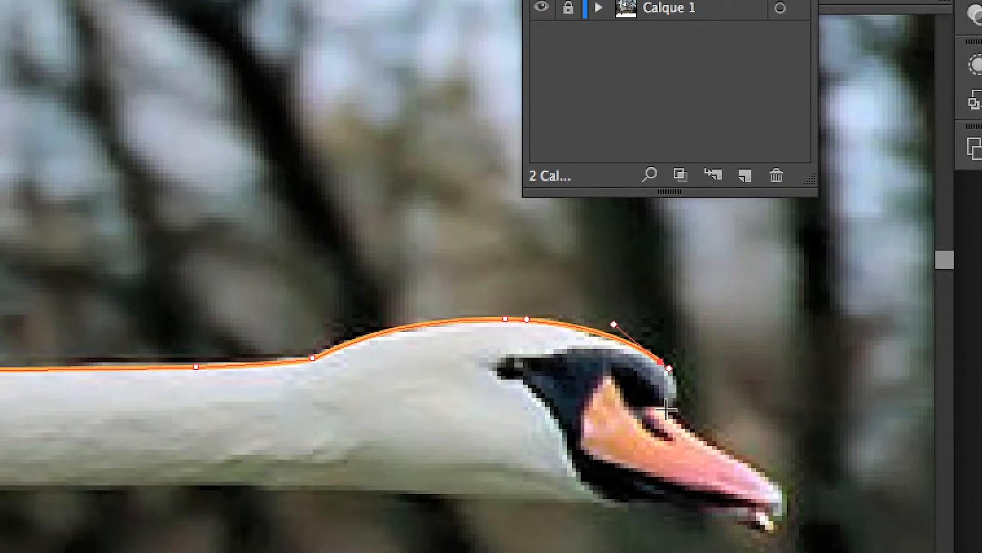
pyautogui.moveTo(665, 409)
pyautogui.mouseDown()
pyautogui.moveTo(653, 413)
pyautogui.moveTo(706, 388)
pyautogui.moveTo(676, 403)
pyautogui.mouseUp()
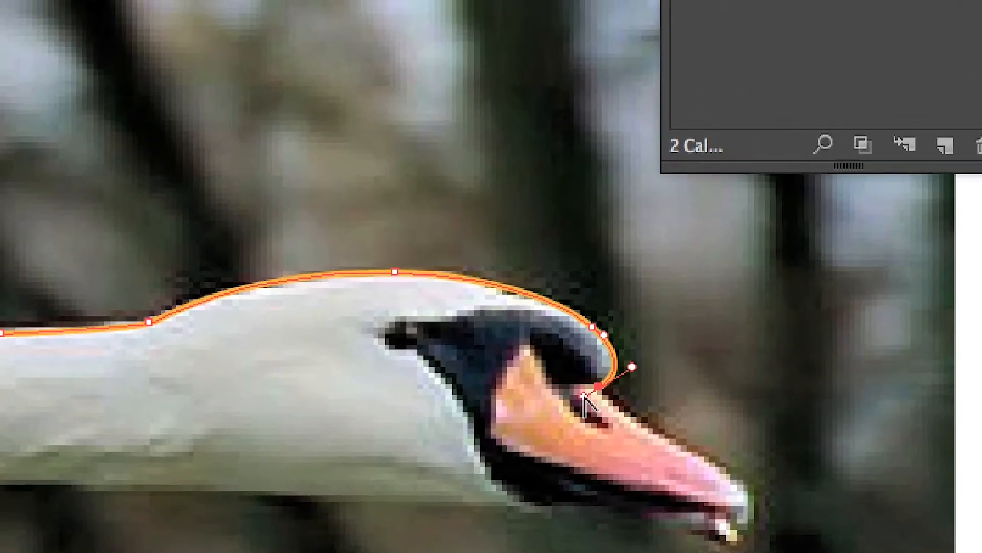
pyautogui.moveTo(584, 394); pyautogui.dragTo(618, 408)
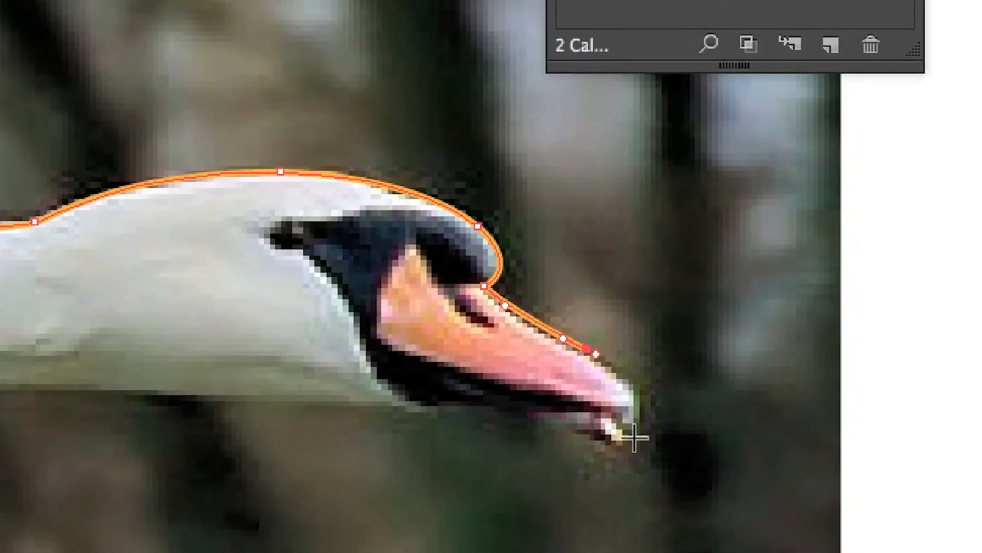
# Continue the Pen path around the beak's tip to a corner and back along the beak's underside to the throat, adjusting the direction handles.
pyautogui.click(619, 439)
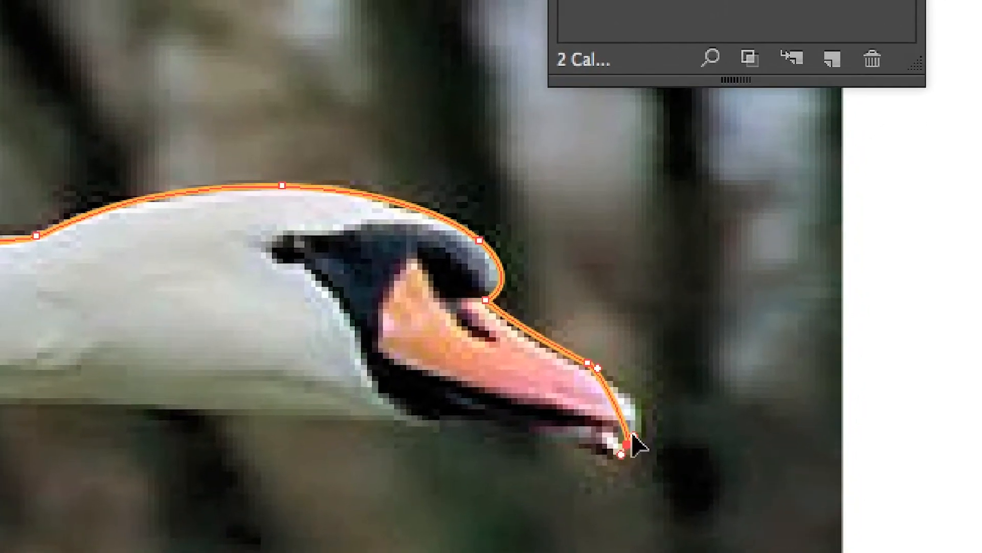
pyautogui.moveTo(634, 435); pyautogui.dragTo(678, 400)
pyautogui.moveTo(645, 431); pyautogui.dragTo(645, 431)
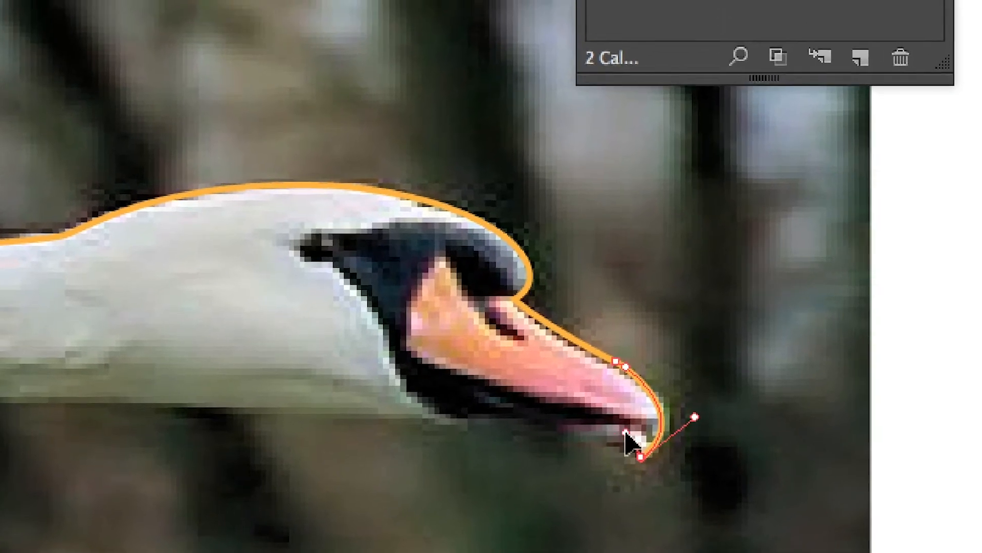
pyautogui.moveTo(625, 434)
pyautogui.mouseDown()
pyautogui.moveTo(589, 429)
pyautogui.moveTo(644, 428)
pyautogui.moveTo(616, 430)
pyautogui.mouseUp()
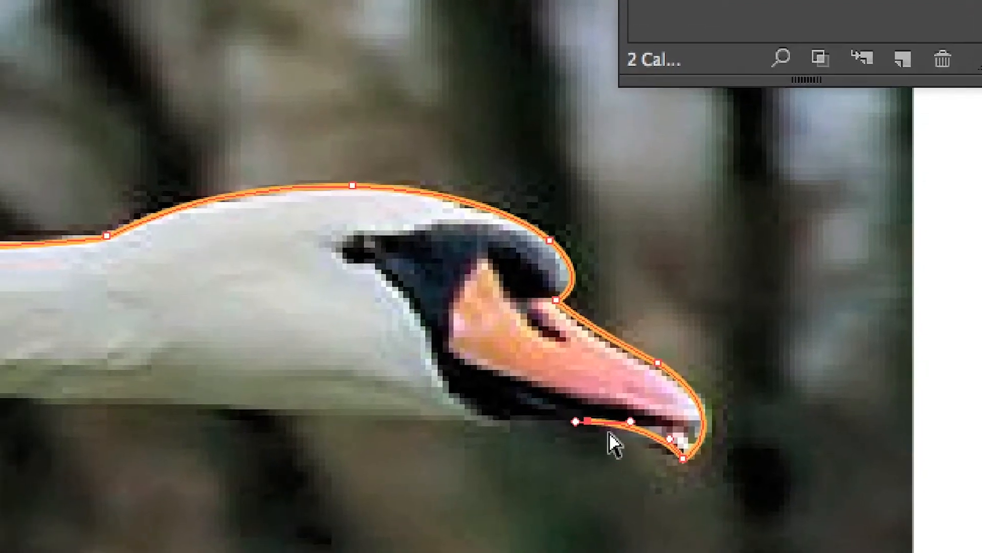
pyautogui.moveTo(441, 424); pyautogui.dragTo(436, 424)
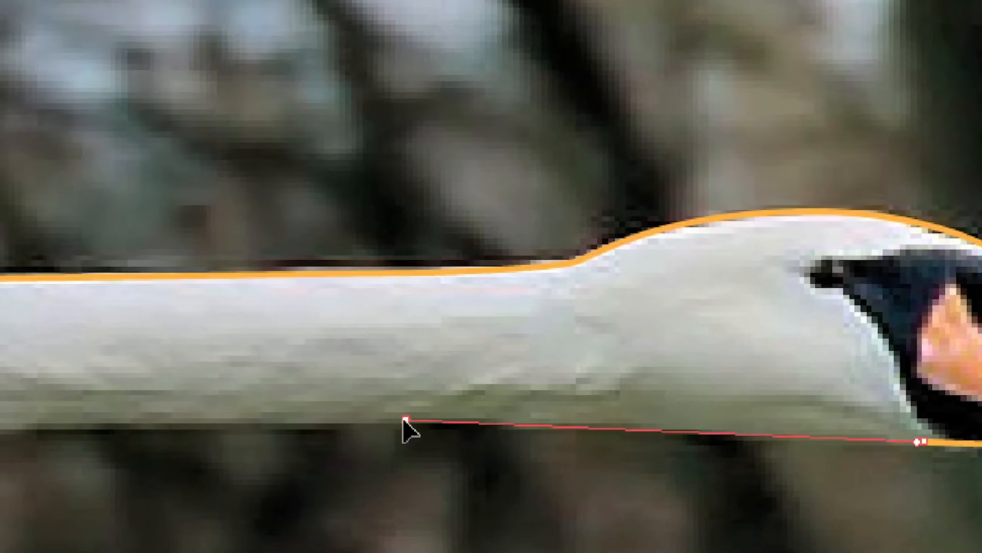
# Extend the Pen path along the lower edge of the neck to the start of the breast, adjusting the last anchor point's handle.
pyautogui.moveTo(405, 419); pyautogui.dragTo(394, 418)
pyautogui.keyDown('ctrl'); pyautogui.keyDown('alt'); pyautogui.click(409, 422); pyautogui.keyUp('alt'); pyautogui.keyUp('ctrl')
pyautogui.keyDown('ctrl'); pyautogui.keyDown('alt'); pyautogui.click(409, 421); pyautogui.keyUp('alt'); pyautogui.keyUp('ctrl')
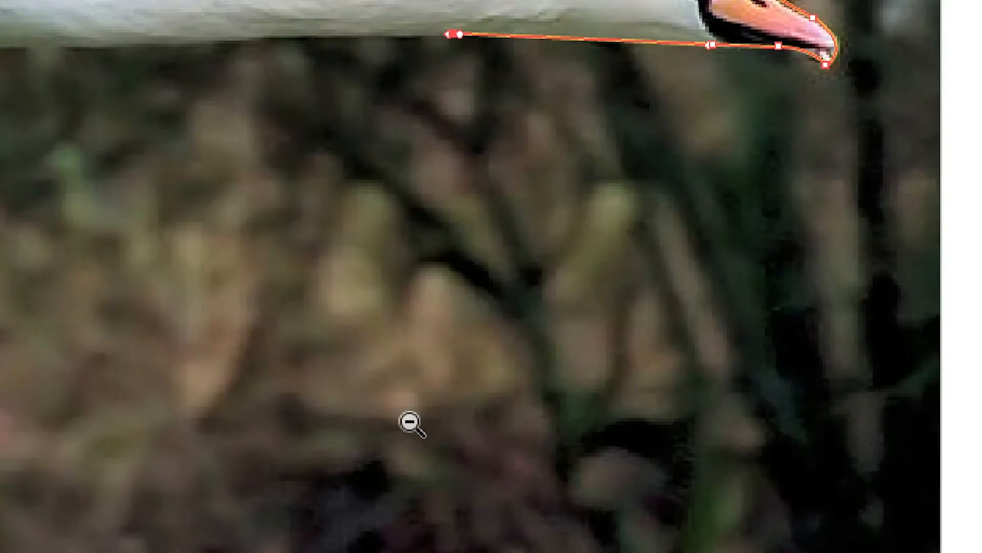
pyautogui.keyDown('ctrl'); pyautogui.keyDown('alt'); pyautogui.click(388, 349); pyautogui.keyUp('alt'); pyautogui.keyUp('ctrl')
pyautogui.moveTo(388, 337); pyautogui.dragTo(450, 362)
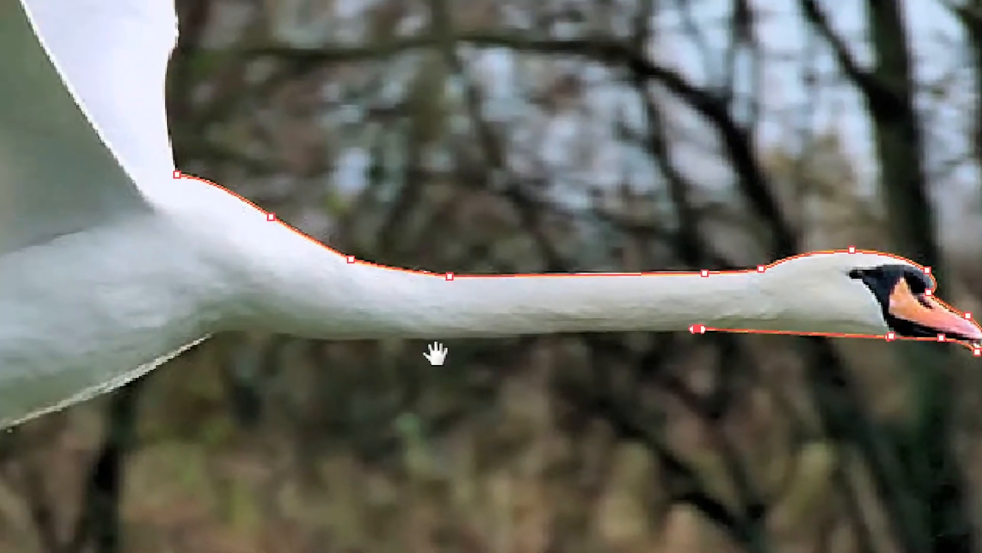
pyautogui.click(392, 336)
pyautogui.click(418, 350)
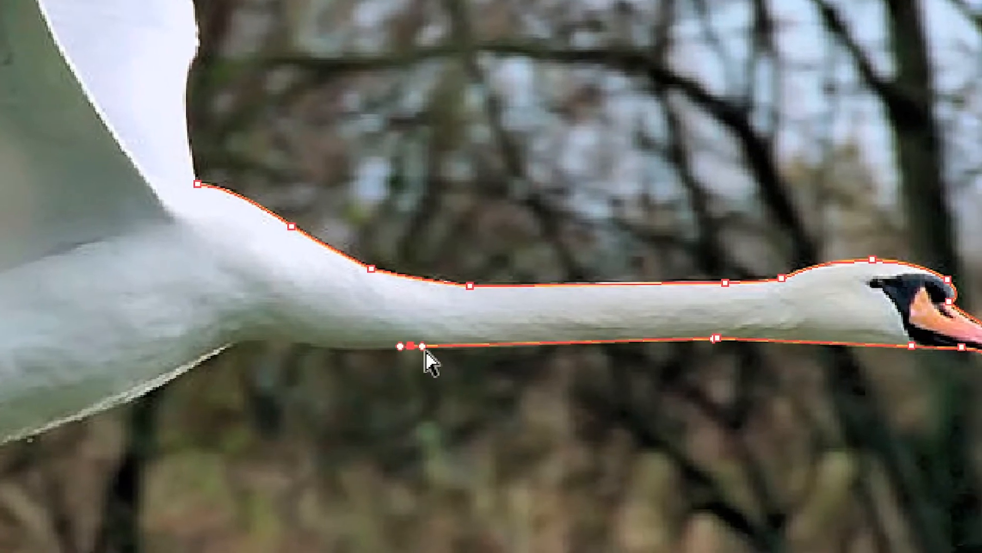
pyautogui.moveTo(423, 349); pyautogui.dragTo(446, 350)
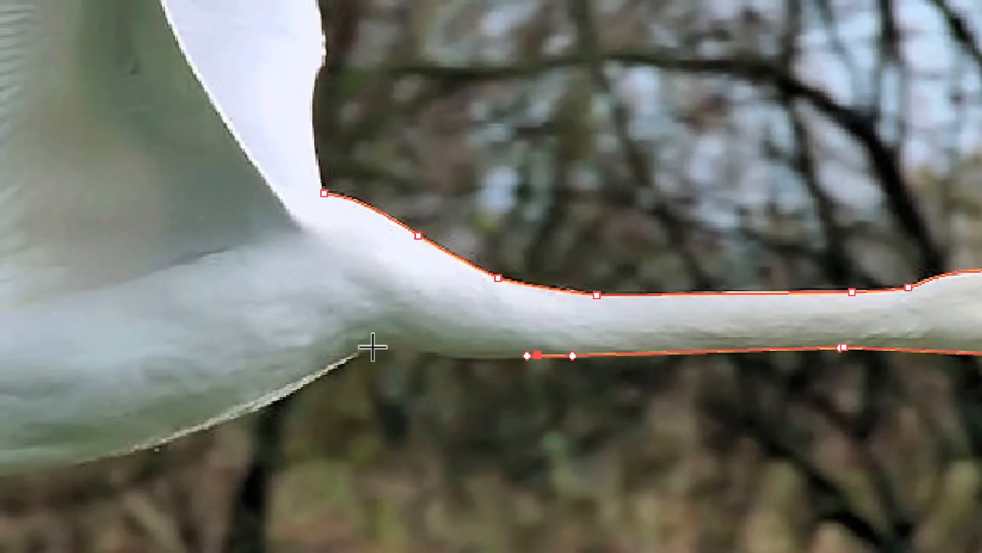
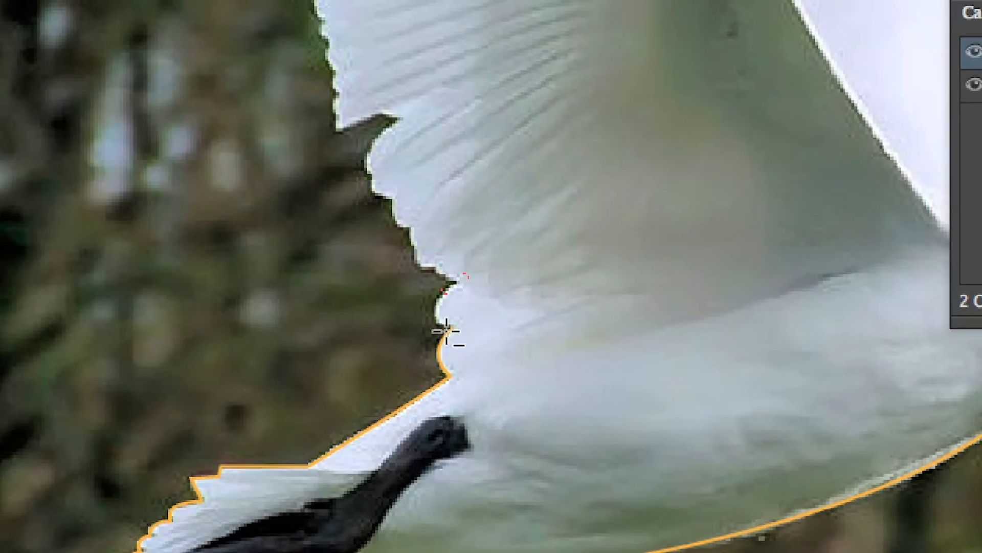
# Try the Delete Anchor Point tool on the last anchor point above the tail and dismiss the alert.
pyautogui.click(449, 330)
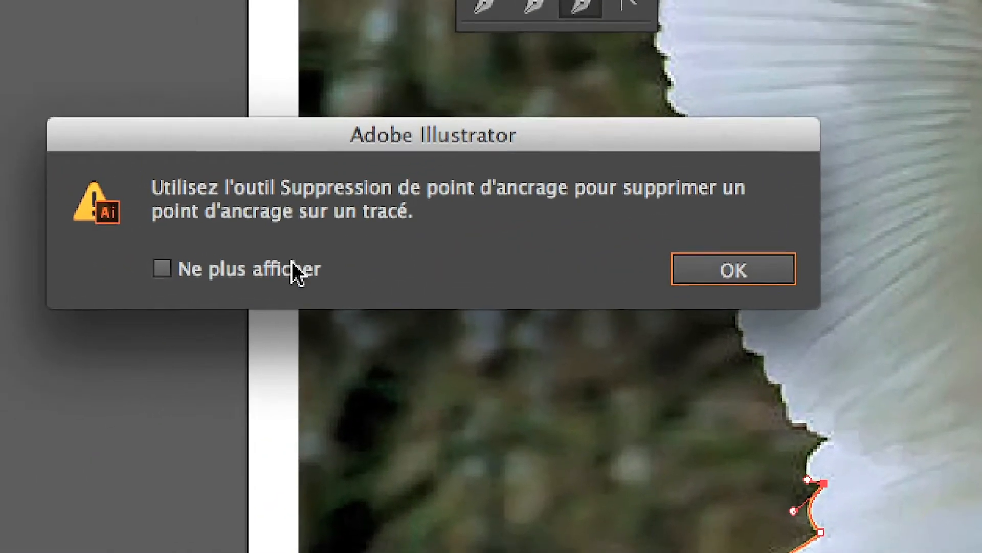
pyautogui.click(292, 265)
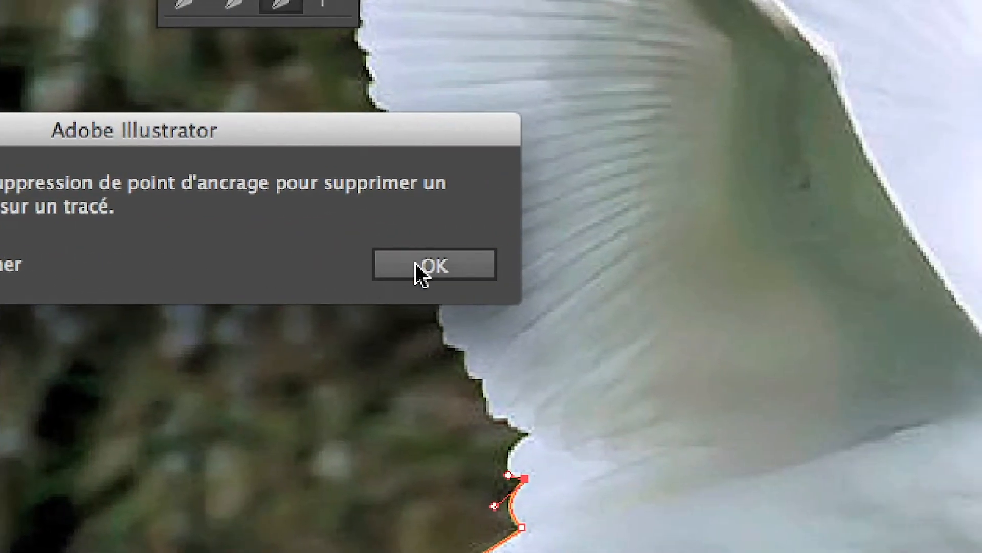
pyautogui.click(734, 269)
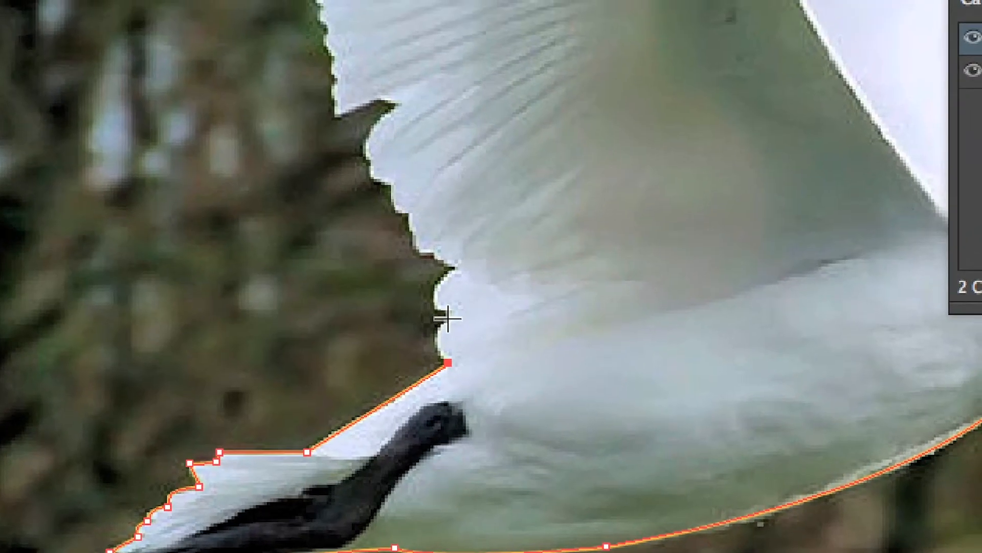
# Trace the two small feather curves above the tail with the Pen tool and move the floating pen tools beside the near wing's edge.
pyautogui.moveTo(444, 281); pyautogui.dragTo(434, 330)
pyautogui.moveTo(472, 291); pyautogui.dragTo(479, 273)
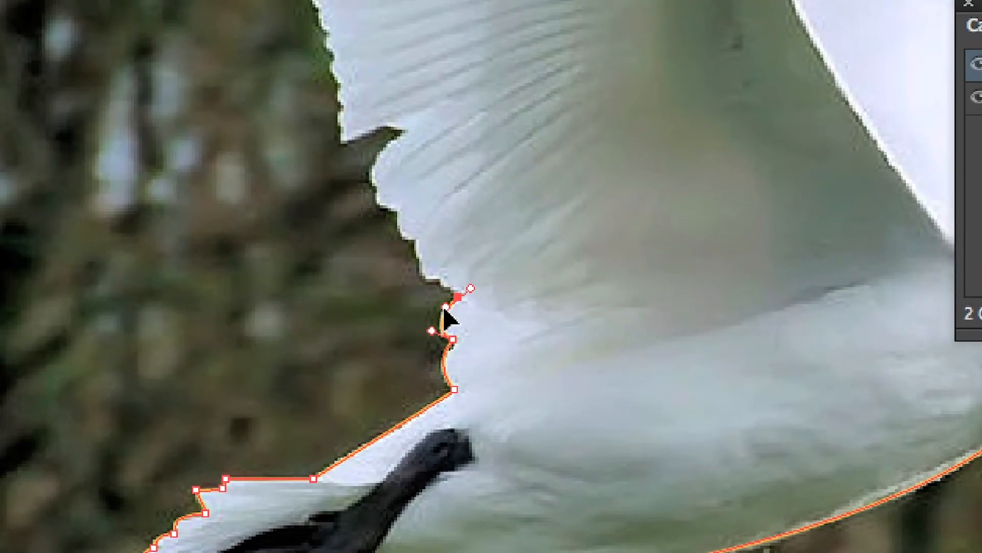
pyautogui.moveTo(445, 308)
pyautogui.mouseDown()
pyautogui.moveTo(434, 315)
pyautogui.moveTo(465, 303)
pyautogui.moveTo(450, 306)
pyautogui.mouseUp()
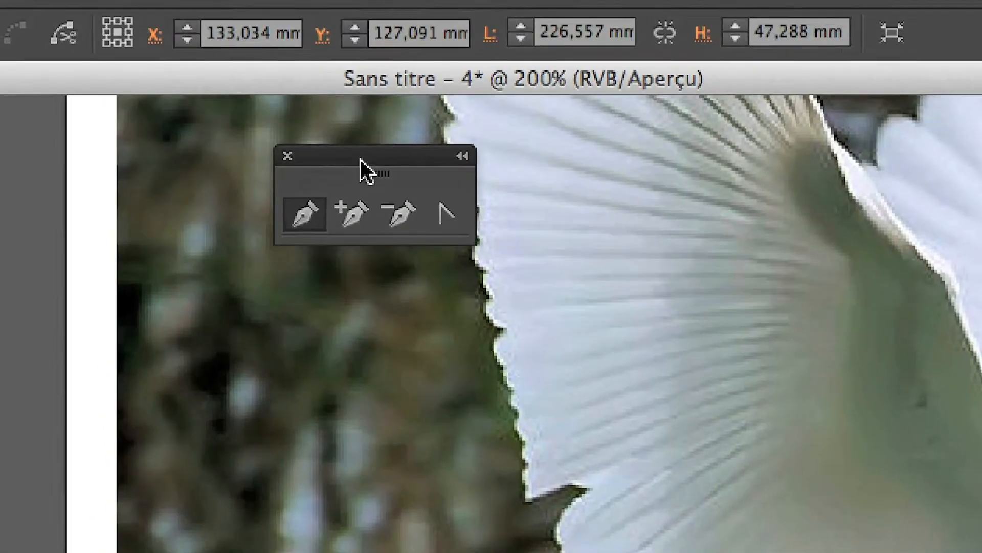
pyautogui.moveTo(361, 158); pyautogui.dragTo(494, 286)
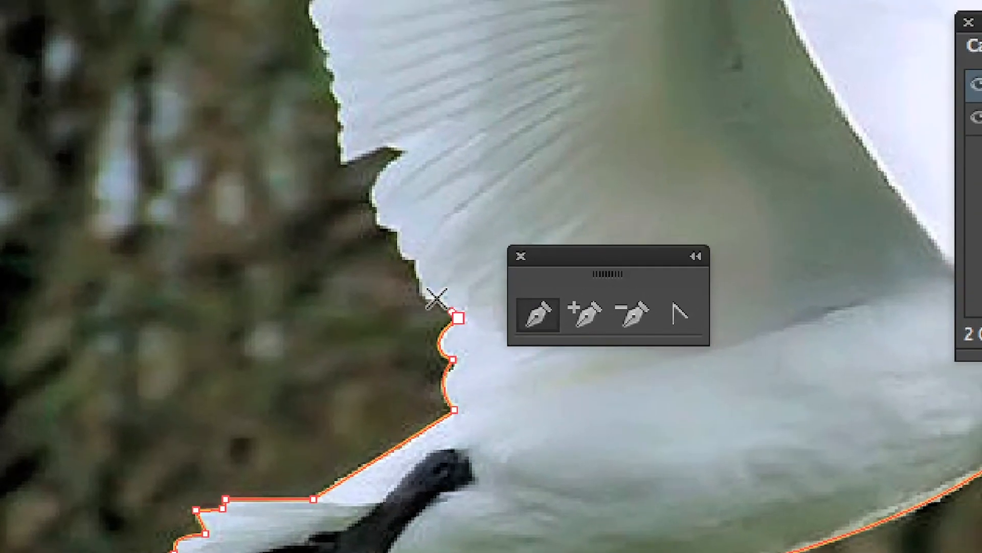
# Continue the path up the near wing's trailing edge with small feather curves to the inner point of the notch, breaking handles at the corners.
pyautogui.click(338, 327)
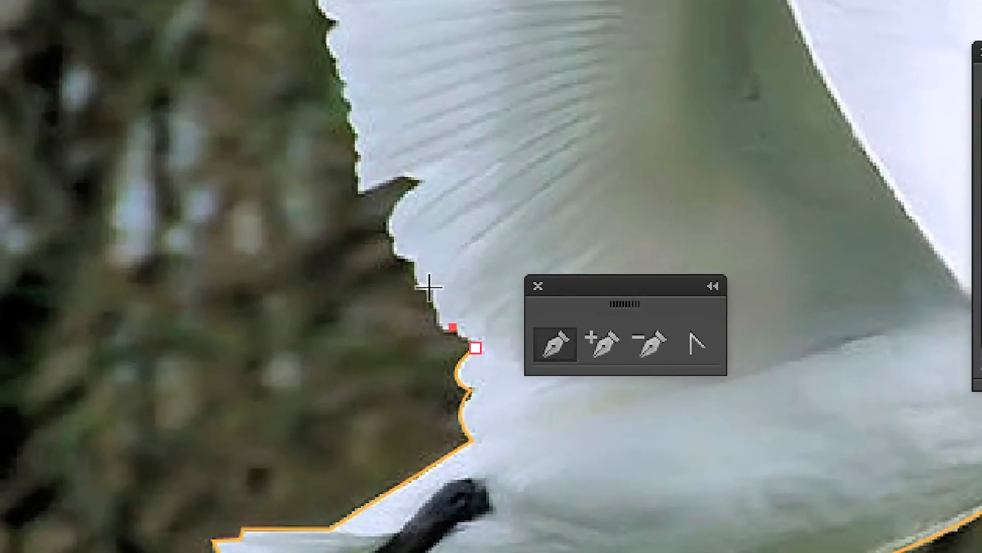
pyautogui.moveTo(430, 286); pyautogui.dragTo(429, 333)
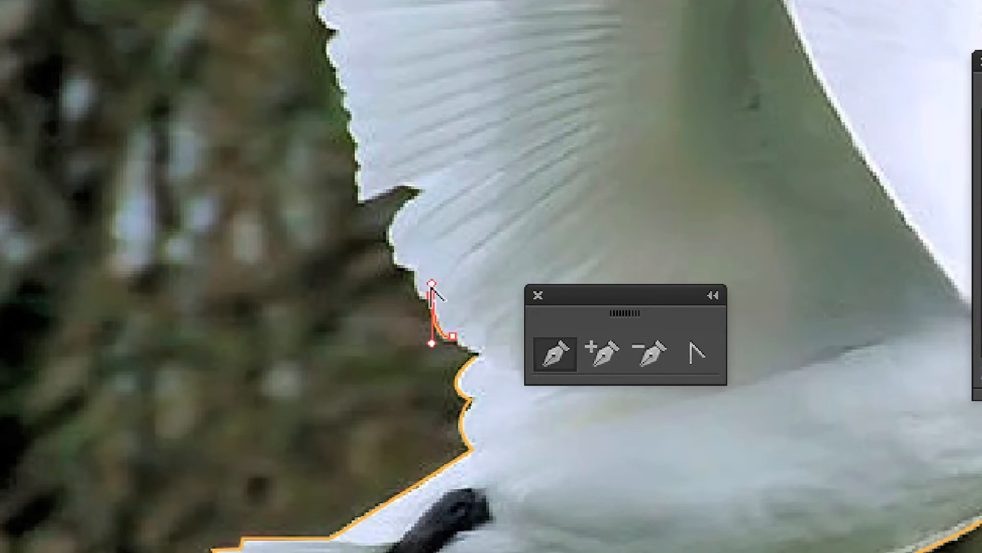
pyautogui.moveTo(432, 284); pyautogui.dragTo(411, 283)
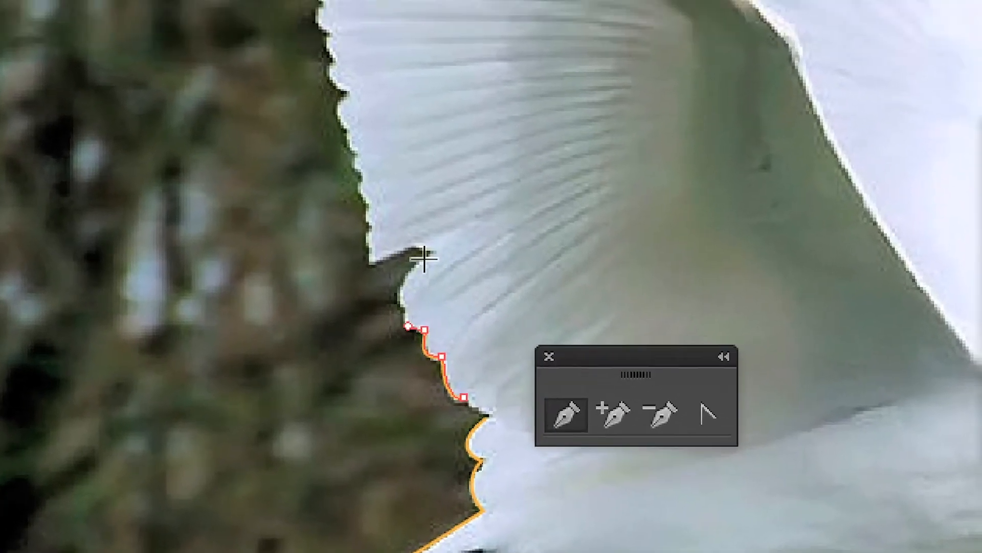
pyautogui.moveTo(437, 208); pyautogui.dragTo(446, 207)
pyautogui.moveTo(419, 254); pyautogui.dragTo(379, 290)
pyautogui.moveTo(436, 249); pyautogui.dragTo(413, 246)
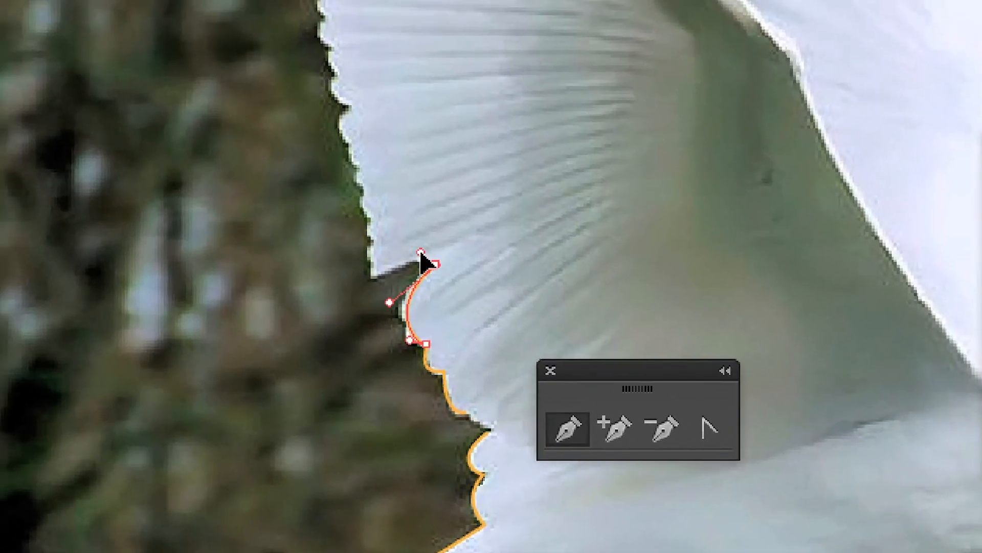
# Trace the notch's upper edge to its outer corner and continue the path up the long feather edge above it, adjusting the handles.
pyautogui.click(403, 249)
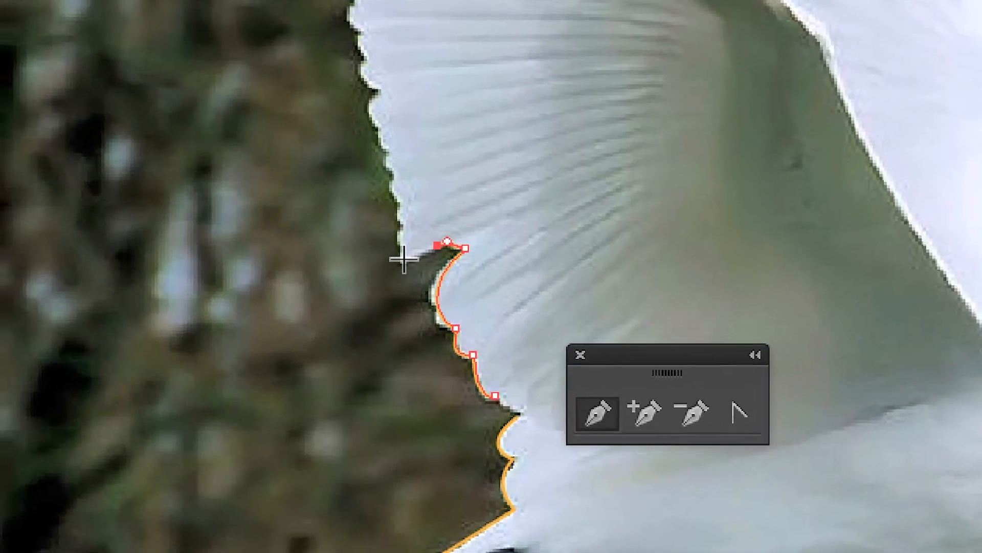
pyautogui.click(383, 266)
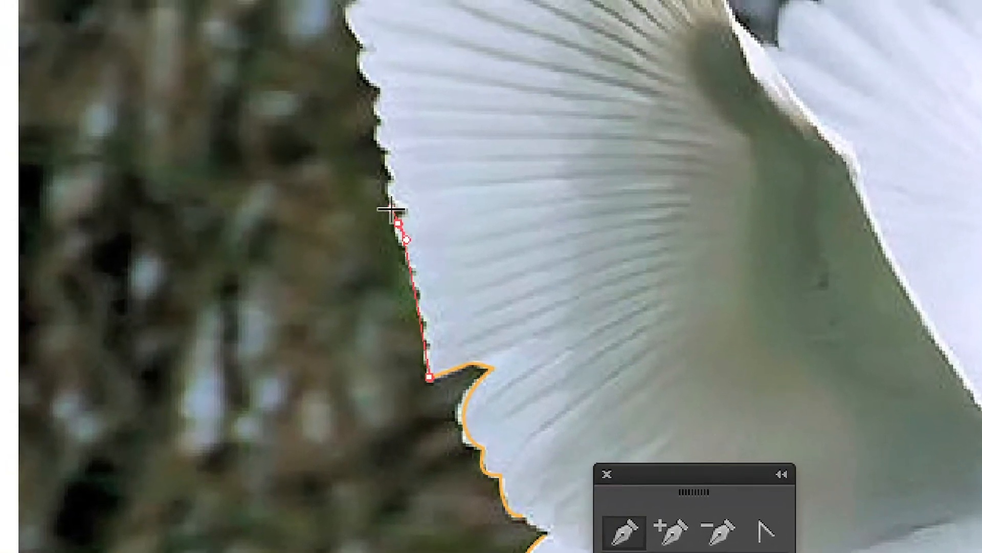
pyautogui.moveTo(392, 215); pyautogui.dragTo(429, 273)
pyautogui.moveTo(404, 233); pyautogui.dragTo(403, 232)
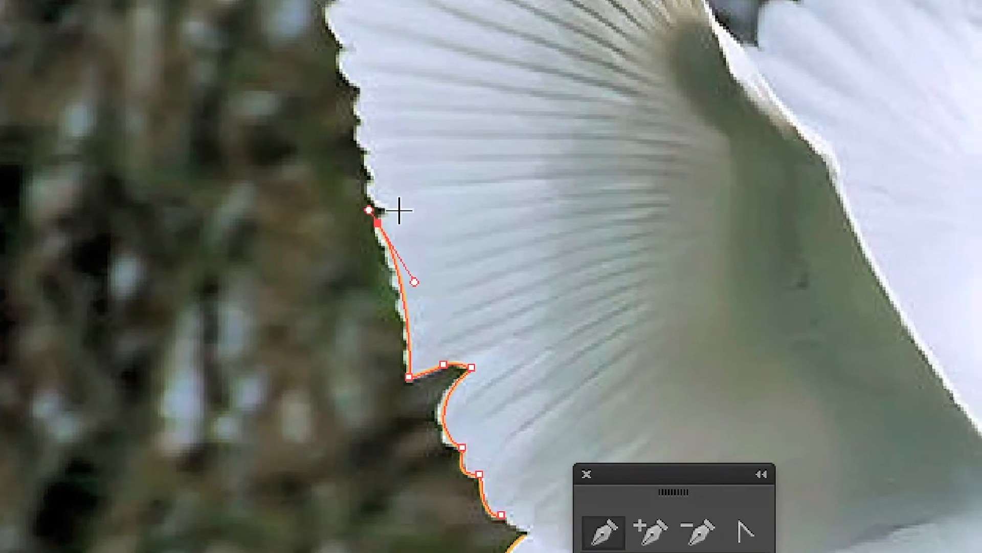
pyautogui.click(374, 157)
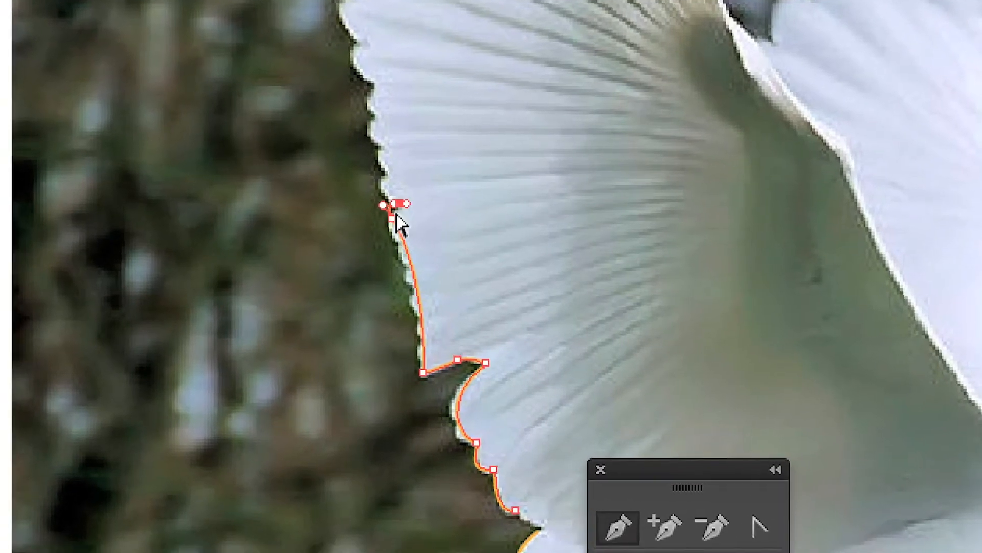
pyautogui.moveTo(392, 220)
pyautogui.mouseDown()
pyautogui.moveTo(399, 236)
pyautogui.moveTo(400, 210)
pyautogui.moveTo(381, 216)
pyautogui.mouseUp()
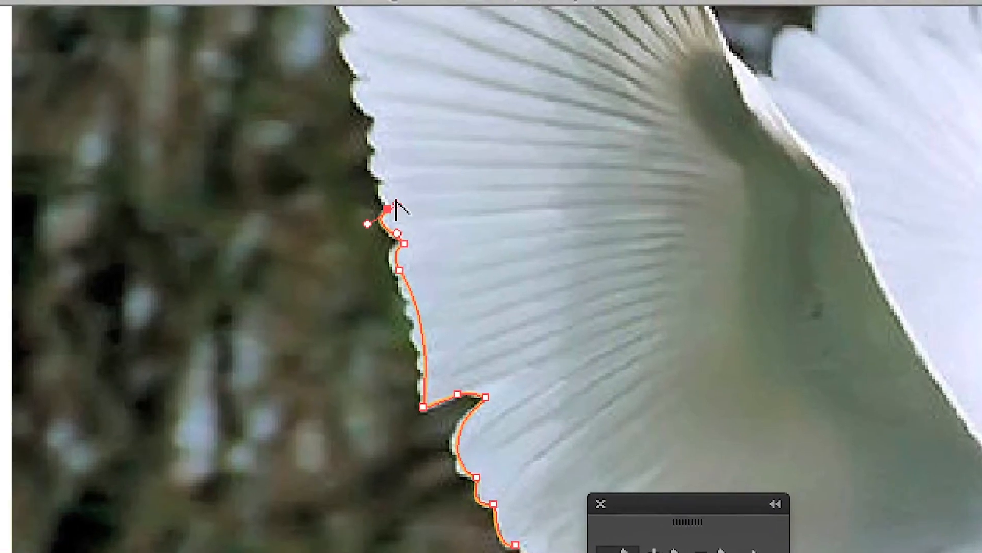
# Extend the Pen path up the near wing's scalloped trailing edge with a short curve for each feather tip.
pyautogui.moveTo(418, 187); pyautogui.dragTo(394, 183)
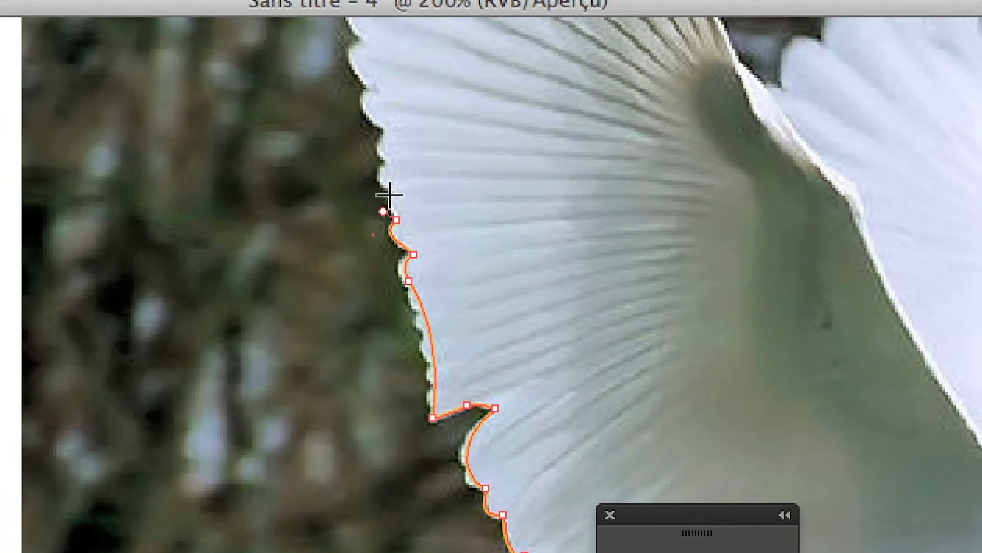
pyautogui.moveTo(455, 213); pyautogui.dragTo(471, 364)
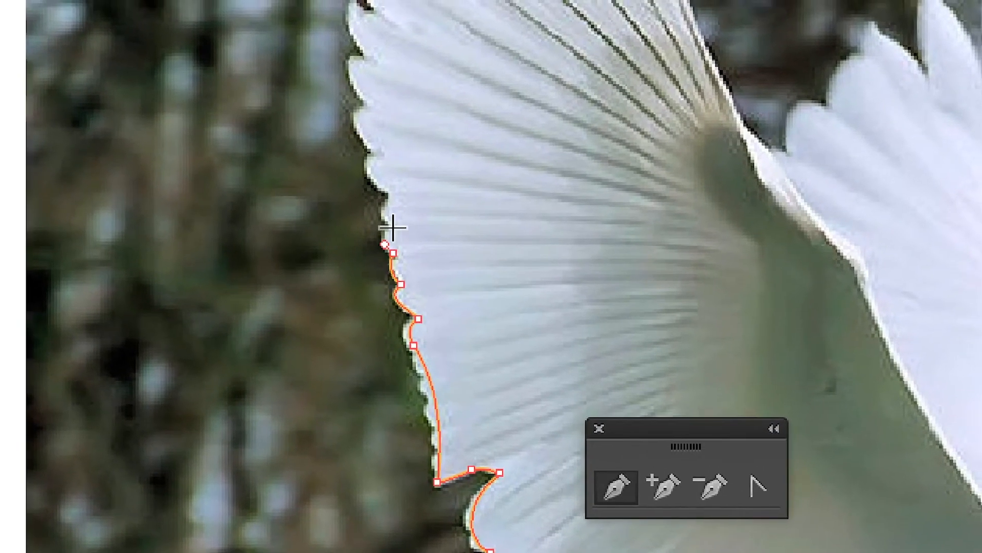
pyautogui.click(393, 227)
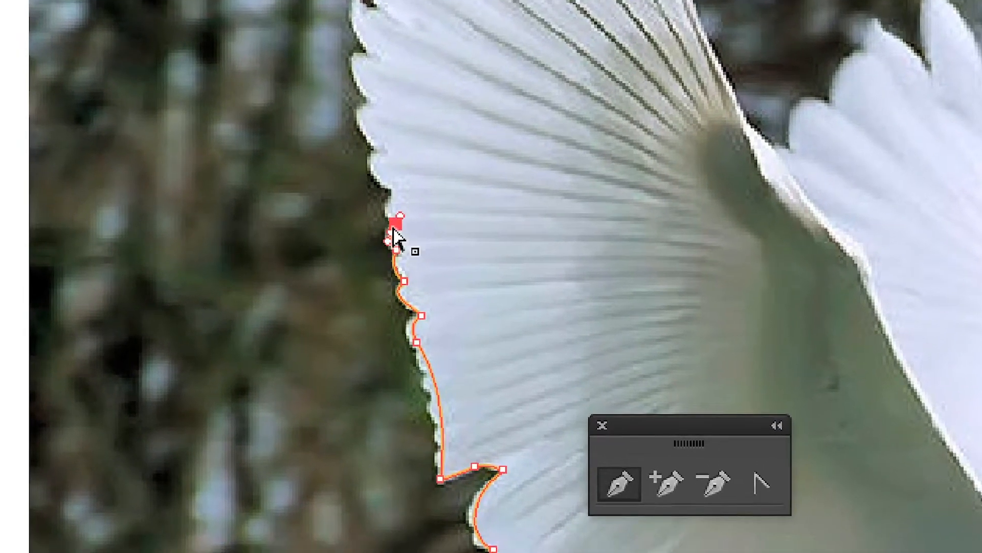
pyautogui.moveTo(392, 228); pyautogui.dragTo(354, 195)
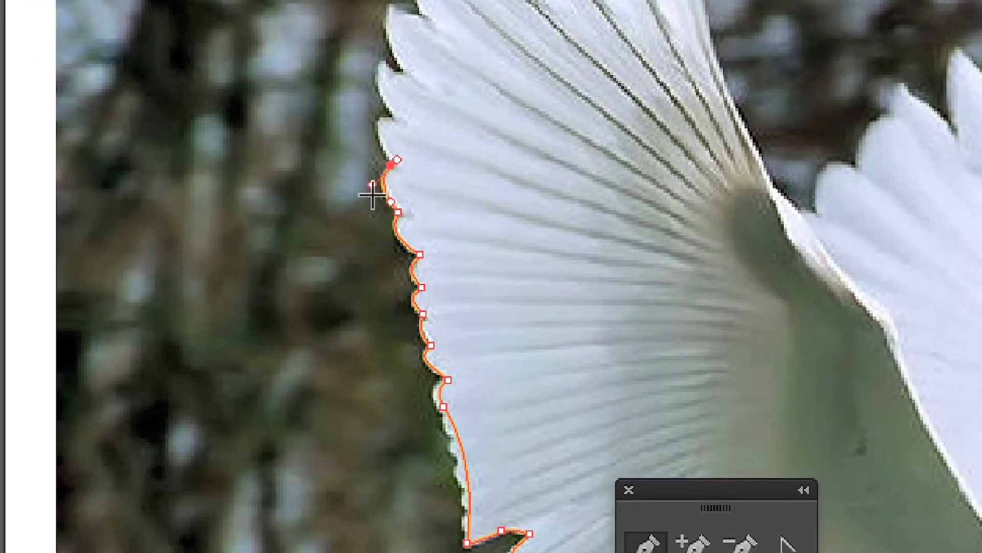
pyautogui.moveTo(373, 194); pyautogui.dragTo(353, 259)
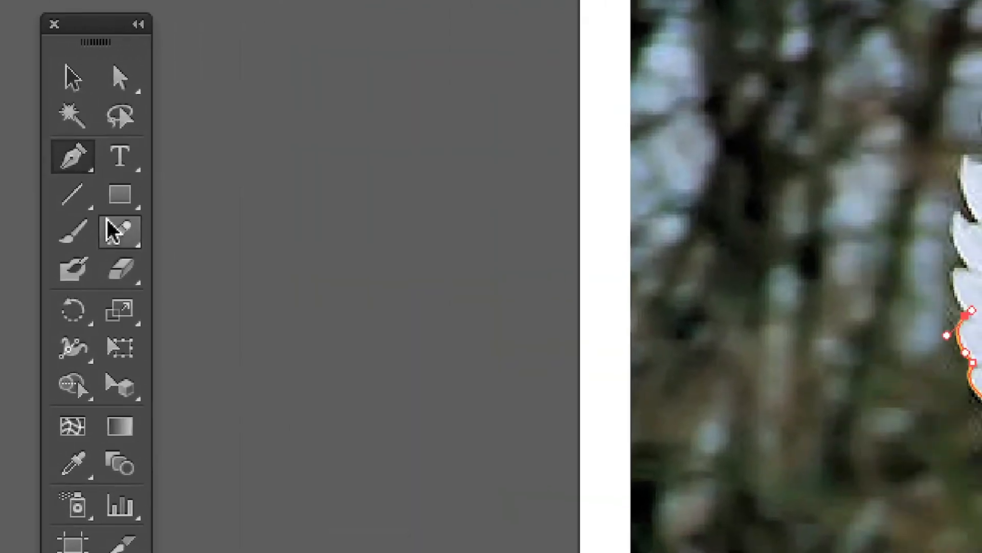
# Extend the path freehand with the Pencil tool around the near wing's long tip feathers, past the tip of the foremost feather.
pyautogui.click(109, 226)
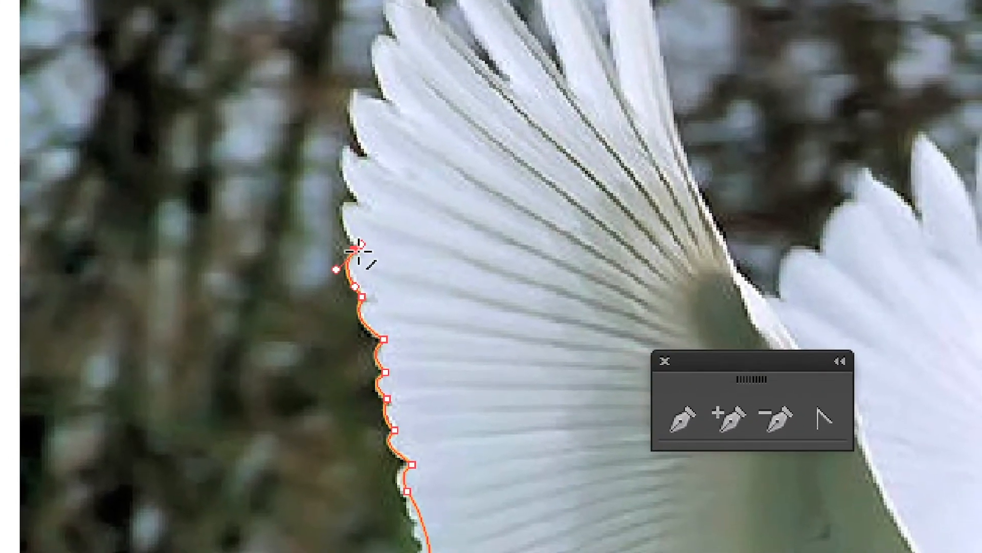
pyautogui.moveTo(359, 251)
pyautogui.mouseDown()
pyautogui.moveTo(346, 234)
pyautogui.moveTo(345, 216)
pyautogui.moveTo(359, 204)
pyautogui.moveTo(350, 192)
pyautogui.mouseUp()
pyautogui.moveTo(357, 228)
pyautogui.mouseDown()
pyautogui.moveTo(353, 195)
pyautogui.moveTo(360, 186)
pyautogui.moveTo(376, 192)
pyautogui.moveTo(363, 162)
pyautogui.mouseUp()
pyautogui.moveTo(359, 206)
pyautogui.mouseDown()
pyautogui.moveTo(362, 193)
pyautogui.moveTo(373, 198)
pyautogui.moveTo(367, 177)
pyautogui.moveTo(378, 153)
pyautogui.moveTo(423, 191)
pyautogui.moveTo(367, 122)
pyautogui.moveTo(361, 93)
pyautogui.mouseUp()
pyautogui.moveTo(393, 157)
pyautogui.mouseDown()
pyautogui.moveTo(404, 139)
pyautogui.moveTo(432, 151)
pyautogui.moveTo(498, 238)
pyautogui.mouseUp()
pyautogui.moveTo(427, 182)
pyautogui.mouseDown()
pyautogui.moveTo(438, 191)
pyautogui.moveTo(410, 40)
pyautogui.mouseUp()
pyautogui.moveTo(421, 136)
pyautogui.mouseDown()
pyautogui.moveTo(504, 258)
pyautogui.moveTo(499, 249)
pyautogui.mouseUp()
pyautogui.moveTo(446, 171)
pyautogui.mouseDown()
pyautogui.moveTo(447, 108)
pyautogui.moveTo(467, 69)
pyautogui.mouseUp()
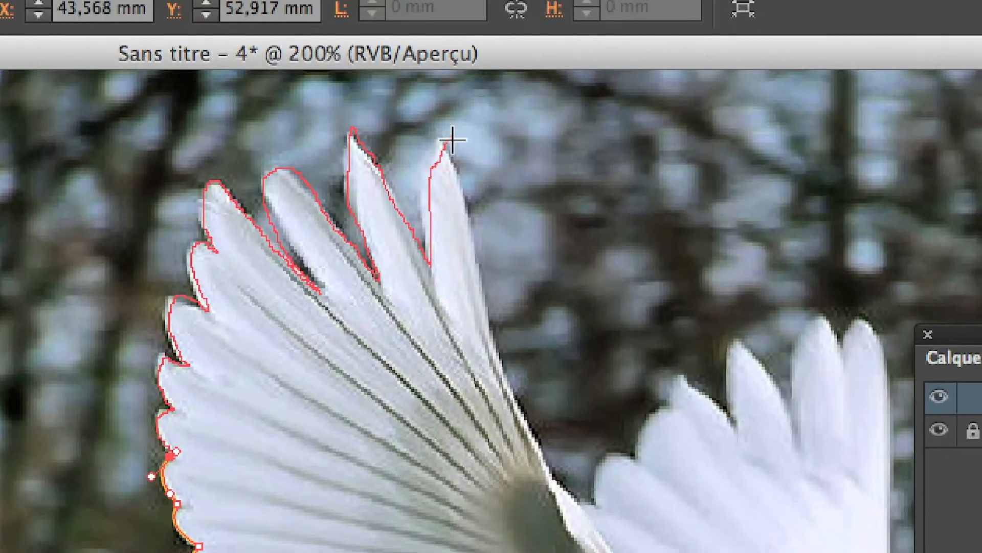
pyautogui.moveTo(453, 139); pyautogui.dragTo(454, 209)
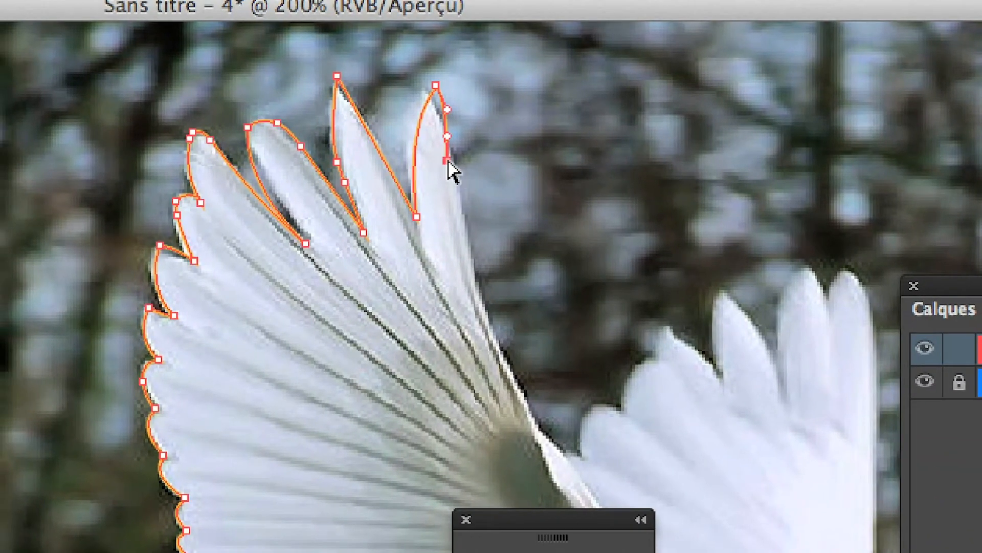
# Resume the path with the Pen tool and trace the near wing's front edge down to where the rear wing's feathers begin.
pyautogui.click(447, 161)
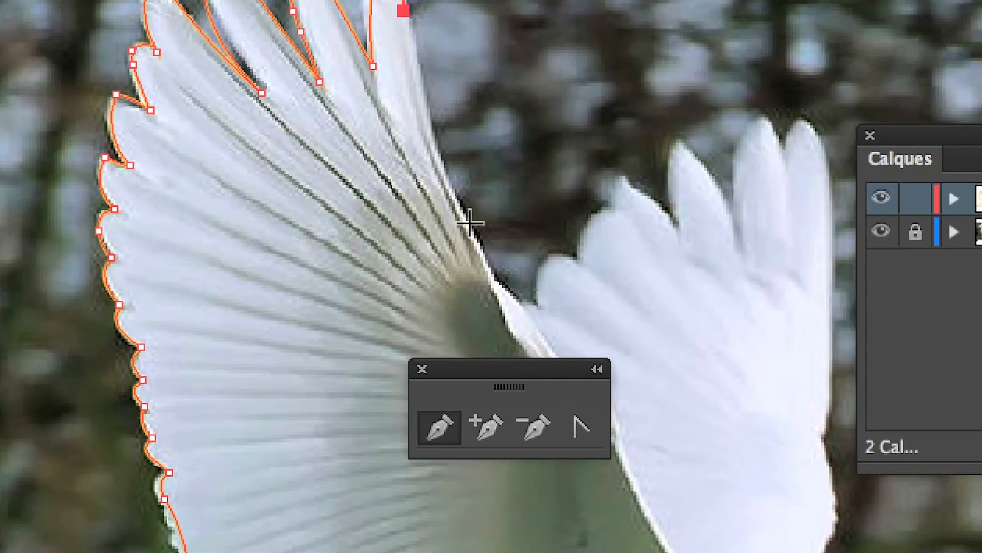
pyautogui.moveTo(513, 372); pyautogui.dragTo(521, 387)
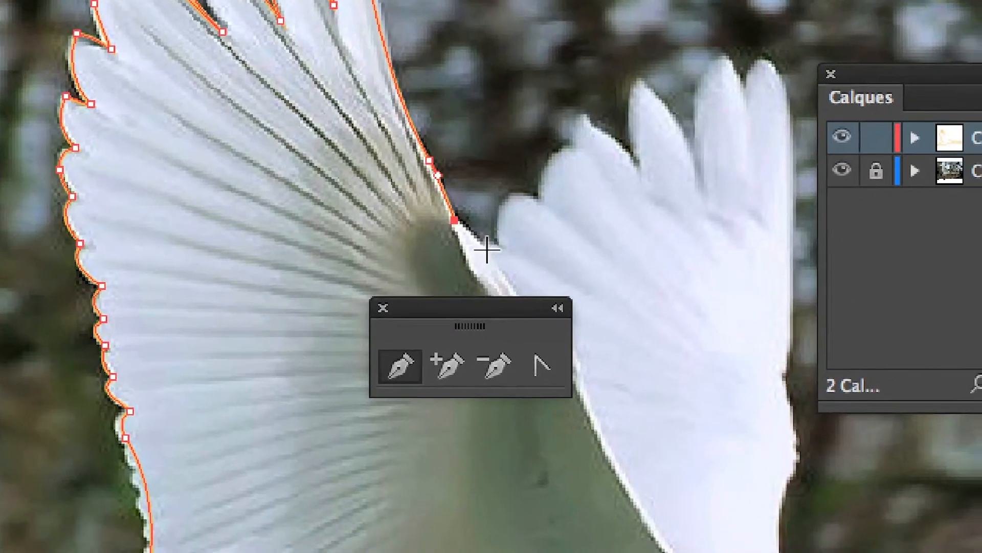
pyautogui.click(503, 260)
pyautogui.click(496, 240)
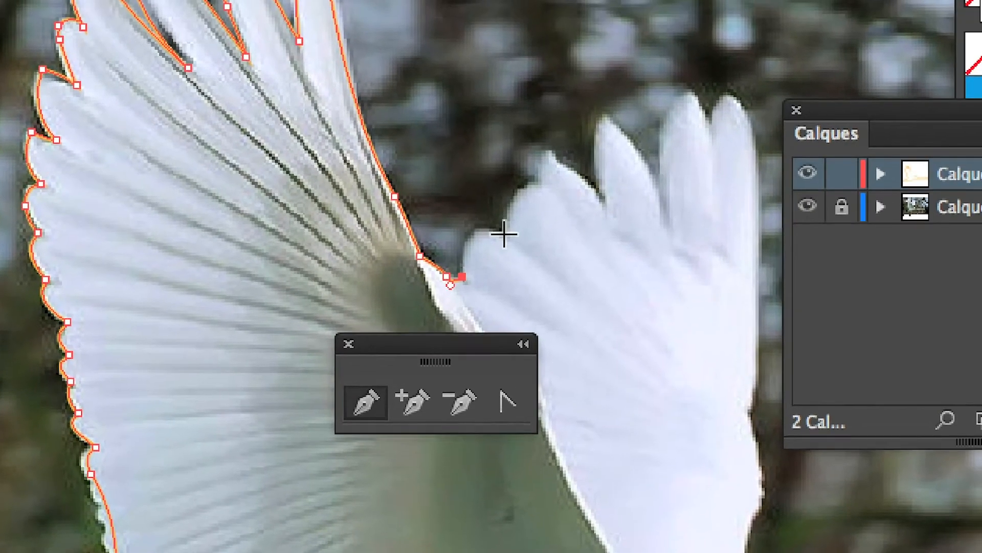
# Trace the rear wing's scalloped feather tips with Pen curves, up to the tip of its foremost feather.
pyautogui.moveTo(539, 199); pyautogui.dragTo(450, 202)
pyautogui.moveTo(508, 239); pyautogui.dragTo(562, 257)
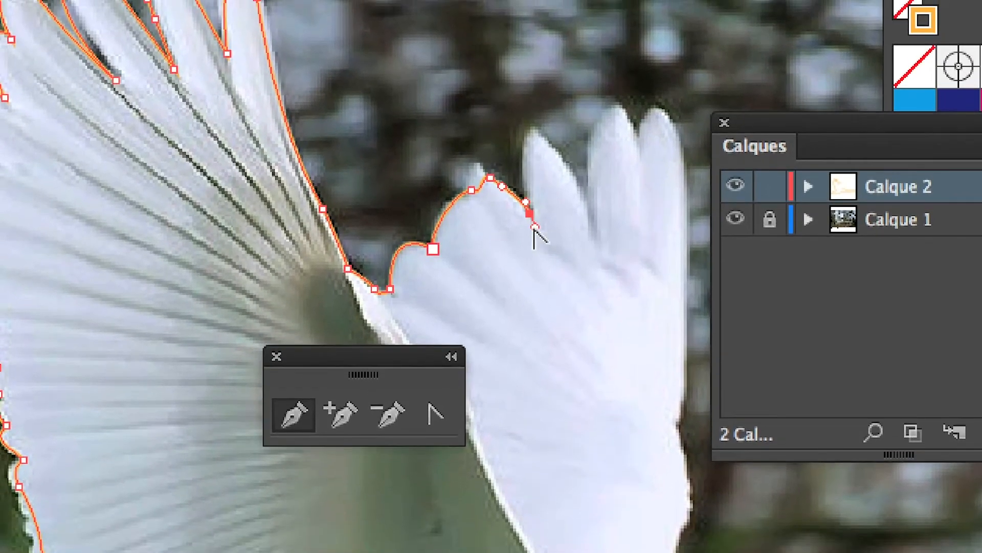
pyautogui.moveTo(535, 228); pyautogui.dragTo(545, 200)
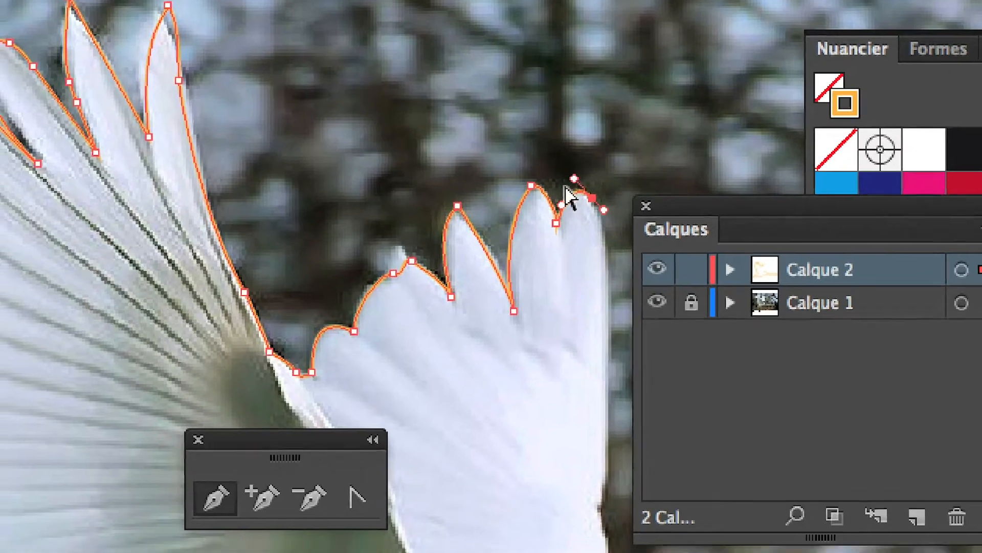
# Continue the Pen path down the rear wing's front edge, adjusting handles at the bumps, and join it to the existing outline at the neck's base.
pyautogui.press('space')
pyautogui.moveTo(441, 347); pyautogui.dragTo(319, 265)
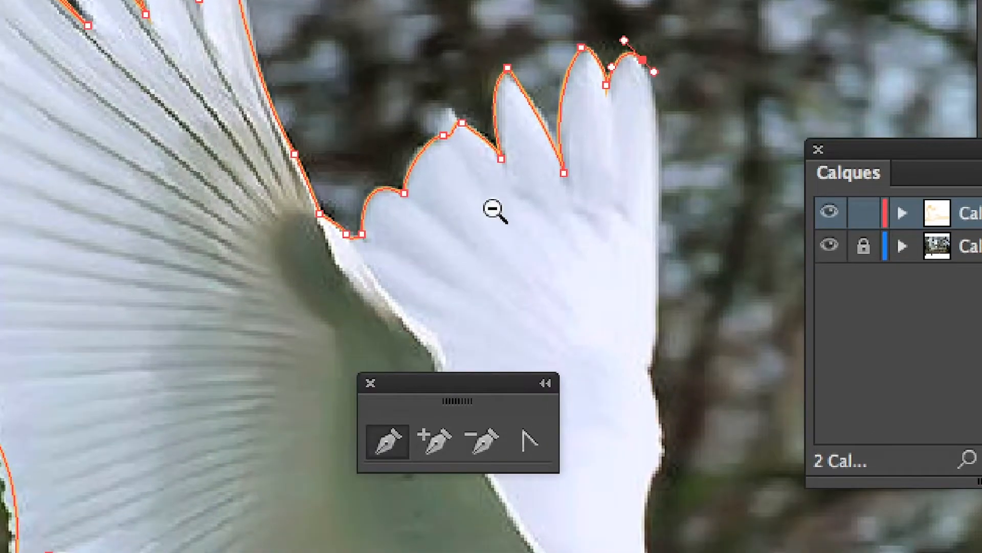
pyautogui.keyDown('alt'); pyautogui.keyDown('super'); pyautogui.click(492, 209); pyautogui.keyUp('super'); pyautogui.keyUp('alt')
pyautogui.moveTo(484, 297); pyautogui.dragTo(512, 106)
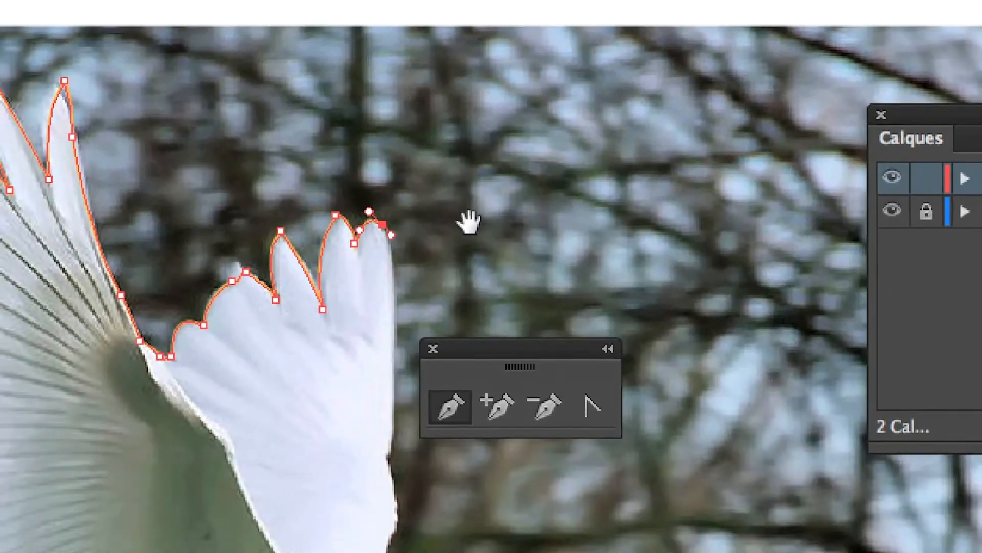
pyautogui.moveTo(465, 243); pyautogui.dragTo(465, 138)
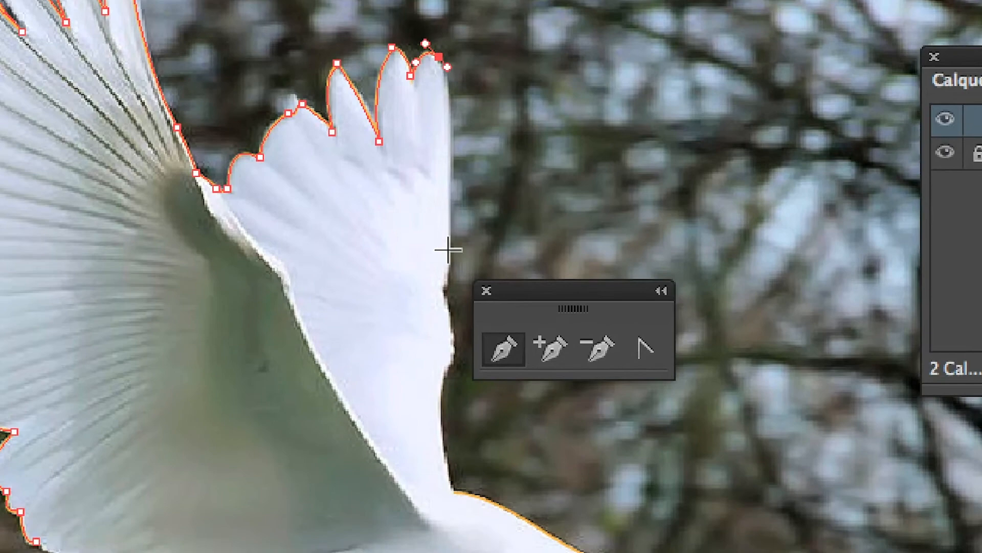
pyautogui.moveTo(393, 306); pyautogui.dragTo(393, 322)
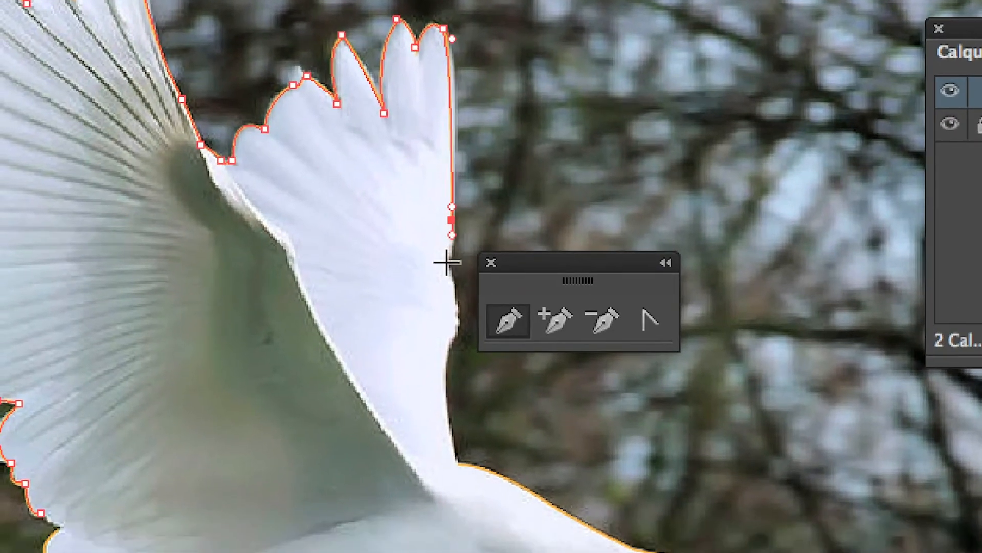
pyautogui.click(440, 280)
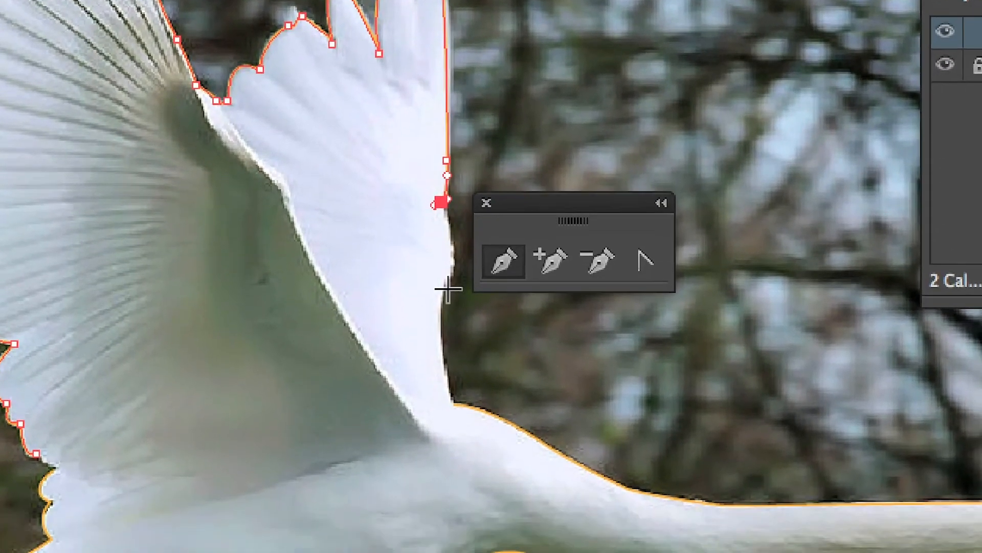
pyautogui.moveTo(448, 345); pyautogui.dragTo(443, 361)
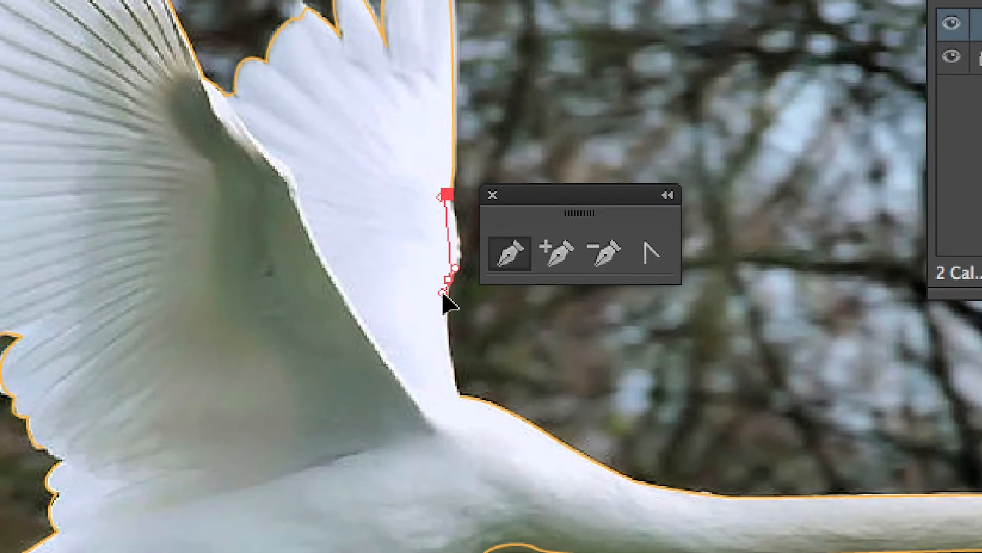
pyautogui.moveTo(443, 293); pyautogui.dragTo(471, 235)
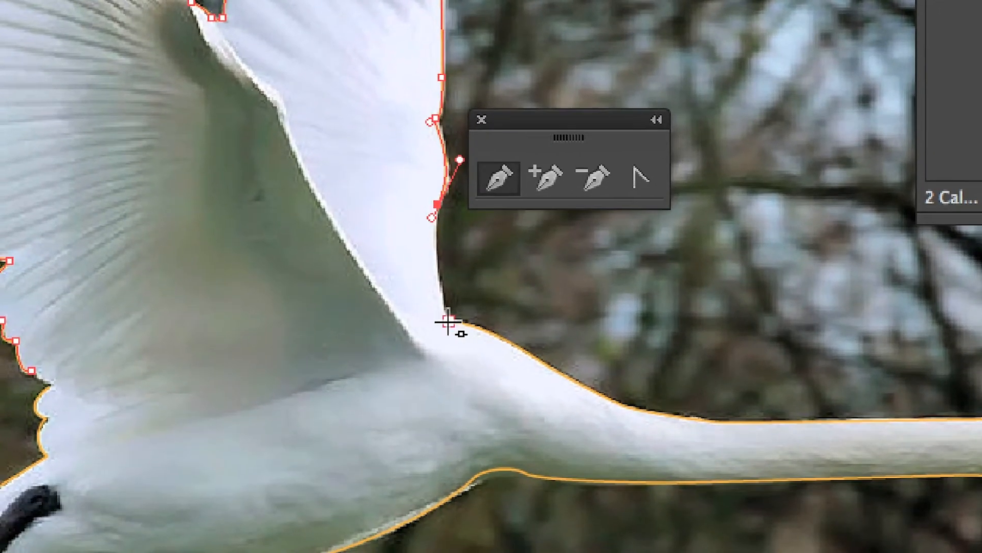
pyautogui.moveTo(449, 322); pyautogui.dragTo(456, 342)
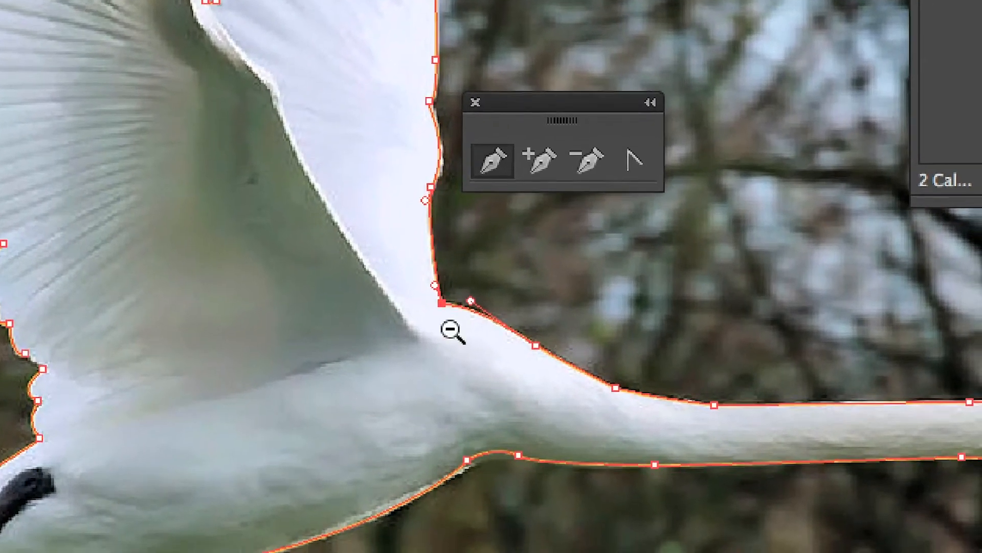
# Switch to the Selection tool and deselect the completed swan outline.
pyautogui.keyDown('ctrl'); pyautogui.keyDown('alt'); pyautogui.click(456, 344); pyautogui.keyUp('alt'); pyautogui.keyUp('ctrl')
pyautogui.keyDown('ctrl'); pyautogui.keyDown('alt'); pyautogui.click(455, 344); pyautogui.keyUp('alt'); pyautogui.keyUp('ctrl')
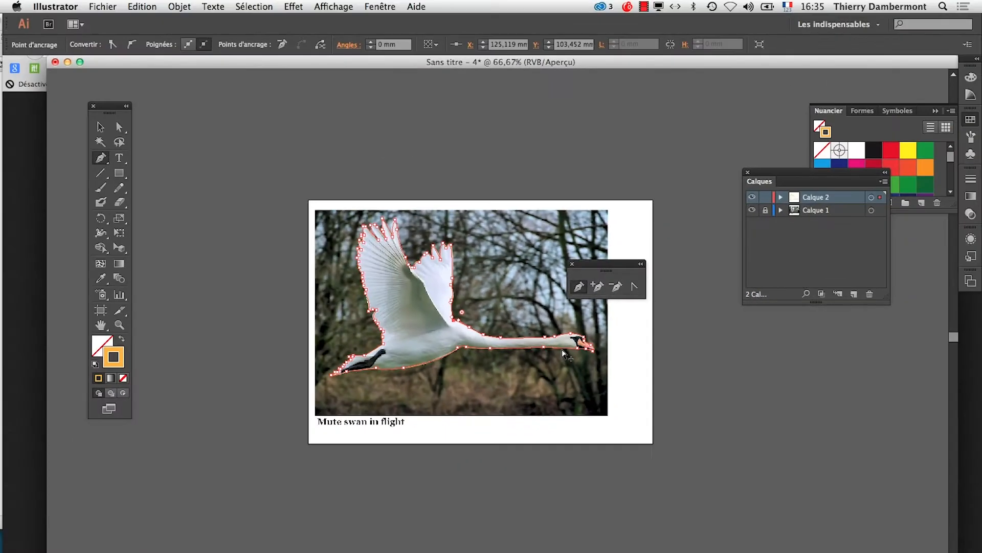
pyautogui.press('v')
pyautogui.click(220, 184)
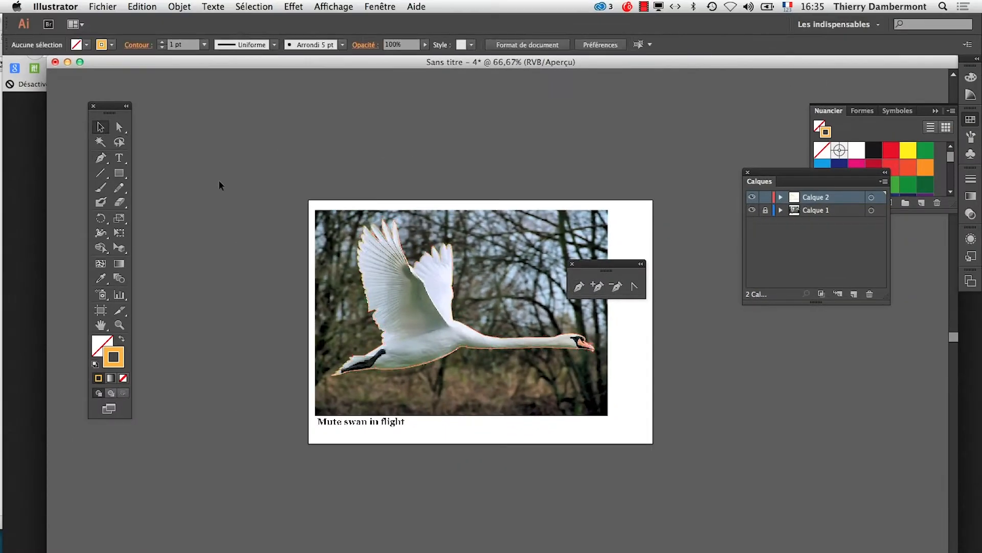
# Save the document as cygne-01.ai in the AI-jour6 folder in Adobe Illustrator format with the default Illustrator CC options, and close it.
pyautogui.click(103, 7)
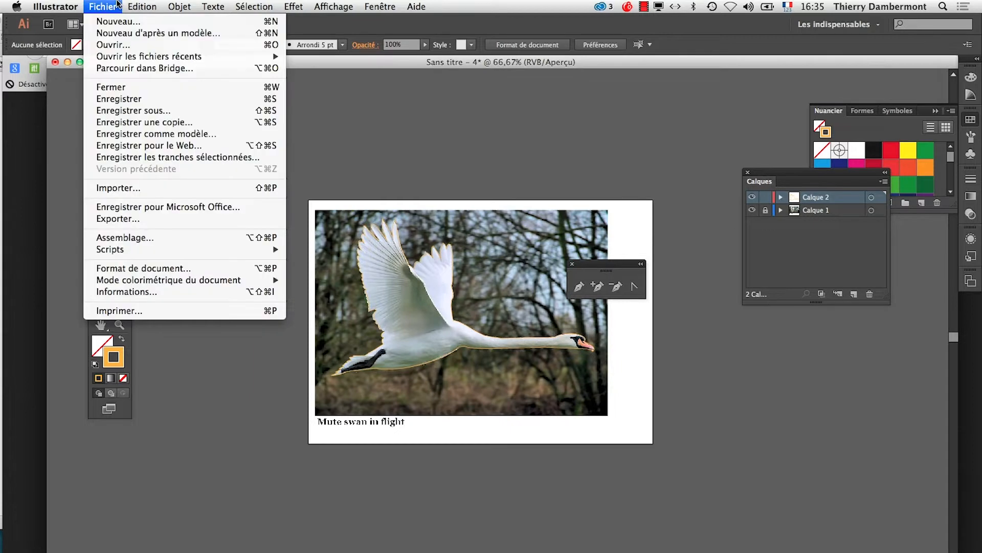
pyautogui.click(120, 98)
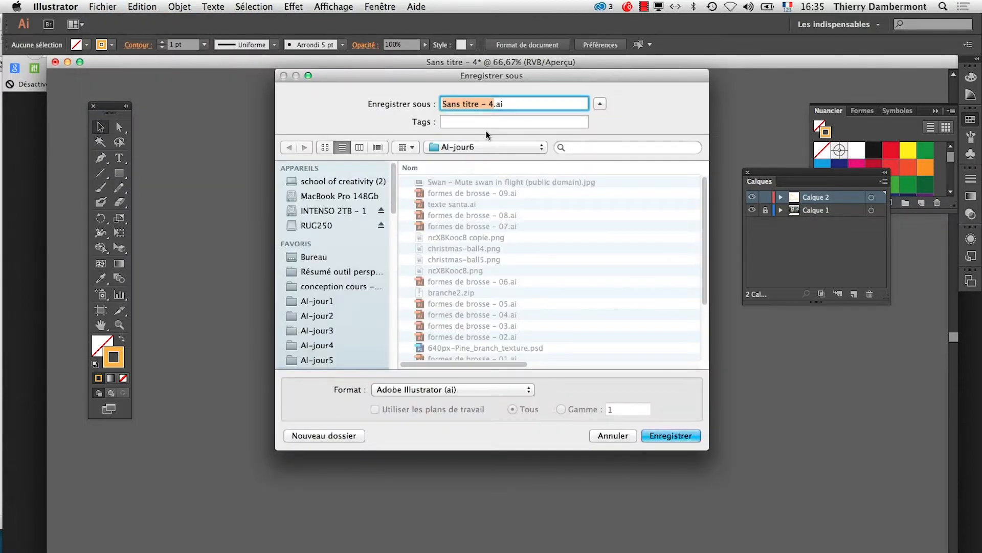
pyautogui.scroll(-2, 306, 271)
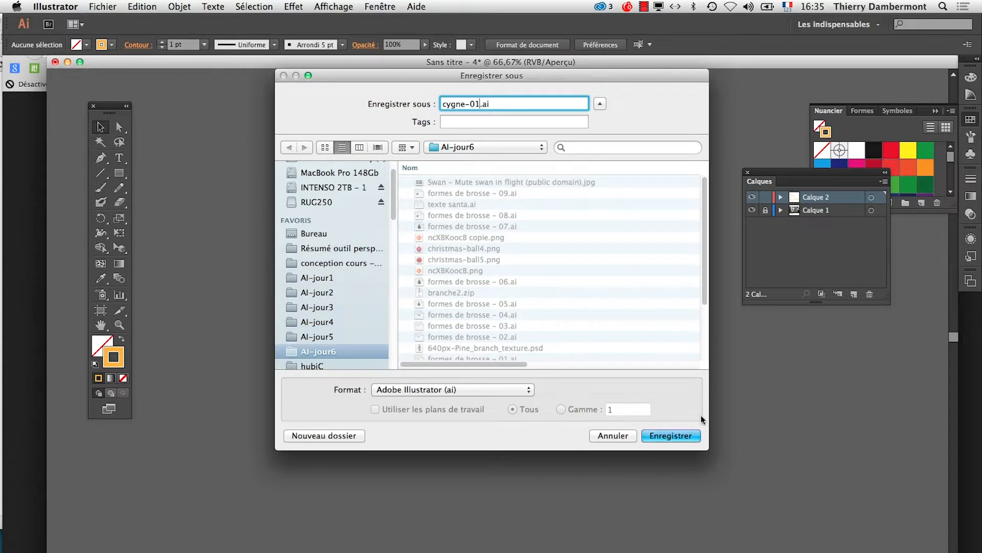
pyautogui.click(692, 435)
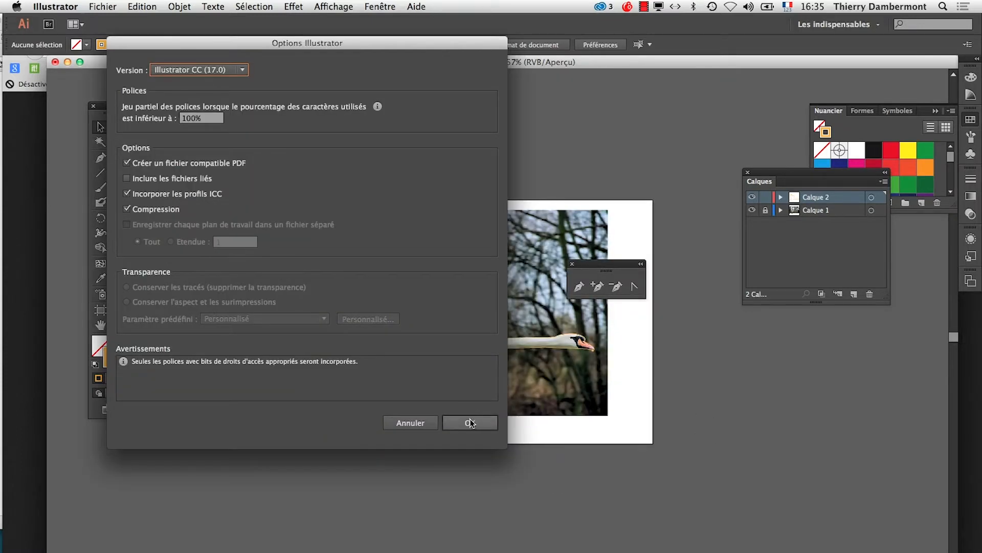
pyautogui.click(470, 423)
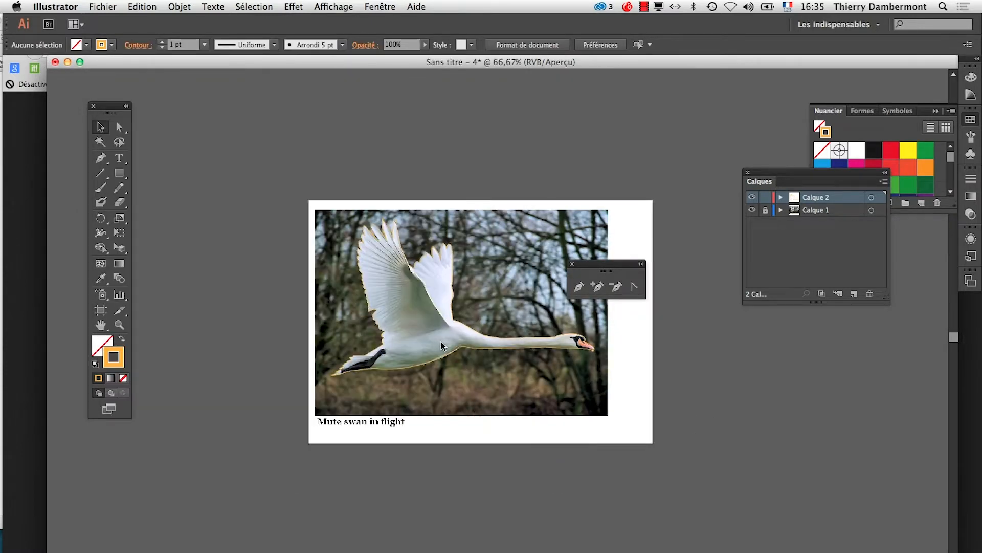
pyautogui.keyDown('super'); pyautogui.click(448, 354); pyautogui.keyUp('super')
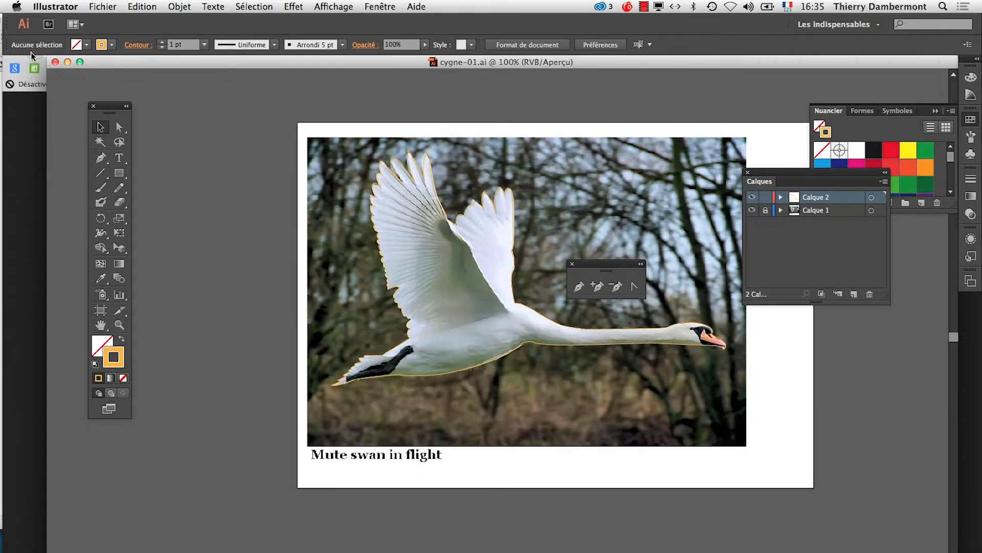
pyautogui.click(55, 62)
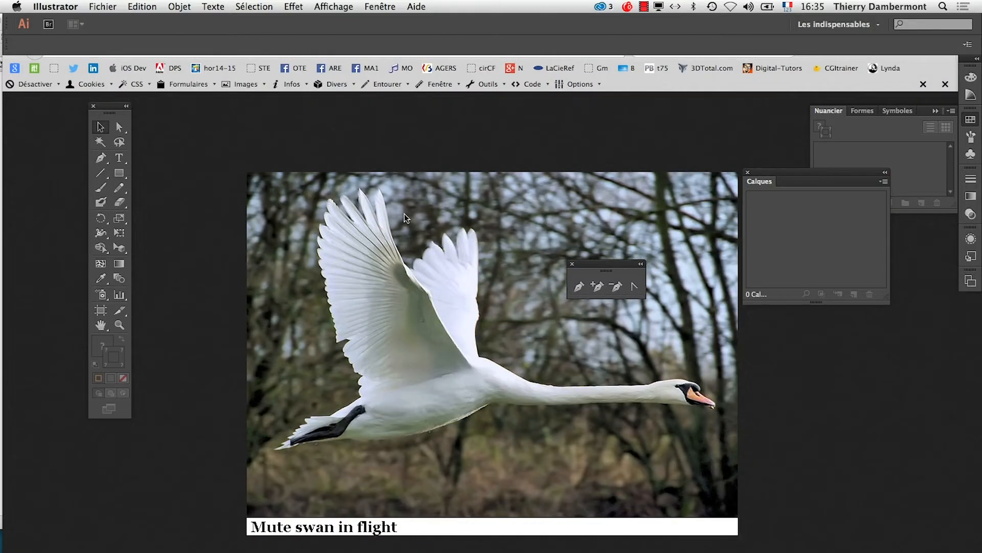
# Switch to Finder, open the AI-jour6 folder in a new window and sort its files by modification date.
pyautogui.press('super+Tab')
pyautogui.press('super+Tab')
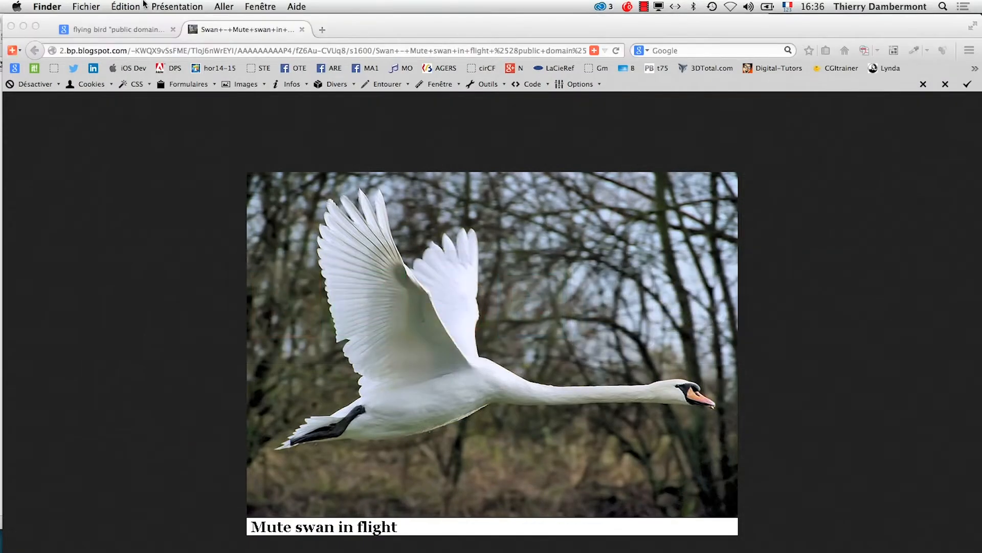
pyautogui.click(85, 6)
pyautogui.click(103, 20)
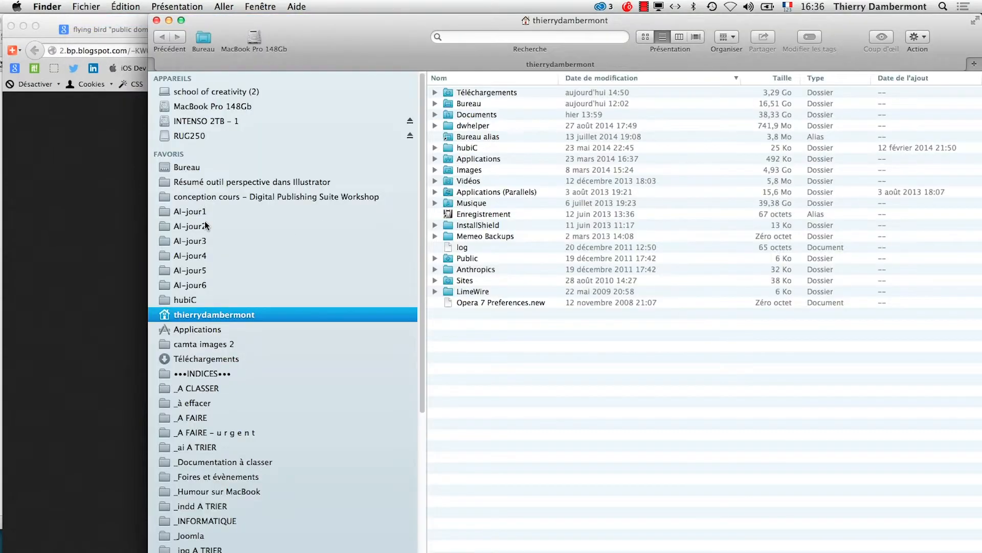
pyautogui.click(205, 284)
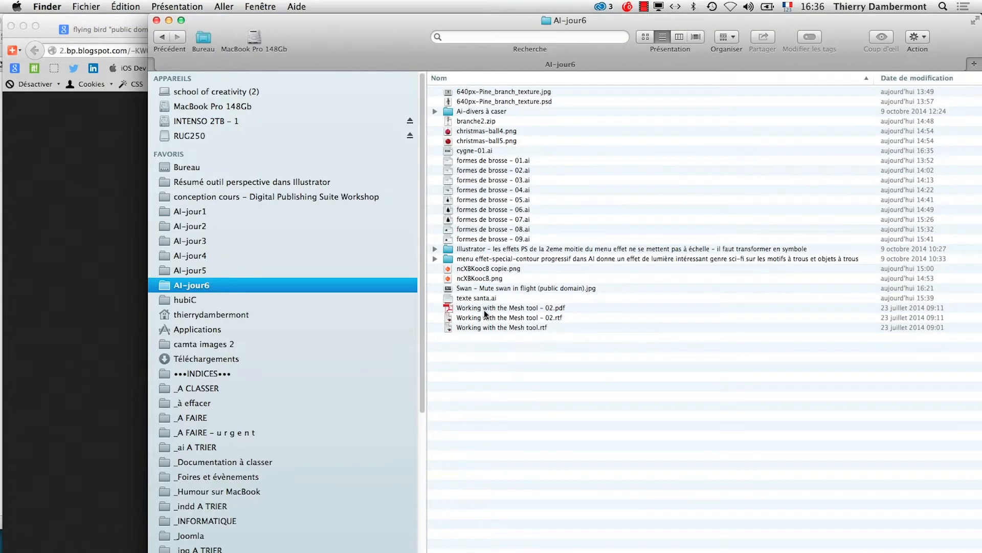
pyautogui.click(927, 78)
# Group cygne-01.ai and the Mute swan in flight JPG into a new folder named cygne-detourage, and compress that folder into a zip archive.
pyautogui.click(489, 90)
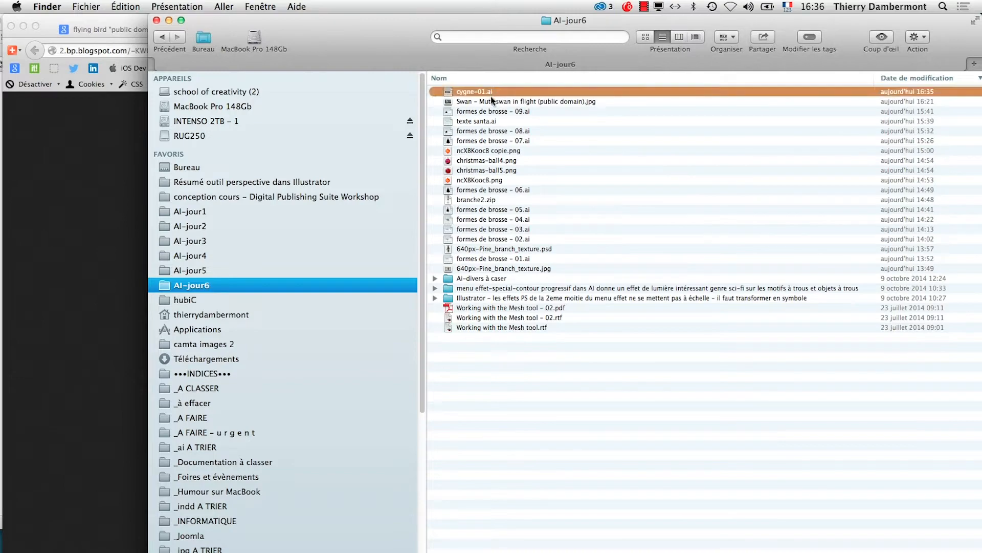
pyautogui.keyDown('shift'); pyautogui.click(492, 102); pyautogui.keyUp('shift')
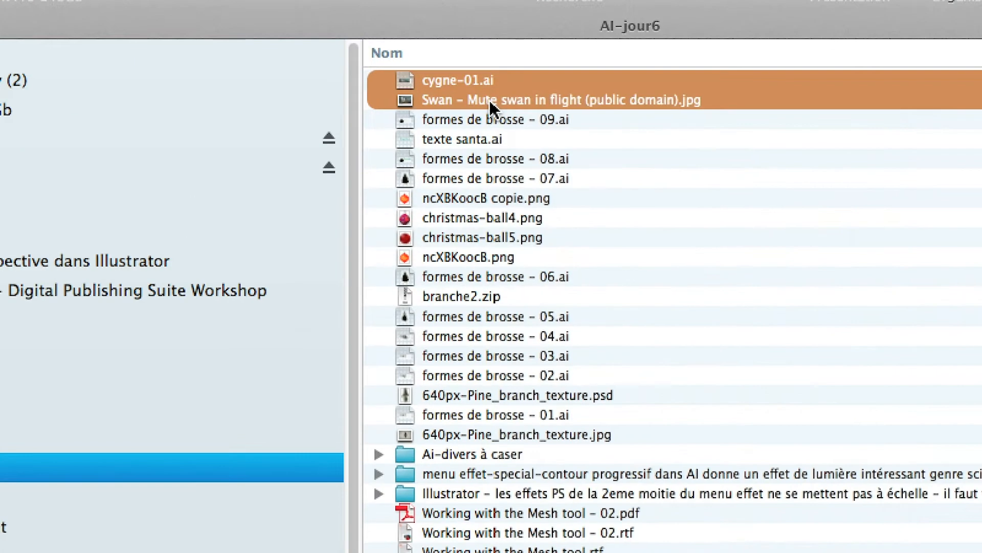
pyautogui.rightClick(490, 100)
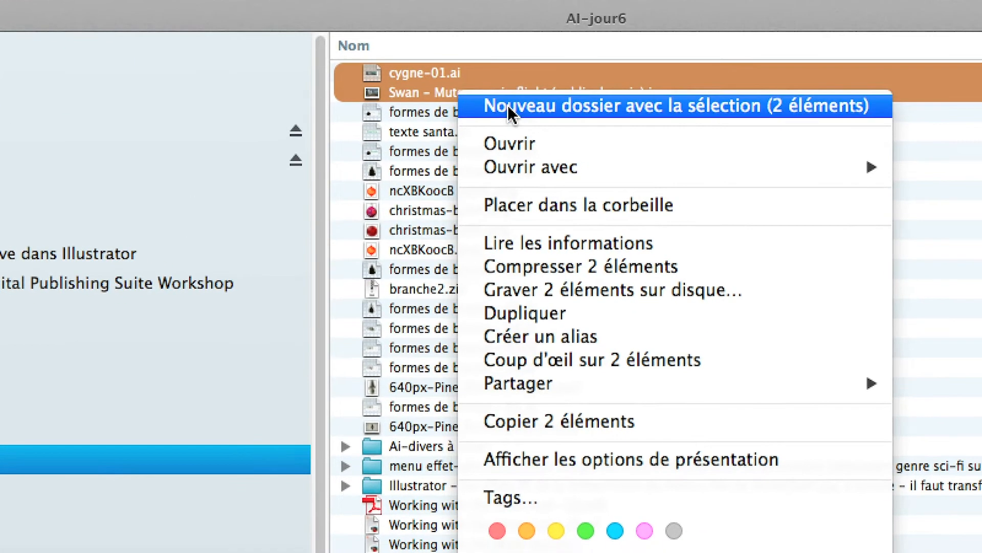
pyautogui.click(501, 110)
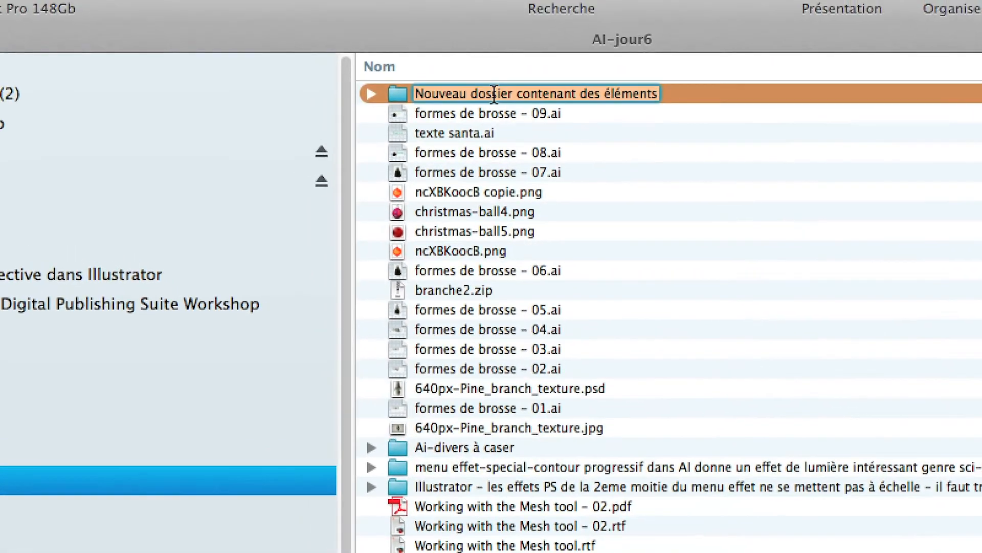
pyautogui.write('cygne')
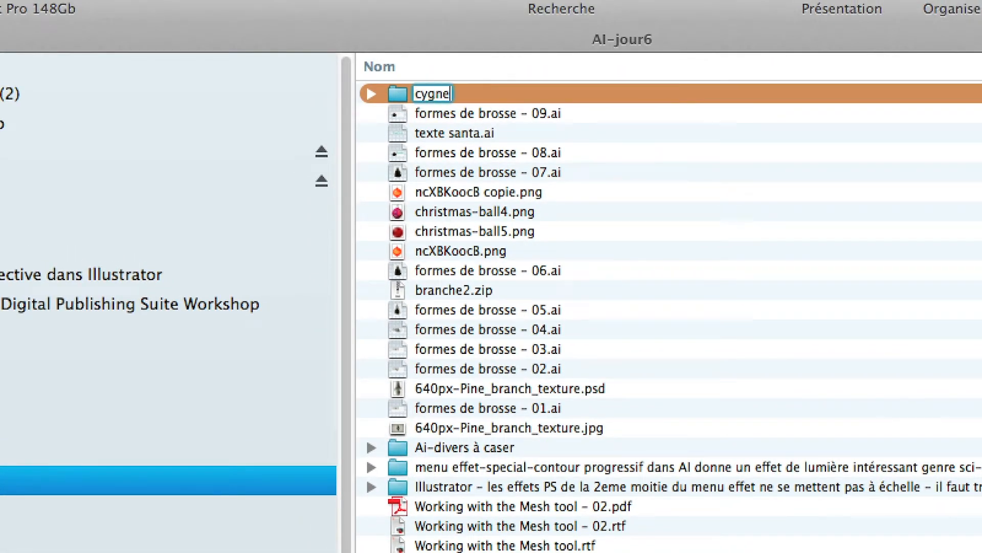
pyautogui.write('-de')
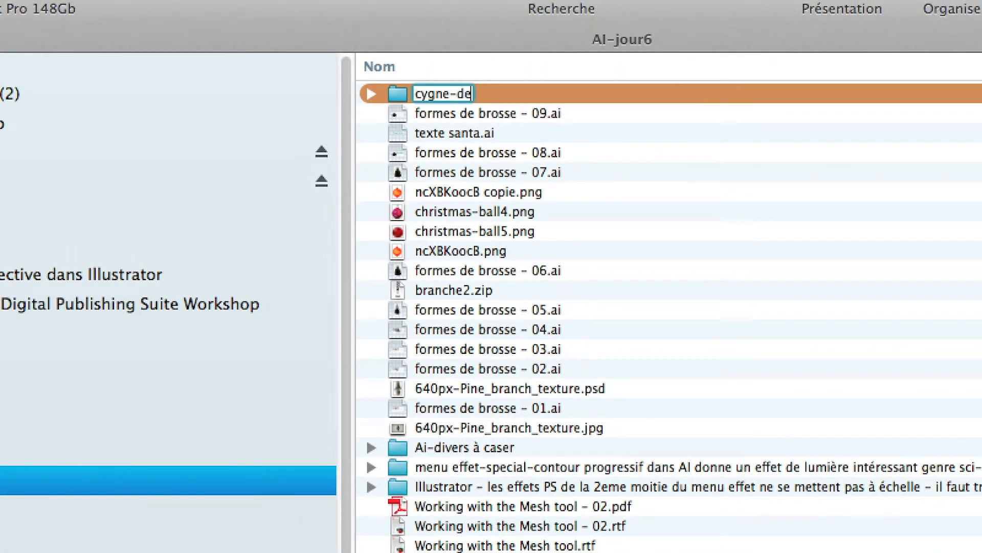
pyautogui.write('tourage')
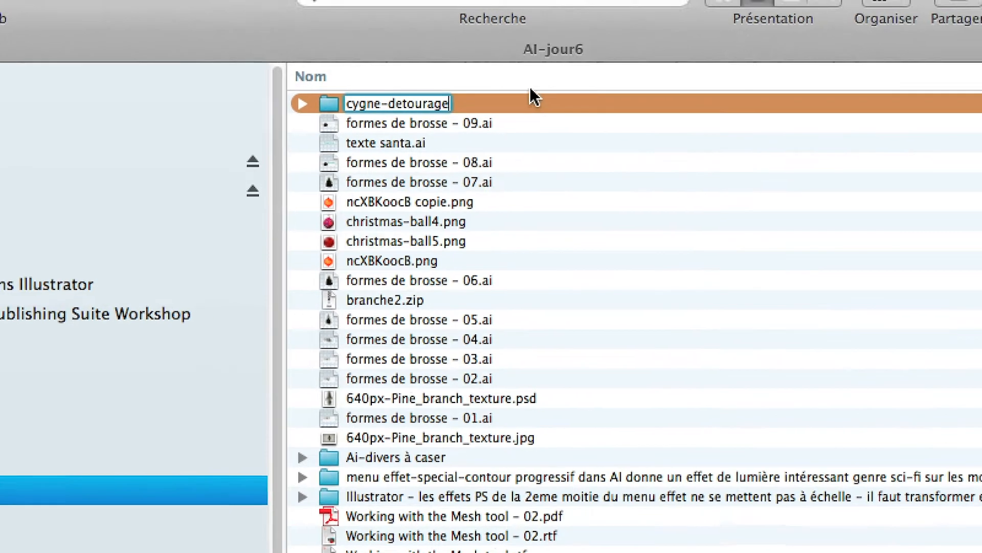
pyautogui.press('Return')
pyautogui.rightClick(609, 91)
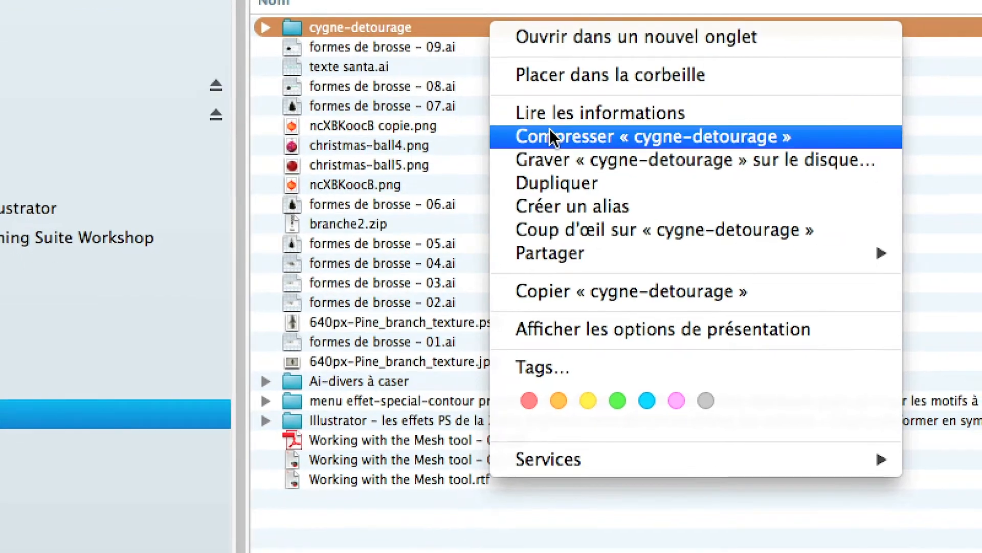
pyautogui.click(560, 151)
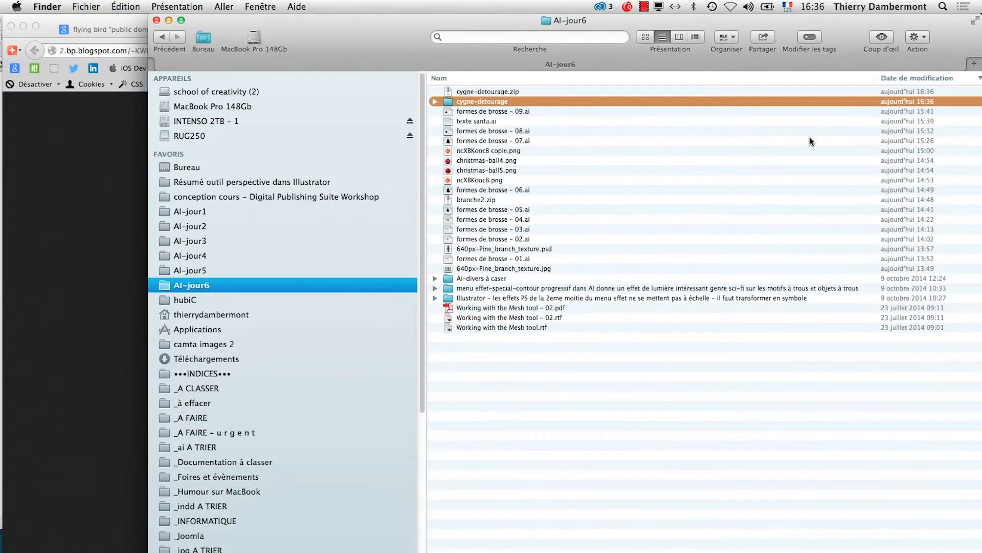
# Switch to Transmit, upload cygne-detourage.zip from the Finder window to the server's DOWNLOAD folder, and locate it in the remote file list.
pyautogui.press('super+Tab')
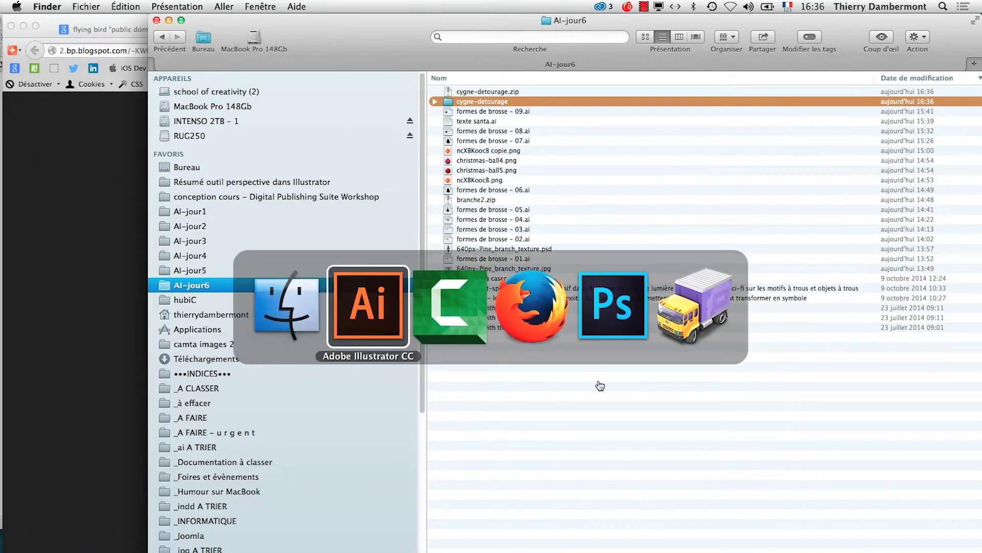
pyautogui.press('super+Tab')
pyautogui.press('super+Tab')
pyautogui.press('super+Tab')
pyautogui.press('super+Tab')
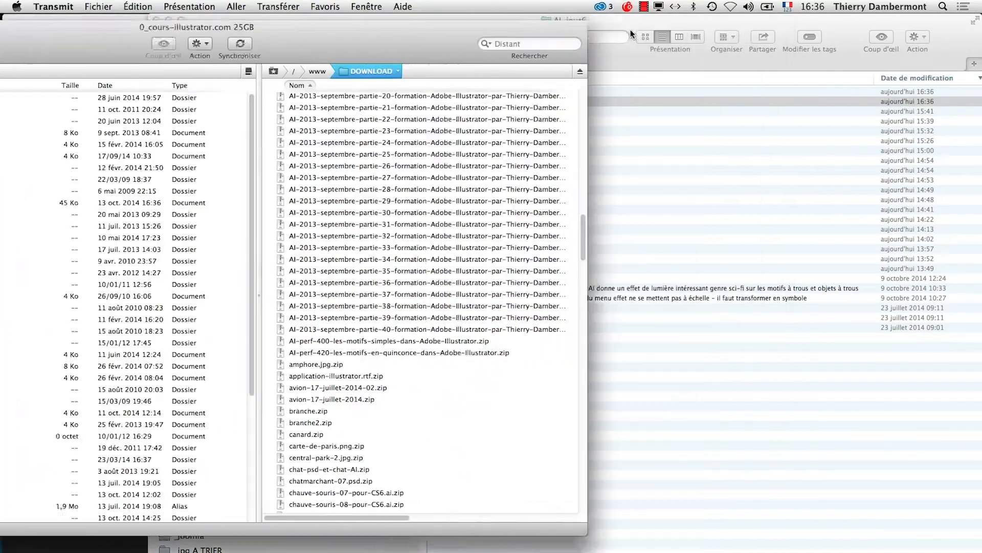
pyautogui.moveTo(631, 31); pyautogui.dragTo(614, 52)
pyautogui.moveTo(701, 141); pyautogui.dragTo(256, 240)
pyautogui.moveTo(253, 24); pyautogui.dragTo(338, 39)
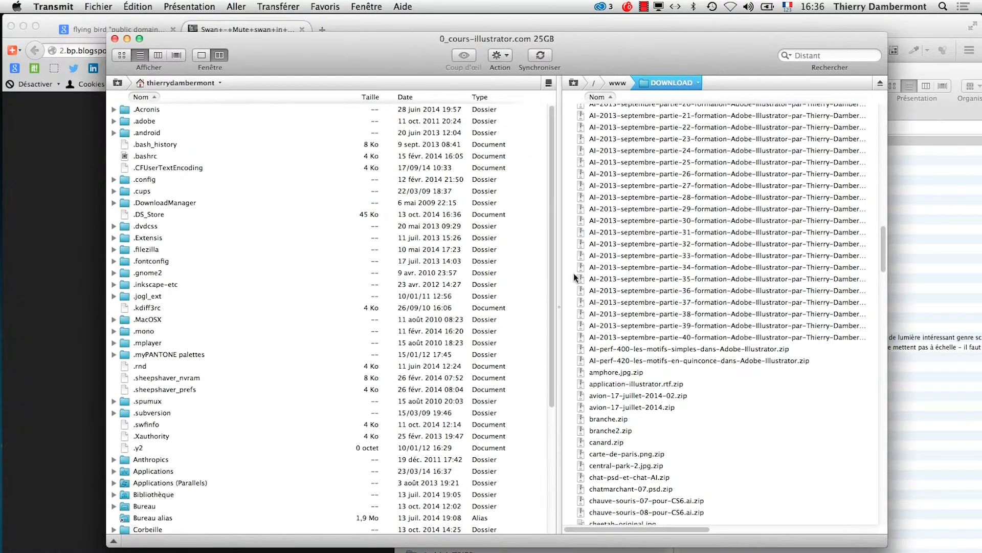
pyautogui.scroll(-10, 667, 395)
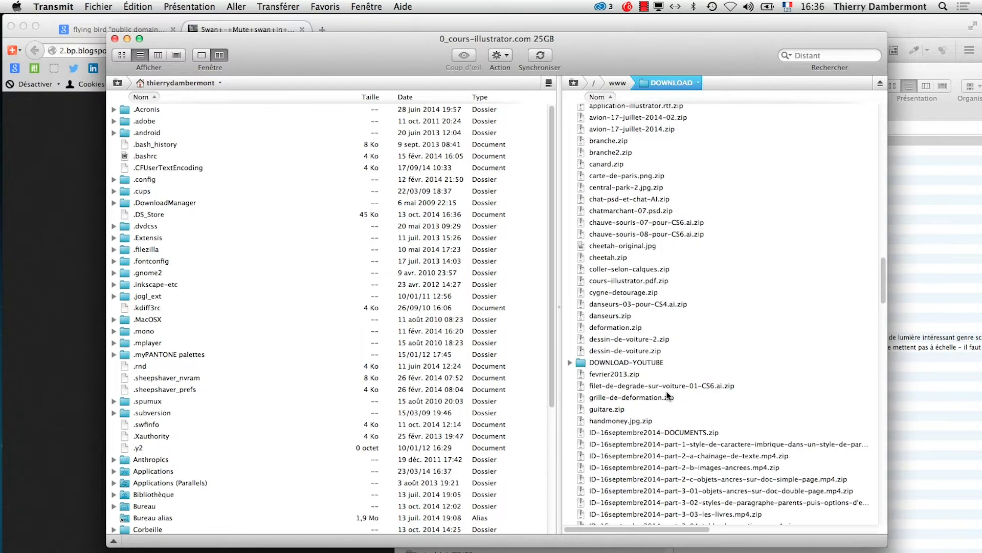
# Copy the server URL of cygne-detourage.zip, switch to Firefox and open a new tab.
pyautogui.rightClick(599, 300)
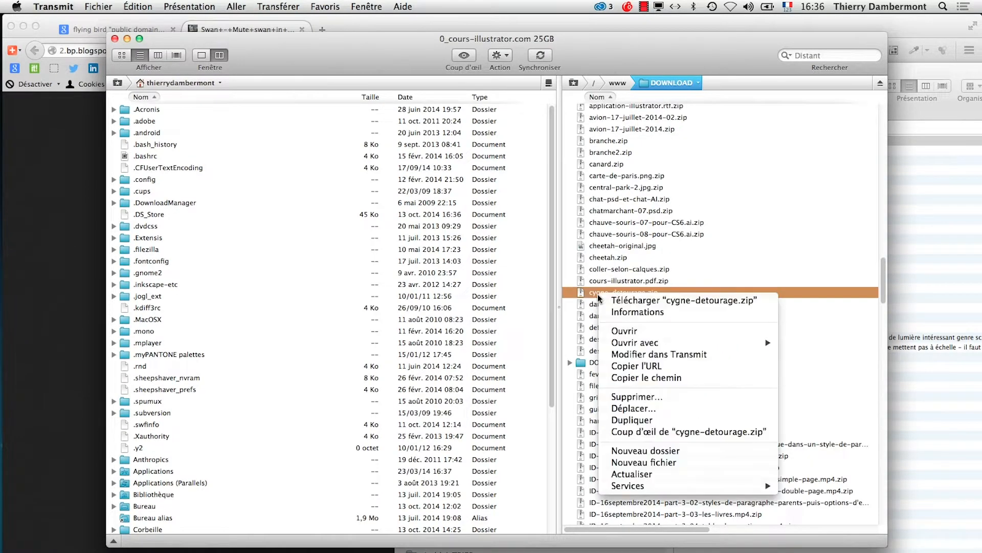
pyautogui.click(635, 379)
pyautogui.press('super+Tab')
pyautogui.press('super+Tab')
pyautogui.press('super+Tab')
pyautogui.press('super+Tab')
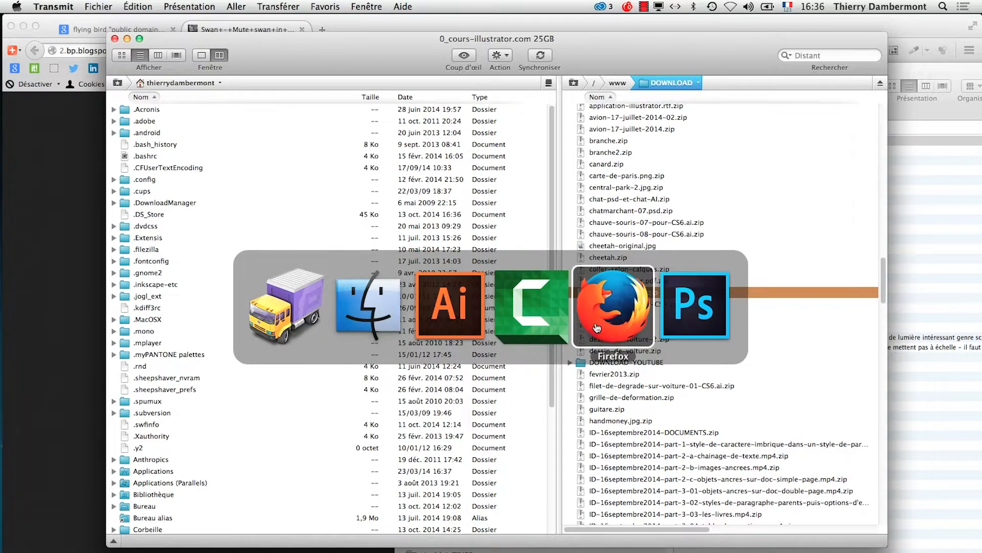
pyautogui.click(120, 29)
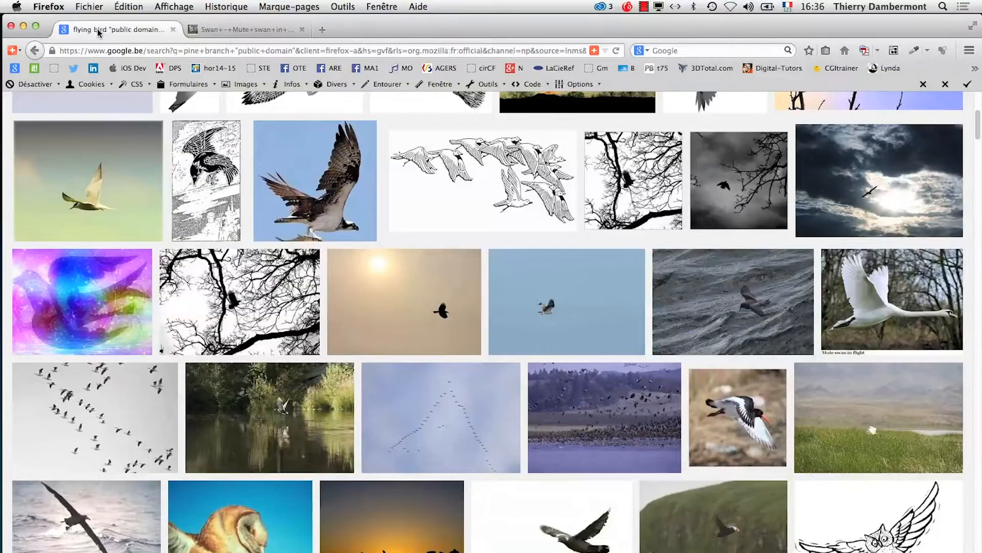
pyautogui.click(89, 6)
pyautogui.click(94, 21)
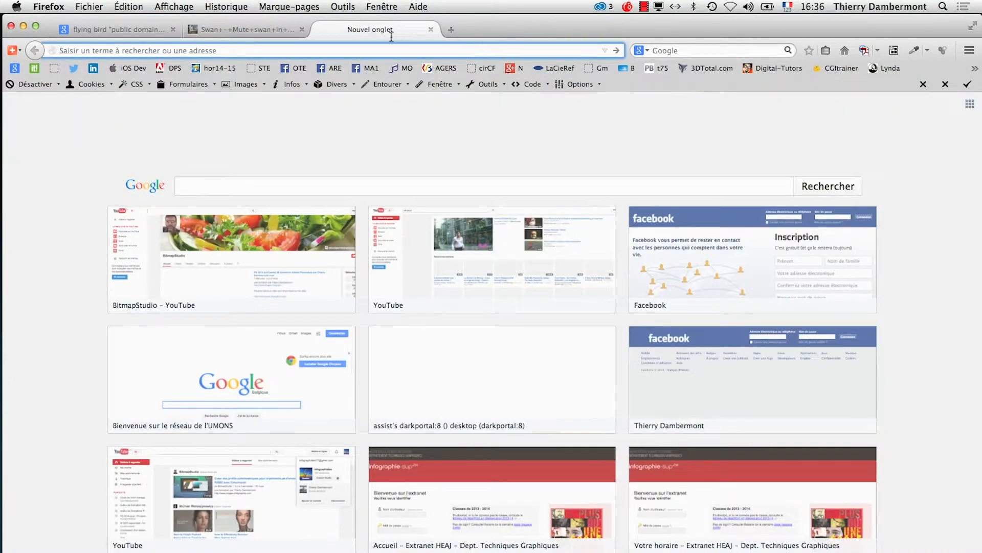
pyautogui.write('ftp://ftp.cours-illustrator.com//www/DOWNLOAD/cygne-detourage.zip')
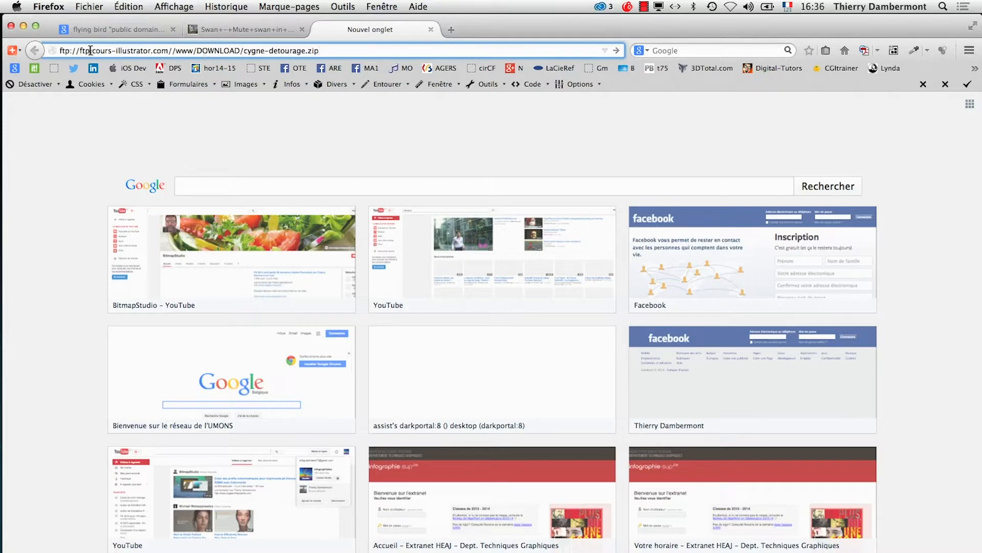
pyautogui.moveTo(90, 50); pyautogui.dragTo(60, 50)
pyautogui.press('BackSpace')
pyautogui.write('www')
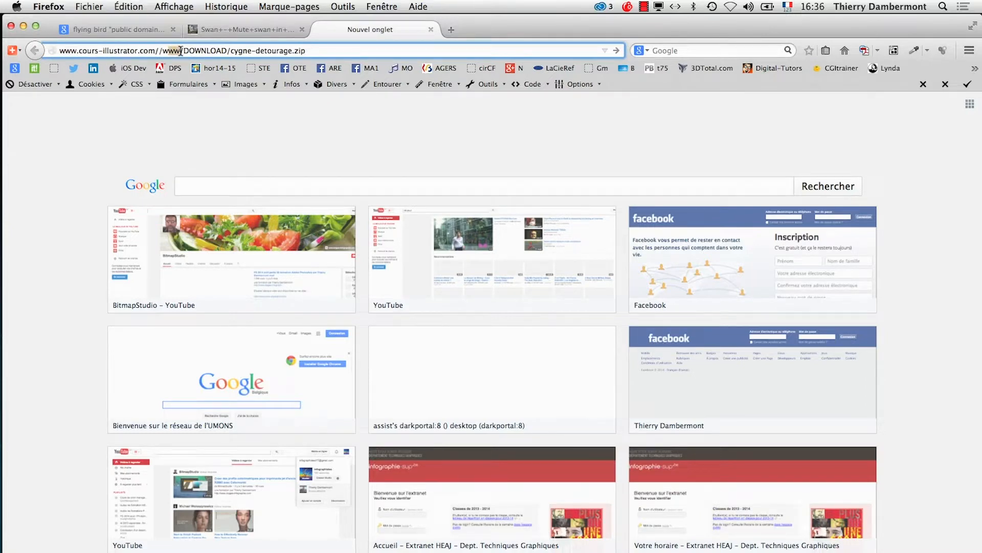
pyautogui.press('BackSpace')
pyautogui.press('BackSpace')
pyautogui.press('super+a')
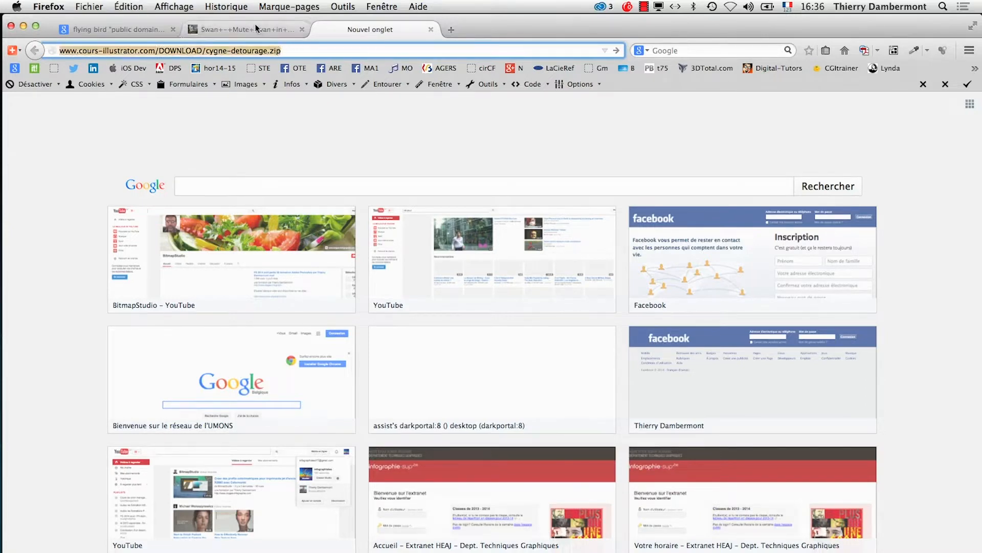
pyautogui.press('Return')
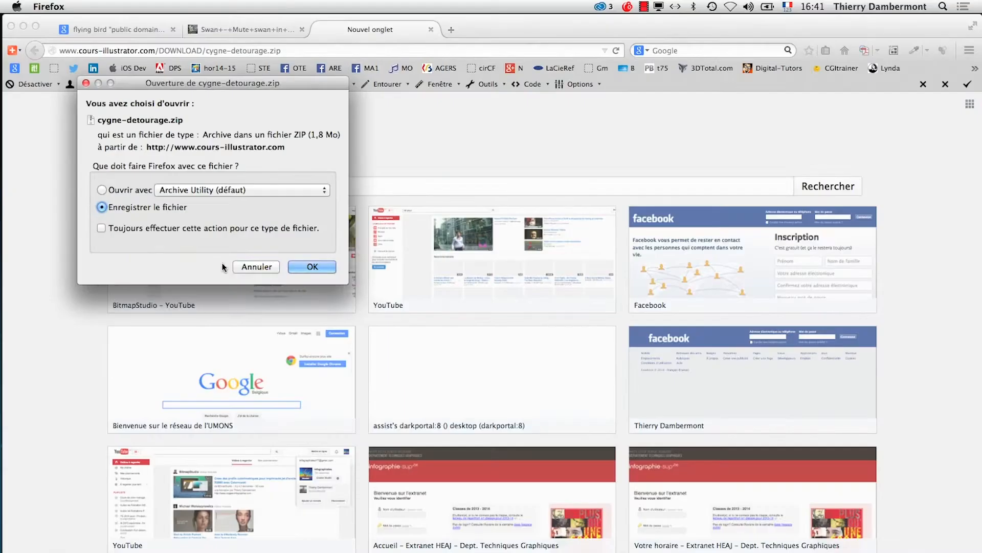
pyautogui.click(255, 268)
# Switch to Illustrator and try to reopen cygne-01.ai from the recent files.
pyautogui.press('super+Tab')
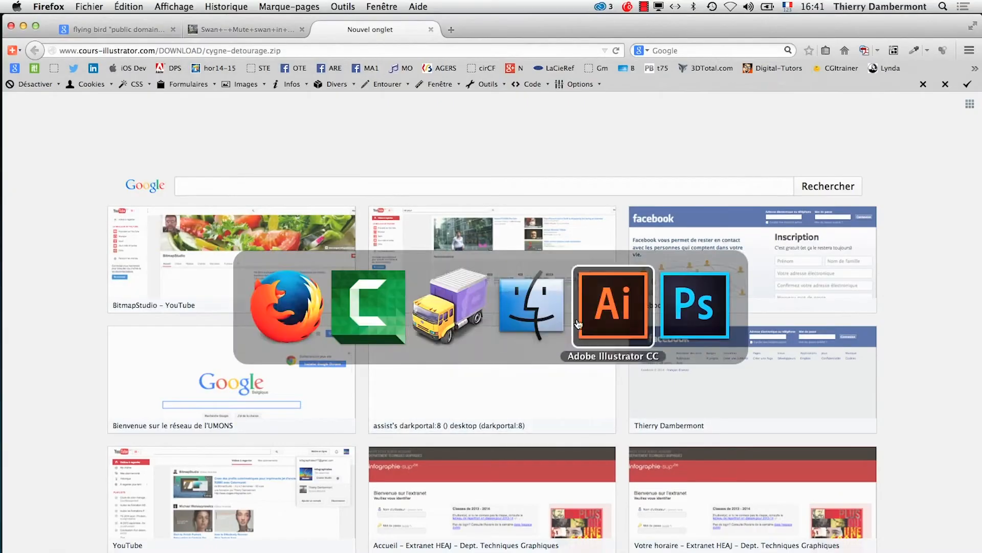
pyautogui.click(630, 325)
pyautogui.click(383, 9)
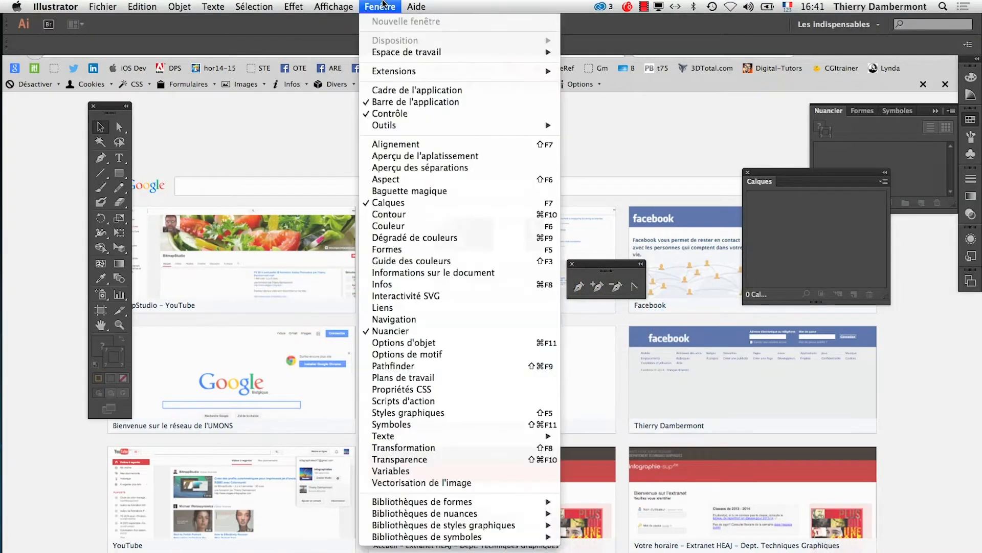
pyautogui.moveTo(131, 59)
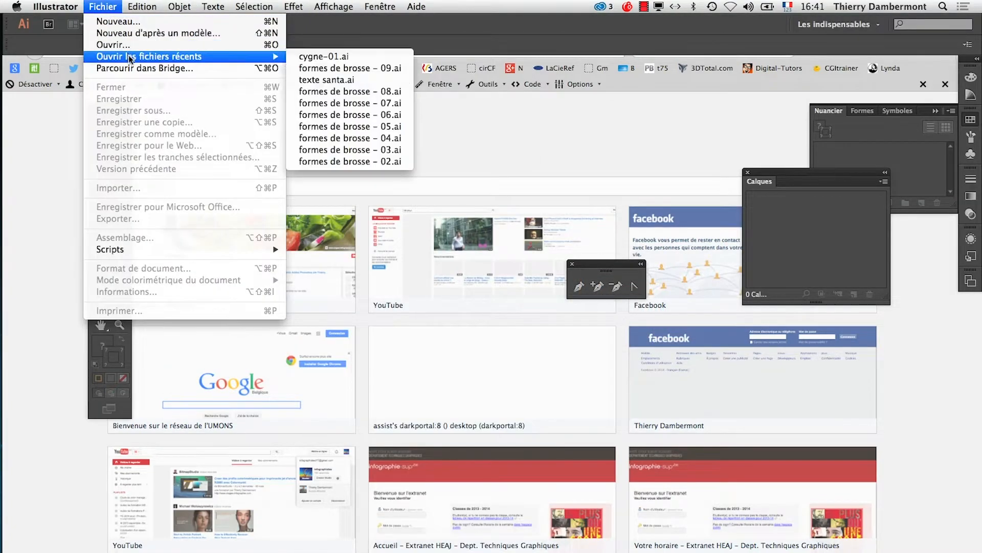
pyautogui.click(308, 57)
pyautogui.click(451, 219)
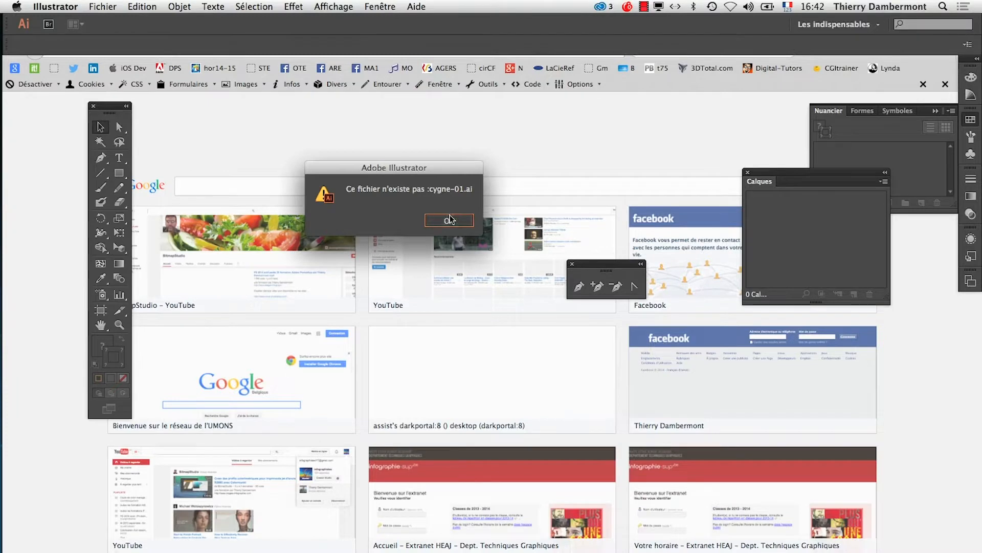
# Switch to Finder, expand the cygne-detourage folder in AI-jour6 and move cygne-detourage.zip to the trash.
pyautogui.press('super+Tab')
pyautogui.click(629, 312)
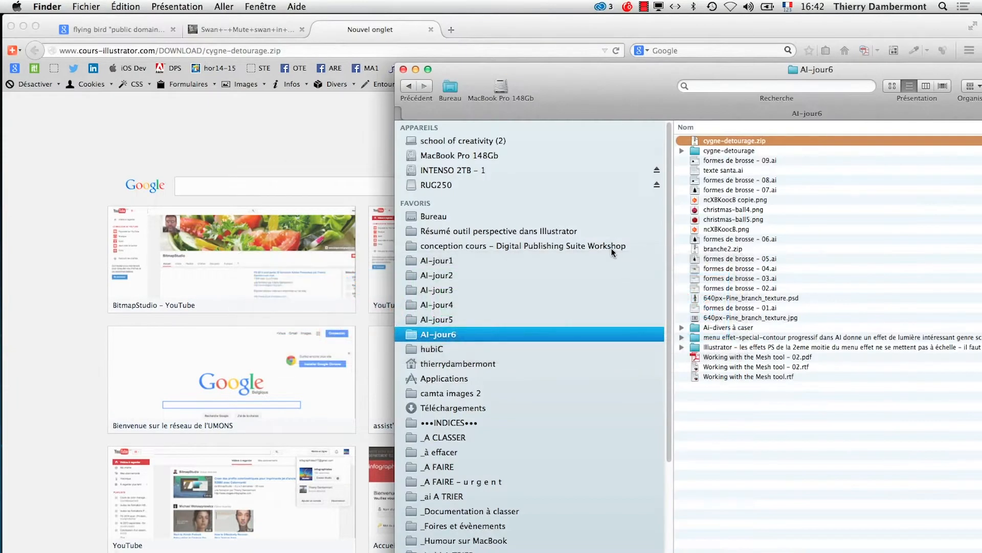
pyautogui.click(683, 151)
pyautogui.click(717, 141)
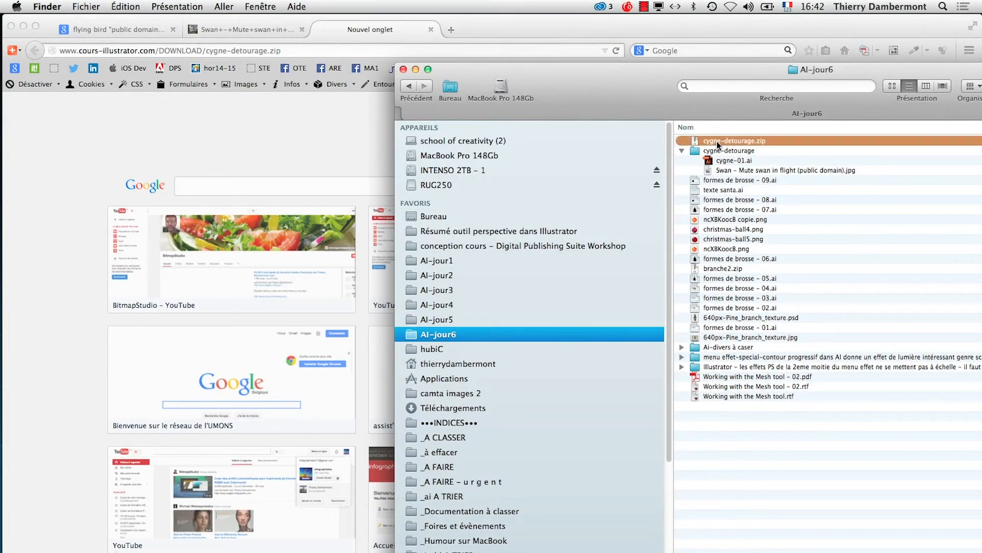
pyautogui.rightClick(718, 141)
pyautogui.click(735, 179)
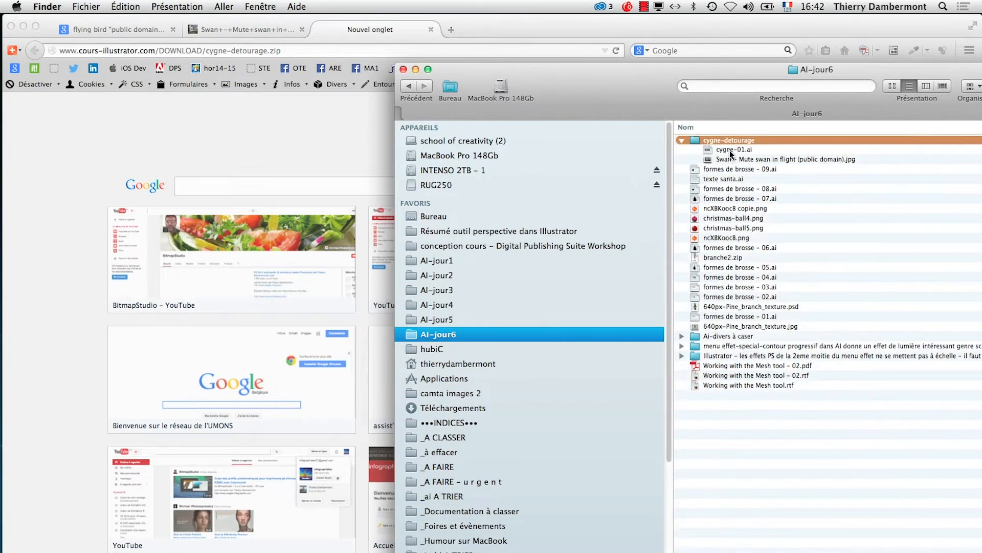
# Move cygne-01.ai and the Mute swan in flight JPG back into AI-jour6 and trash the emptied cygne-detourage folder.
pyautogui.click(727, 150)
pyautogui.keyDown('shift'); pyautogui.click(728, 159); pyautogui.keyUp('shift')
pyautogui.moveTo(727, 160); pyautogui.dragTo(727, 479)
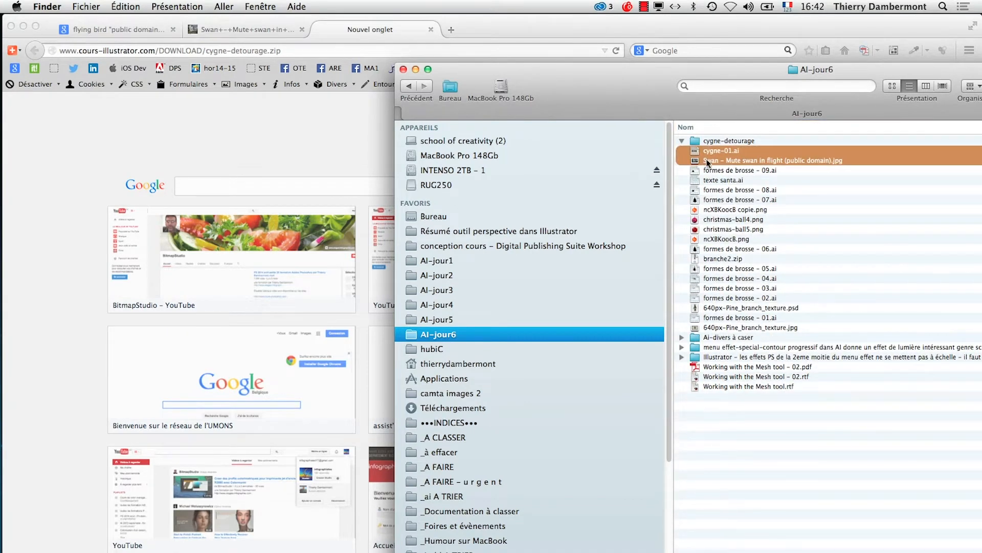
pyautogui.click(727, 141)
pyautogui.rightClick(727, 141)
pyautogui.click(716, 162)
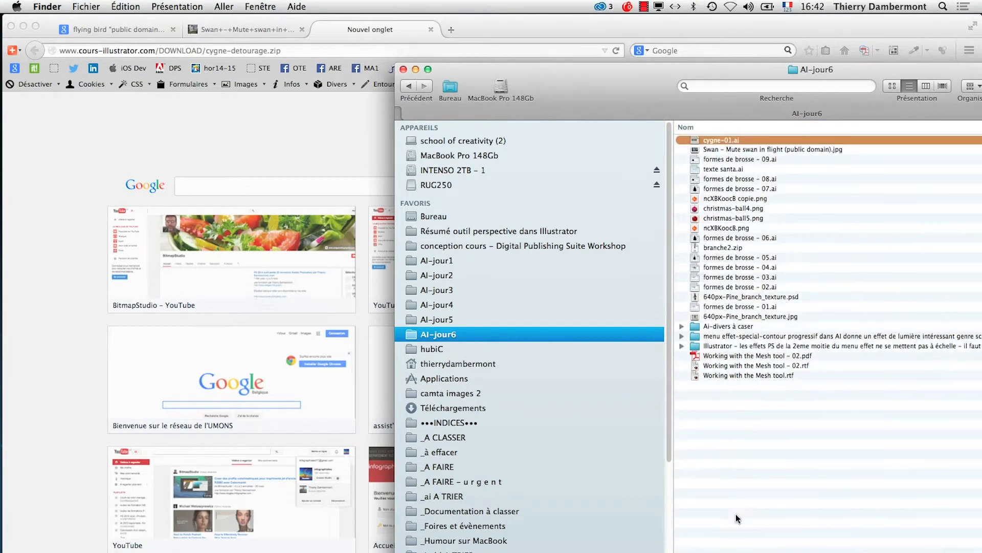
# Switch to Illustrator and reopen cygne-01.ai from the recent files.
pyautogui.press('super+Tab')
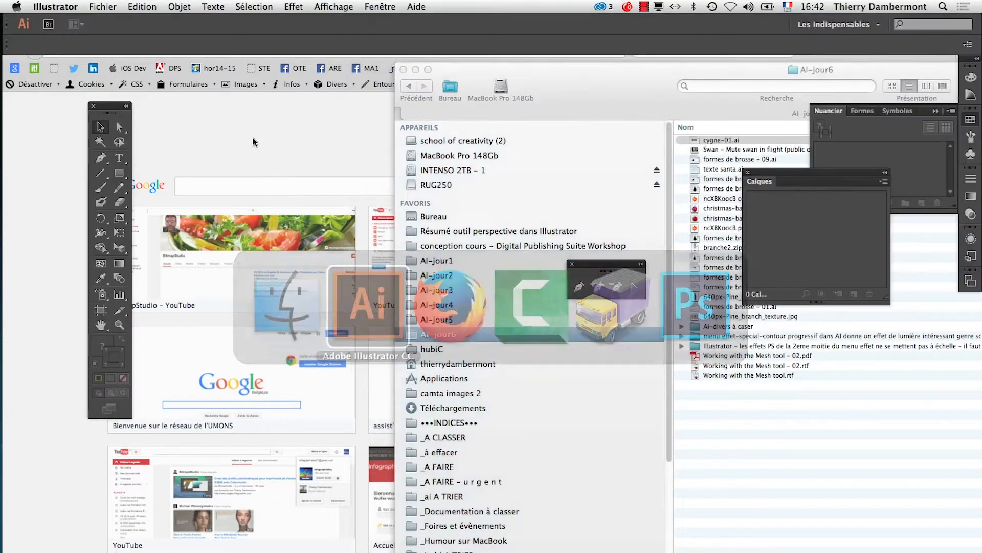
pyautogui.click(102, 6)
pyautogui.moveTo(154, 57)
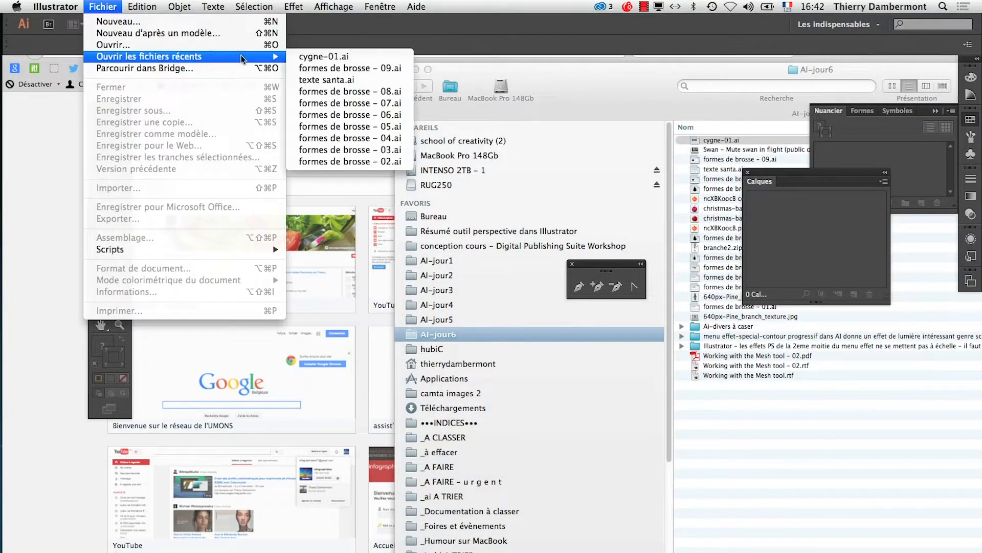
pyautogui.click(312, 60)
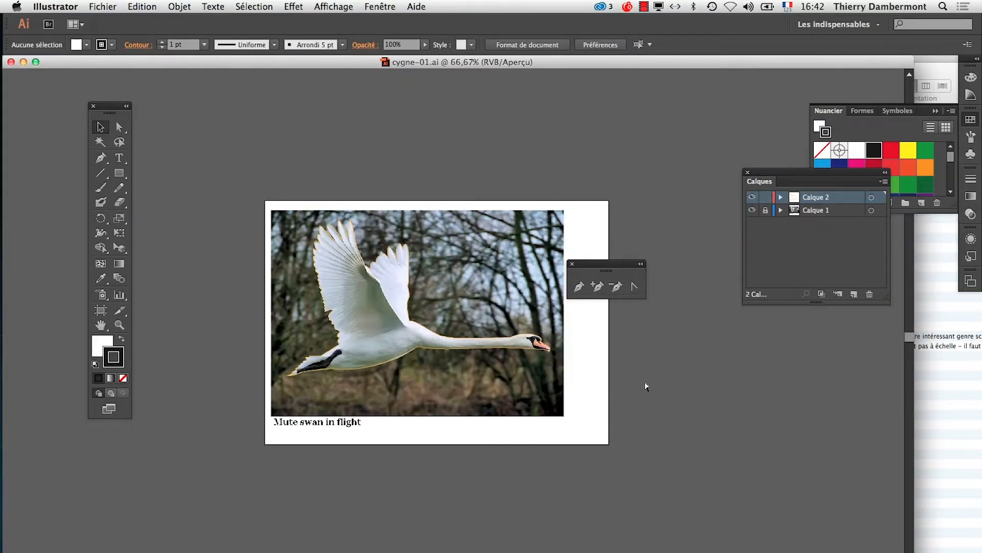
pyautogui.press('super+Tab')
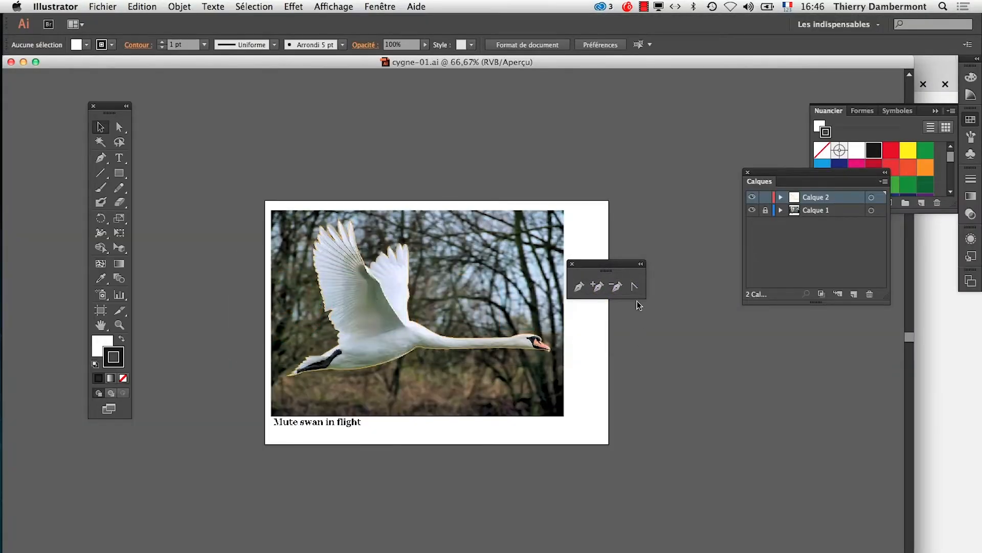
# Move the pen tools palette and the Calques panel beside the artboard, and unlock Calque 1.
pyautogui.moveTo(594, 270); pyautogui.dragTo(657, 336)
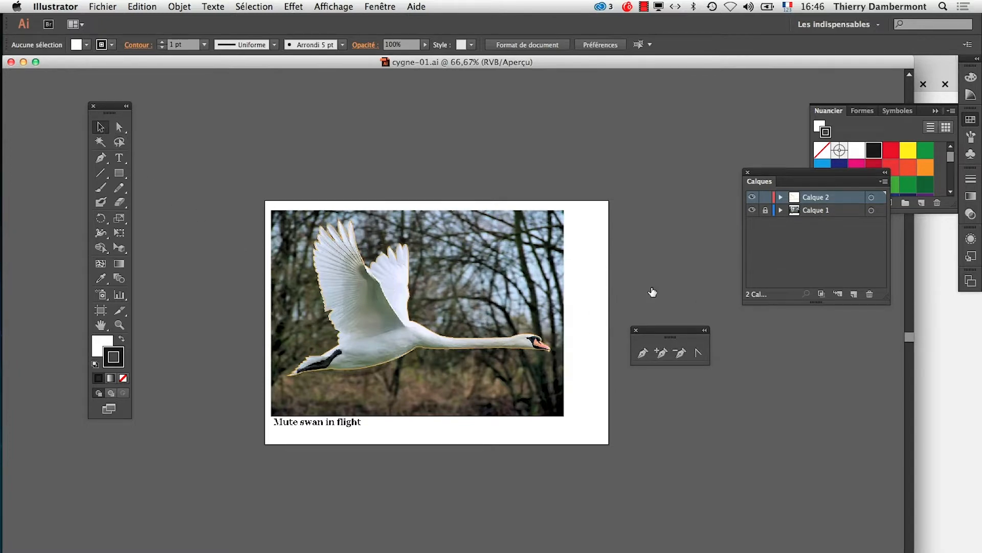
pyautogui.moveTo(766, 180); pyautogui.dragTo(682, 140)
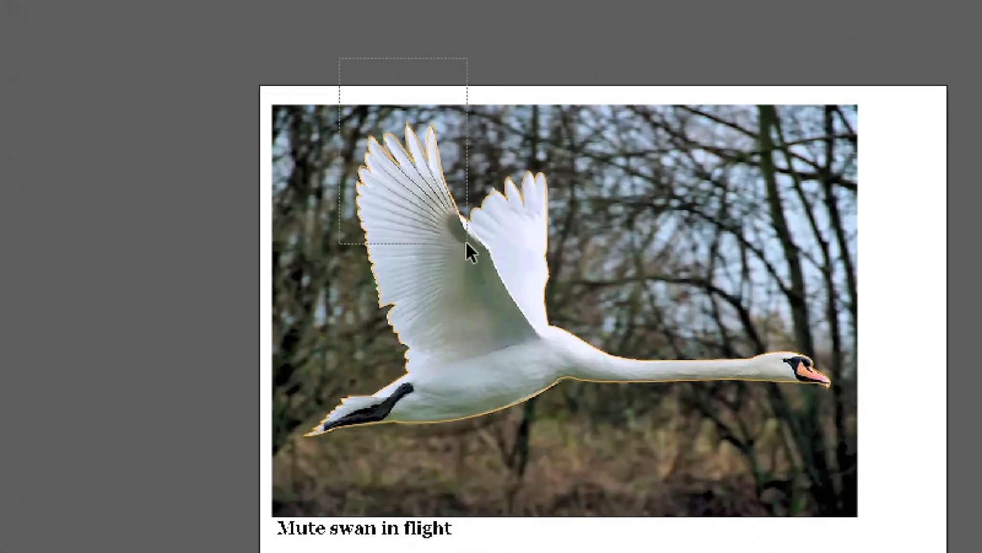
# Marquee-select the swan outline together with the photo, and clear the selection.
pyautogui.click(546, 372)
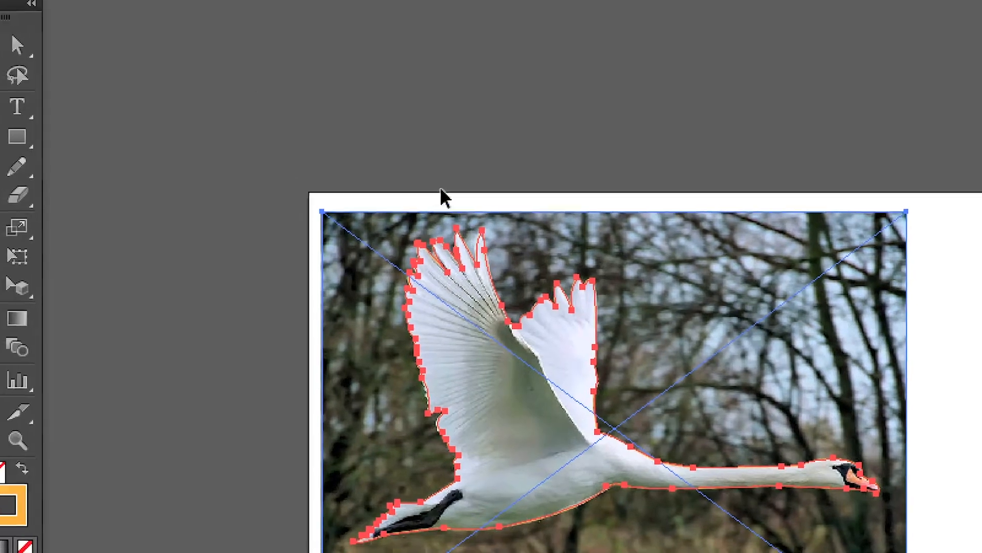
pyautogui.moveTo(339, 69); pyautogui.dragTo(461, 197)
pyautogui.moveTo(463, 230); pyautogui.dragTo(477, 265)
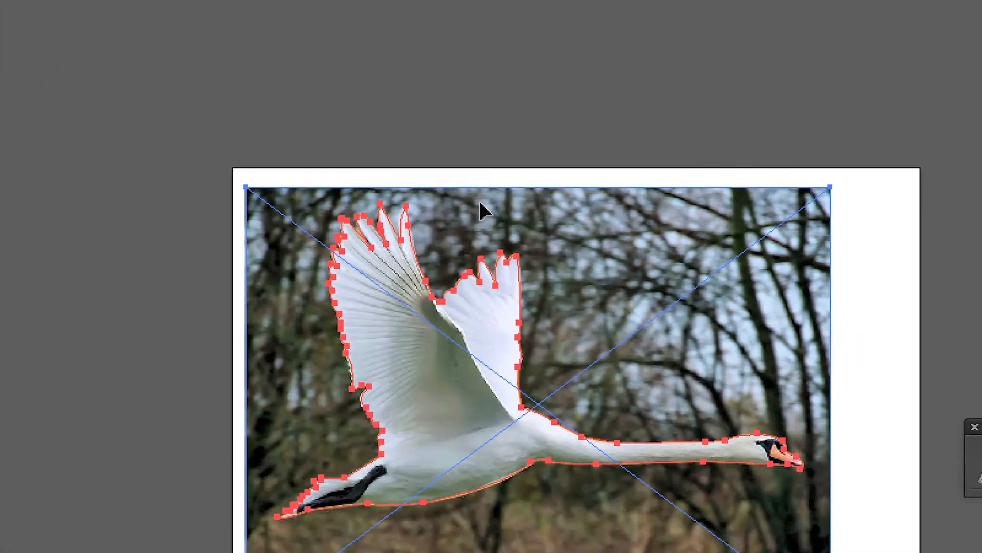
pyautogui.click(529, 82)
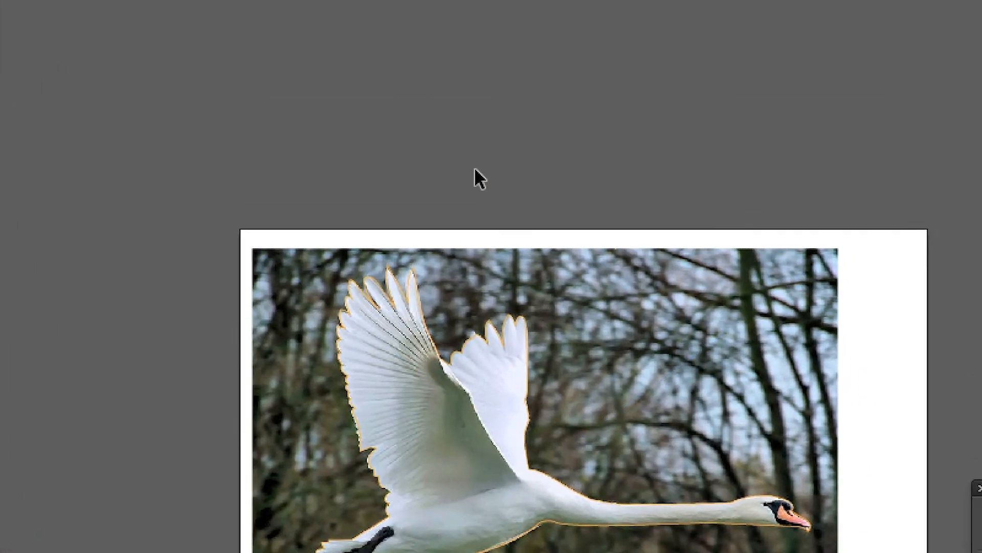
# Select all the artwork on both layers, including the swan outline and the photo.
pyautogui.hotkey('ctrl', 'a')
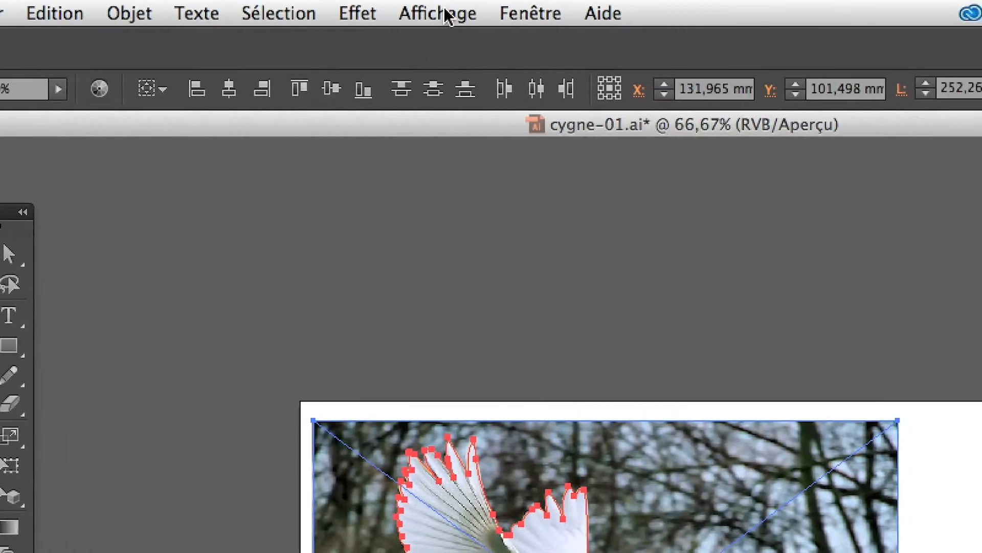
pyautogui.click(266, 13)
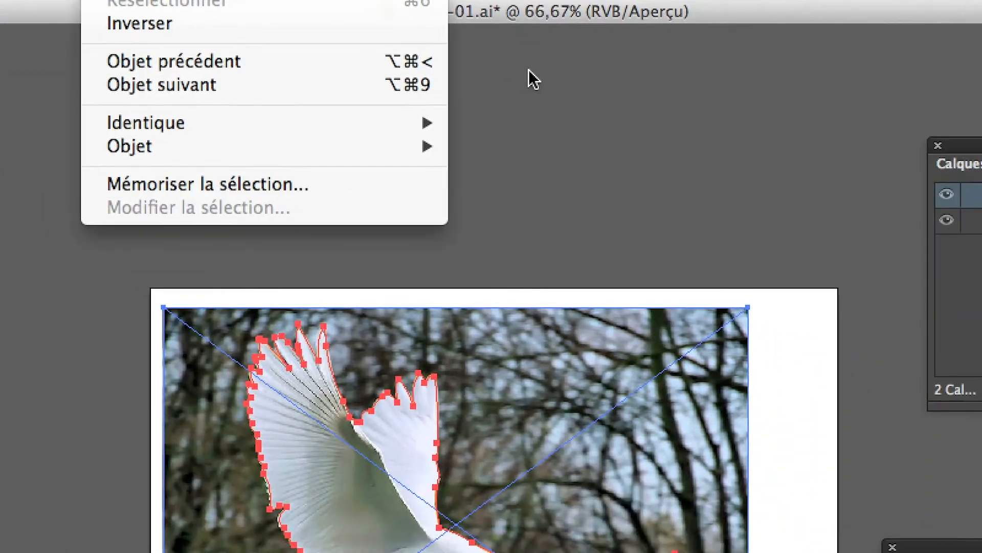
pyautogui.click(756, 142)
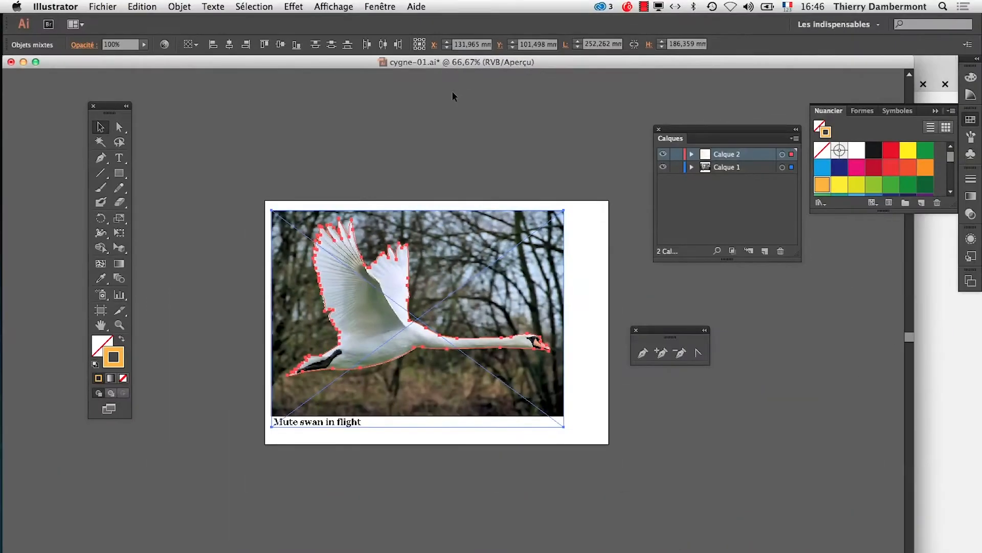
pyautogui.click(531, 74)
pyautogui.click(264, 7)
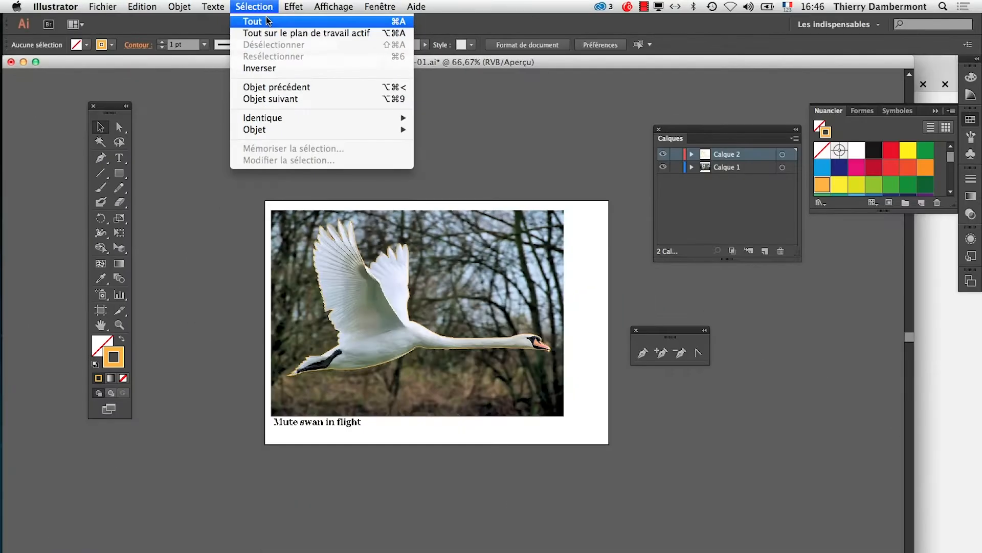
pyautogui.click(267, 21)
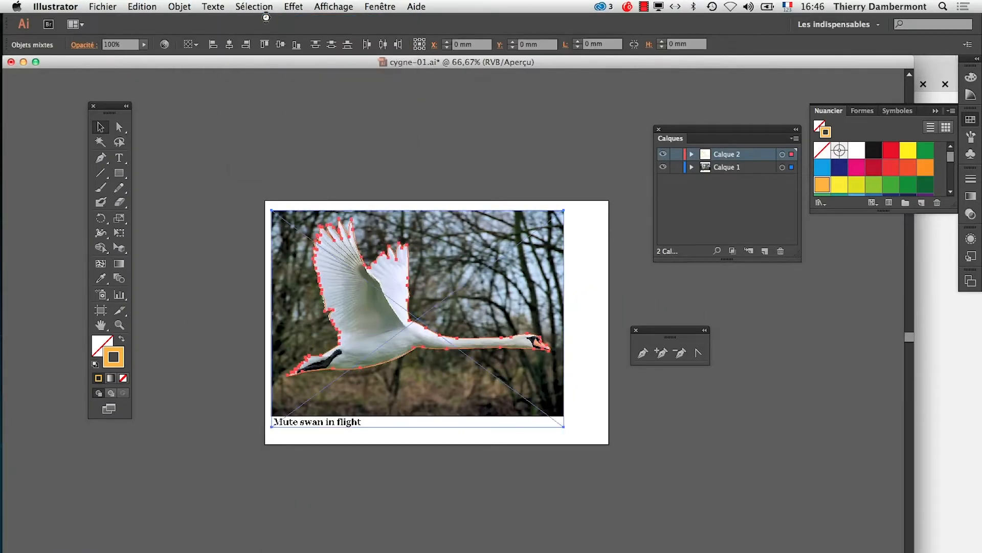
# Enlarge the Calques panel and place it over the artboard's upper-right corner, clear of the photo.
pyautogui.moveTo(710, 141); pyautogui.dragTo(644, 157)
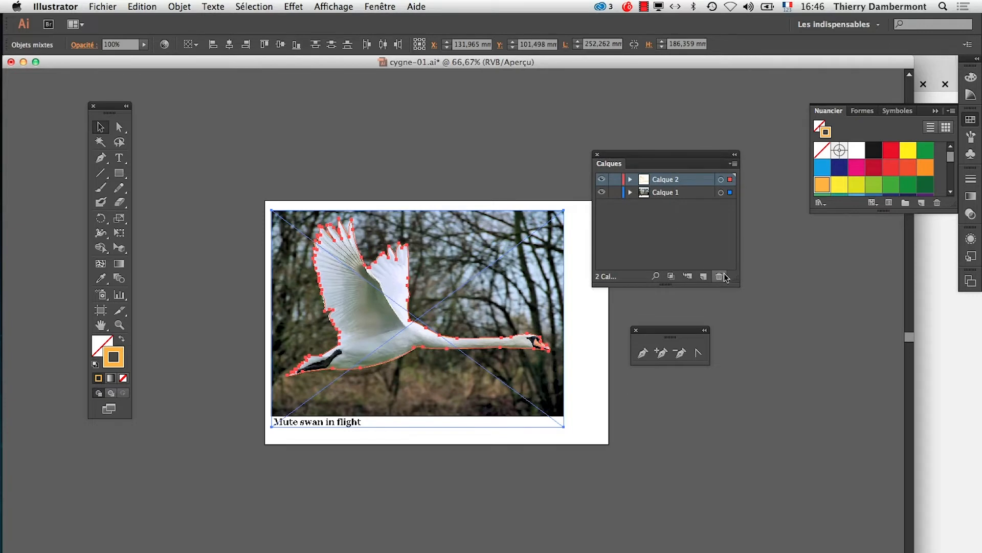
pyautogui.moveTo(735, 281); pyautogui.dragTo(788, 287)
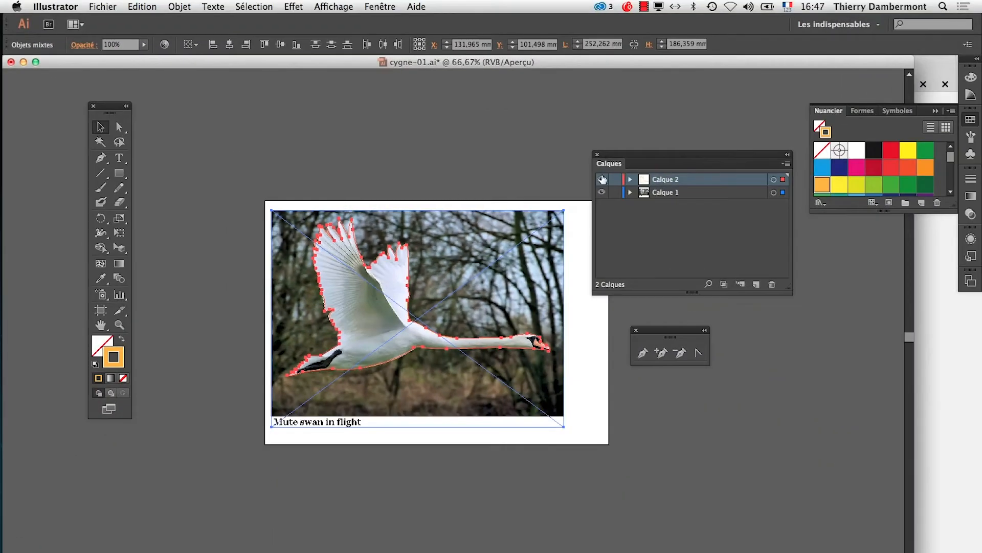
pyautogui.moveTo(612, 163); pyautogui.dragTo(606, 109)
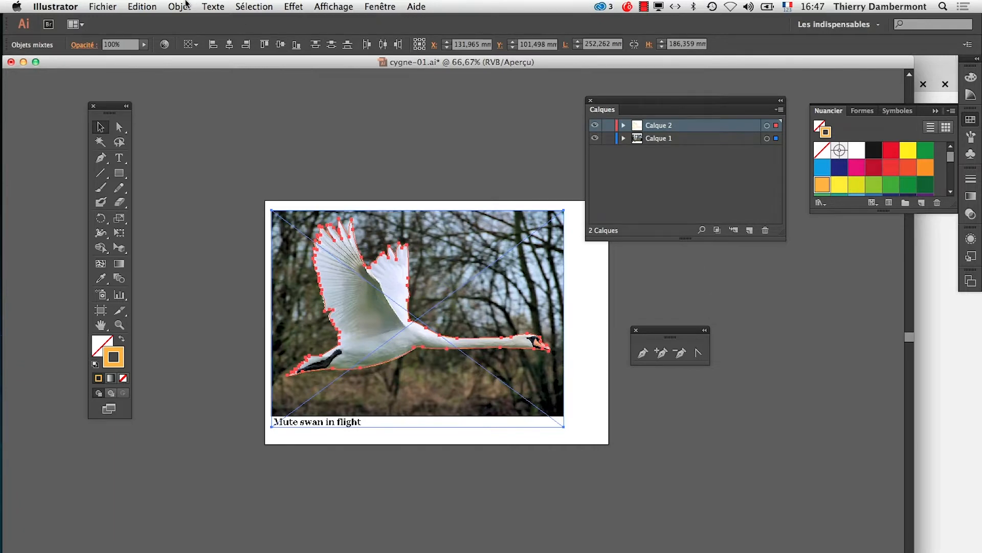
# Create a clipping mask from the selected swan outline and photo, and clear the selection.
pyautogui.click(180, 6)
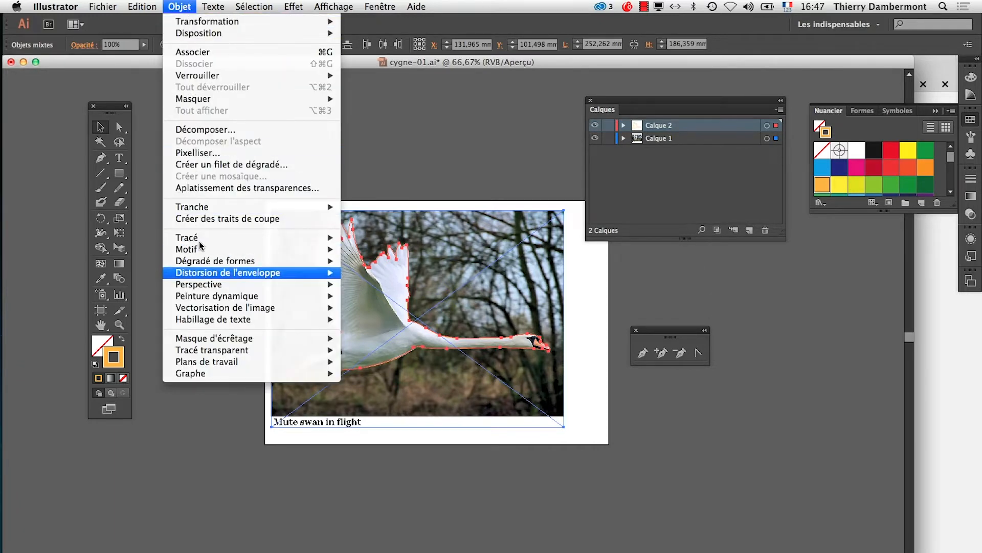
pyautogui.moveTo(215, 340)
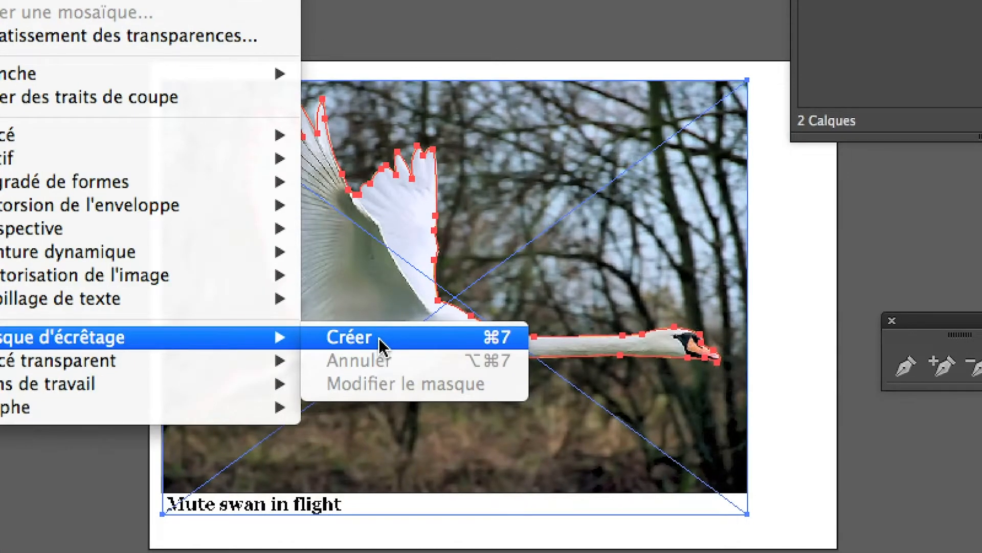
pyautogui.click(378, 337)
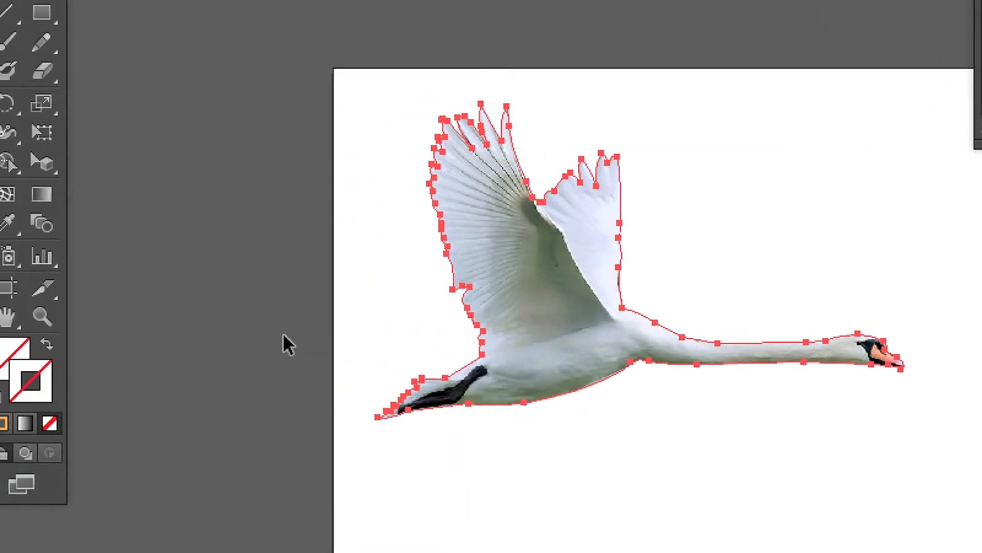
pyautogui.click(101, 338)
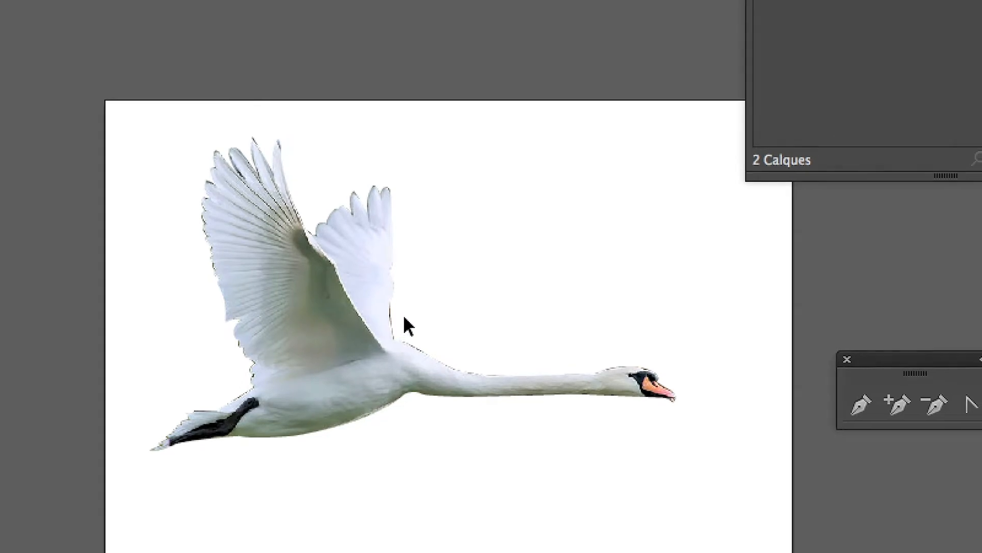
# Look at the cut-out swan up close, and expand Calque 2 and its clipping group in the layer list.
pyautogui.press('z')
pyautogui.click(404, 321)
pyautogui.click(405, 328)
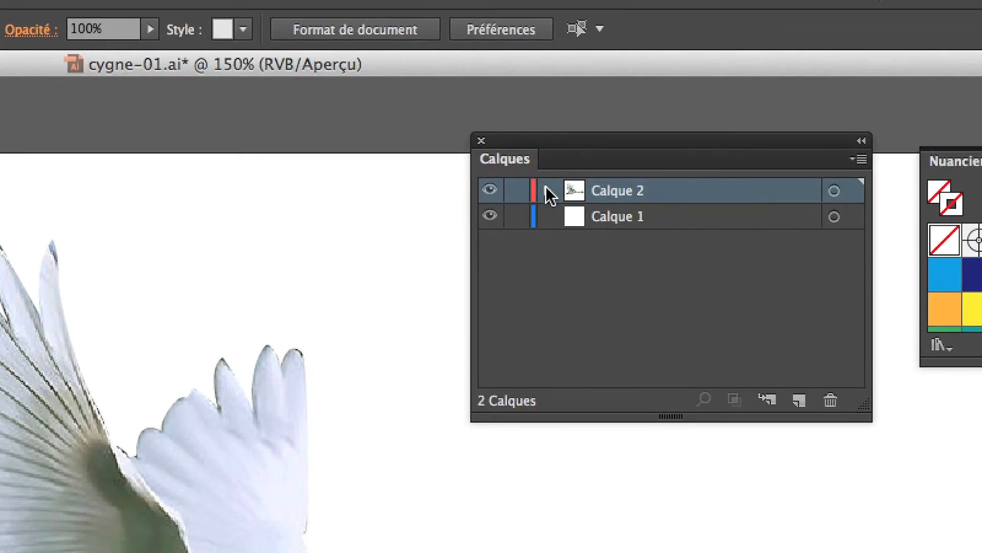
pyautogui.click(546, 190)
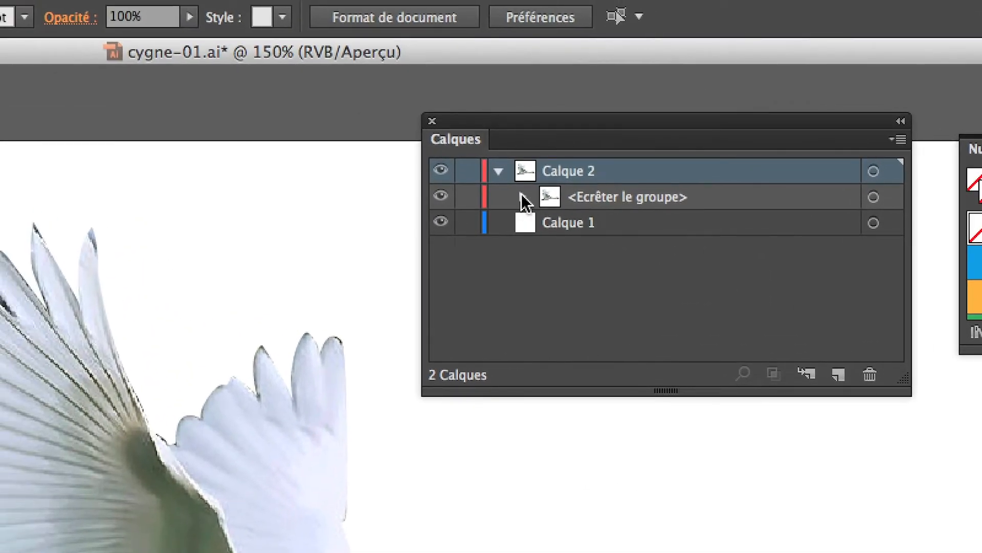
pyautogui.click(522, 197)
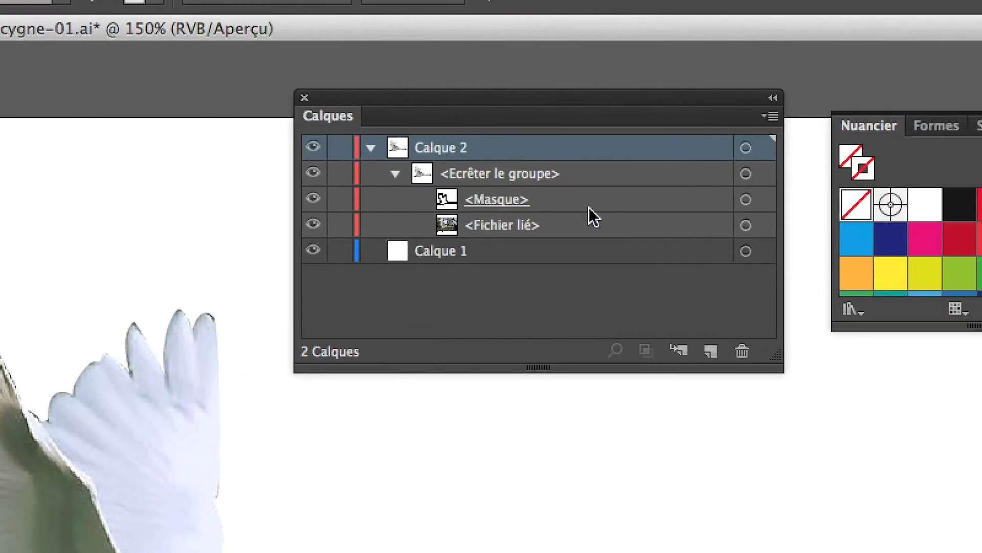
# Select the mask path and the linked photo alternately within the clipping group to compare them, and clear the selection.
pyautogui.click(832, 204)
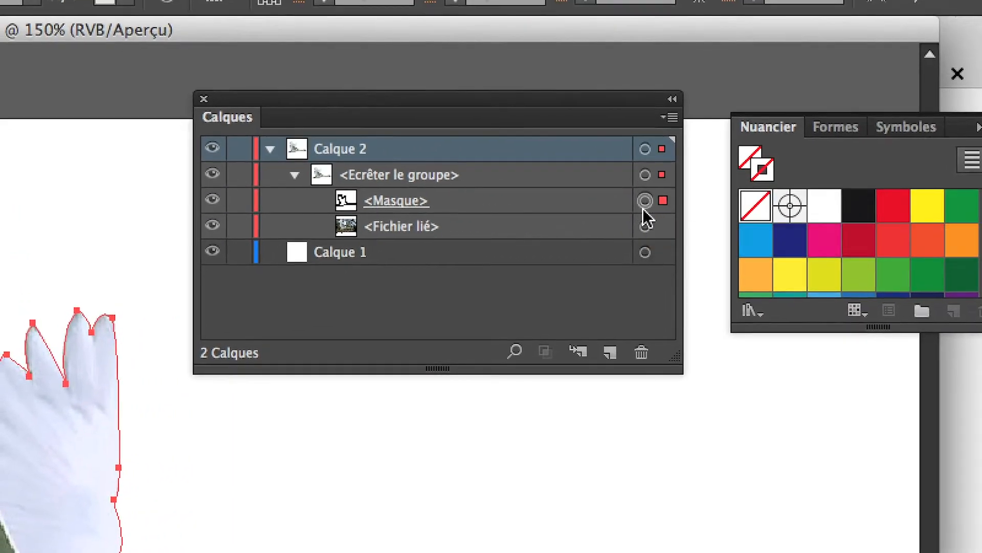
pyautogui.click(642, 231)
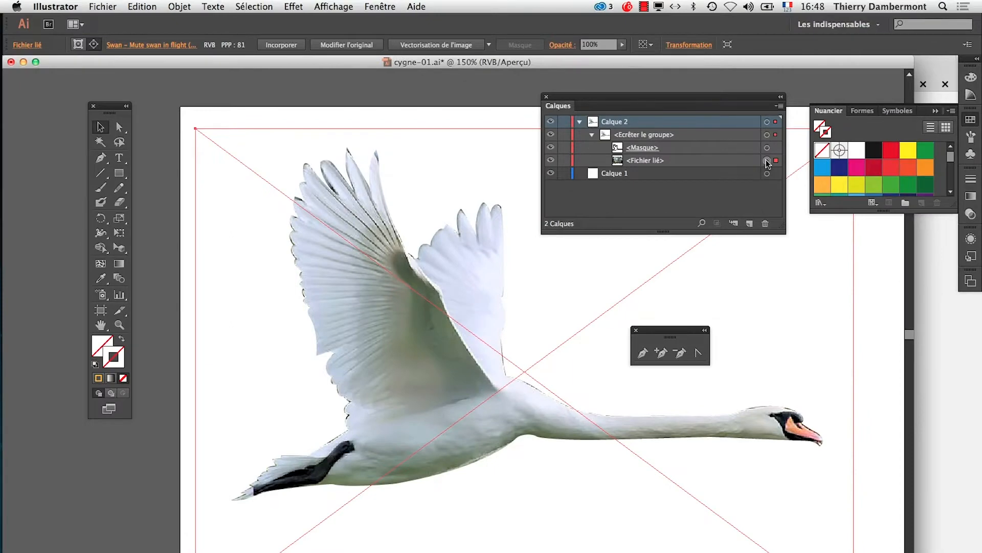
pyautogui.press('super+minus')
pyautogui.press('super+minus')
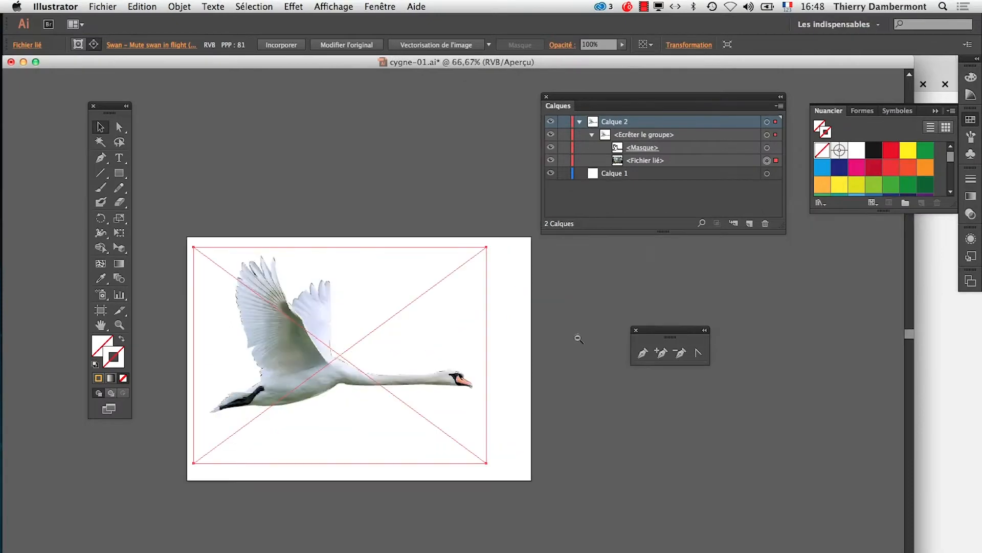
pyautogui.click(766, 148)
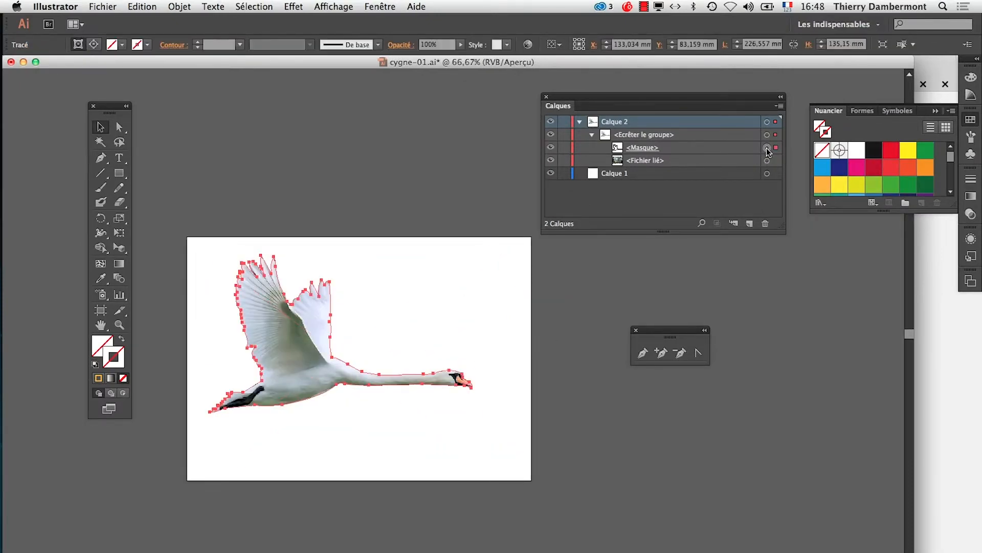
pyautogui.click(767, 161)
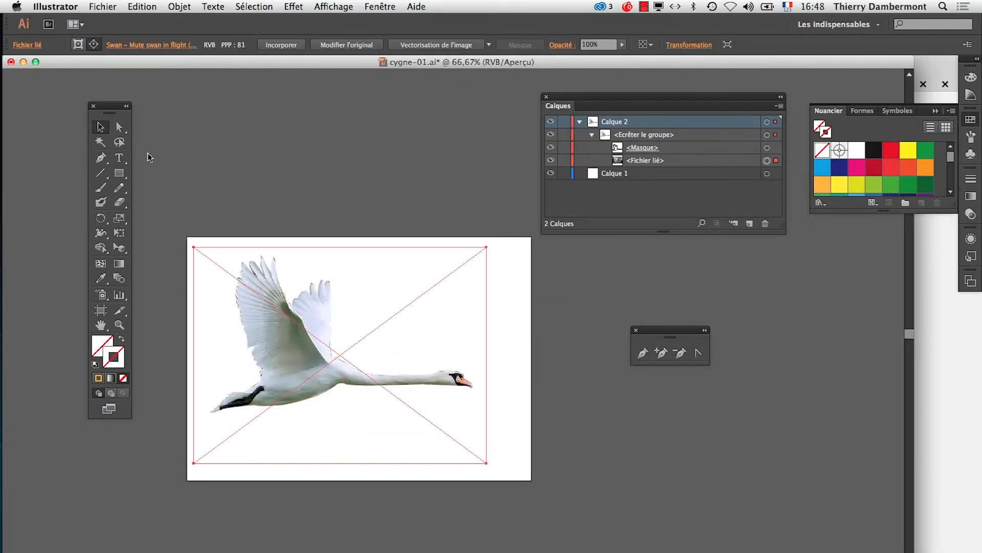
pyautogui.click(247, 166)
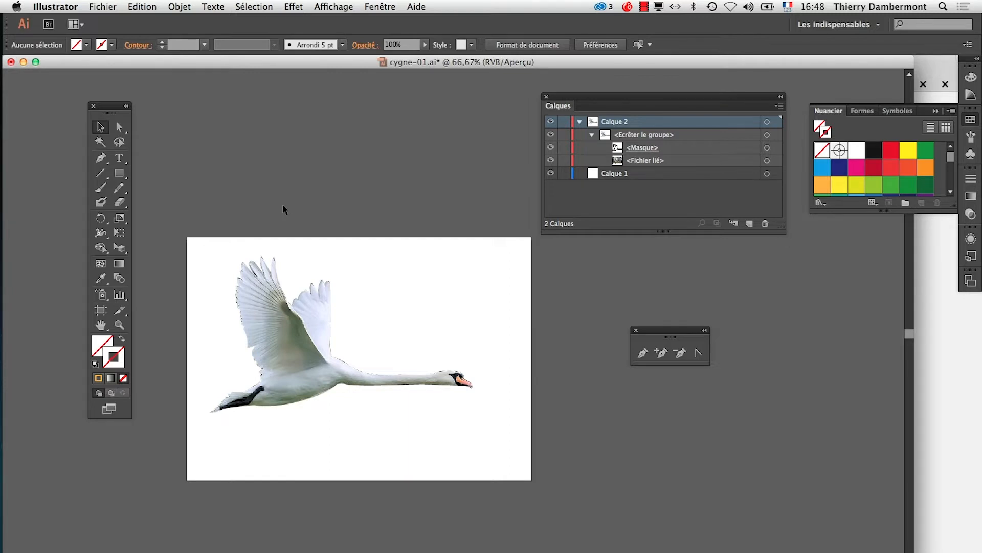
# Examine the cut-out edge of the swan's raised wings up close, briefly selecting the clipped group.
pyautogui.click(288, 312)
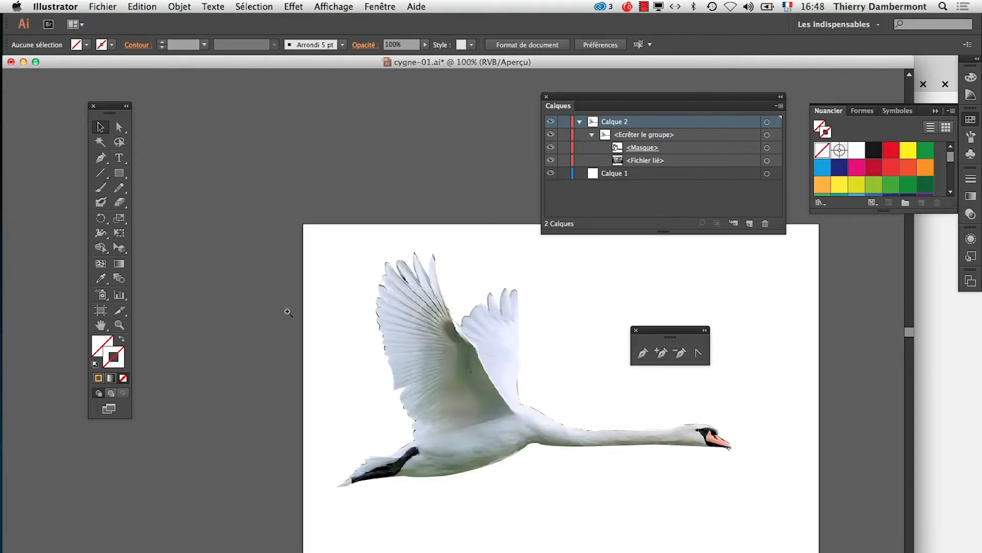
pyautogui.click(291, 314)
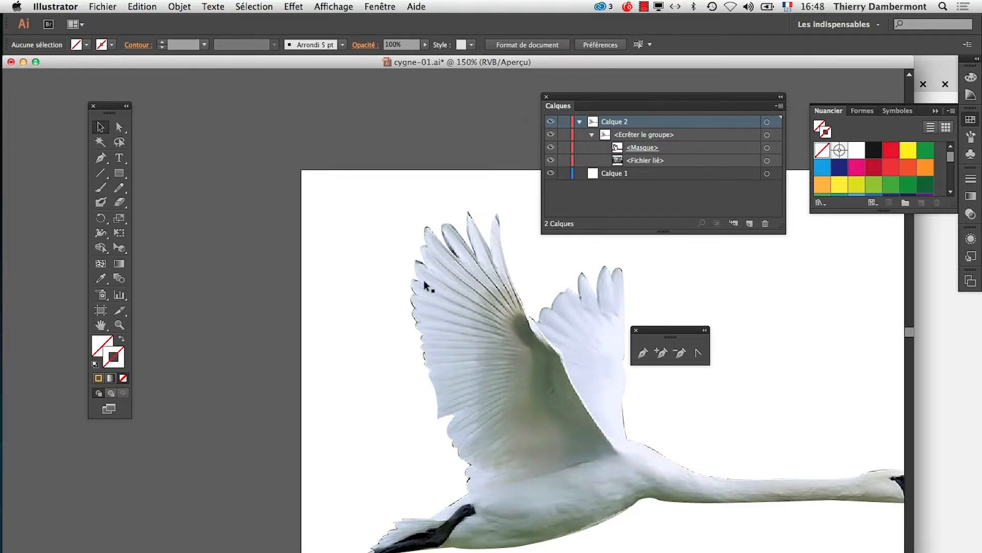
pyautogui.click(465, 303)
pyautogui.moveTo(474, 299); pyautogui.dragTo(348, 281)
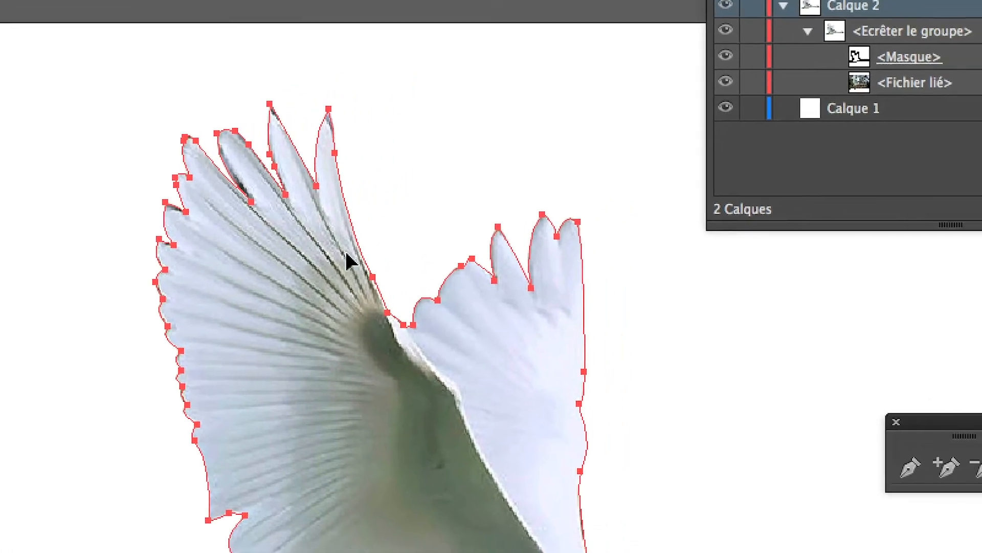
pyautogui.click(400, 231)
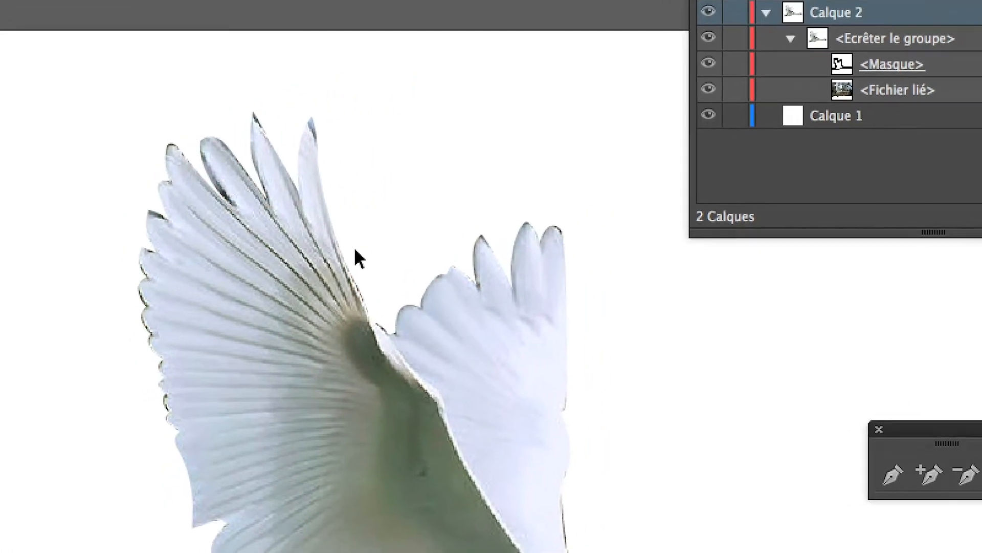
pyautogui.scroll(3, 143, 326)
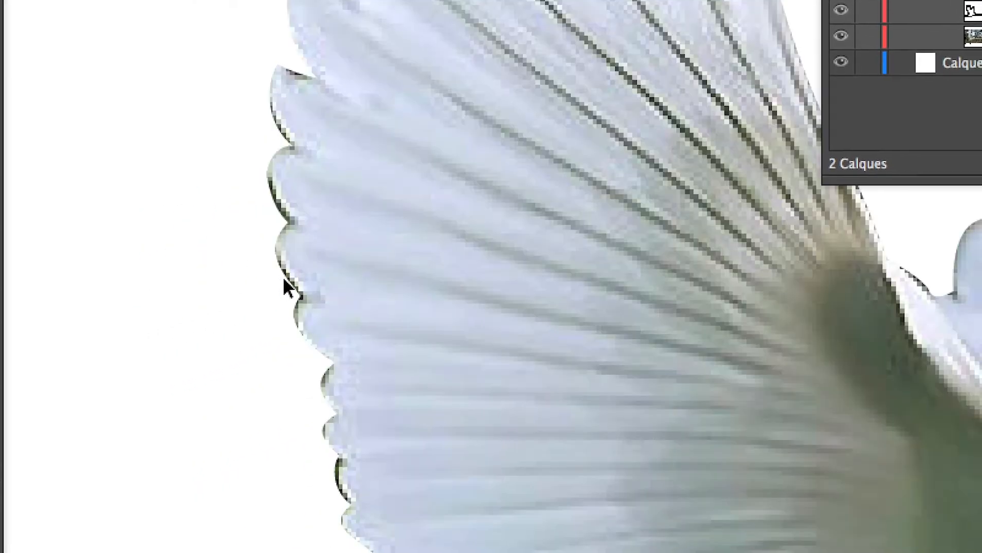
# Select the clipped swan and inspect its mask outline closely along the feather tips of both wings.
pyautogui.click(289, 286)
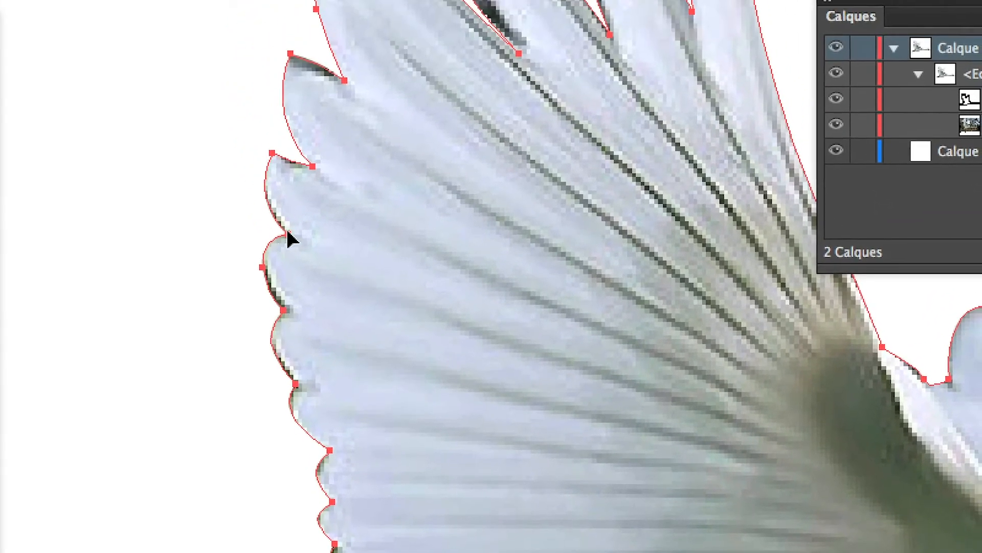
pyautogui.keyDown('alt'); pyautogui.keyDown('super'); pyautogui.click(526, 256); pyautogui.keyUp('super'); pyautogui.keyUp('alt')
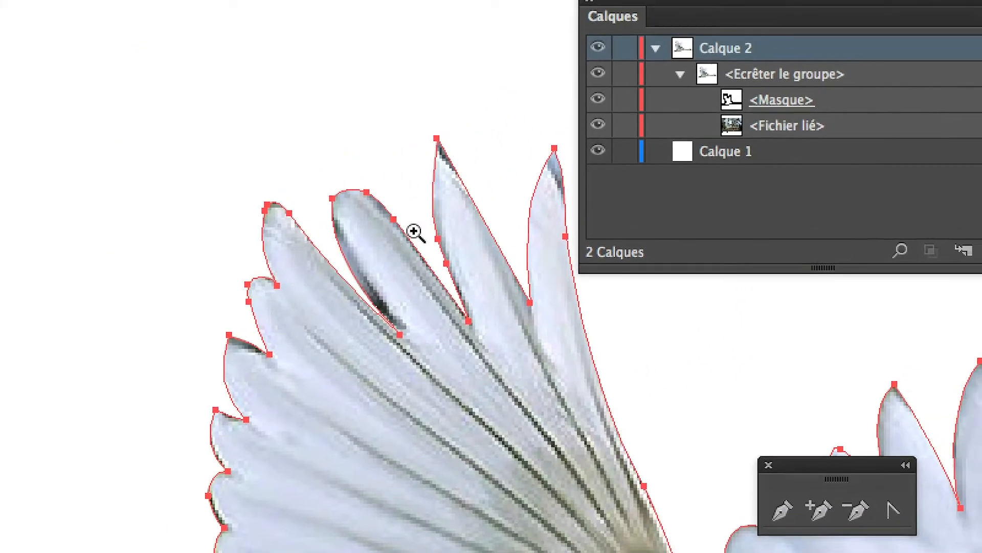
pyautogui.keyDown('super'); pyautogui.click(508, 161); pyautogui.keyUp('super')
pyautogui.moveTo(497, 376); pyautogui.dragTo(431, 355)
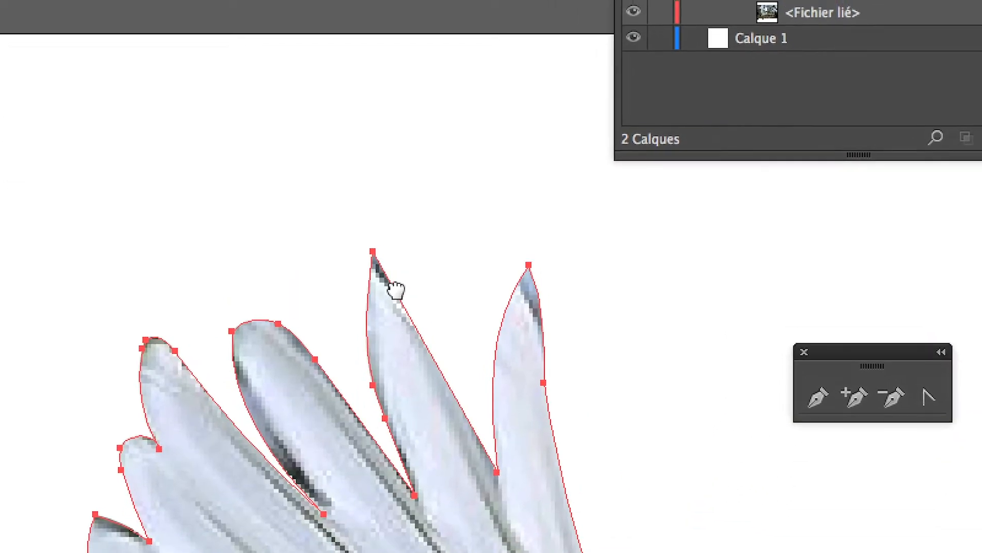
pyautogui.moveTo(396, 290); pyautogui.dragTo(332, 248)
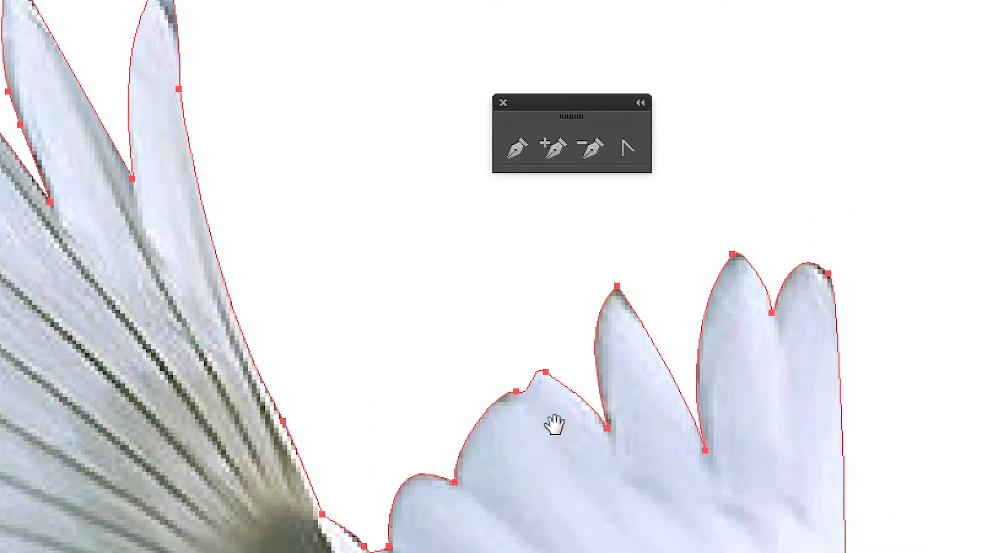
pyautogui.moveTo(771, 307); pyautogui.dragTo(821, 138)
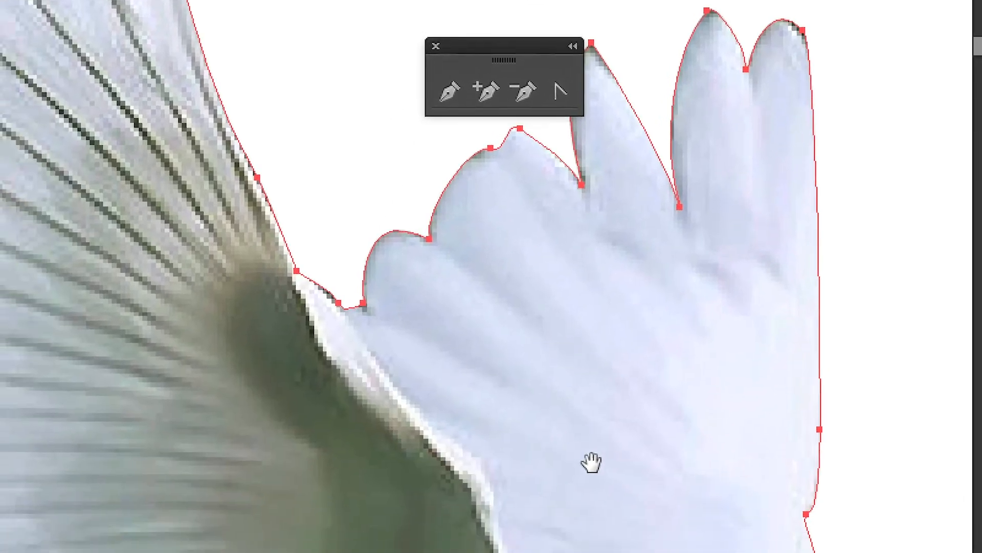
pyautogui.moveTo(592, 463); pyautogui.dragTo(559, 413)
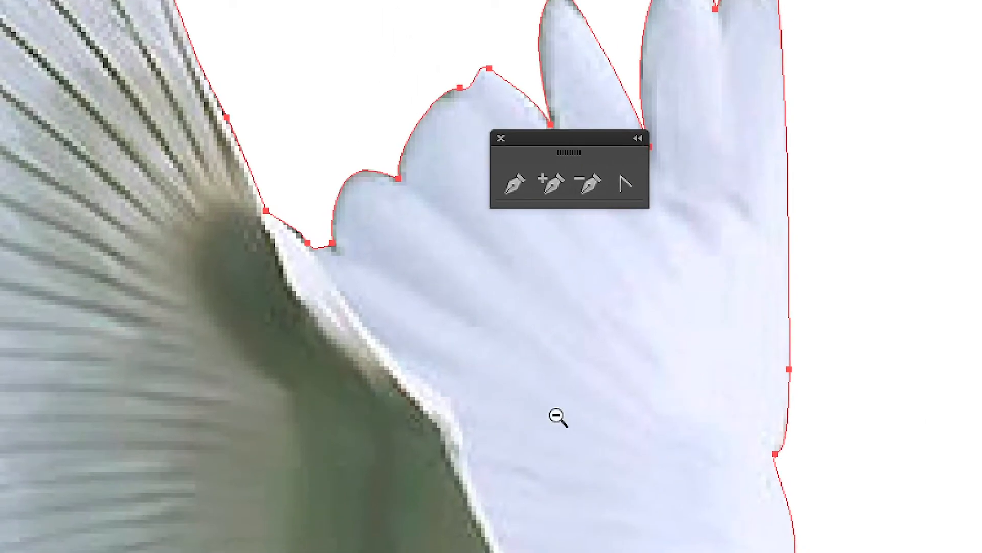
pyautogui.keyDown('alt'); pyautogui.keyDown('super'); pyautogui.click(556, 415); pyautogui.keyUp('super'); pyautogui.keyUp('alt')
pyautogui.keyDown('alt'); pyautogui.keyDown('super'); pyautogui.click(557, 416); pyautogui.keyUp('super'); pyautogui.keyUp('alt')
pyautogui.keyDown('alt'); pyautogui.keyDown('super'); pyautogui.click(556, 416); pyautogui.keyUp('super'); pyautogui.keyUp('alt')
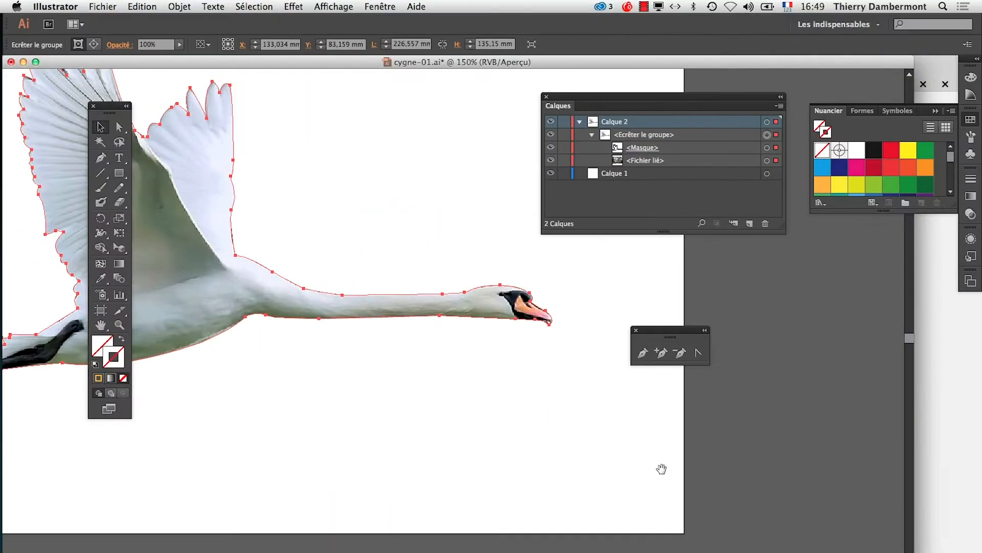
pyautogui.moveTo(502, 417); pyautogui.dragTo(689, 510)
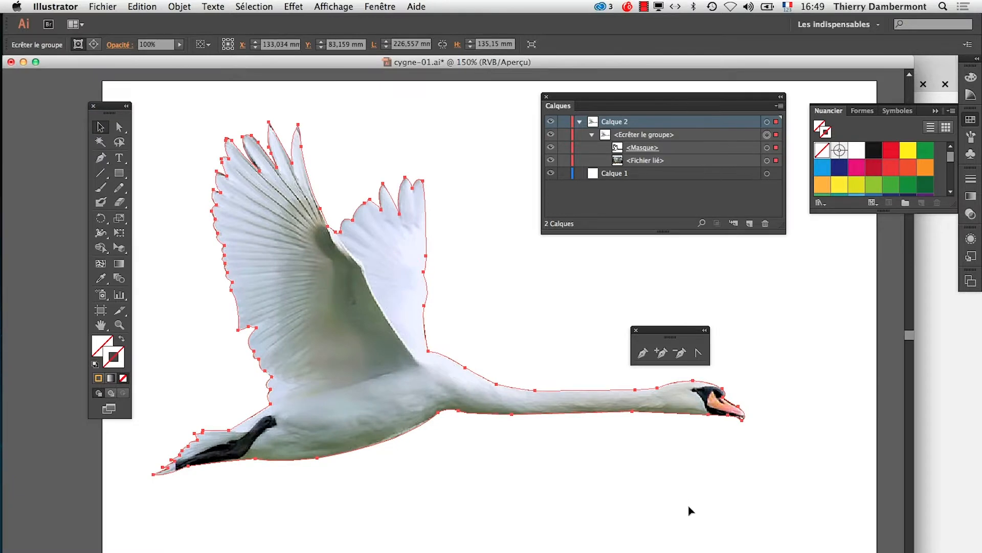
# Duplicate the Calque 2 layer, and hide and lock the original.
pyautogui.click(580, 122)
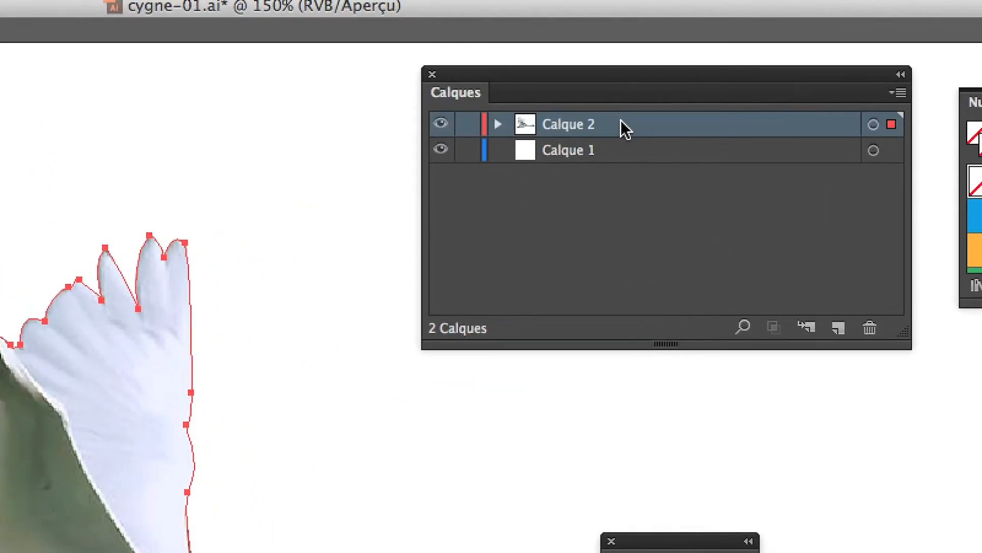
pyautogui.moveTo(641, 122); pyautogui.dragTo(734, 259)
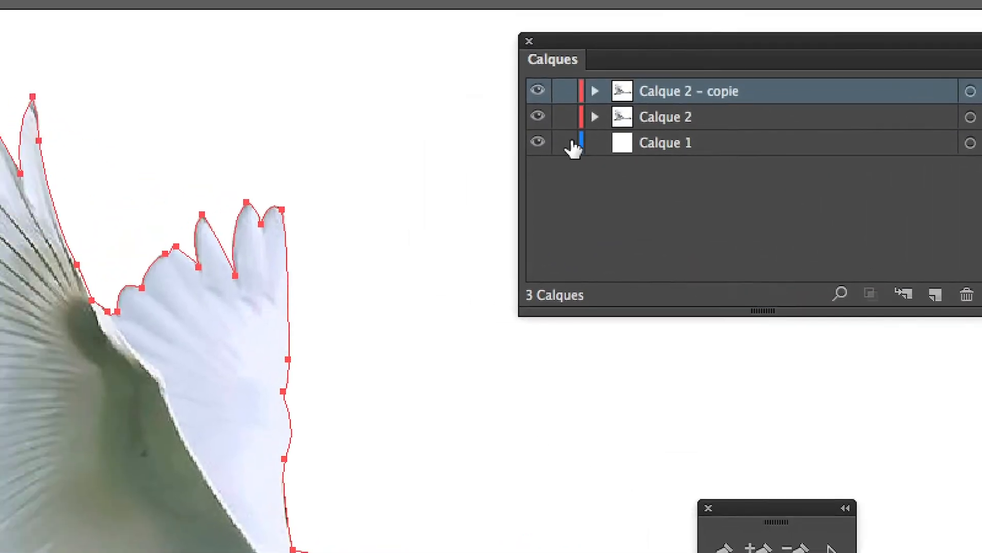
pyautogui.click(560, 129)
pyautogui.click(586, 130)
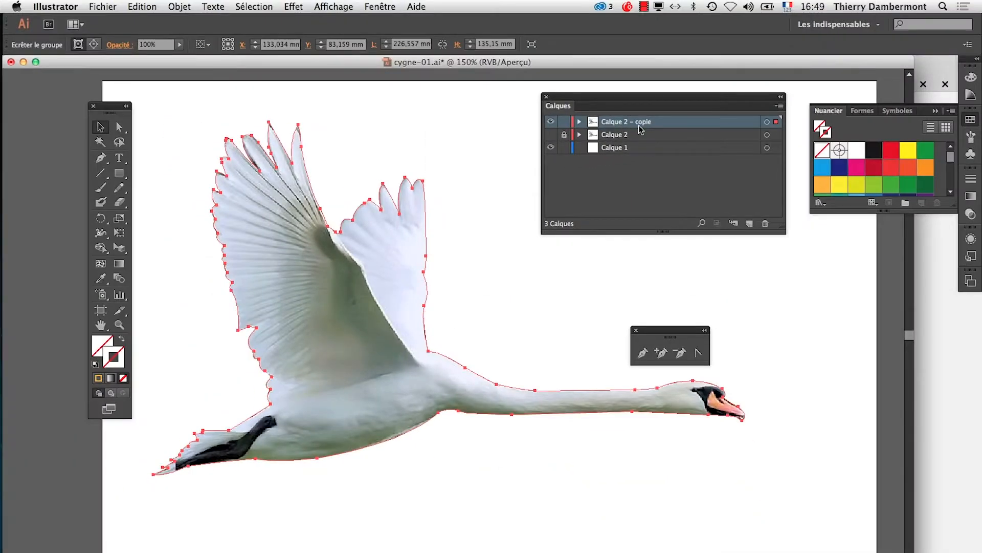
# Expand the Calque 2 - copie layer, make the Calques panel taller and select the mask path in the copy.
pyautogui.click(580, 121)
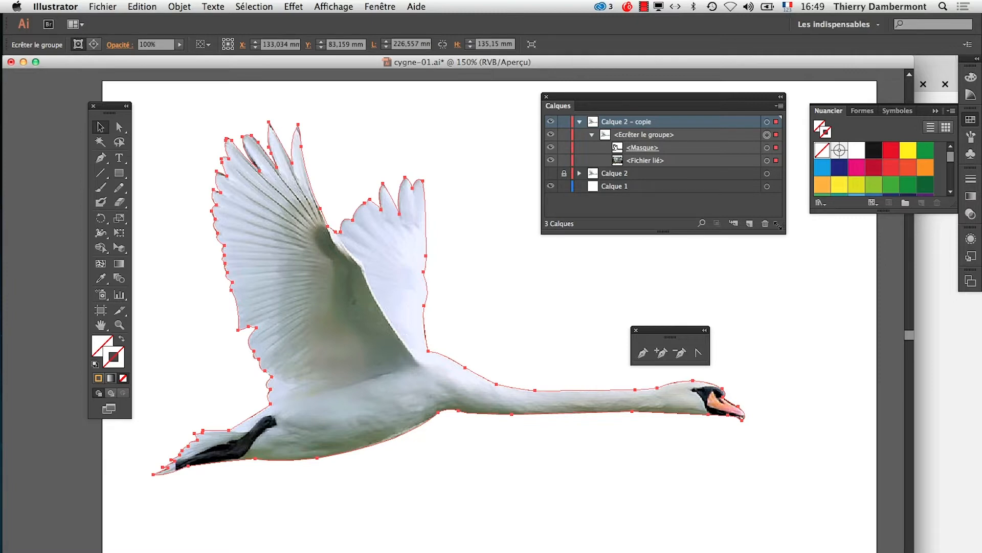
pyautogui.moveTo(779, 225); pyautogui.dragTo(780, 260)
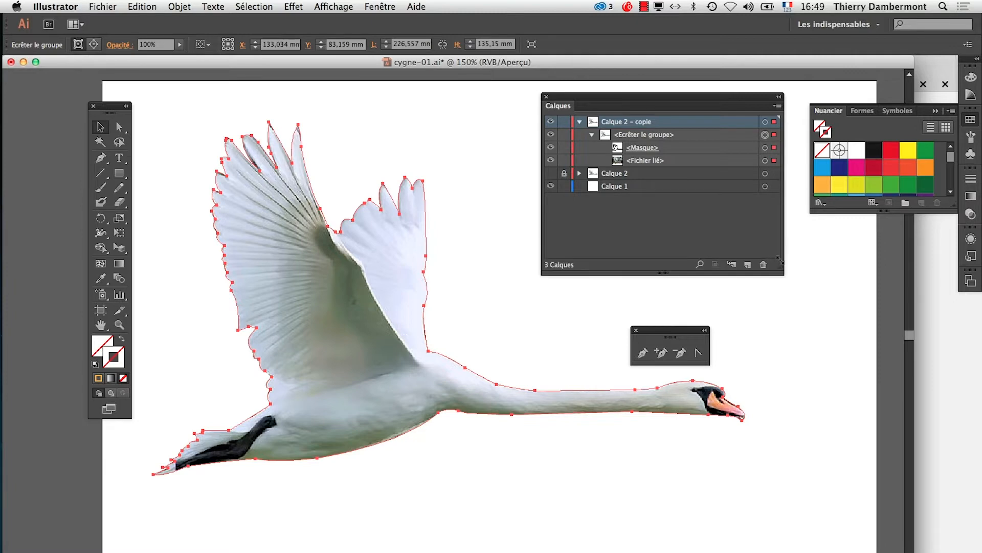
pyautogui.click(765, 148)
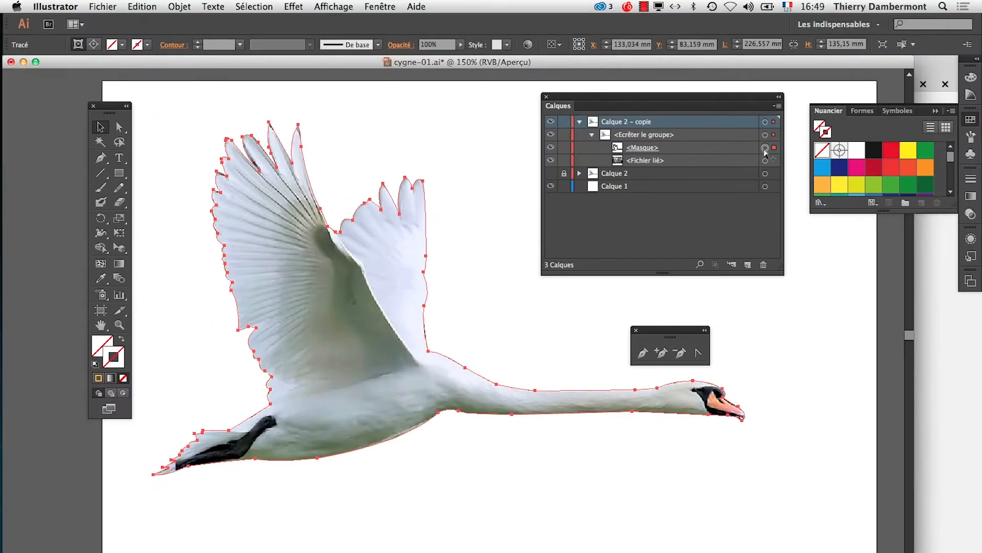
# Inspect the selected mask outline along both wings and the whole swan, and briefly collapse the Calque 2 - copie layer.
pyautogui.keyDown('alt'); pyautogui.click(365, 288); pyautogui.keyUp('alt')
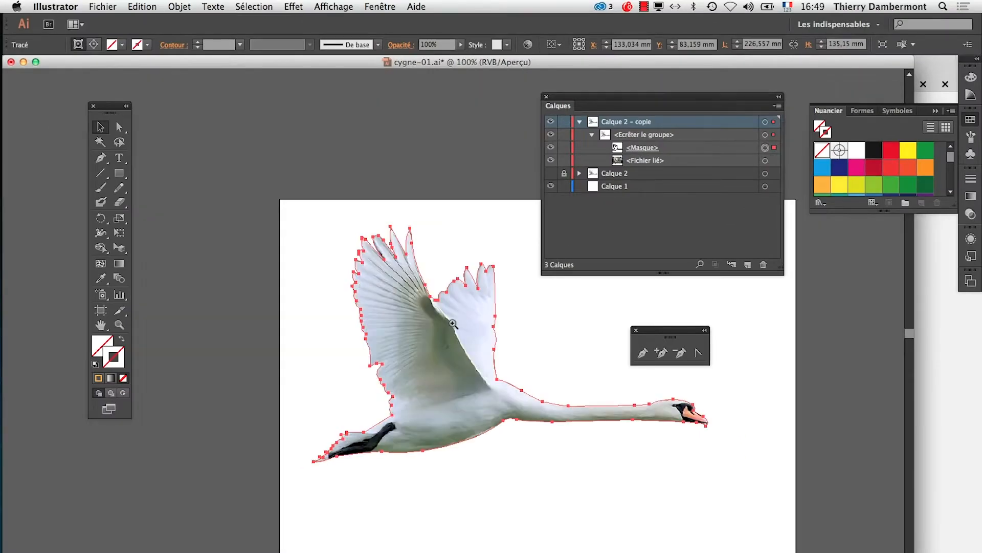
pyautogui.click(442, 306)
pyautogui.click(370, 304)
pyautogui.moveTo(449, 314); pyautogui.dragTo(282, 272)
pyautogui.click(224, 346)
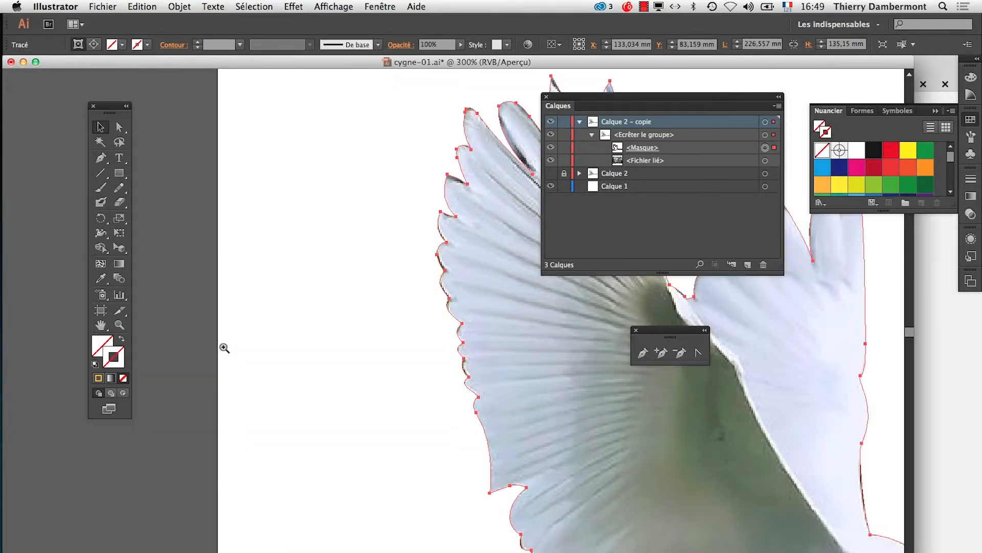
pyautogui.keyDown('alt'); pyautogui.click(486, 285); pyautogui.keyUp('alt')
pyautogui.keyDown('alt'); pyautogui.click(533, 341); pyautogui.keyUp('alt')
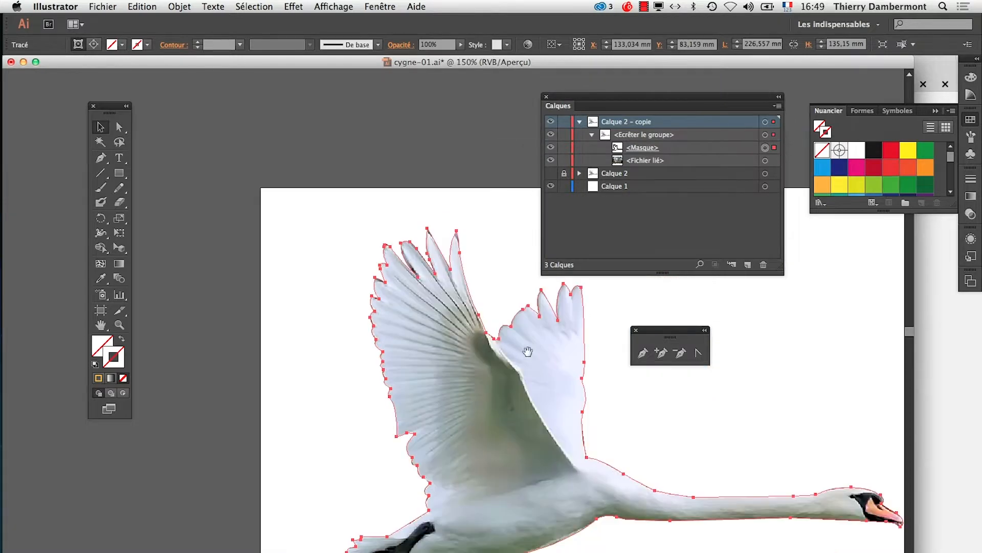
pyautogui.moveTo(527, 348); pyautogui.dragTo(323, 310)
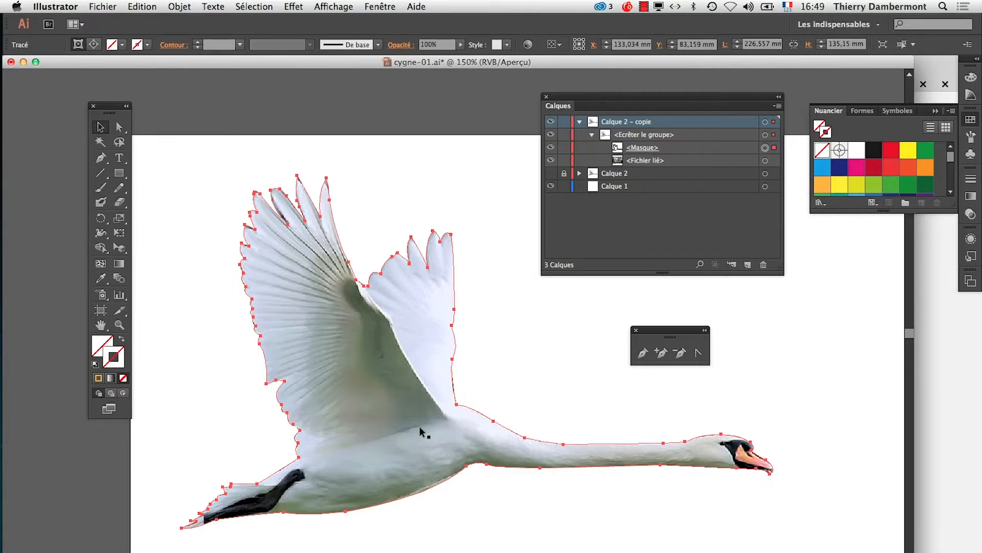
pyautogui.click(580, 122)
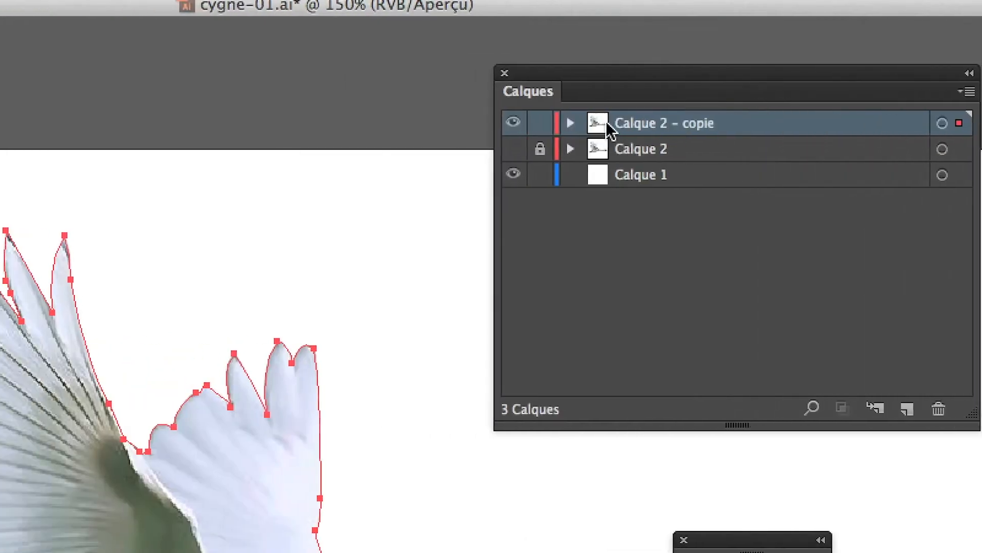
pyautogui.click(598, 127)
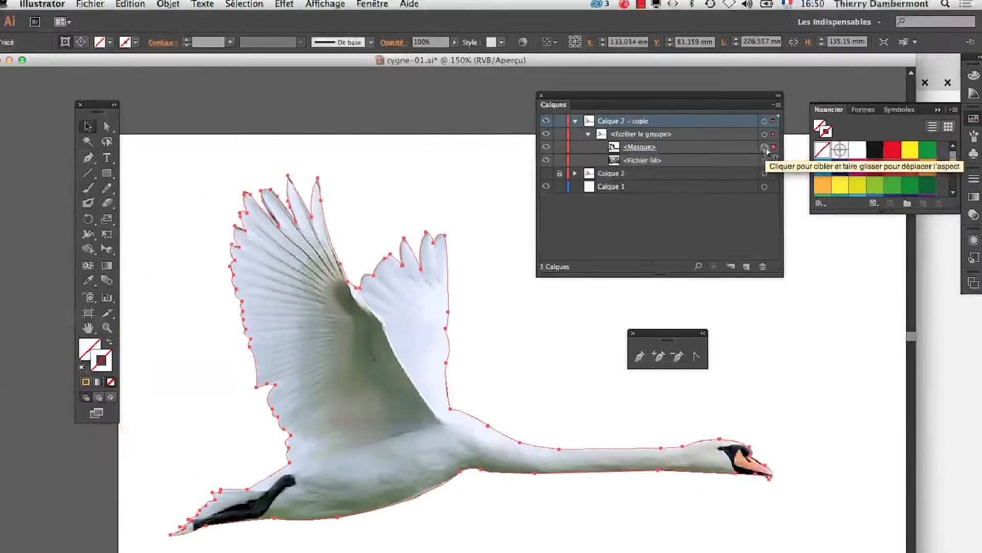
pyautogui.click(179, 6)
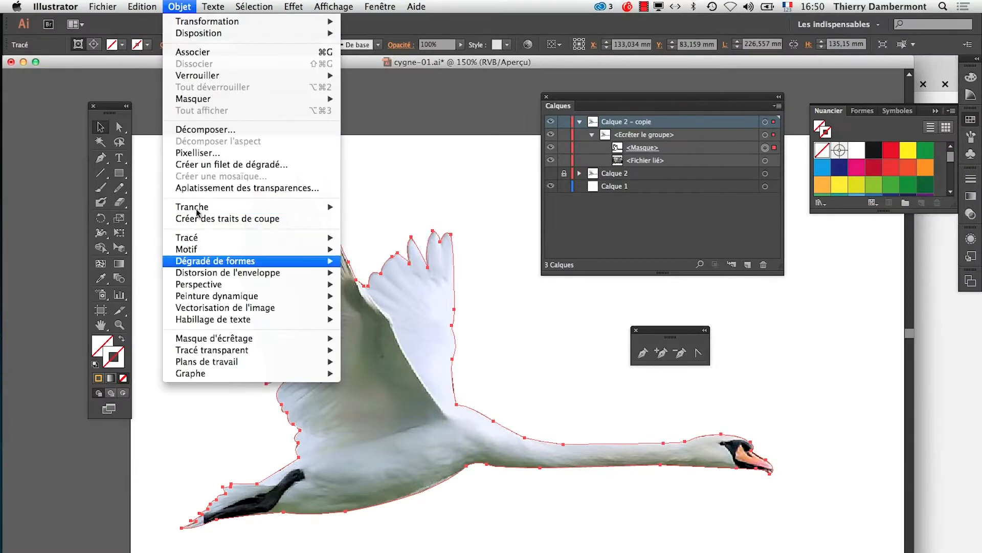
pyautogui.moveTo(204, 239)
pyautogui.click(377, 279)
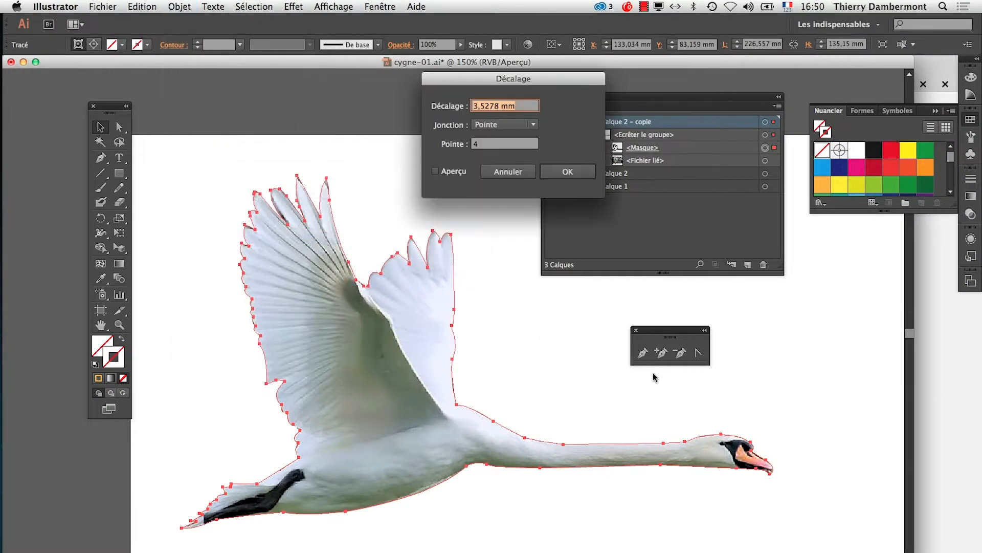
pyautogui.click(451, 174)
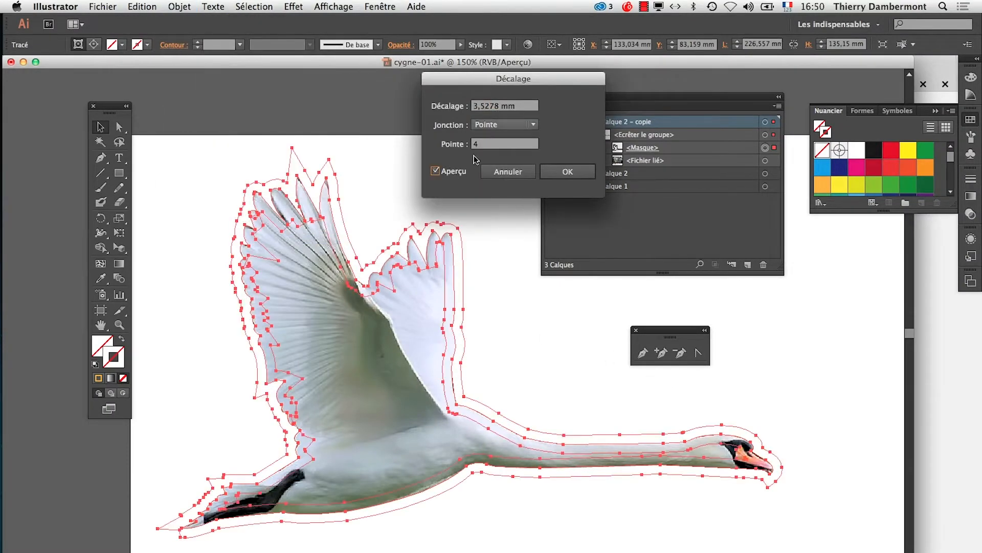
pyautogui.click(480, 105)
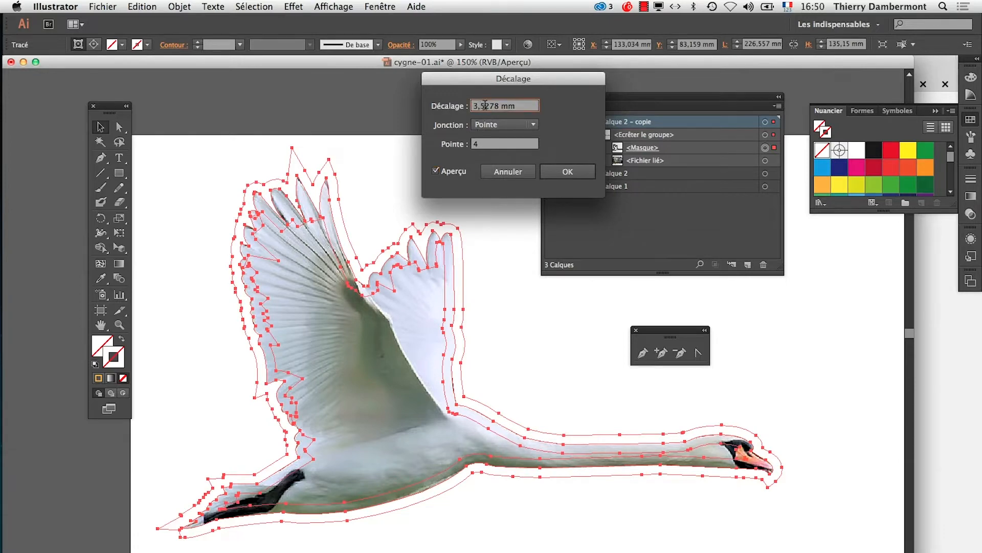
pyautogui.moveTo(516, 105); pyautogui.dragTo(440, 98)
pyautogui.write('-1')
pyautogui.press('Tab')
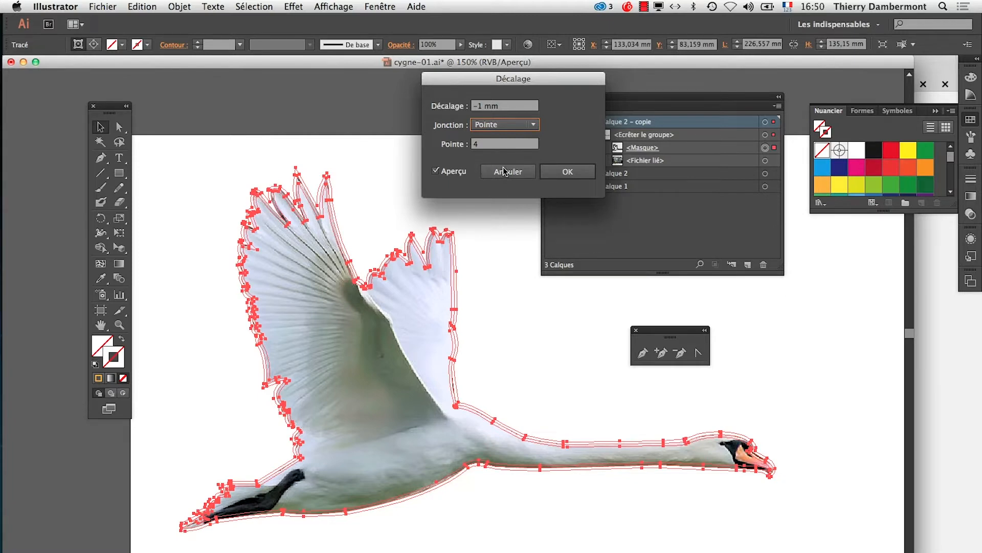
pyautogui.click(503, 172)
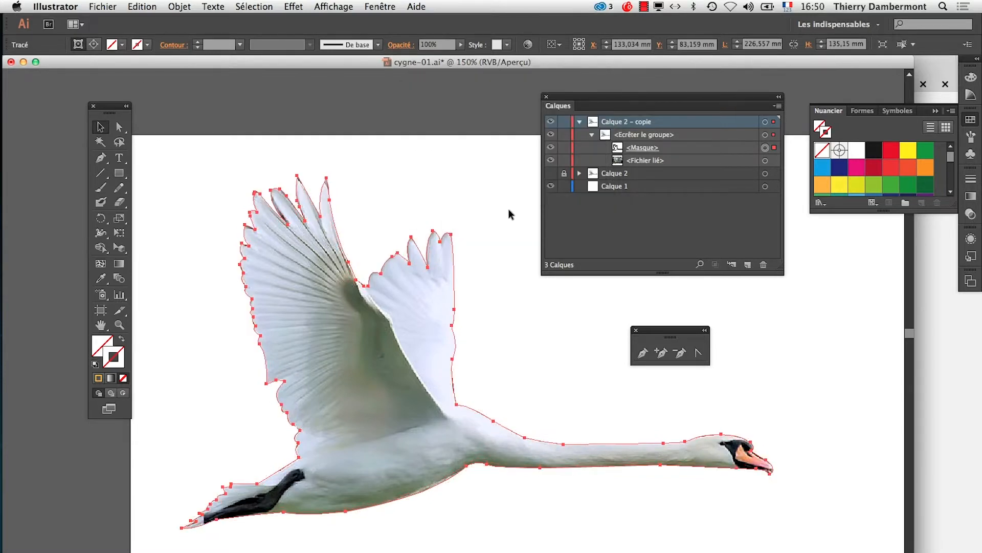
# Apply the Décalage path effect to the mask path with an offset of -1 mm and the preview enabled.
pyautogui.click(294, 6)
pyautogui.moveTo(339, 180)
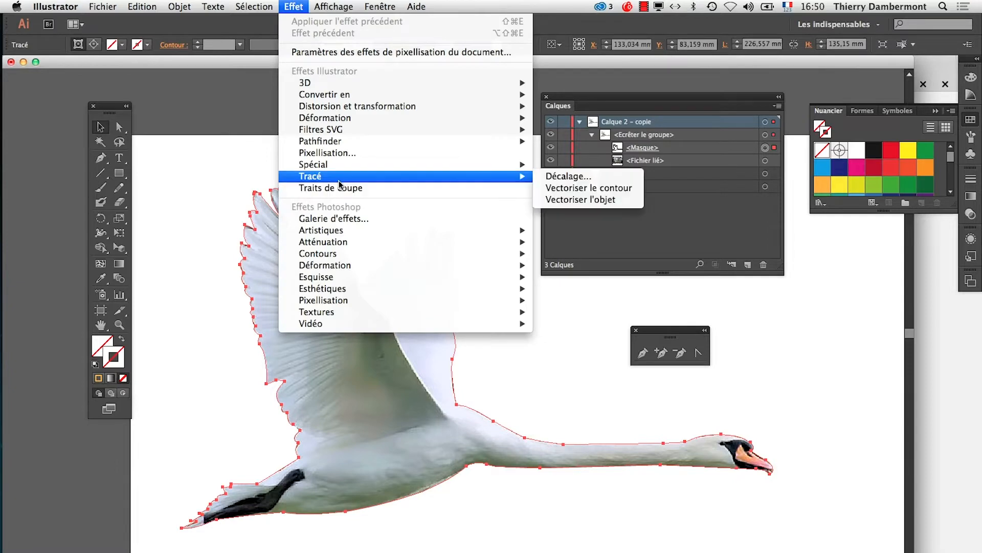
pyautogui.click(568, 176)
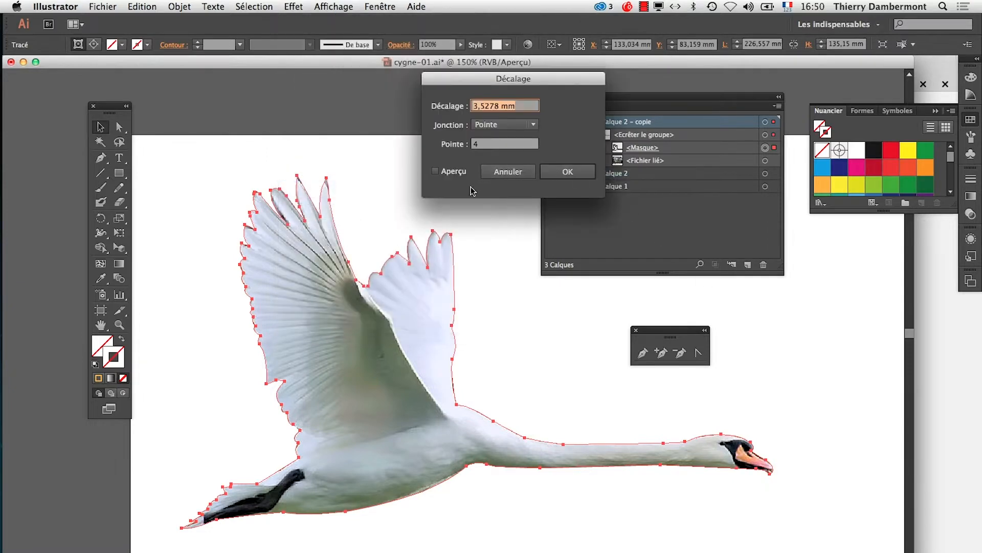
pyautogui.click(435, 171)
pyautogui.click(509, 106)
pyautogui.write('-1')
pyautogui.press('Tab')
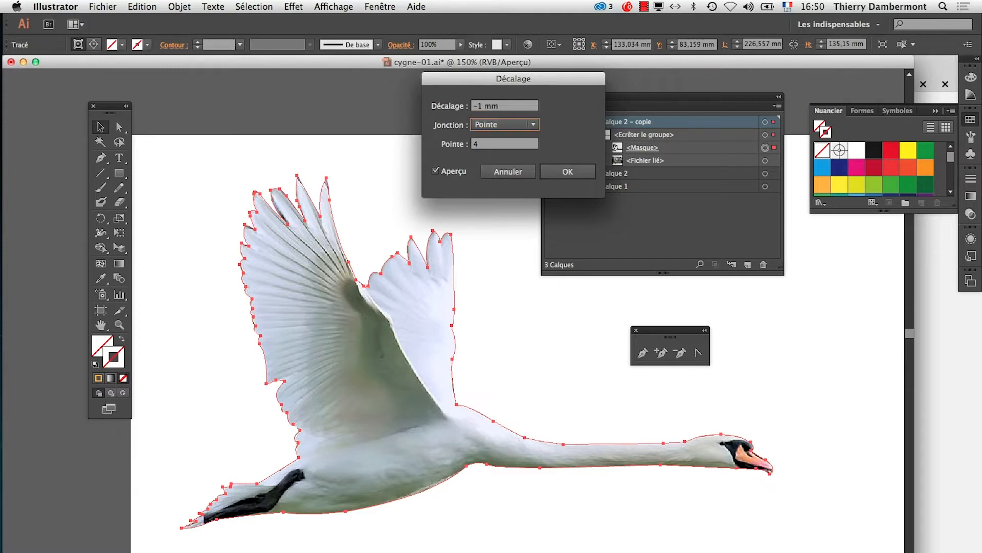
pyautogui.click(568, 172)
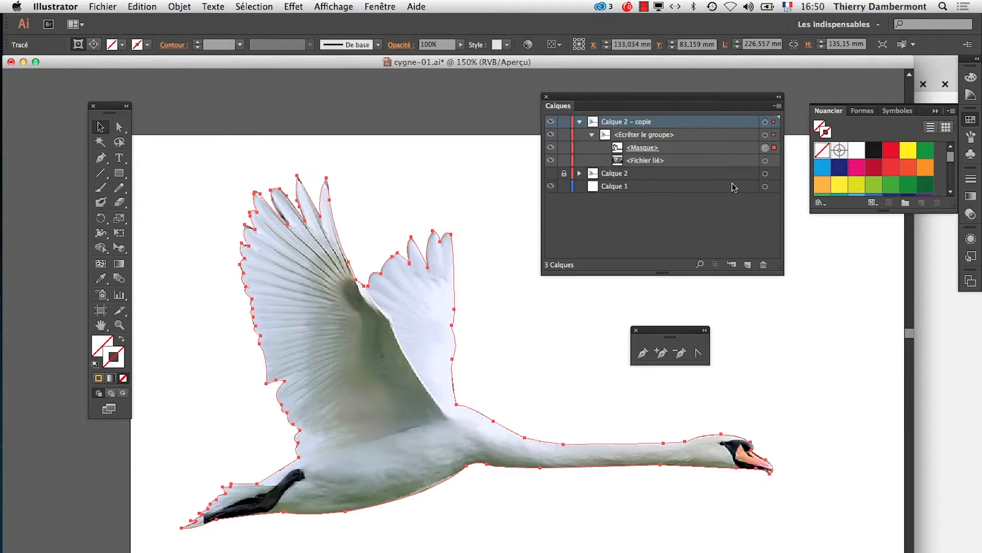
# Show the Aspect panel for the mask path and make the panel taller to list all its attributes.
pyautogui.click(280, 339)
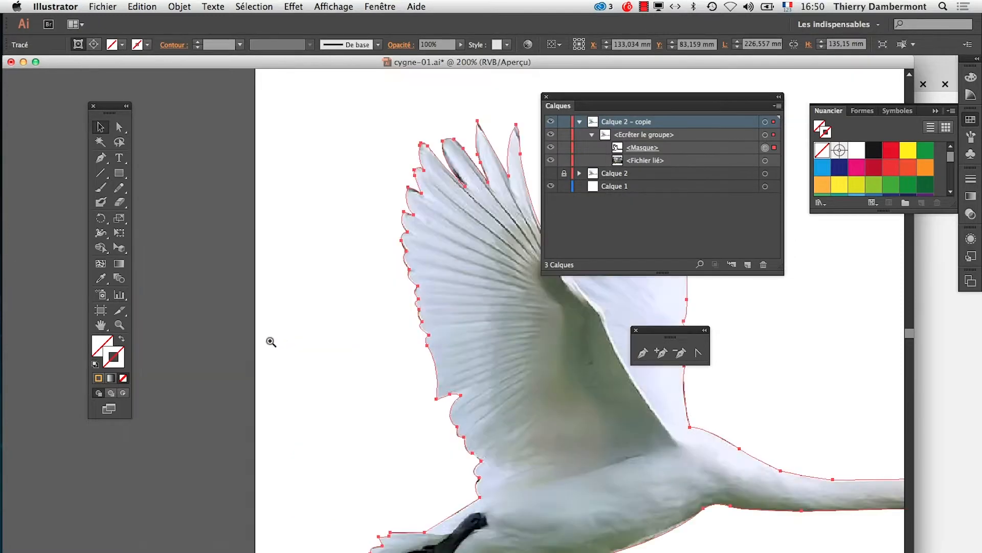
pyautogui.click(509, 341)
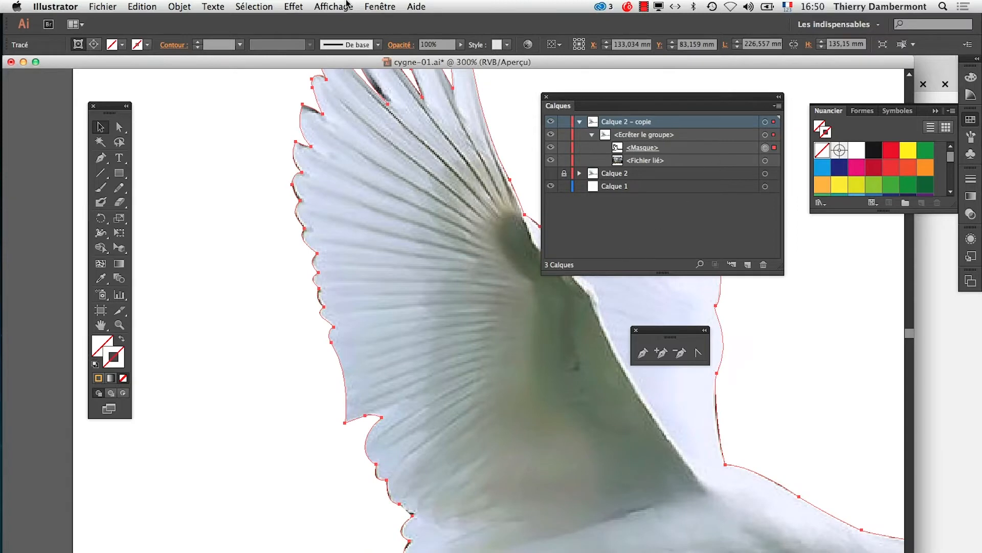
pyautogui.click(380, 6)
pyautogui.click(425, 179)
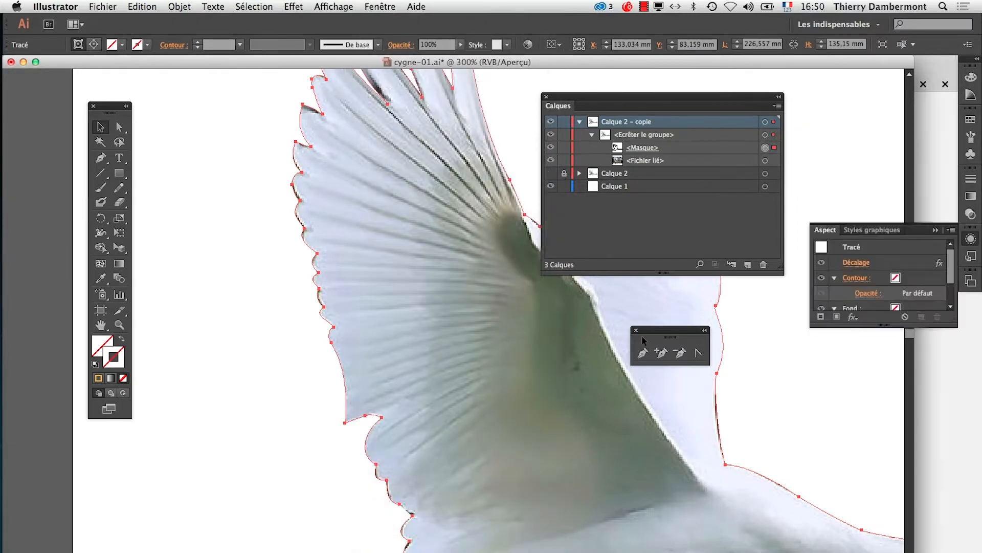
pyautogui.moveTo(954, 330); pyautogui.dragTo(957, 518)
# Review the settings of the mask path's Décalage effect and delete the effect.
pyautogui.click(824, 265)
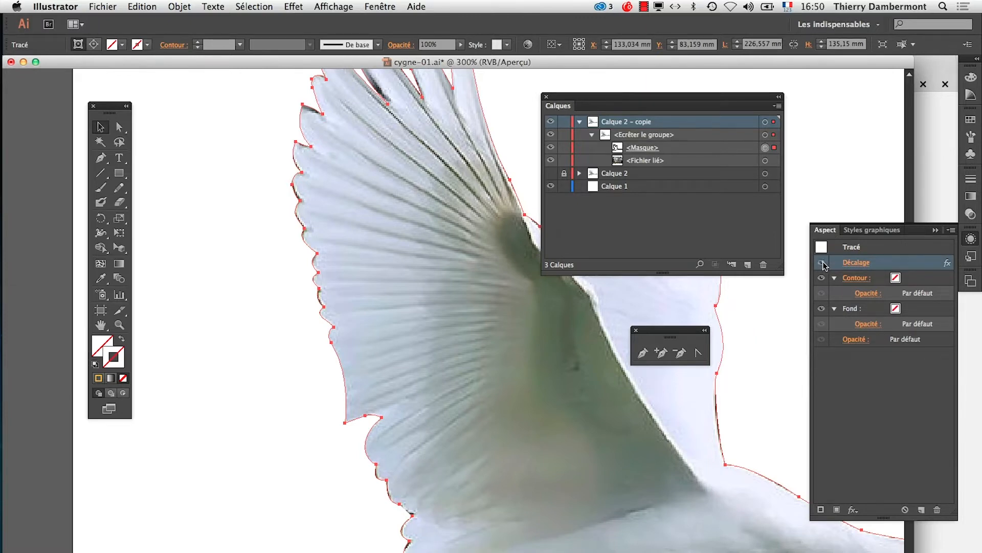
pyautogui.click(847, 265)
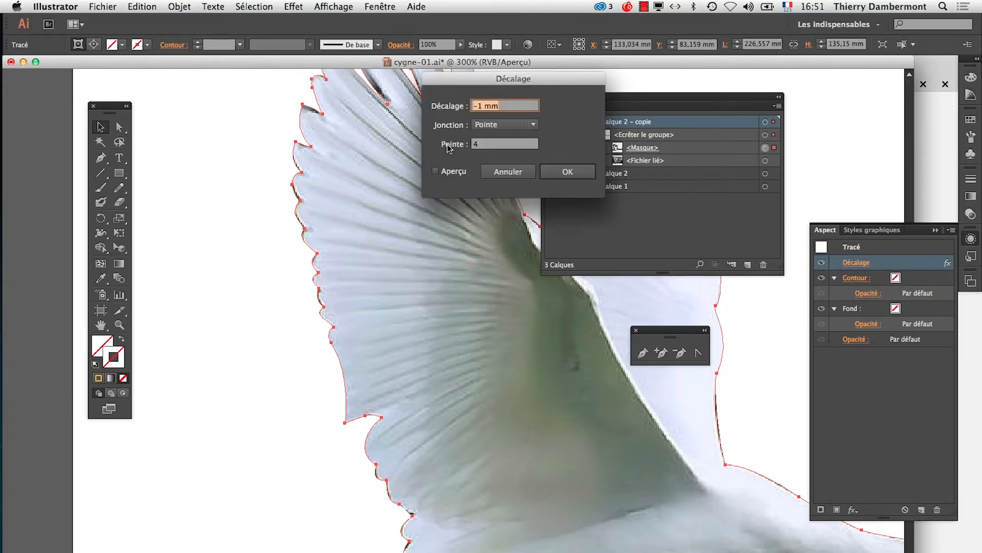
pyautogui.click(566, 172)
pyautogui.moveTo(892, 263); pyautogui.dragTo(936, 508)
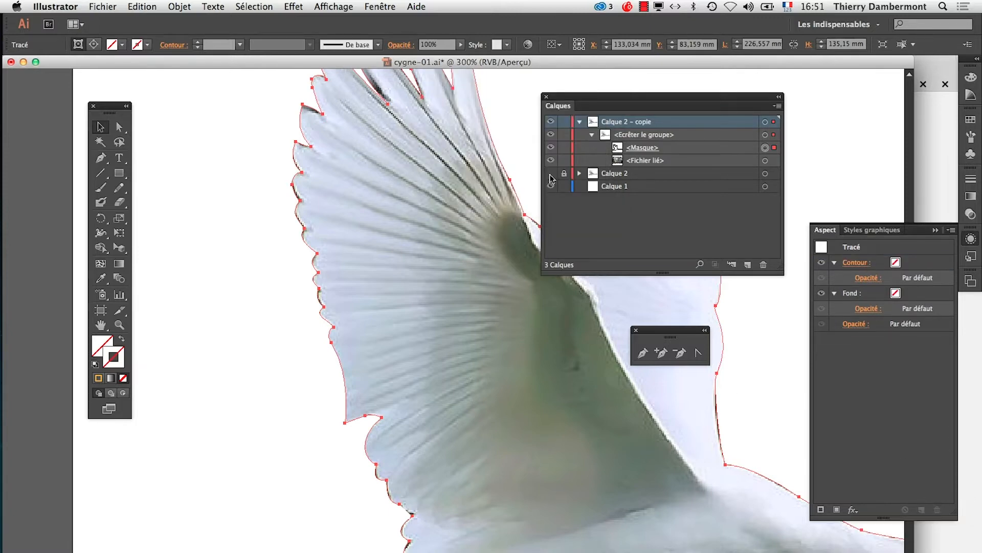
# Move the Calques panel aside and examine the mask edge at the larger wing's feather tips, briefly selecting one segment with Direct Selection.
pyautogui.moveTo(553, 98); pyautogui.dragTo(606, 95)
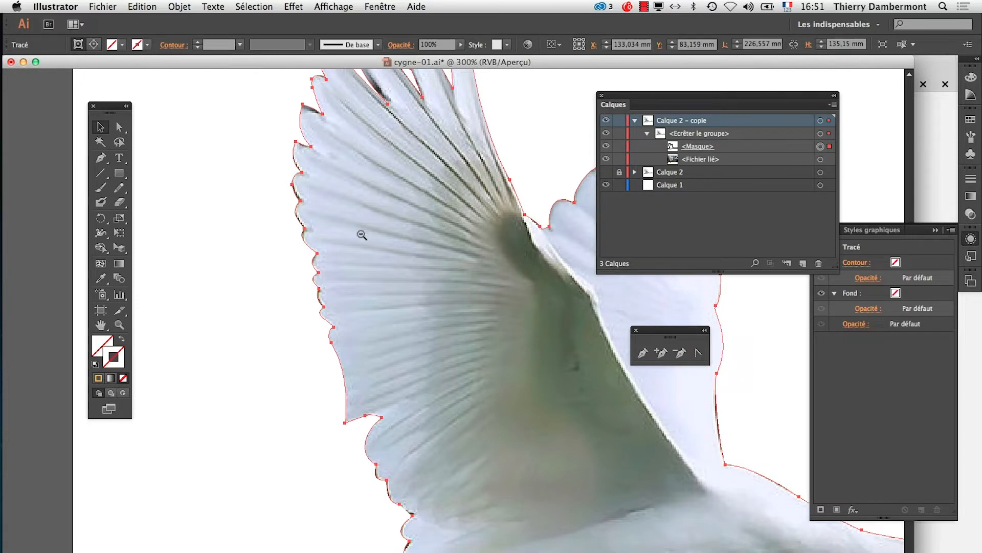
pyautogui.keyDown('super'); pyautogui.click(293, 205); pyautogui.keyUp('super')
pyautogui.moveTo(383, 256); pyautogui.dragTo(241, 245)
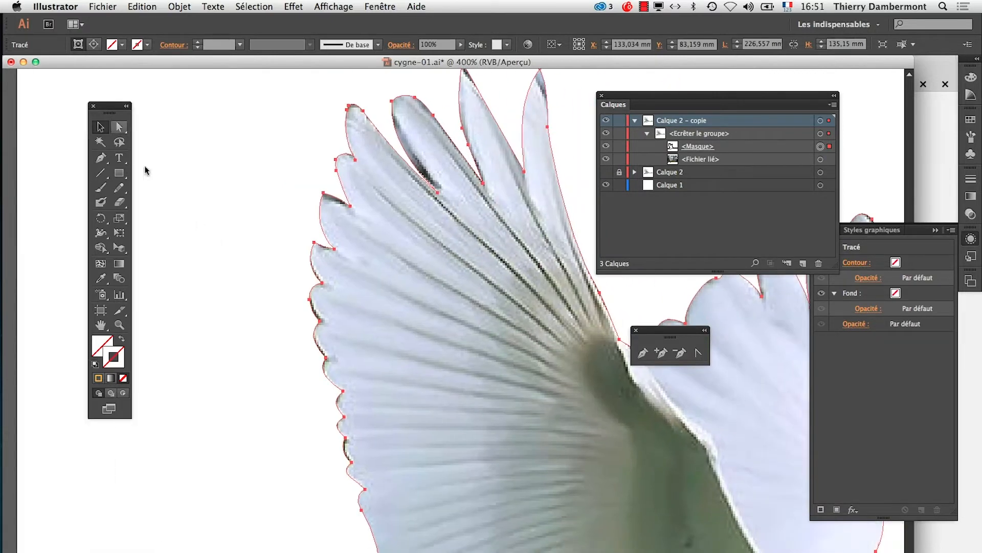
pyautogui.click(118, 129)
pyautogui.click(198, 177)
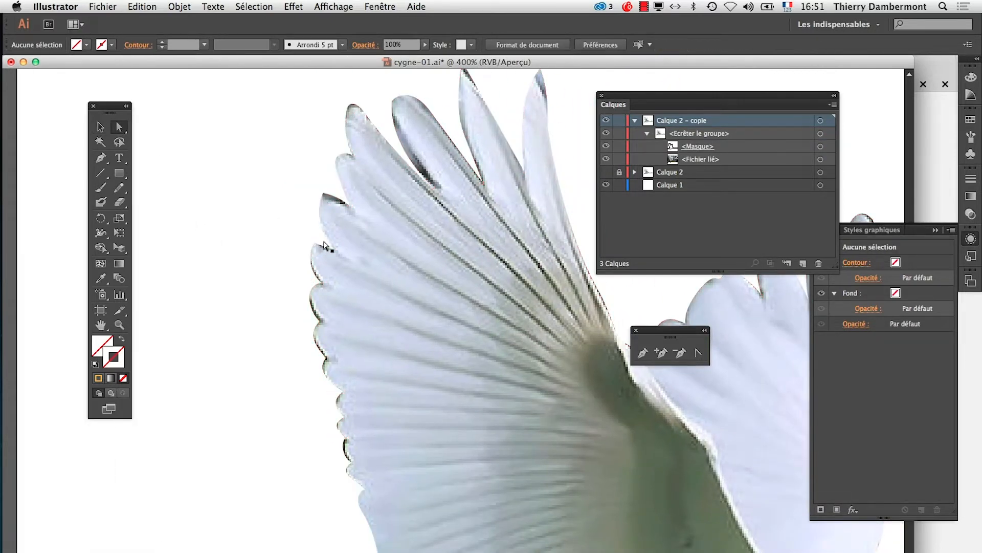
pyautogui.click(327, 195)
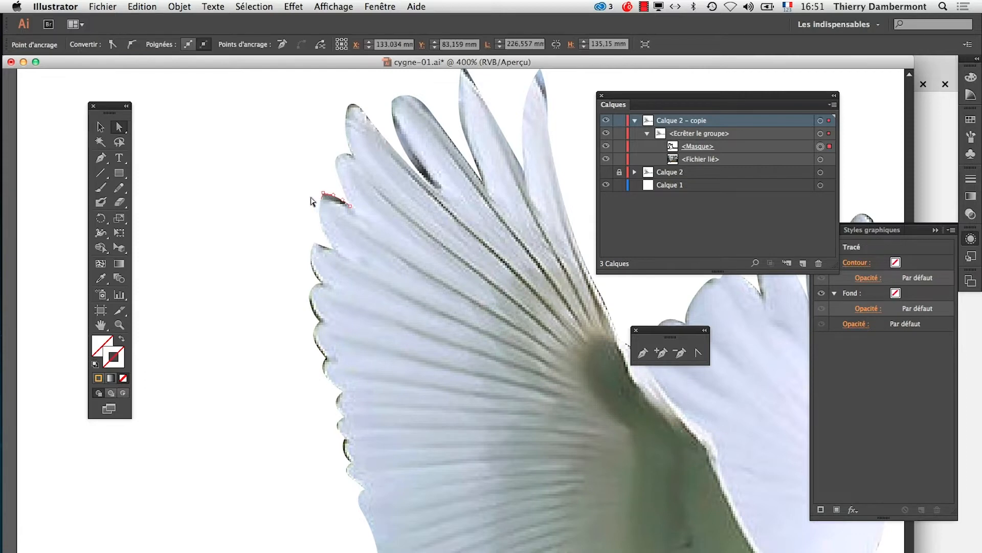
pyautogui.click(261, 231)
# Collapse the clipping group in the Calque 2 - copie layer and select the whole group instead of its mask path.
pyautogui.keyDown('alt'); pyautogui.keyDown('super'); pyautogui.click(425, 418); pyautogui.keyUp('super'); pyautogui.keyUp('alt')
pyautogui.keyDown('alt'); pyautogui.keyDown('super'); pyautogui.click(444, 425); pyautogui.keyUp('super'); pyautogui.keyUp('alt')
pyautogui.keyDown('alt'); pyautogui.keyDown('super'); pyautogui.click(535, 418); pyautogui.keyUp('super'); pyautogui.keyUp('alt')
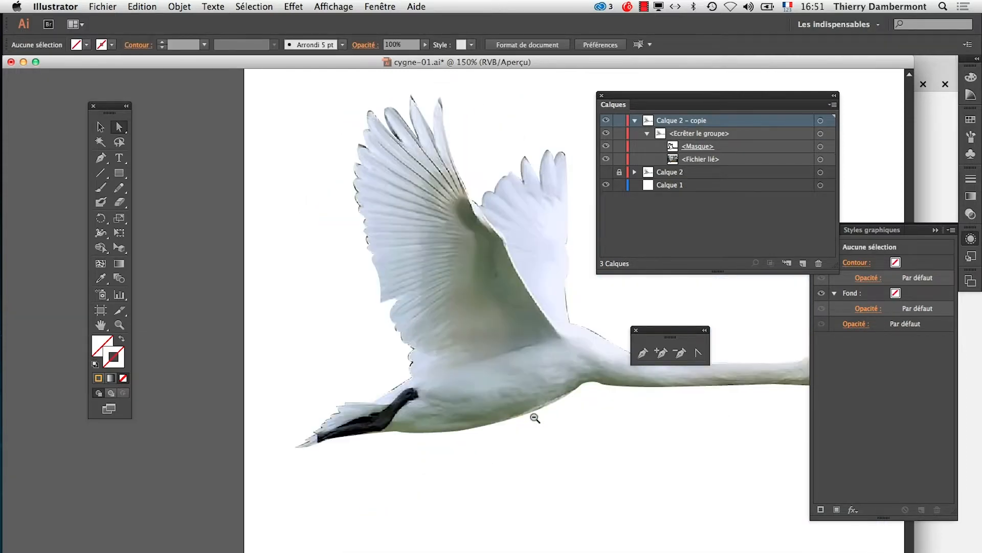
pyautogui.moveTo(563, 373); pyautogui.dragTo(399, 402)
pyautogui.keyDown('alt'); pyautogui.keyDown('super'); pyautogui.click(355, 401); pyautogui.keyUp('super'); pyautogui.keyUp('alt')
pyautogui.moveTo(389, 359); pyautogui.dragTo(302, 336)
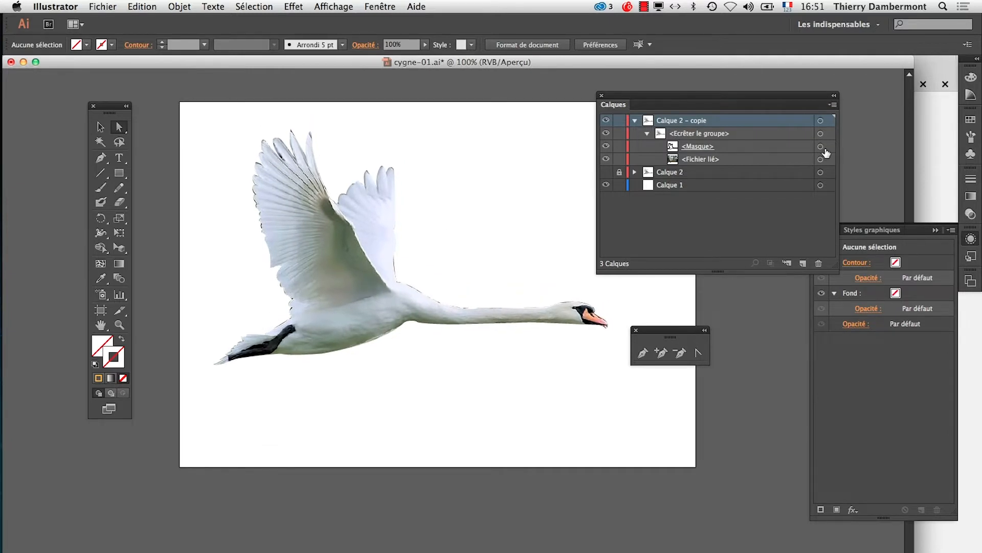
pyautogui.click(821, 146)
pyautogui.click(100, 126)
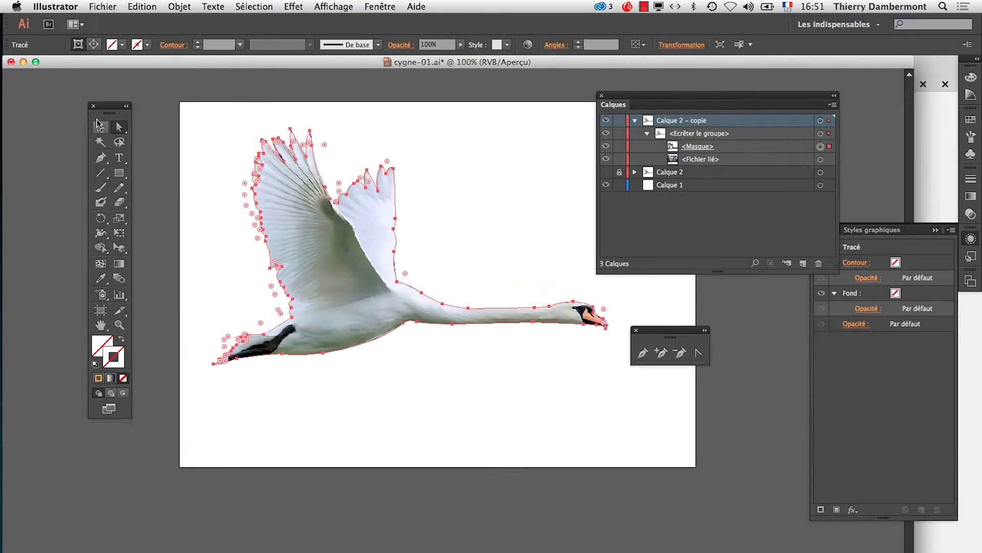
pyautogui.click(647, 134)
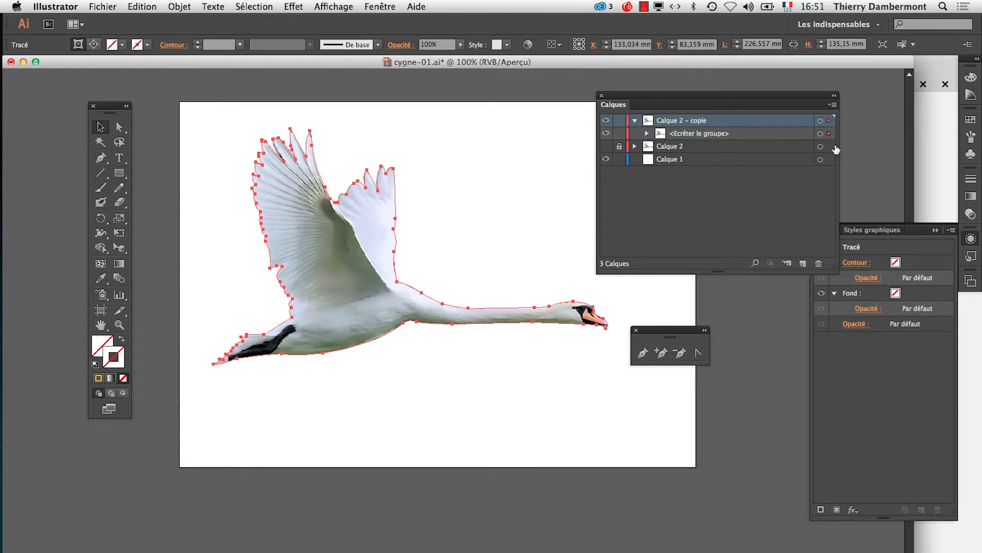
pyautogui.click(820, 133)
# Show the transparency grid to check the background around the cut-out swan, and hide the grid again.
pyautogui.keyDown('alt'); pyautogui.keyDown('super'); pyautogui.click(532, 351); pyautogui.keyUp('super'); pyautogui.keyUp('alt')
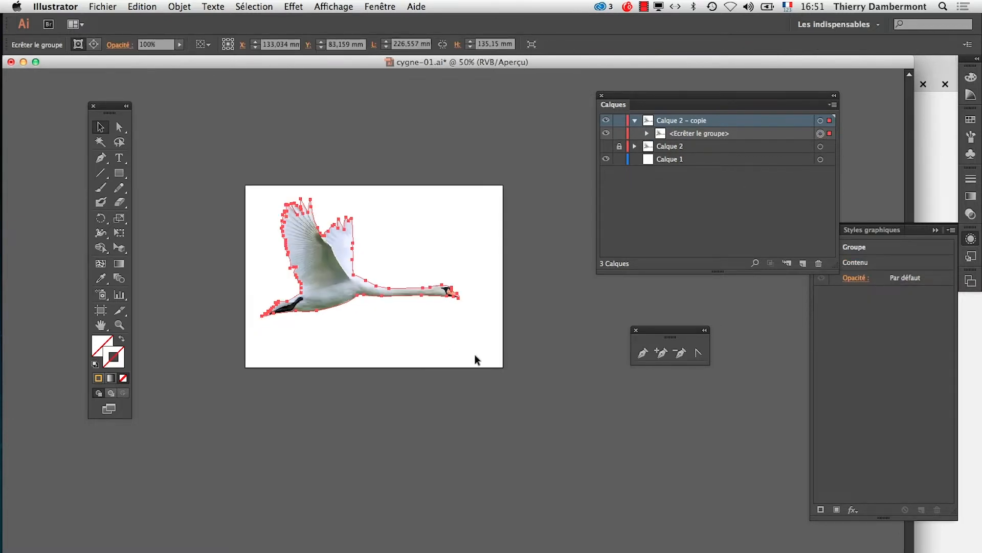
pyautogui.click(348, 7)
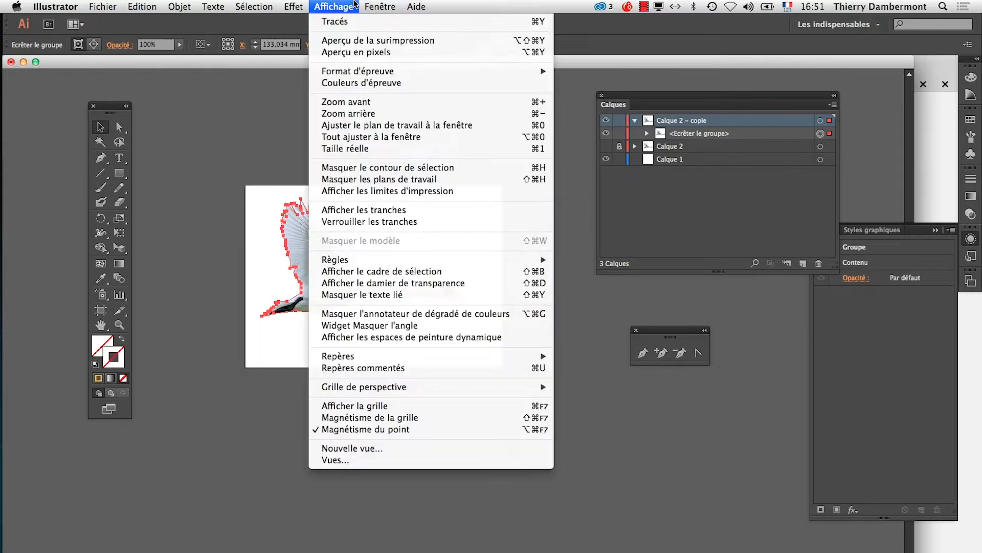
pyautogui.click(380, 285)
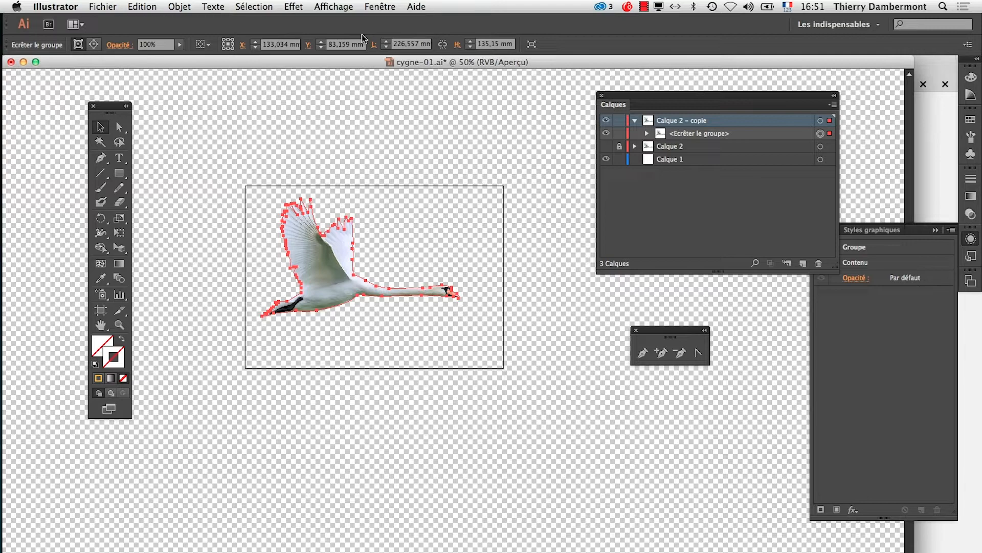
pyautogui.click(333, 7)
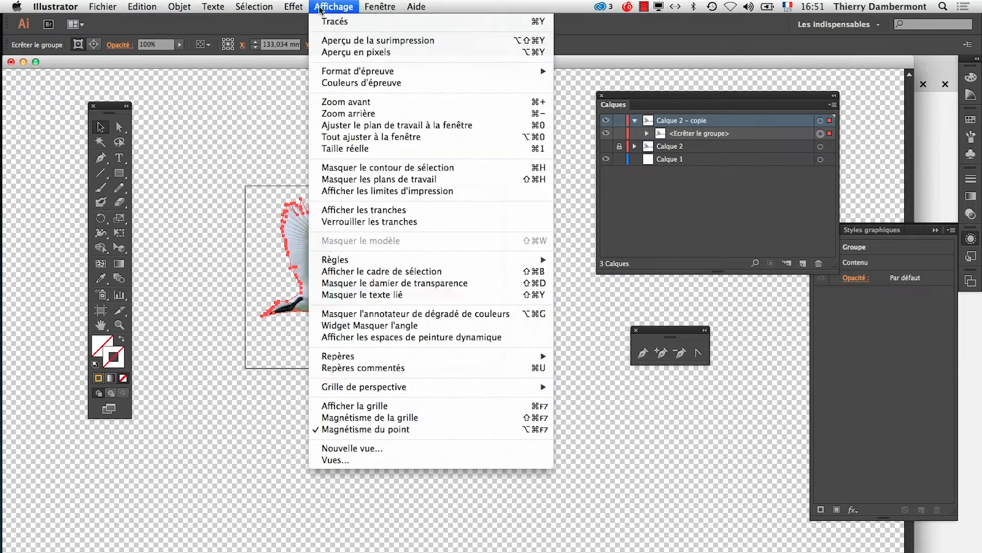
pyautogui.click(385, 281)
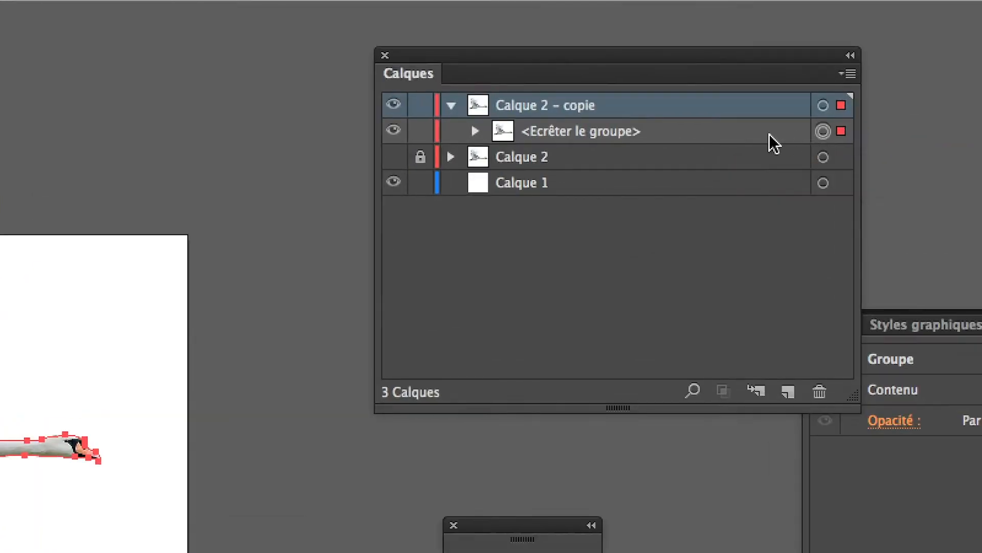
# Inspect the clipping group's mask path and linked image by targeting each in Calque 2 - copie, then collapse and reselect the whole group.
pyautogui.click(475, 131)
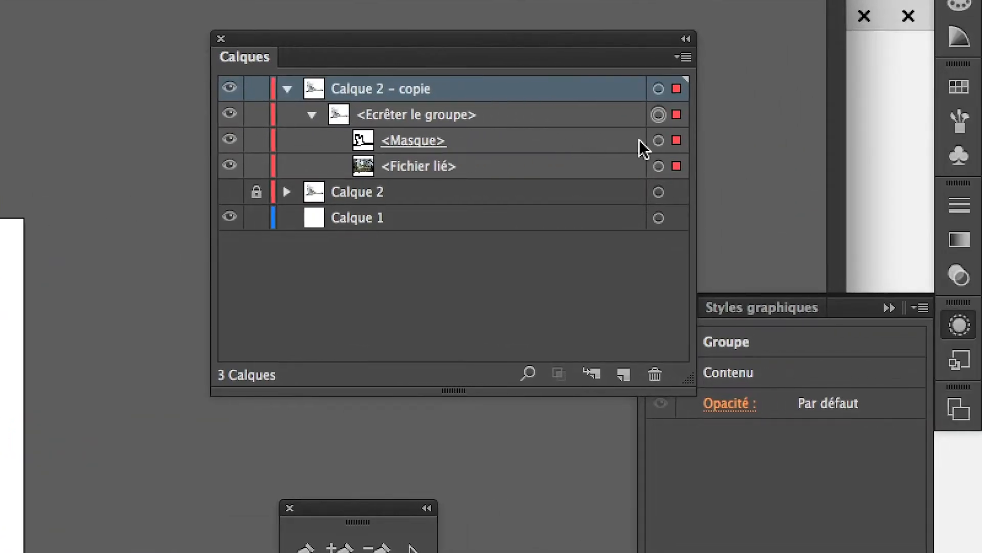
pyautogui.click(658, 140)
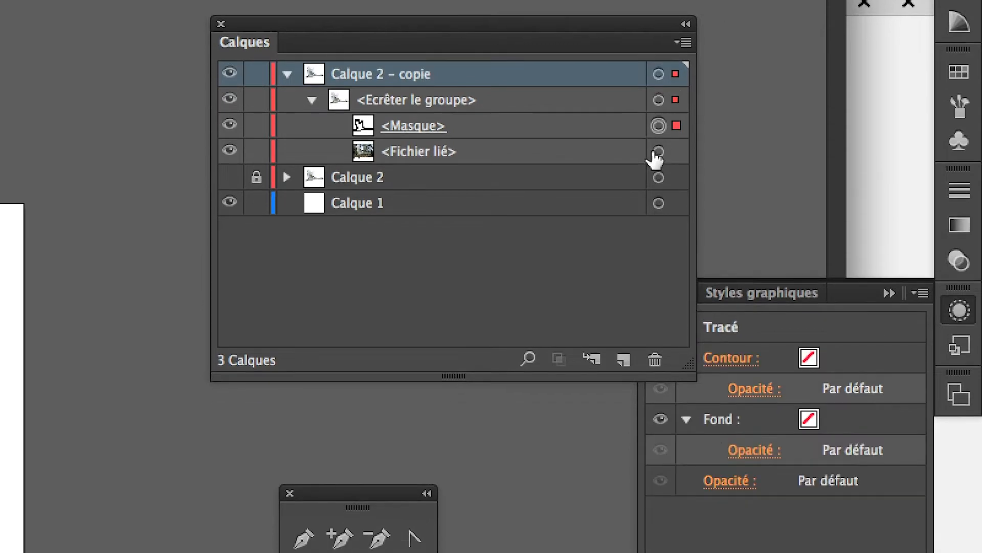
pyautogui.click(658, 165)
pyautogui.click(658, 138)
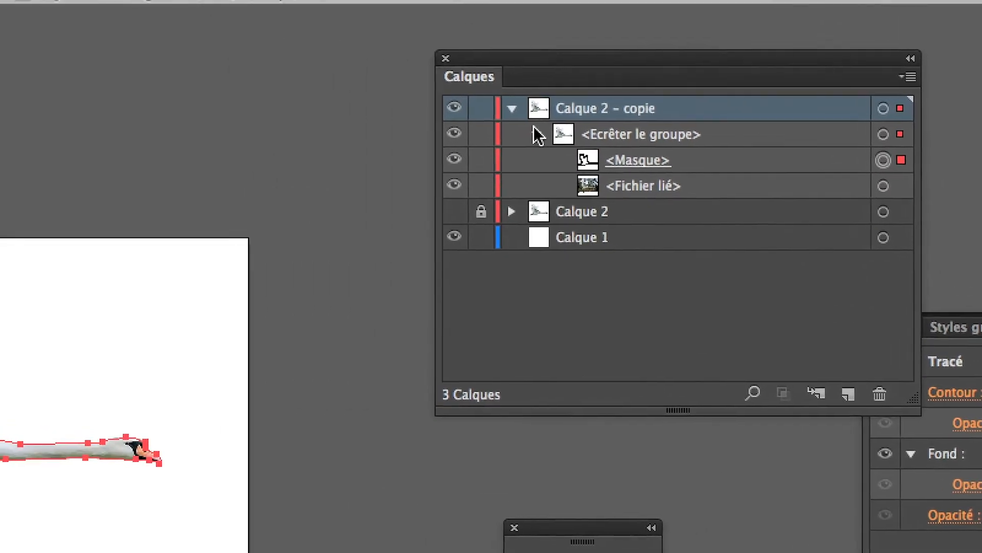
pyautogui.click(311, 111)
pyautogui.click(659, 125)
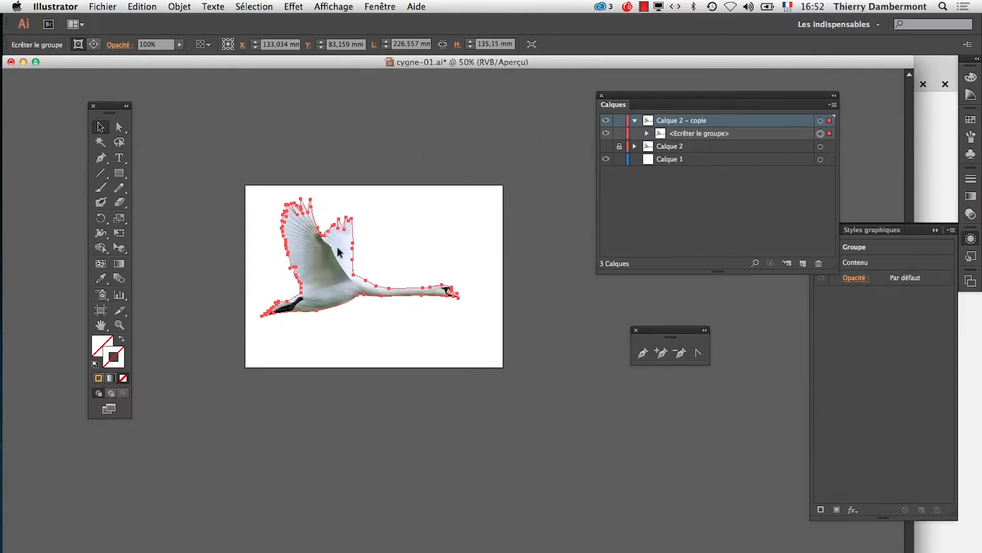
# Shrink the swan group with Free Transform to about 68 by 40 mm towards the artboard's lower-right corner and deselect it.
pyautogui.click(119, 234)
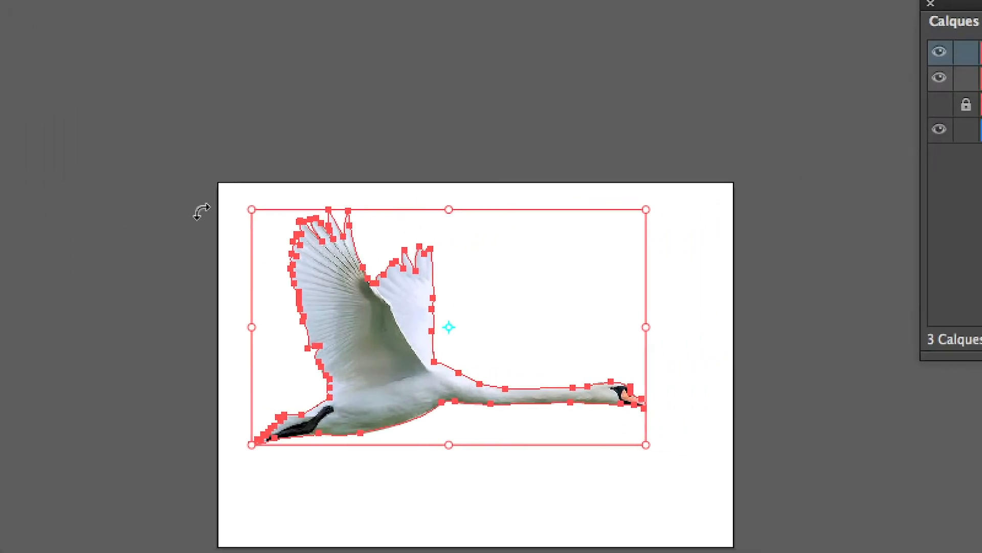
pyautogui.moveTo(251, 209); pyautogui.dragTo(523, 376)
pyautogui.moveTo(316, 274)
pyautogui.mouseDown()
pyautogui.moveTo(338, 286)
pyautogui.moveTo(312, 272)
pyautogui.mouseUp()
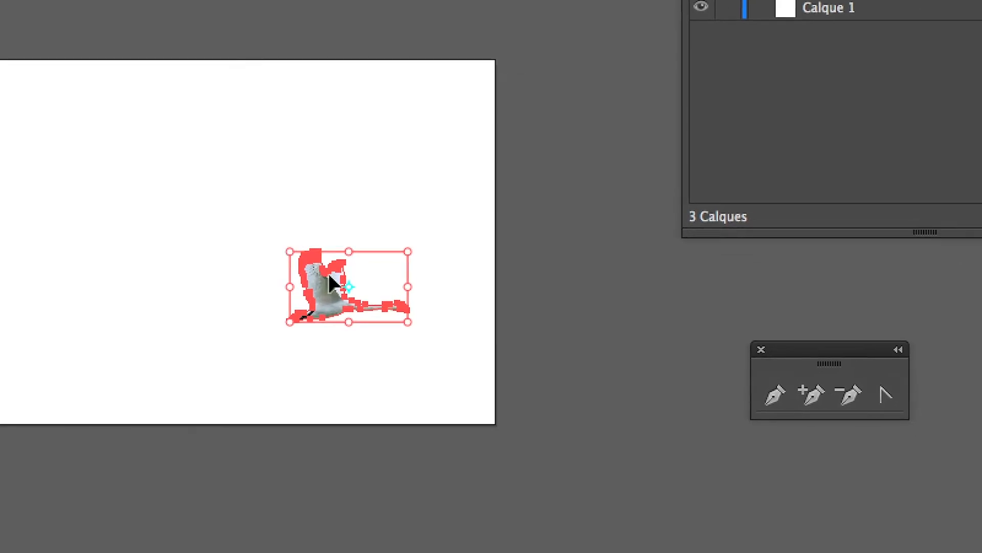
pyautogui.scroll(6, 329, 275)
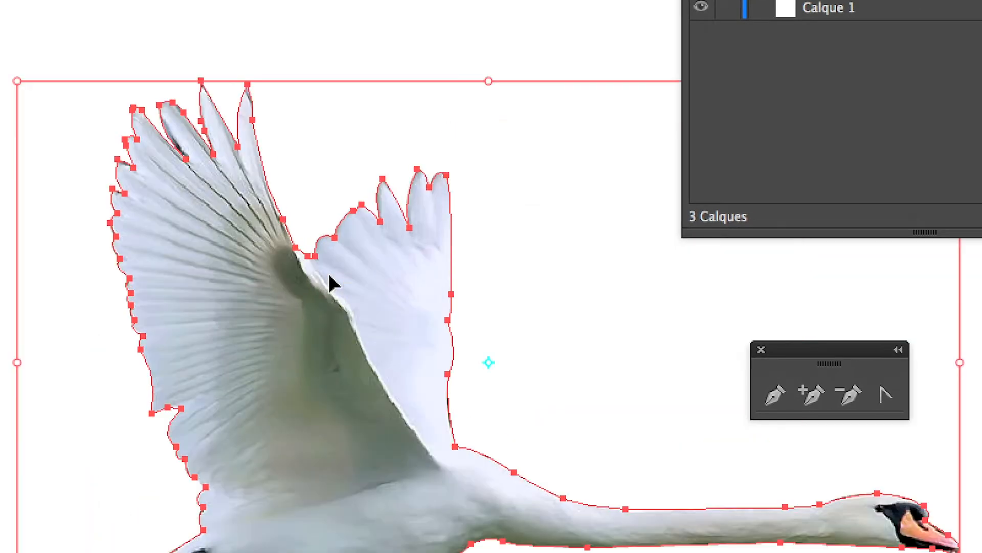
pyautogui.scroll(-3, 329, 275)
pyautogui.scroll(-3, 329, 277)
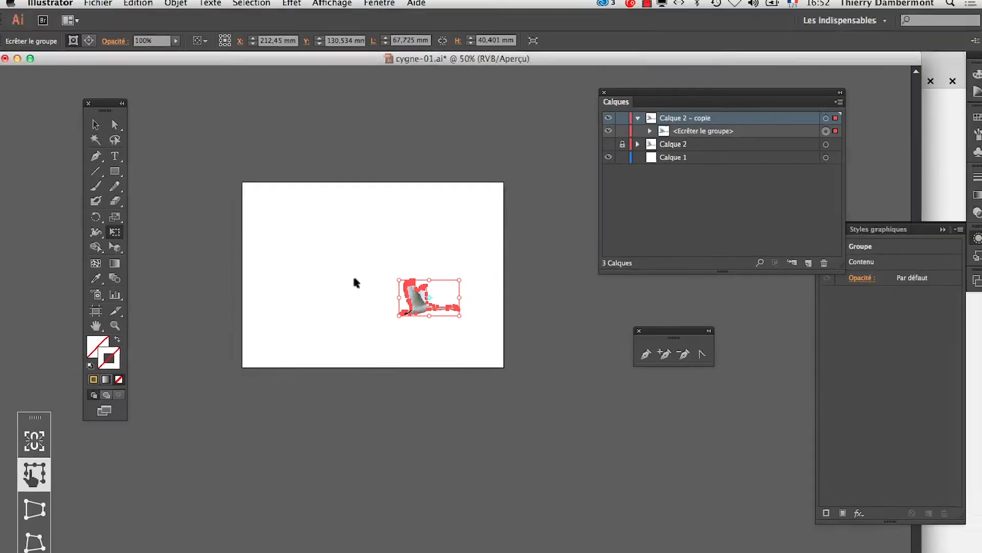
pyautogui.click(95, 124)
pyautogui.click(156, 179)
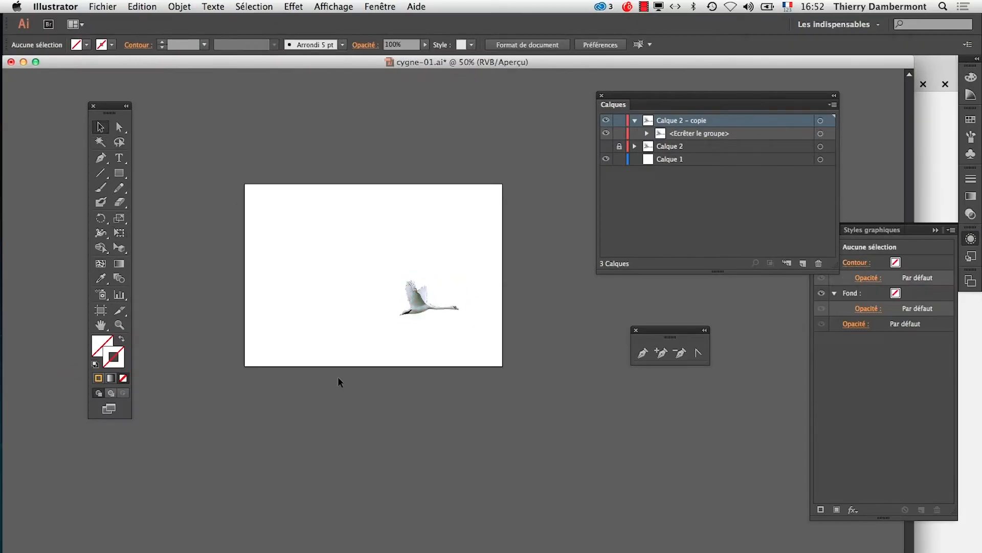
# Display the Symboles panel as a separate floating panel beside the artboard and collapse the remaining Formes panel group.
pyautogui.press('space')
pyautogui.moveTo(347, 336); pyautogui.dragTo(266, 326)
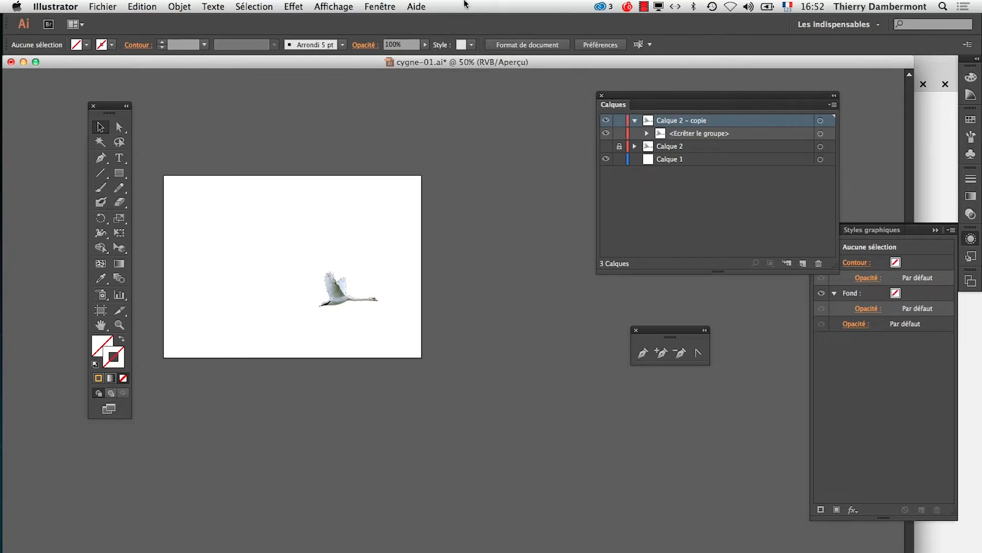
pyautogui.click(971, 136)
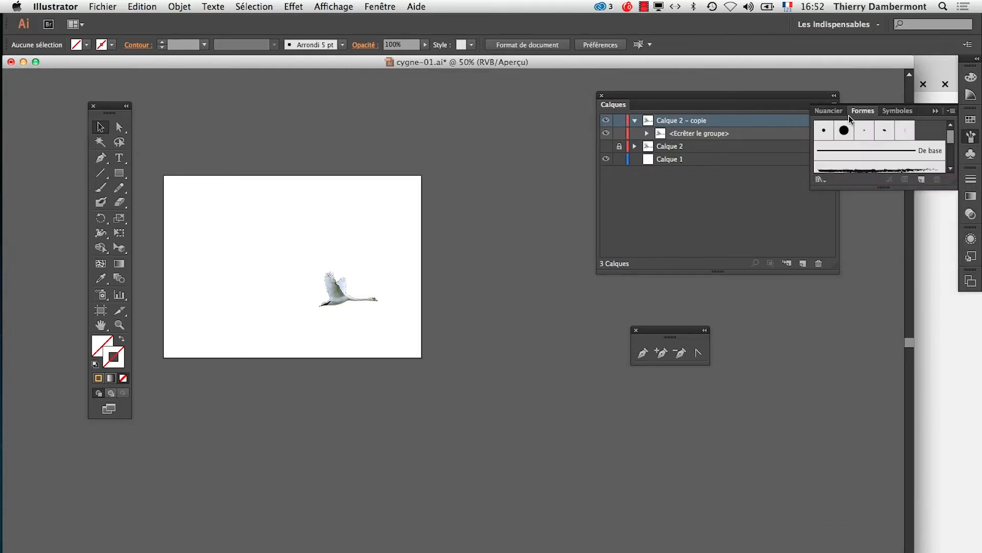
pyautogui.click(897, 111)
pyautogui.click(934, 111)
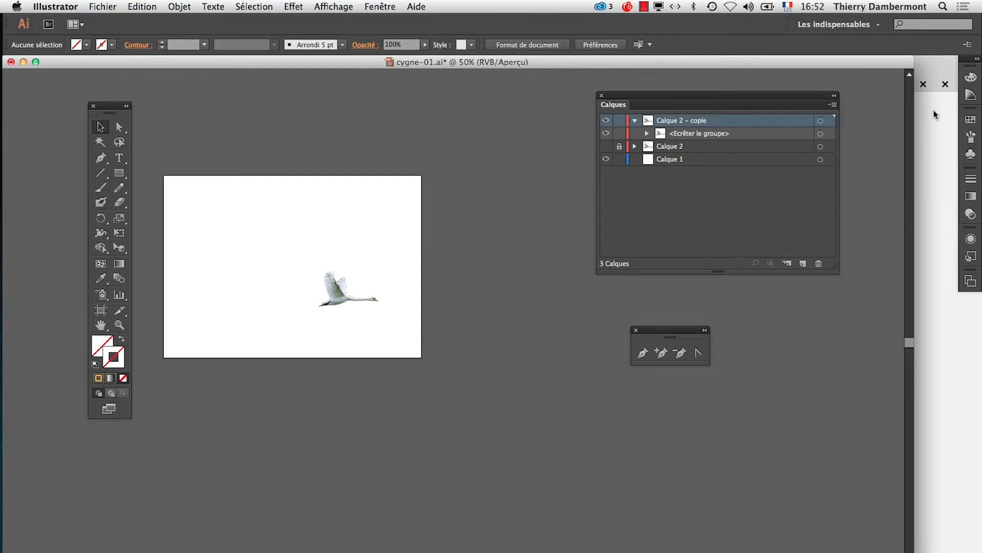
pyautogui.click(378, 6)
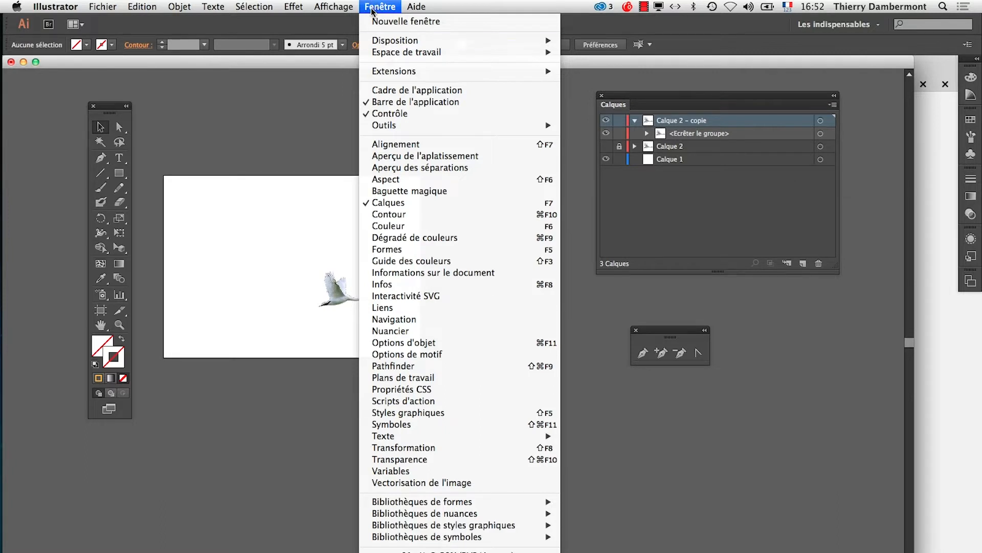
pyautogui.click(394, 424)
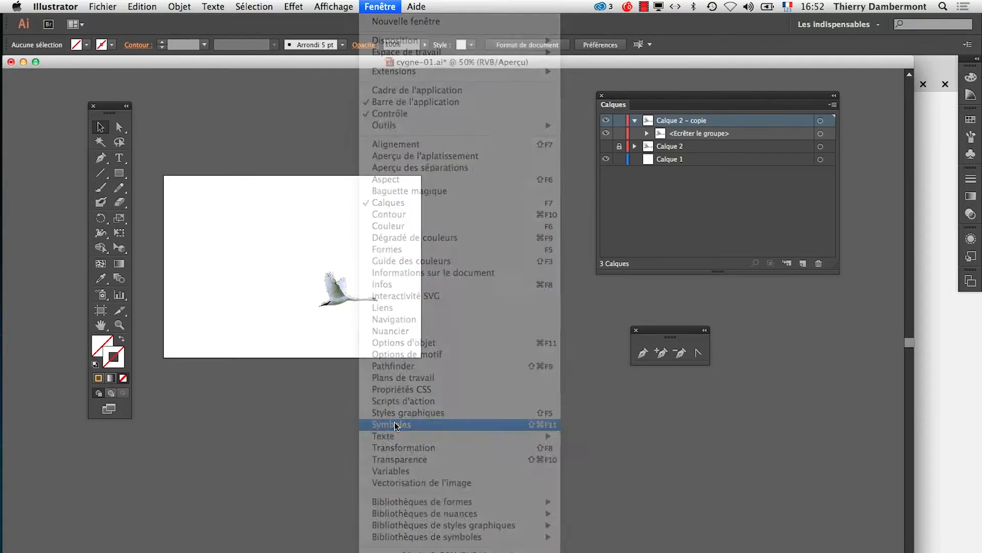
pyautogui.moveTo(903, 117); pyautogui.dragTo(439, 182)
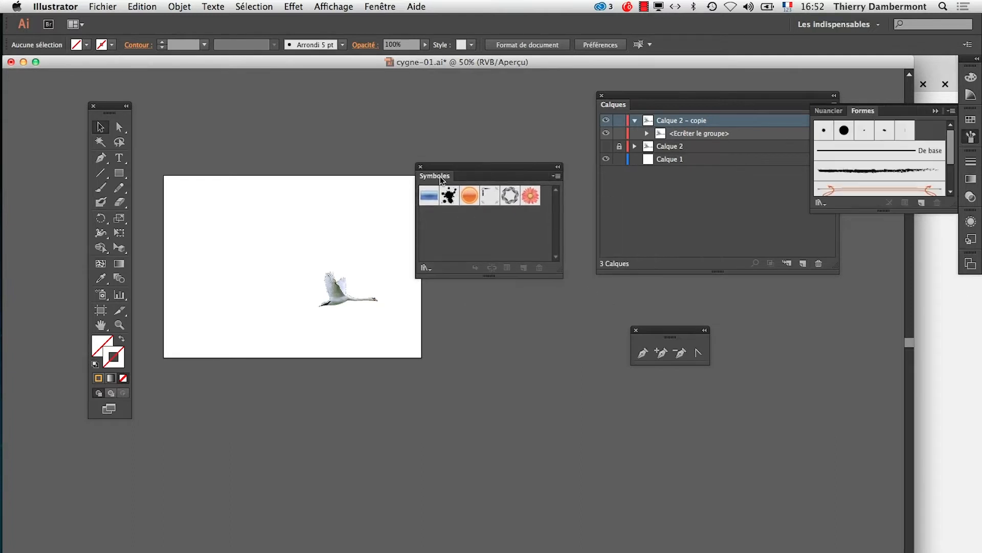
pyautogui.click(935, 111)
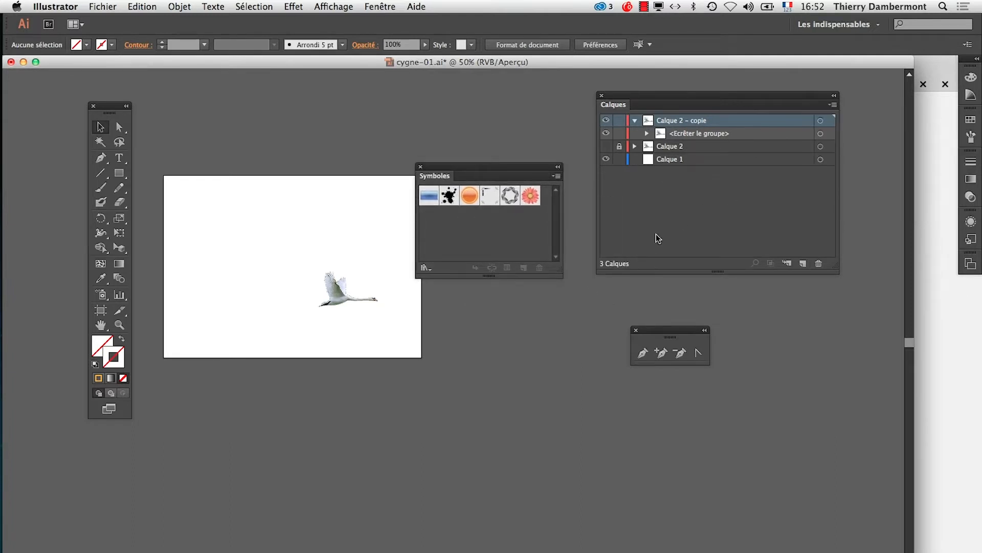
pyautogui.moveTo(460, 175); pyautogui.dragTo(435, 139)
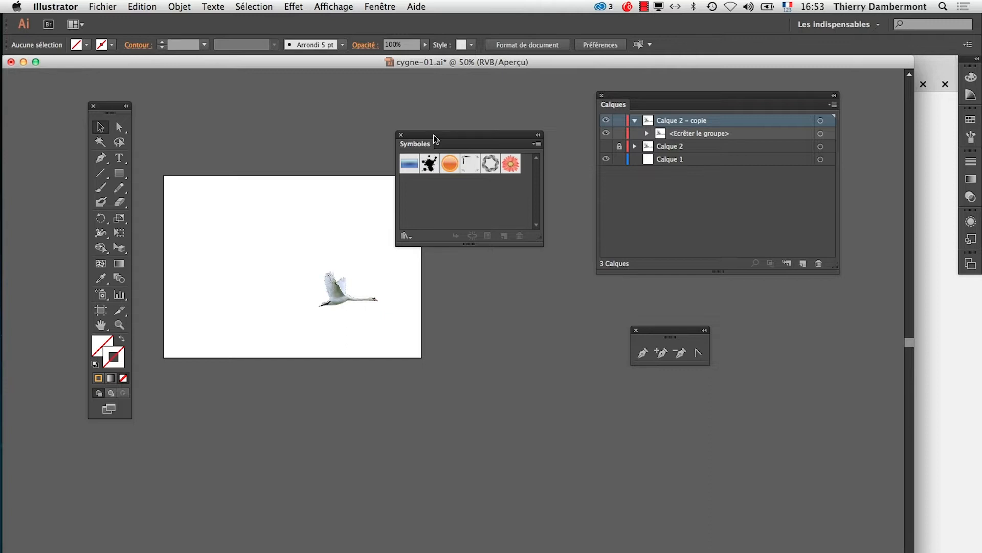
# Select the swan's whole clipping group and drop it into the Symboles panel to start a new symbol.
pyautogui.click(338, 303)
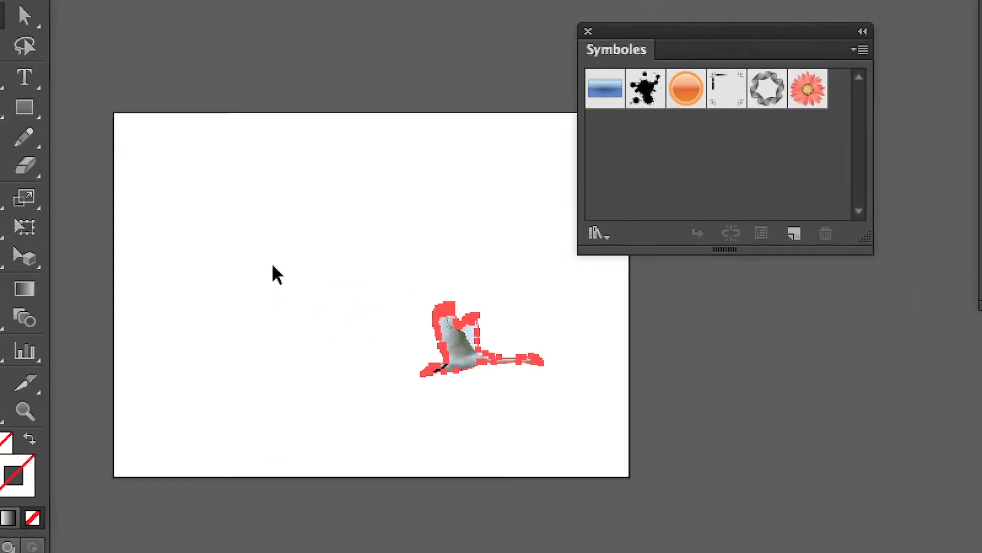
pyautogui.click(134, 198)
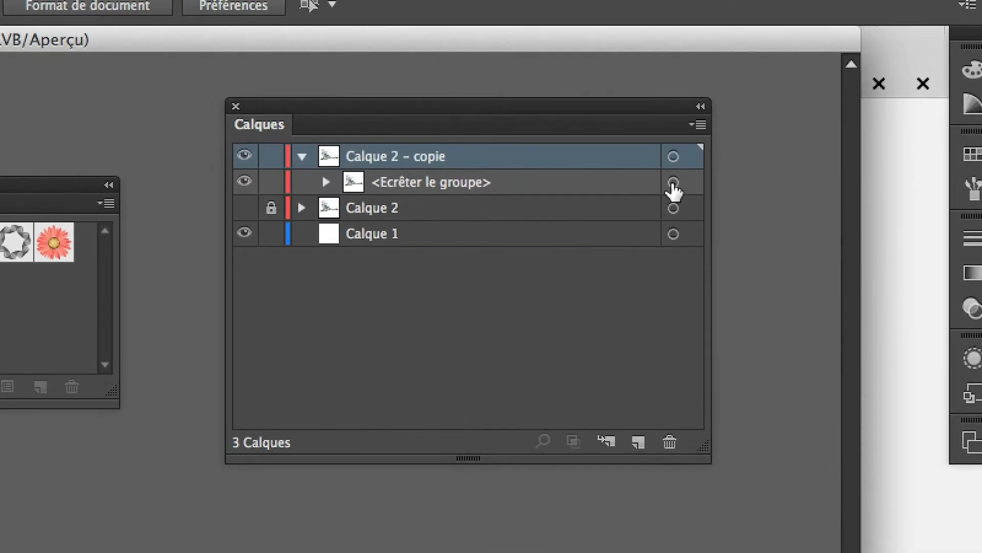
pyautogui.click(673, 183)
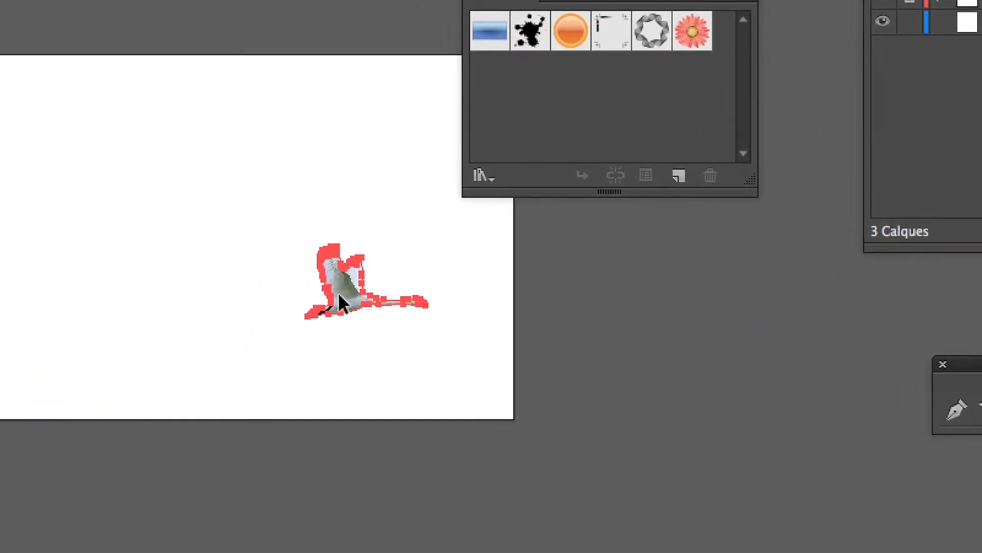
pyautogui.moveTo(342, 302); pyautogui.dragTo(548, 121)
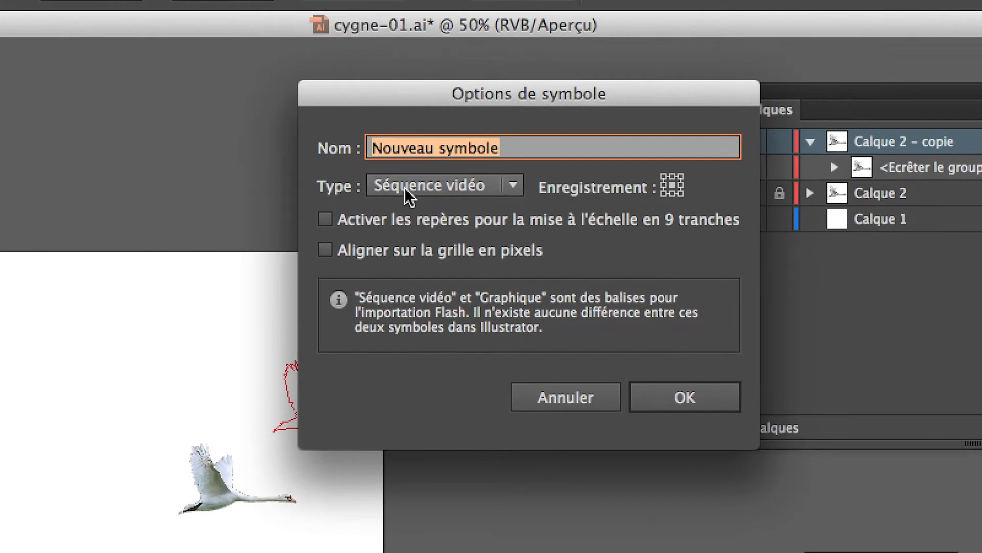
# Compare the Graphique and Séquence vidéo types for the new symbol, leaving Séquence vidéo chosen.
pyautogui.click(415, 184)
pyautogui.click(406, 207)
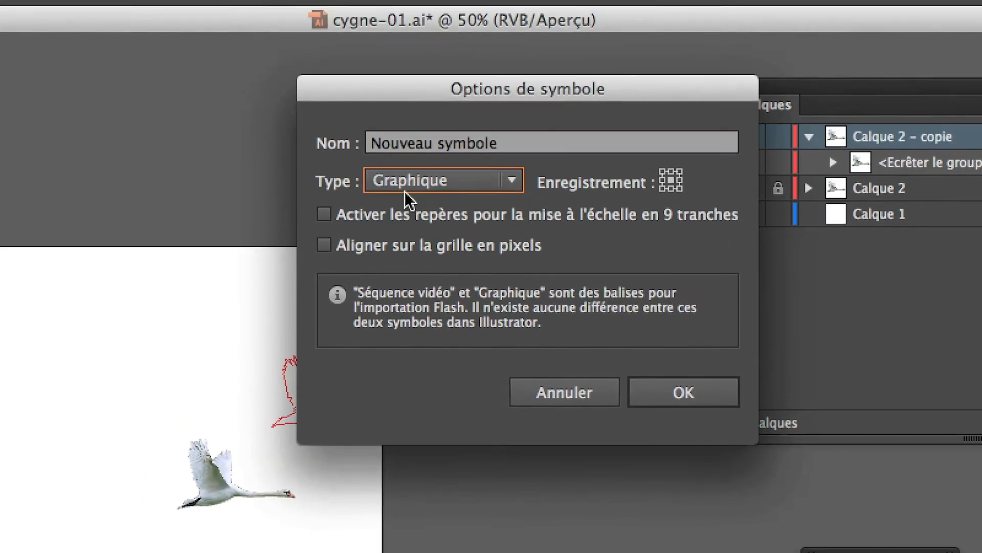
pyautogui.click(407, 152)
pyautogui.click(406, 179)
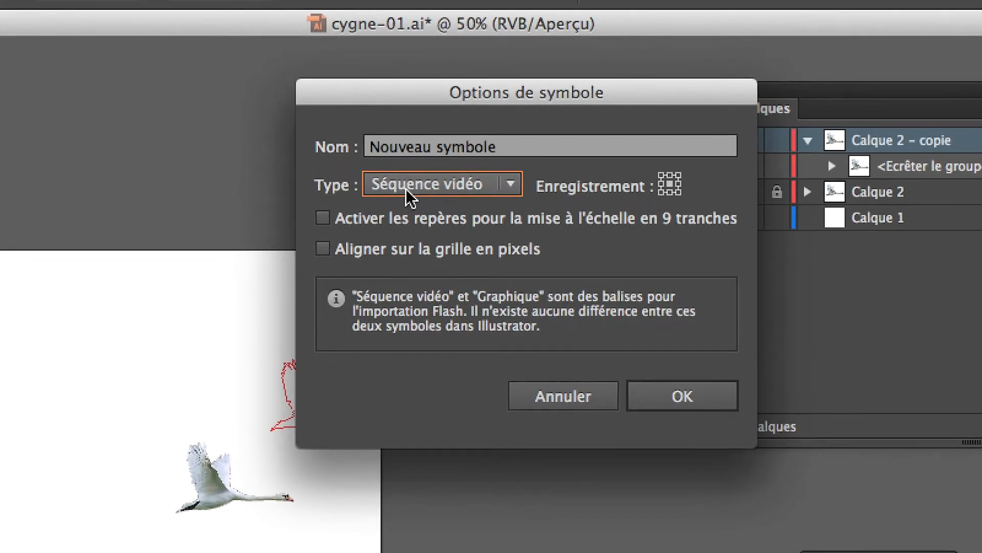
pyautogui.click(407, 189)
pyautogui.click(407, 207)
pyautogui.click(406, 174)
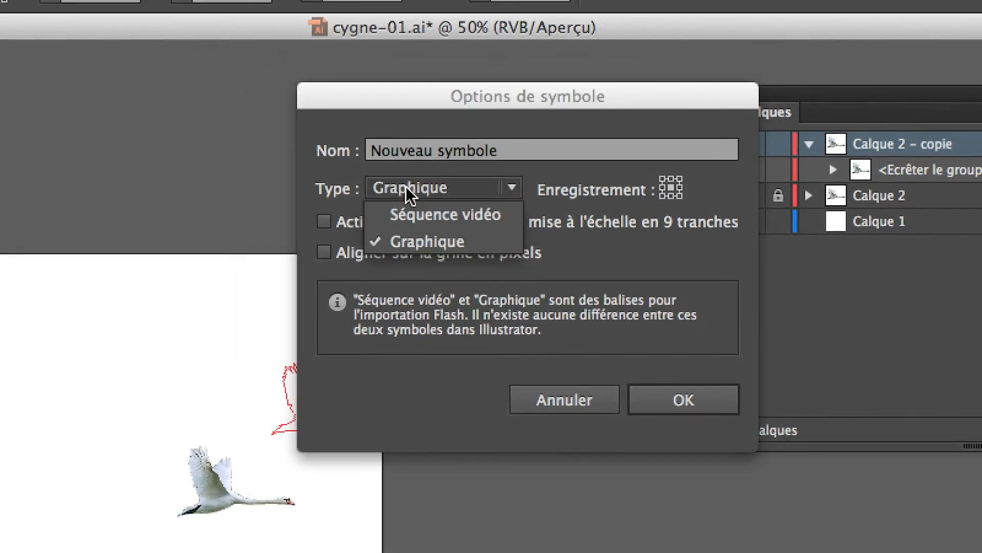
pyautogui.click(407, 197)
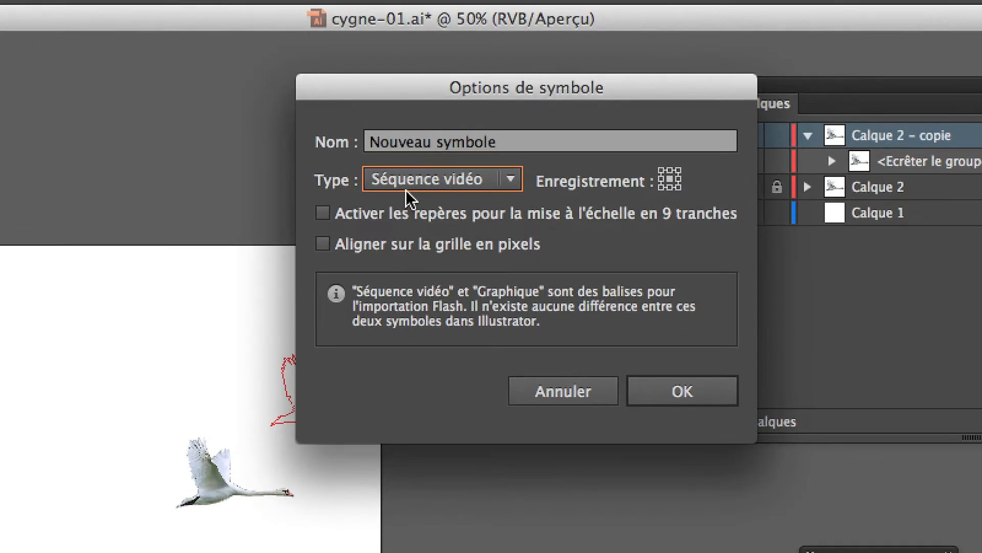
pyautogui.click(406, 188)
pyautogui.click(411, 236)
pyautogui.click(407, 187)
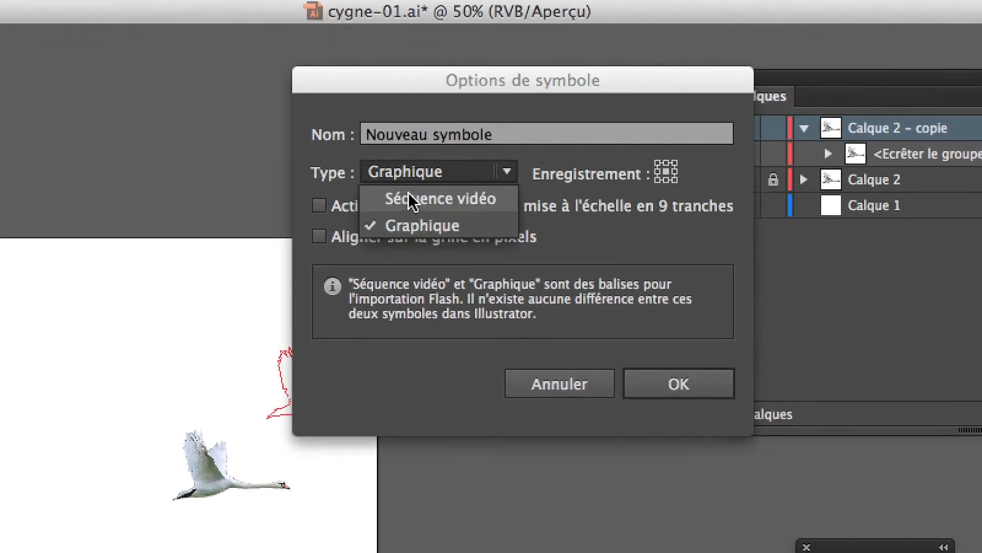
pyautogui.click(404, 202)
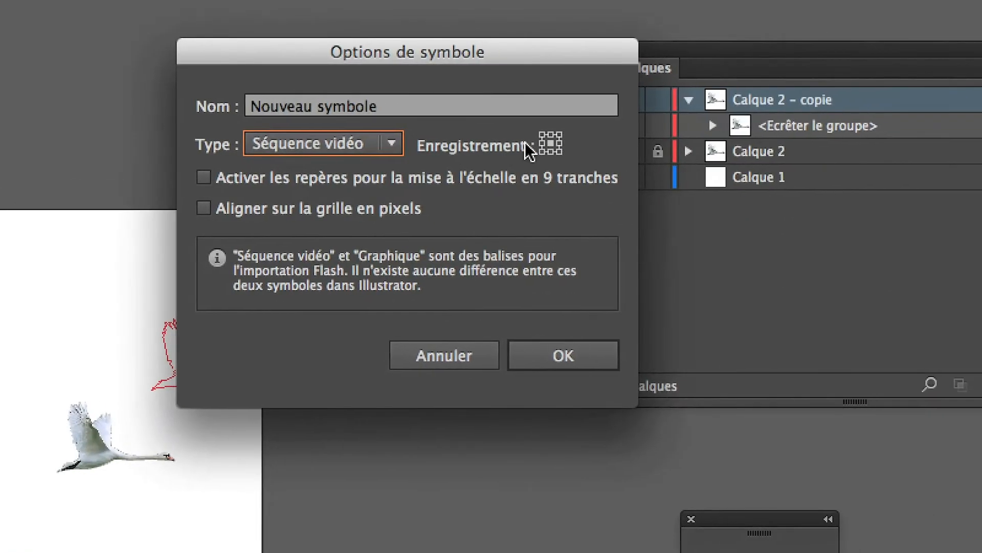
# Name the symbol cygne, try to create it from the swan group, and deselect the swan.
pyautogui.click(317, 106)
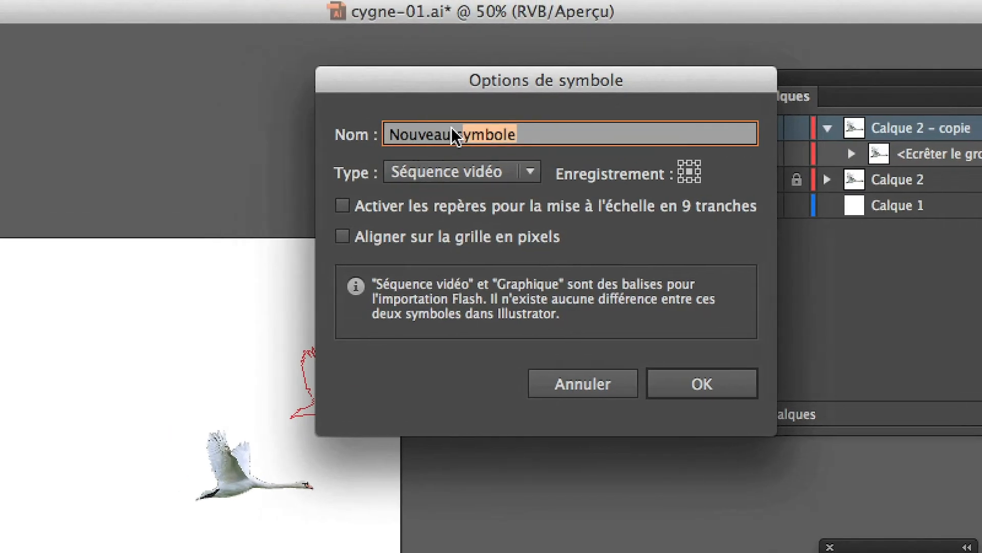
pyautogui.write('cygne')
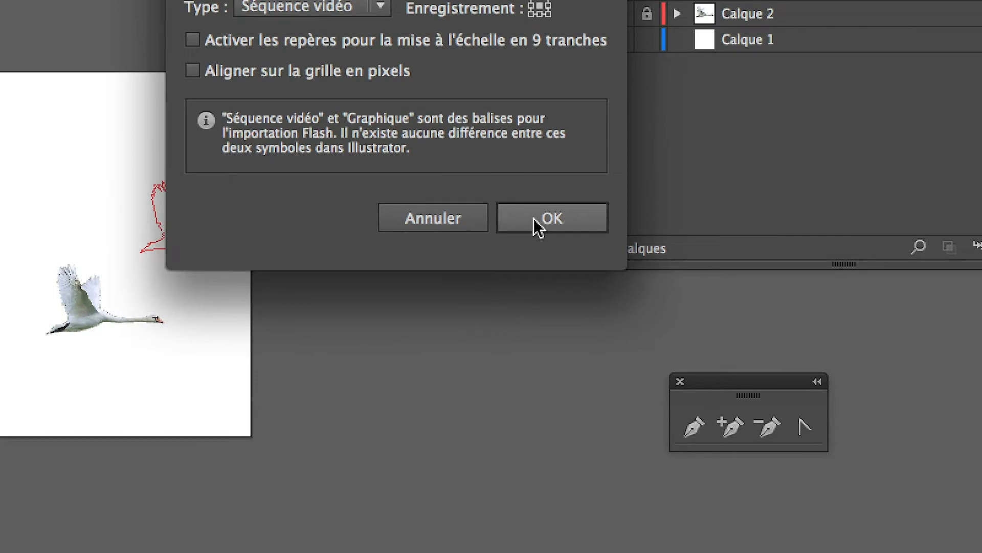
pyautogui.click(534, 218)
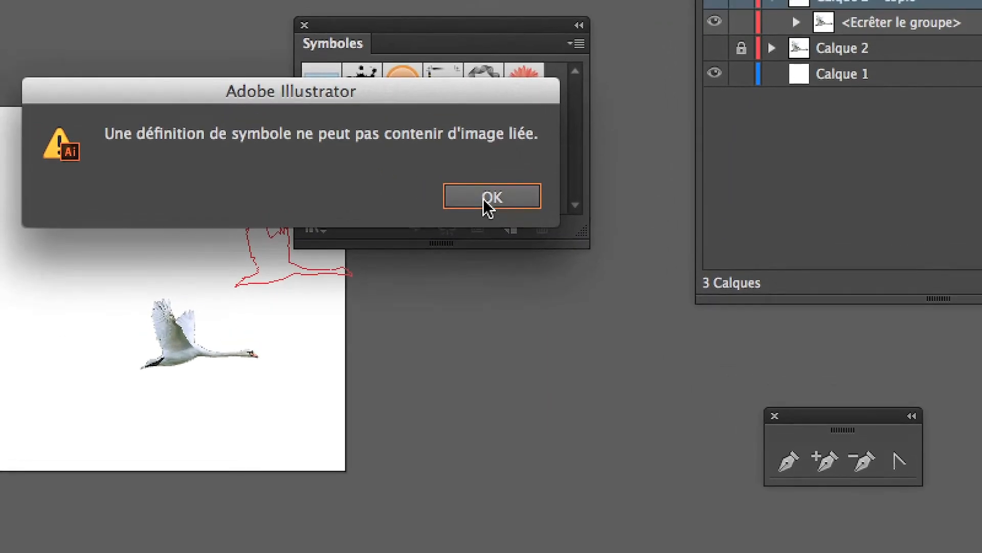
pyautogui.click(483, 198)
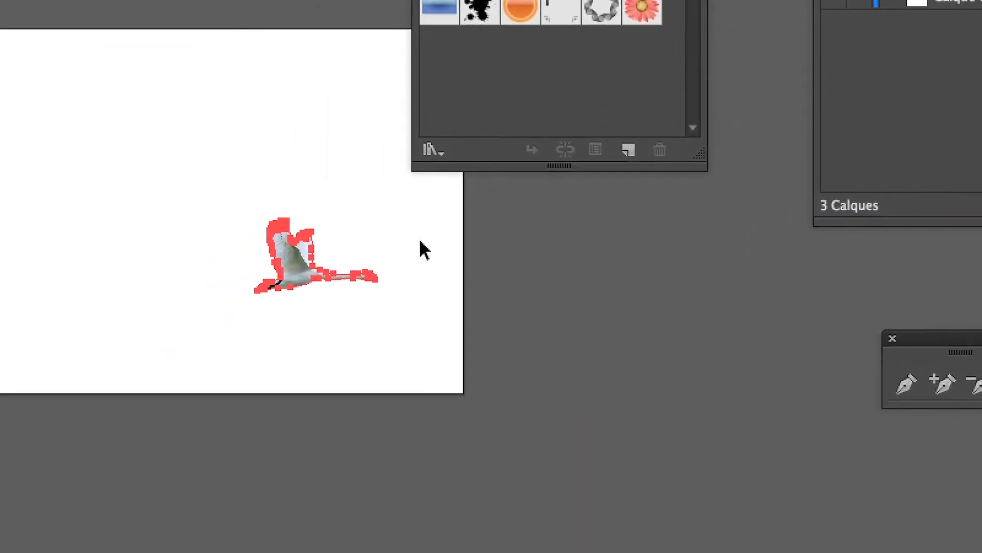
pyautogui.click(420, 241)
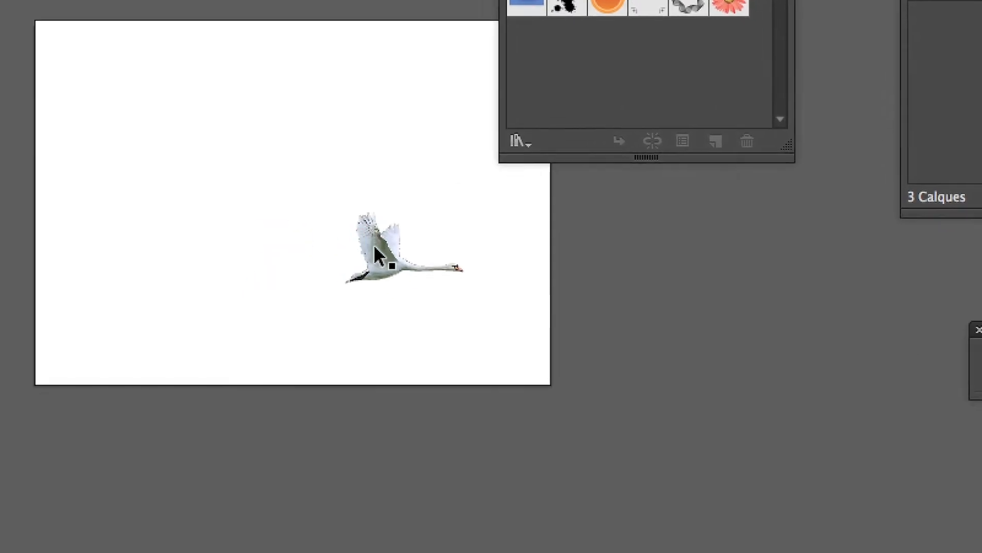
# Move the Symboles panel clear of the artboard, below the Calques panel, with the swan shown at 100%.
pyautogui.scroll(2, 288, 260)
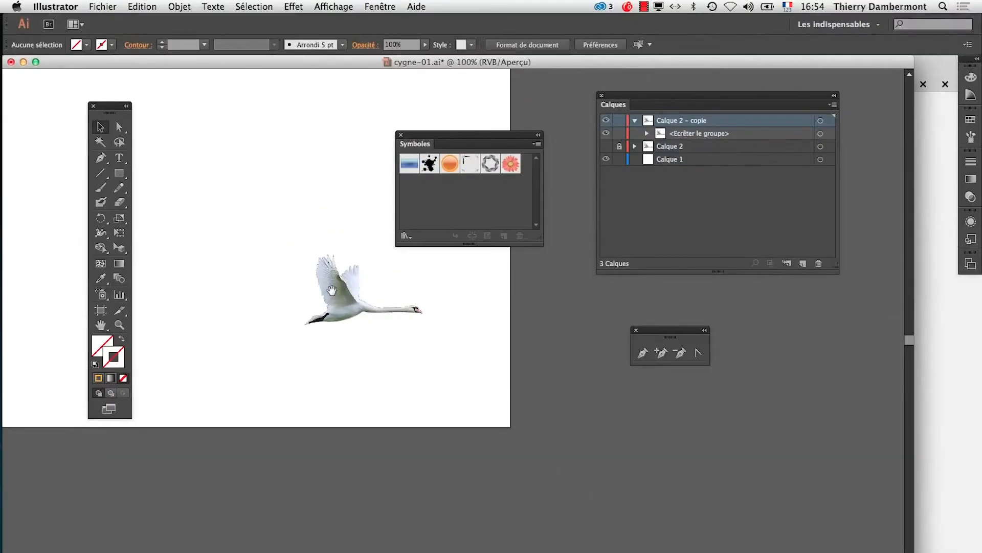
pyautogui.moveTo(373, 250); pyautogui.dragTo(233, 339)
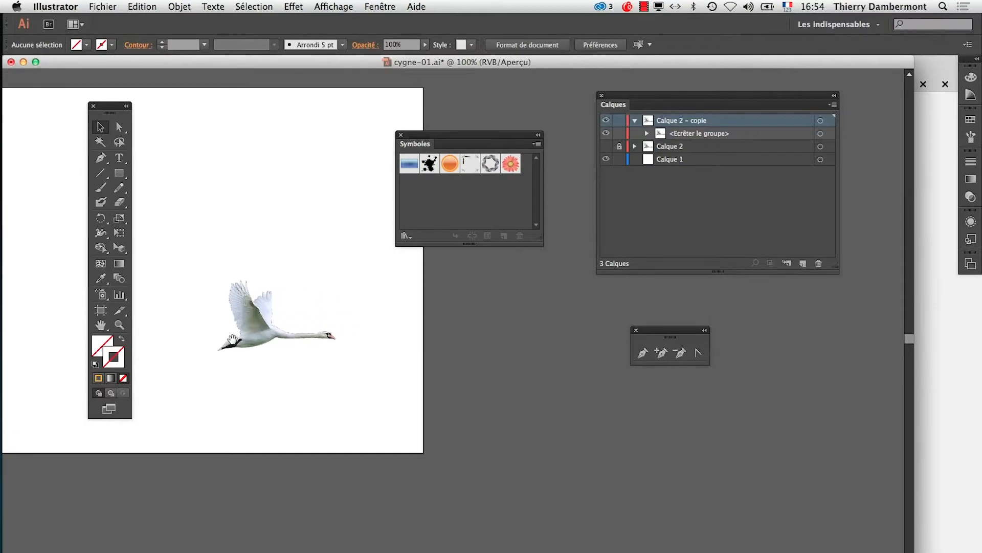
pyautogui.moveTo(420, 142); pyautogui.dragTo(822, 329)
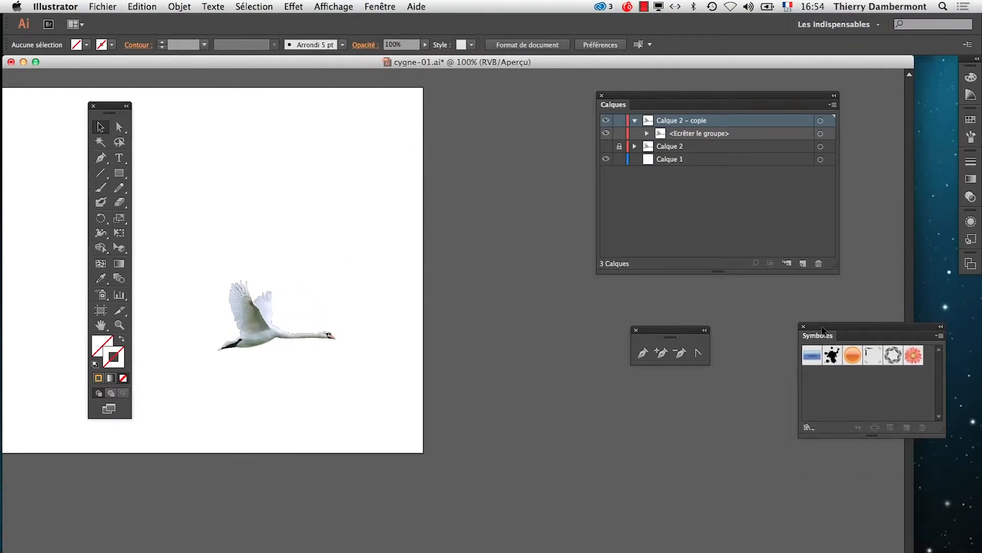
# Show the Liens panel, select the swan on the artboard, and place the panel beside it.
pyautogui.click(379, 6)
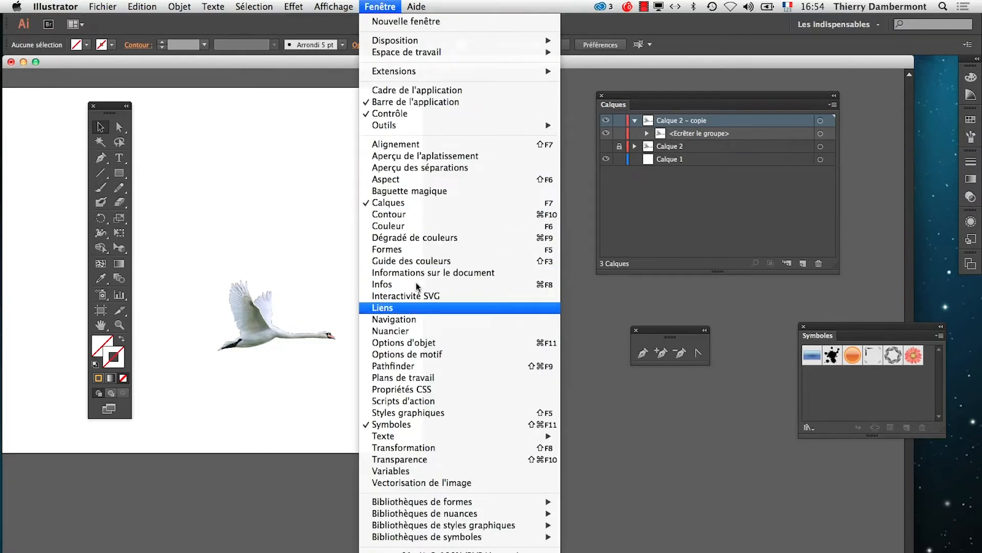
pyautogui.click(417, 309)
pyautogui.moveTo(347, 242); pyautogui.dragTo(447, 125)
pyautogui.moveTo(506, 210); pyautogui.dragTo(595, 301)
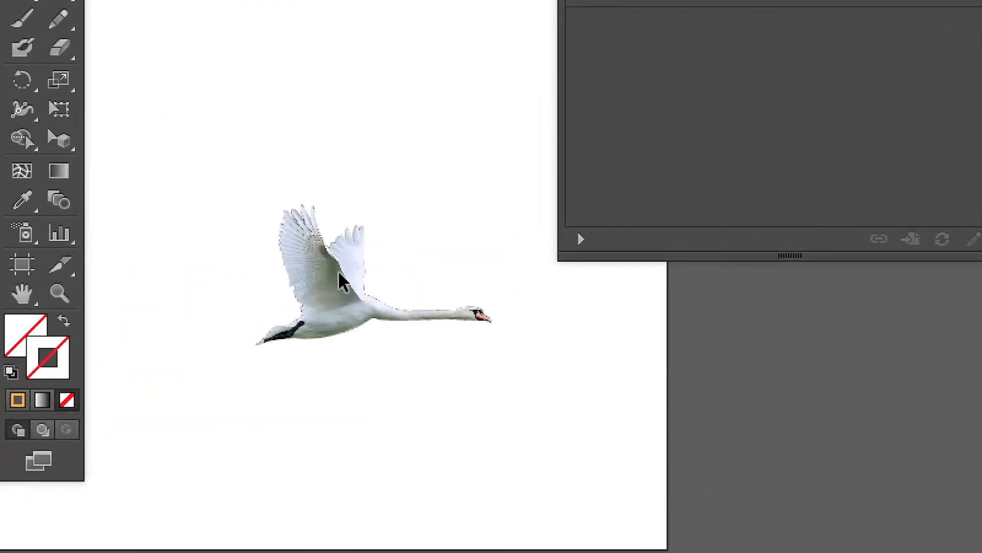
pyautogui.click(344, 276)
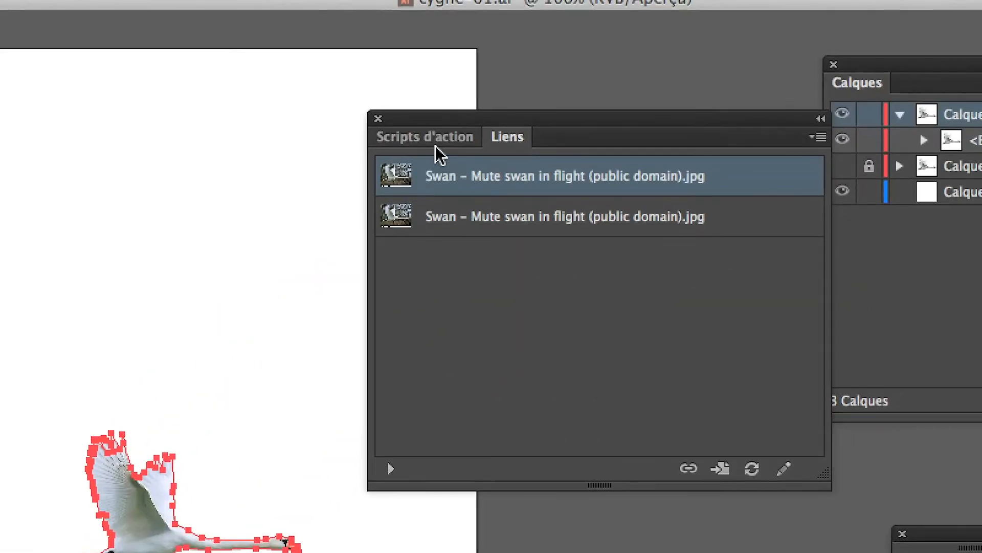
pyautogui.moveTo(440, 116); pyautogui.dragTo(376, 443)
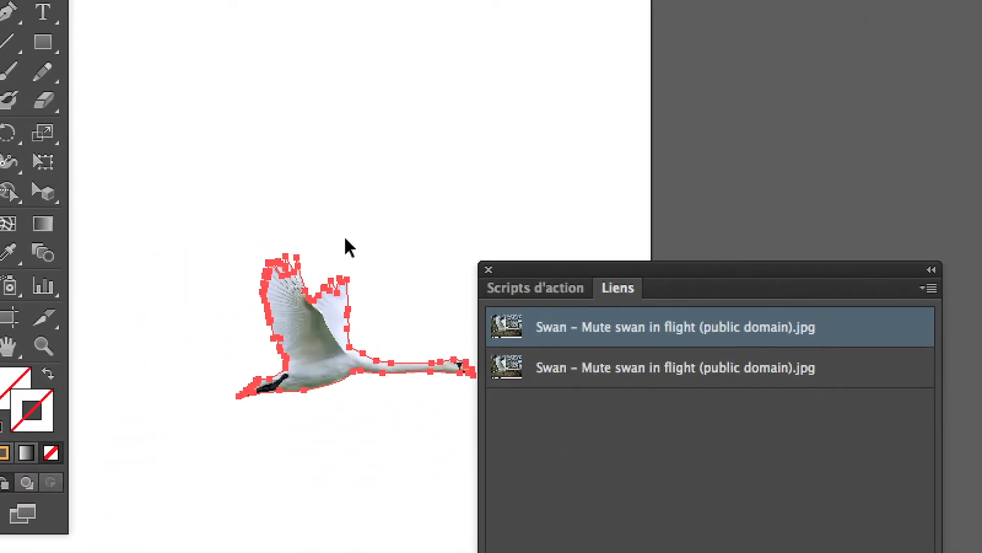
# Embed the swan group's linked image, Swan - Mute swan in flight (public domain).jpg, in the document and deselect it.
pyautogui.click(168, 412)
pyautogui.click(345, 270)
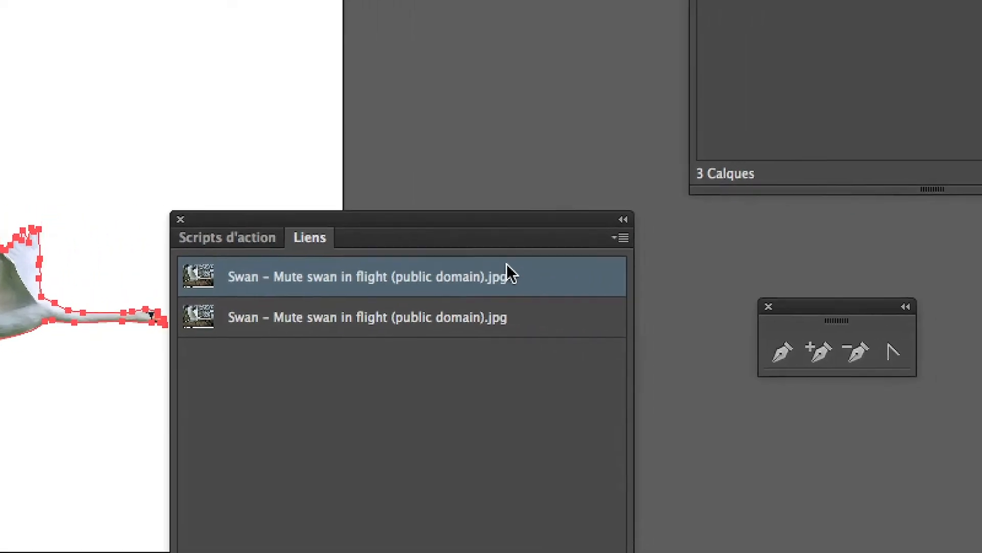
pyautogui.click(621, 237)
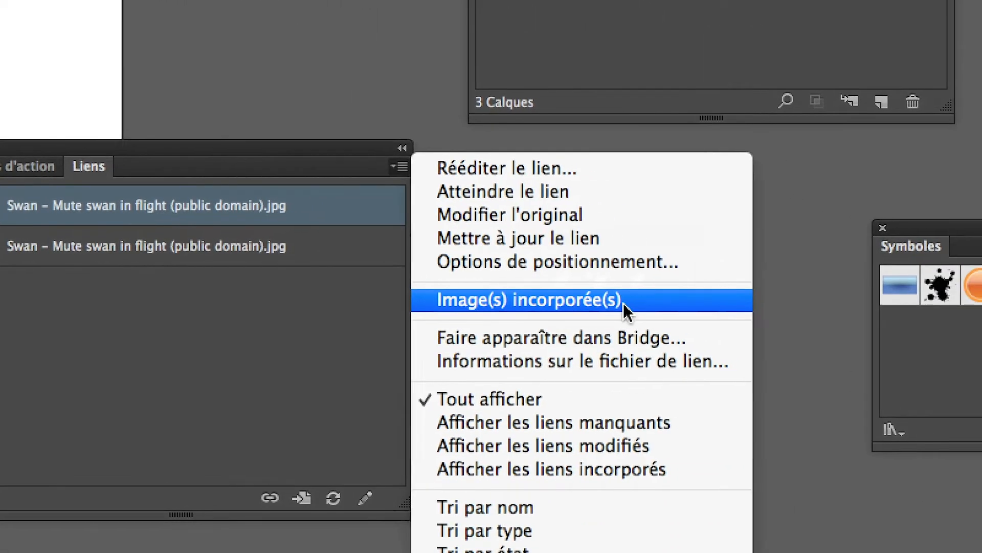
pyautogui.click(700, 375)
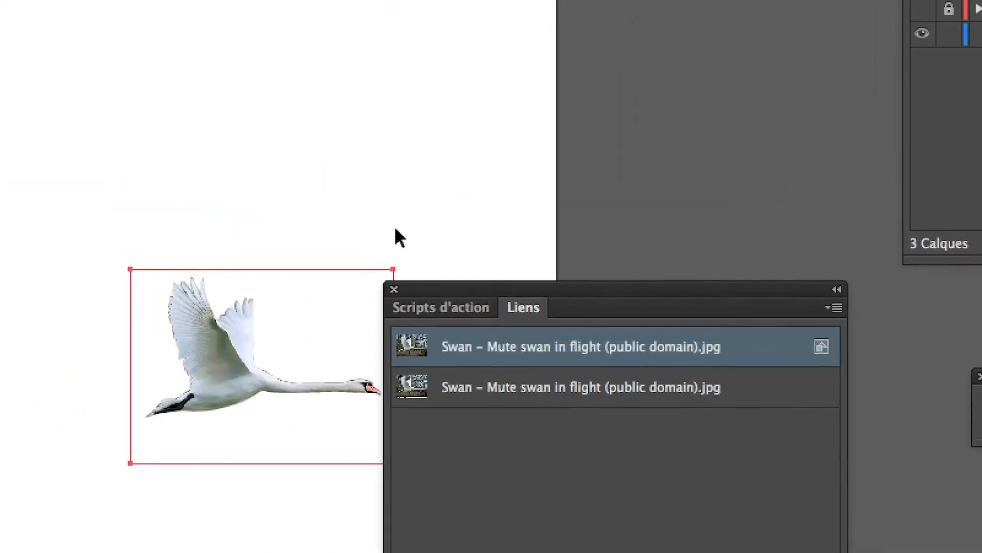
pyautogui.click(395, 229)
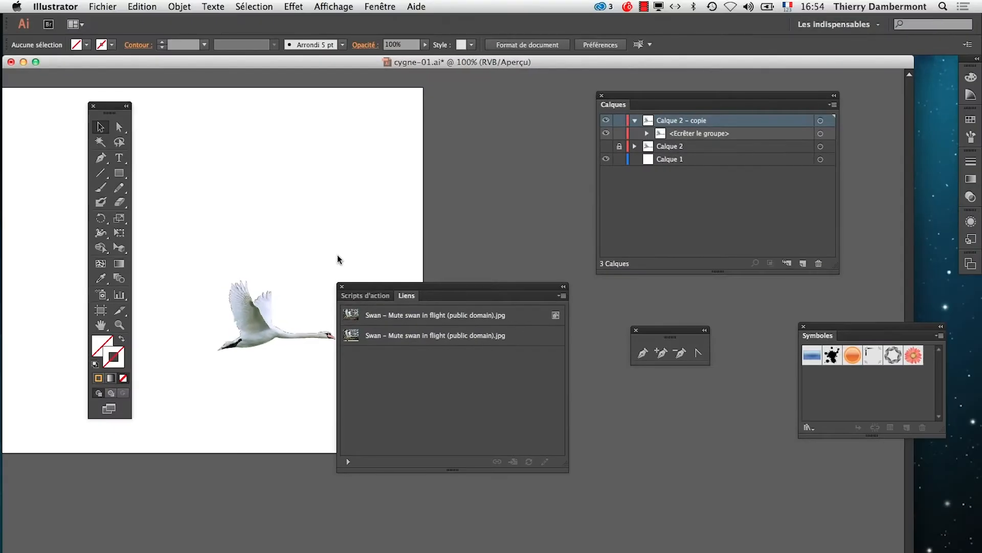
# Inspect the swan's cutout edges up close against the transparency grid, and hide the grid again.
pyautogui.click(321, 6)
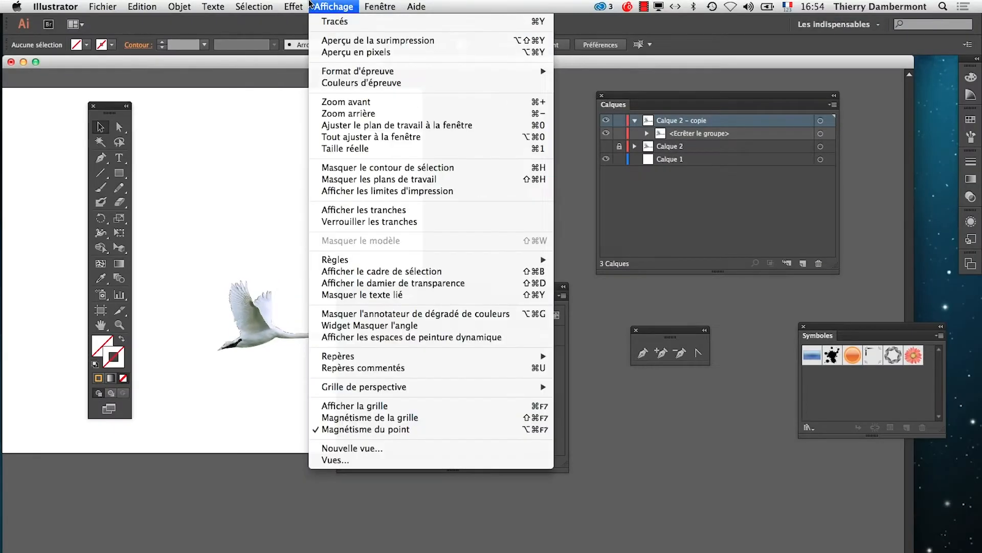
pyautogui.click(403, 283)
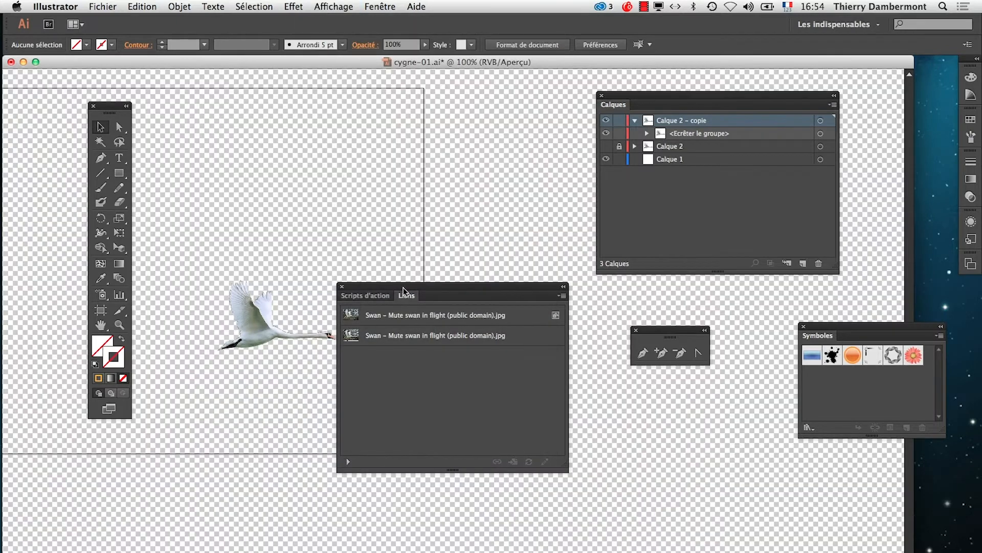
pyautogui.moveTo(400, 287); pyautogui.dragTo(462, 316)
pyautogui.scroll(5, 242, 328)
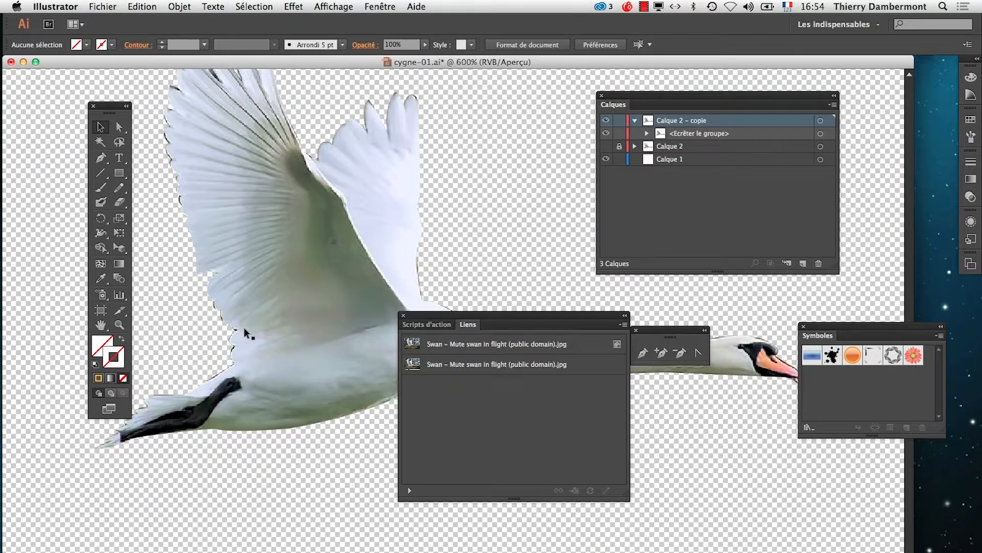
pyautogui.scroll(-5, 243, 327)
pyautogui.click(333, 6)
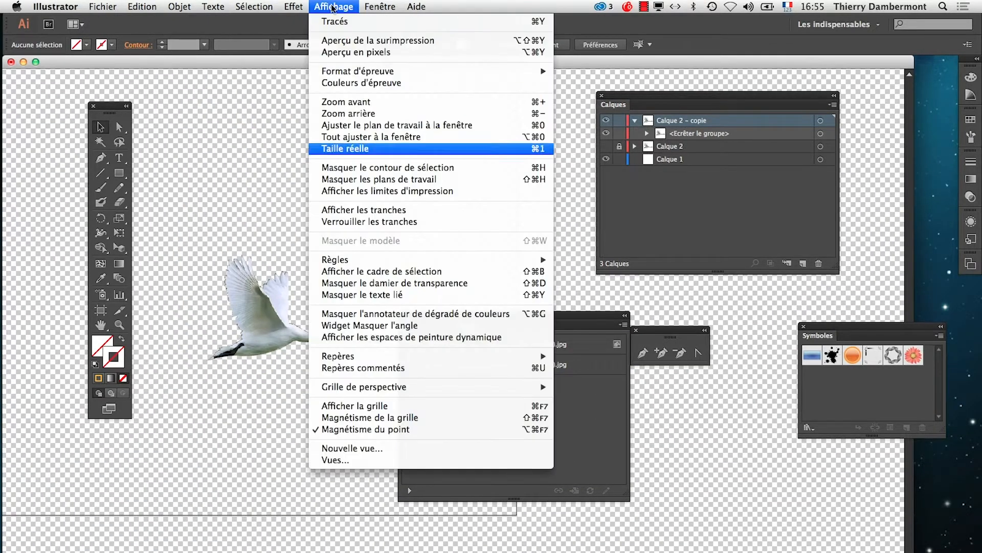
pyautogui.click(439, 283)
# Create a Séquence vidéo symbol named cygne from the swan's clipping group, and undo its creation.
pyautogui.moveTo(490, 325); pyautogui.dragTo(492, 414)
pyautogui.click(283, 341)
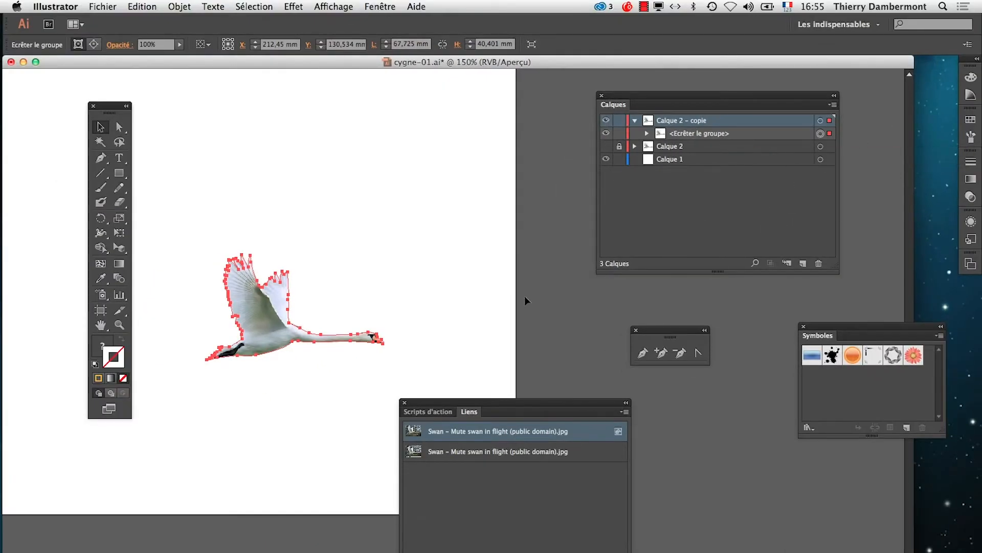
pyautogui.moveTo(282, 333); pyautogui.dragTo(656, 343)
pyautogui.moveTo(871, 385); pyautogui.dragTo(868, 389)
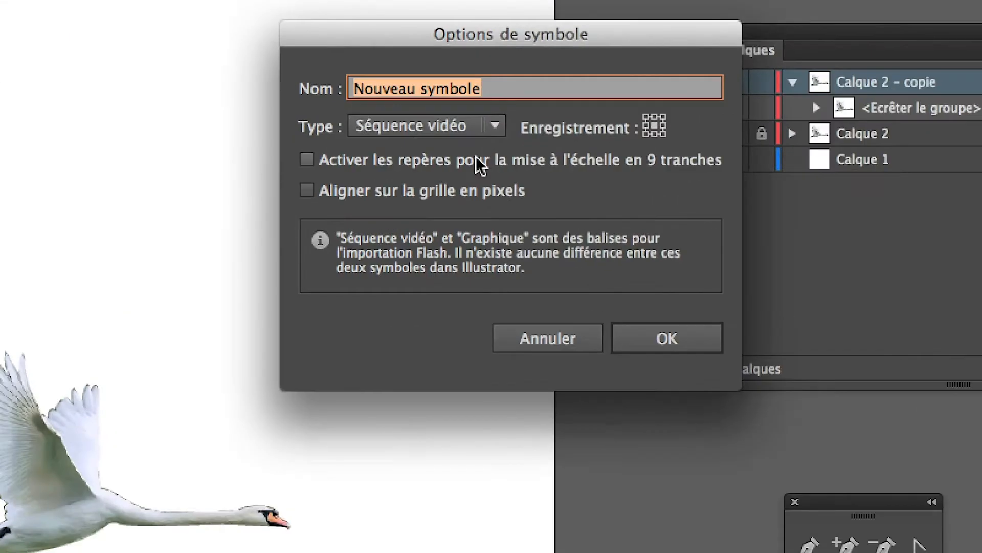
pyautogui.write('cygne')
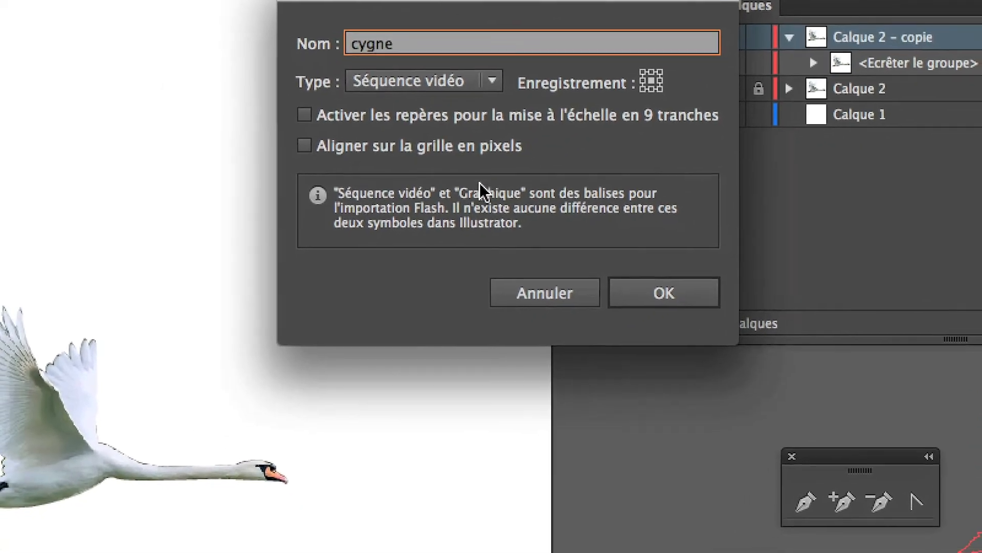
pyautogui.click(651, 311)
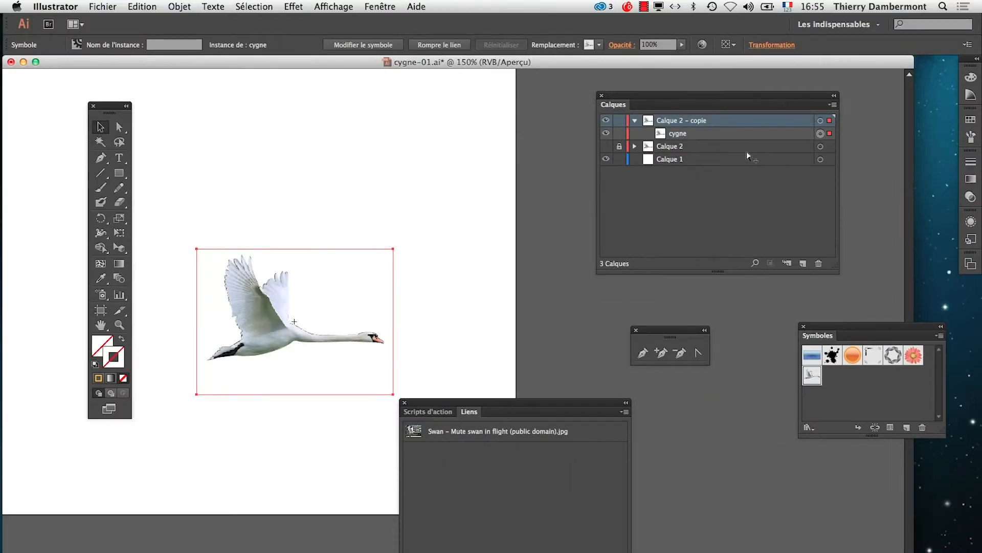
pyautogui.press('super+z')
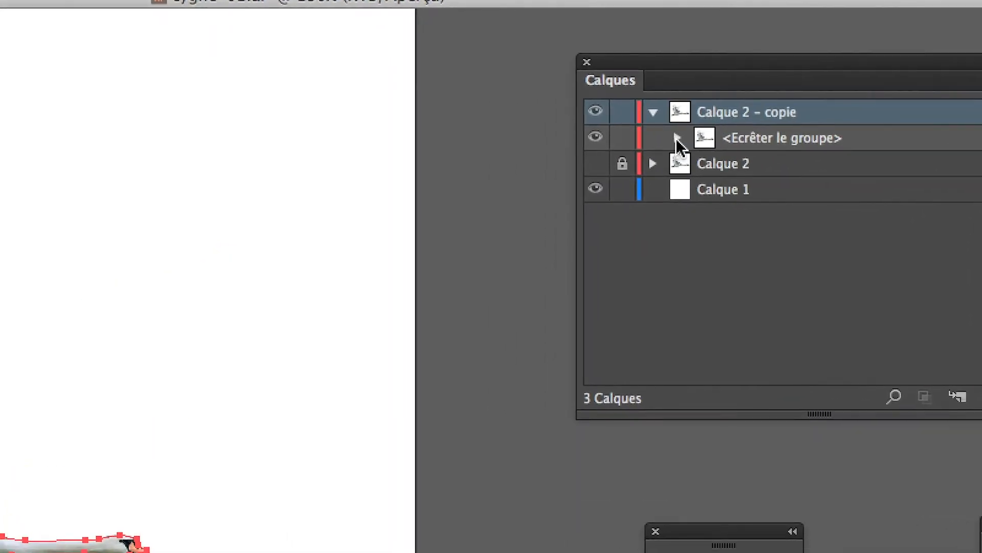
# Examine the swan's clipping group in the layers, targeting its image and the whole group, and leave its contents expanded.
pyautogui.click(548, 116)
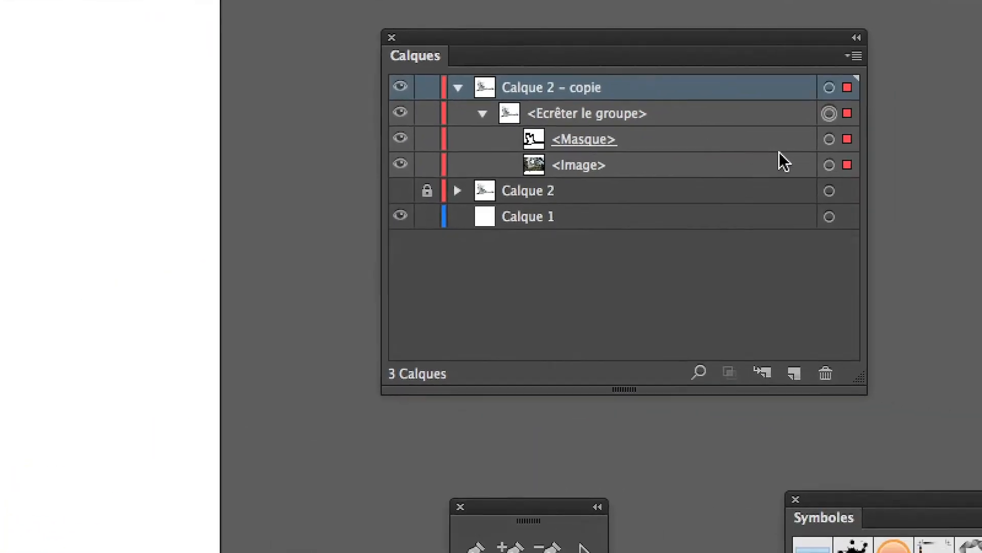
pyautogui.click(797, 147)
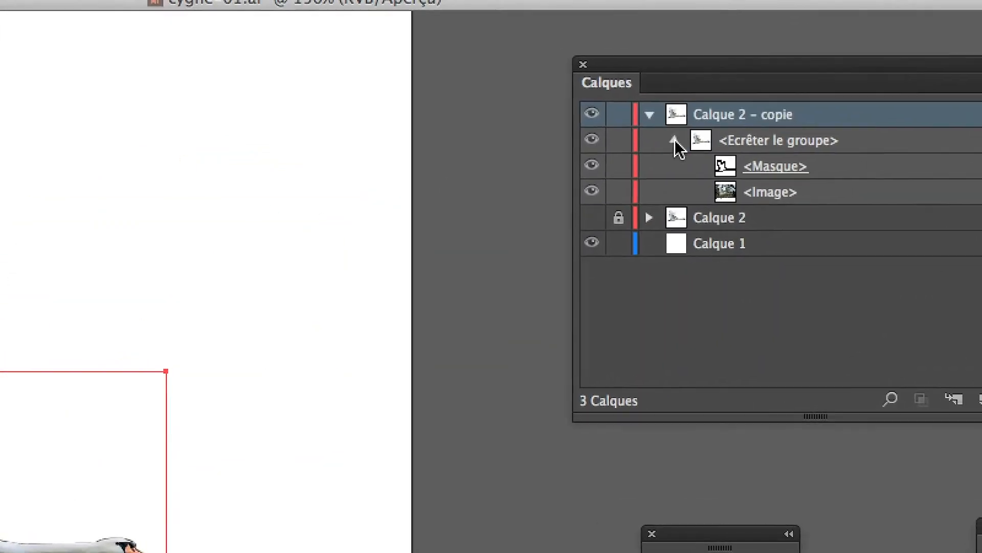
pyautogui.click(634, 109)
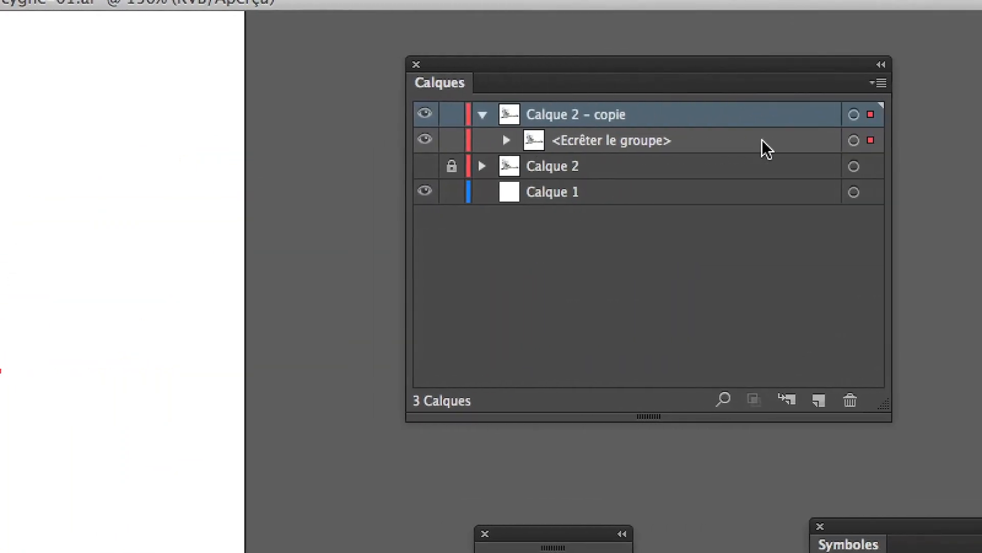
pyautogui.click(853, 140)
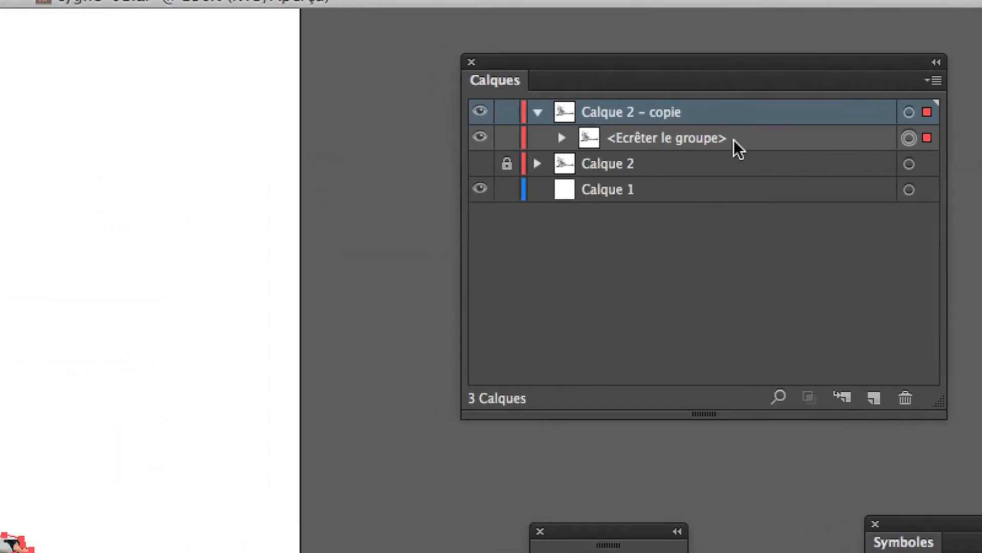
pyautogui.click(561, 138)
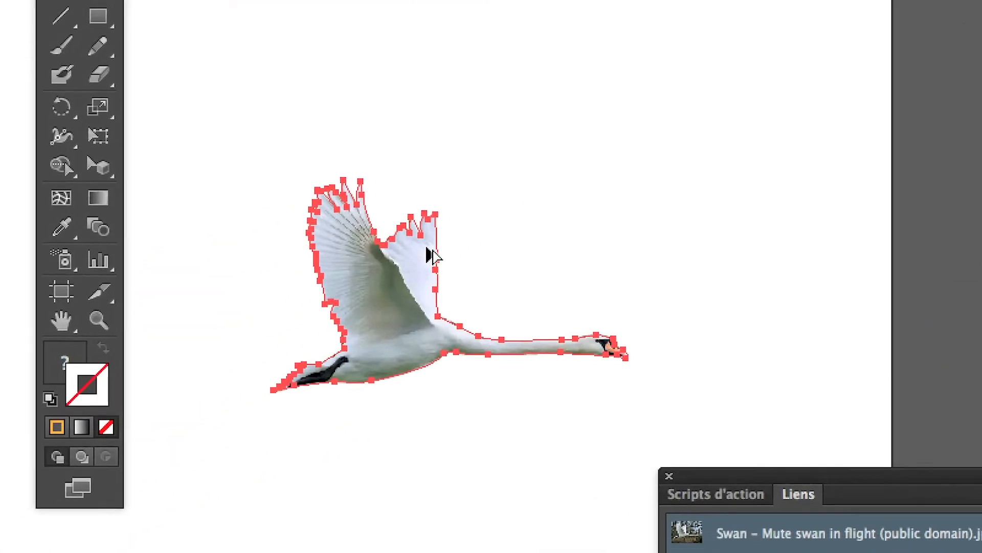
# Select the swan's mask path at the rear wing and give it a dark blue stroke from the Nuancier swatches.
pyautogui.scroll(4, 348, 295)
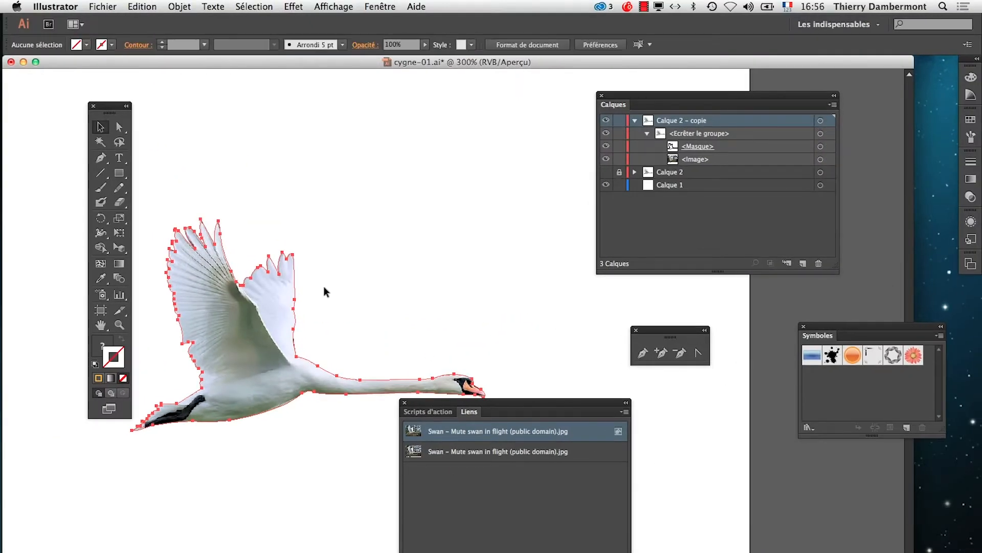
pyautogui.click(208, 215)
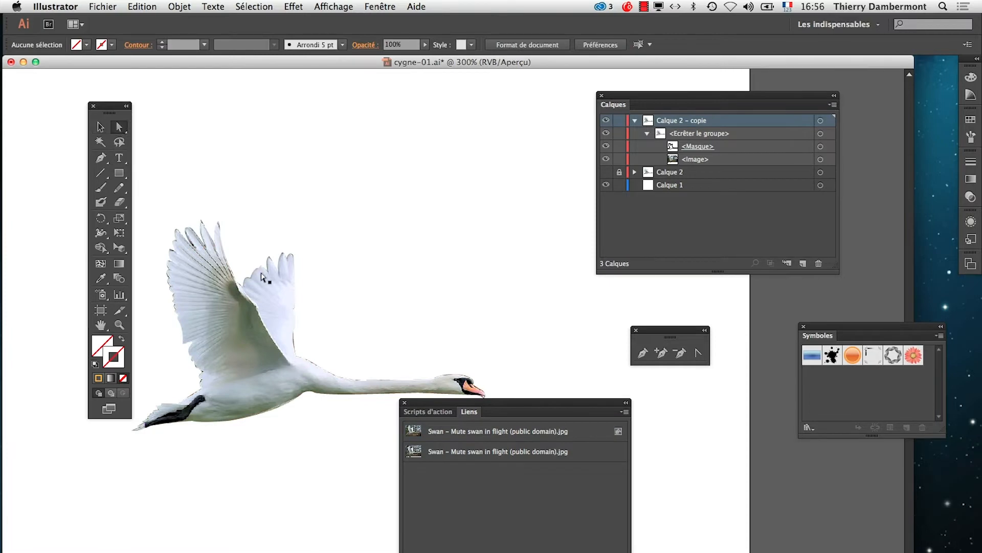
pyautogui.click(295, 300)
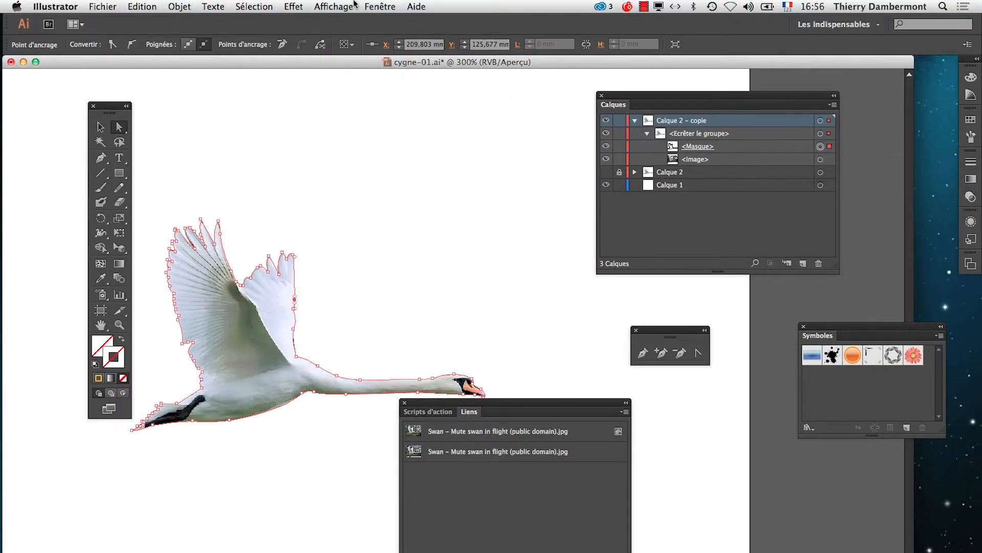
pyautogui.click(379, 6)
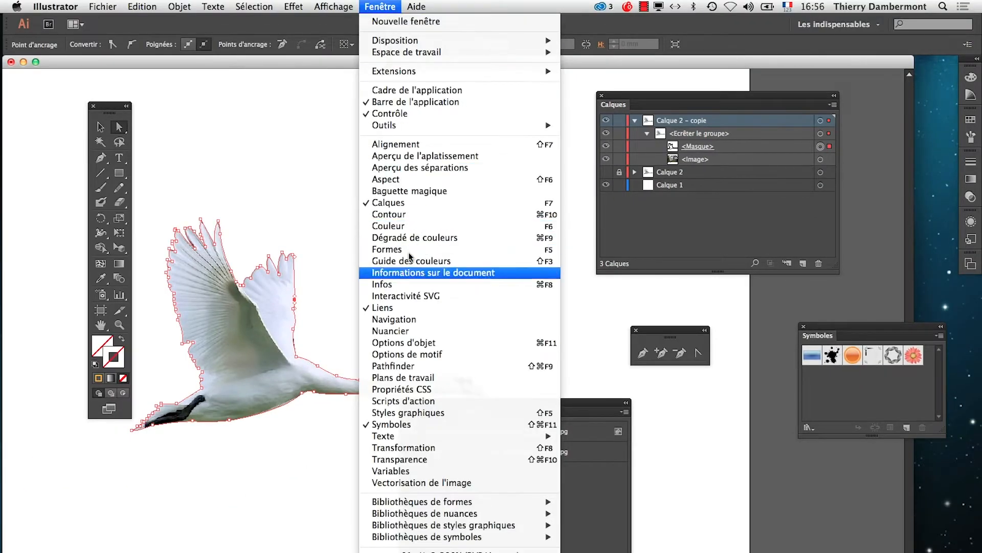
pyautogui.click(409, 330)
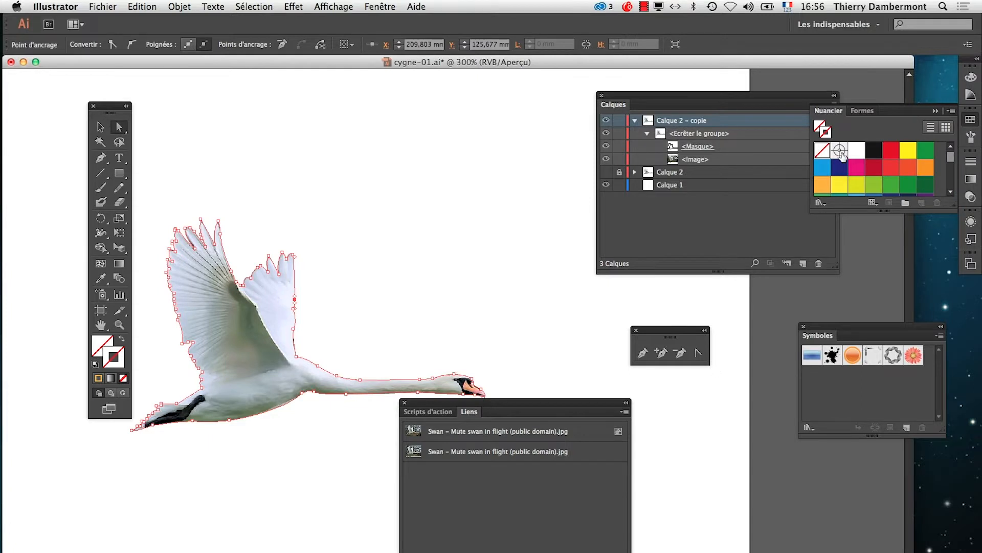
pyautogui.moveTo(826, 110); pyautogui.dragTo(416, 114)
pyautogui.click(426, 176)
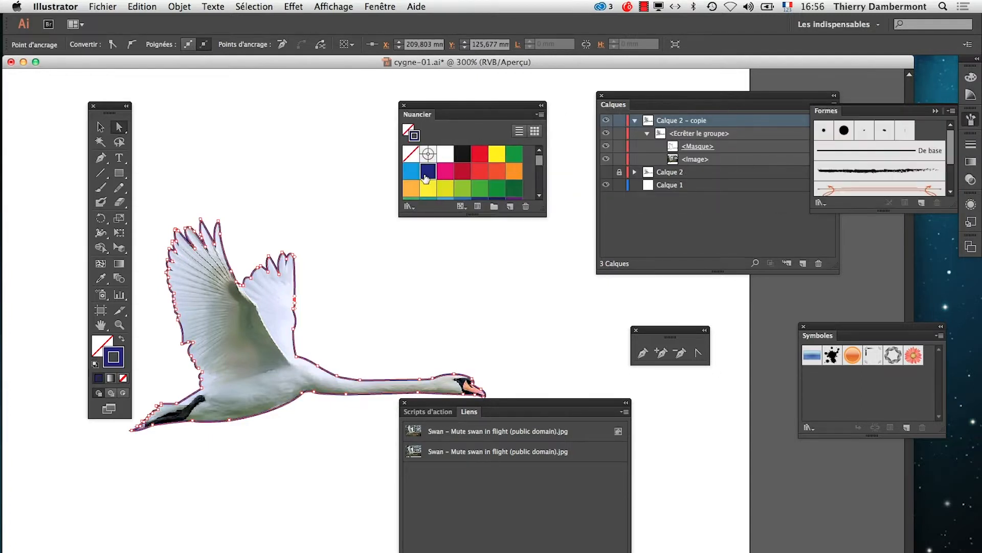
pyautogui.click(414, 290)
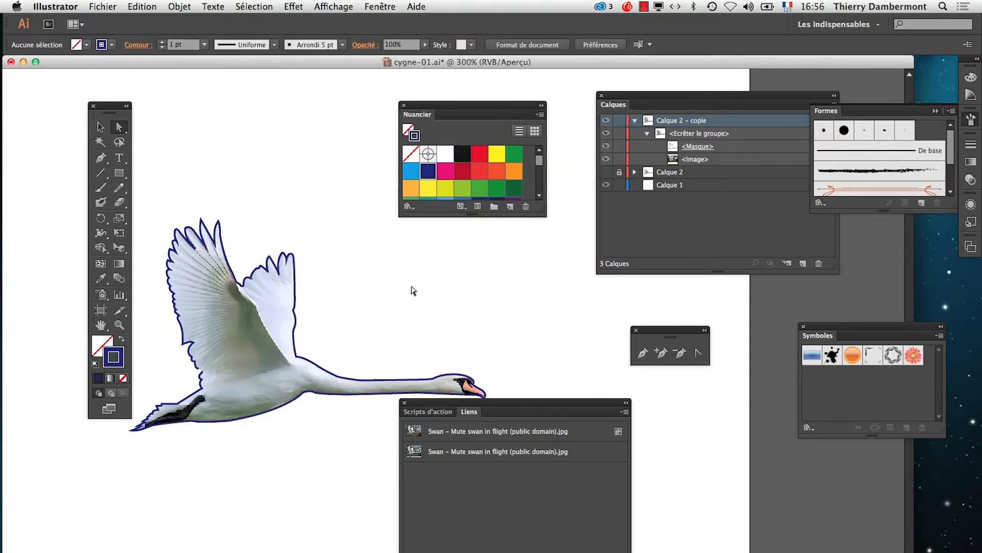
# Reselect the mask path at the swan's neck, set its stroke weight to 0,25 pt, and deselect it.
pyautogui.moveTo(438, 403); pyautogui.dragTo(475, 404)
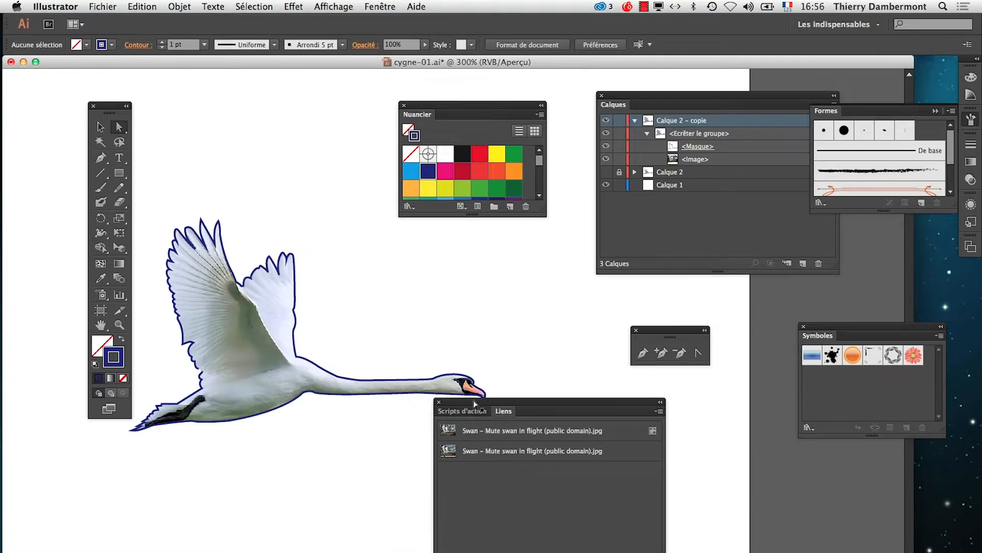
pyautogui.click(420, 381)
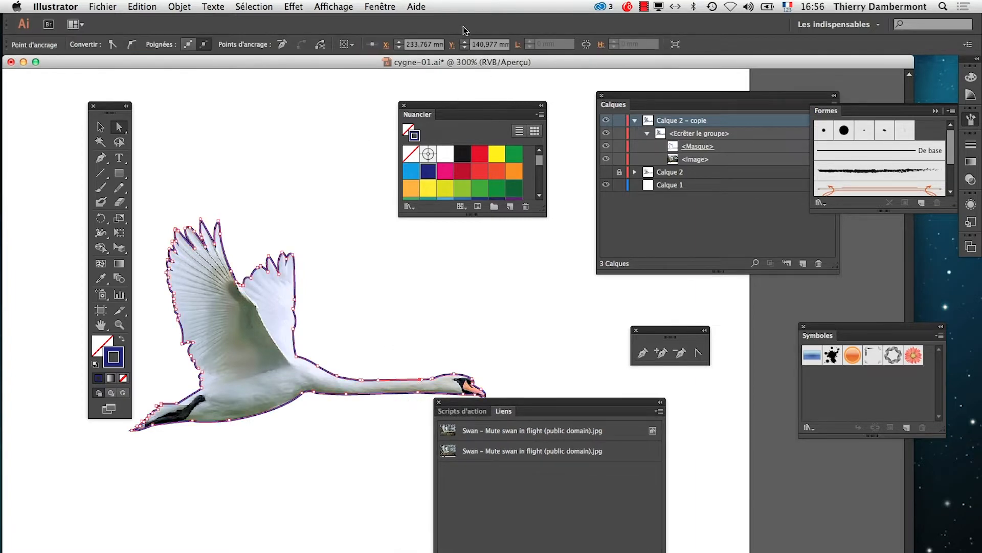
pyautogui.click(380, 7)
pyautogui.click(416, 212)
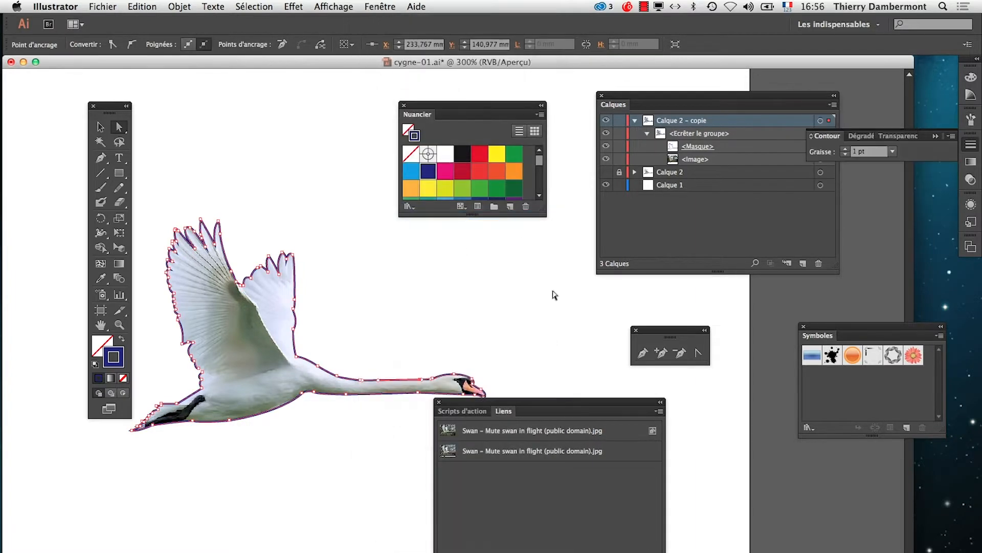
pyautogui.moveTo(825, 136); pyautogui.dragTo(446, 238)
pyautogui.click(513, 254)
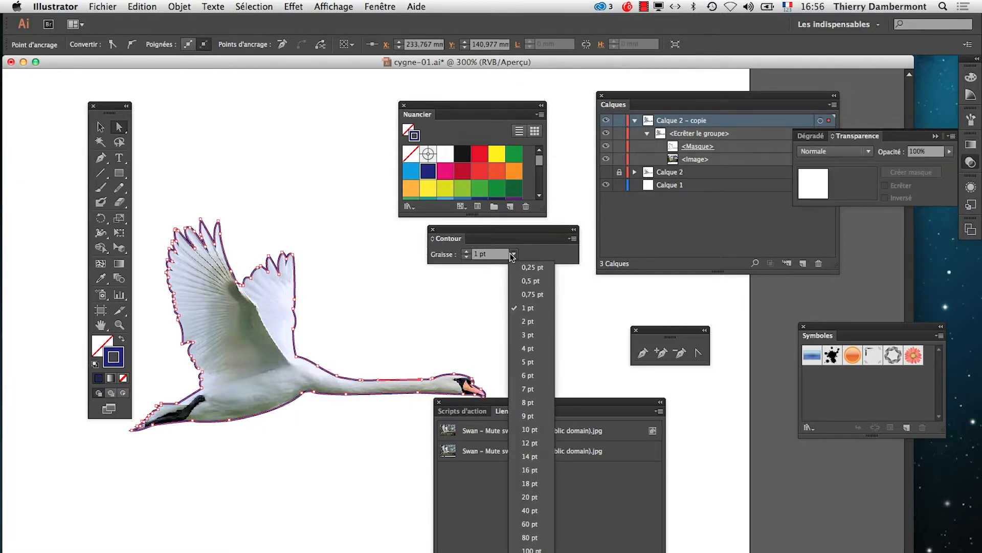
pyautogui.click(527, 268)
pyautogui.click(447, 330)
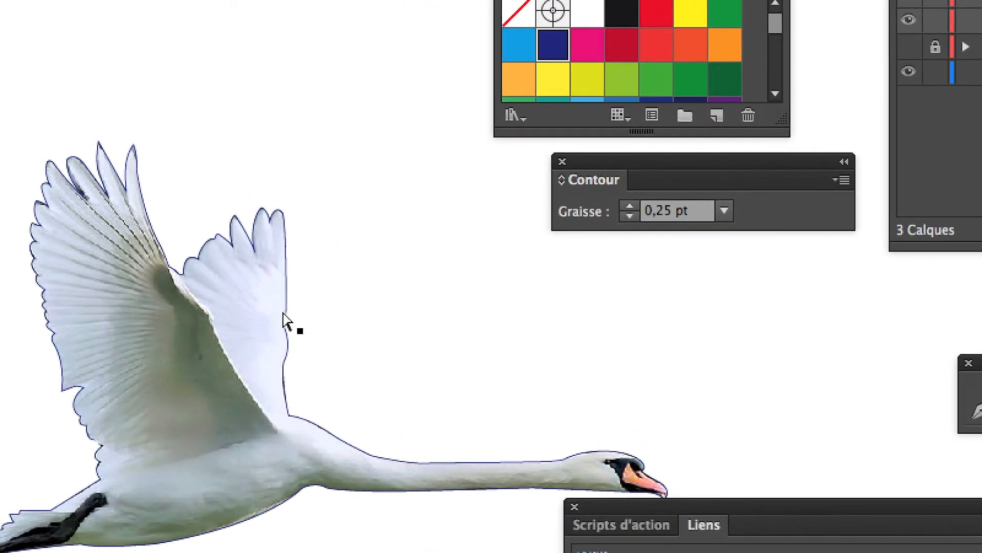
# Select the swan's mask path at the rear wing, collapse the Transparence panel, and deselect the path.
pyautogui.click(283, 322)
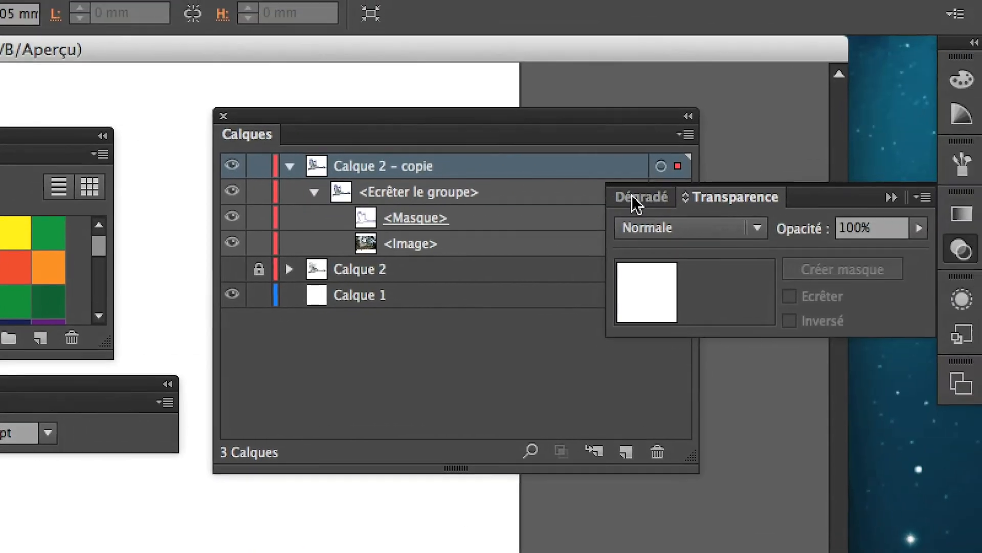
pyautogui.click(889, 197)
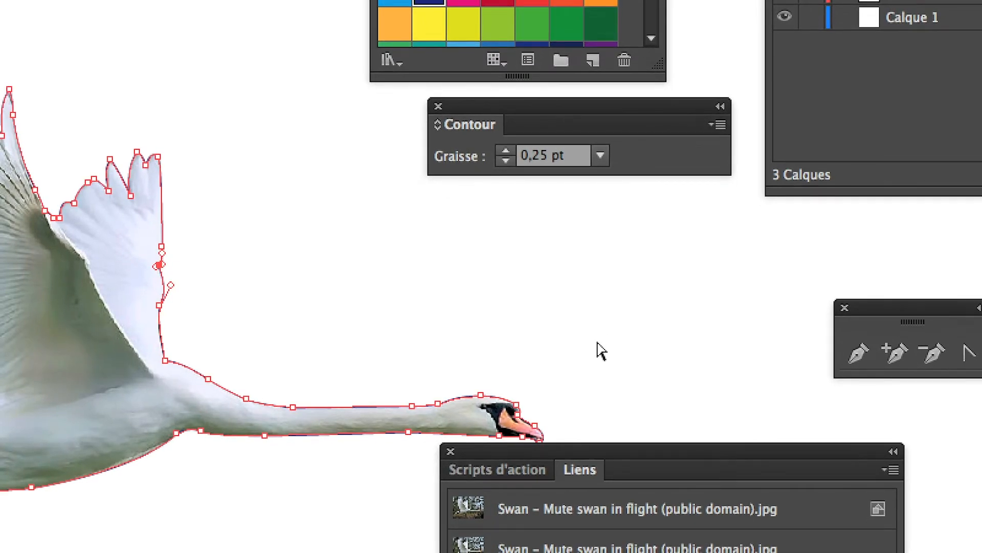
pyautogui.click(508, 365)
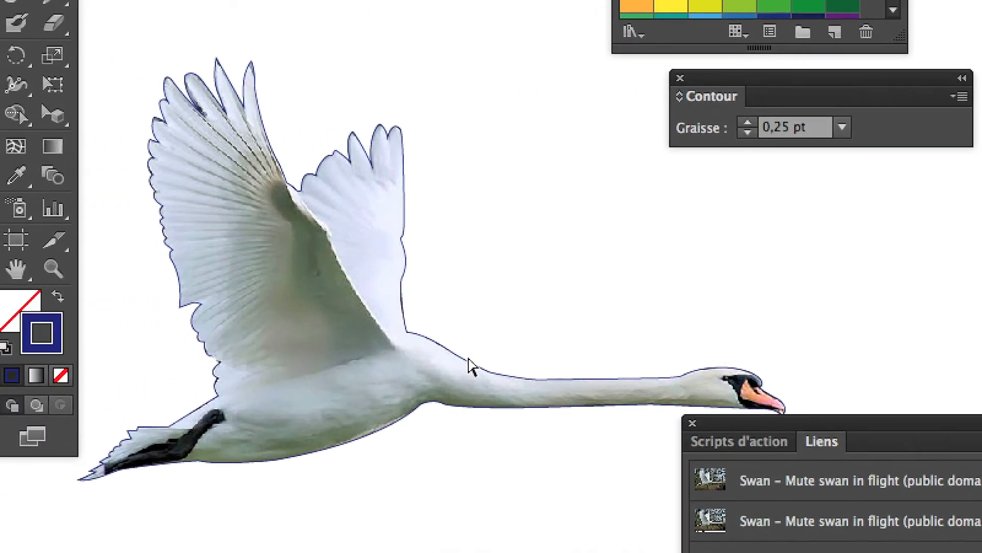
# Reselect the mask path at the neck, try stroke weights of 3 pt and 2 pt, and return it to 0,25 pt.
pyautogui.click(470, 367)
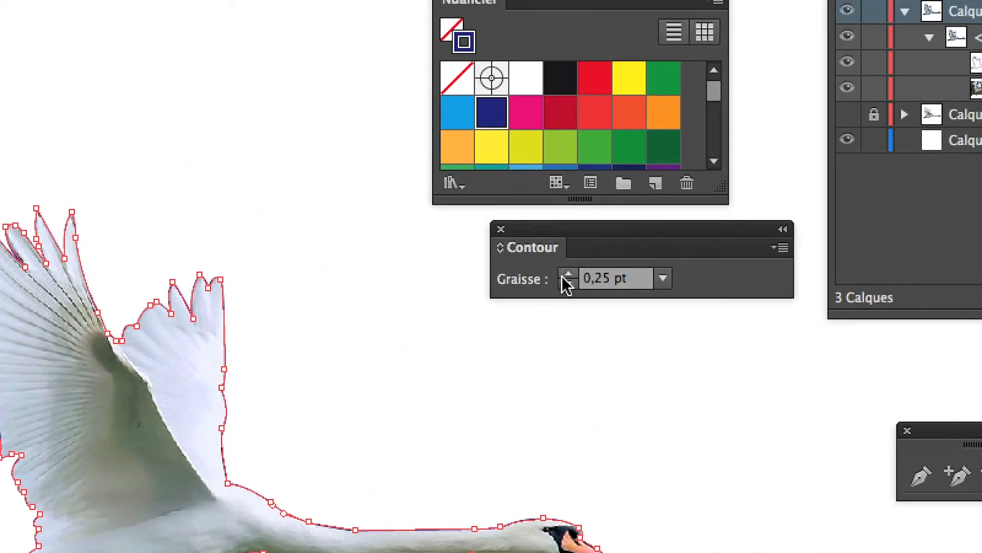
pyautogui.click(564, 274)
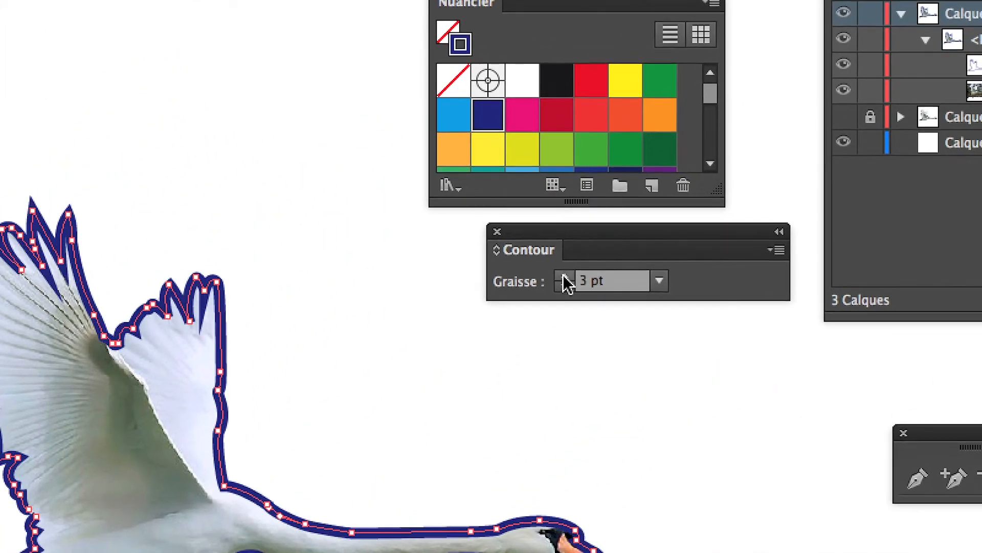
pyautogui.click(565, 275)
pyautogui.click(565, 275)
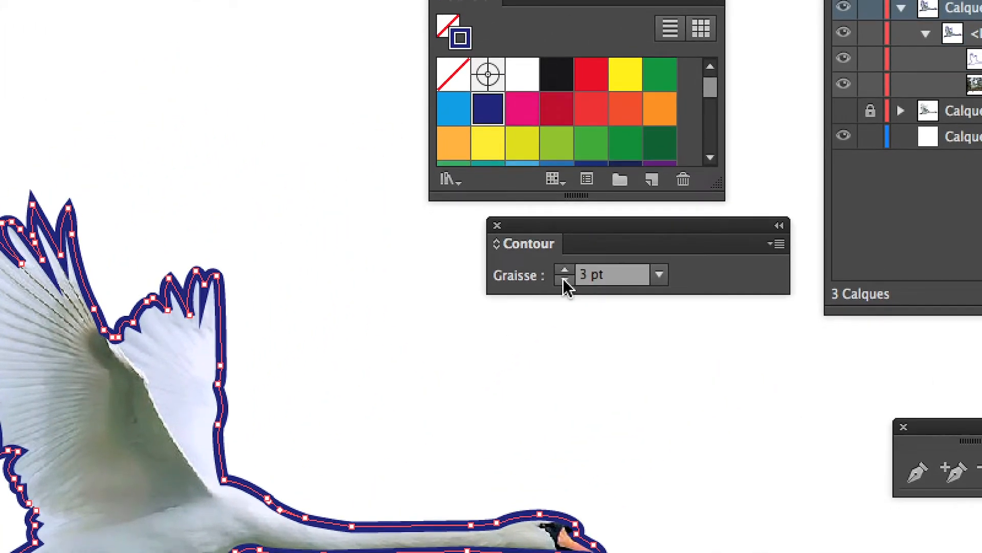
pyautogui.click(565, 282)
pyautogui.click(659, 275)
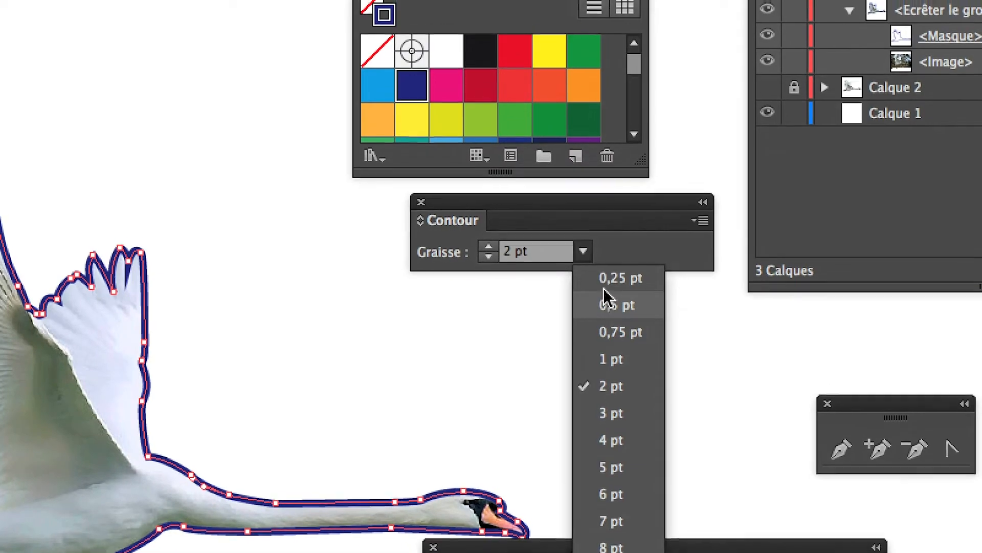
pyautogui.click(604, 281)
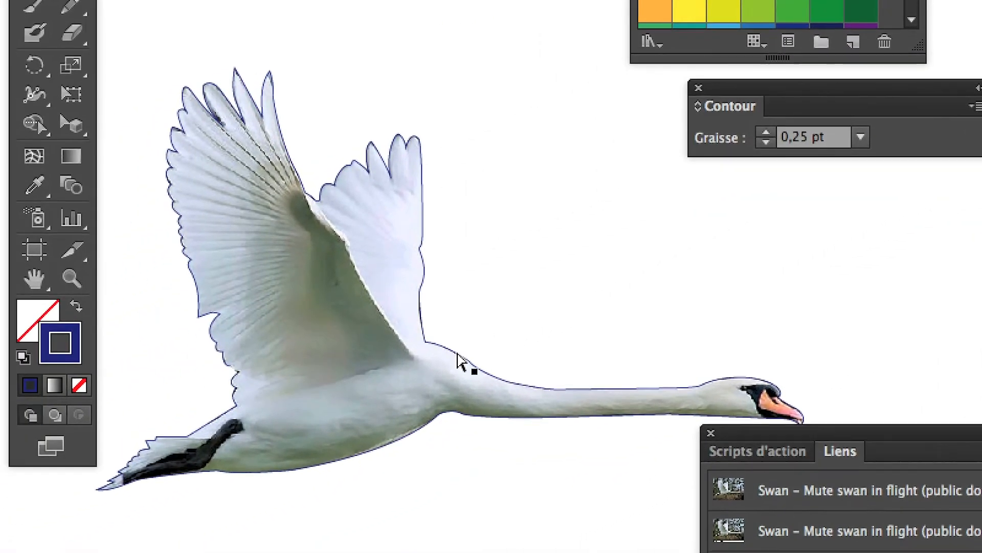
# Move the Liens panel below the swan, try a 0,5 pt stroke on the selected mask path, and deselect it.
pyautogui.click(458, 354)
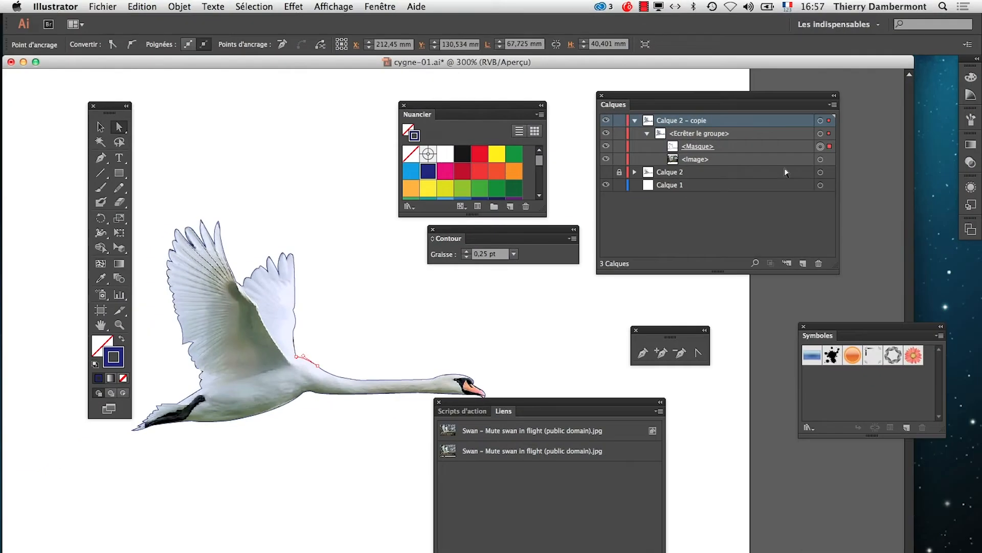
pyautogui.moveTo(589, 403); pyautogui.dragTo(359, 422)
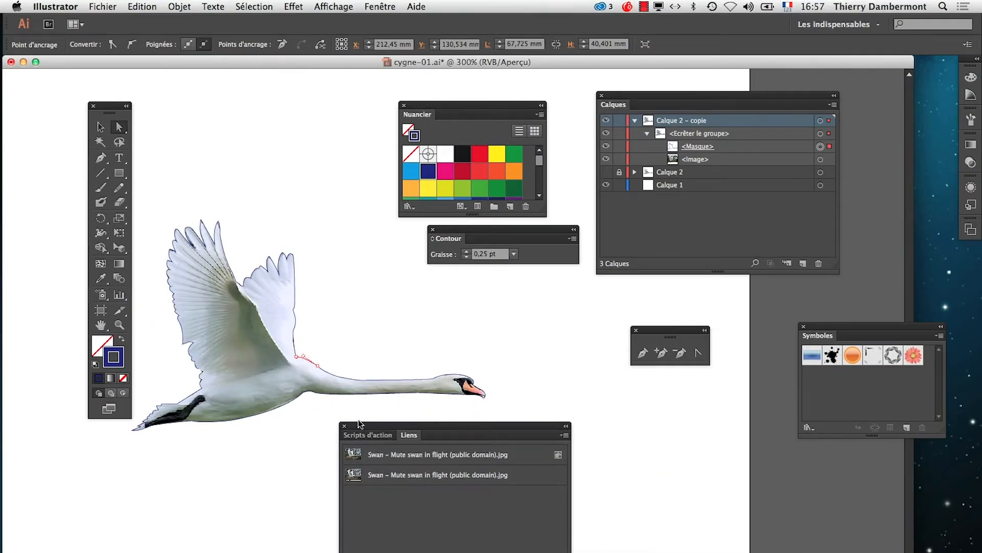
pyautogui.click(514, 254)
pyautogui.click(521, 285)
pyautogui.click(557, 381)
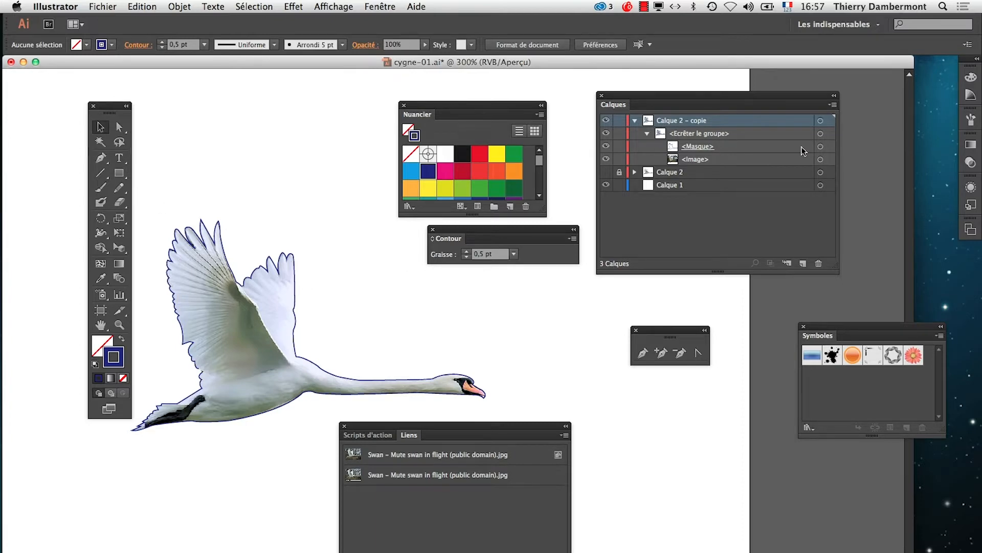
# Target the clipping group's mask through the layers and set its stroke weight to 0,25 pt.
pyautogui.click(820, 147)
pyautogui.click(513, 254)
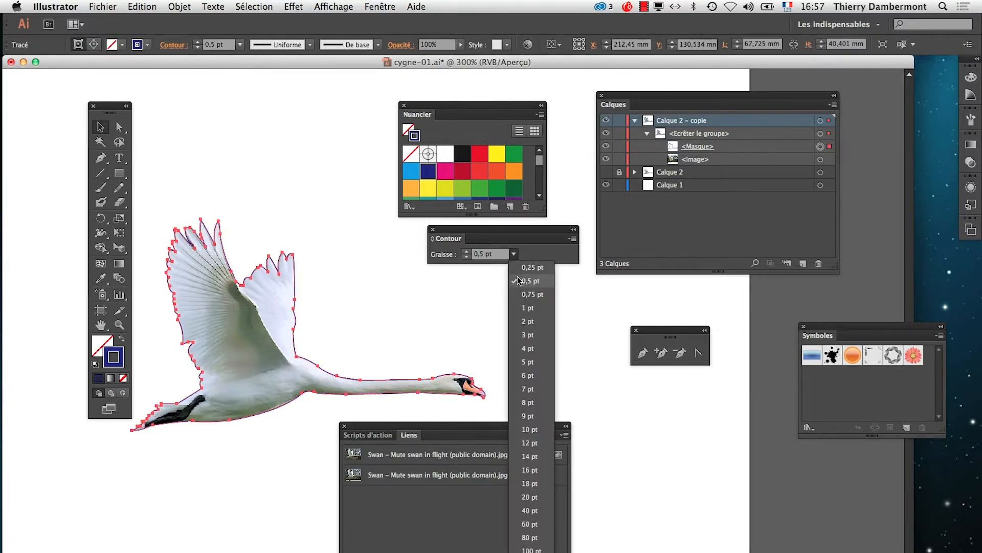
pyautogui.click(521, 271)
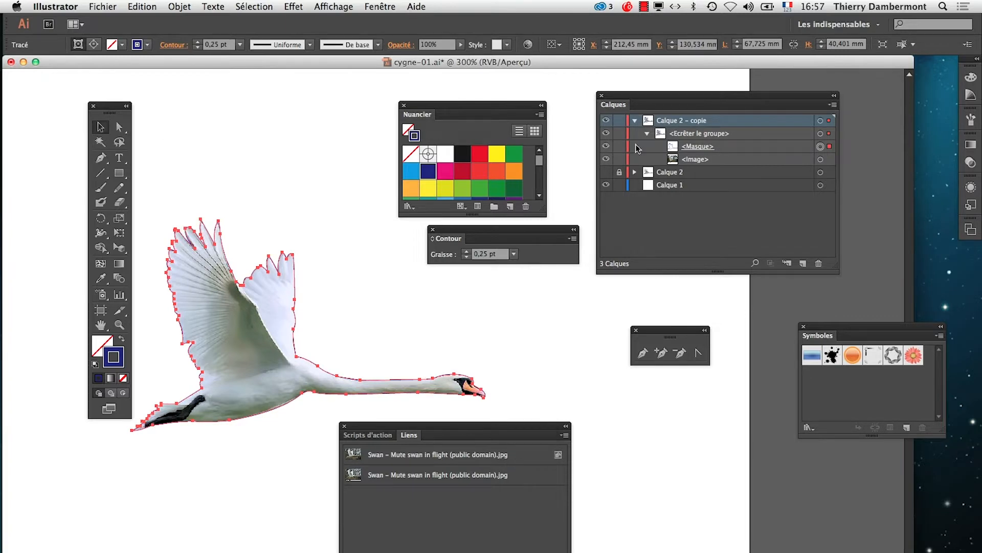
# Collapse and target the swan's clipping group, and turn it into a symbol with the default options.
pyautogui.click(647, 134)
pyautogui.click(820, 133)
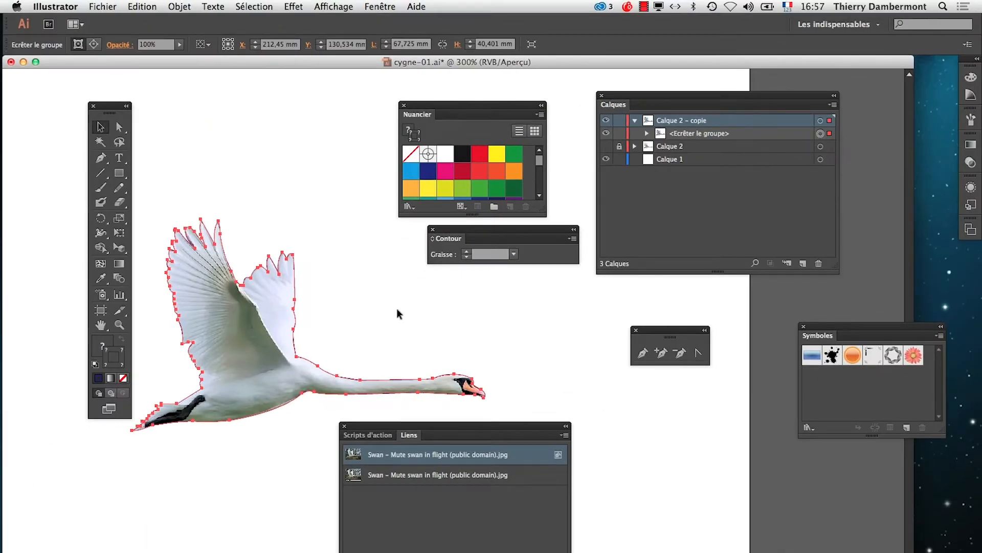
pyautogui.moveTo(265, 331); pyautogui.dragTo(803, 365)
pyautogui.click(560, 246)
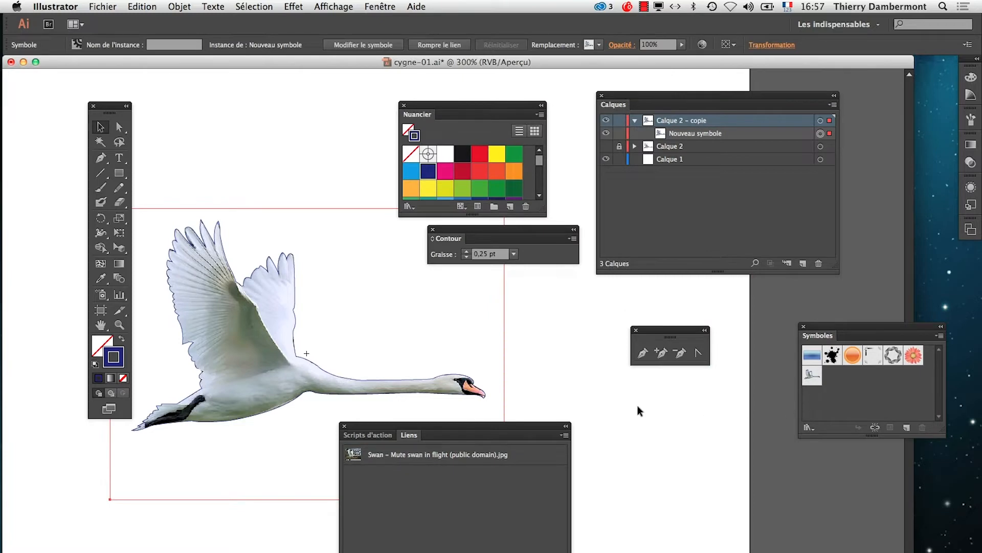
# Show the transparency grid, reduce the view to 100%, and move the Liens panel clear of the swan.
pyautogui.click(317, 5)
pyautogui.click(420, 282)
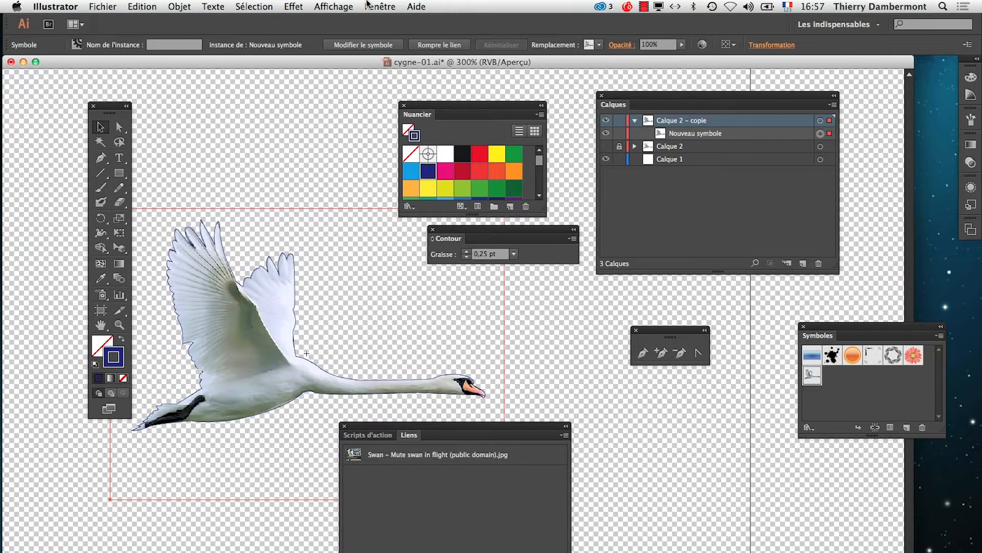
pyautogui.keyDown('alt'); pyautogui.keyDown('super'); pyautogui.click(336, 256); pyautogui.keyUp('super'); pyautogui.keyUp('alt')
pyautogui.keyDown('alt'); pyautogui.keyDown('super'); pyautogui.click(334, 255); pyautogui.keyUp('super'); pyautogui.keyUp('alt')
pyautogui.keyDown('alt'); pyautogui.keyDown('super'); pyautogui.click(335, 255); pyautogui.keyUp('super'); pyautogui.keyUp('alt')
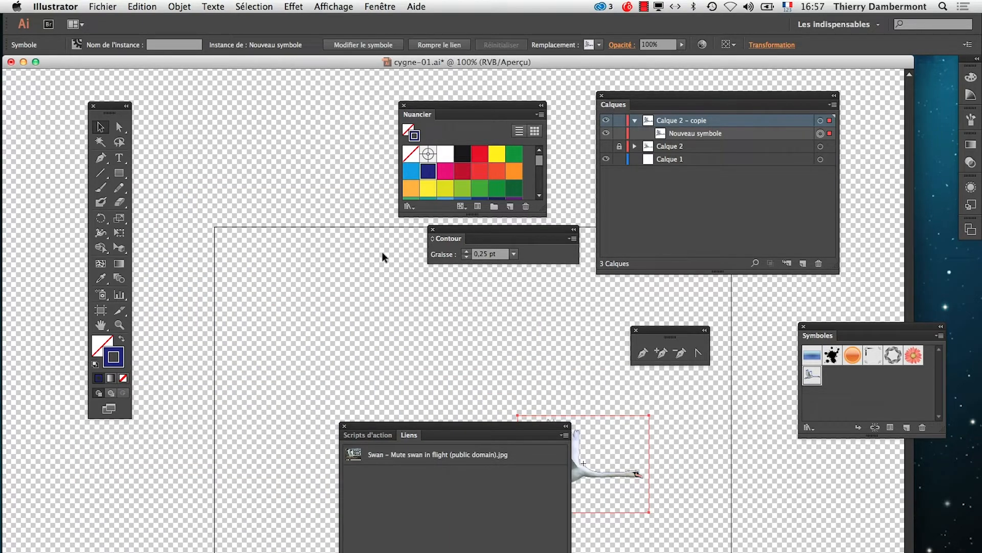
pyautogui.moveTo(516, 423); pyautogui.dragTo(300, 409)
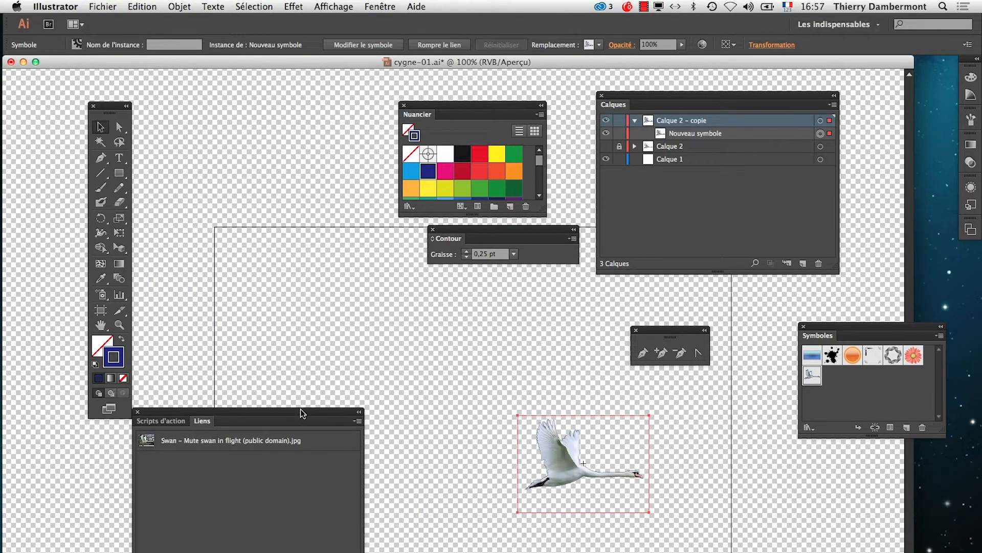
pyautogui.moveTo(321, 363); pyautogui.dragTo(275, 307)
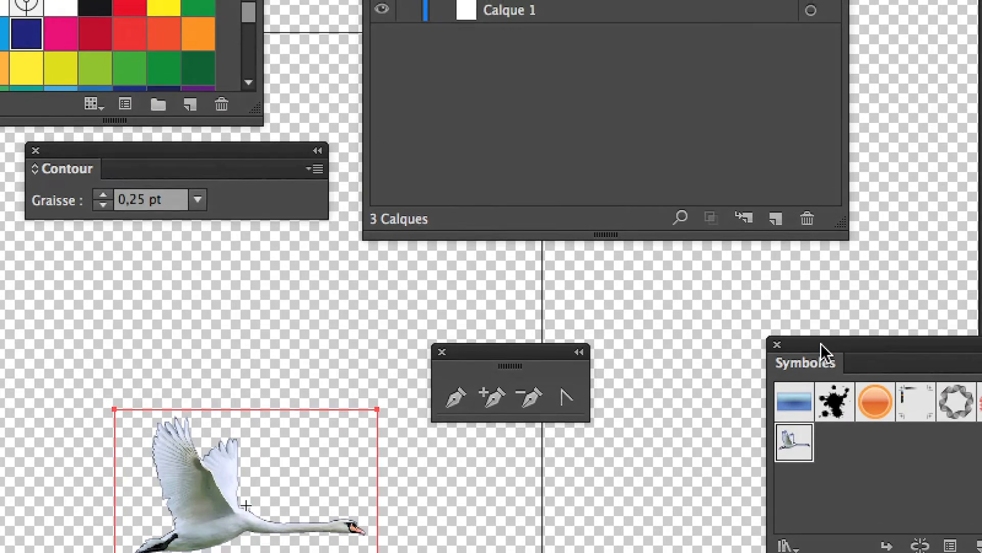
# Move the Symboles panel closer to the swan, hide the transparency grid, and deselect the symbol instance.
pyautogui.moveTo(840, 266); pyautogui.dragTo(642, 354)
pyautogui.moveTo(754, 372); pyautogui.dragTo(680, 420)
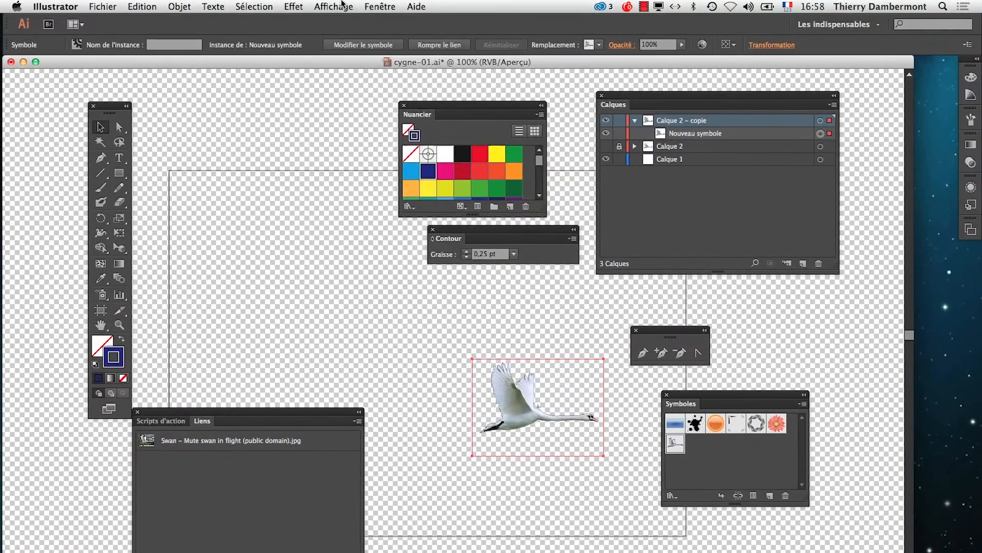
pyautogui.click(342, 5)
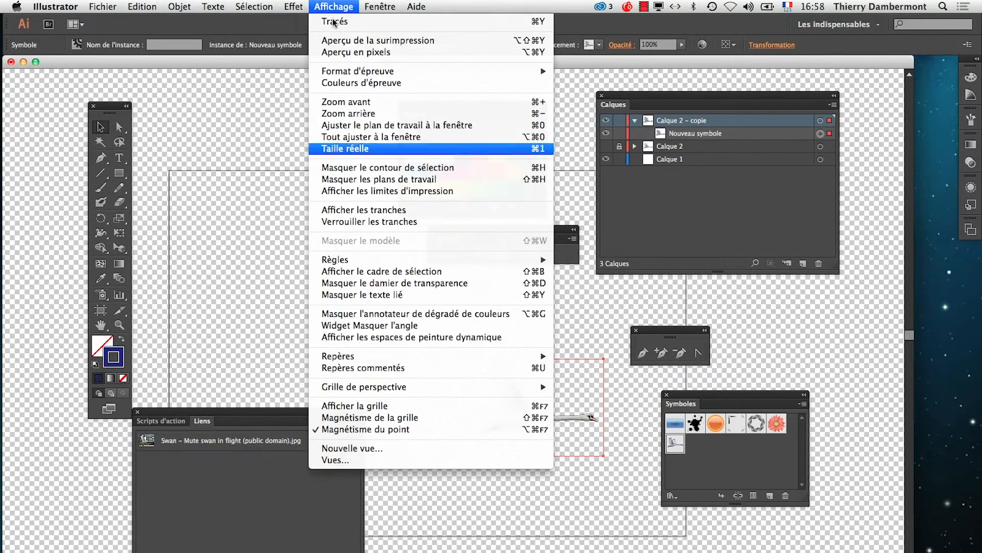
pyautogui.click(369, 287)
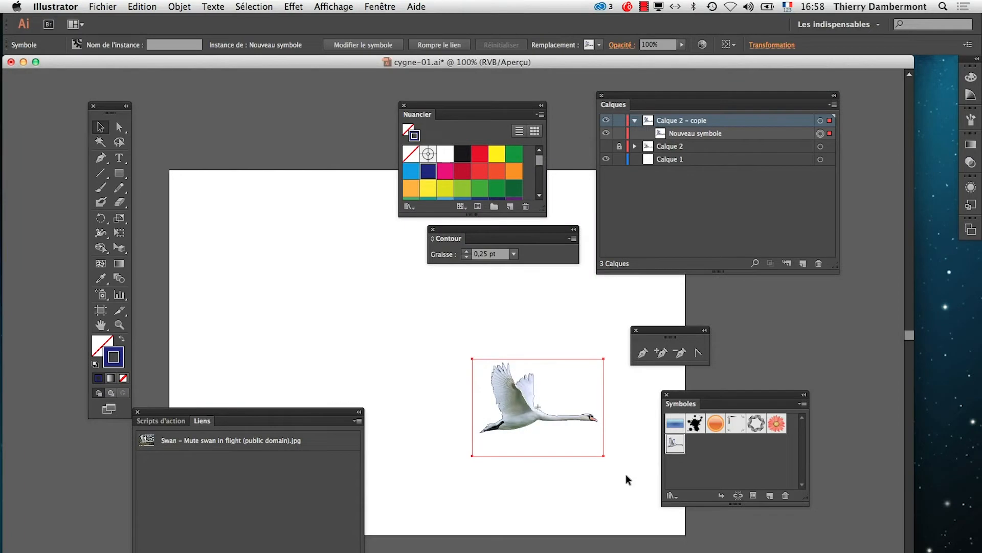
pyautogui.click(530, 481)
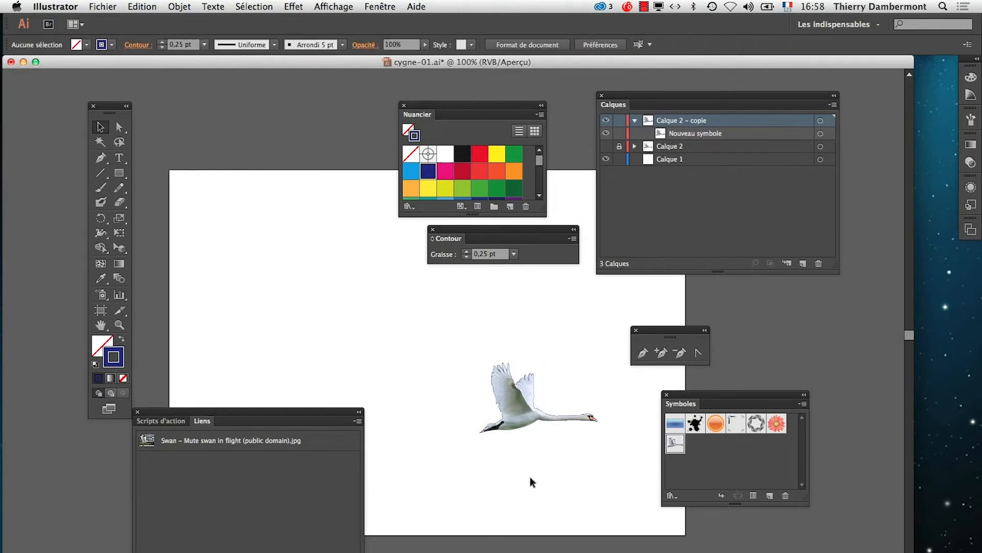
# Open the swan symbol in isolation for editing and leave it without changing anything.
pyautogui.click(525, 420)
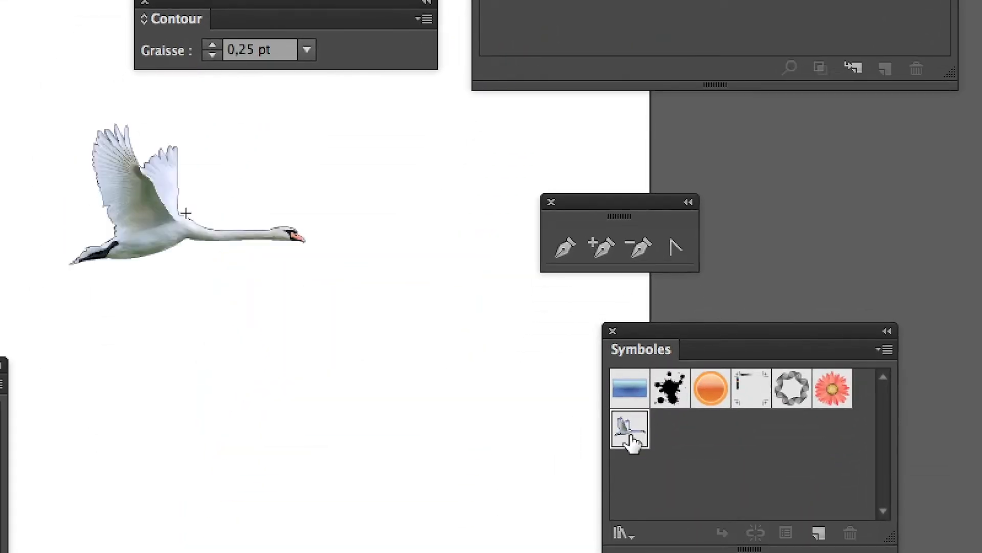
pyautogui.doubleClick(630, 435)
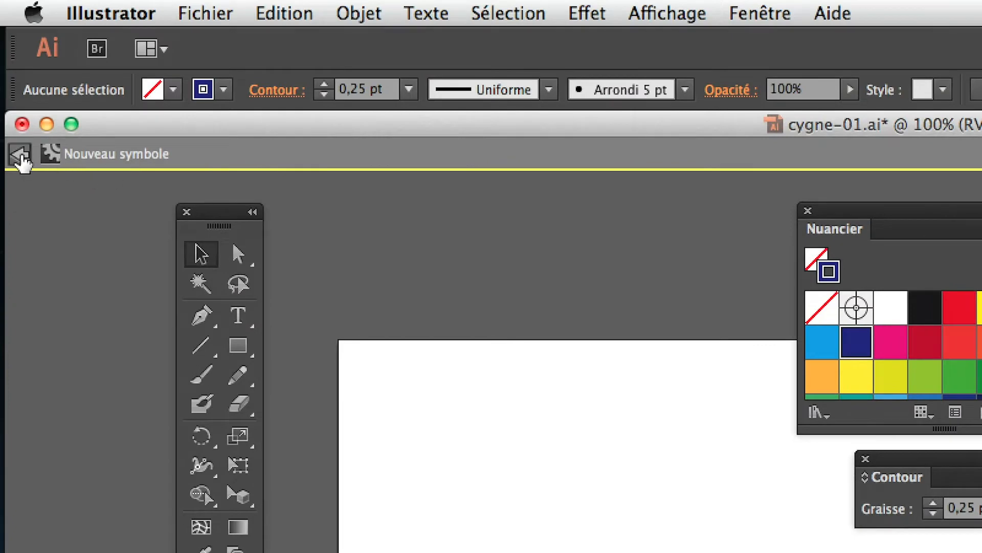
pyautogui.click(20, 161)
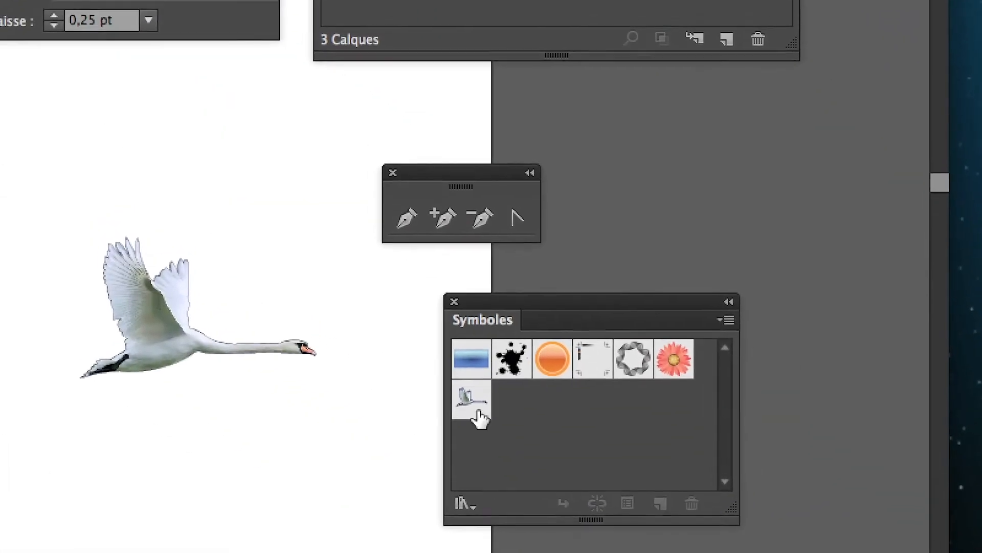
# Examine the swan symbol's options and close them with the name and type unchanged.
pyautogui.click(479, 414)
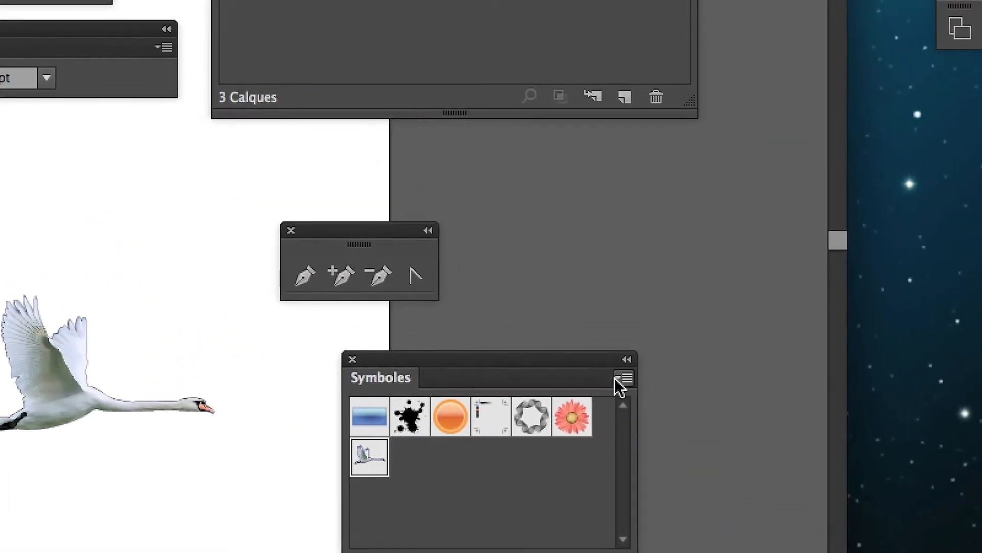
pyautogui.click(616, 379)
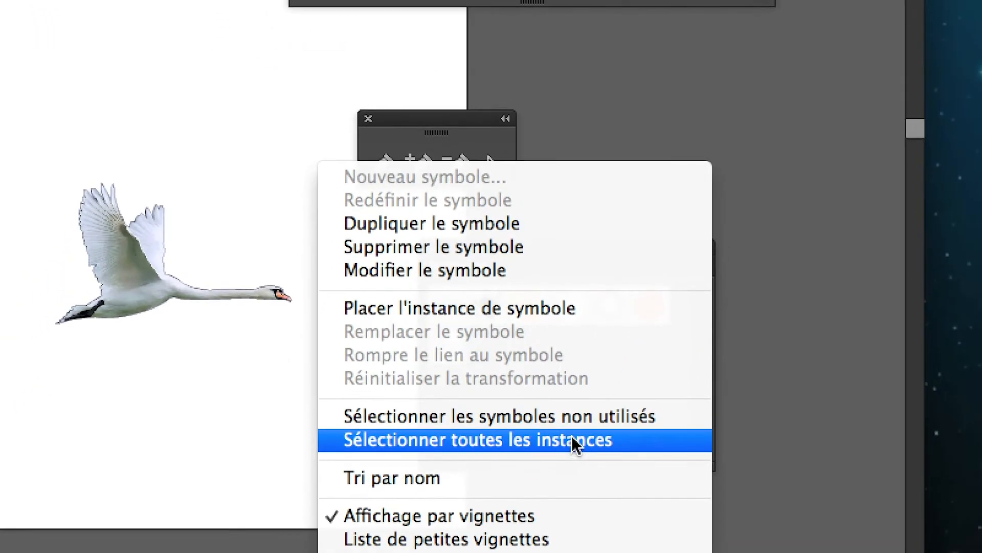
pyautogui.click(577, 527)
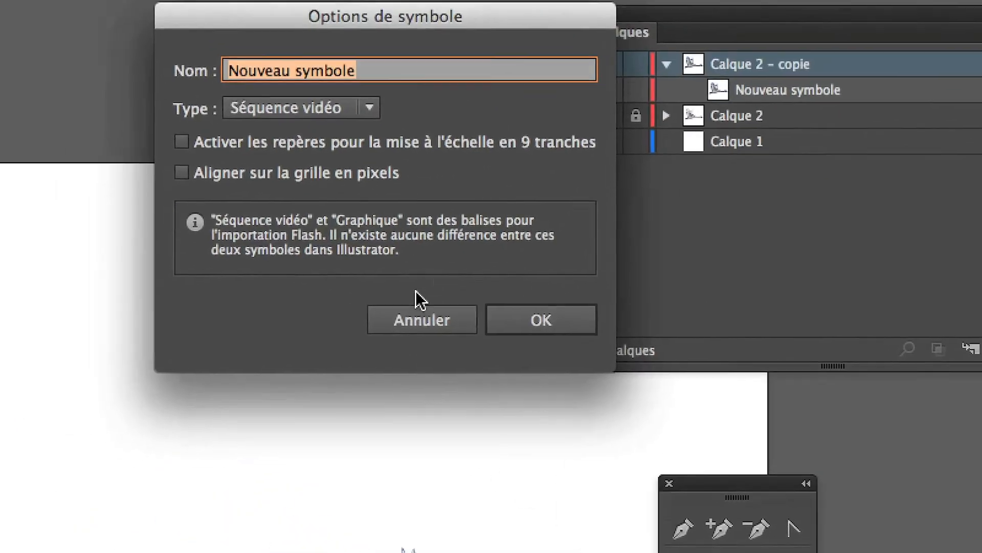
pyautogui.press('Return')
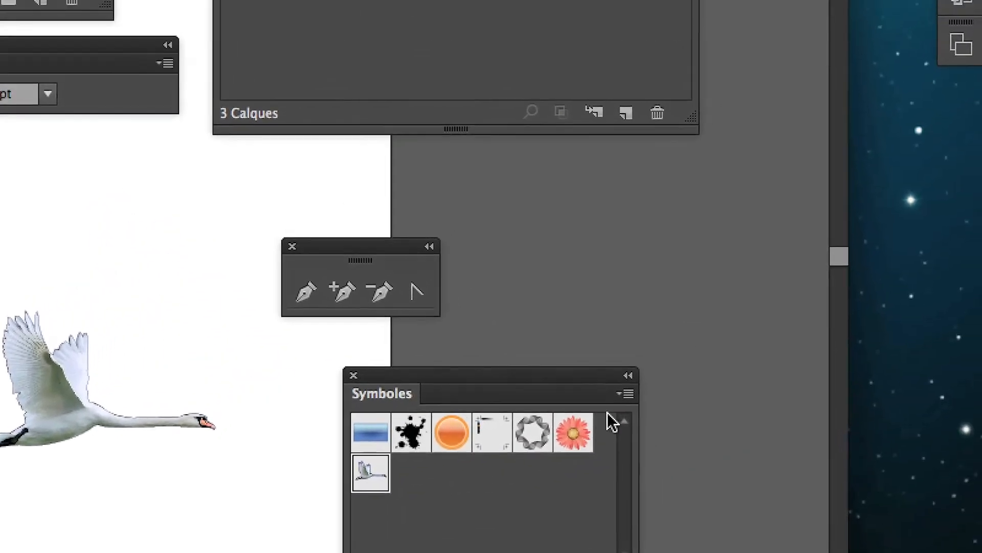
# Rename the swan symbol cygne in its options and target its instance in the layers.
pyautogui.click(770, 344)
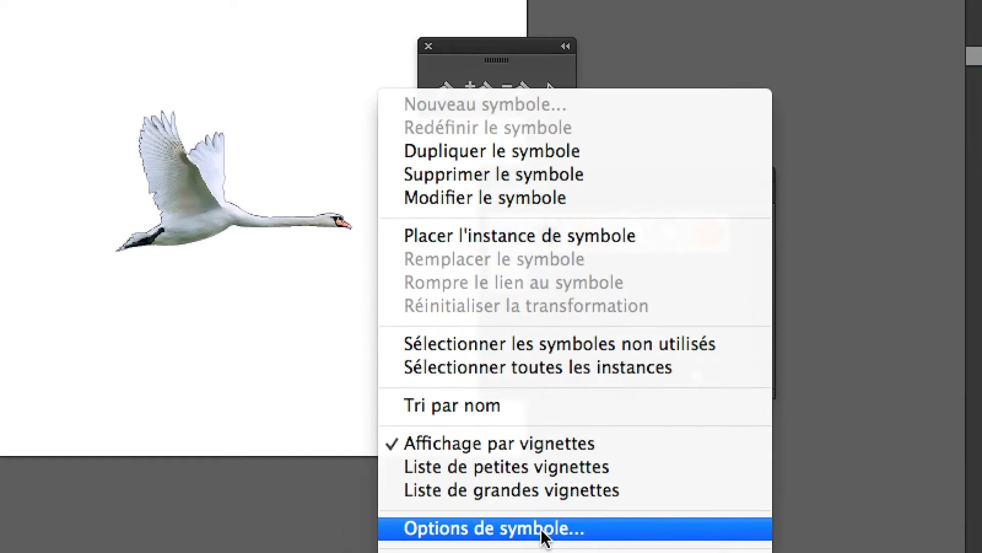
pyautogui.click(396, 530)
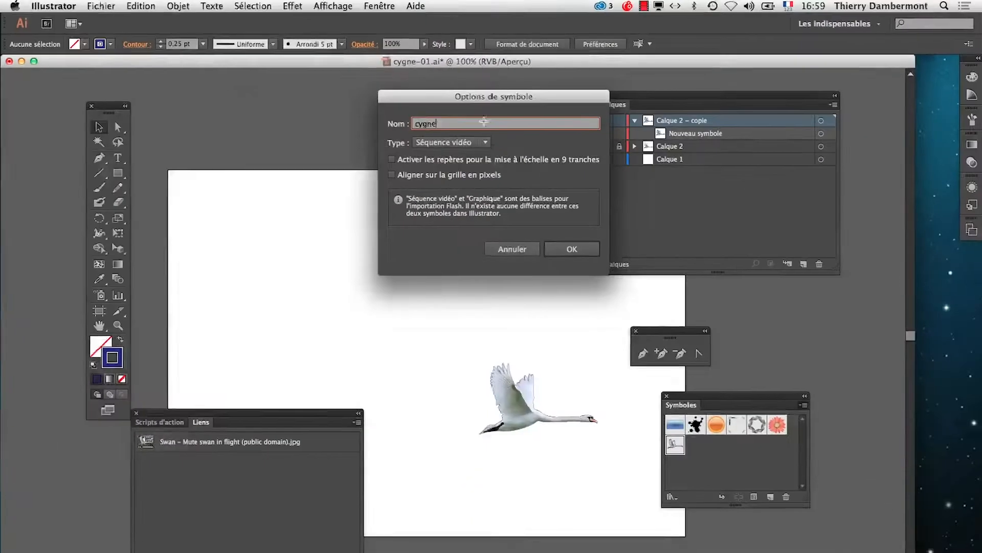
pyautogui.press('Return')
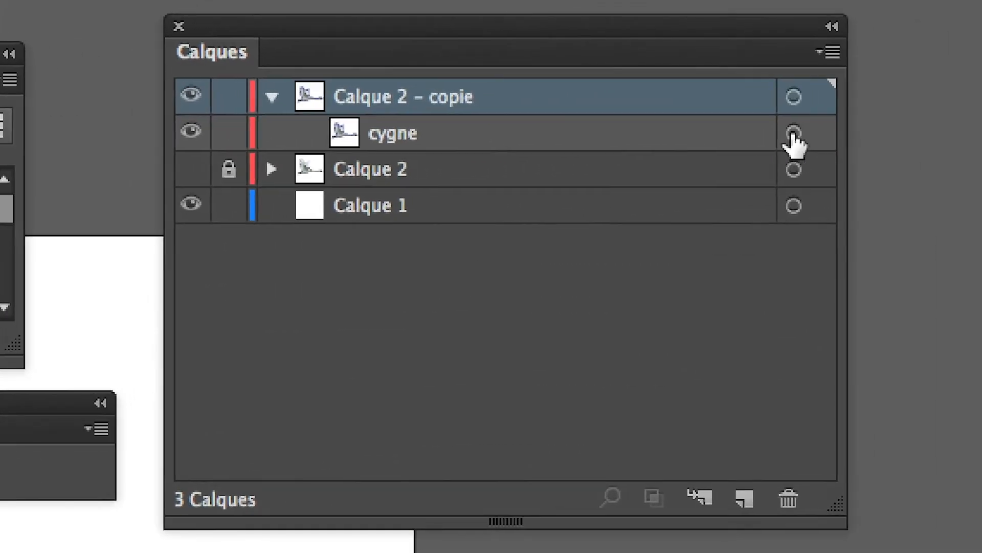
pyautogui.click(792, 133)
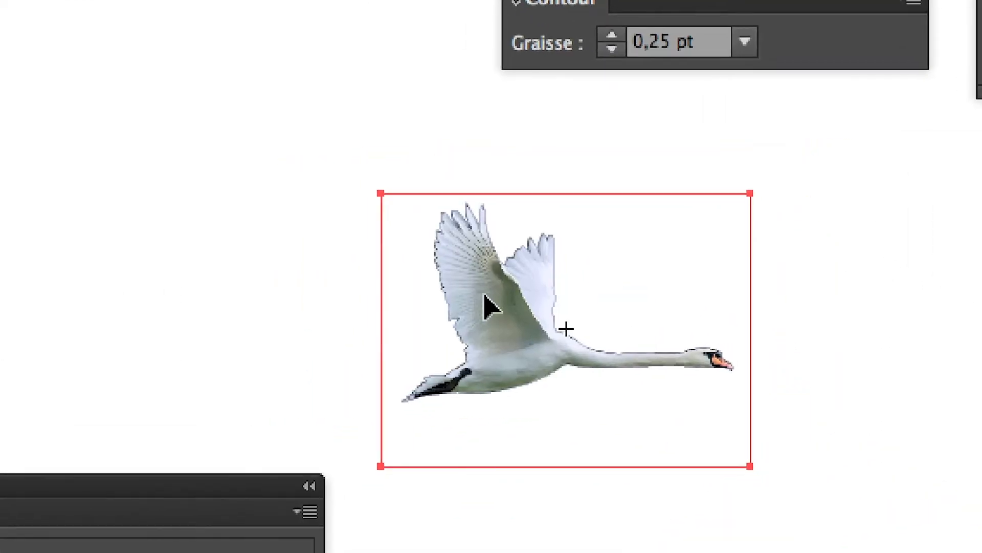
# Break the swan instance's link to its symbol, and expand its cygne sublayer and clipping group to select the mask path.
pyautogui.rightClick(488, 306)
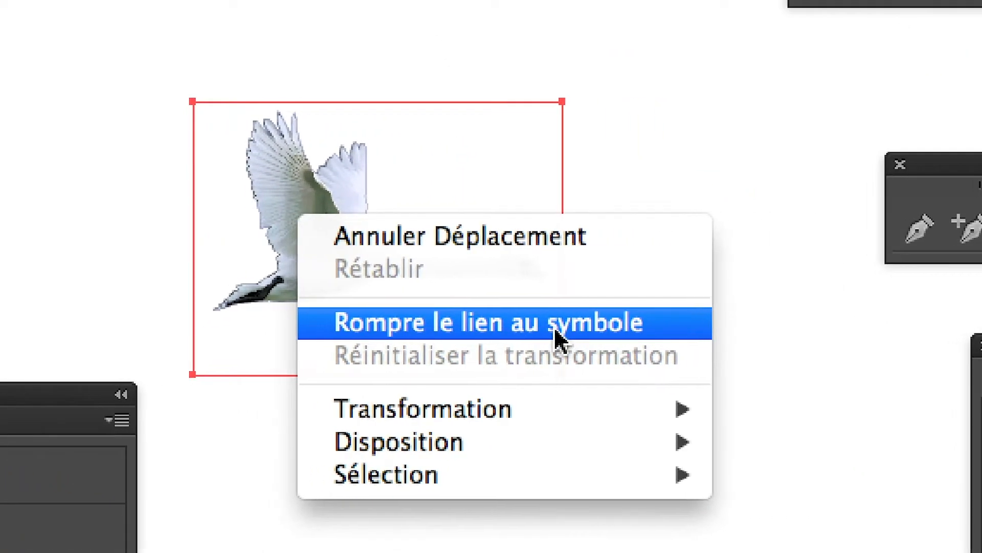
pyautogui.click(553, 327)
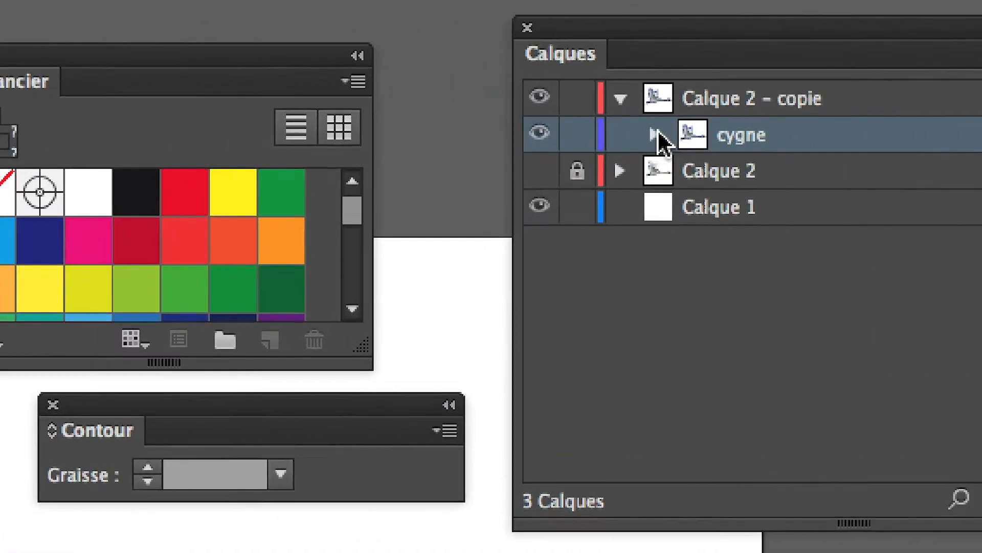
pyautogui.click(655, 134)
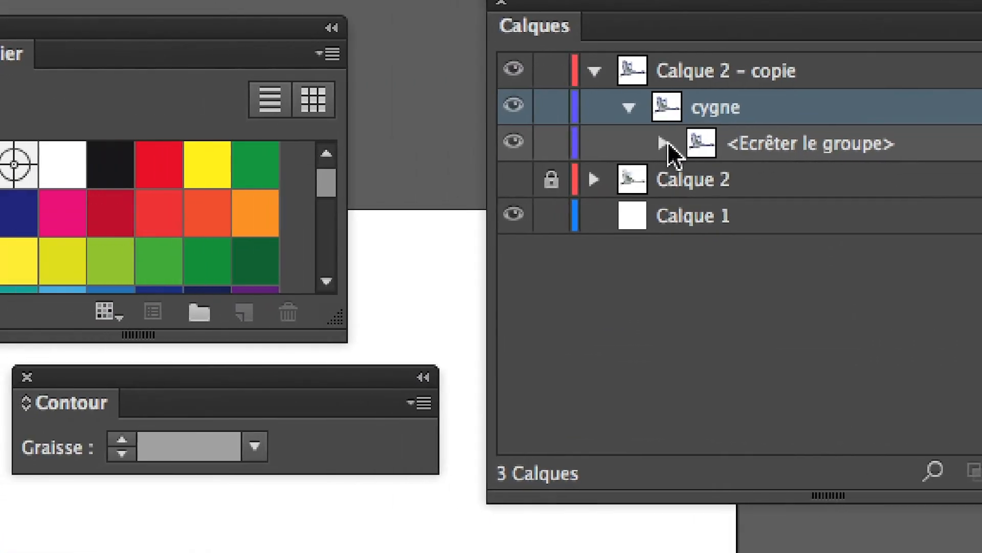
pyautogui.click(688, 171)
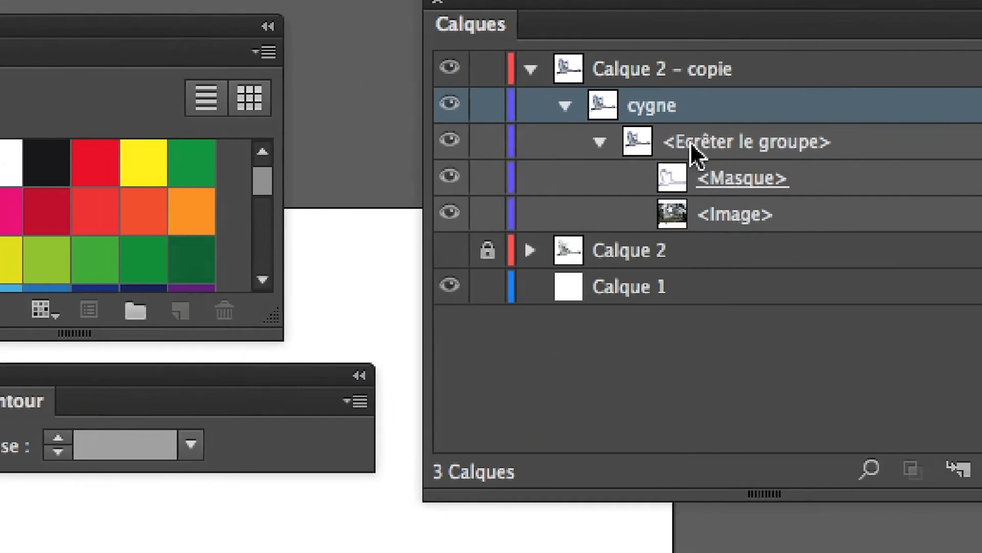
pyautogui.click(981, 177)
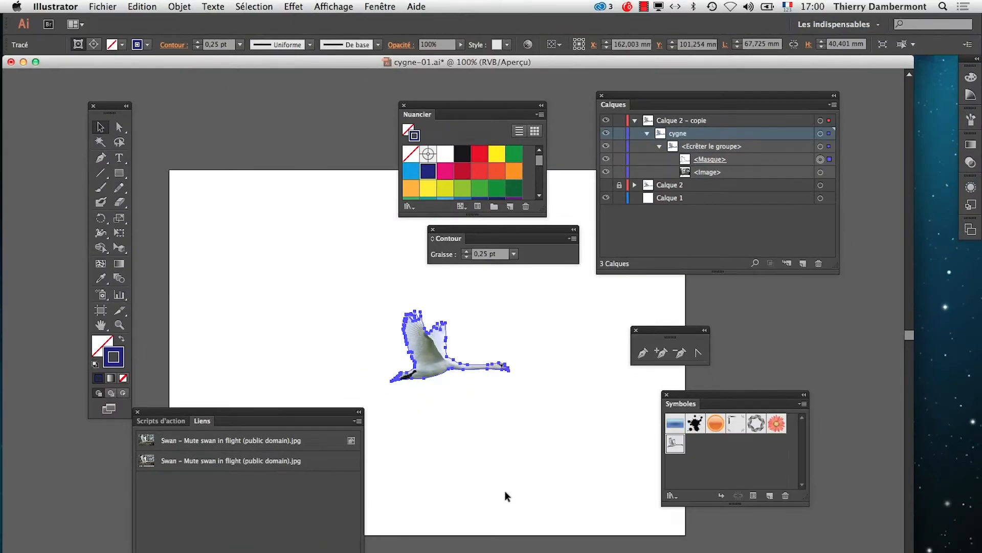
# Move the Liens panel clear of the swan and deselect the mask path.
pyautogui.click(455, 354)
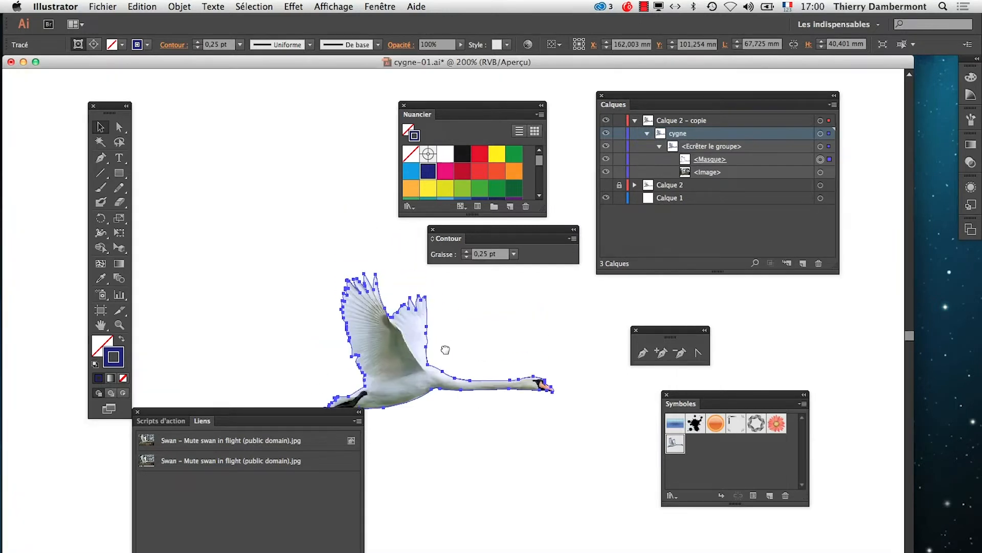
pyautogui.moveTo(454, 399); pyautogui.dragTo(456, 400)
pyautogui.moveTo(338, 411); pyautogui.dragTo(285, 441)
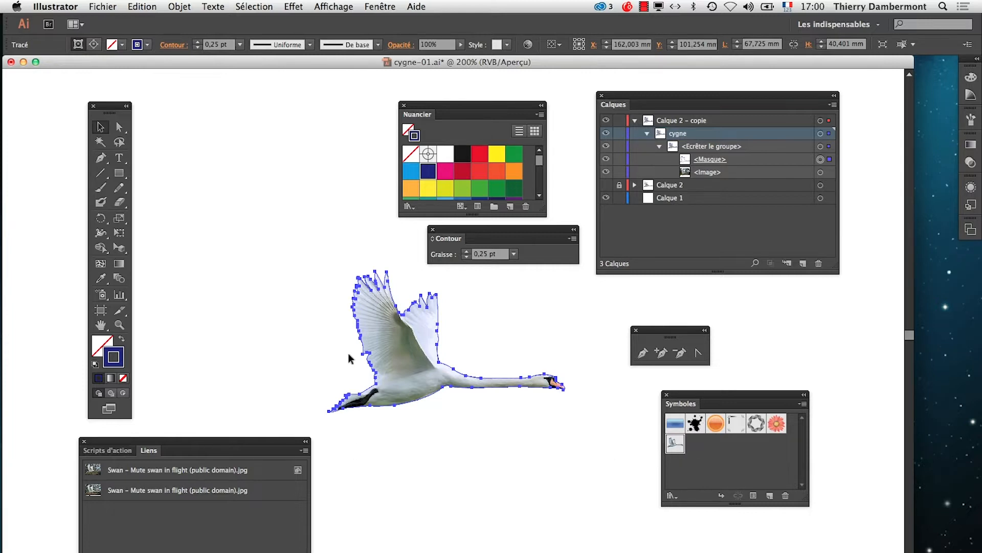
pyautogui.click(426, 412)
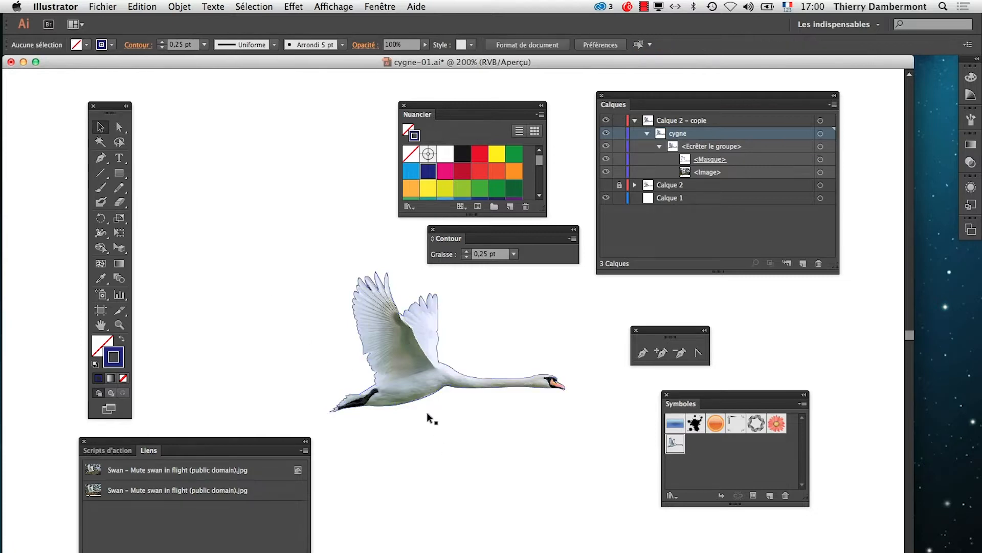
# Delete the unlinked swan and place a new instance of the swan symbol on the artboard.
pyautogui.click(412, 383)
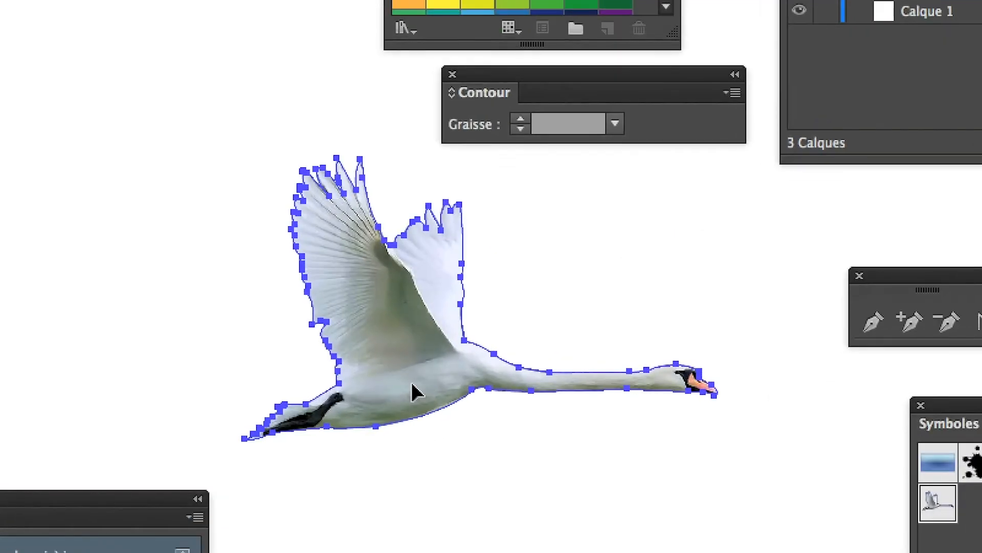
pyautogui.press('Delete')
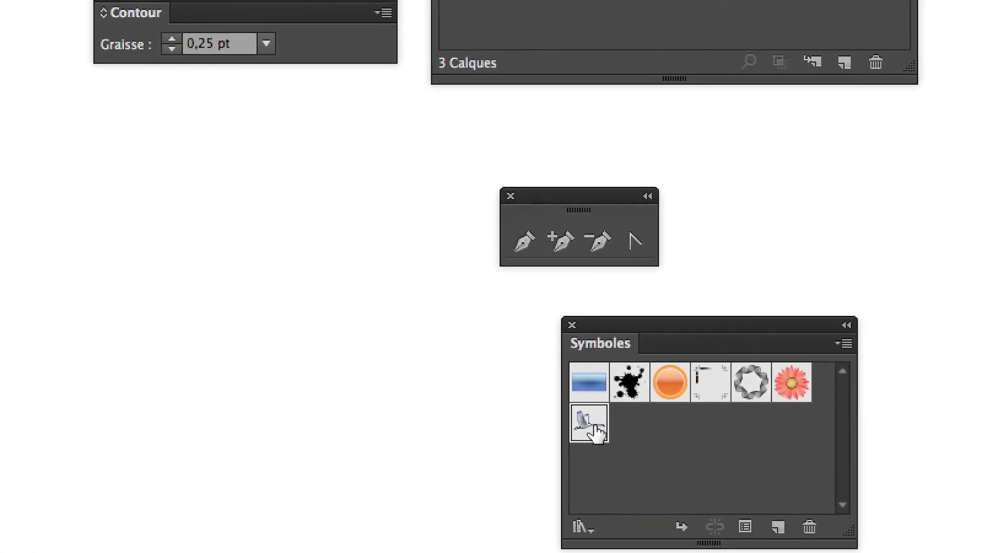
pyautogui.moveTo(937, 502); pyautogui.dragTo(752, 455)
pyautogui.moveTo(528, 407); pyautogui.dragTo(16, 237)
pyautogui.rightClick(305, 384)
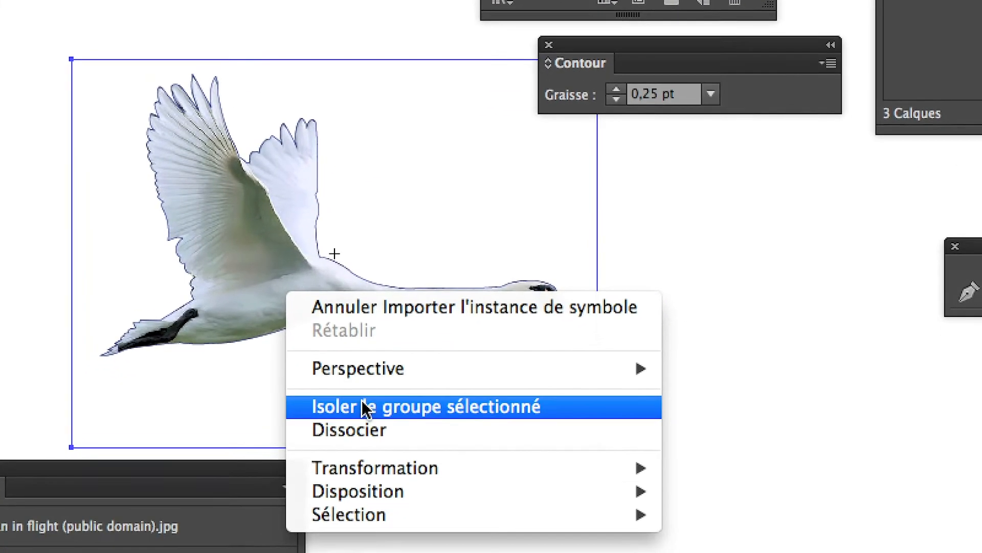
pyautogui.click(964, 429)
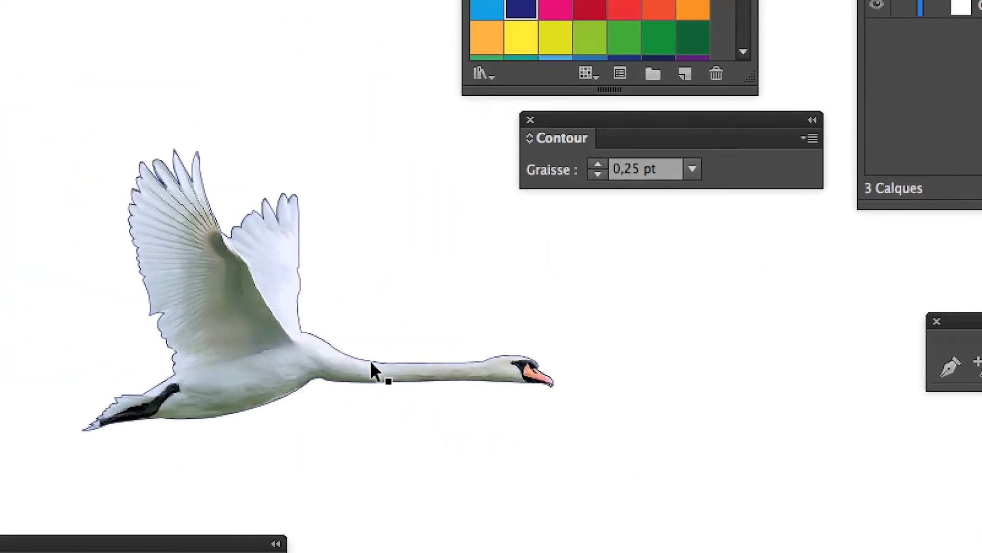
pyautogui.rightClick(201, 316)
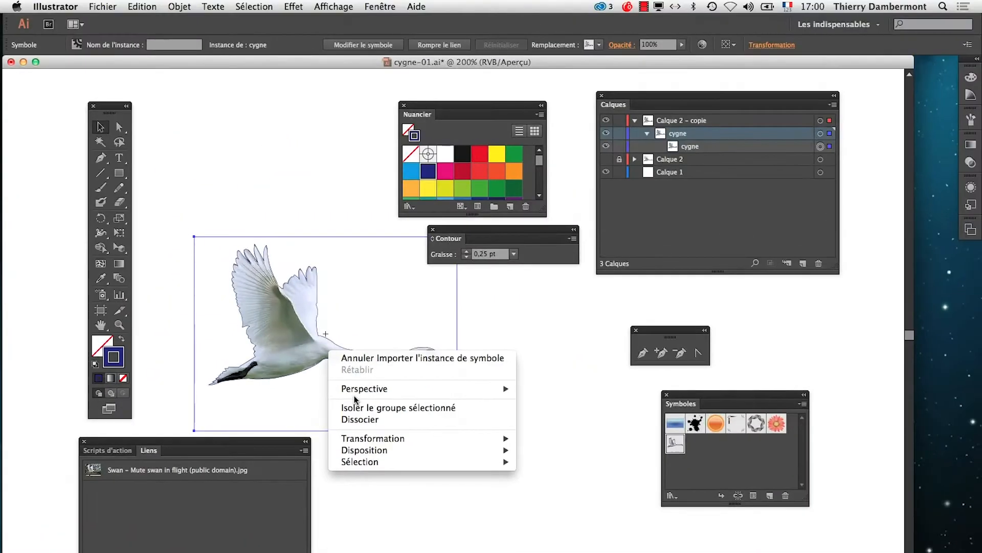
pyautogui.click(548, 412)
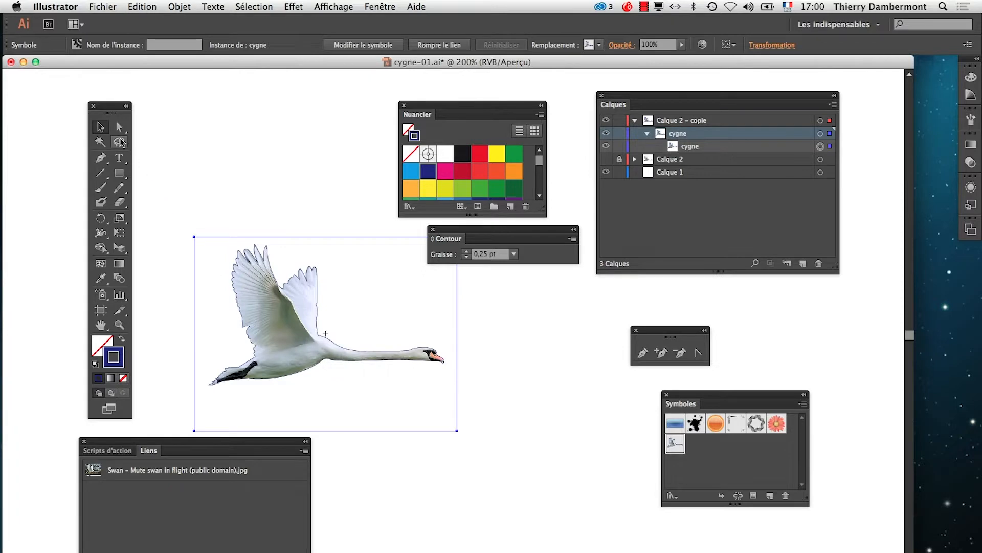
pyautogui.click(239, 204)
pyautogui.click(290, 340)
pyautogui.rightClick(289, 339)
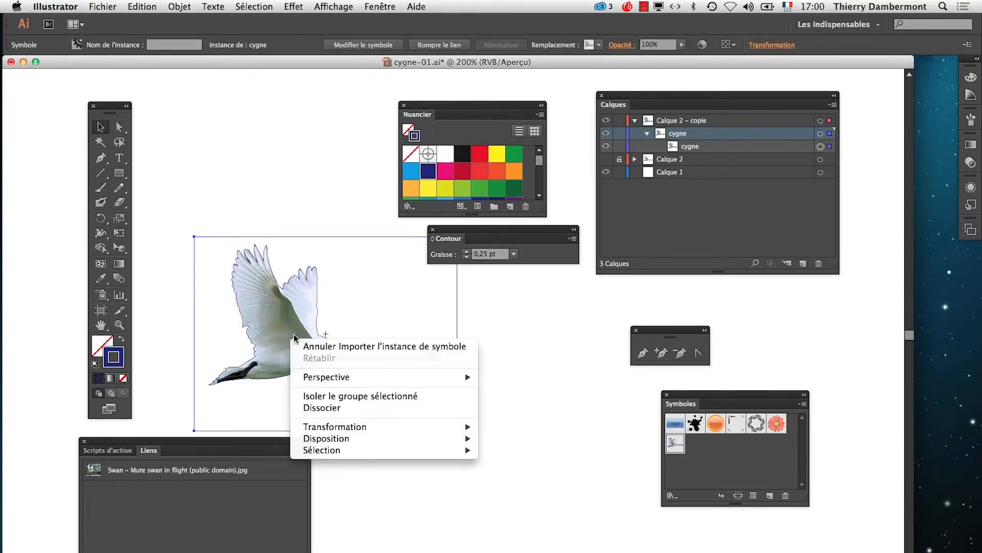
pyautogui.click(495, 379)
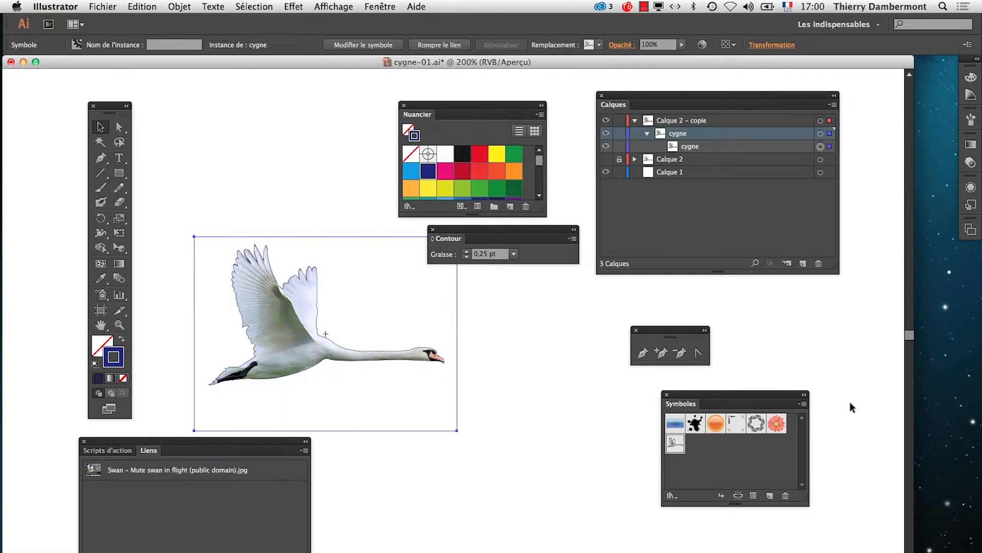
pyautogui.click(801, 404)
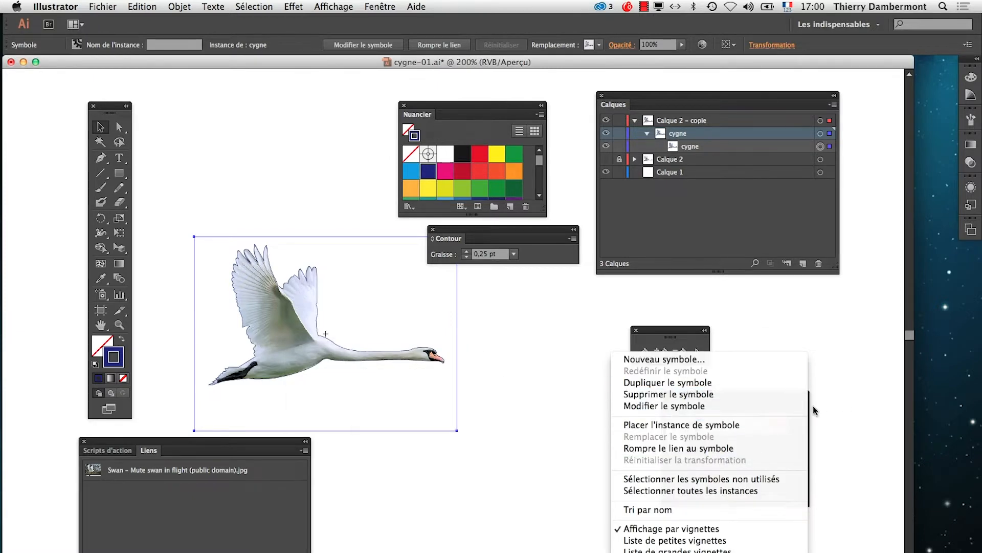
pyautogui.click(815, 411)
# Bring the Symboles panel beside the swan and break the selected instance's link to its symbol.
pyautogui.moveTo(779, 396); pyautogui.dragTo(604, 307)
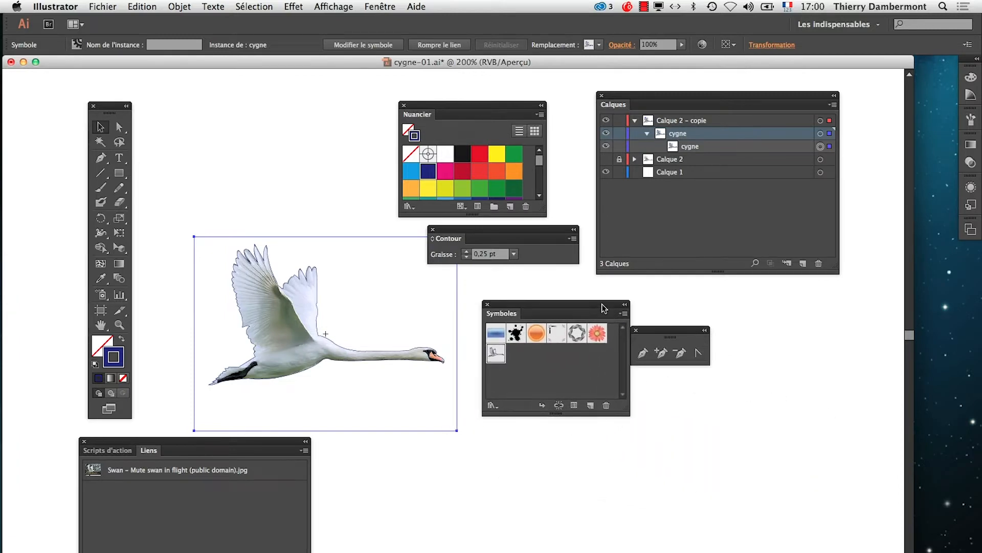
pyautogui.rightClick(295, 336)
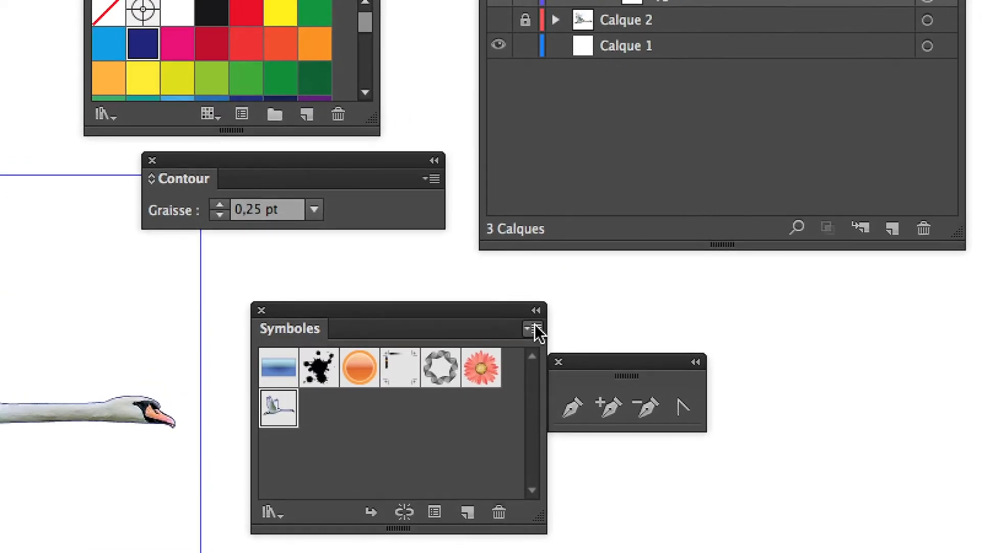
pyautogui.click(538, 331)
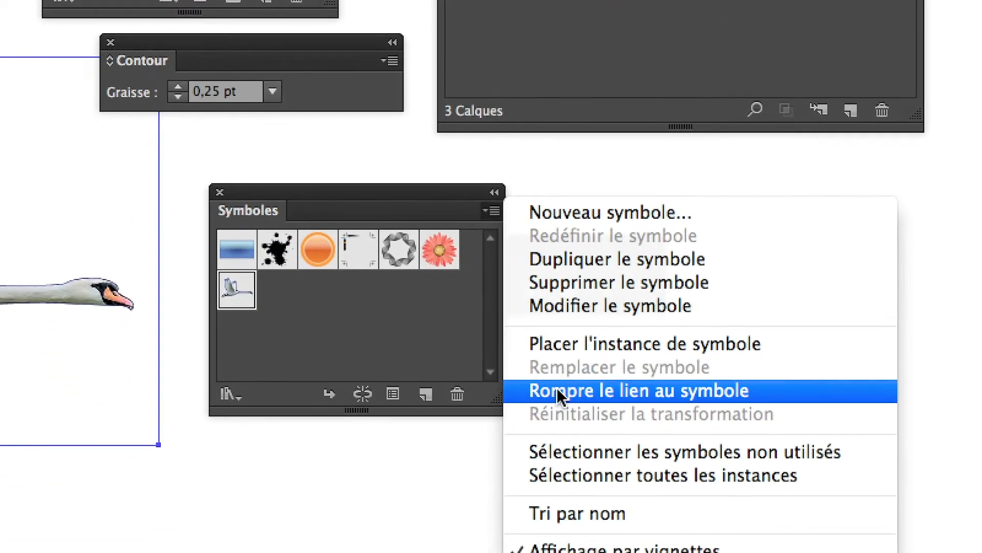
pyautogui.click(557, 390)
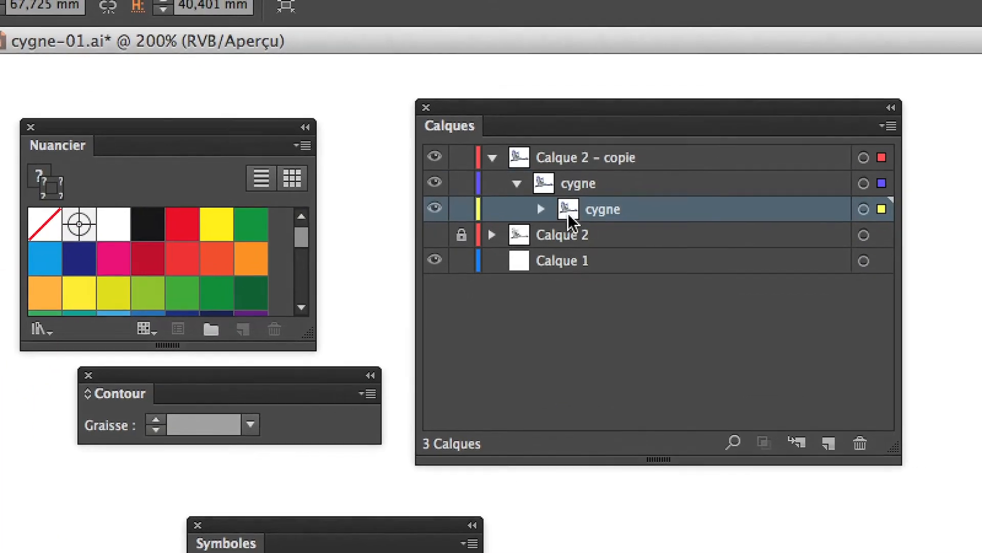
# Expand the nested cygne sublayer and its clipping group to examine the mask and image inside.
pyautogui.click(559, 214)
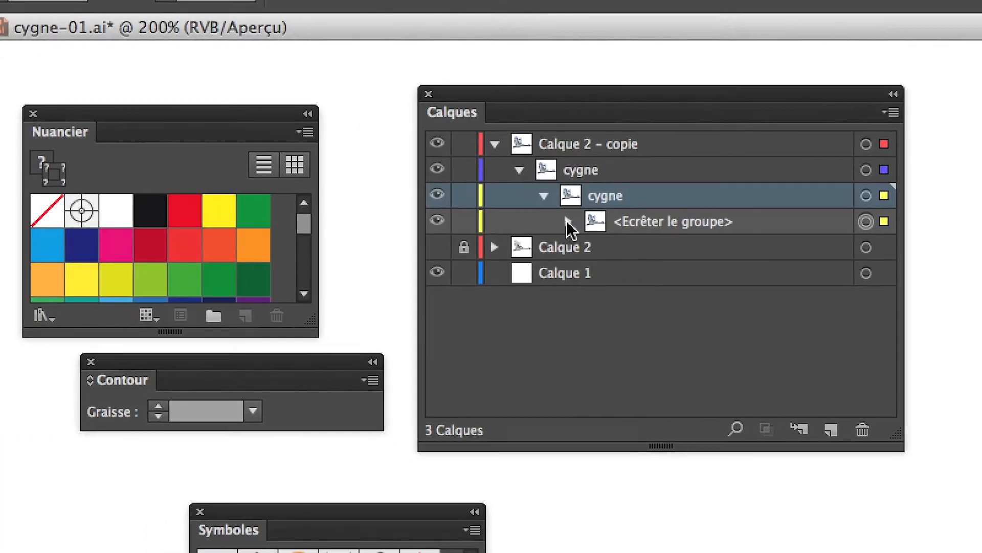
pyautogui.click(581, 238)
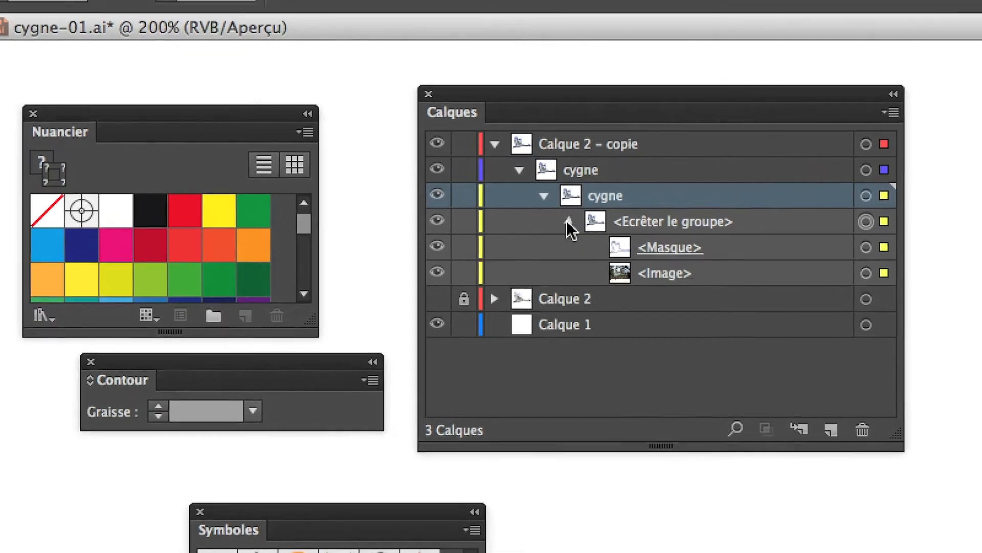
pyautogui.click(540, 215)
pyautogui.click(557, 212)
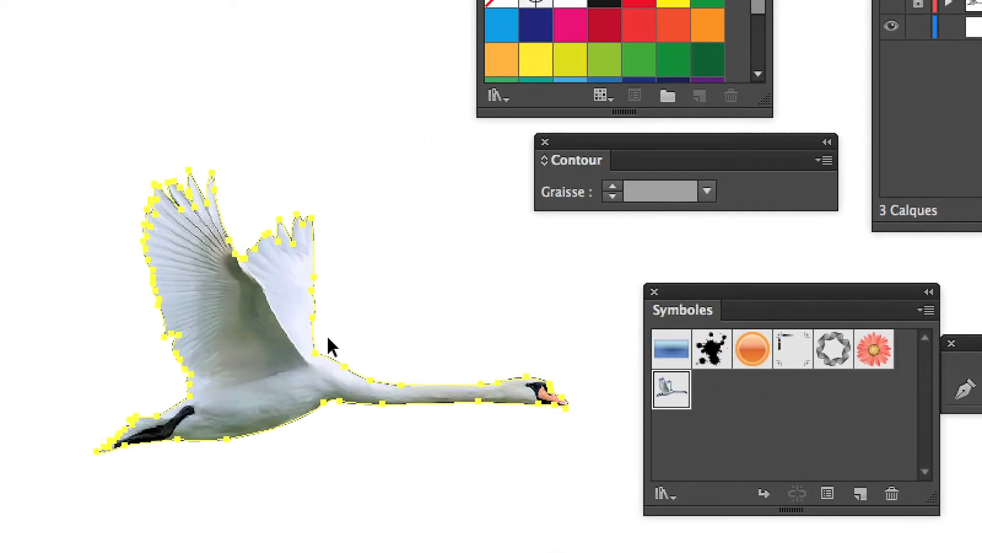
# Delete the selected swan artwork and place another instance of the swan symbol in the same area.
pyautogui.click(329, 338)
pyautogui.press('Delete')
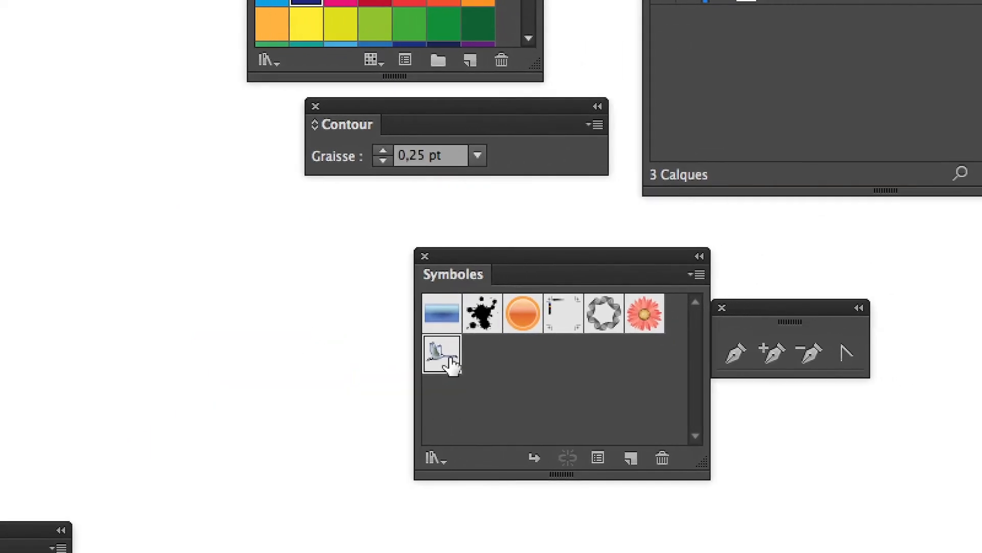
pyautogui.moveTo(715, 400); pyautogui.dragTo(289, 339)
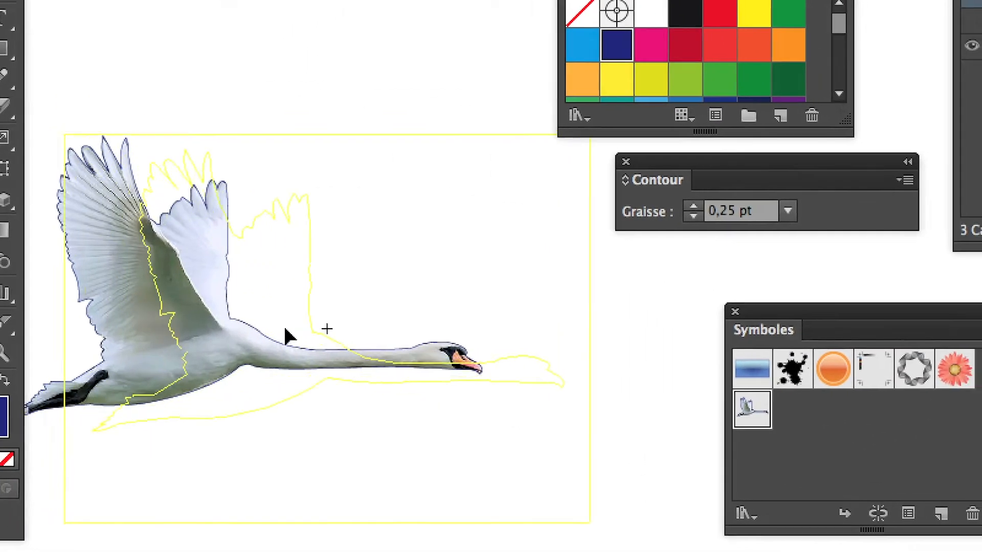
pyautogui.rightClick(292, 338)
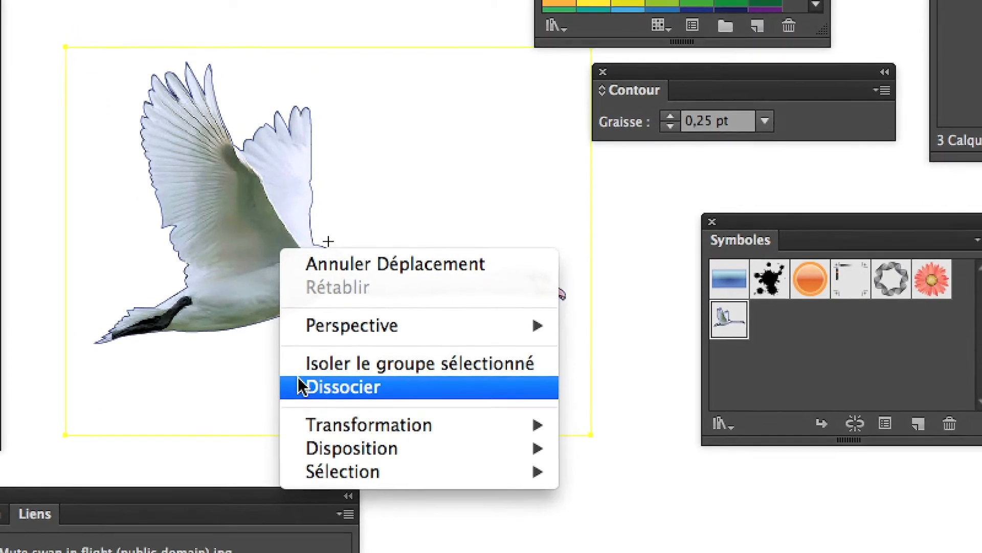
pyautogui.click(304, 366)
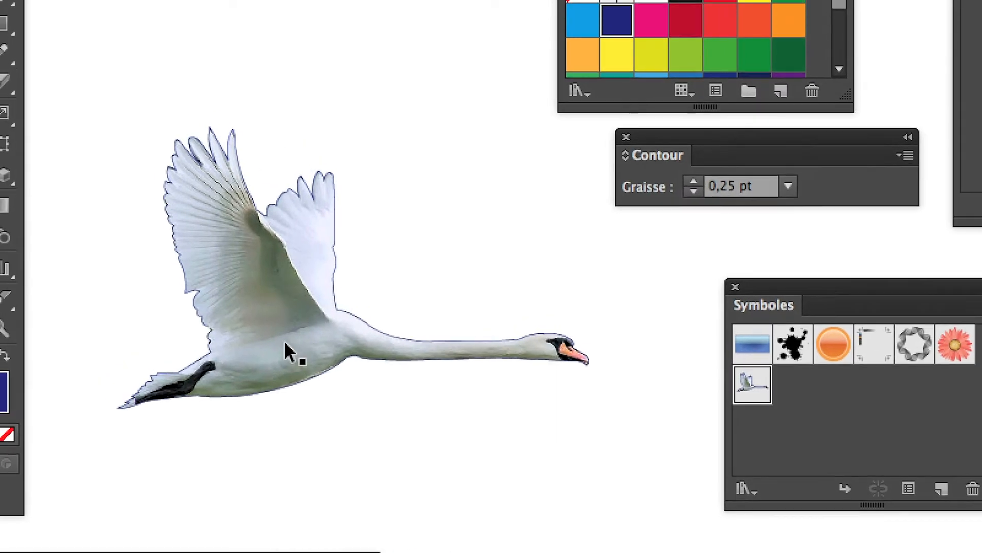
pyautogui.rightClick(288, 352)
pyautogui.click(282, 353)
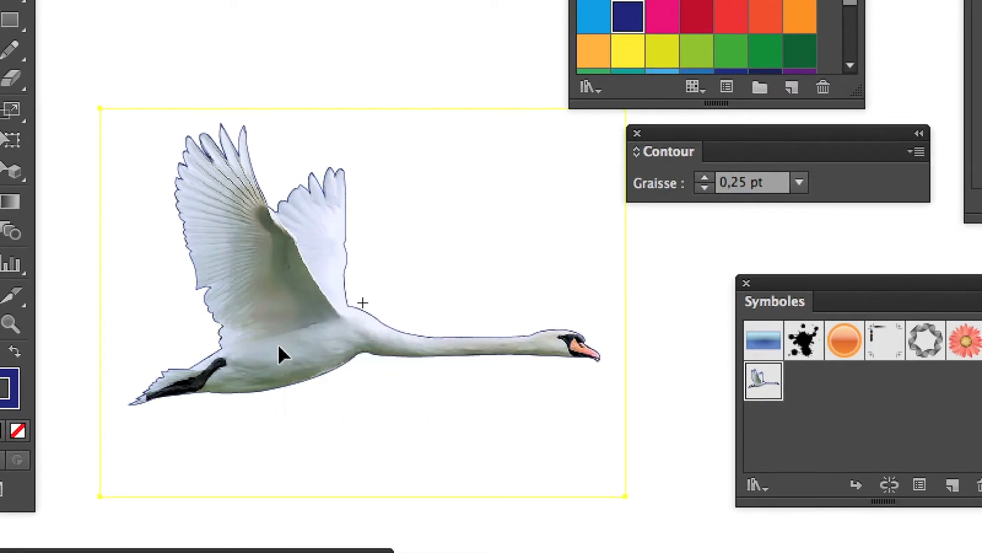
pyautogui.rightClick(280, 353)
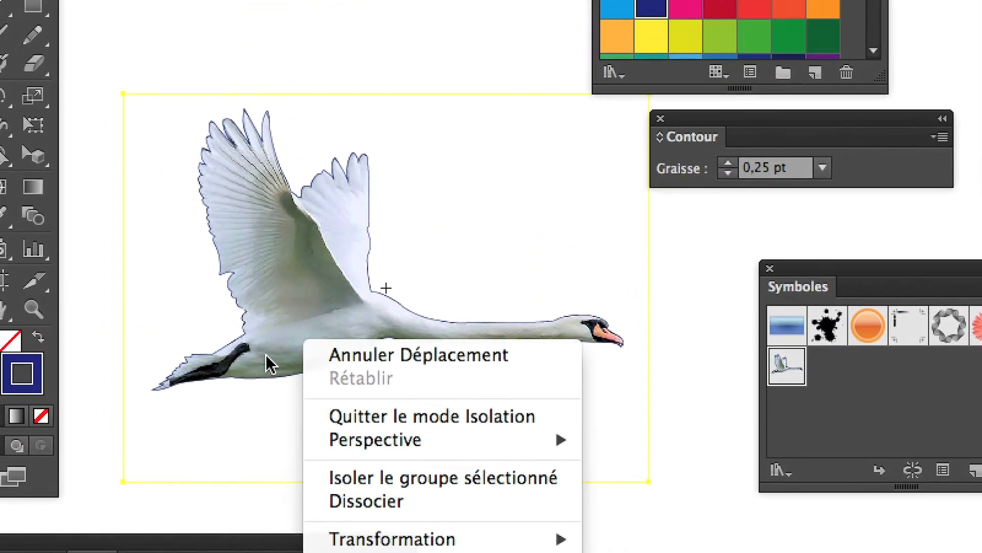
pyautogui.click(266, 356)
pyautogui.click(23, 155)
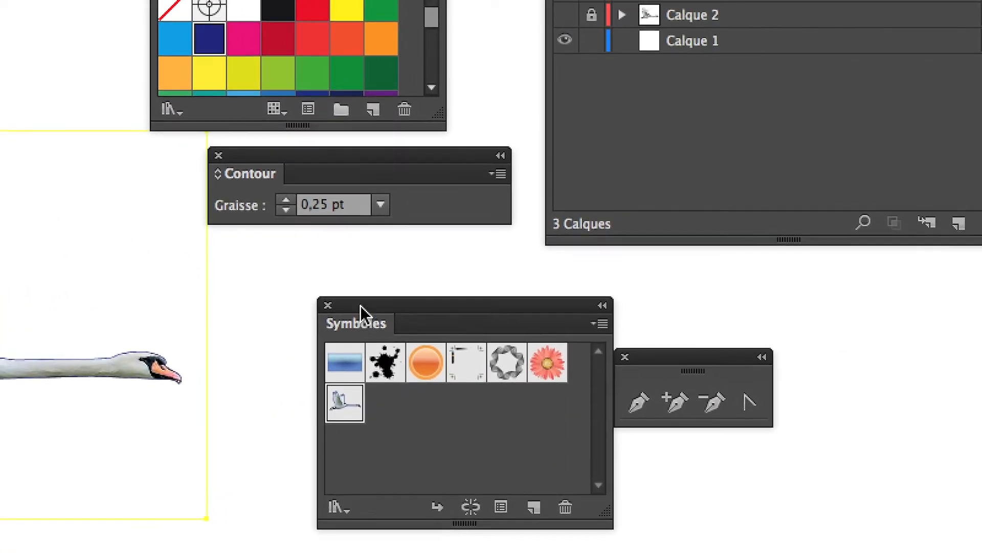
# Break the new swan instance's link to its symbol and leave the Symboles panel clear of the artwork.
pyautogui.moveTo(738, 361); pyautogui.dragTo(370, 365)
pyautogui.moveTo(235, 306); pyautogui.dragTo(204, 316)
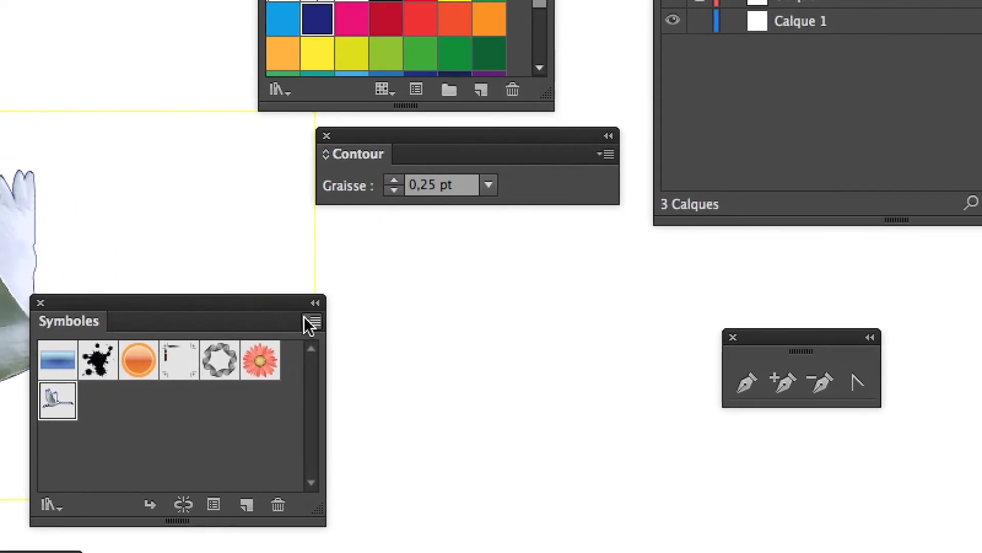
pyautogui.click(479, 327)
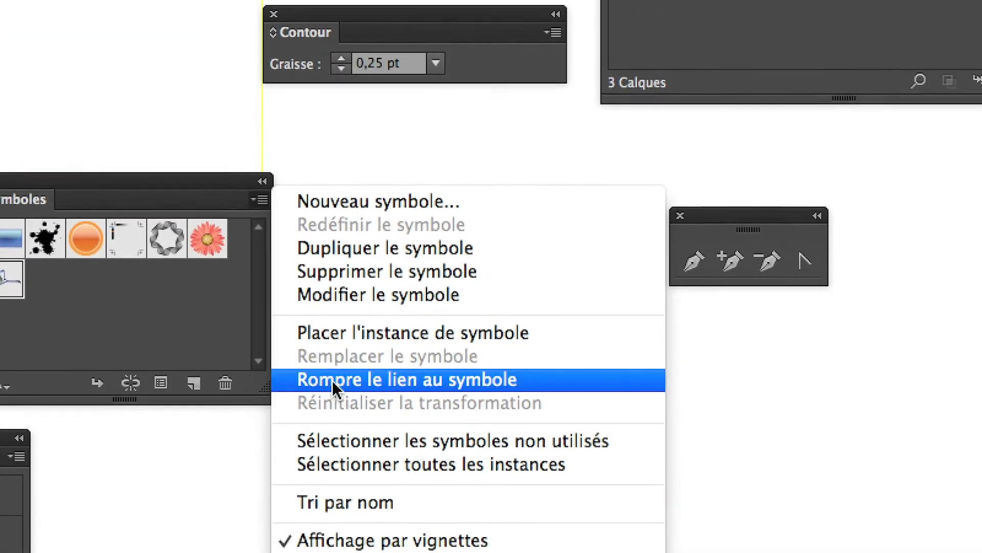
pyautogui.click(389, 499)
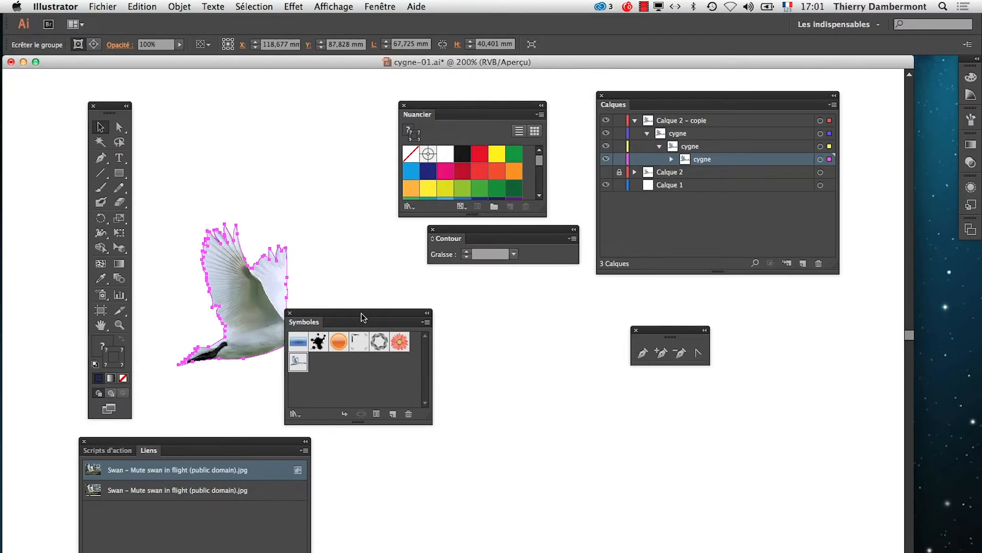
pyautogui.moveTo(137, 178); pyautogui.dragTo(842, 409)
pyautogui.moveTo(656, 432); pyautogui.dragTo(655, 407)
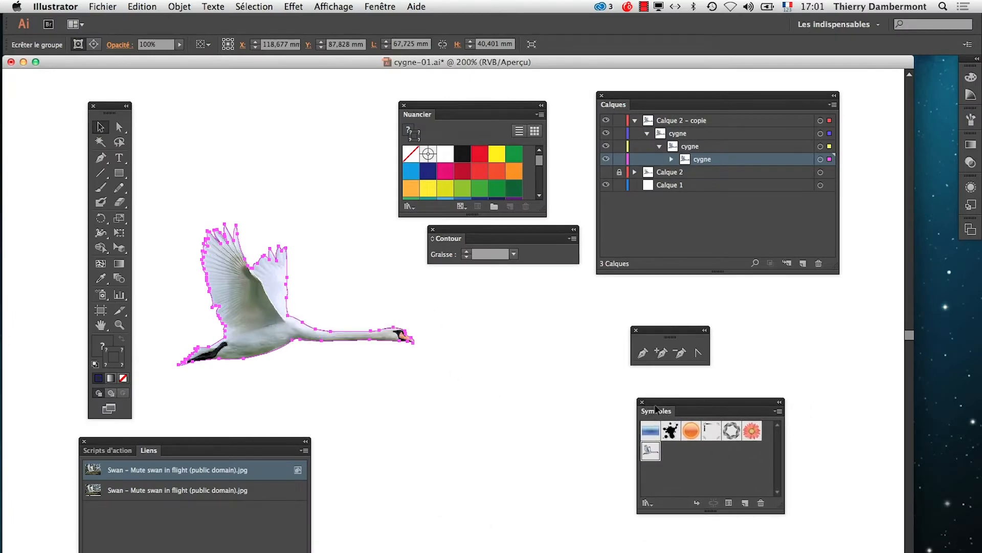
# Examine the contents of the innermost cygne sublayer, then cut the unlinked swan artwork from the artboard.
pyautogui.click(479, 384)
pyautogui.click(266, 322)
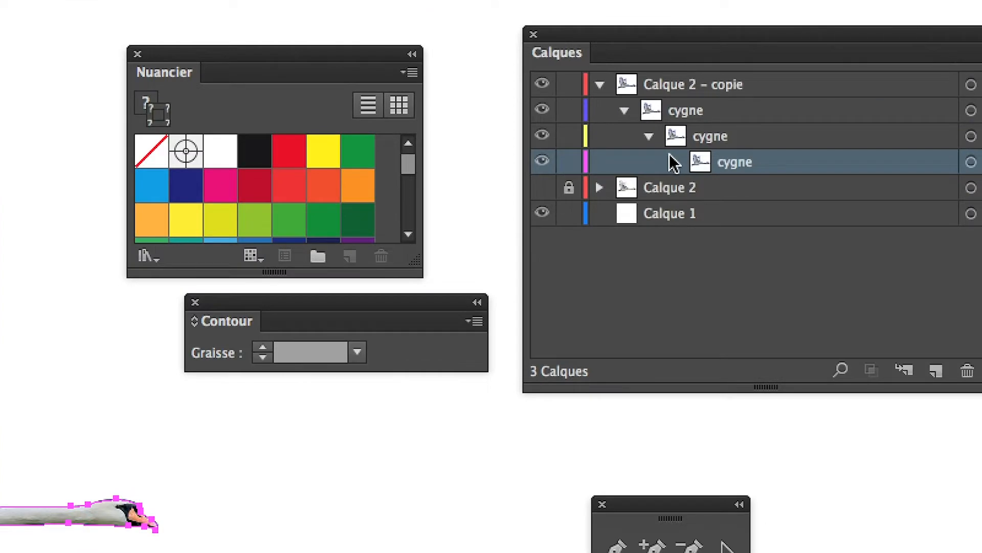
pyautogui.click(671, 162)
pyautogui.click(696, 188)
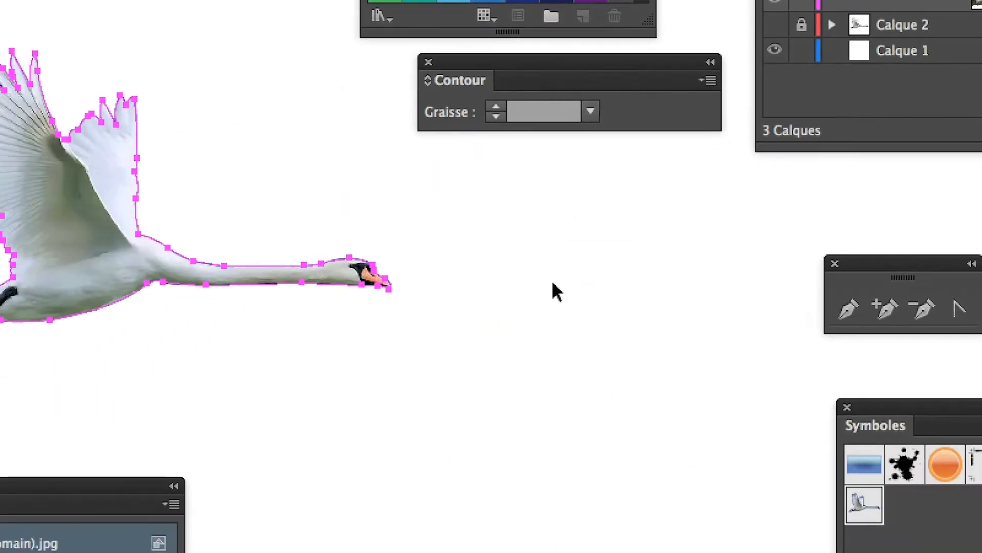
pyautogui.click(25, 524)
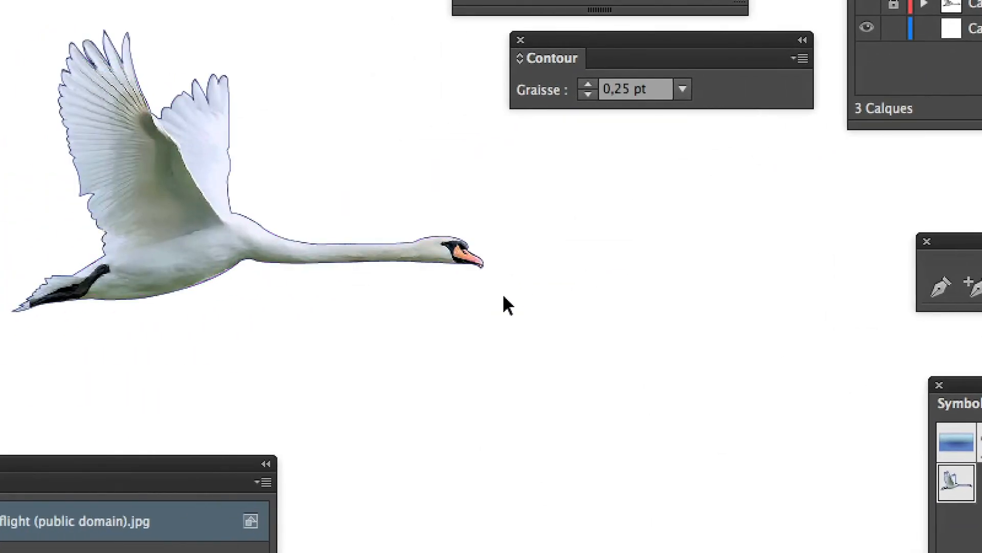
pyautogui.click(179, 264)
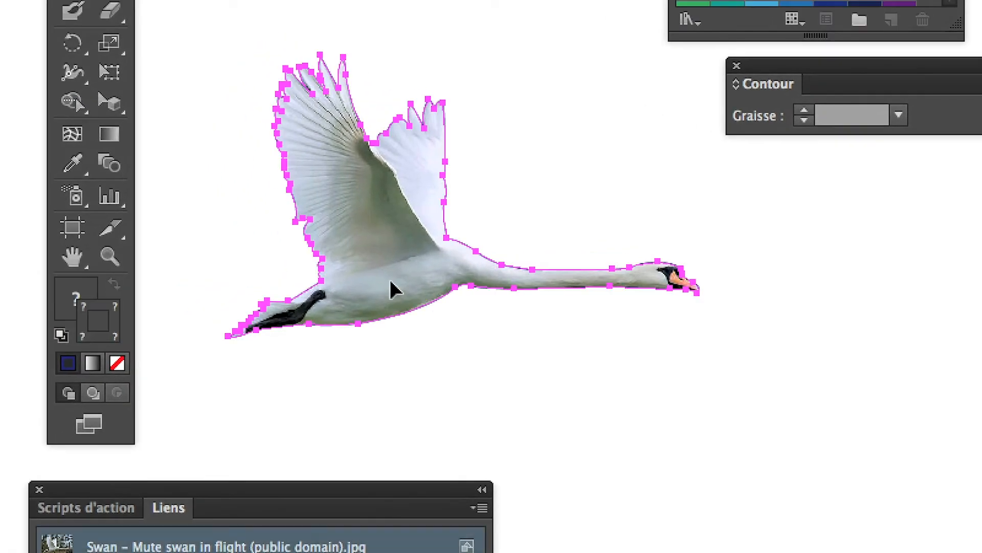
pyautogui.press('super+x')
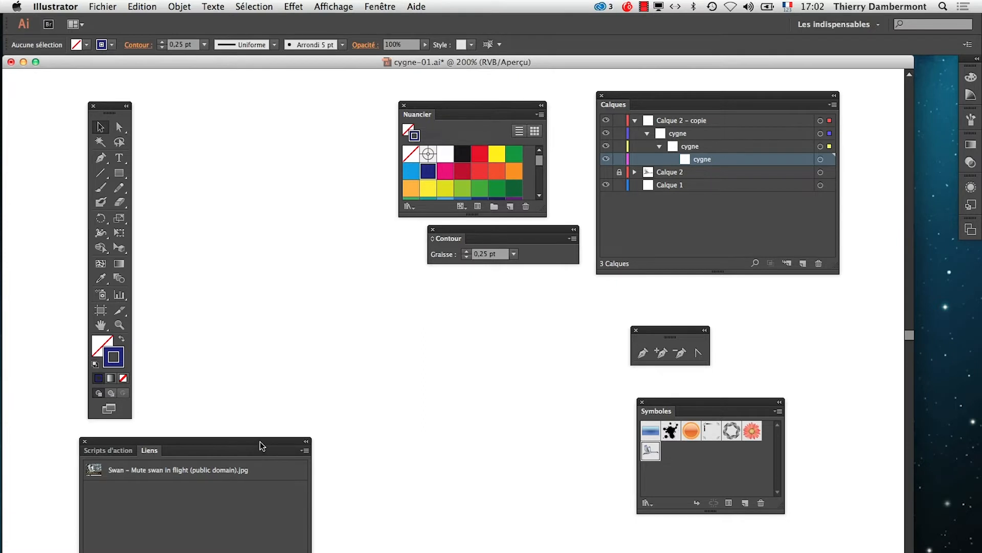
# Show the whole artboard and delete the emptied cygne sublayer with its nested sublayers from the Calque 2 – copie layer.
pyautogui.moveTo(260, 441); pyautogui.dragTo(245, 454)
pyautogui.keyDown('alt'); pyautogui.click(338, 408); pyautogui.keyUp('alt')
pyautogui.keyDown('alt'); pyautogui.click(413, 405); pyautogui.keyUp('alt')
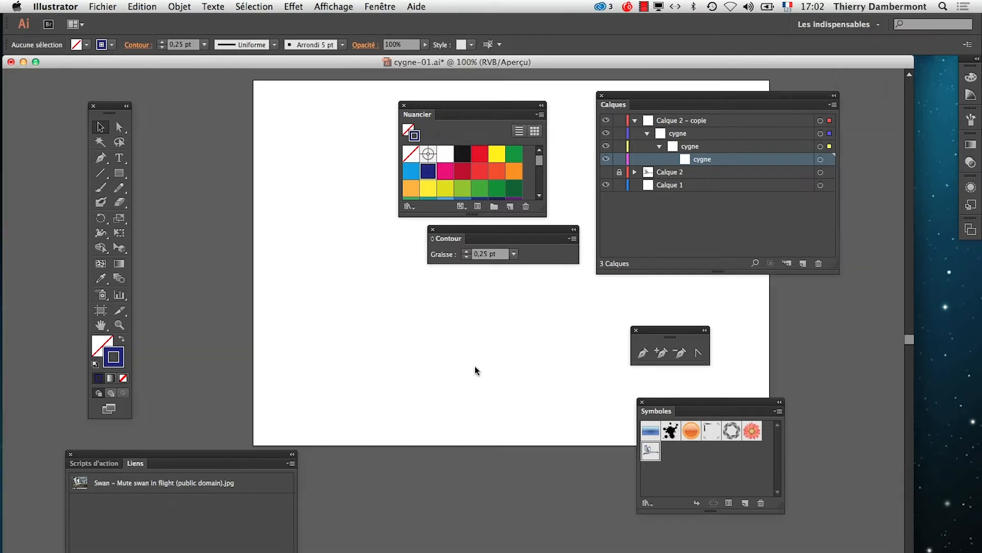
pyautogui.click(635, 121)
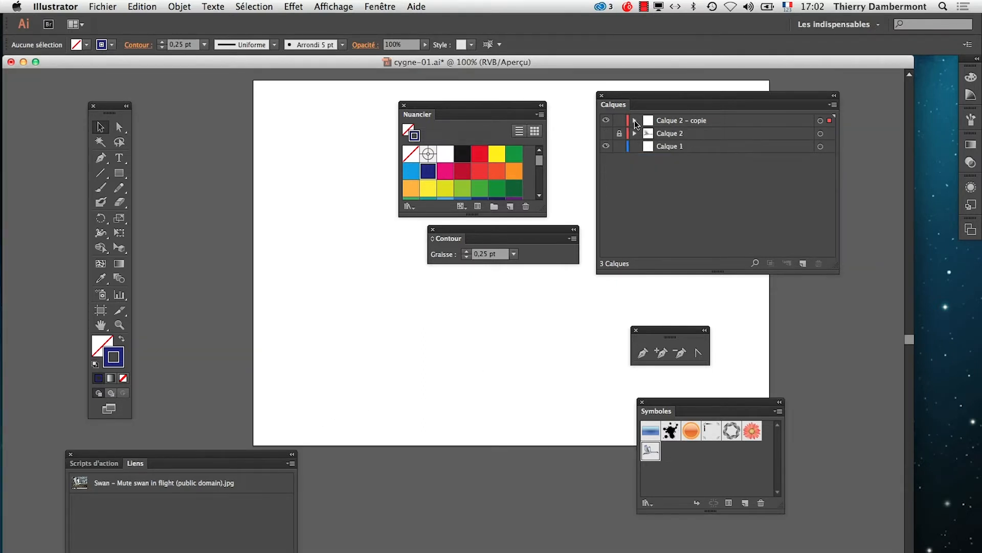
pyautogui.moveTo(555, 305); pyautogui.dragTo(422, 369)
pyautogui.click(636, 122)
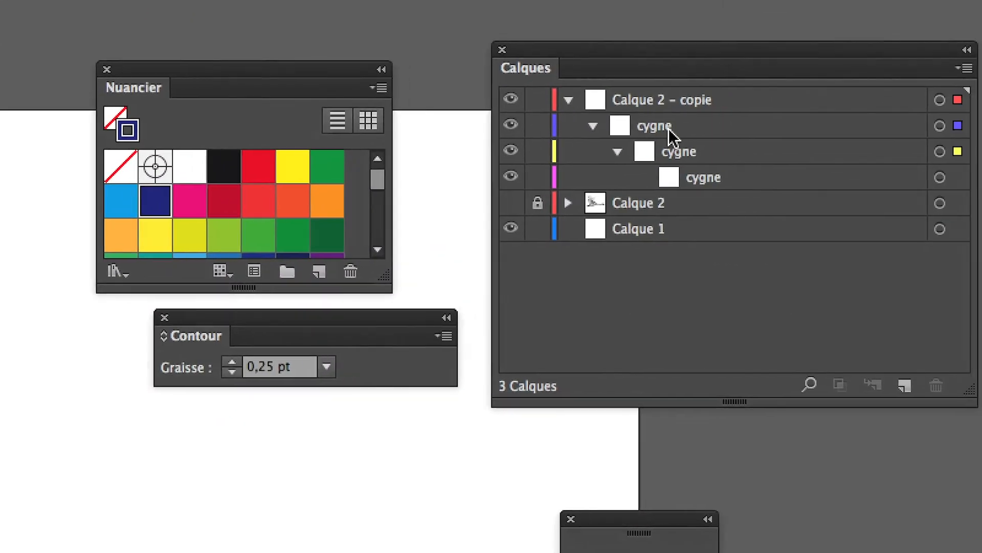
pyautogui.moveTo(668, 128); pyautogui.dragTo(936, 385)
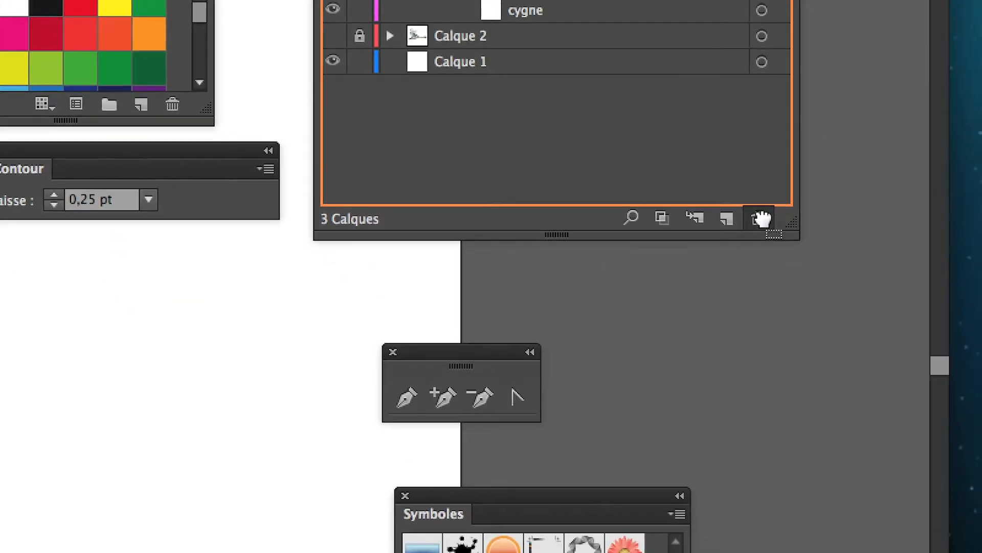
pyautogui.moveTo(761, 219); pyautogui.dragTo(761, 219)
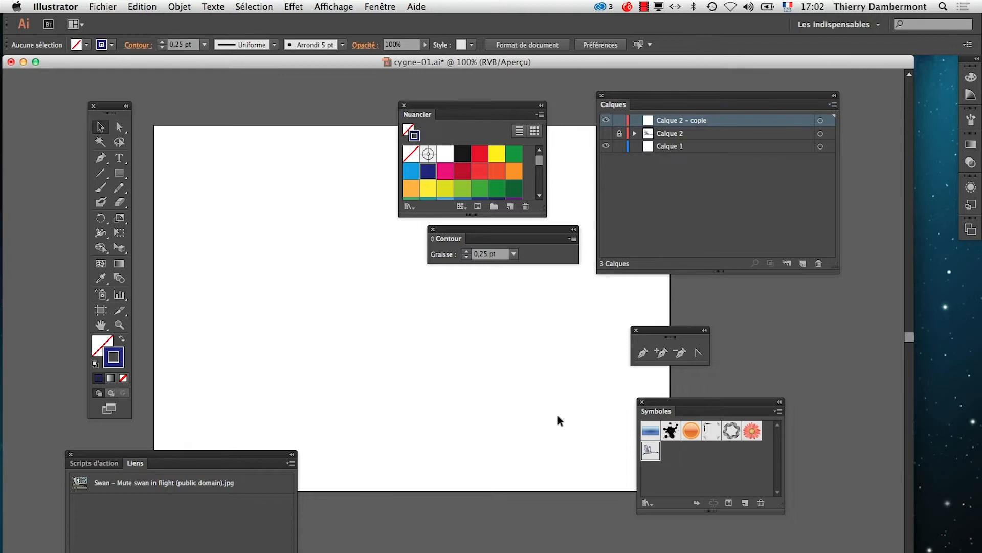
# Close the Nuancier, Contour, pen tools and Liens panels, and place the Calques and Symboles panels beside the artboard.
pyautogui.click(403, 106)
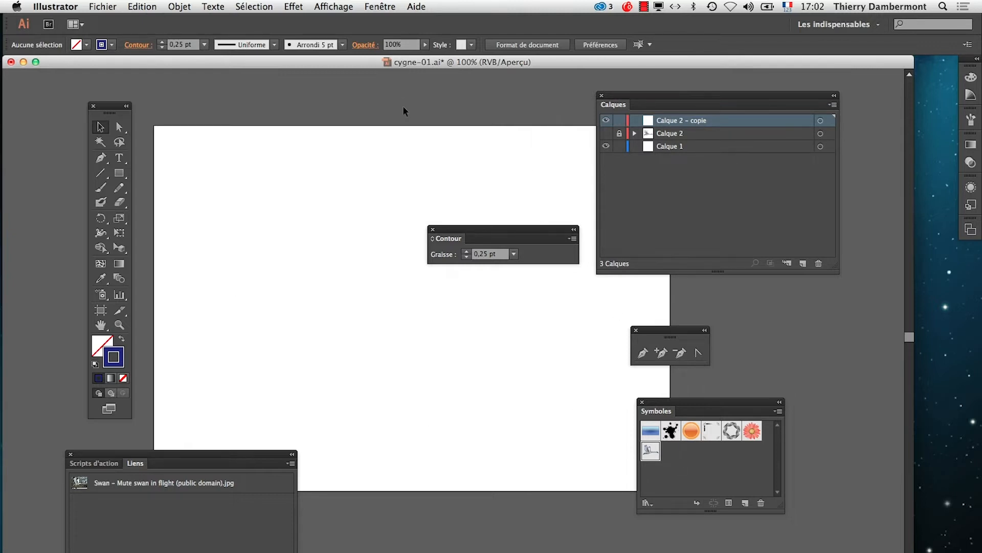
pyautogui.click(433, 230)
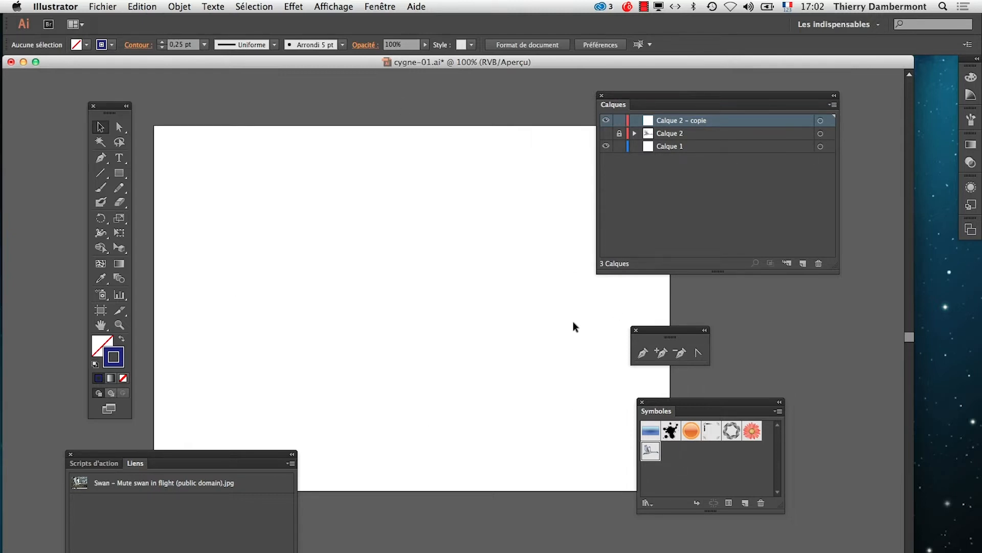
pyautogui.click(635, 330)
pyautogui.moveTo(614, 104); pyautogui.dragTo(688, 100)
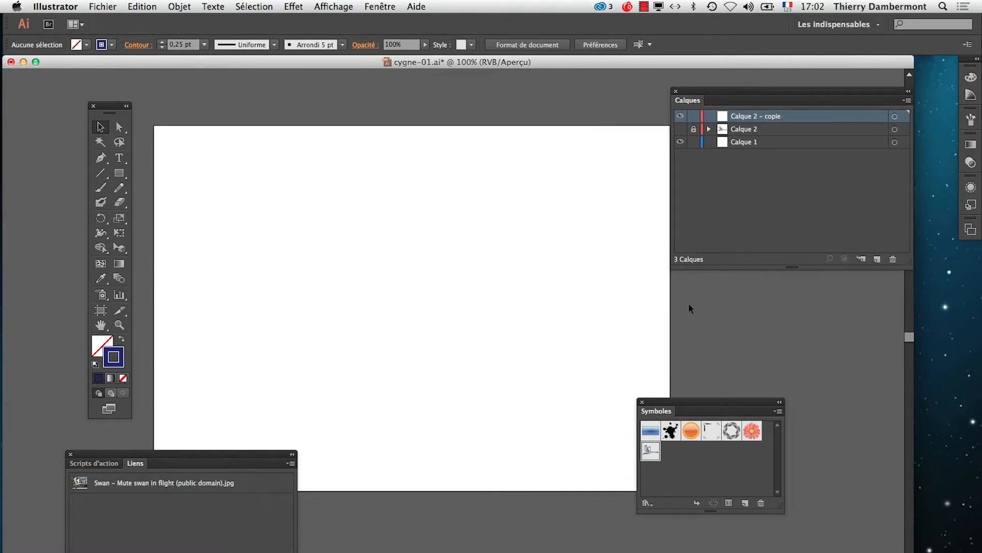
pyautogui.moveTo(671, 405); pyautogui.dragTo(722, 381)
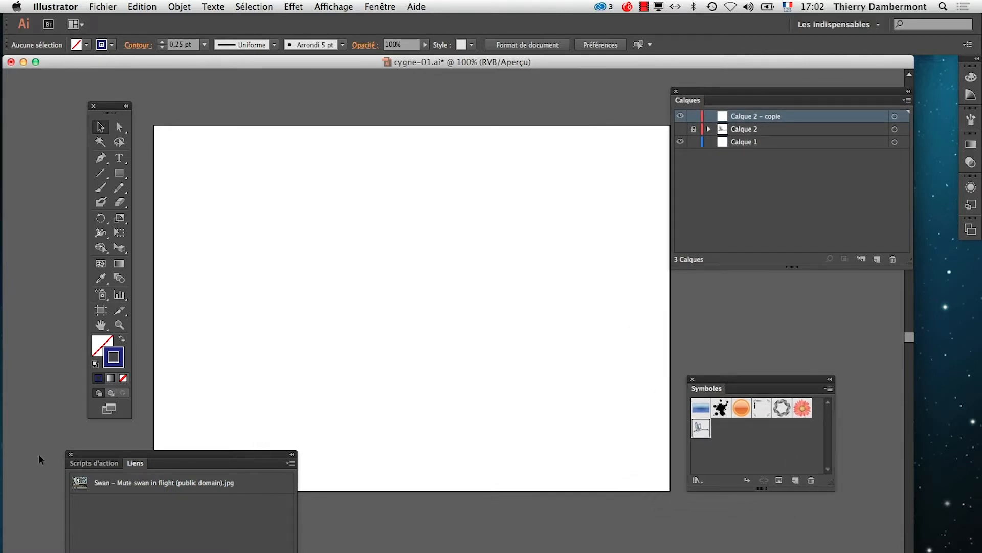
pyautogui.click(71, 454)
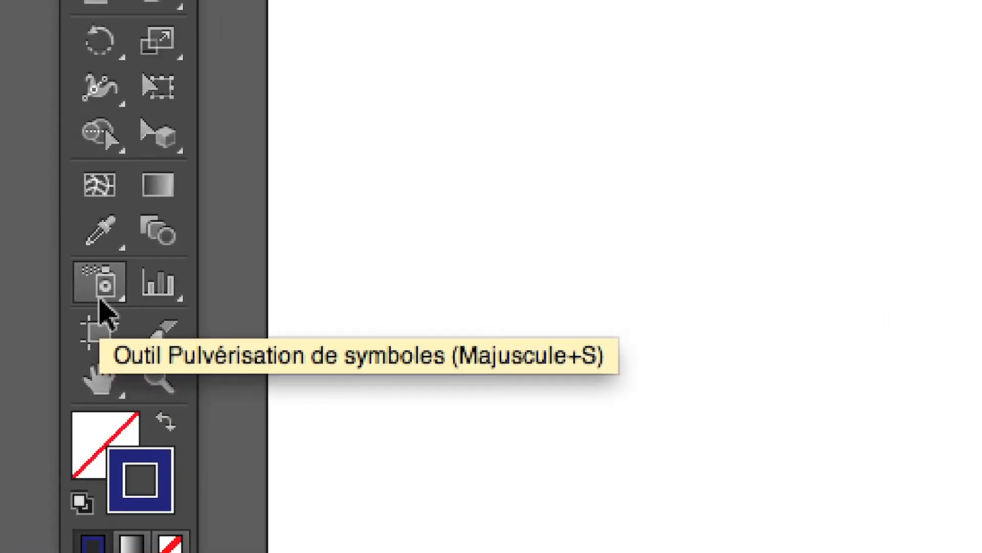
# Spray a dense flock of swan symbols in several rows across the artboard with the Symbol Sprayer.
pyautogui.click(100, 301)
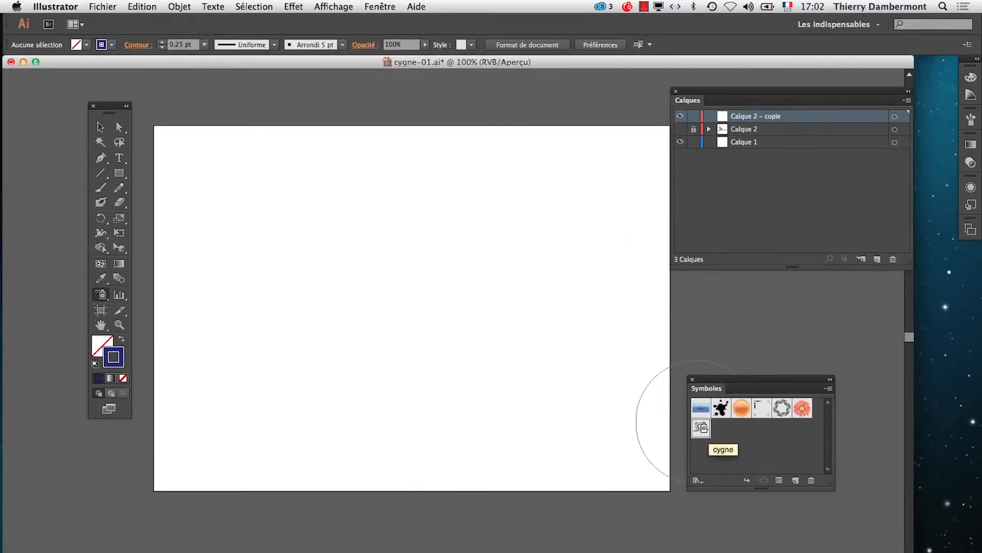
pyautogui.moveTo(206, 246)
pyautogui.mouseDown()
pyautogui.moveTo(259, 226)
pyautogui.moveTo(416, 241)
pyautogui.moveTo(513, 276)
pyautogui.moveTo(292, 313)
pyautogui.moveTo(552, 358)
pyautogui.mouseUp()
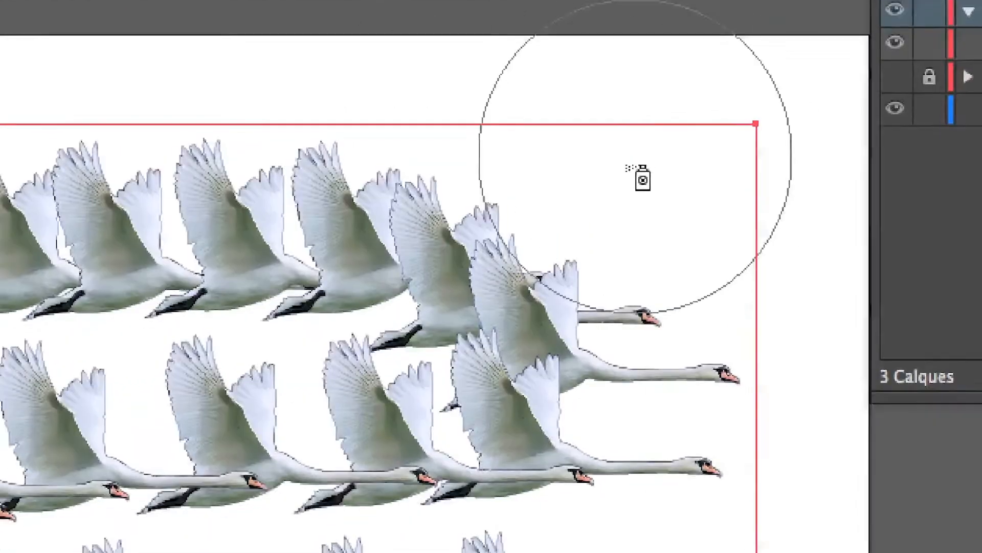
pyautogui.moveTo(177, 420)
pyautogui.mouseDown()
pyautogui.moveTo(20, 439)
pyautogui.moveTo(13, 452)
pyautogui.mouseUp()
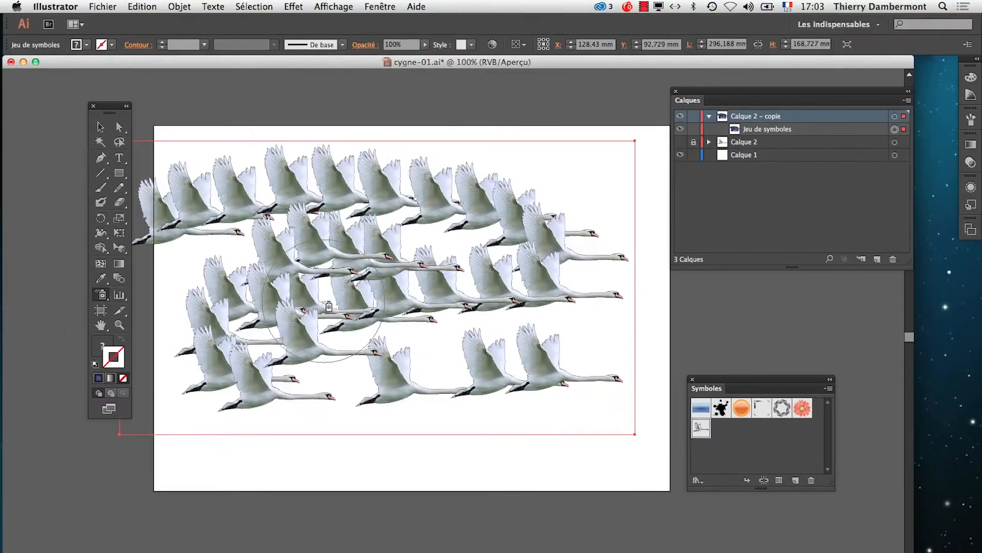
pyautogui.moveTo(329, 306)
pyautogui.mouseDown()
pyautogui.moveTo(506, 434)
pyautogui.moveTo(443, 503)
pyautogui.moveTo(417, 505)
pyautogui.moveTo(336, 447)
pyautogui.moveTo(252, 420)
pyautogui.moveTo(304, 352)
pyautogui.mouseUp()
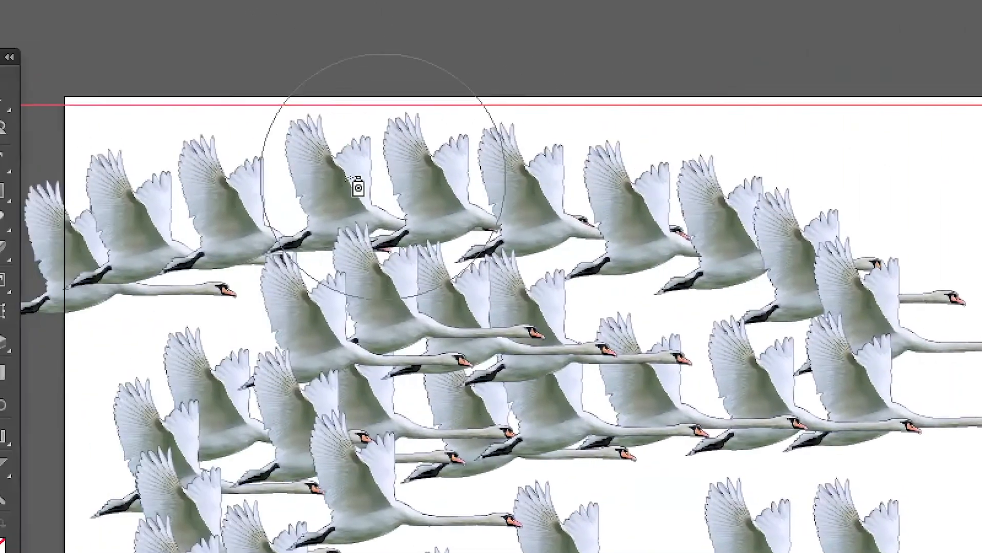
# Deselect the flock and spray a second, separate swan symbol set across the middle and up the artboard's right side.
pyautogui.click(183, 152)
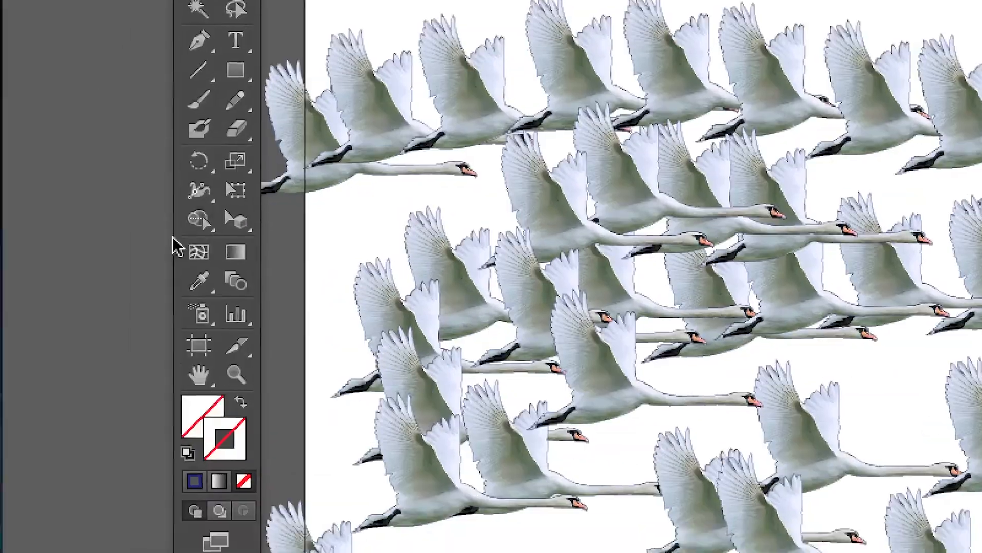
pyautogui.click(71, 510)
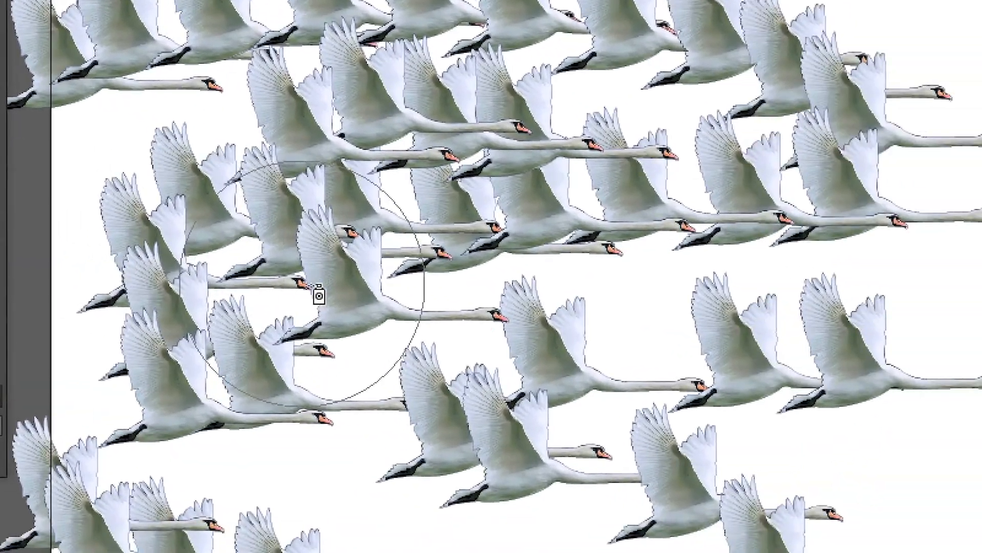
pyautogui.moveTo(548, 326)
pyautogui.mouseDown()
pyautogui.moveTo(713, 380)
pyautogui.moveTo(981, 406)
pyautogui.mouseUp()
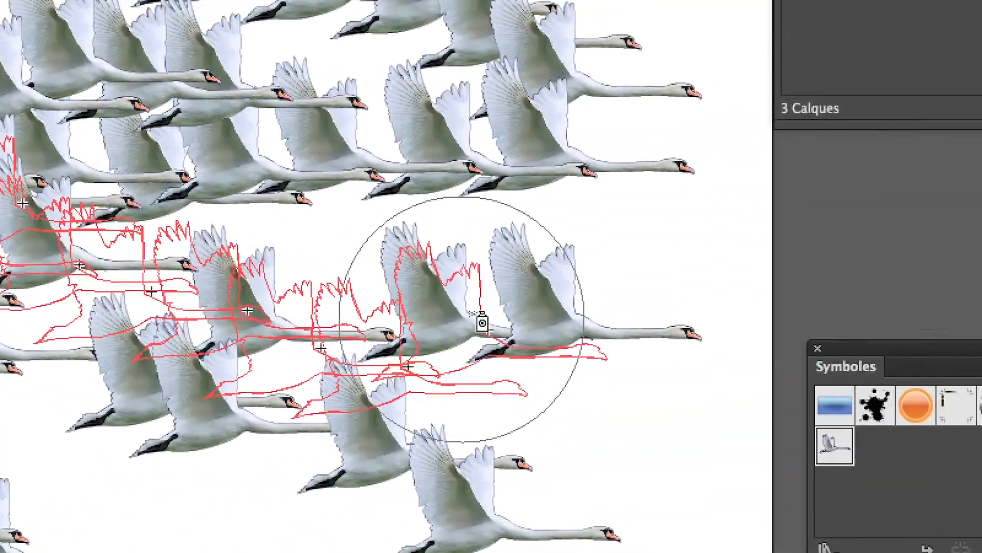
pyautogui.moveTo(482, 323)
pyautogui.mouseDown()
pyautogui.moveTo(513, 154)
pyautogui.moveTo(537, 131)
pyautogui.mouseUp()
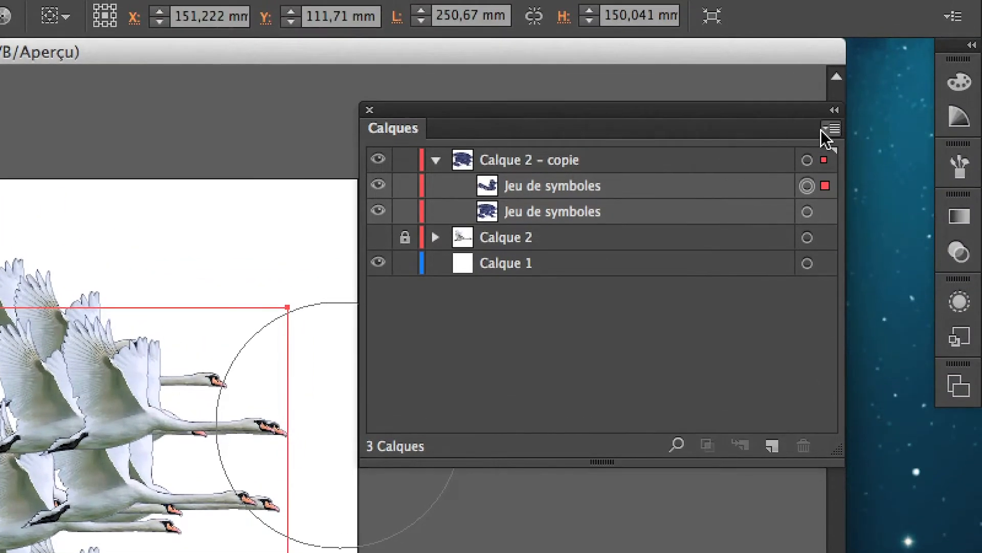
# Set the Calques panel's row size to a custom 80 pixels and enlarge the panel to fit the bigger thumbnails.
pyautogui.click(825, 129)
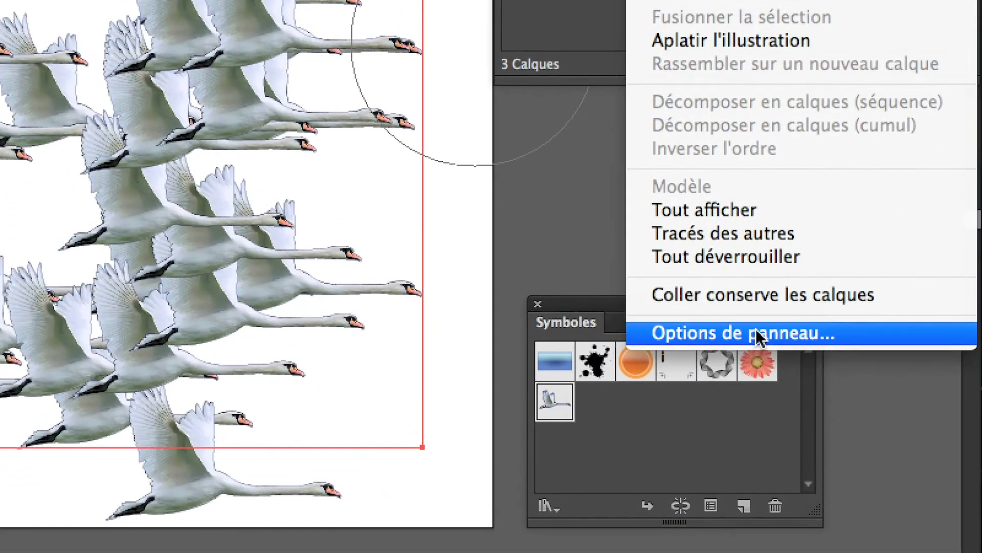
pyautogui.click(759, 338)
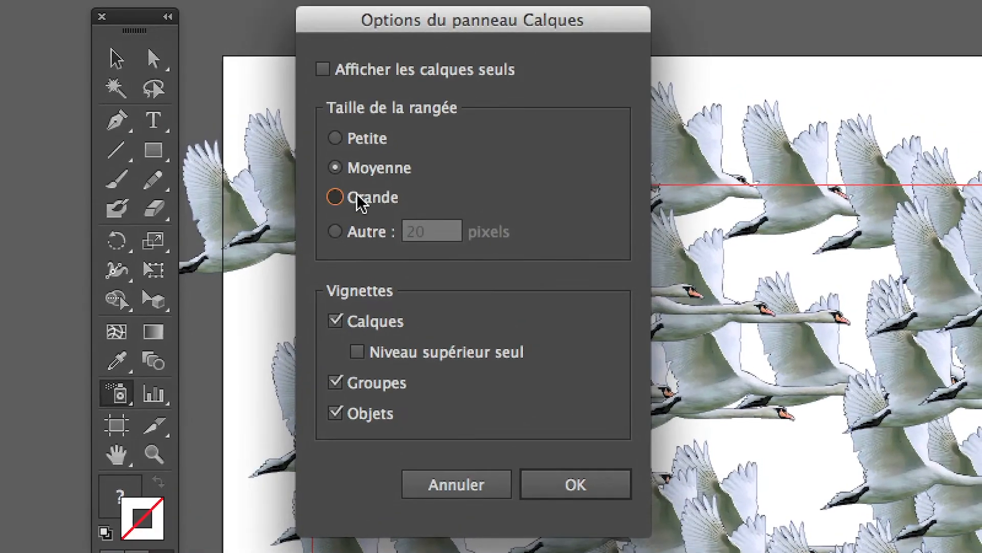
pyautogui.click(358, 197)
pyautogui.click(343, 232)
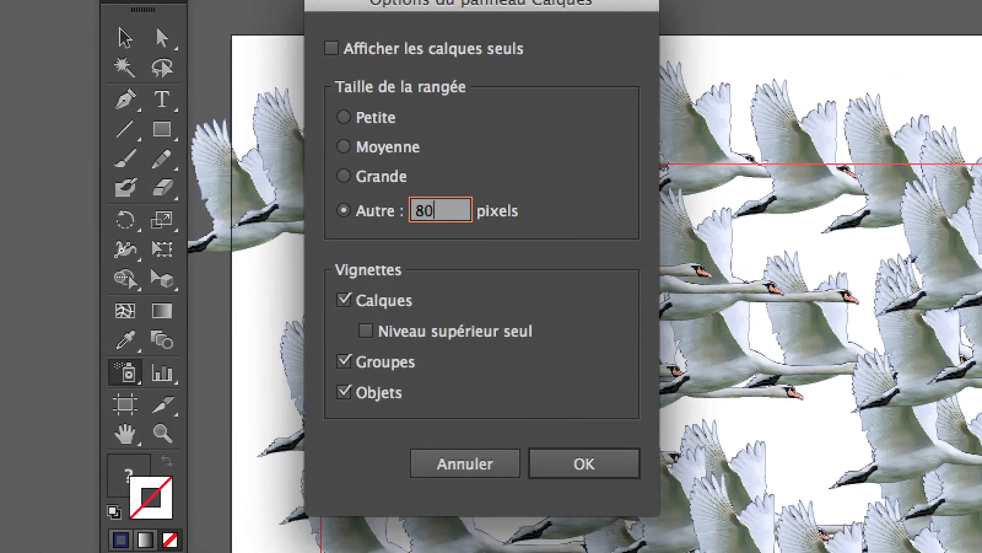
pyautogui.write('80')
pyautogui.click(584, 463)
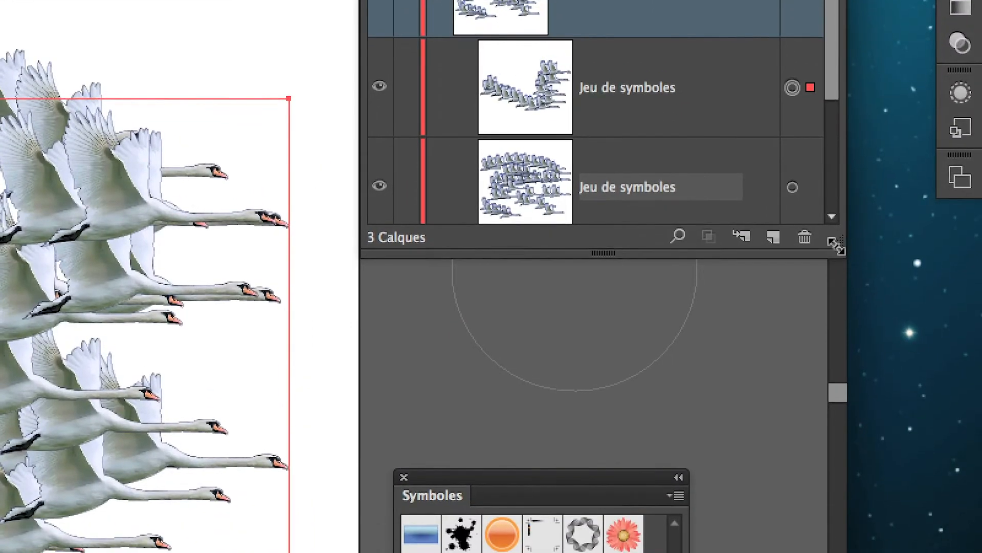
pyautogui.moveTo(980, 273); pyautogui.dragTo(973, 451)
pyautogui.moveTo(836, 309); pyautogui.dragTo(827, 331)
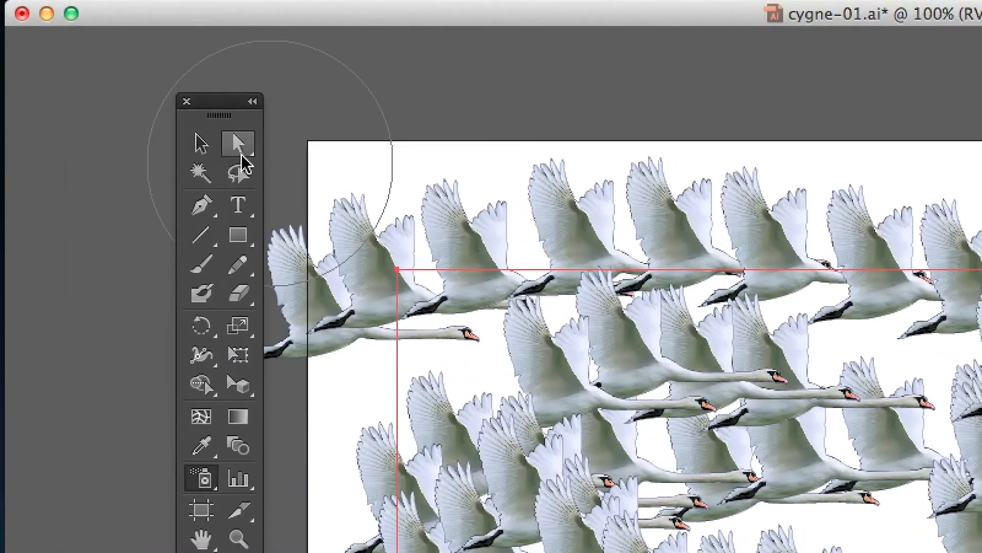
# Deselect the symbol sets and spray a third swan set across the flock's upper part and down through its middle.
pyautogui.click(201, 145)
pyautogui.click(329, 104)
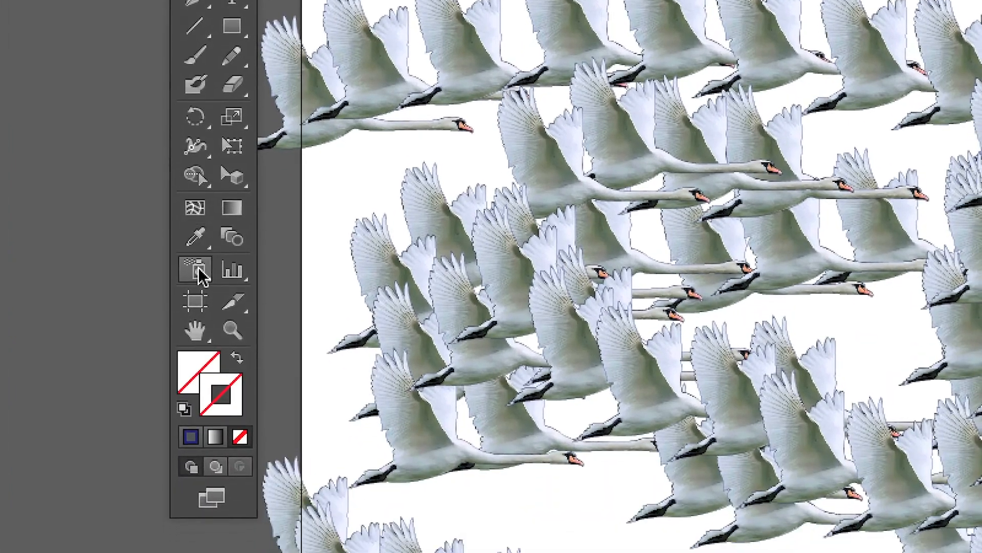
pyautogui.click(198, 269)
pyautogui.moveTo(460, 243)
pyautogui.mouseDown()
pyautogui.moveTo(520, 212)
pyautogui.moveTo(839, 139)
pyautogui.moveTo(927, 268)
pyautogui.mouseUp()
pyautogui.moveTo(458, 279)
pyautogui.mouseDown()
pyautogui.moveTo(340, 438)
pyautogui.moveTo(350, 441)
pyautogui.mouseUp()
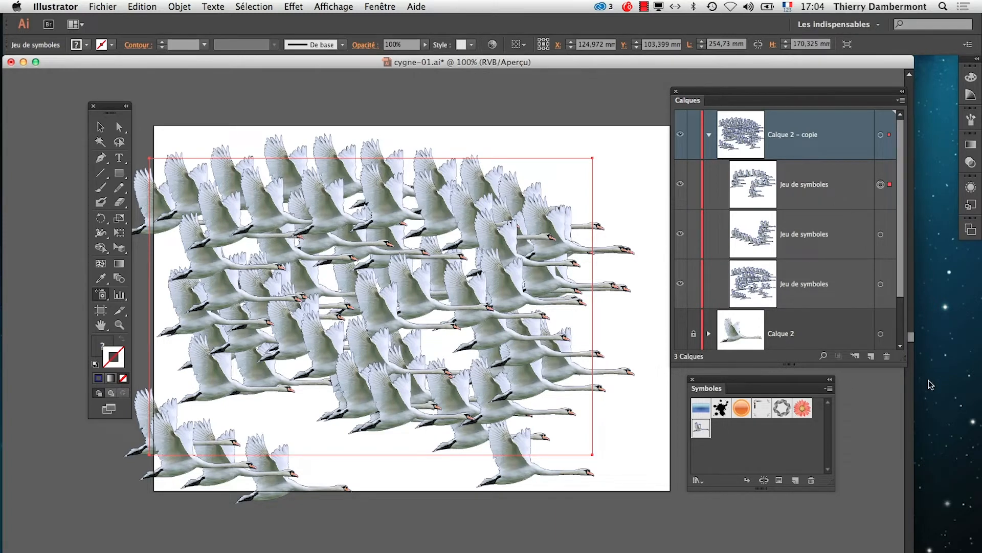
# Enlarge the Calques panel and move it and the toolbox away from the artboard, with the Selection tool active.
pyautogui.moveTo(901, 357); pyautogui.dragTo(904, 376)
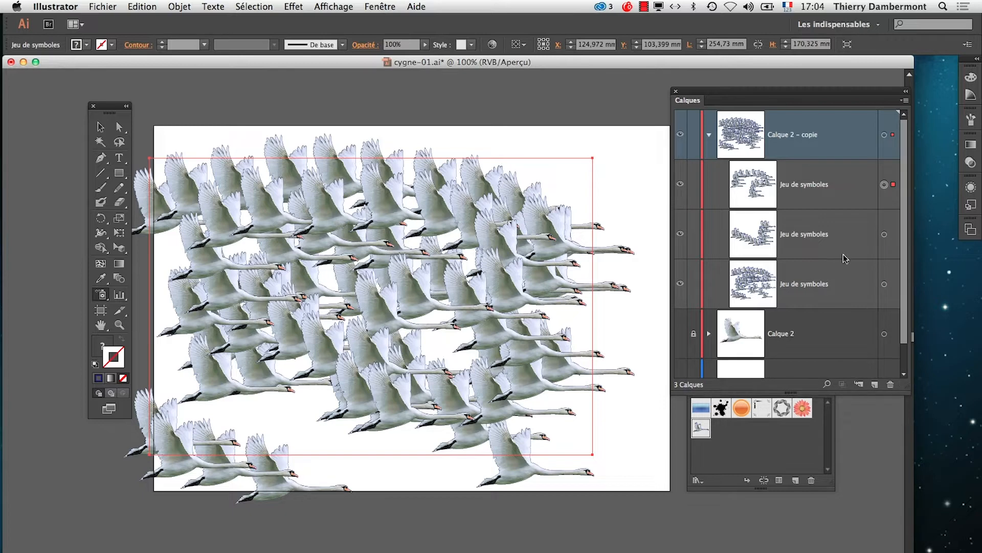
pyautogui.moveTo(697, 87); pyautogui.dragTo(722, 81)
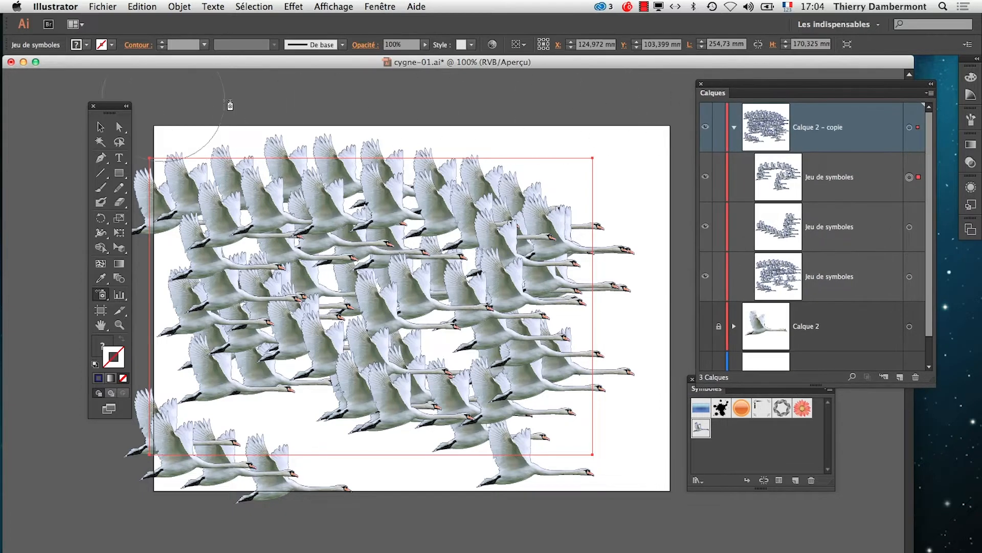
pyautogui.click(100, 125)
pyautogui.moveTo(109, 107); pyautogui.dragTo(57, 106)
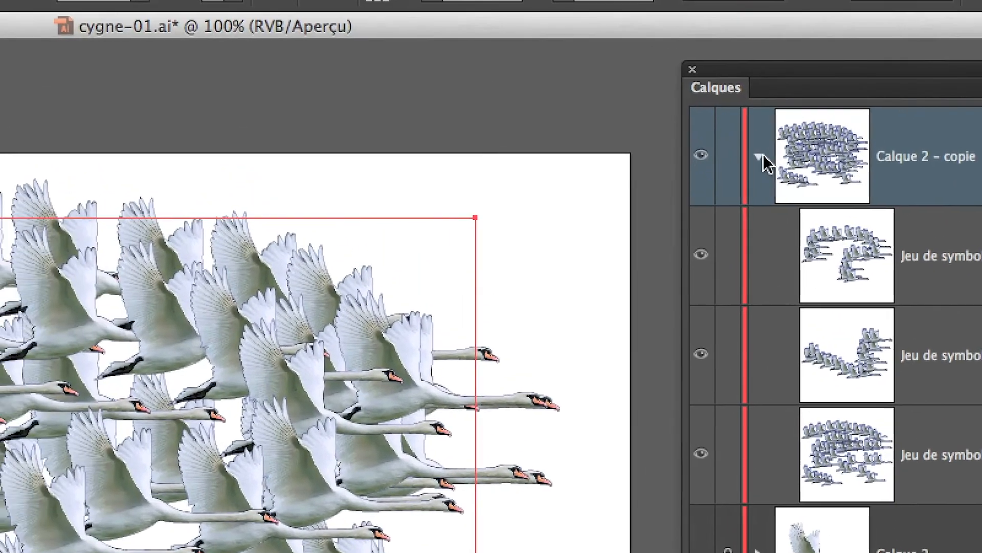
# Collapse the Calque 2 – copie layer, then lock and hide it.
pyautogui.click(760, 159)
pyautogui.click(727, 158)
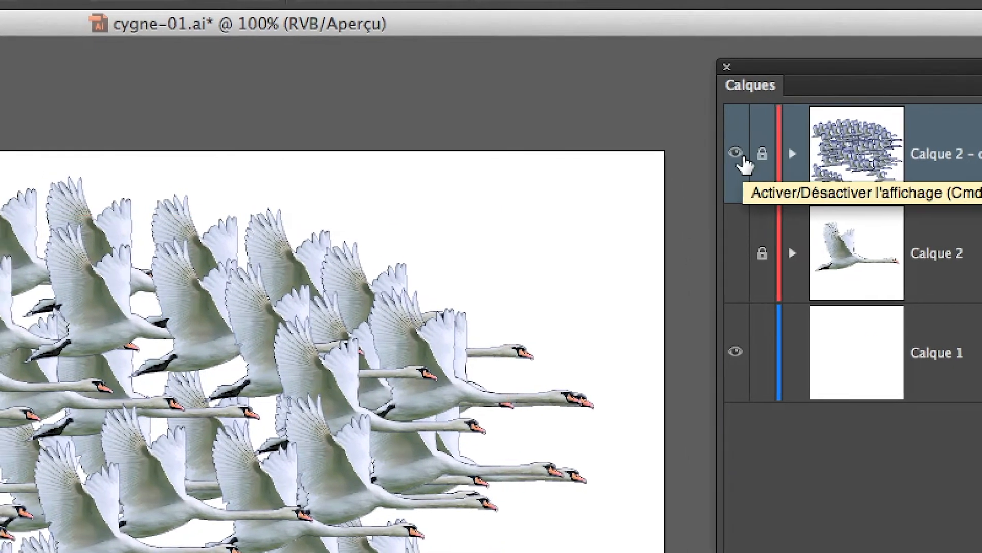
pyautogui.click(741, 157)
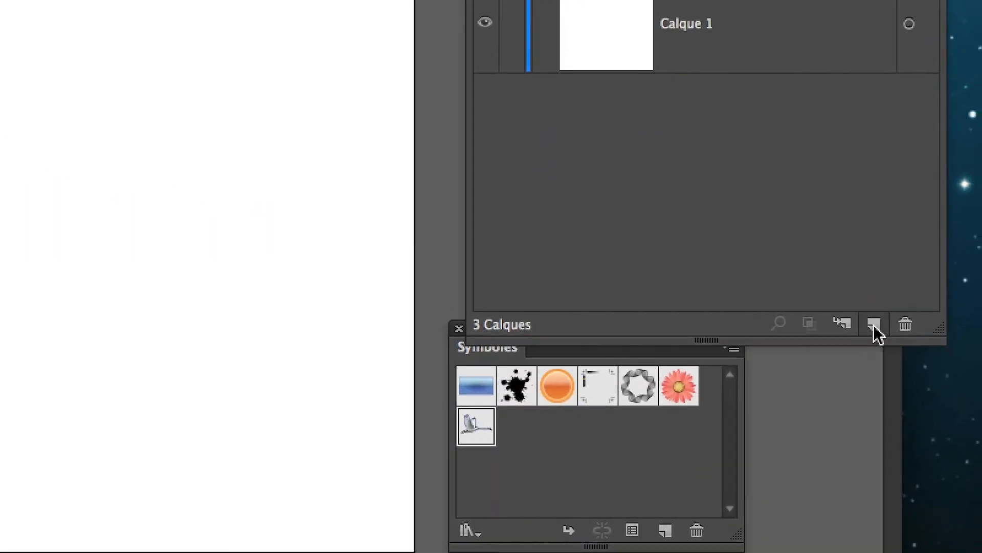
# Add a new layer, spray a loose flock of swans over the whole artboard with the Symbol Sprayer, and expand the layer.
pyautogui.click(873, 325)
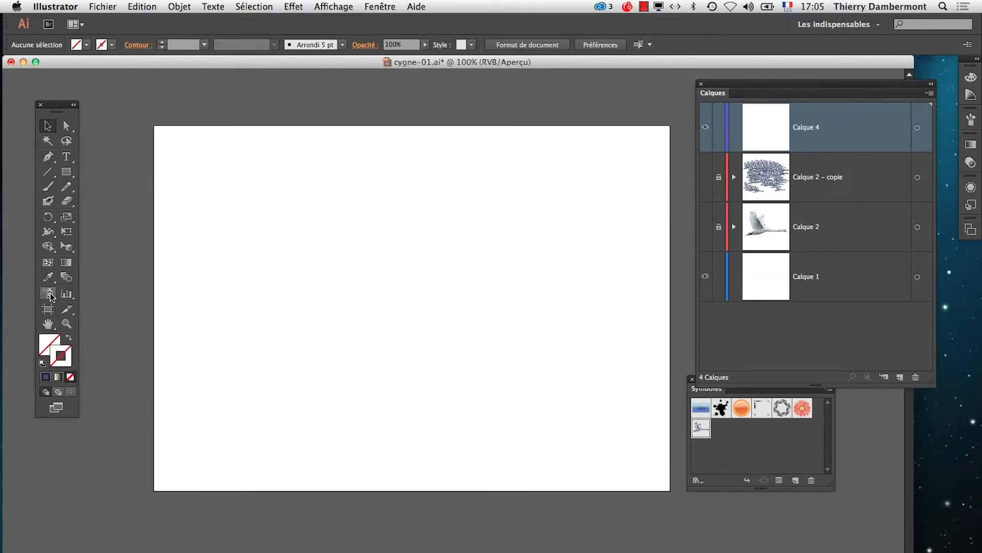
pyautogui.click(49, 294)
pyautogui.moveTo(296, 237)
pyautogui.mouseDown()
pyautogui.moveTo(248, 203)
pyautogui.moveTo(556, 211)
pyautogui.moveTo(570, 245)
pyautogui.moveTo(249, 250)
pyautogui.mouseUp()
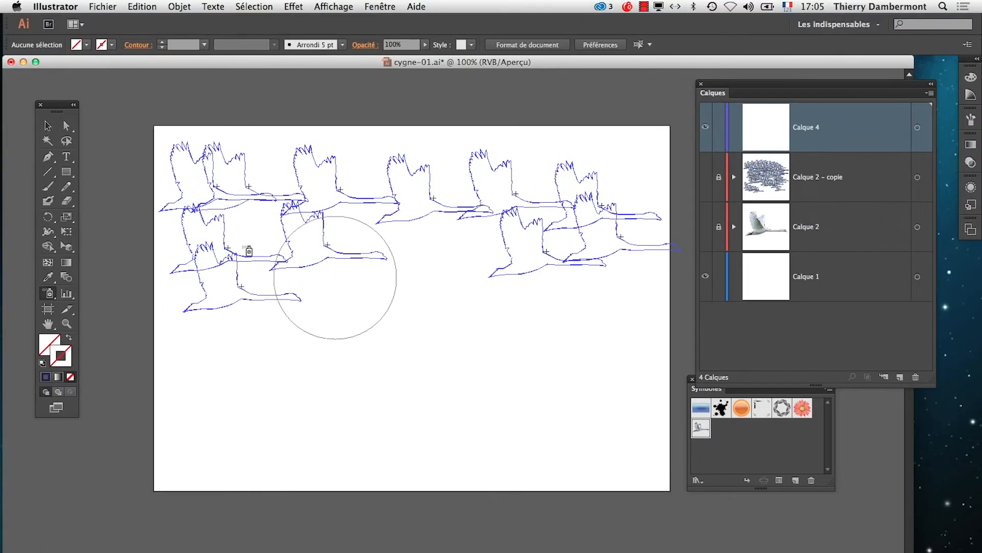
pyautogui.moveTo(335, 278)
pyautogui.mouseDown()
pyautogui.moveTo(355, 340)
pyautogui.moveTo(592, 377)
pyautogui.moveTo(226, 455)
pyautogui.moveTo(567, 522)
pyautogui.mouseUp()
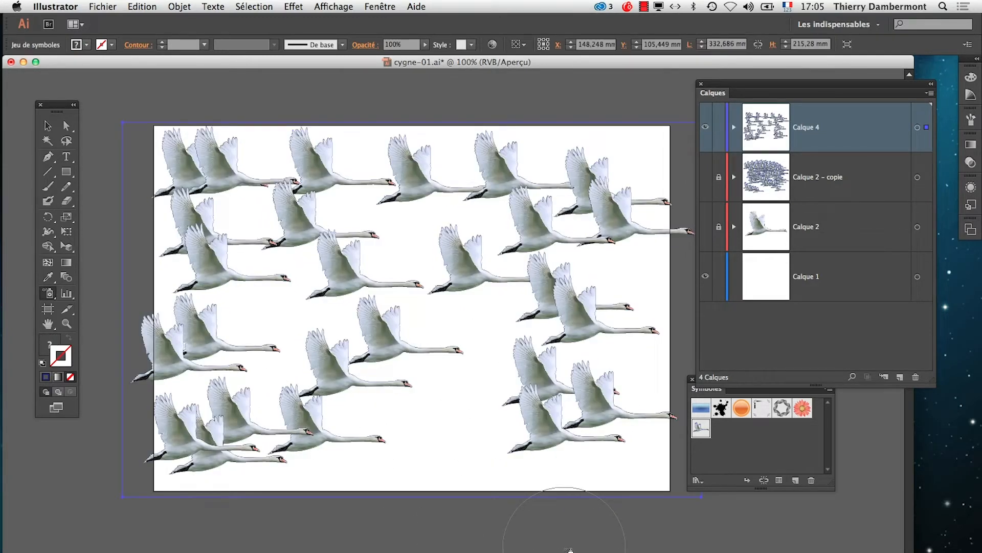
pyautogui.click(733, 128)
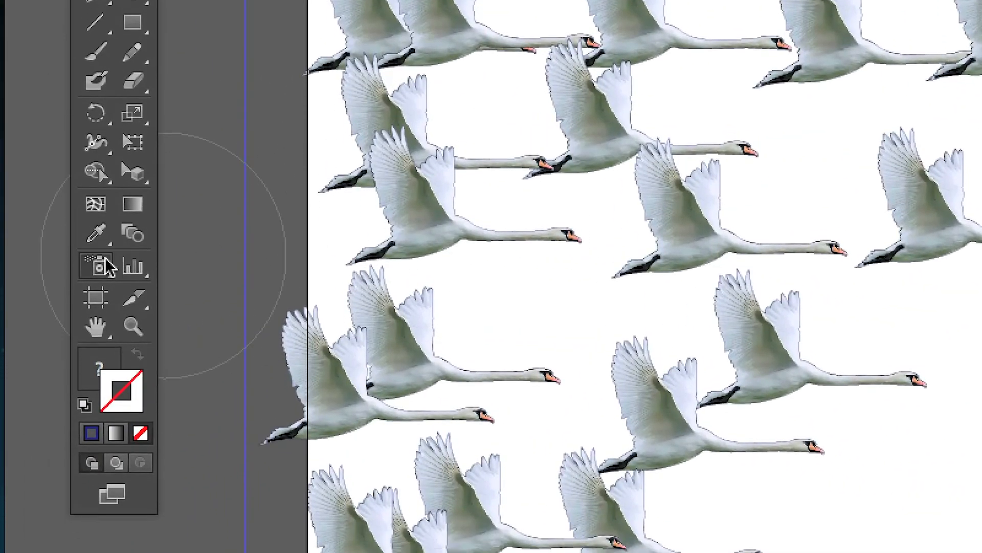
# Detach the symbolism tools as a floating set above the artboard and activate the Symbol Shifter (Glissement de symboles).
pyautogui.click(98, 270)
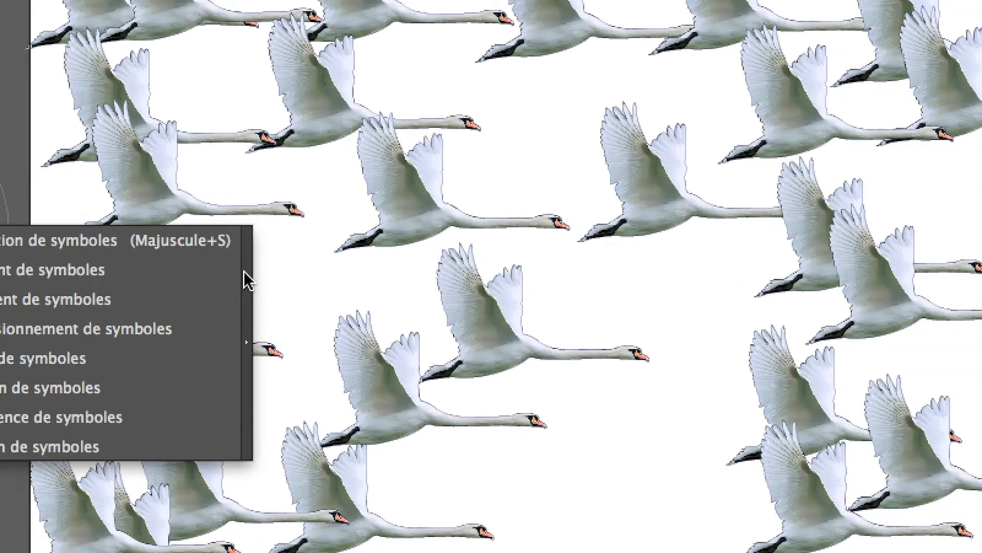
pyautogui.click(245, 279)
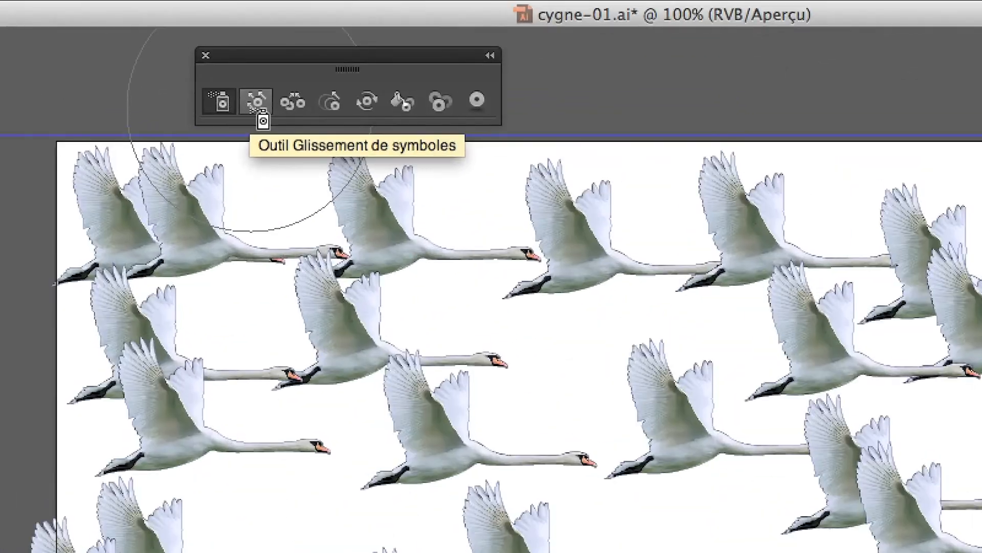
pyautogui.click(255, 106)
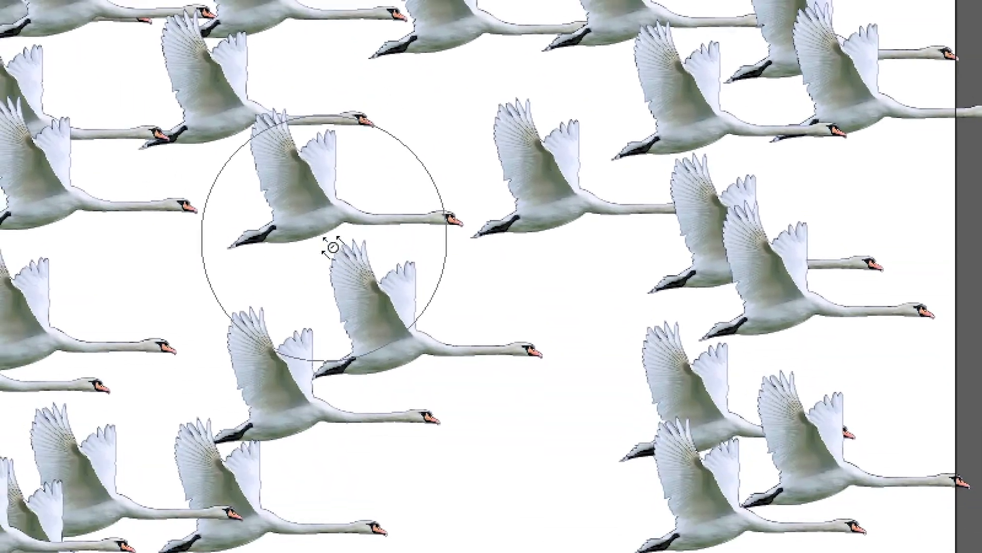
# Redistribute the swans around the flock's left, middle and upper areas with the Symbol Shifter, spreading out the overlapping ones.
pyautogui.moveTo(330, 243)
pyautogui.mouseDown()
pyautogui.moveTo(273, 205)
pyautogui.moveTo(163, 182)
pyautogui.mouseUp()
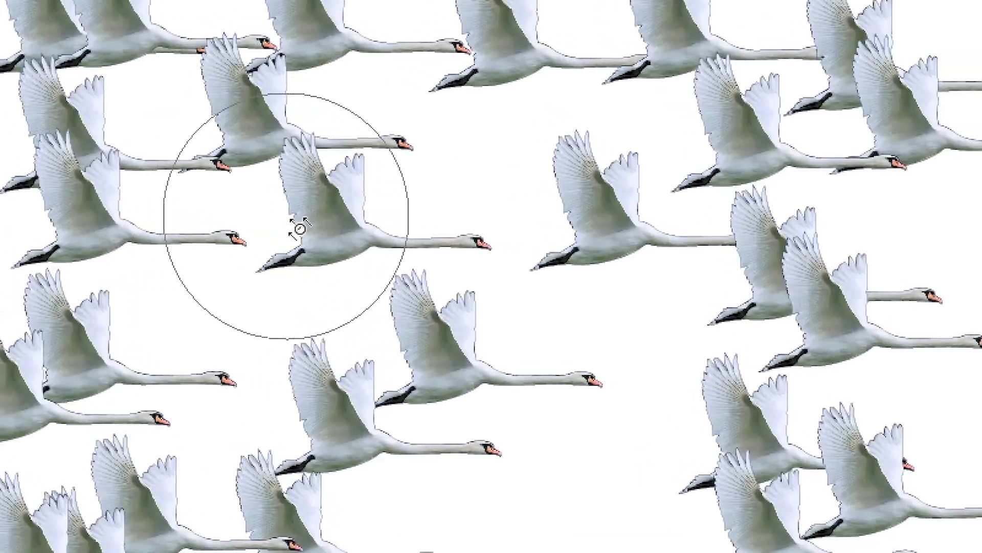
pyautogui.moveTo(230, 194); pyautogui.dragTo(270, 156)
pyautogui.moveTo(311, 215); pyautogui.dragTo(351, 139)
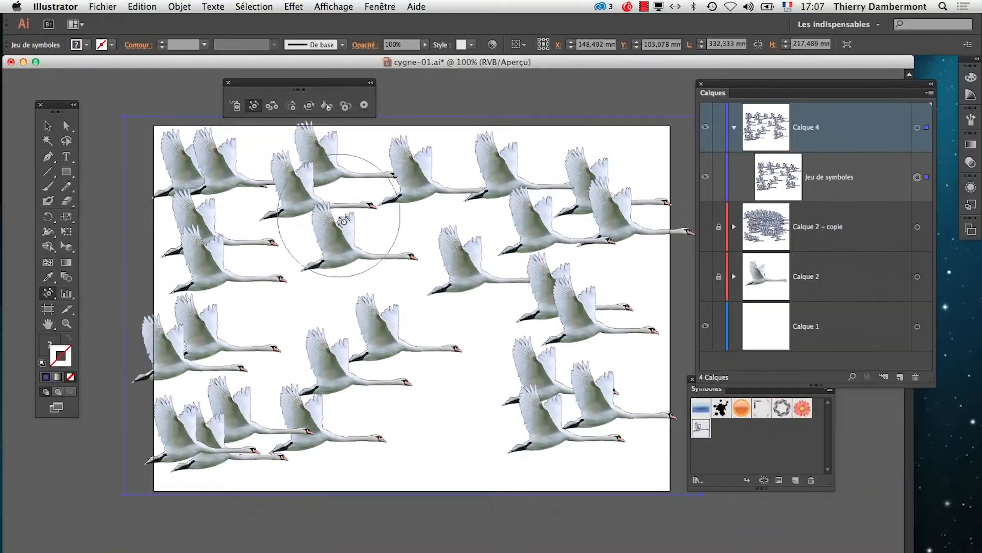
pyautogui.moveTo(339, 216)
pyautogui.mouseDown()
pyautogui.moveTo(379, 329)
pyautogui.moveTo(332, 324)
pyautogui.moveTo(431, 388)
pyautogui.moveTo(326, 392)
pyautogui.moveTo(342, 420)
pyautogui.moveTo(421, 431)
pyautogui.mouseUp()
pyautogui.moveTo(517, 292); pyautogui.dragTo(458, 256)
pyautogui.moveTo(532, 279); pyautogui.dragTo(461, 292)
pyautogui.moveTo(542, 303)
pyautogui.mouseDown()
pyautogui.moveTo(482, 316)
pyautogui.moveTo(530, 297)
pyautogui.mouseUp()
pyautogui.moveTo(545, 239)
pyautogui.mouseDown()
pyautogui.moveTo(525, 232)
pyautogui.moveTo(494, 279)
pyautogui.mouseUp()
pyautogui.moveTo(453, 204); pyautogui.dragTo(427, 279)
pyautogui.moveTo(310, 195); pyautogui.dragTo(352, 230)
pyautogui.moveTo(225, 232); pyautogui.dragTo(302, 271)
pyautogui.moveTo(238, 291); pyautogui.dragTo(282, 323)
pyautogui.moveTo(197, 333)
pyautogui.mouseDown()
pyautogui.moveTo(256, 342)
pyautogui.moveTo(299, 279)
pyautogui.mouseUp()
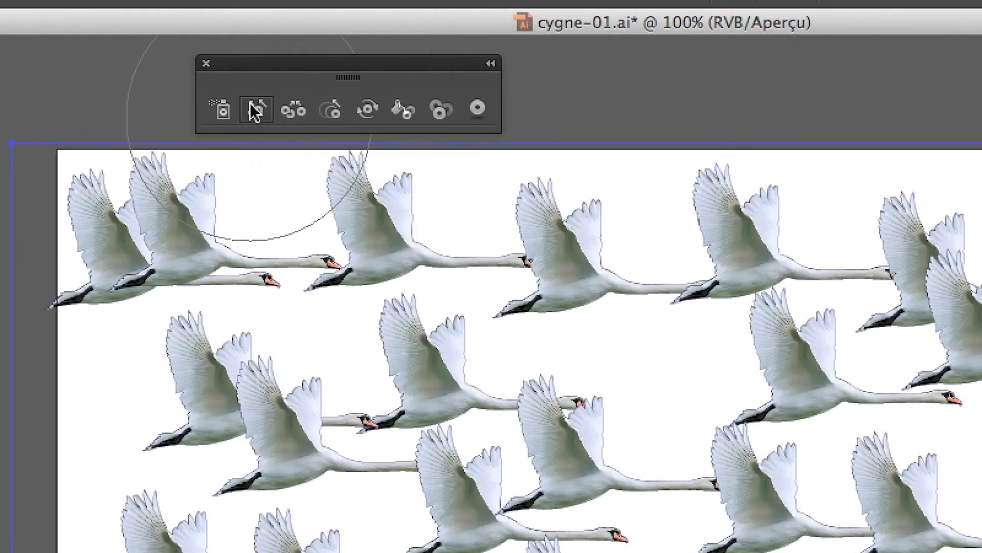
# Set the Symbol Shifter's diameter to 30 mm.
pyautogui.doubleClick(257, 103)
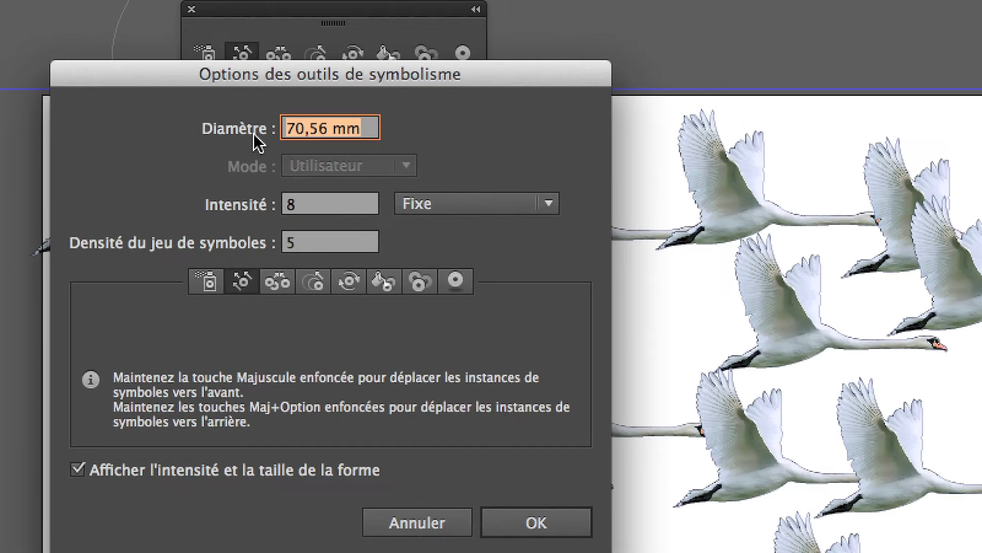
pyautogui.write('30')
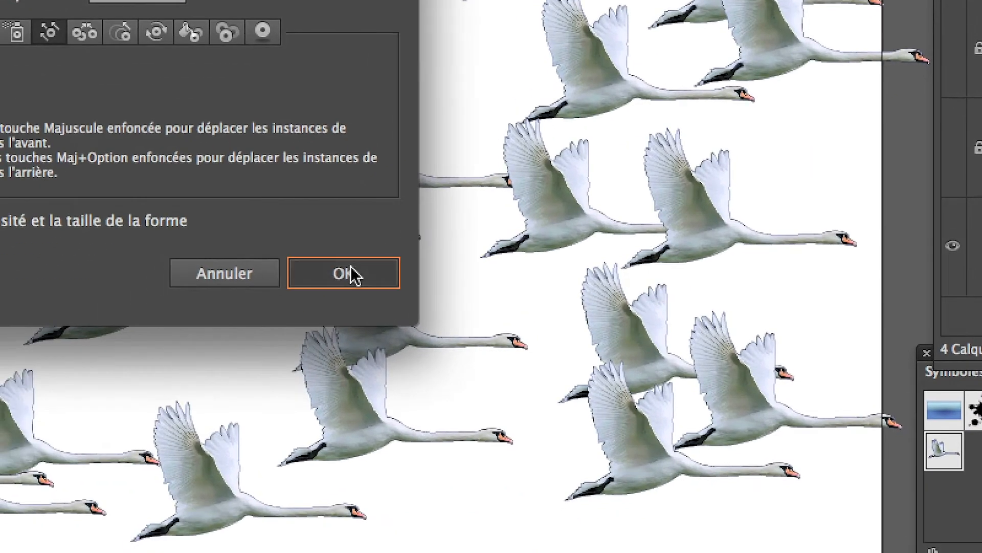
pyautogui.click(537, 522)
# Shift a single swan from the flock's upper-left area across to the group at its upper right.
pyautogui.moveTo(373, 236)
pyautogui.mouseDown()
pyautogui.moveTo(448, 259)
pyautogui.moveTo(401, 262)
pyautogui.moveTo(454, 165)
pyautogui.mouseUp()
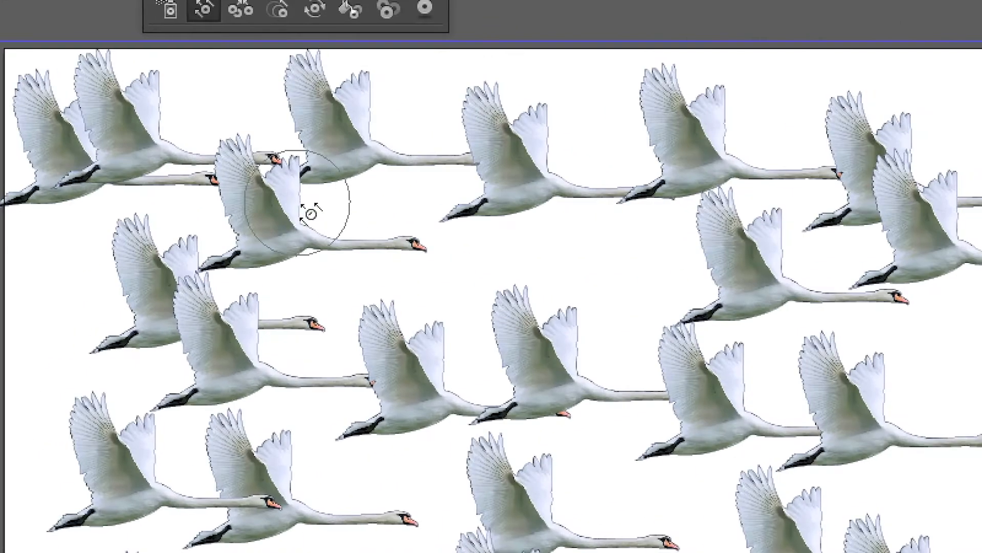
pyautogui.moveTo(305, 207); pyautogui.dragTo(295, 202)
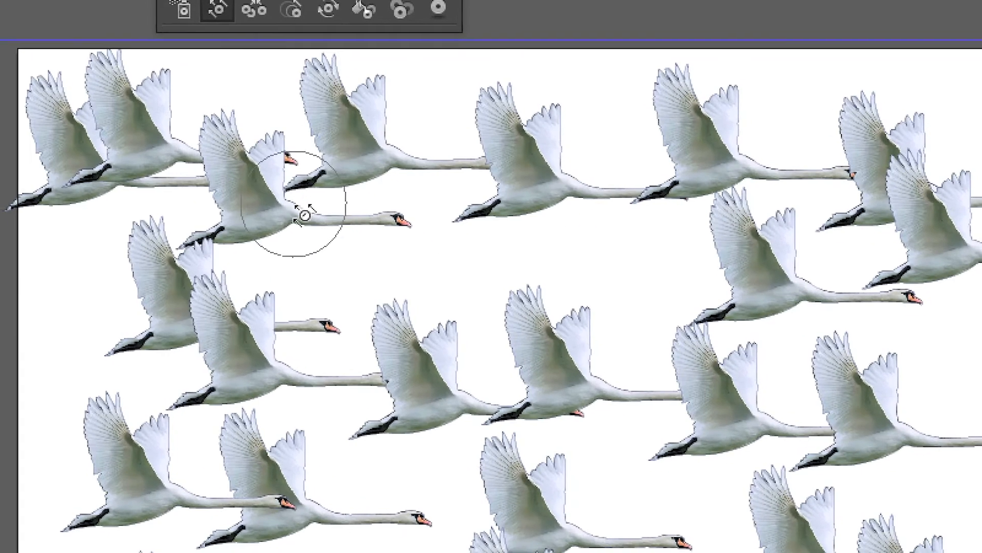
pyautogui.click(305, 215)
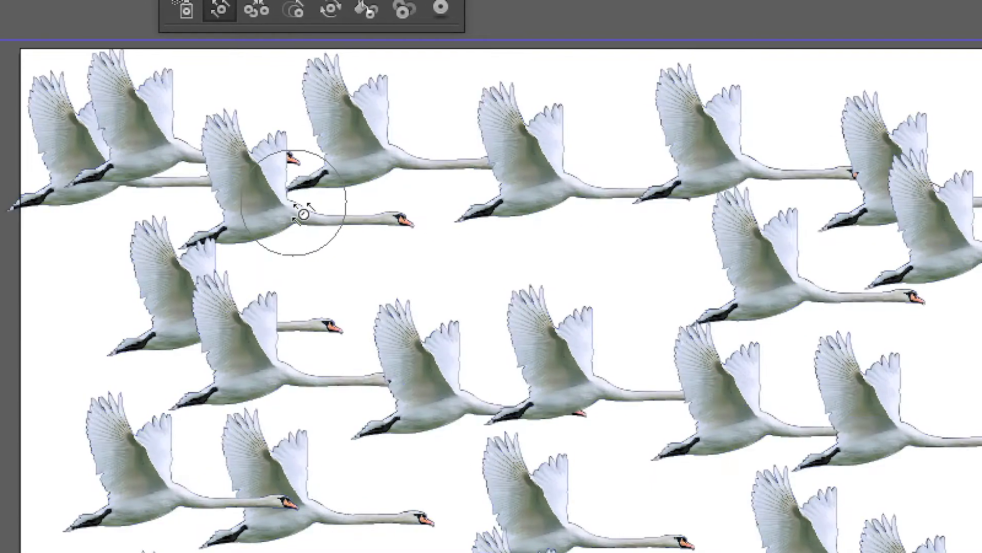
pyautogui.moveTo(305, 214); pyautogui.dragTo(348, 256)
pyautogui.moveTo(338, 245)
pyautogui.mouseDown()
pyautogui.moveTo(355, 259)
pyautogui.moveTo(532, 279)
pyautogui.mouseUp()
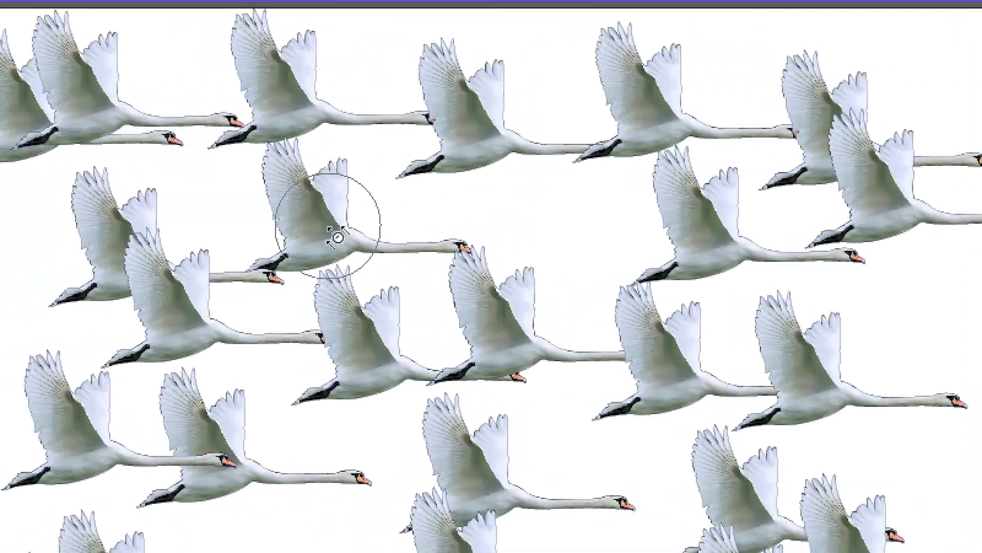
pyautogui.moveTo(304, 249)
pyautogui.mouseDown()
pyautogui.moveTo(414, 216)
pyautogui.moveTo(573, 237)
pyautogui.mouseUp()
pyautogui.moveTo(442, 242)
pyautogui.mouseDown()
pyautogui.moveTo(479, 234)
pyautogui.moveTo(606, 259)
pyautogui.mouseUp()
pyautogui.moveTo(483, 238); pyautogui.dragTo(486, 239)
pyautogui.moveTo(426, 235); pyautogui.dragTo(565, 251)
pyautogui.moveTo(484, 248)
pyautogui.mouseDown()
pyautogui.moveTo(592, 260)
pyautogui.moveTo(548, 245)
pyautogui.moveTo(558, 247)
pyautogui.mouseUp()
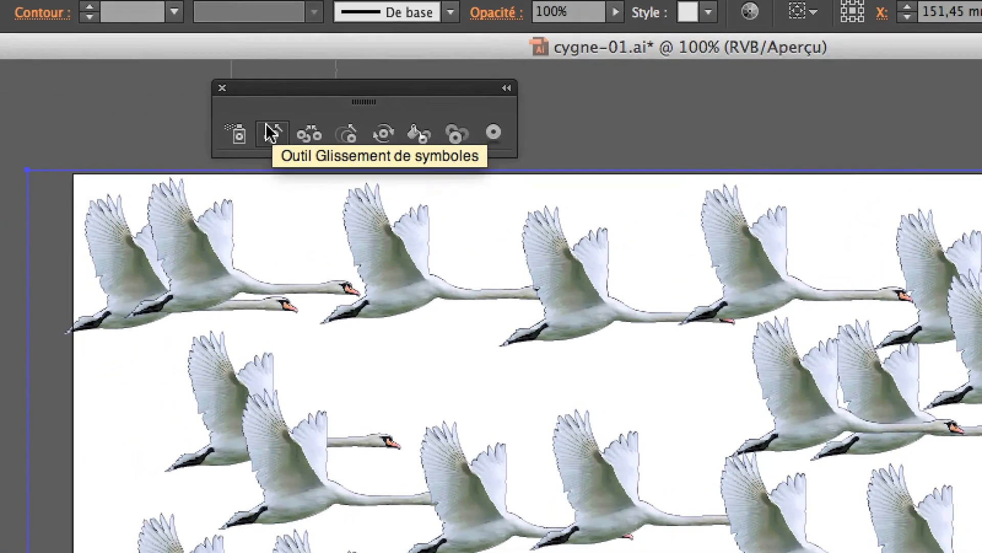
# Set the Symbol Shifter's diameter to 150 mm and shift whole groups of swans around the artboard.
pyautogui.doubleClick(207, 203)
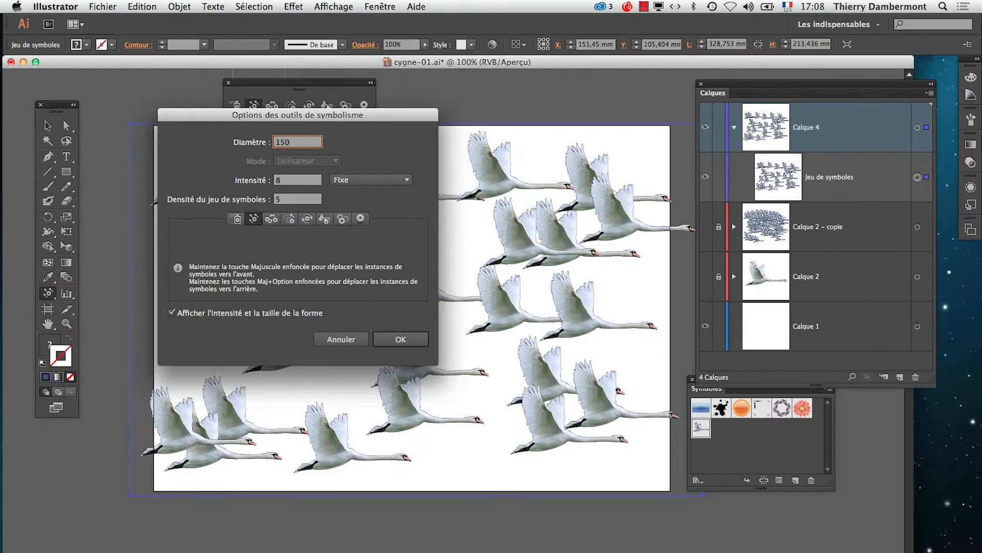
pyautogui.press('Return')
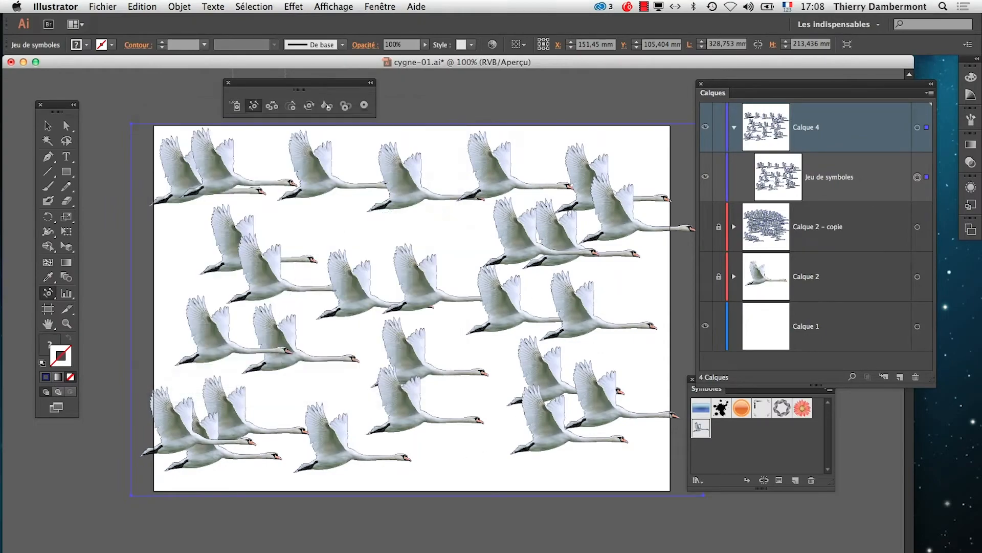
pyautogui.moveTo(505, 285)
pyautogui.mouseDown()
pyautogui.moveTo(416, 329)
pyautogui.moveTo(333, 323)
pyautogui.moveTo(239, 287)
pyautogui.moveTo(207, 345)
pyautogui.moveTo(214, 394)
pyautogui.moveTo(319, 459)
pyautogui.moveTo(384, 373)
pyautogui.moveTo(417, 263)
pyautogui.moveTo(476, 245)
pyautogui.mouseUp()
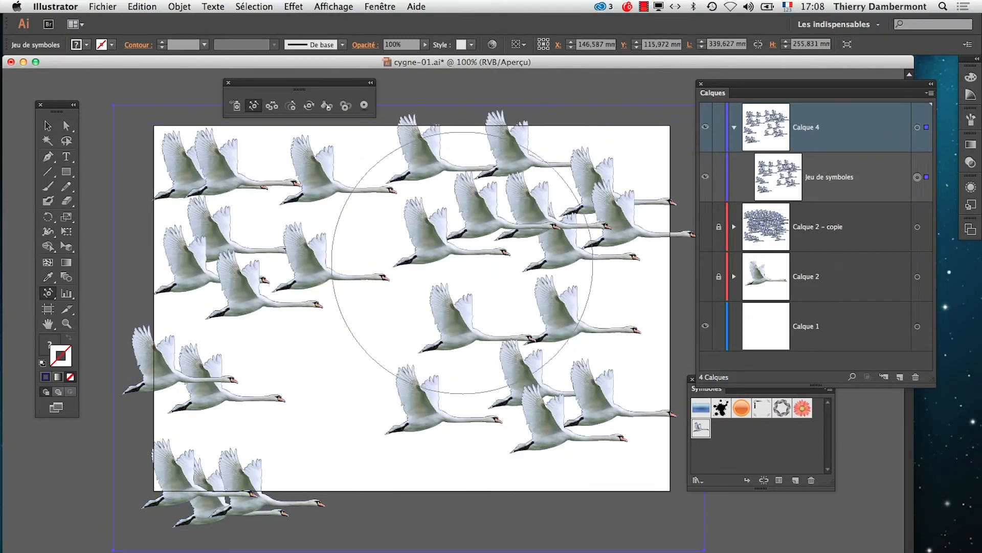
pyautogui.press('super+minus')
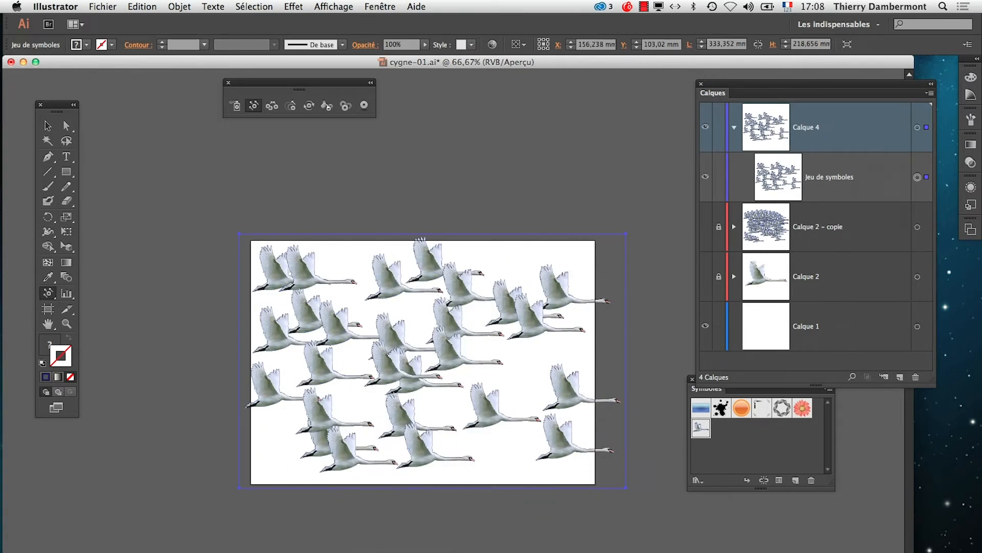
# Review the diameter, intensity and symbol set density options of the Symbol Shifter without changing them.
pyautogui.doubleClick(253, 106)
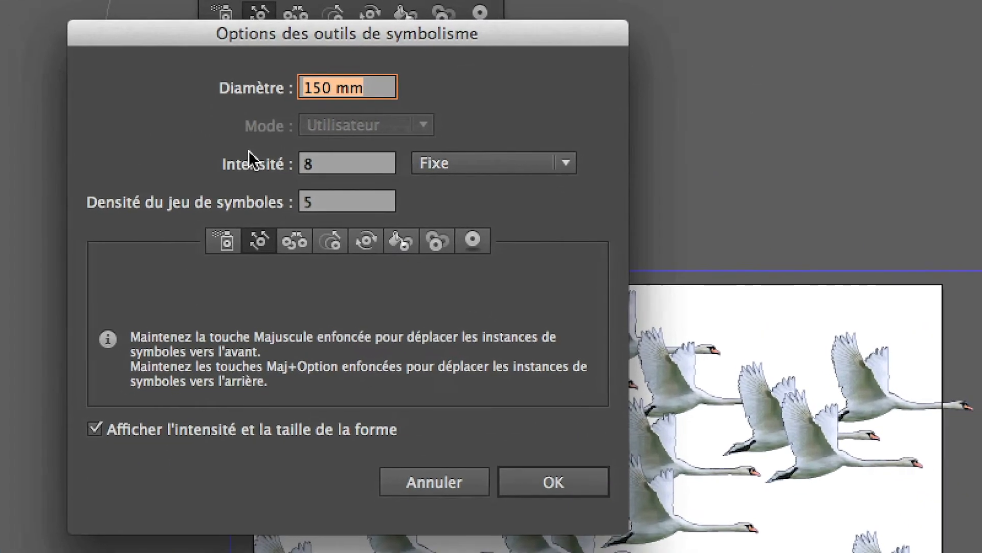
pyautogui.press('Tab')
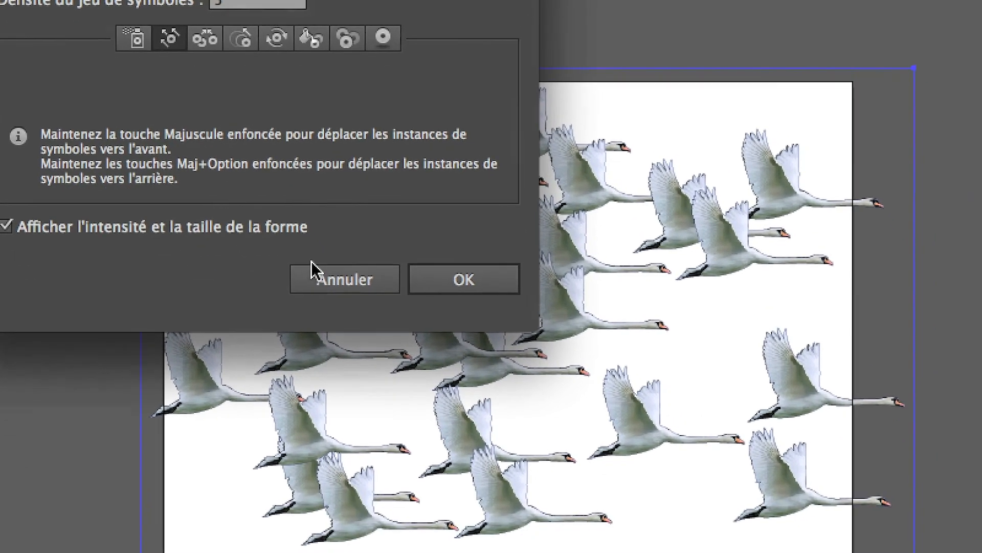
pyautogui.click(357, 344)
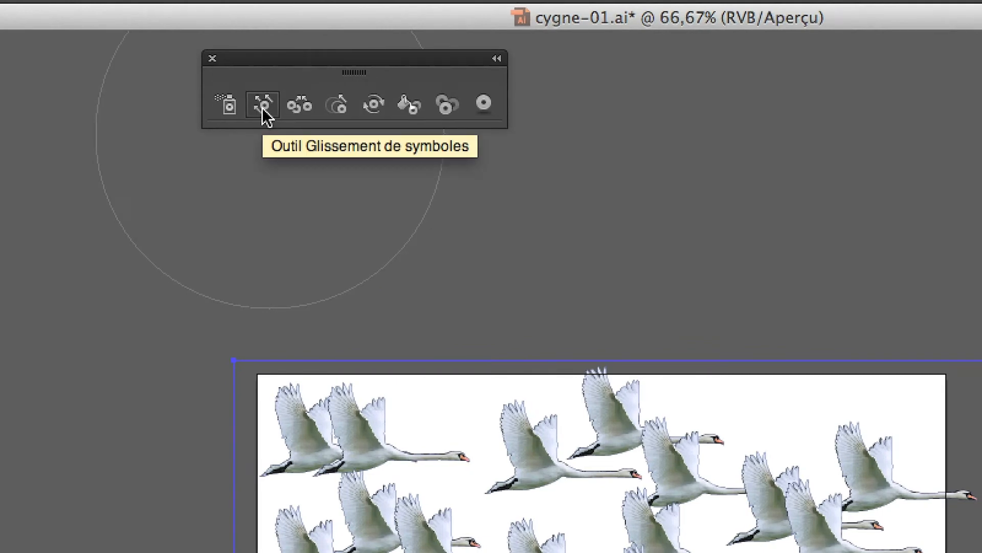
# Set the Symbol Shifter to a smaller brush diameter.
pyautogui.click(263, 106)
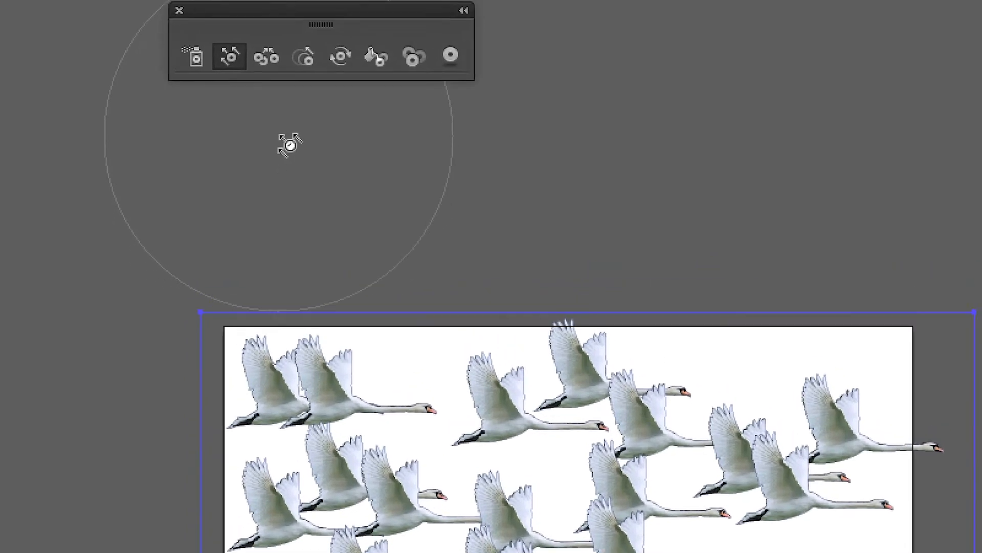
pyautogui.doubleClick(229, 55)
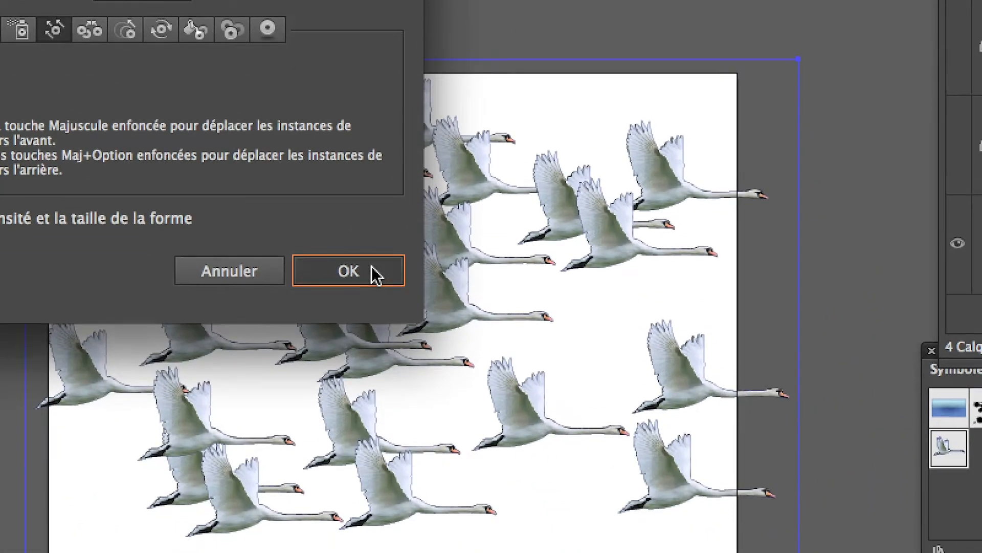
pyautogui.click(514, 525)
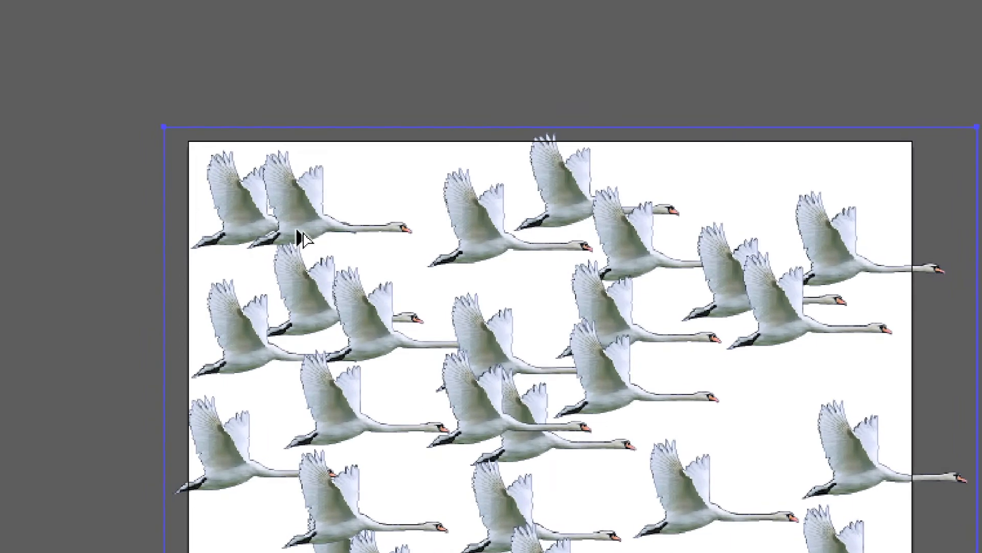
# Send overlapping swans behind their neighbours with the Symbol Shifter, starting with the pair at the artboard's upper-left corner.
pyautogui.scroll(5, 298, 231)
pyautogui.scroll(-1, 296, 229)
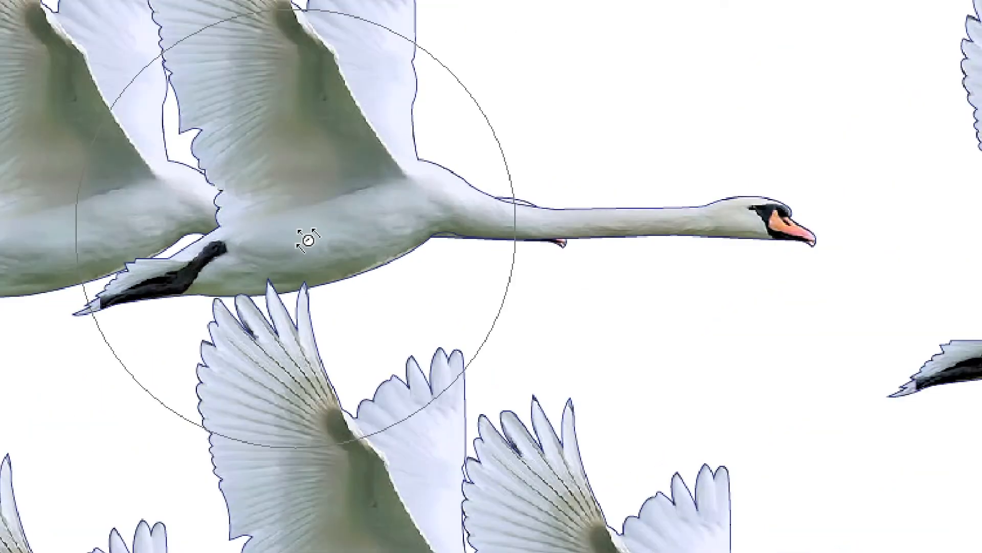
pyautogui.scroll(-2, 306, 239)
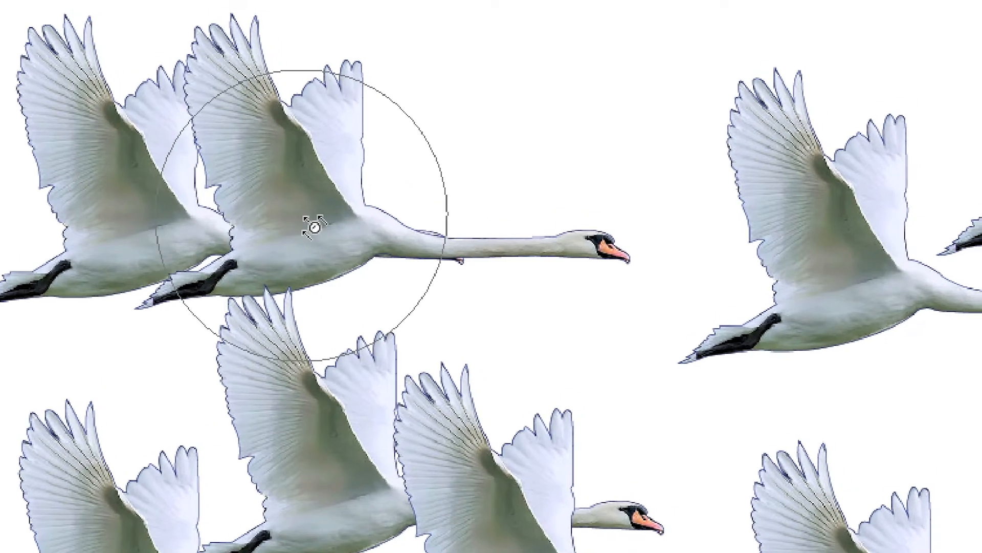
pyautogui.click(324, 226)
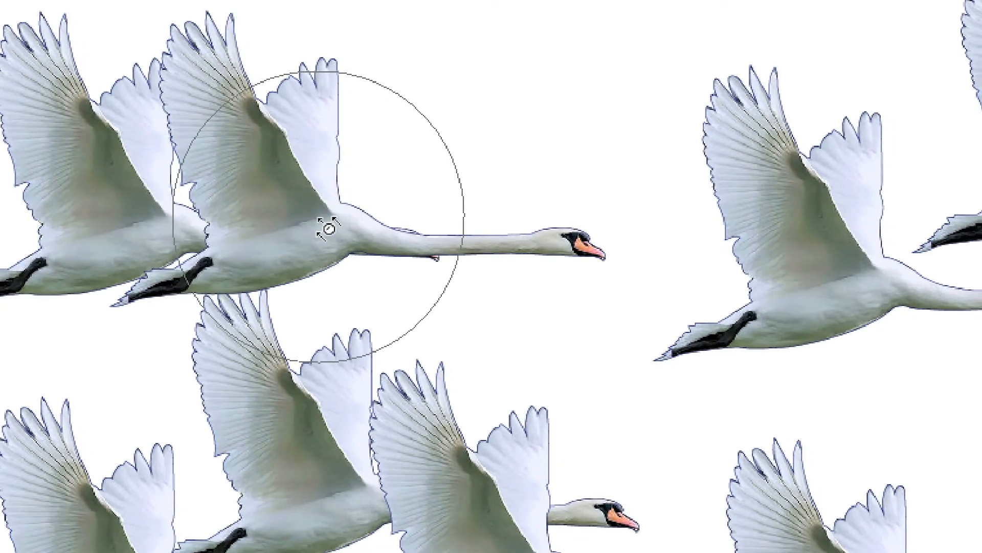
pyautogui.keyDown('alt'); pyautogui.keyDown('shift'); pyautogui.click(328, 229); pyautogui.keyUp('shift'); pyautogui.keyUp('alt')
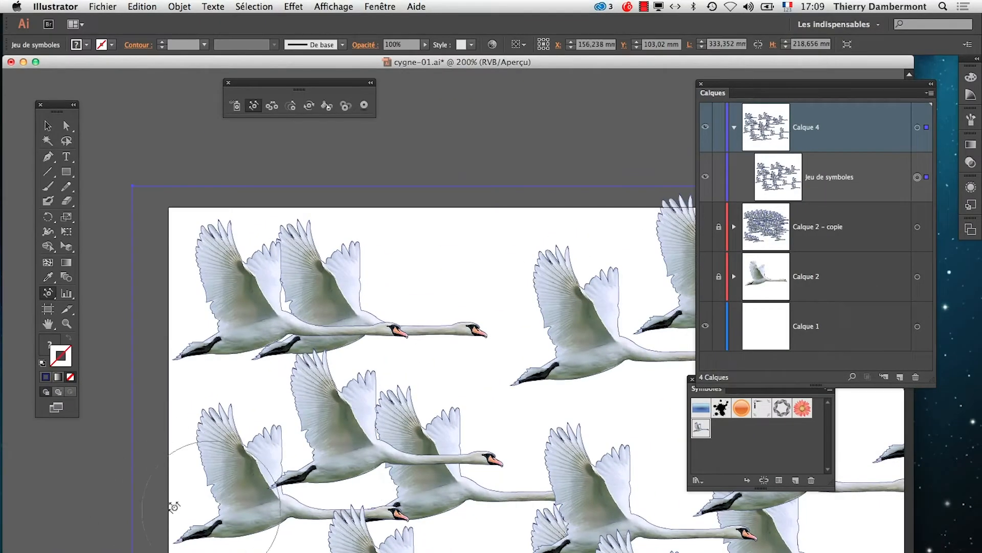
pyautogui.moveTo(391, 499); pyautogui.dragTo(168, 419)
pyautogui.moveTo(423, 499); pyautogui.dragTo(283, 450)
pyautogui.moveTo(522, 465); pyautogui.dragTo(289, 463)
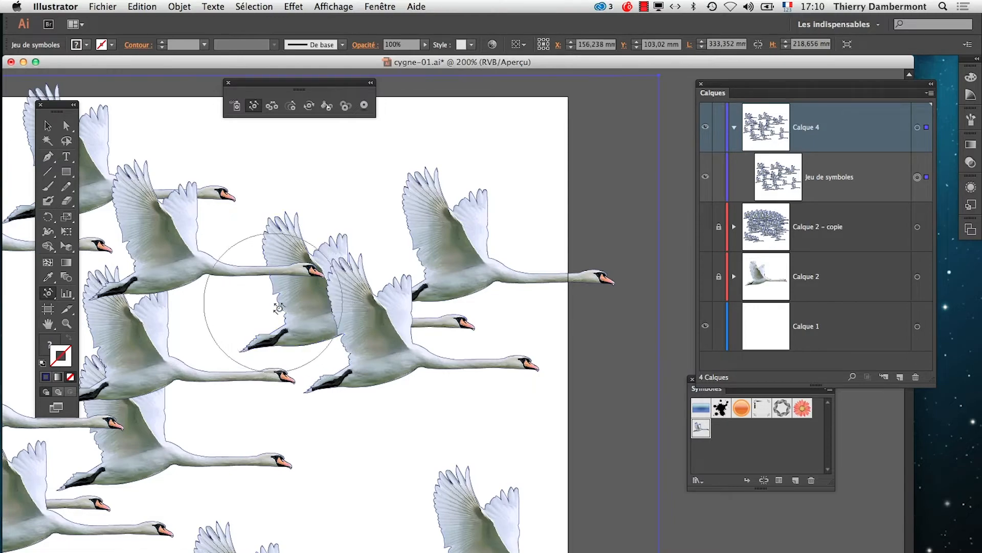
pyautogui.moveTo(397, 485); pyautogui.dragTo(590, 356)
pyautogui.keyDown('alt'); pyautogui.keyDown('super'); pyautogui.click(404, 432); pyautogui.keyUp('super'); pyautogui.keyUp('alt')
pyautogui.keyDown('alt'); pyautogui.keyDown('super'); pyautogui.click(371, 431); pyautogui.keyUp('super'); pyautogui.keyUp('alt')
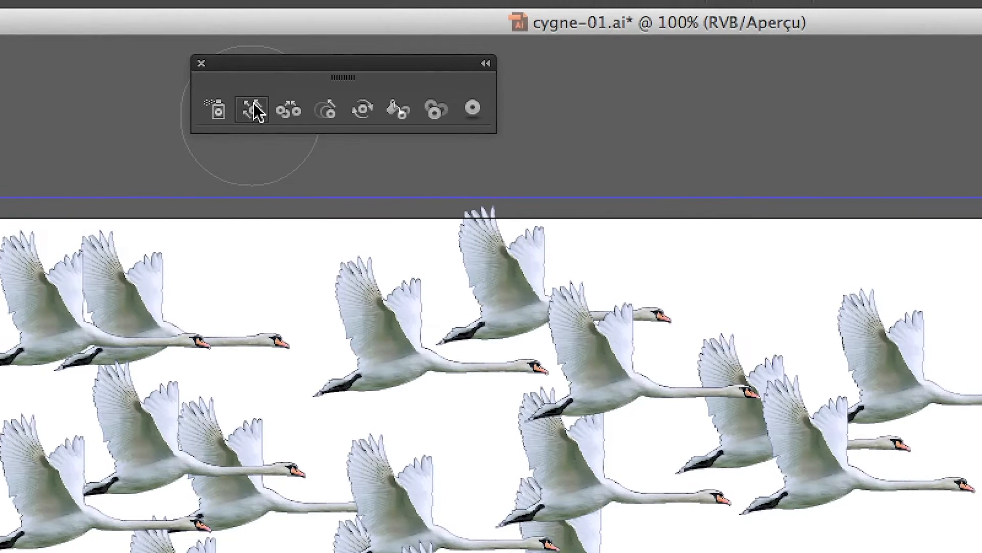
# Read the Symbol Shifter's option notes on moving symbol instances forward and backward, and close the options.
pyautogui.doubleClick(255, 105)
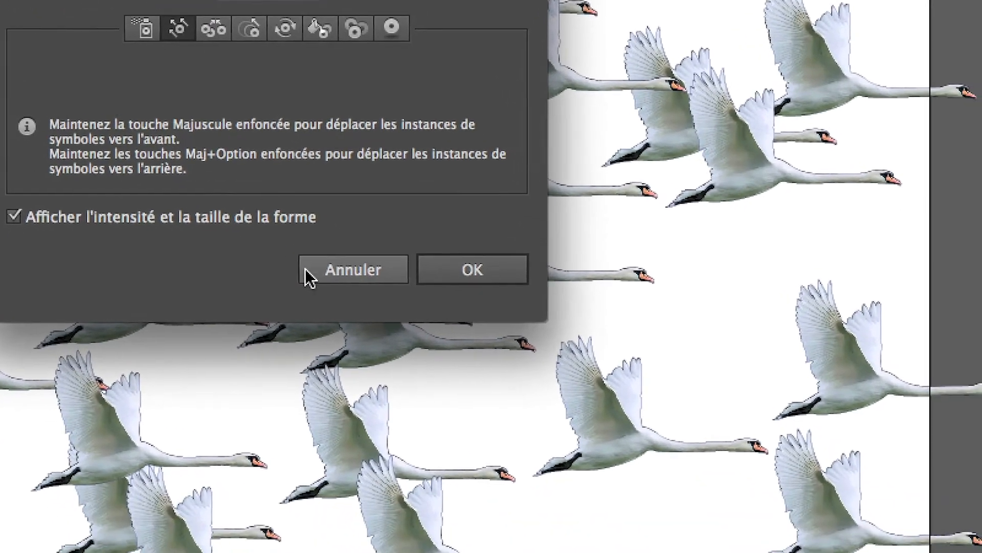
pyautogui.click(396, 334)
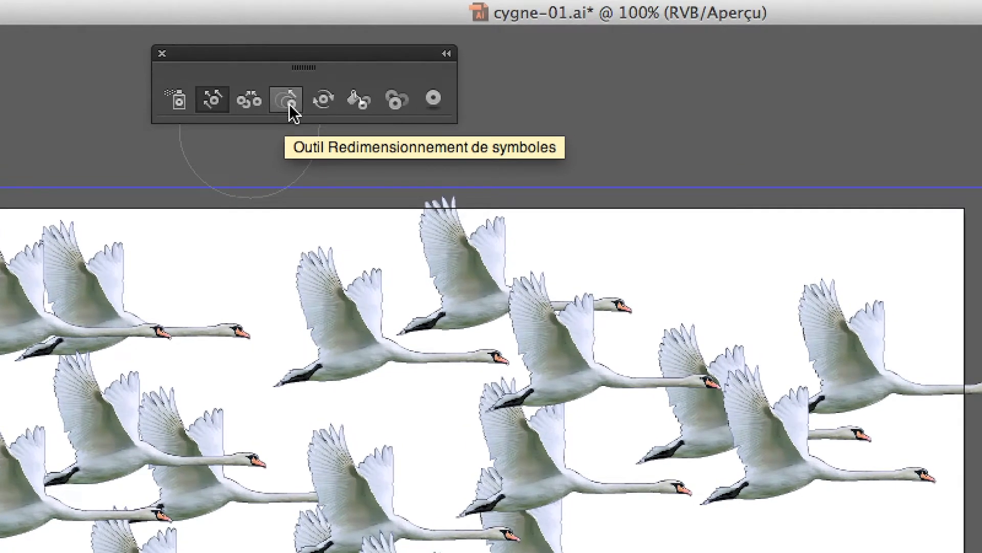
# Activate the Symbol Sizer and review its proportional resizing, density and size-reduction options without changing them.
pyautogui.click(290, 104)
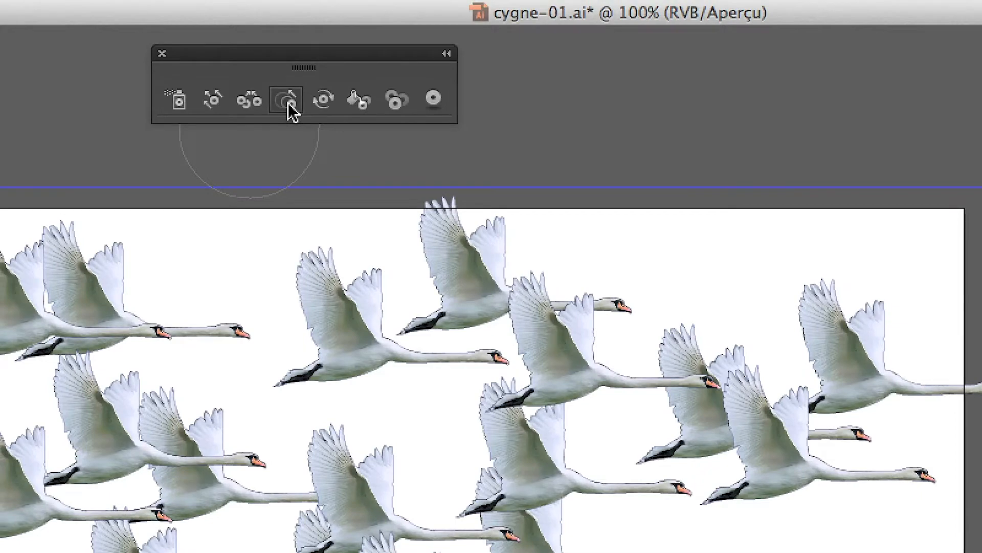
pyautogui.doubleClick(288, 103)
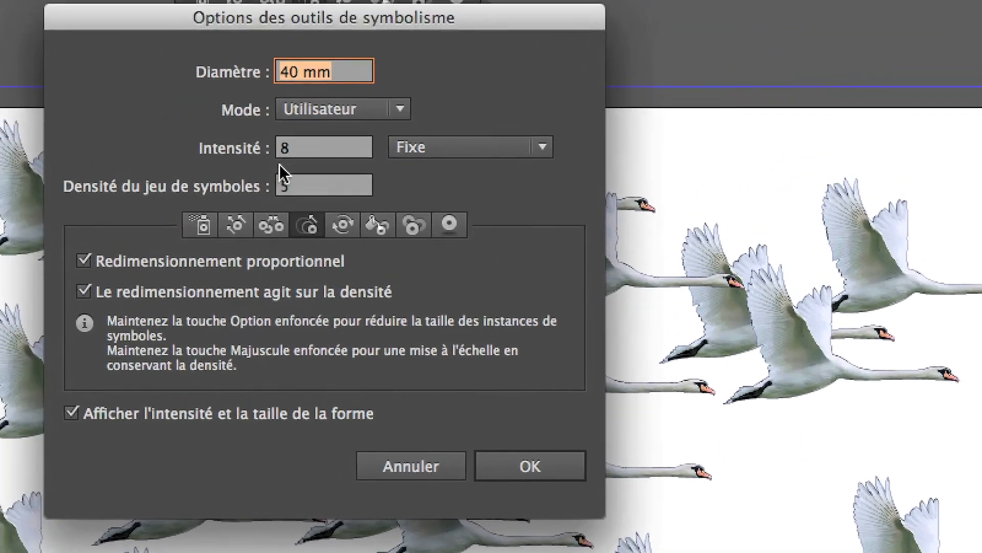
pyautogui.press('Tab')
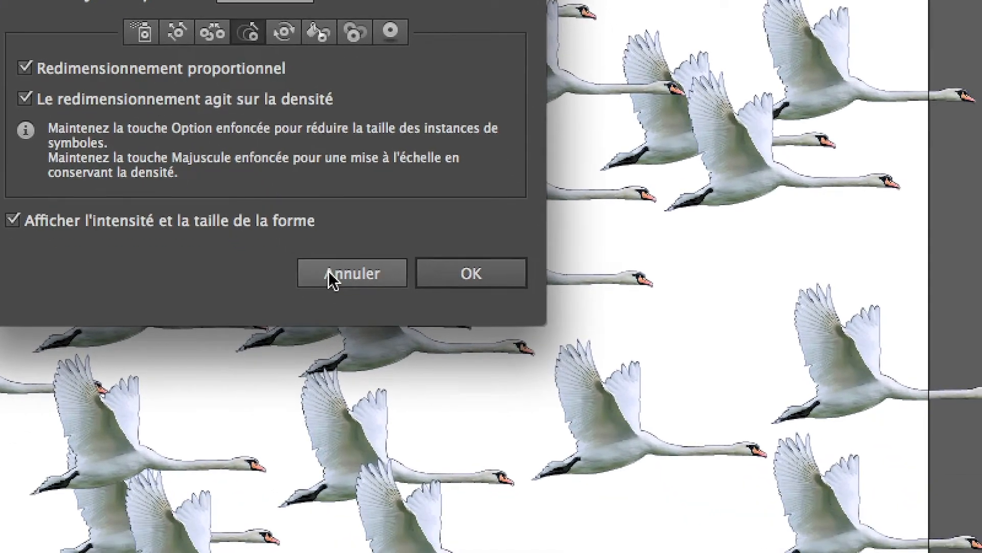
pyautogui.click(328, 271)
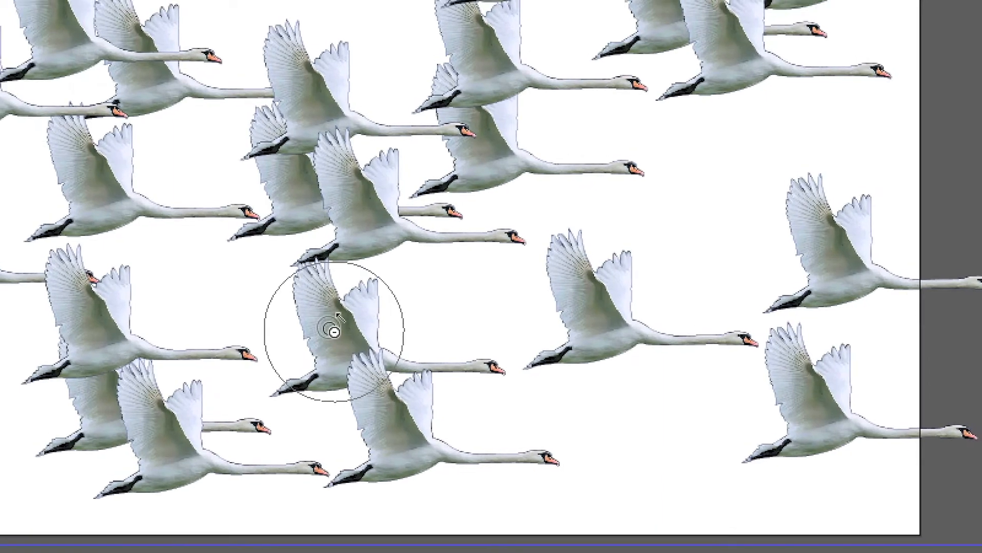
# Shrink individual swans with the Symbol Sizer across the lower, upper and left areas of the artboard so their sizes vary.
pyautogui.keyDown('alt'); pyautogui.click(334, 333); pyautogui.keyUp('alt')
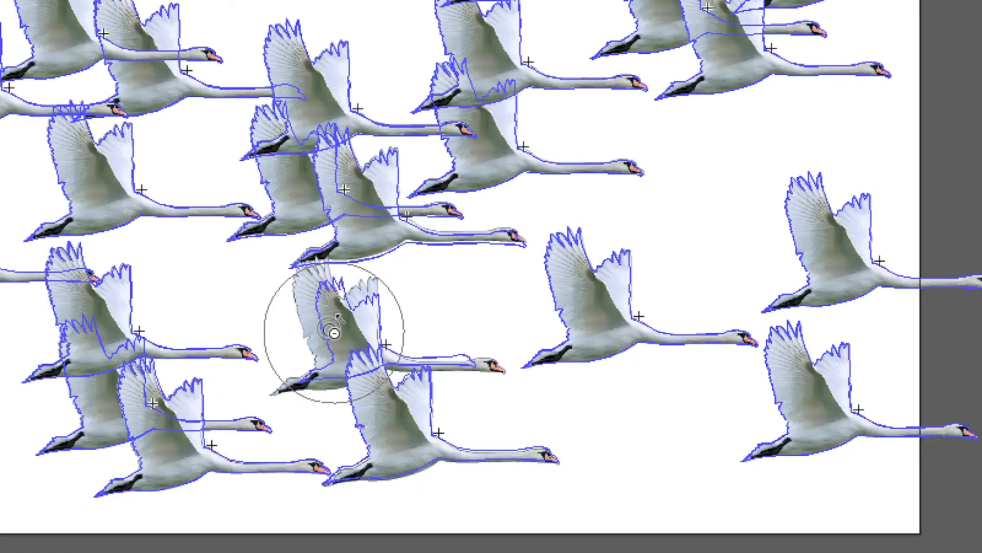
pyautogui.scroll(10, 333, 333)
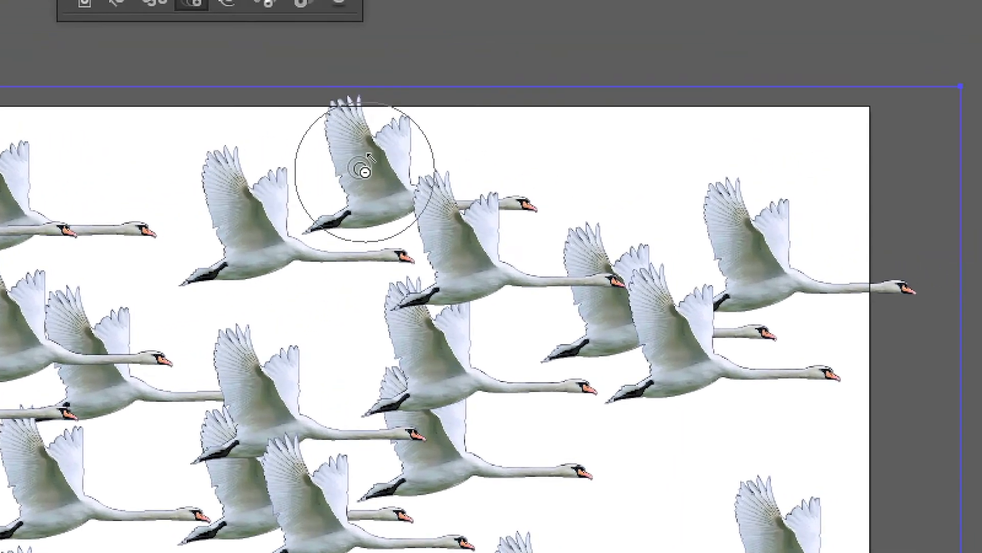
pyautogui.keyDown('alt'); pyautogui.click(441, 129); pyautogui.keyUp('alt')
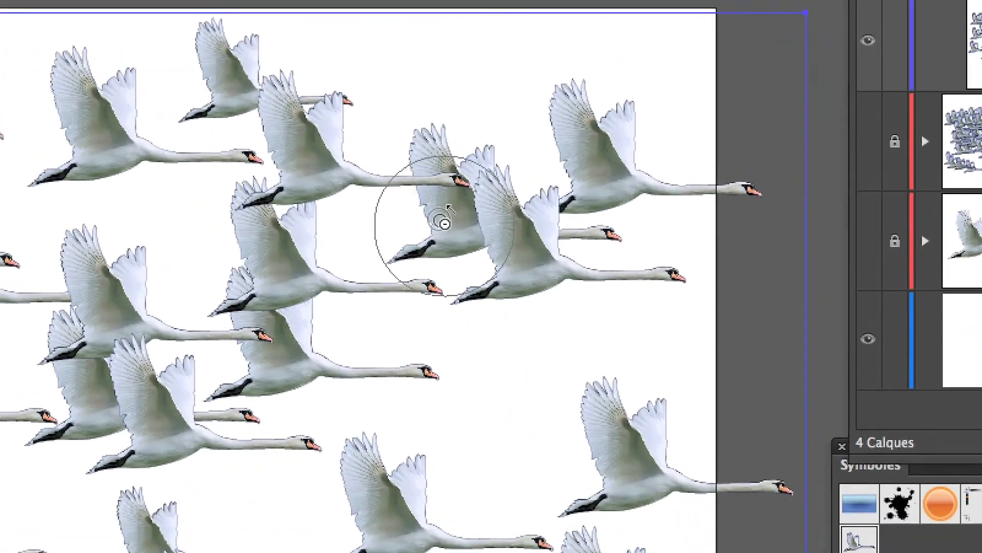
pyautogui.keyDown('alt'); pyautogui.click(444, 222); pyautogui.keyUp('alt')
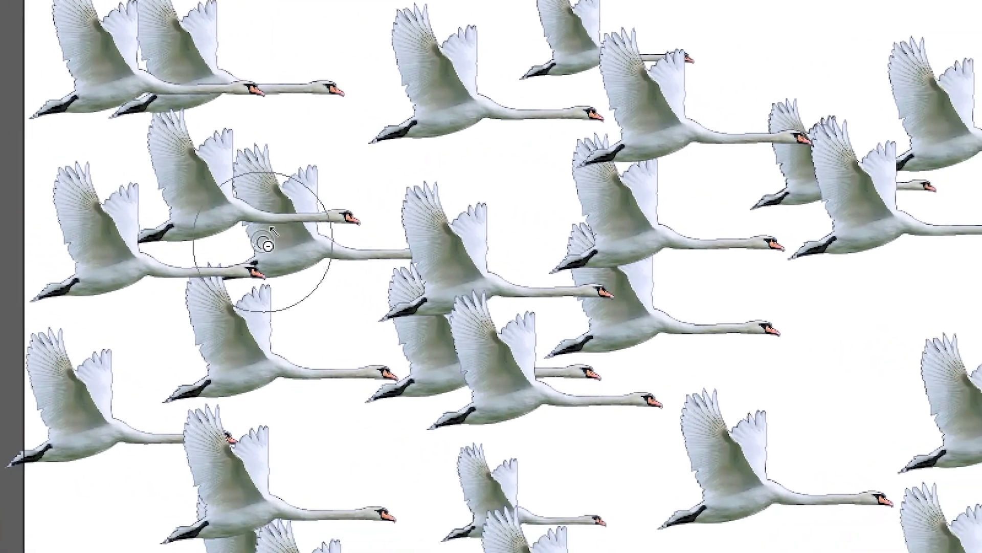
pyautogui.keyDown('alt'); pyautogui.click(289, 283); pyautogui.keyUp('alt')
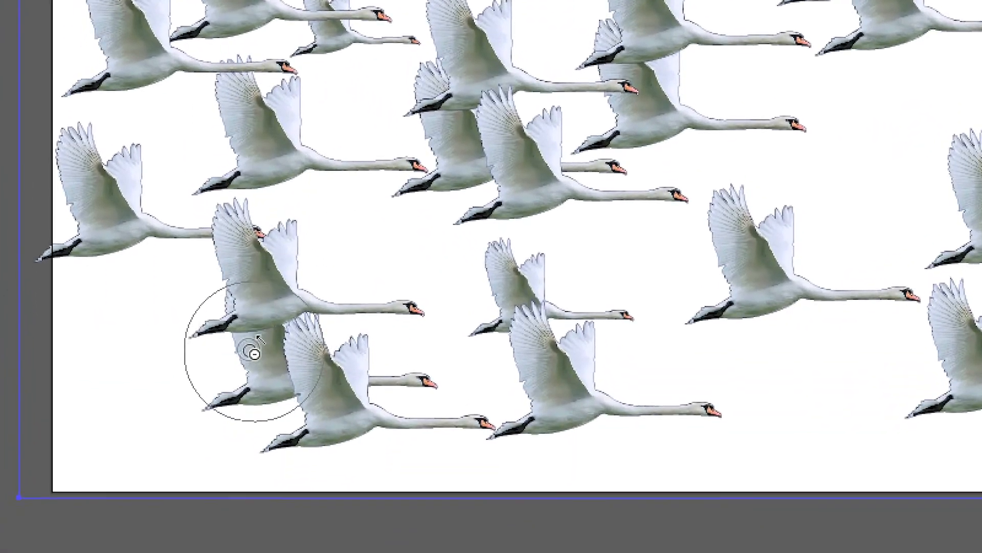
pyautogui.keyDown('alt'); pyautogui.click(252, 352); pyautogui.keyUp('alt')
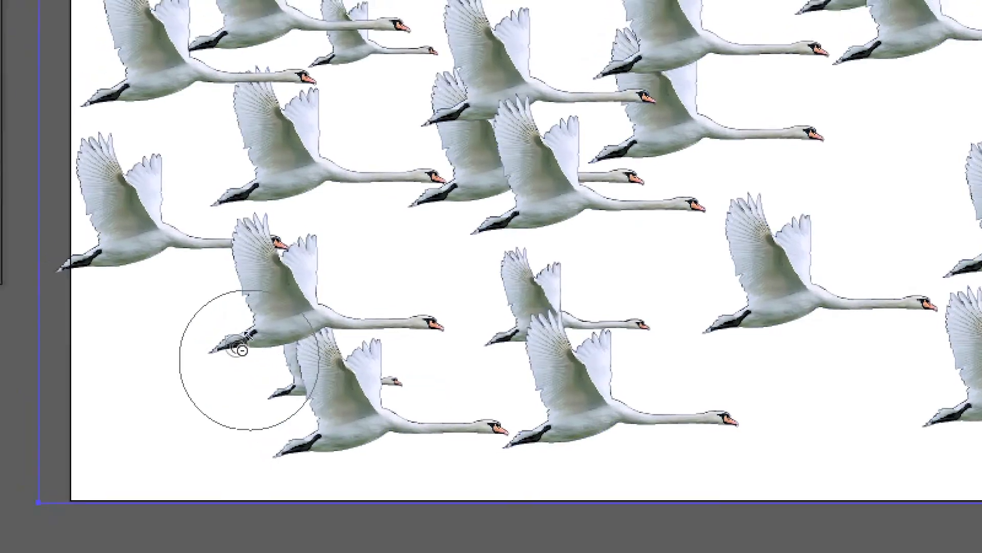
# Enlarge the swans beside the artboard's left and right edges with the Symbol Sizer, and reduce both to small distant birds.
pyautogui.keyDown('alt'); pyautogui.click(112, 231); pyautogui.keyUp('alt')
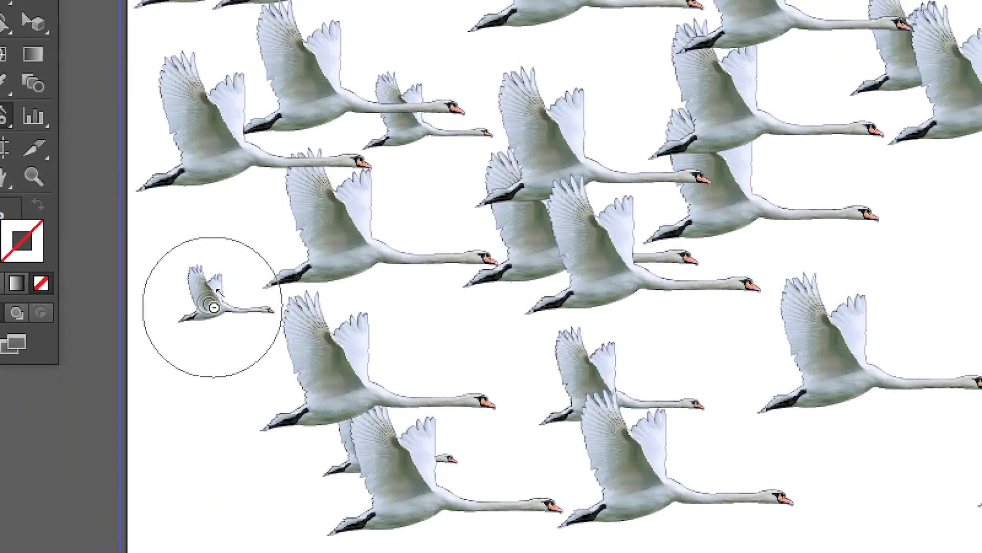
pyautogui.click(214, 307)
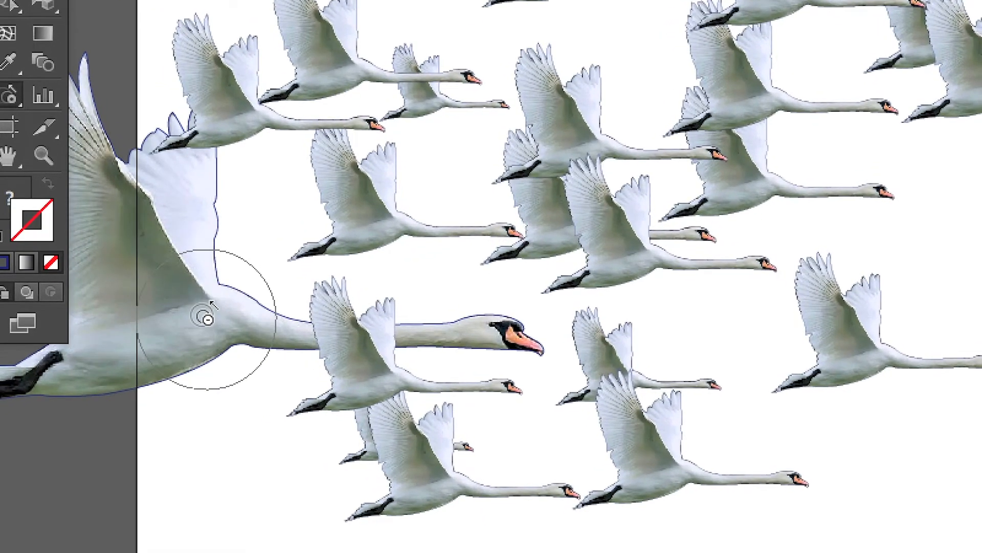
pyautogui.keyDown('alt'); pyautogui.click(201, 337); pyautogui.keyUp('alt')
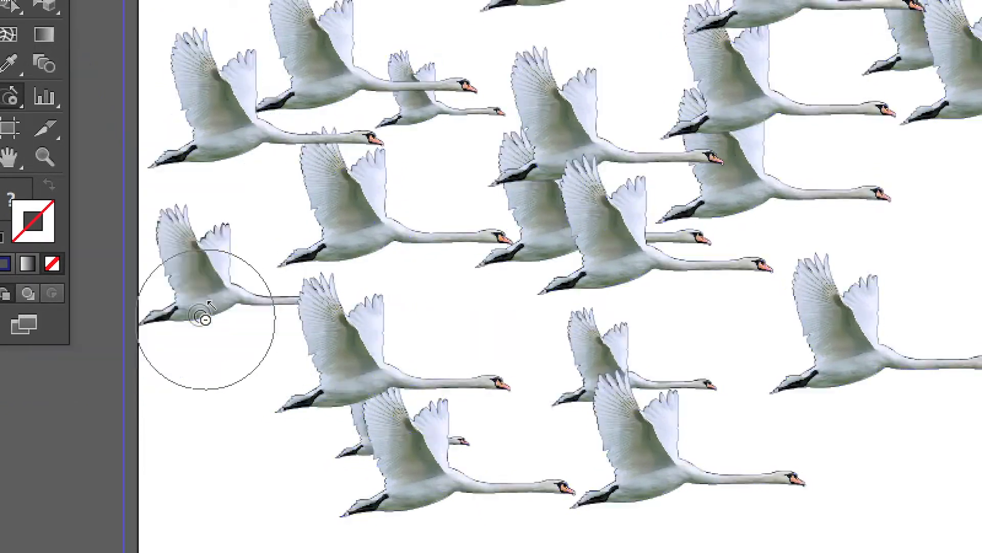
pyautogui.keyDown('alt'); pyautogui.click(204, 318); pyautogui.keyUp('alt')
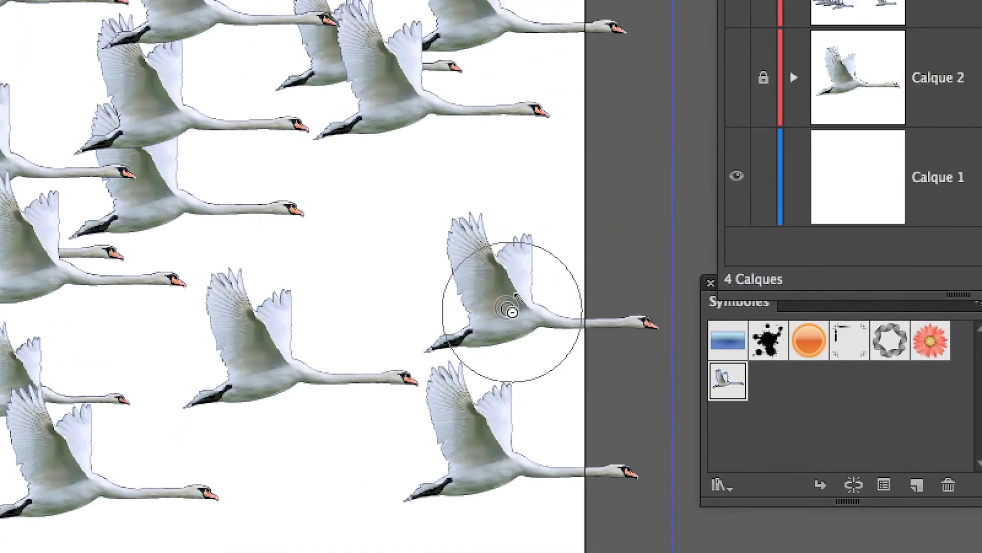
pyautogui.click(910, 262)
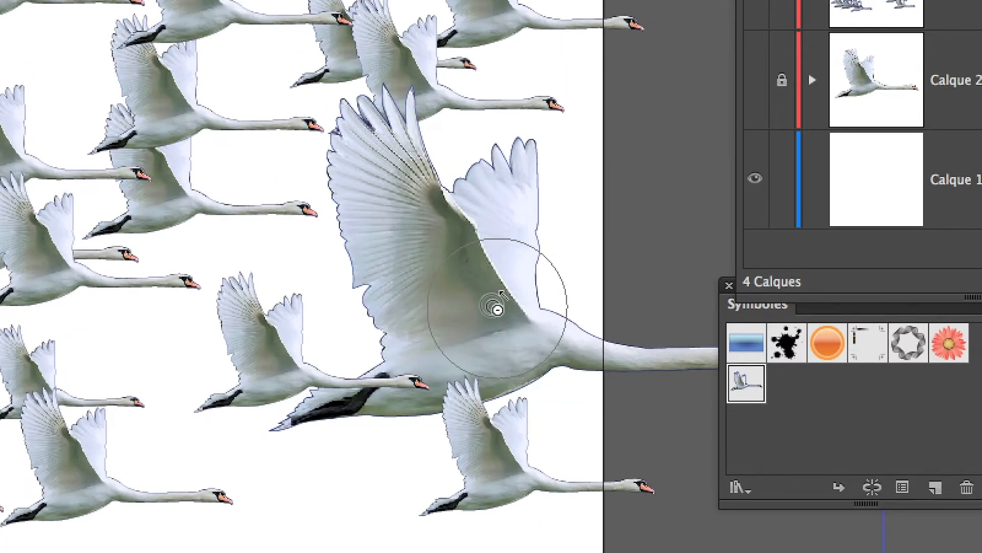
pyautogui.moveTo(496, 309)
pyautogui.mouseDown()
pyautogui.moveTo(537, 309)
pyautogui.moveTo(509, 301)
pyautogui.mouseUp()
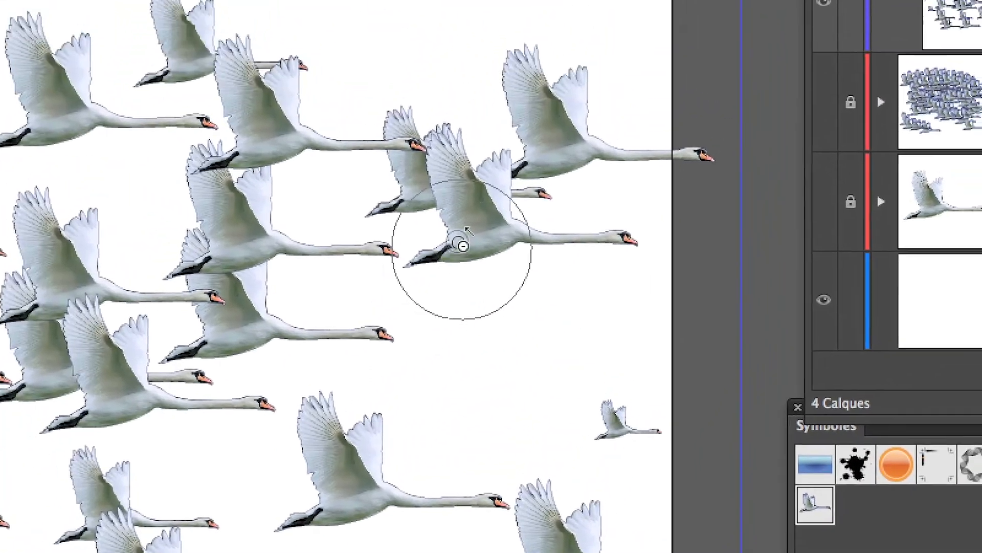
# Shrink the rear swan of the overlapping pair near the upper-right corner, and further reduce the small swan by the upper edge.
pyautogui.moveTo(462, 246); pyautogui.dragTo(480, 235)
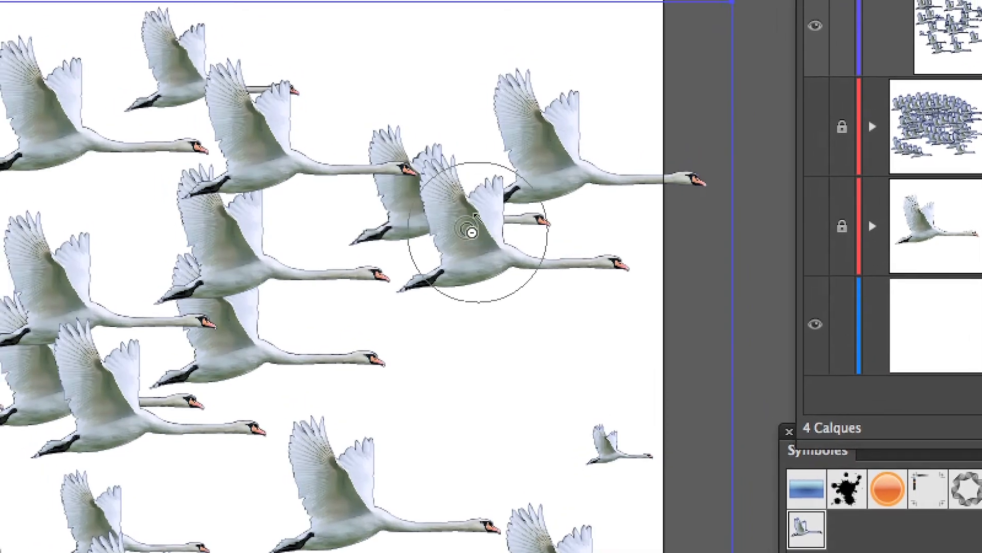
pyautogui.moveTo(376, 219); pyautogui.dragTo(376, 219)
pyautogui.moveTo(445, 230)
pyautogui.mouseDown()
pyautogui.moveTo(454, 227)
pyautogui.moveTo(445, 227)
pyautogui.mouseUp()
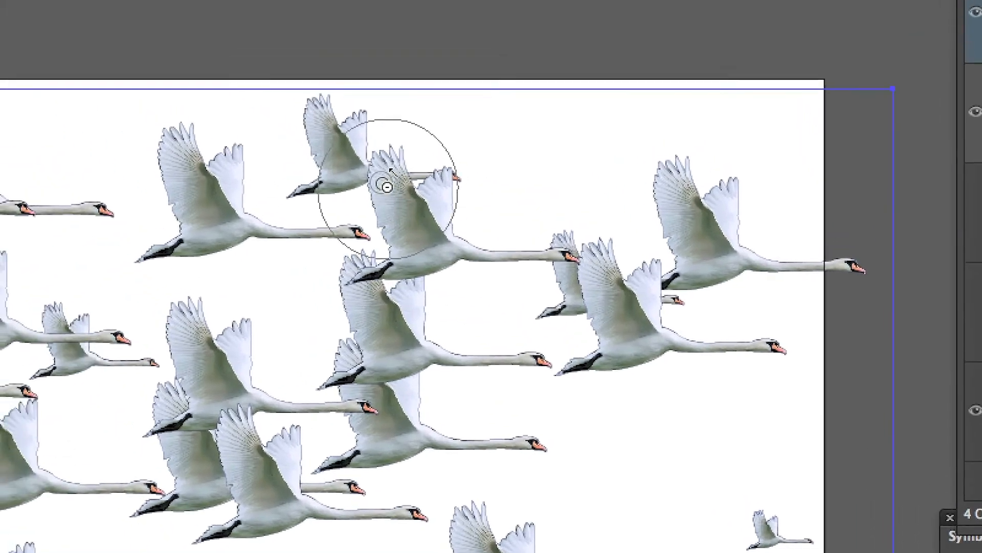
pyautogui.moveTo(229, 75); pyautogui.dragTo(222, 80)
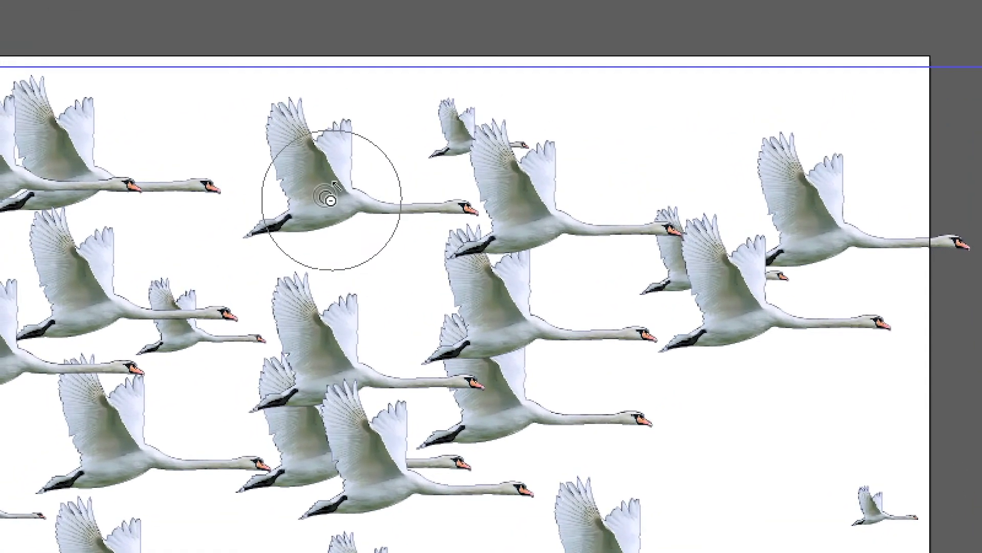
# Make the swan near the middle of the artboard's upper edge larger, and slightly shrink its overlapping neighbour to the right.
pyautogui.click(331, 200)
pyautogui.keyDown('alt'); pyautogui.click(331, 200); pyautogui.keyUp('alt')
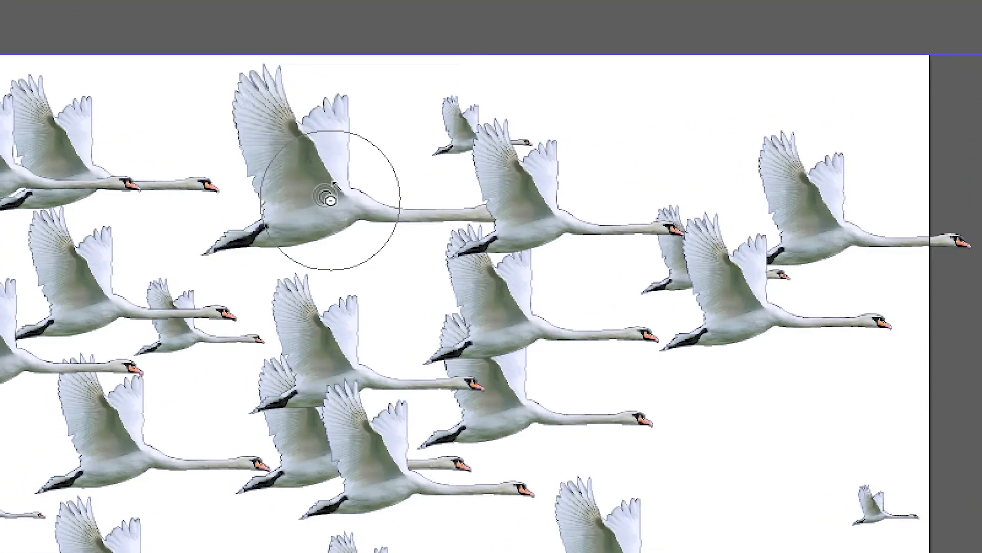
pyautogui.keyDown('alt'); pyautogui.click(330, 200); pyautogui.keyUp('alt')
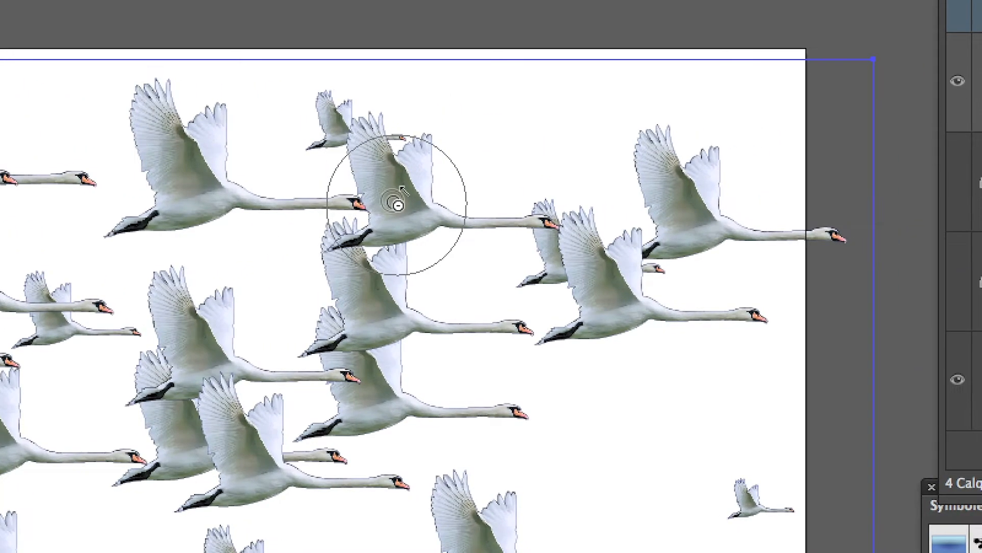
pyautogui.keyDown('alt'); pyautogui.click(398, 205); pyautogui.keyUp('alt')
pyautogui.keyDown('alt'); pyautogui.click(398, 204); pyautogui.keyUp('alt')
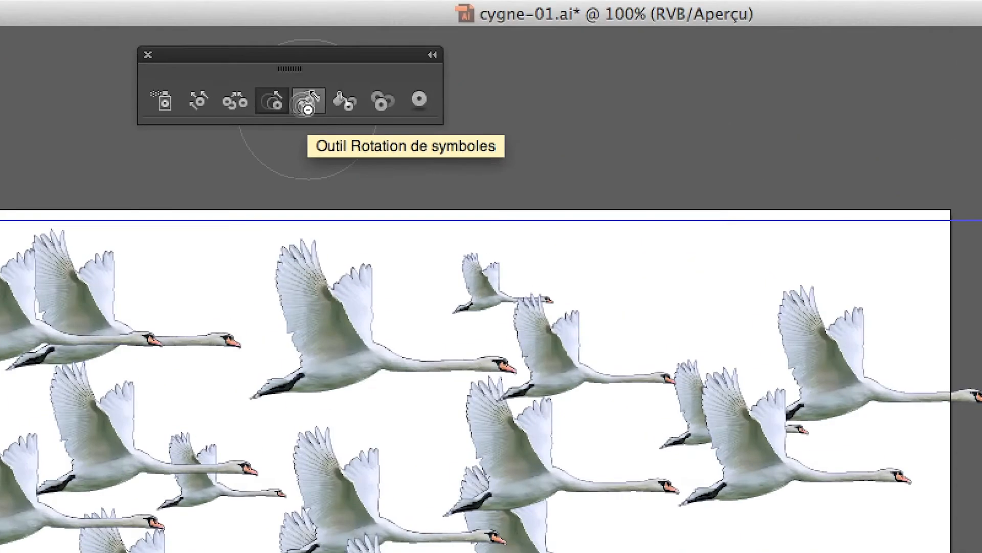
# Check the Symbol Spinner's options, and rotate the large swan near the artboard's upper edge so it tilts slightly downward.
pyautogui.doubleClick(309, 104)
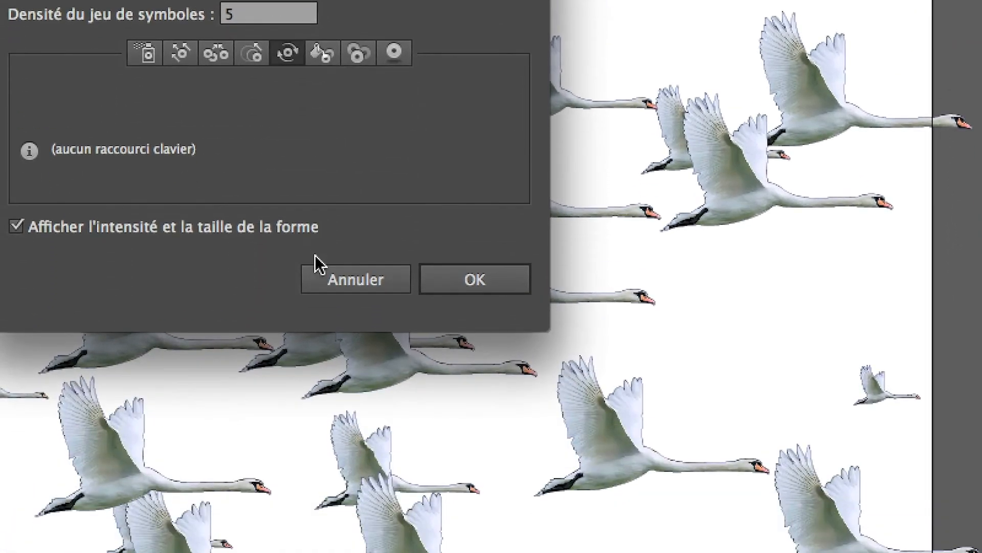
pyautogui.click(375, 512)
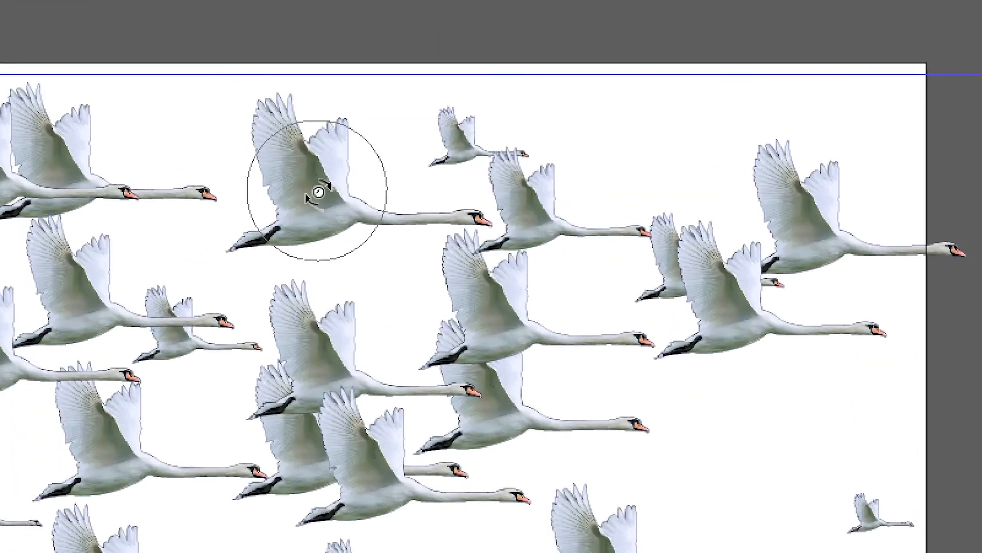
pyautogui.moveTo(335, 330); pyautogui.dragTo(350, 333)
pyautogui.moveTo(328, 171)
pyautogui.mouseDown()
pyautogui.moveTo(327, 161)
pyautogui.moveTo(290, 156)
pyautogui.moveTo(302, 159)
pyautogui.moveTo(289, 195)
pyautogui.mouseUp()
pyautogui.moveTo(351, 209)
pyautogui.mouseDown()
pyautogui.moveTo(332, 219)
pyautogui.moveTo(342, 185)
pyautogui.mouseUp()
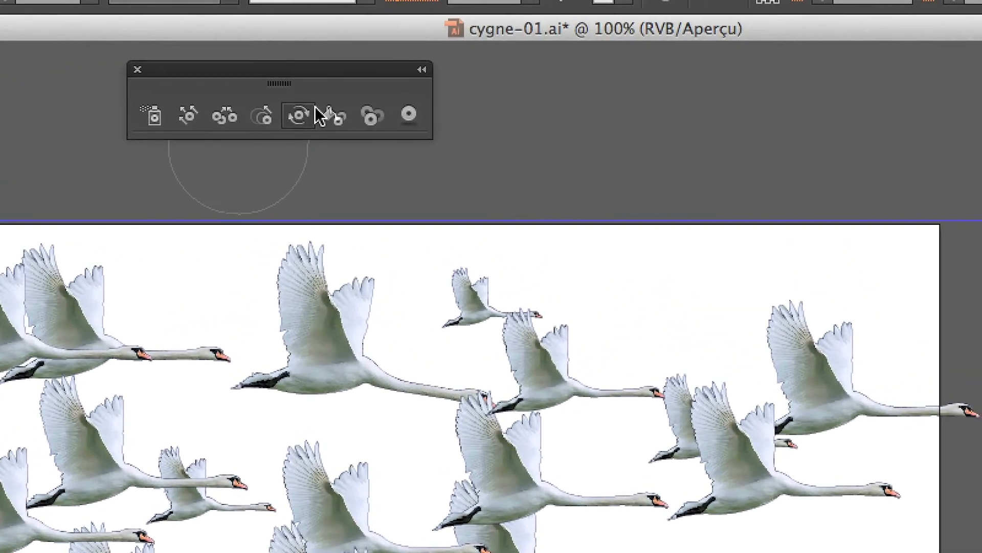
# Try rotating a large group of swans with the Symbol Spinner at a 250 mm diameter, and undo the rotation.
pyautogui.doubleClick(349, 100)
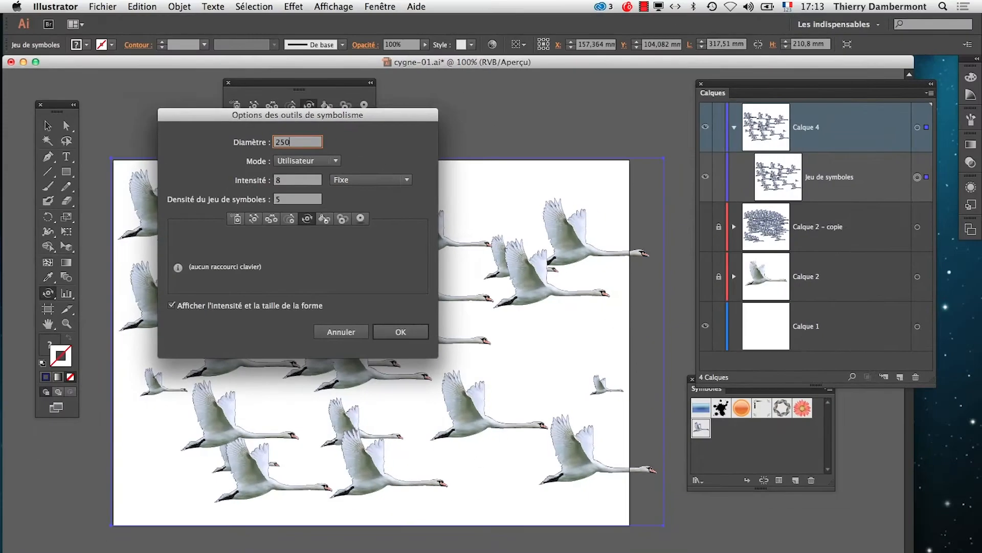
pyautogui.press('Return')
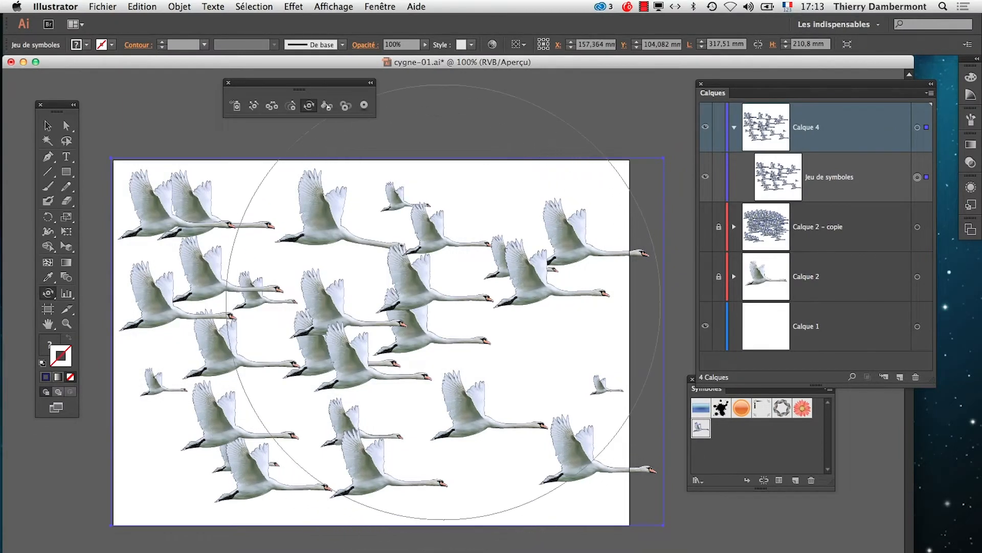
pyautogui.moveTo(405, 306)
pyautogui.mouseDown()
pyautogui.moveTo(291, 306)
pyautogui.moveTo(340, 317)
pyautogui.mouseUp()
pyautogui.press('super+z')
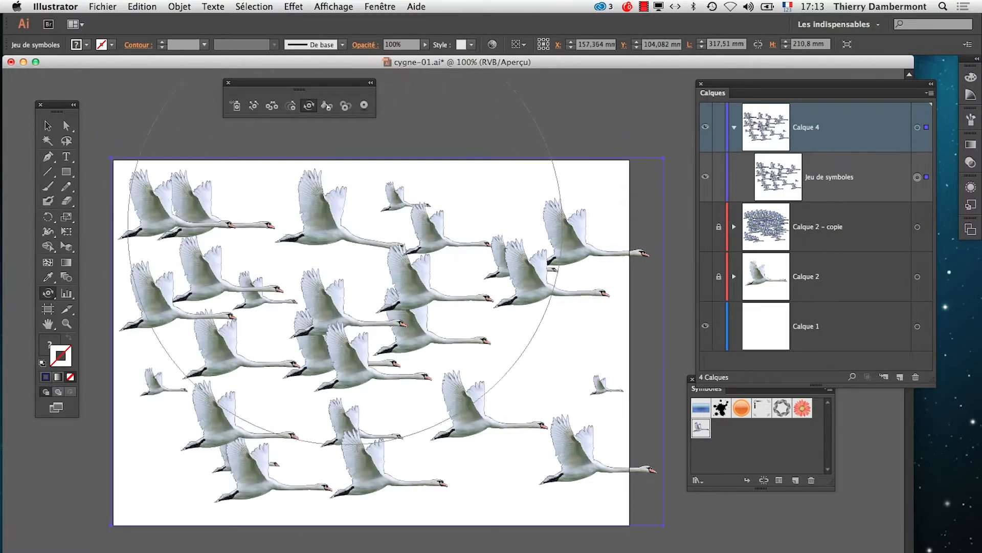
# Set the Symbol Spinner's diameter to 180 mm and rotate the swans across the flock at varied angles, undoing the trial on the right-hand group.
pyautogui.doubleClick(308, 105)
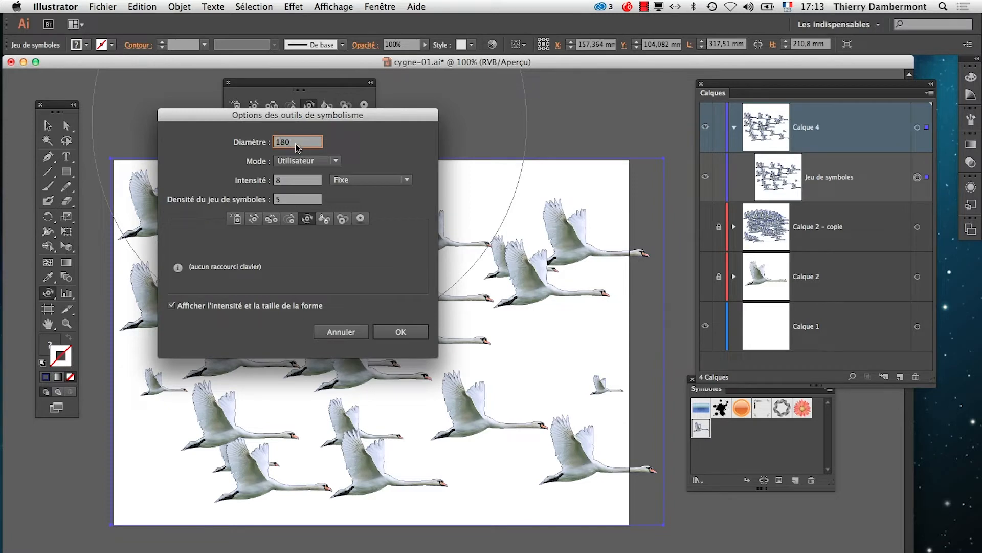
pyautogui.click(401, 332)
pyautogui.moveTo(500, 307); pyautogui.dragTo(495, 299)
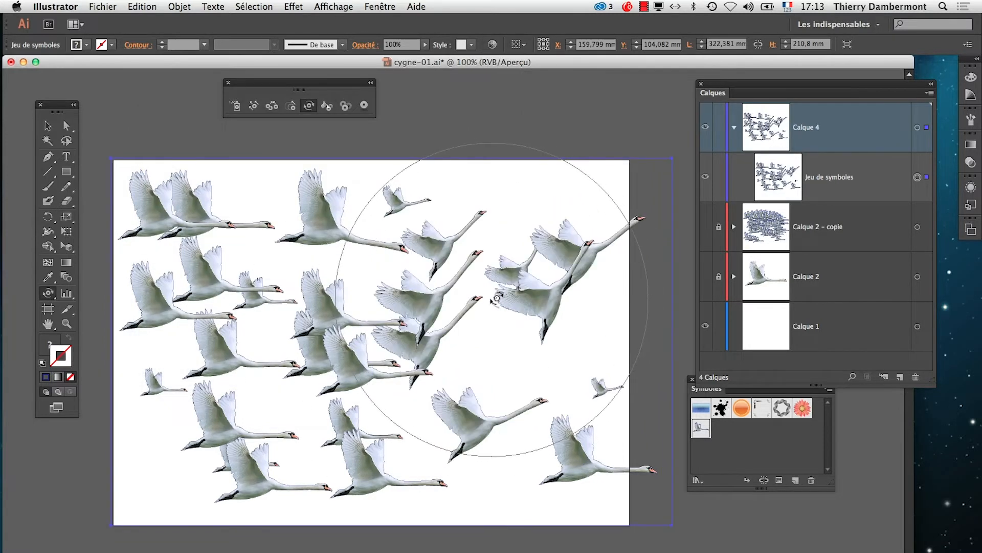
pyautogui.press('super+z')
pyautogui.moveTo(368, 277)
pyautogui.mouseDown()
pyautogui.moveTo(427, 346)
pyautogui.moveTo(460, 311)
pyautogui.moveTo(450, 307)
pyautogui.moveTo(465, 303)
pyautogui.moveTo(470, 372)
pyautogui.moveTo(223, 280)
pyautogui.moveTo(220, 265)
pyautogui.moveTo(213, 287)
pyautogui.moveTo(242, 400)
pyautogui.moveTo(273, 413)
pyautogui.moveTo(262, 412)
pyautogui.moveTo(450, 412)
pyautogui.moveTo(492, 420)
pyautogui.moveTo(539, 454)
pyautogui.moveTo(552, 447)
pyautogui.moveTo(539, 438)
pyautogui.moveTo(599, 308)
pyautogui.moveTo(598, 263)
pyautogui.moveTo(577, 276)
pyautogui.moveTo(352, 257)
pyautogui.mouseUp()
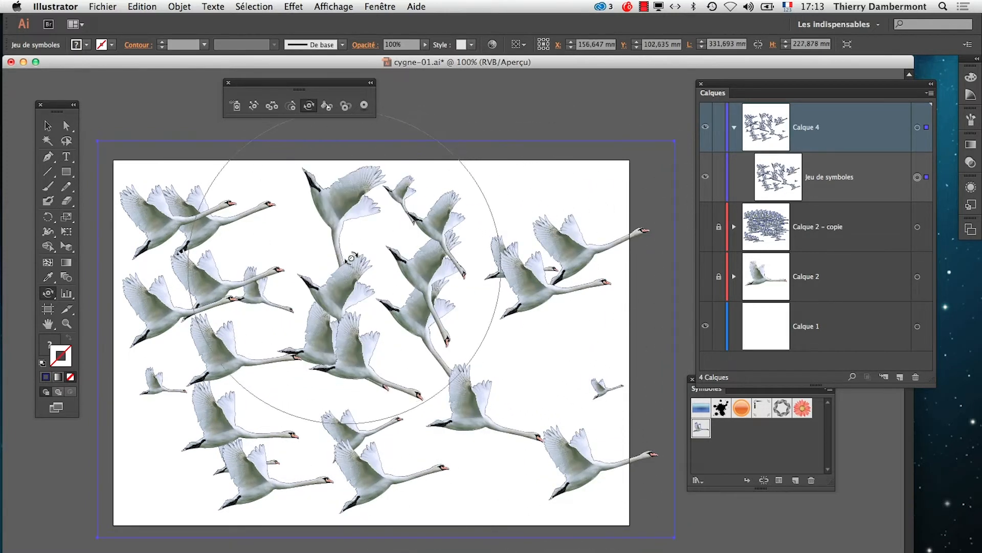
# Set the Symbol Spinner's diameter to 50 mm and readjust the angles of individual swans in the artboard's centre and upper middle.
pyautogui.press('Return')
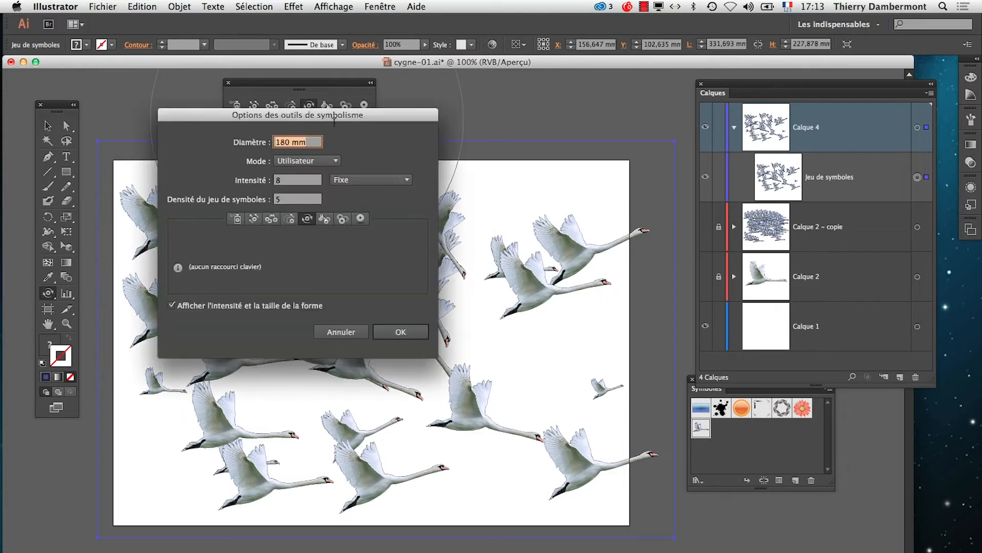
pyautogui.write('50')
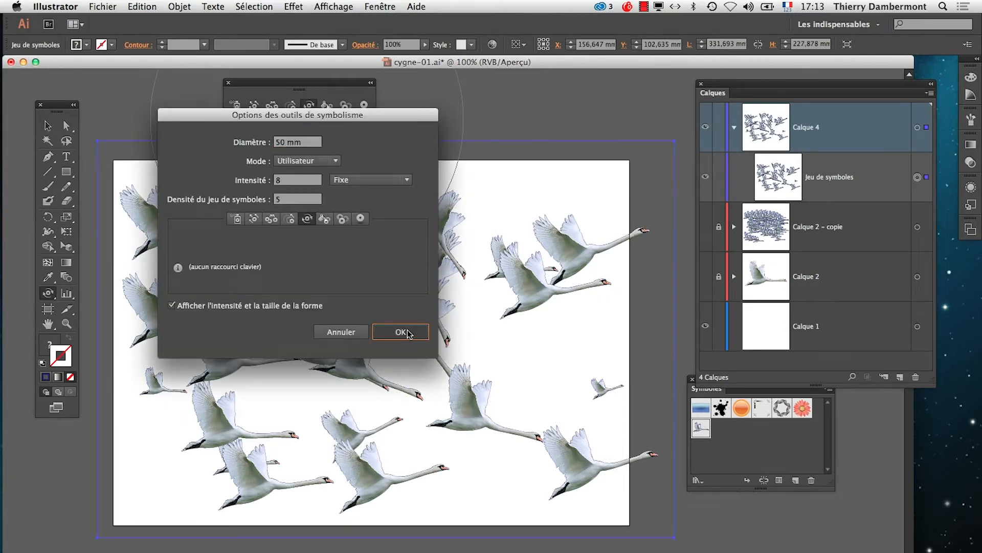
pyautogui.click(401, 332)
pyautogui.moveTo(341, 330); pyautogui.dragTo(346, 326)
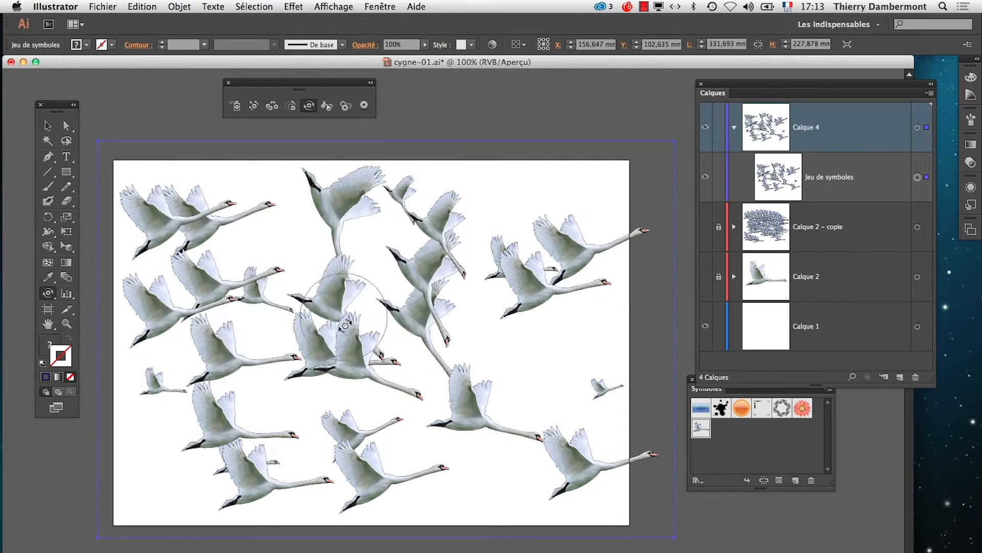
pyautogui.moveTo(333, 292)
pyautogui.mouseDown()
pyautogui.moveTo(334, 281)
pyautogui.moveTo(319, 294)
pyautogui.moveTo(351, 348)
pyautogui.mouseUp()
pyautogui.moveTo(332, 209)
pyautogui.mouseDown()
pyautogui.moveTo(308, 176)
pyautogui.moveTo(355, 199)
pyautogui.moveTo(310, 196)
pyautogui.moveTo(377, 205)
pyautogui.moveTo(332, 210)
pyautogui.moveTo(312, 184)
pyautogui.moveTo(345, 212)
pyautogui.moveTo(422, 221)
pyautogui.moveTo(408, 217)
pyautogui.moveTo(420, 217)
pyautogui.moveTo(419, 205)
pyautogui.moveTo(402, 189)
pyautogui.moveTo(435, 213)
pyautogui.mouseUp()
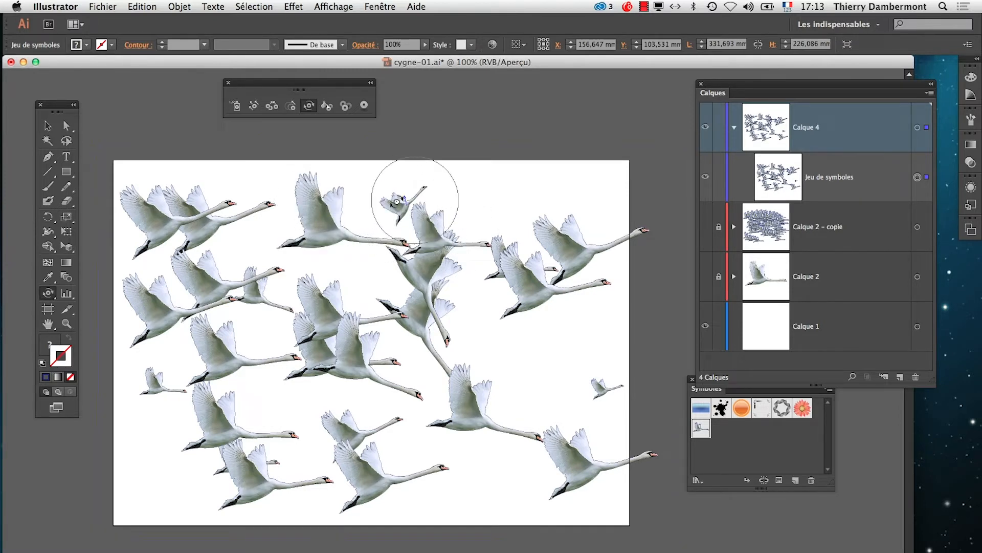
# Rotate individual swans in the centre, upper left and upper right of the flock closer to level flight with the Symbol Spinner.
pyautogui.moveTo(432, 278)
pyautogui.mouseDown()
pyautogui.moveTo(445, 279)
pyautogui.moveTo(411, 280)
pyautogui.mouseUp()
pyautogui.moveTo(425, 323); pyautogui.dragTo(408, 320)
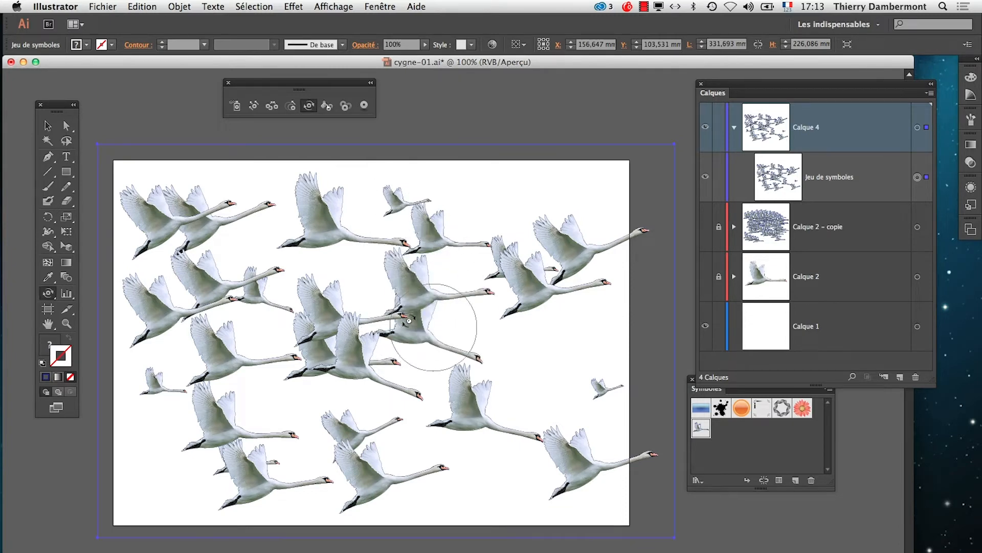
pyautogui.moveTo(348, 360)
pyautogui.mouseDown()
pyautogui.moveTo(322, 373)
pyautogui.moveTo(317, 352)
pyautogui.mouseUp()
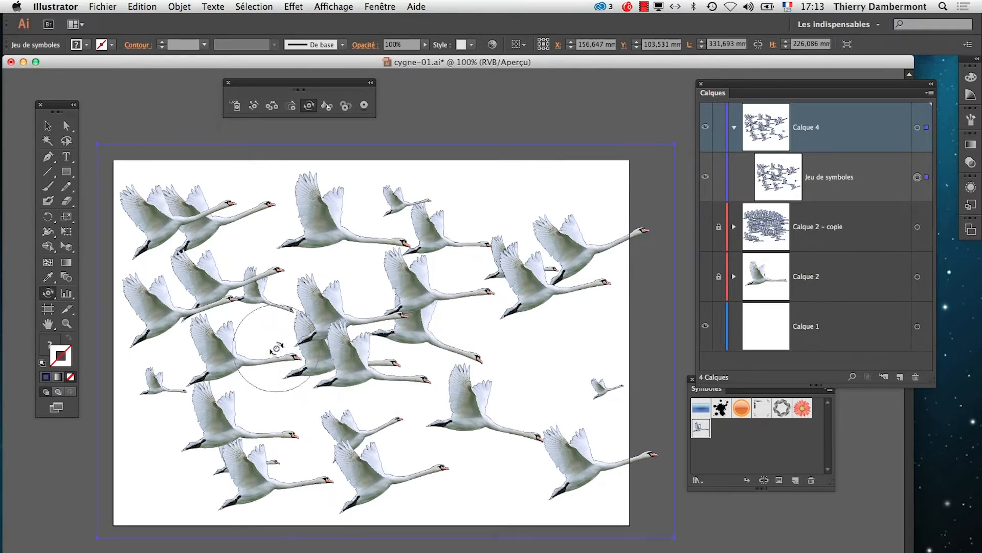
pyautogui.moveTo(276, 343)
pyautogui.mouseDown()
pyautogui.moveTo(169, 266)
pyautogui.moveTo(158, 225)
pyautogui.mouseUp()
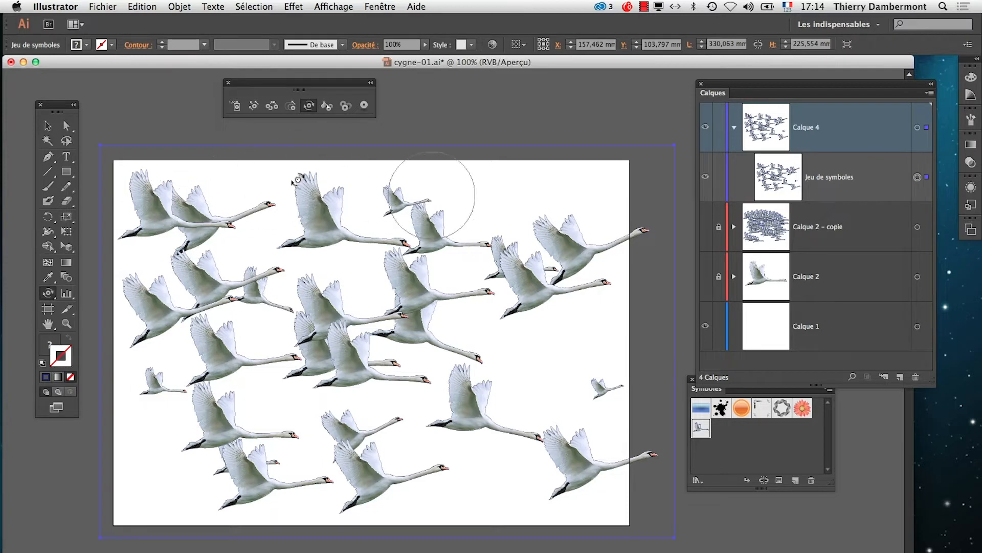
pyautogui.moveTo(570, 248); pyautogui.dragTo(573, 247)
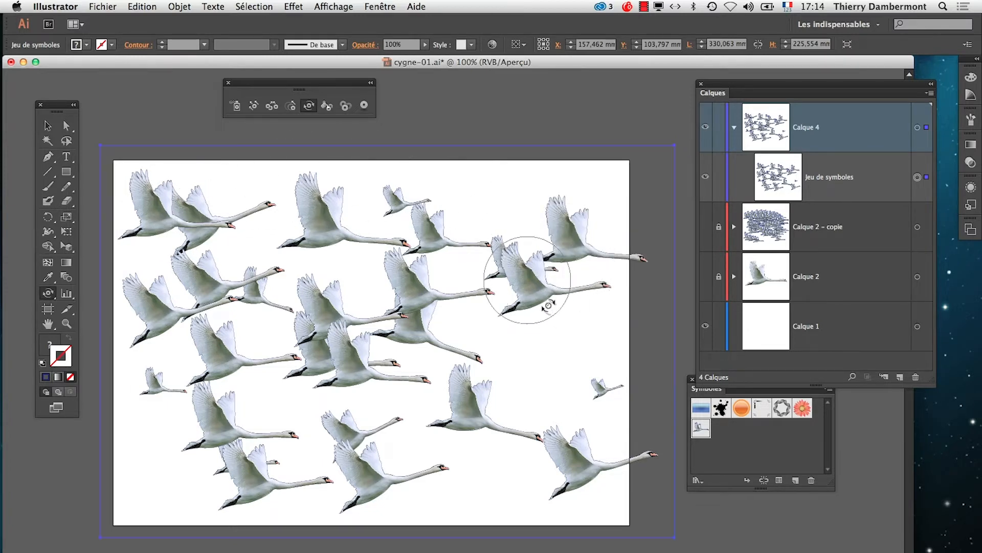
pyautogui.moveTo(527, 280); pyautogui.dragTo(530, 281)
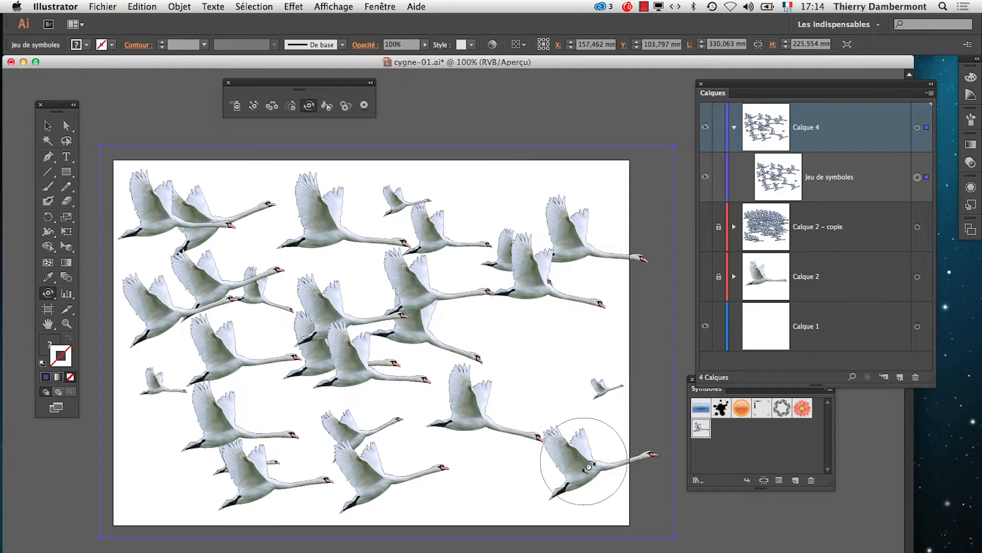
# Rotate the swans along the artboard's lower edge and left side, and readjust the overlapping pair in the upper left corner.
pyautogui.moveTo(588, 467); pyautogui.dragTo(585, 458)
pyautogui.moveTo(363, 462); pyautogui.dragTo(370, 467)
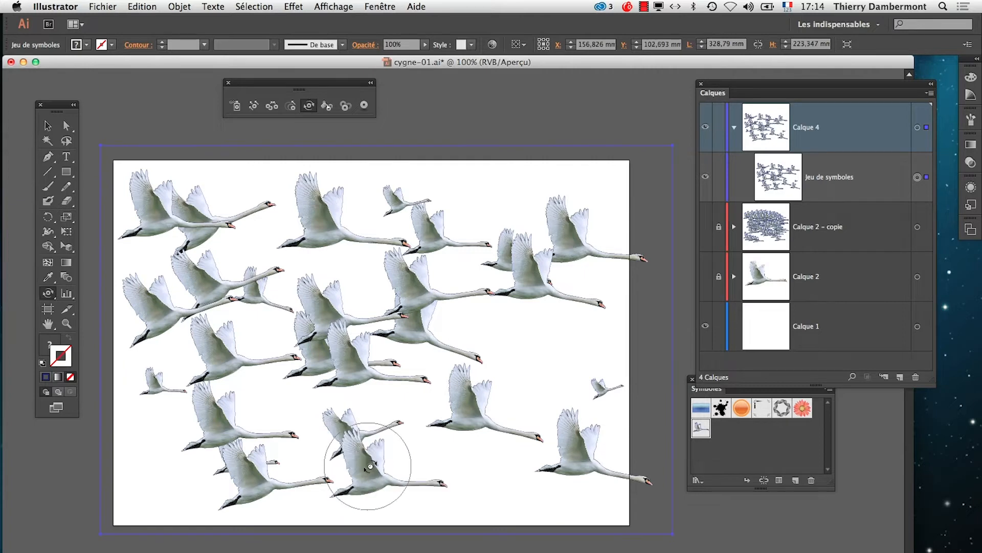
pyautogui.moveTo(341, 420); pyautogui.dragTo(347, 417)
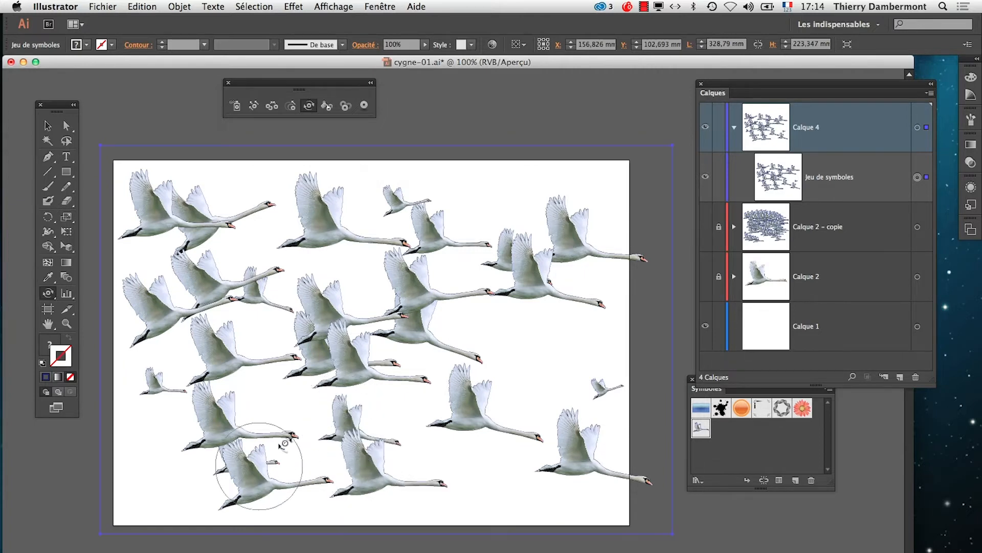
pyautogui.moveTo(283, 444); pyautogui.dragTo(258, 463)
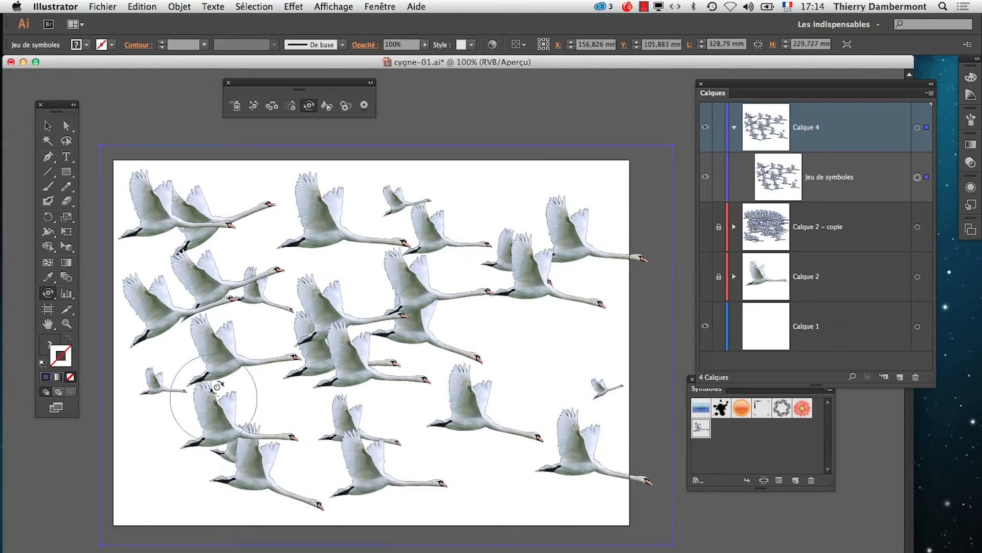
pyautogui.moveTo(217, 387); pyautogui.dragTo(217, 399)
pyautogui.moveTo(214, 351); pyautogui.dragTo(222, 344)
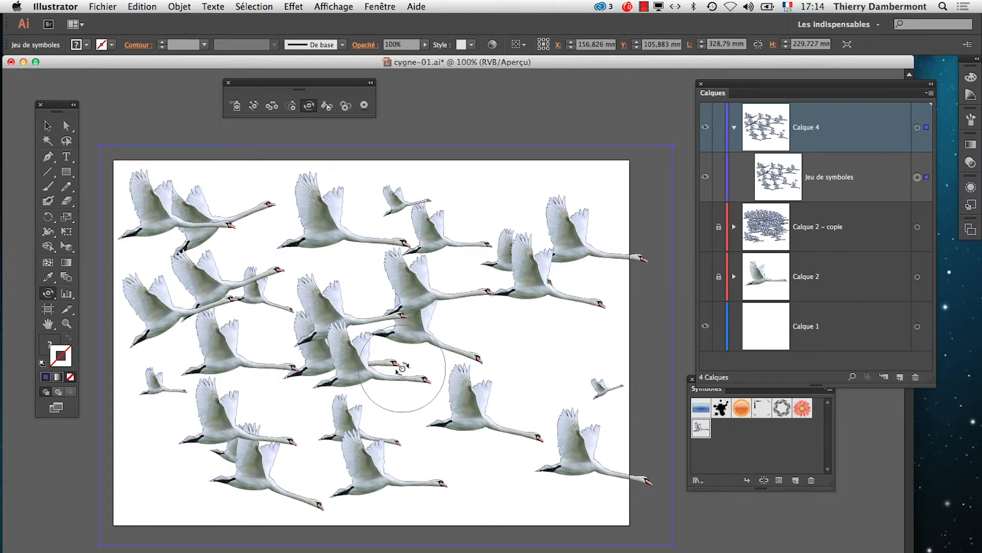
pyautogui.moveTo(403, 368); pyautogui.dragTo(191, 276)
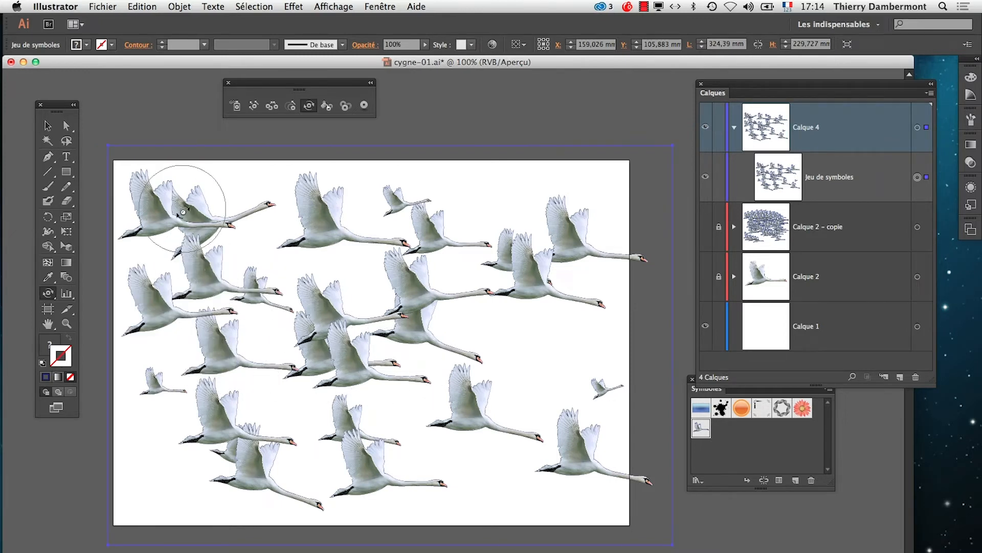
pyautogui.moveTo(182, 212)
pyautogui.mouseDown()
pyautogui.moveTo(197, 187)
pyautogui.moveTo(127, 198)
pyautogui.moveTo(154, 204)
pyautogui.mouseUp()
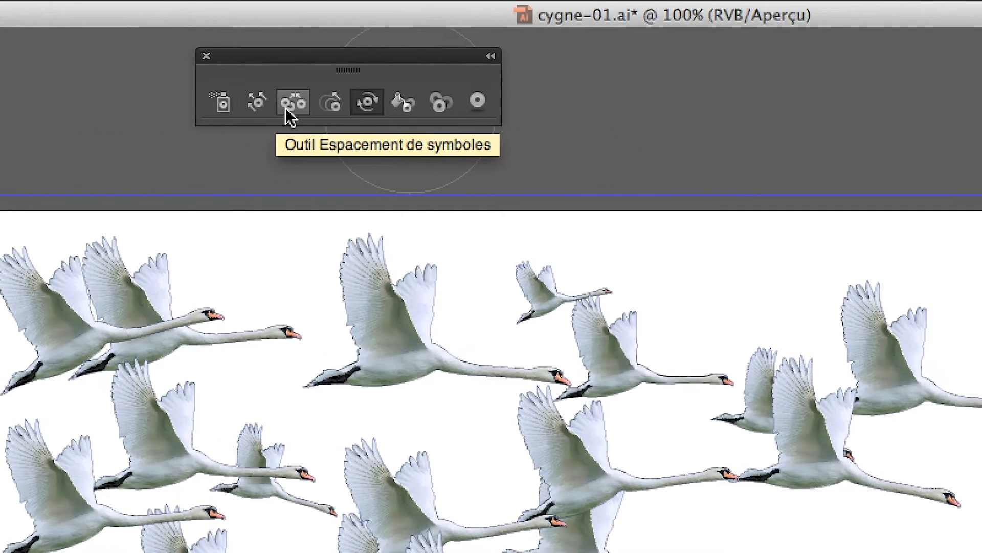
# Switch to the Symbol Scruncher, set its diameter to 150 mm, and draw the swans across the flock closer together.
pyautogui.click(312, 105)
pyautogui.doubleClick(286, 106)
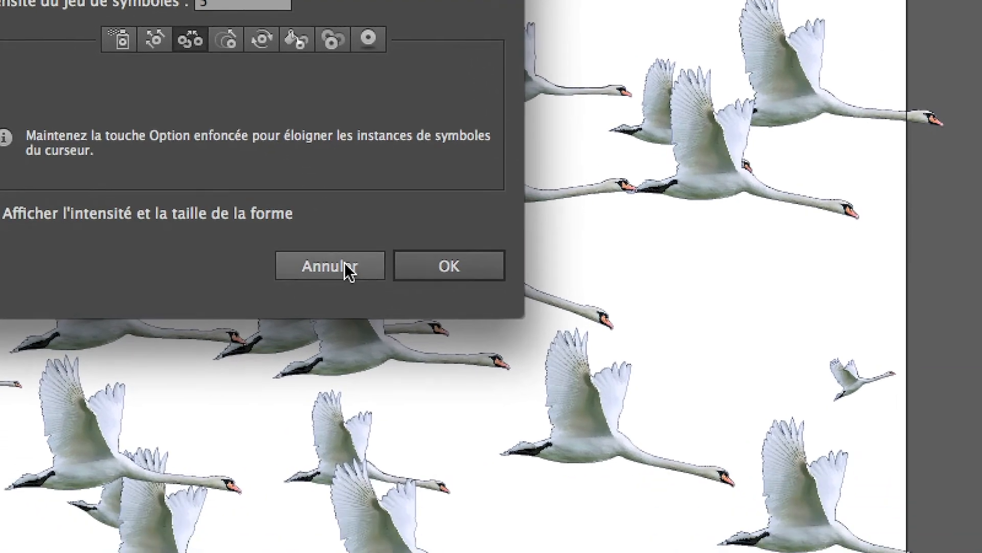
pyautogui.click(345, 267)
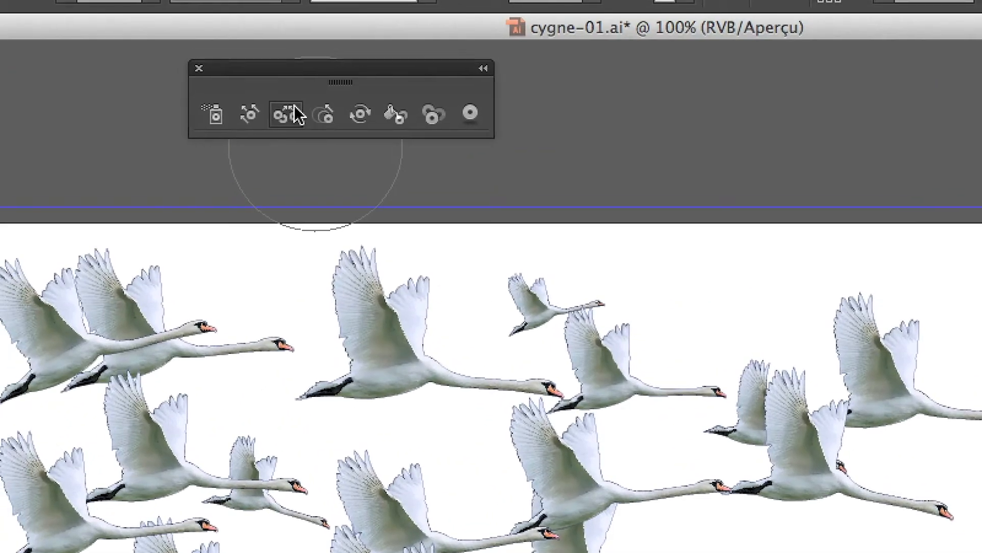
pyautogui.doubleClick(292, 112)
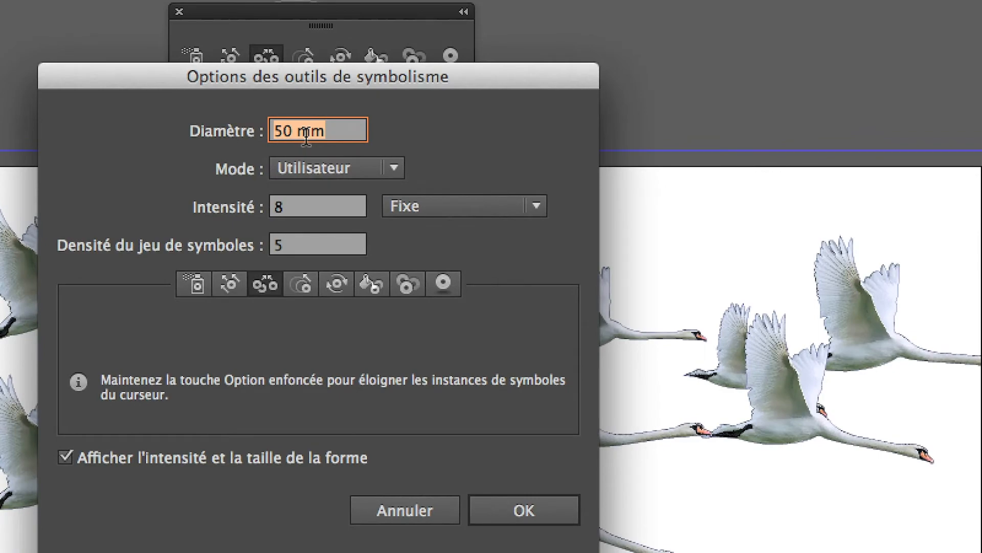
pyautogui.write('2')
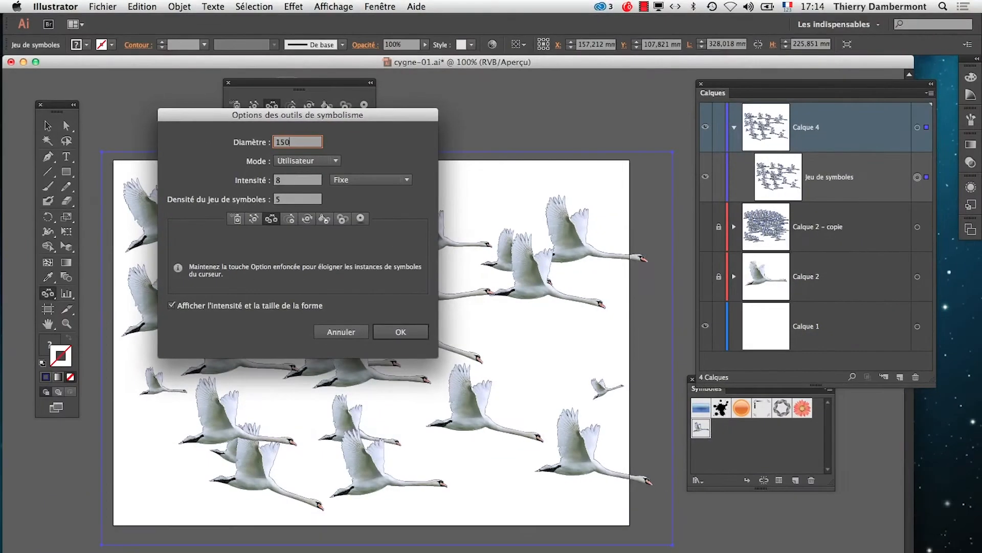
pyautogui.press('Return')
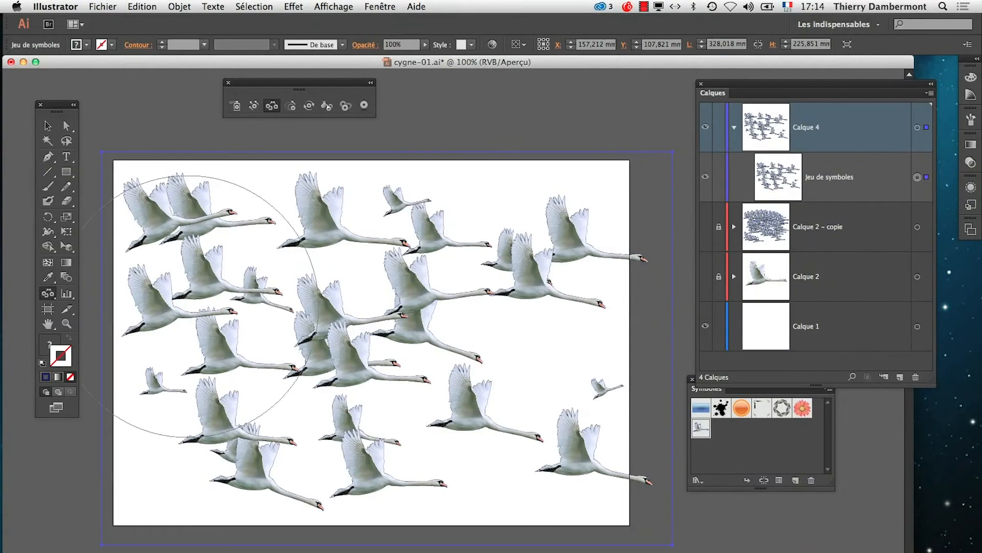
pyautogui.moveTo(201, 305)
pyautogui.mouseDown()
pyautogui.moveTo(231, 310)
pyautogui.moveTo(248, 328)
pyautogui.moveTo(284, 307)
pyautogui.moveTo(265, 325)
pyautogui.moveTo(329, 329)
pyautogui.moveTo(285, 317)
pyautogui.moveTo(329, 329)
pyautogui.moveTo(344, 368)
pyautogui.moveTo(340, 416)
pyautogui.mouseUp()
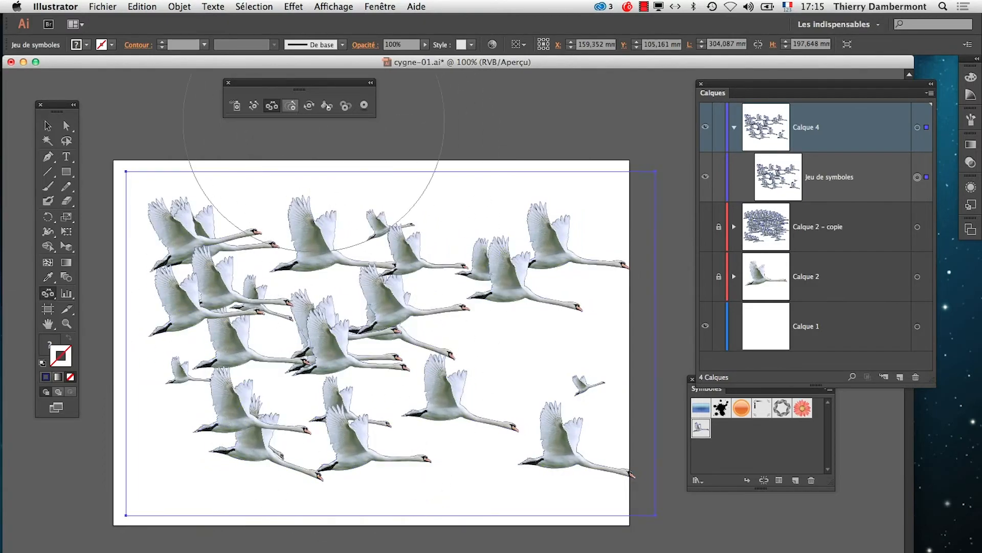
# Set the Symbol Scruncher's intensity to 10 and pull the swans in the flock's left half together.
pyautogui.doubleClick(272, 106)
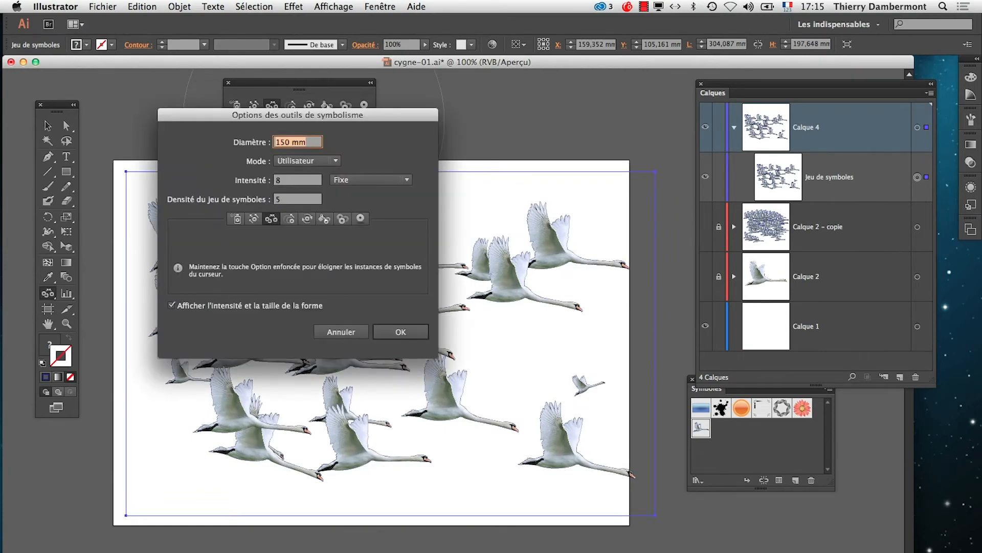
pyautogui.press('Tab')
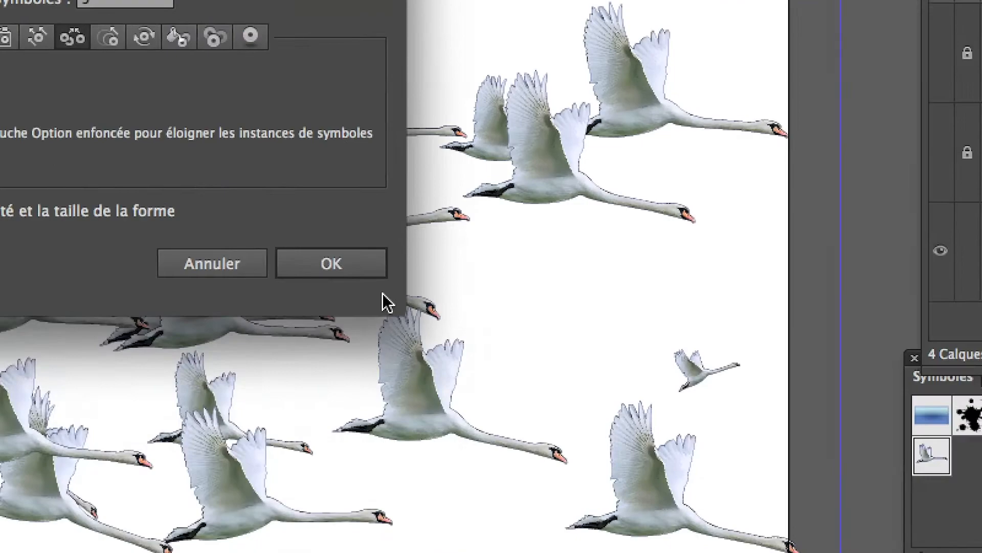
pyautogui.click(547, 484)
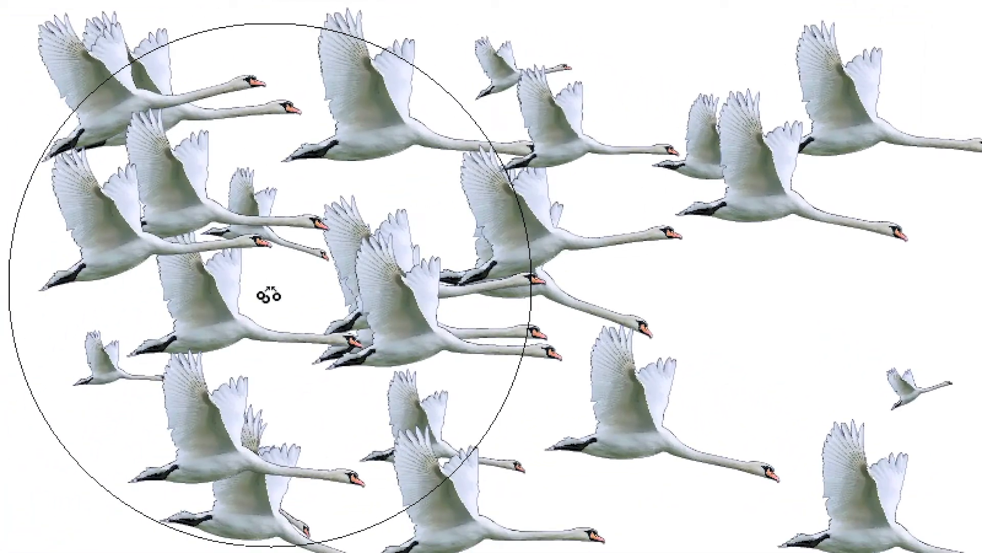
pyautogui.click(190, 374)
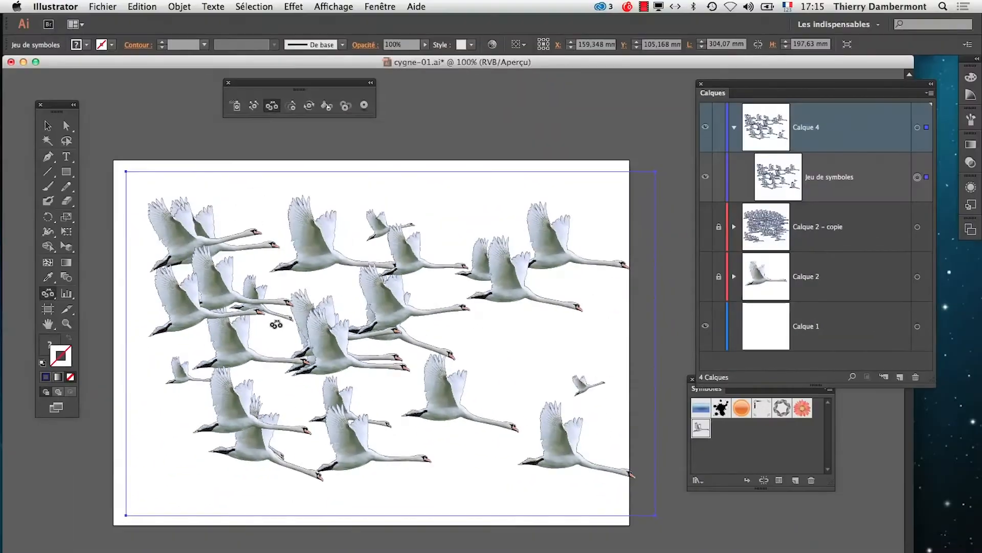
pyautogui.moveTo(259, 285)
pyautogui.mouseDown()
pyautogui.moveTo(230, 263)
pyautogui.moveTo(235, 362)
pyautogui.moveTo(262, 347)
pyautogui.moveTo(252, 428)
pyautogui.moveTo(302, 329)
pyautogui.moveTo(368, 406)
pyautogui.moveTo(340, 242)
pyautogui.mouseUp()
# Check the Symbol Scruncher's options without changing them, and push the swans outward from the flock's centre.
pyautogui.doubleClick(271, 106)
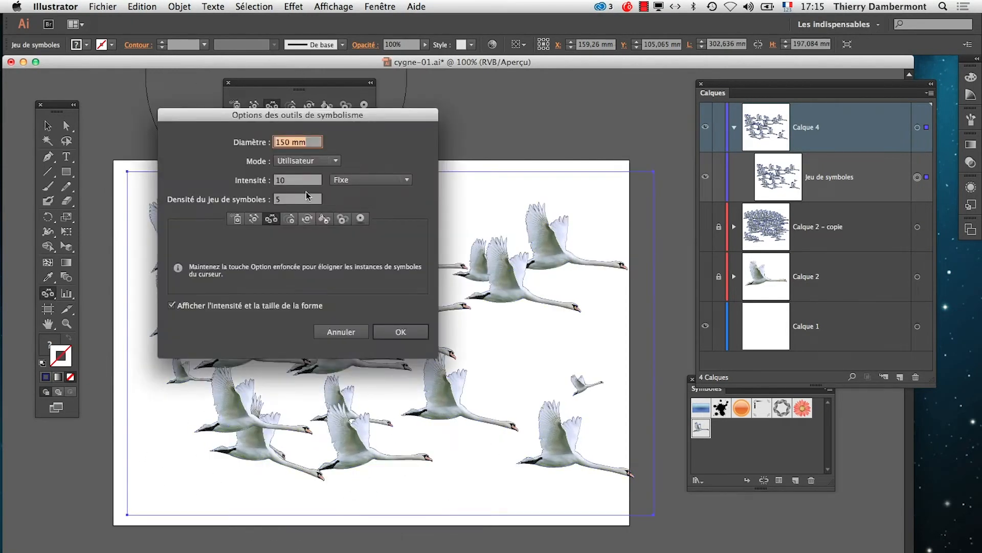
pyautogui.click(290, 180)
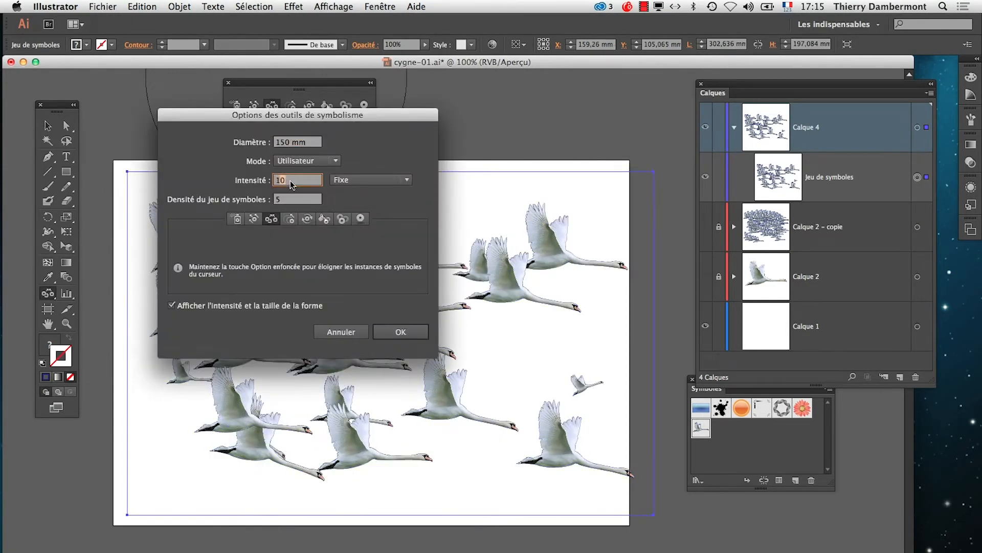
pyautogui.click(361, 331)
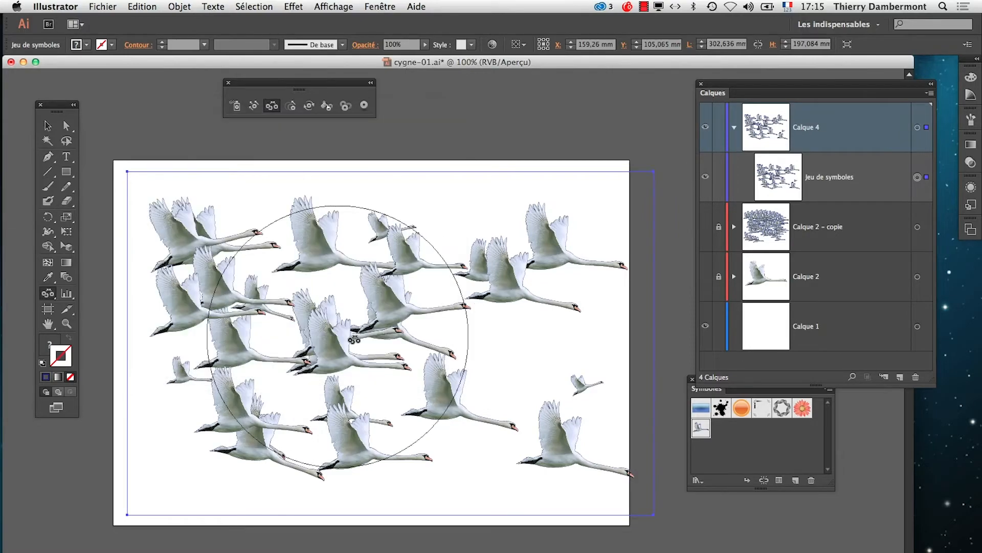
pyautogui.moveTo(302, 330)
pyautogui.mouseDown()
pyautogui.moveTo(370, 370)
pyautogui.moveTo(308, 340)
pyautogui.moveTo(338, 350)
pyautogui.mouseUp()
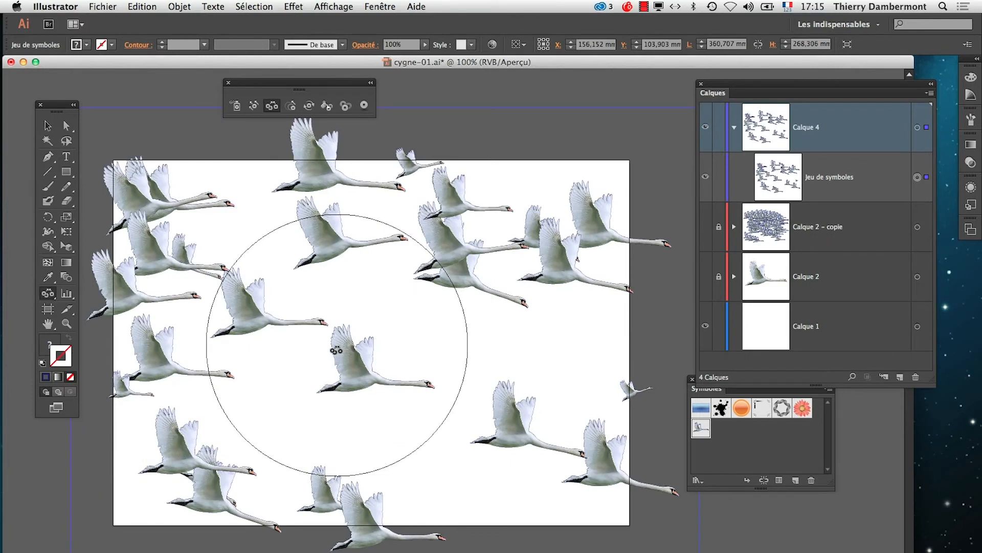
# Spread the swans farther apart around the artboard's left side, upper right, upper edge and lower left with the Symbol Scruncher.
pyautogui.keyDown('alt'); pyautogui.keyDown('super'); pyautogui.click(349, 354); pyautogui.keyUp('super'); pyautogui.keyUp('alt')
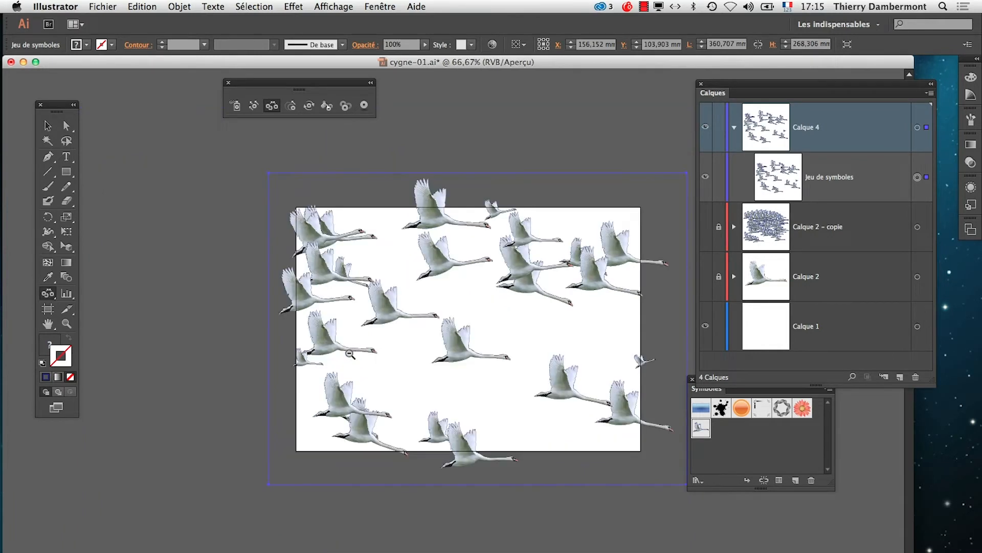
pyautogui.keyDown('alt'); pyautogui.keyDown('super'); pyautogui.click(349, 356); pyautogui.keyUp('super'); pyautogui.keyUp('alt')
pyautogui.moveTo(541, 371); pyautogui.dragTo(317, 343)
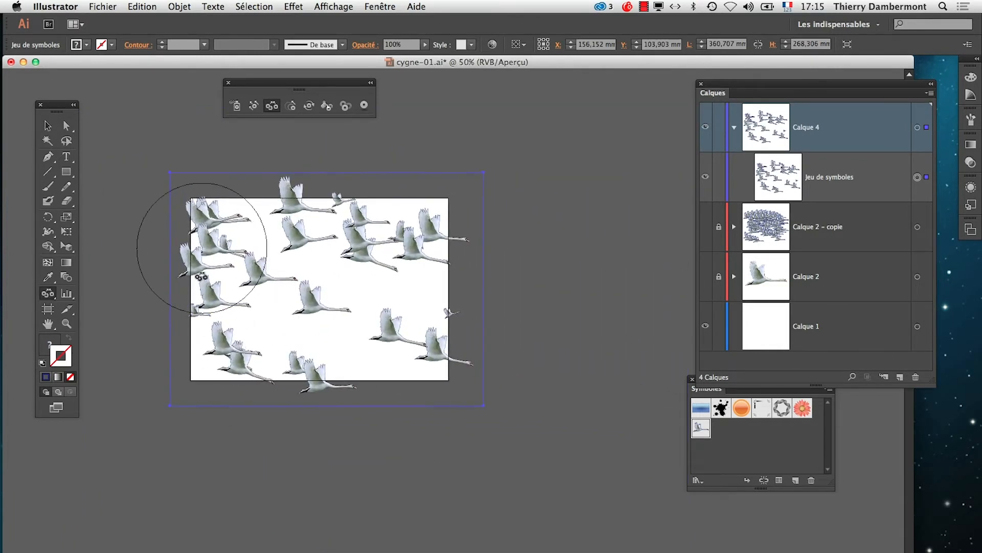
pyautogui.moveTo(204, 231); pyautogui.dragTo(209, 264)
pyautogui.keyDown('alt'); pyautogui.click(220, 185); pyautogui.keyUp('alt')
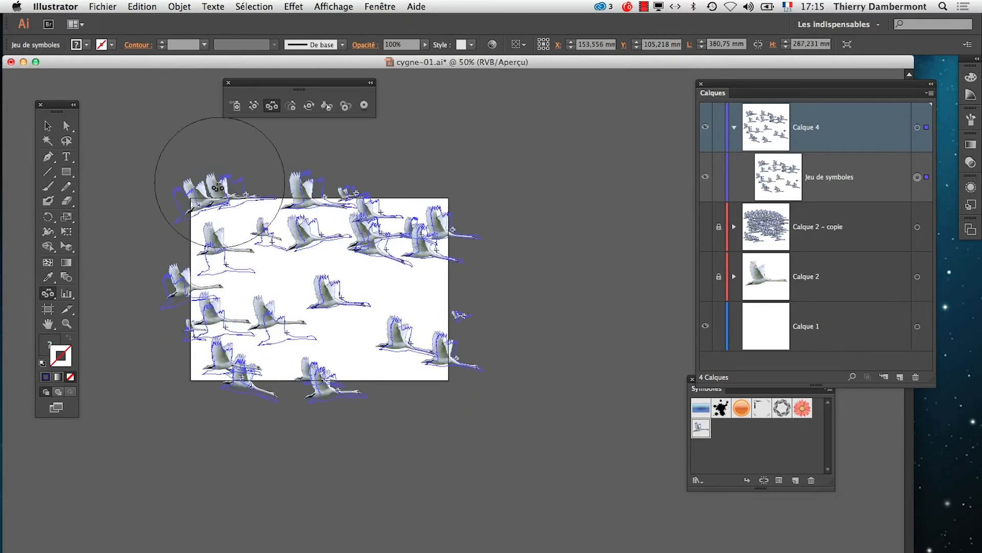
pyautogui.keyDown('alt'); pyautogui.click(403, 256); pyautogui.keyUp('alt')
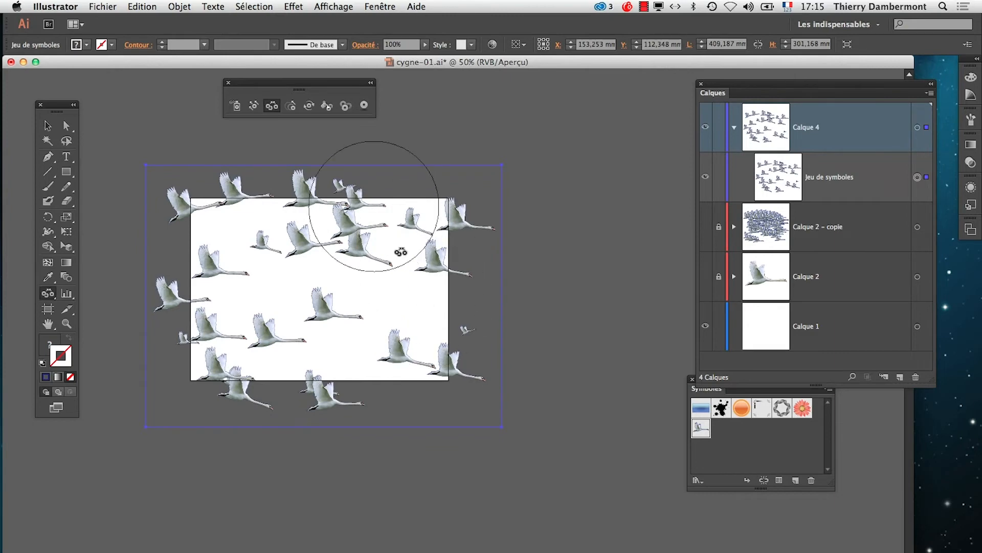
pyautogui.keyDown('alt'); pyautogui.click(351, 193); pyautogui.keyUp('alt')
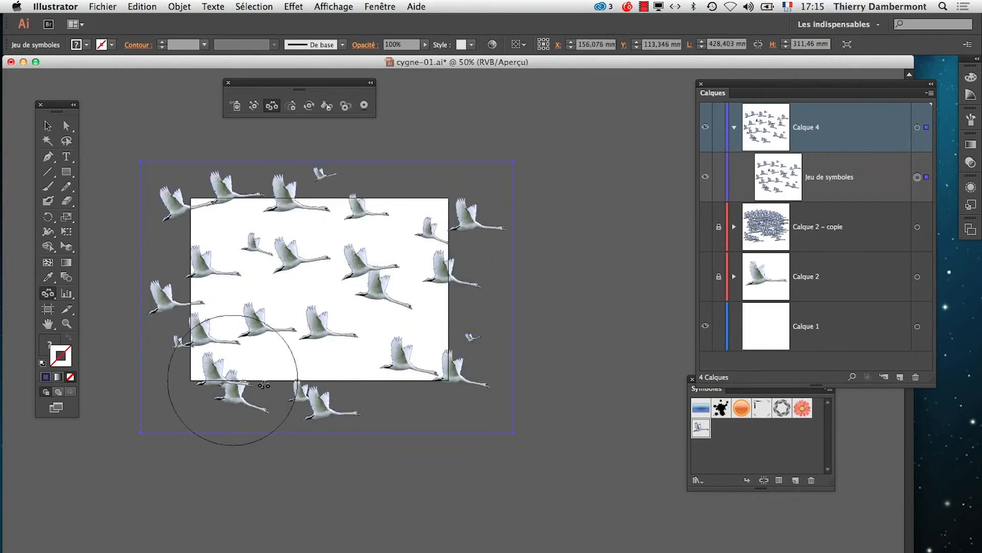
pyautogui.keyDown('alt'); pyautogui.click(237, 381); pyautogui.keyUp('alt')
pyautogui.keyDown('alt'); pyautogui.click(239, 386); pyautogui.keyUp('alt')
pyautogui.keyDown('alt'); pyautogui.click(315, 395); pyautogui.keyUp('alt')
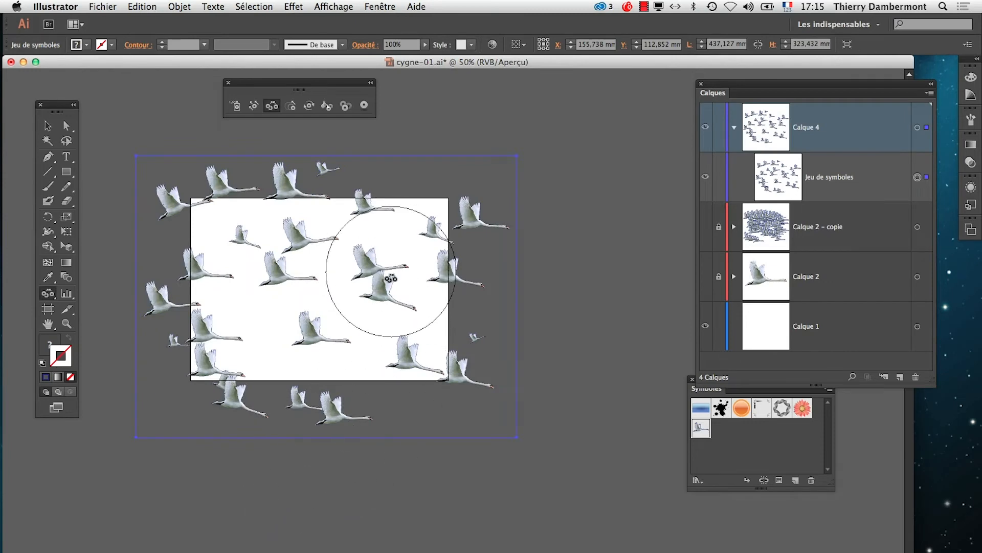
# Draw the swans back closer together around the artboard's upper centre, upper left and lower edge.
pyautogui.moveTo(222, 354); pyautogui.dragTo(353, 227)
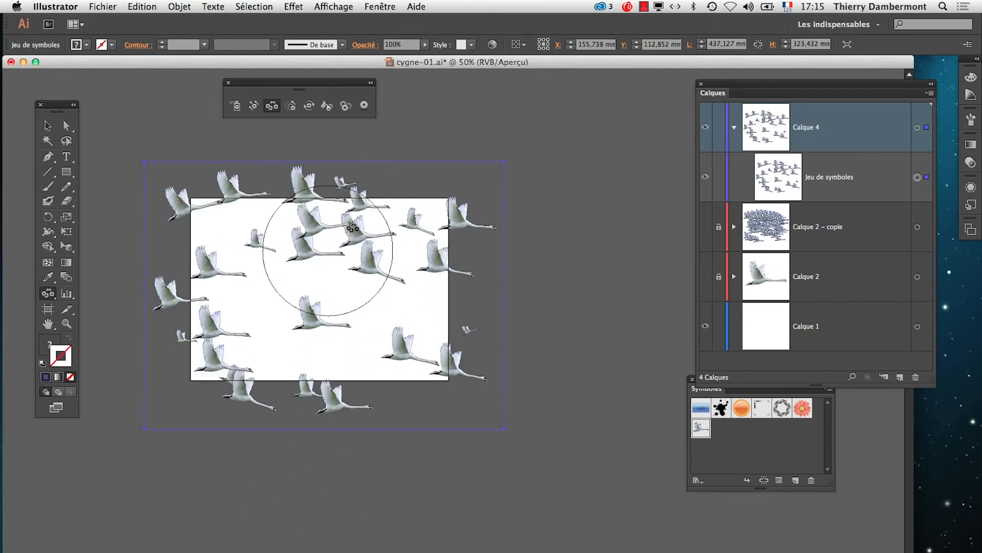
pyautogui.click(224, 213)
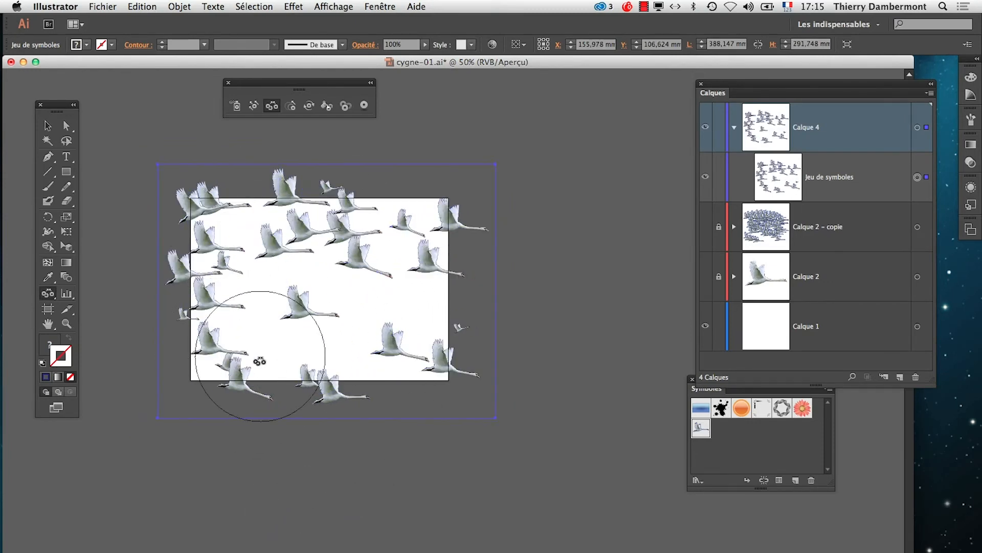
pyautogui.moveTo(262, 360)
pyautogui.mouseDown()
pyautogui.moveTo(280, 339)
pyautogui.moveTo(354, 344)
pyautogui.moveTo(367, 378)
pyautogui.mouseUp()
# Spread the swans outward from the artboard's centre with the Symbol Scruncher and draw some back around the upper centre and left side.
pyautogui.keyDown('alt'); pyautogui.click(330, 330); pyautogui.keyUp('alt')
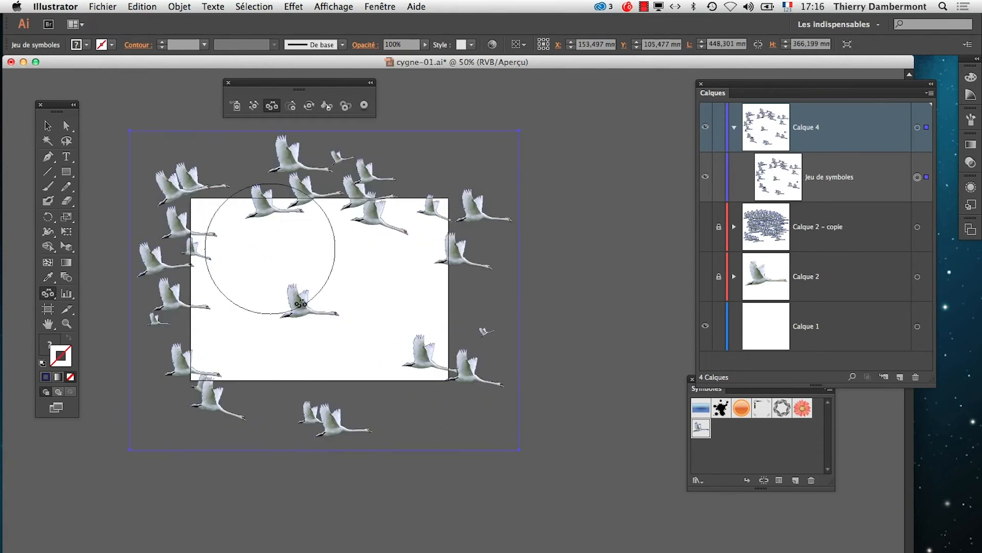
pyautogui.click(268, 206)
pyautogui.click(283, 291)
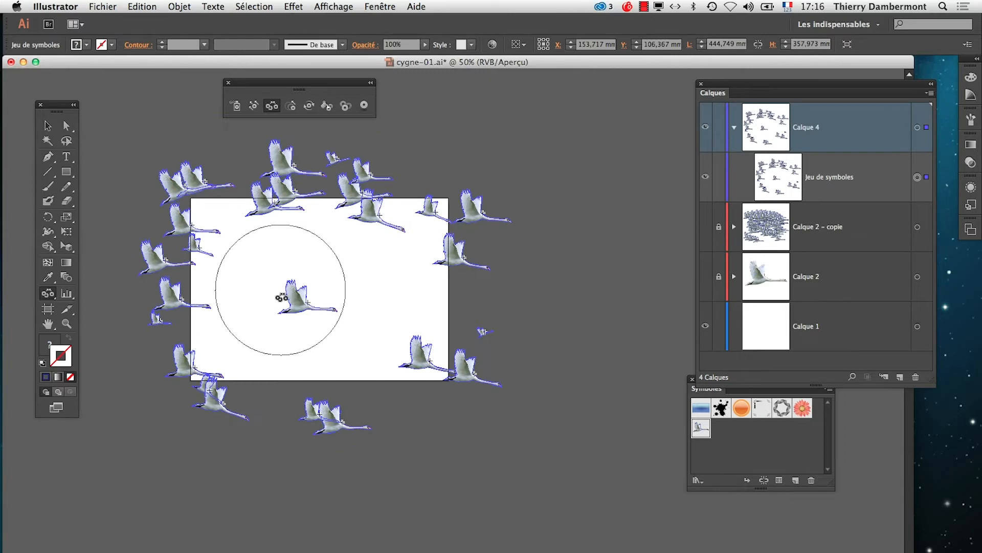
pyautogui.click(273, 200)
pyautogui.moveTo(198, 283)
pyautogui.mouseDown()
pyautogui.moveTo(164, 319)
pyautogui.moveTo(185, 316)
pyautogui.mouseUp()
# Undo the last Symbol Scruncher strokes until the swans cover the artboard compactly again, stepping back and forth to compare the spacing.
pyautogui.press('super+z')
pyautogui.press('super+z')
pyautogui.press('super+z')
pyautogui.press('super+z')
pyautogui.press('super+z')
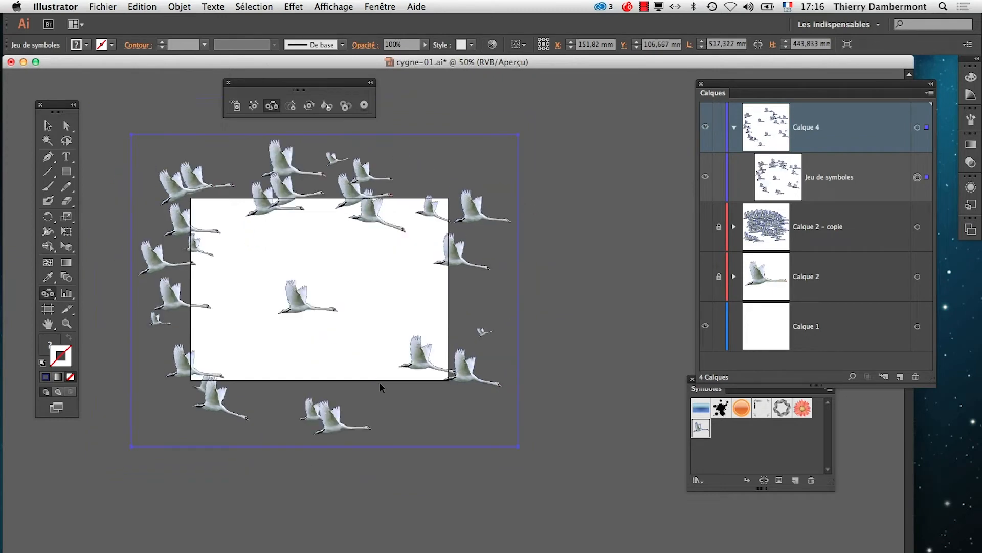
pyautogui.press('super+z')
pyautogui.press('super+z')
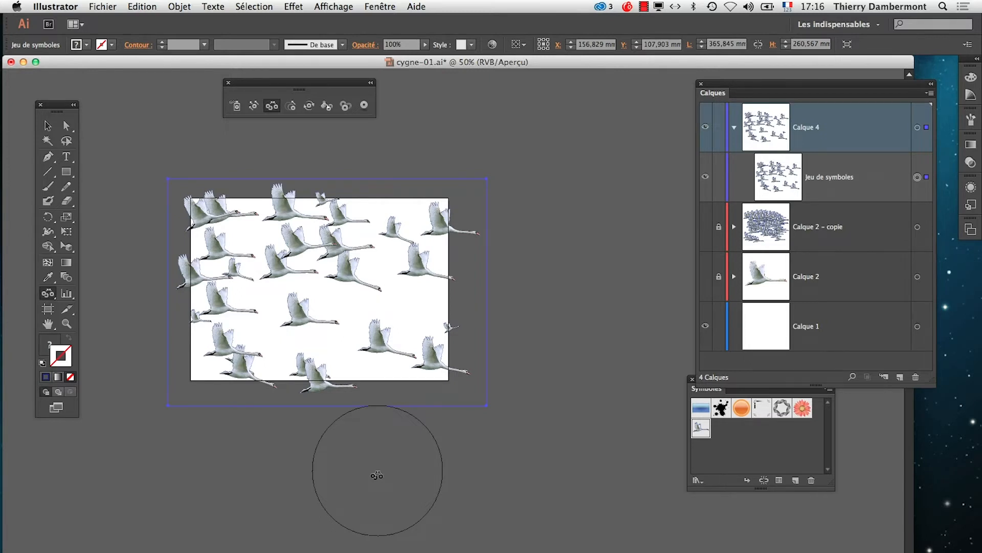
pyautogui.press('super+z')
pyautogui.press('super+shift+z')
pyautogui.press('super+z')
pyautogui.press('super+shift+z')
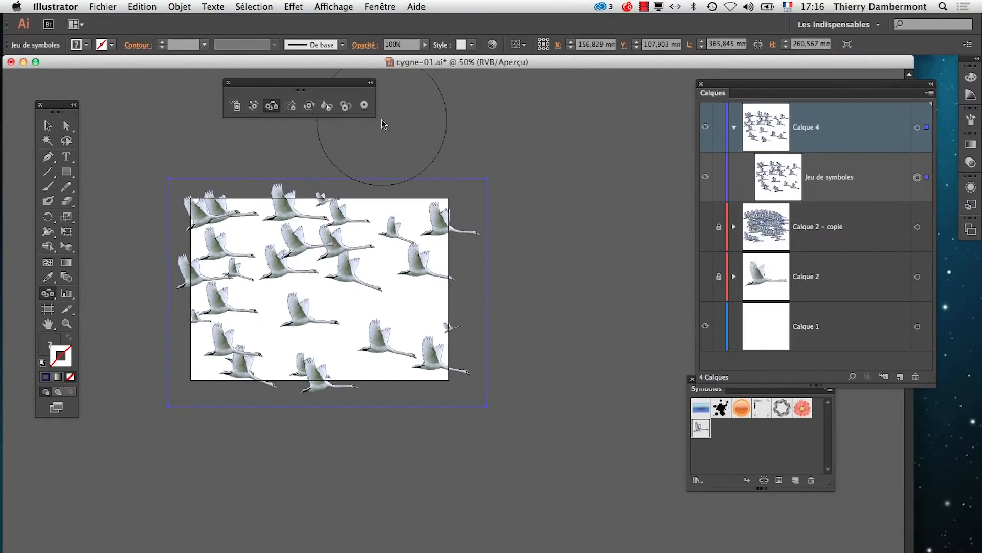
# Save the document under the new name cygne-02.ai in Adobe Illustrator format.
pyautogui.click(102, 6)
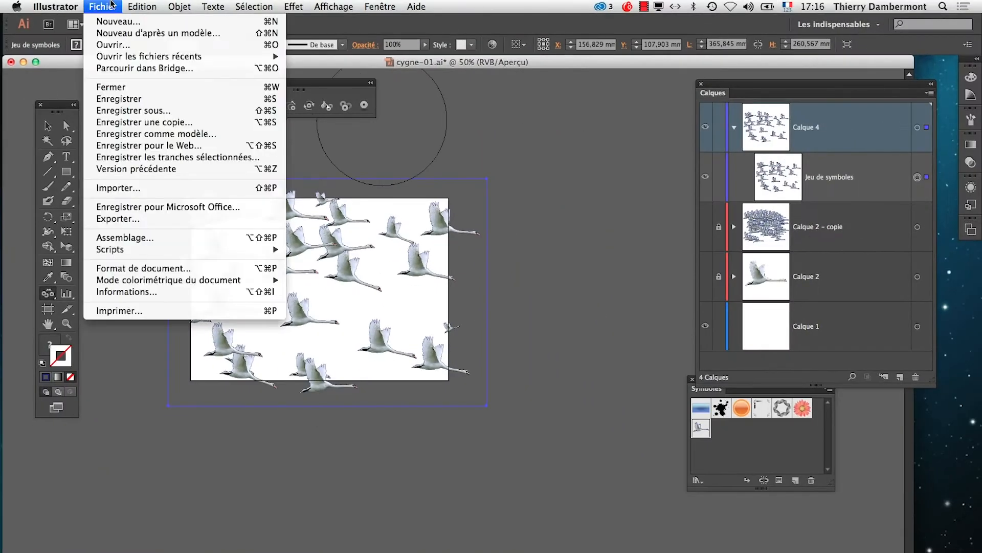
pyautogui.click(144, 116)
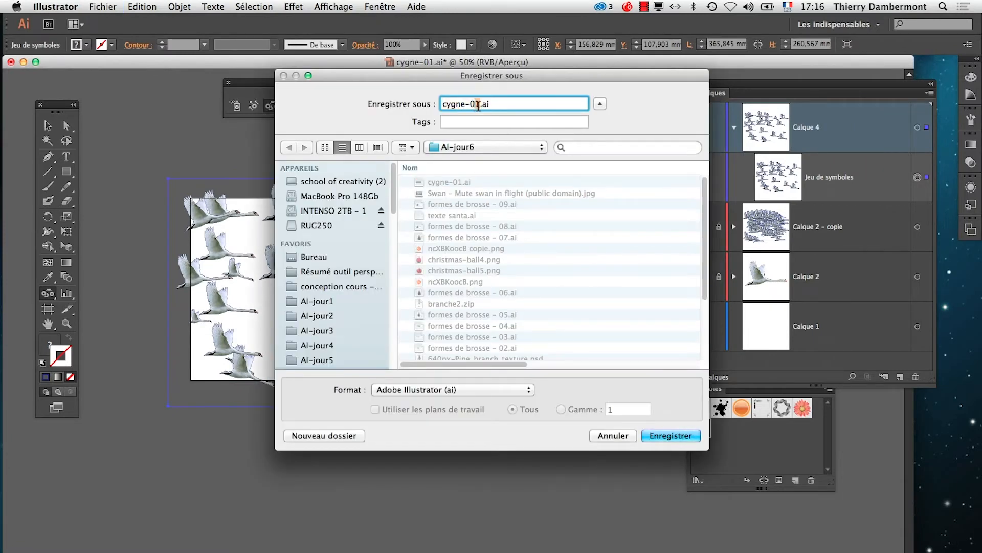
pyautogui.click(675, 438)
pyautogui.click(467, 427)
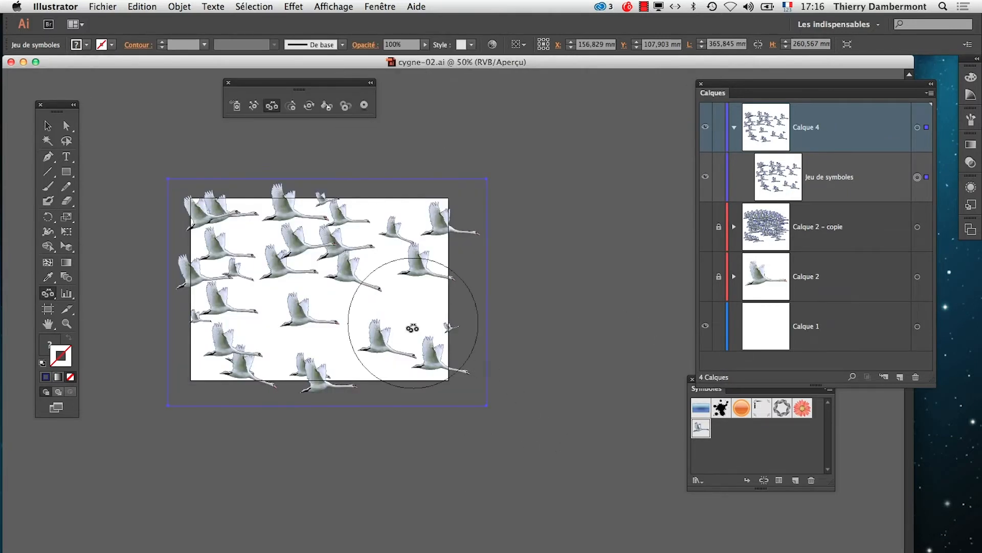
# Turn the swan symbol set into a new symbol named "plusieurs cygnes".
pyautogui.keyDown('alt'); pyautogui.keyDown('super'); pyautogui.click(413, 321); pyautogui.keyUp('super'); pyautogui.keyUp('alt')
pyautogui.keyDown('alt'); pyautogui.keyDown('super'); pyautogui.click(421, 332); pyautogui.keyUp('super'); pyautogui.keyUp('alt')
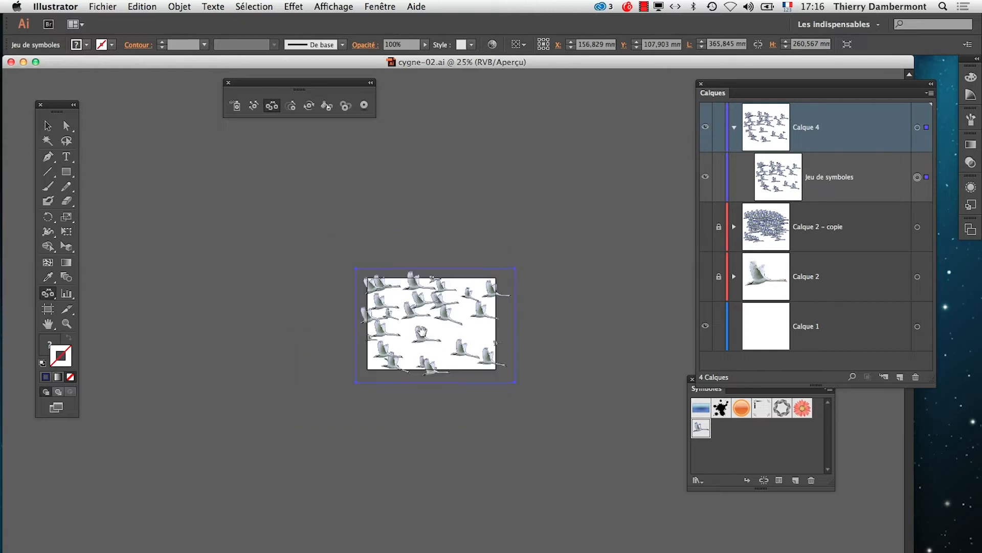
pyautogui.moveTo(413, 339); pyautogui.dragTo(224, 299)
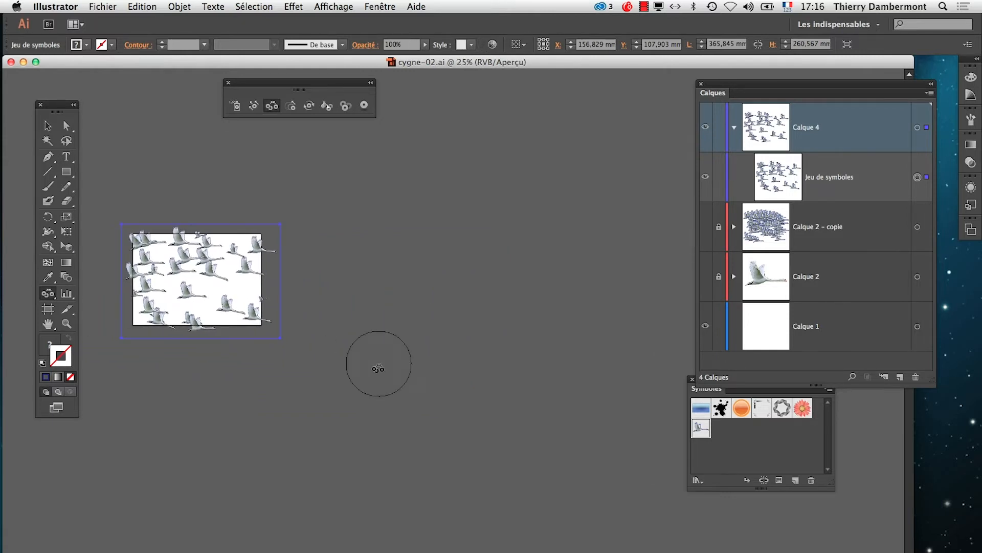
pyautogui.keyDown('super'); pyautogui.click(205, 284); pyautogui.keyUp('super')
pyautogui.keyDown('super'); pyautogui.click(471, 348); pyautogui.keyUp('super')
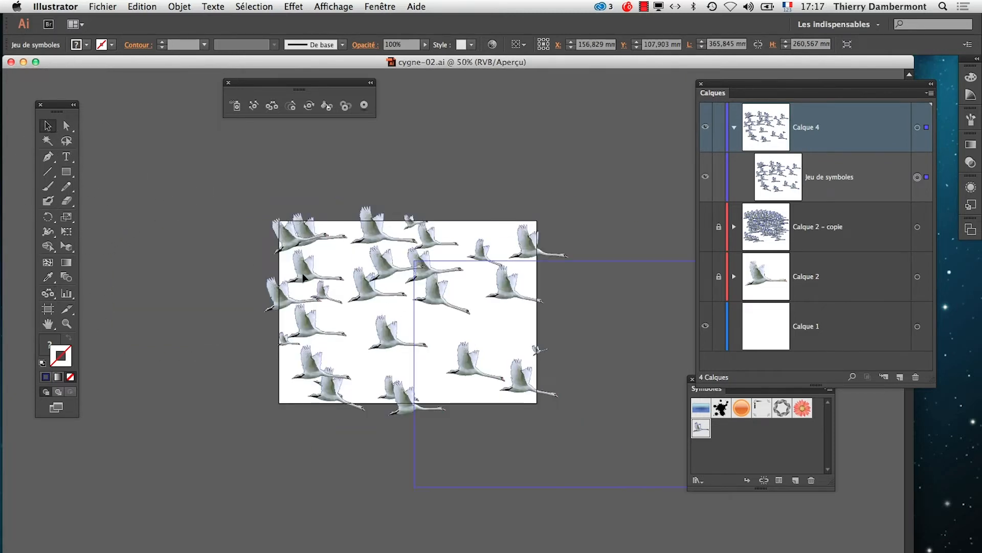
pyautogui.moveTo(304, 278); pyautogui.dragTo(678, 409)
pyautogui.moveTo(723, 435); pyautogui.dragTo(722, 434)
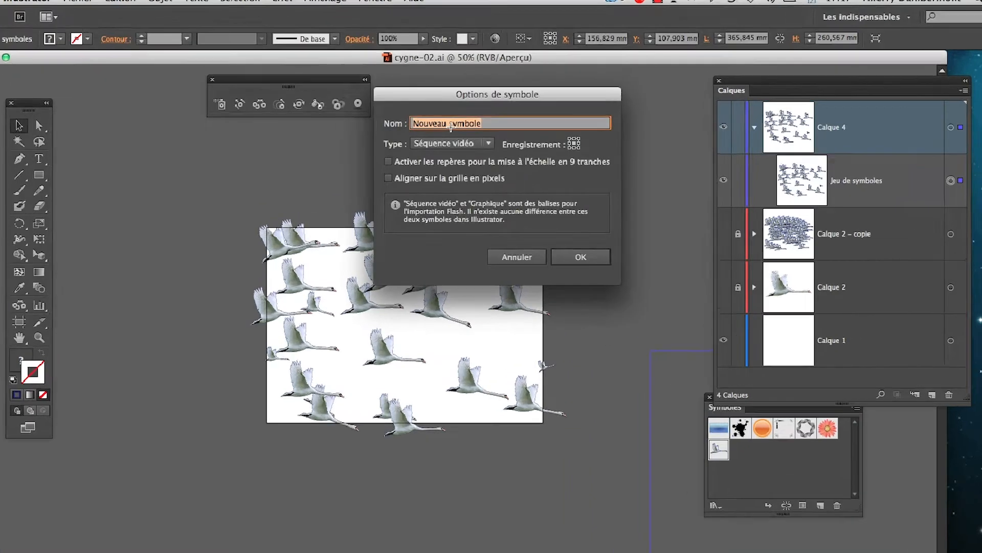
pyautogui.write('plusieurs cygnes')
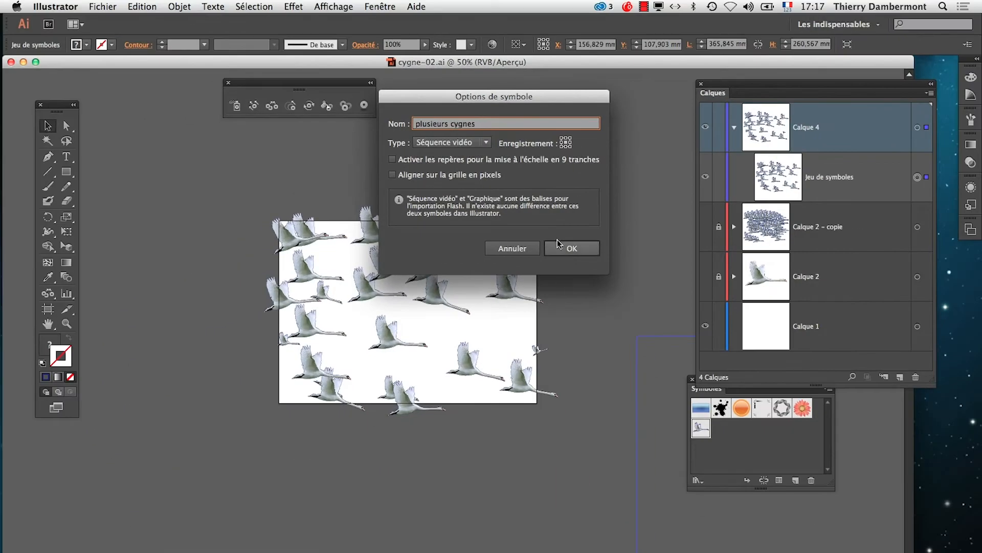
pyautogui.click(559, 247)
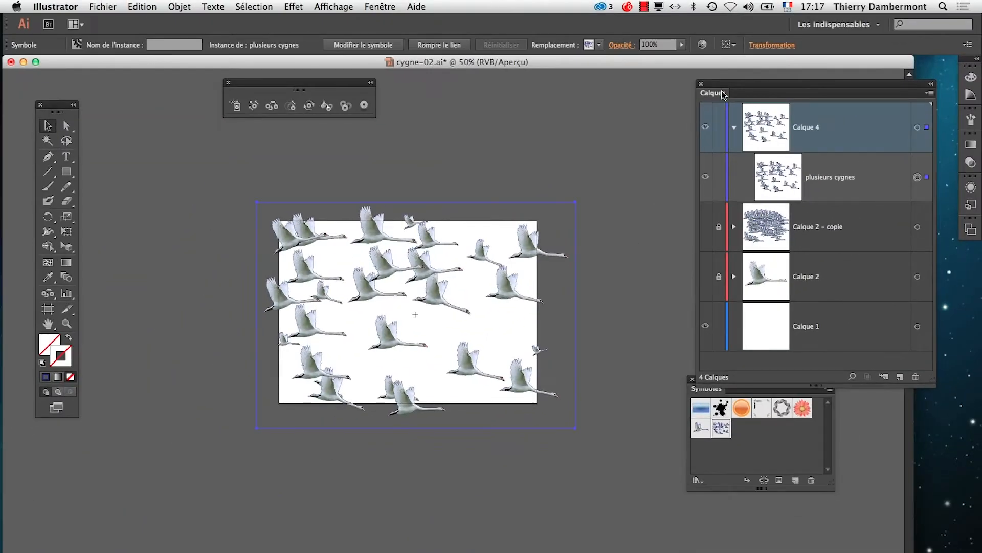
# Move the Layers panel aside and bring the Symbols panel up next to the artboard.
pyautogui.moveTo(723, 95); pyautogui.dragTo(796, 87)
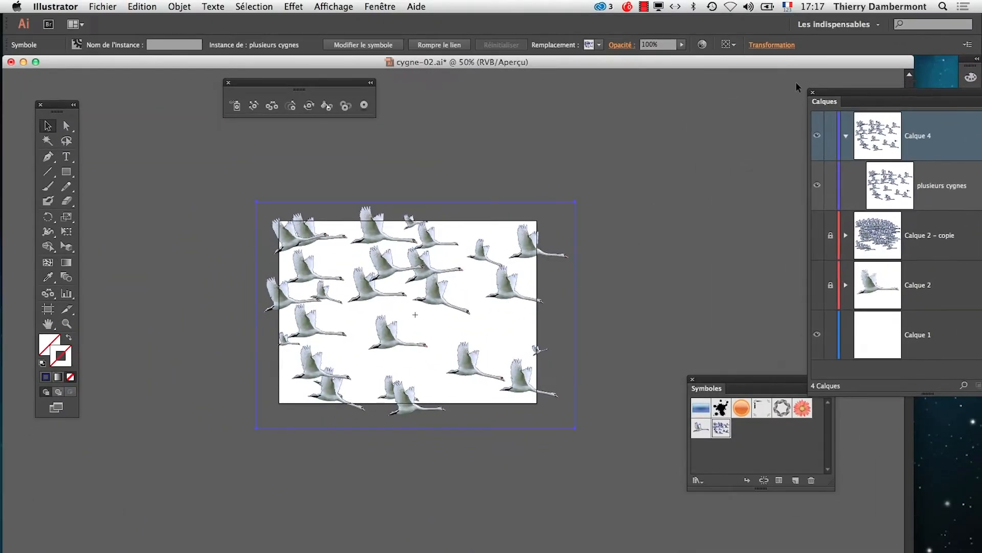
pyautogui.moveTo(736, 382); pyautogui.dragTo(656, 254)
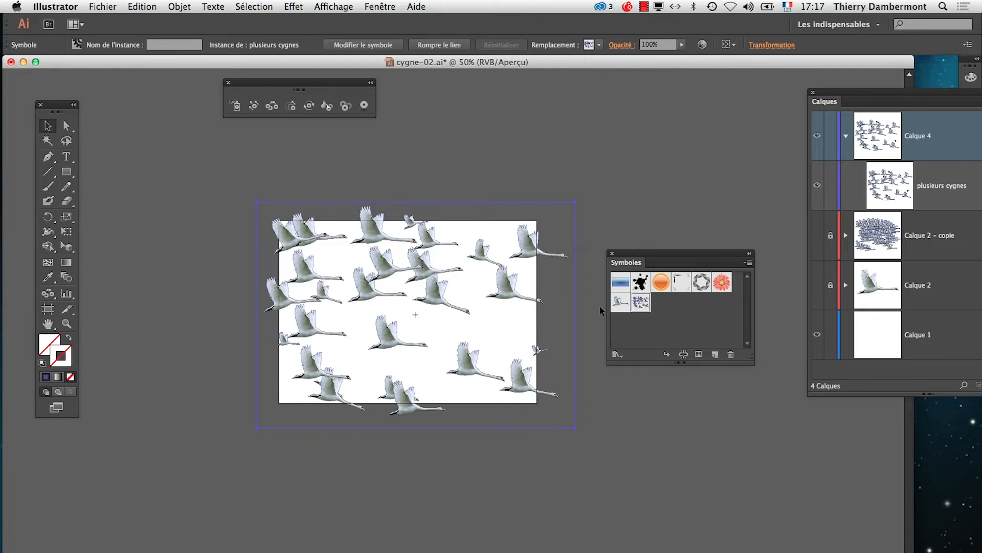
pyautogui.hscroll(3, 600, 306)
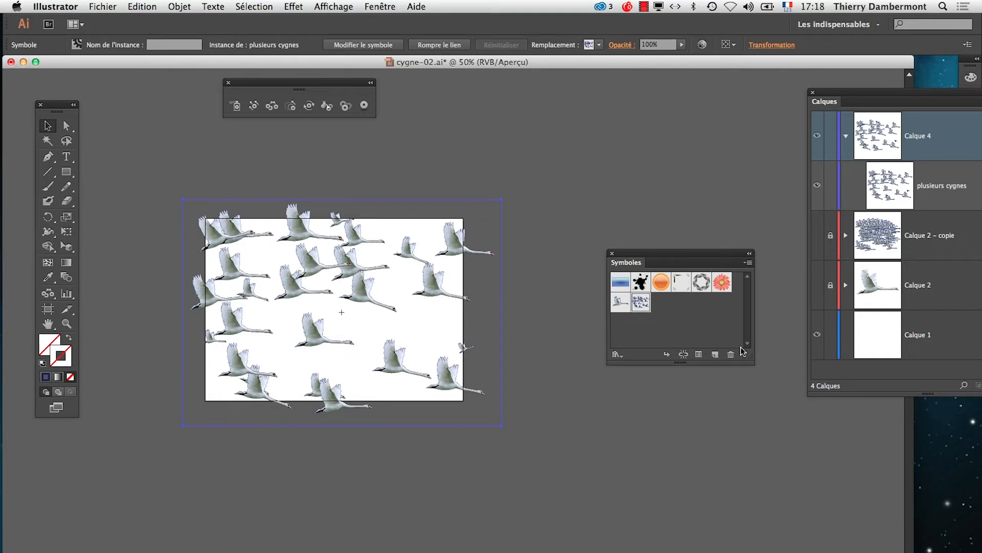
# Collapse Calque 4, add a new layer above it, and lock and hide Calque 4.
pyautogui.moveTo(844, 102); pyautogui.dragTo(733, 87)
pyautogui.click(734, 120)
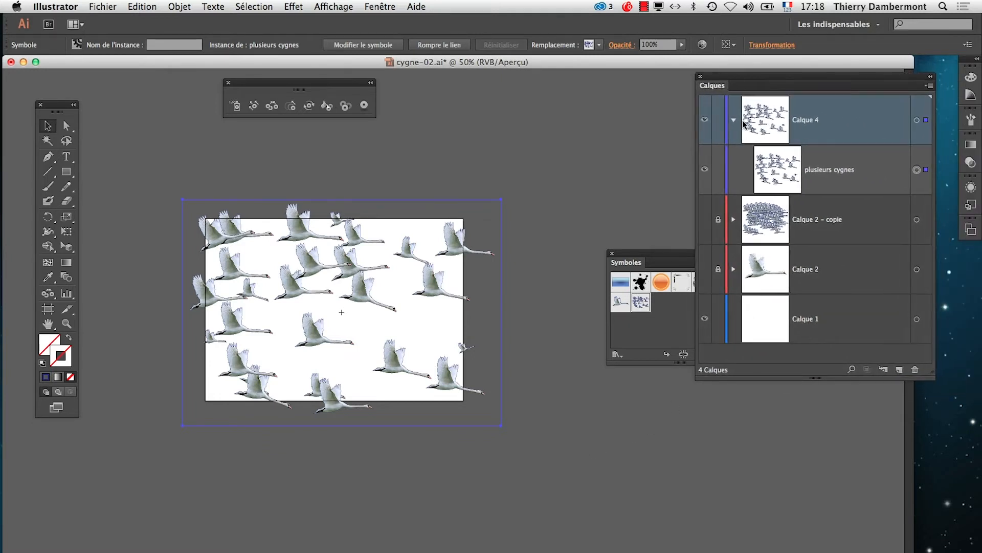
pyautogui.click(901, 370)
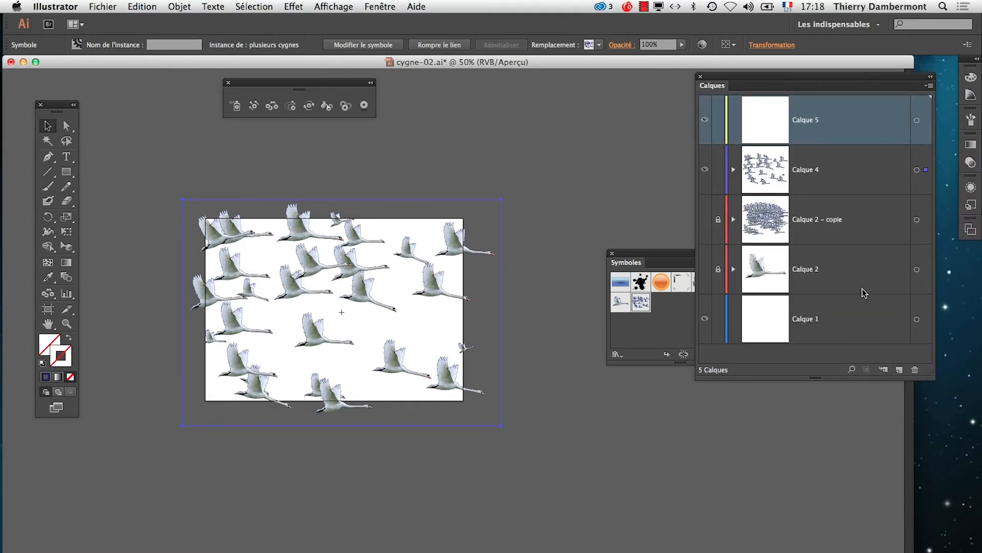
pyautogui.click(718, 169)
pyautogui.click(704, 169)
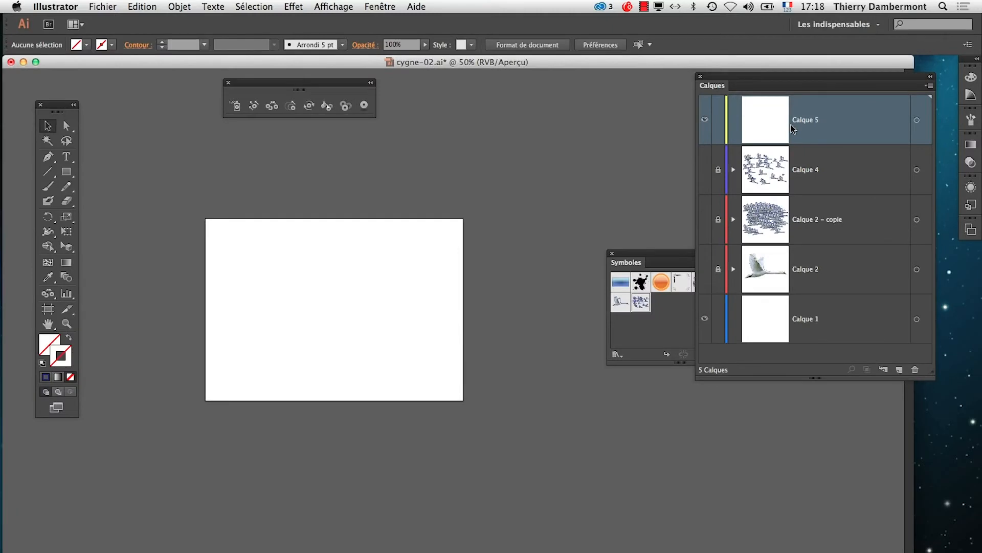
# Place an instance of the single-swan symbol on the artboard in the new layer.
pyautogui.click(624, 253)
pyautogui.moveTo(624, 253); pyautogui.dragTo(538, 259)
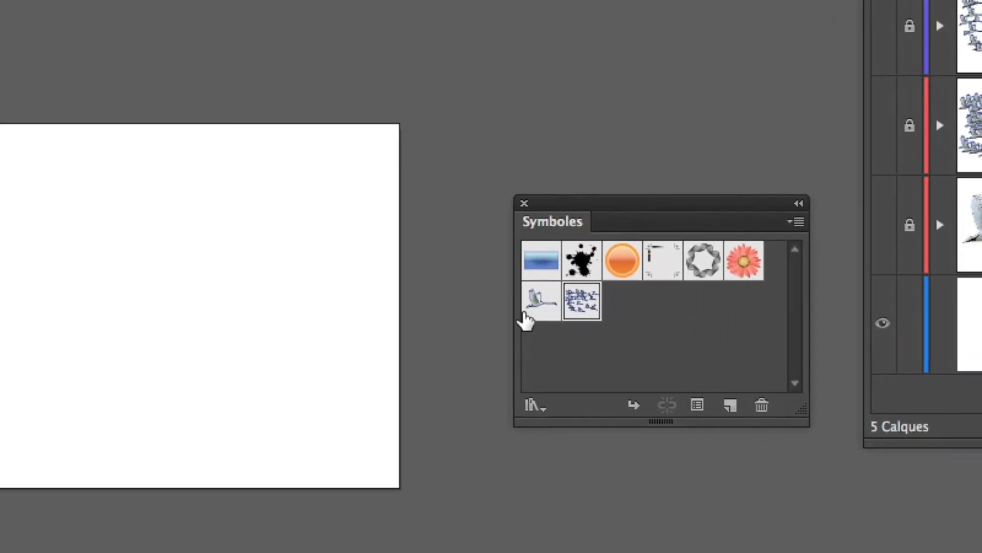
pyautogui.moveTo(530, 312); pyautogui.dragTo(91, 313)
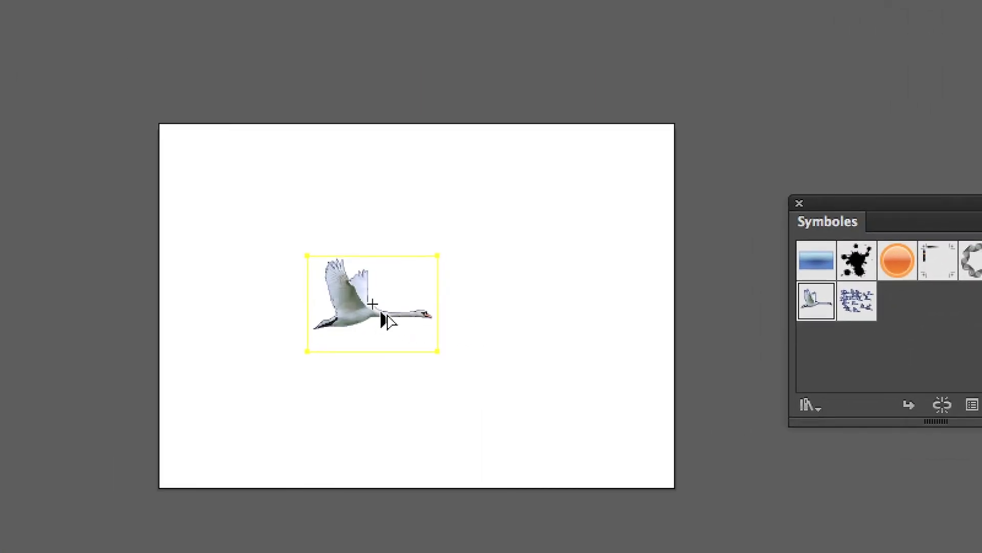
# Break the placed swan instance's link to its symbol.
pyautogui.rightClick(408, 320)
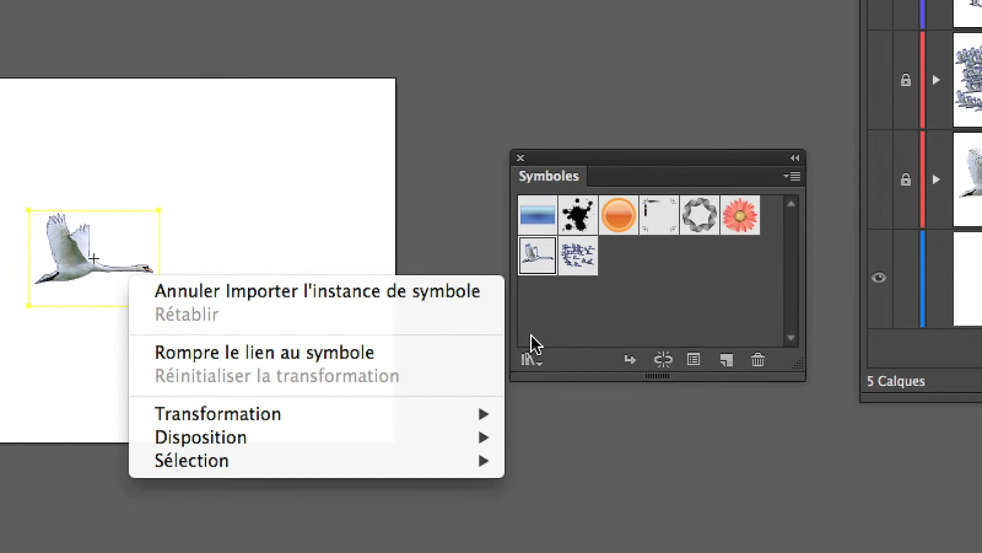
pyautogui.click(755, 296)
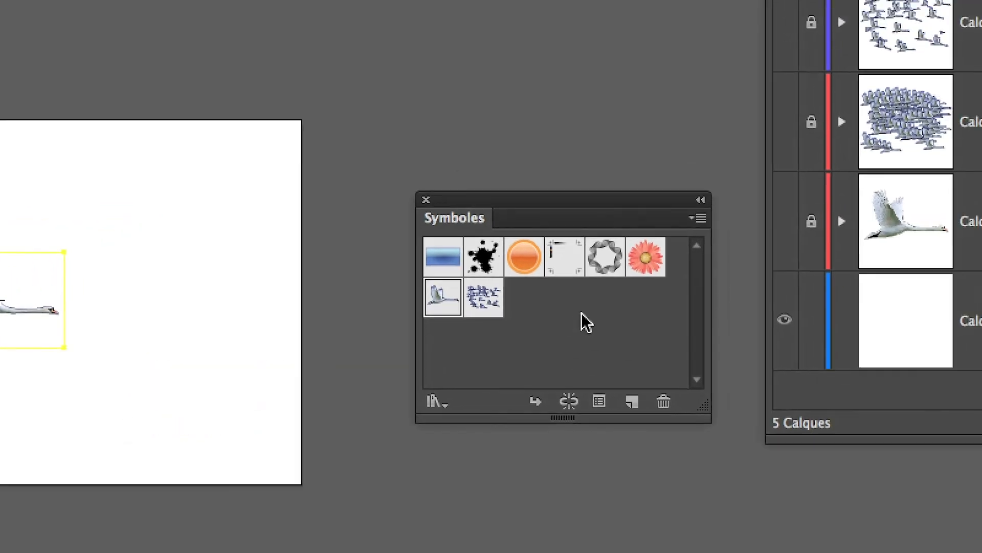
pyautogui.click(941, 165)
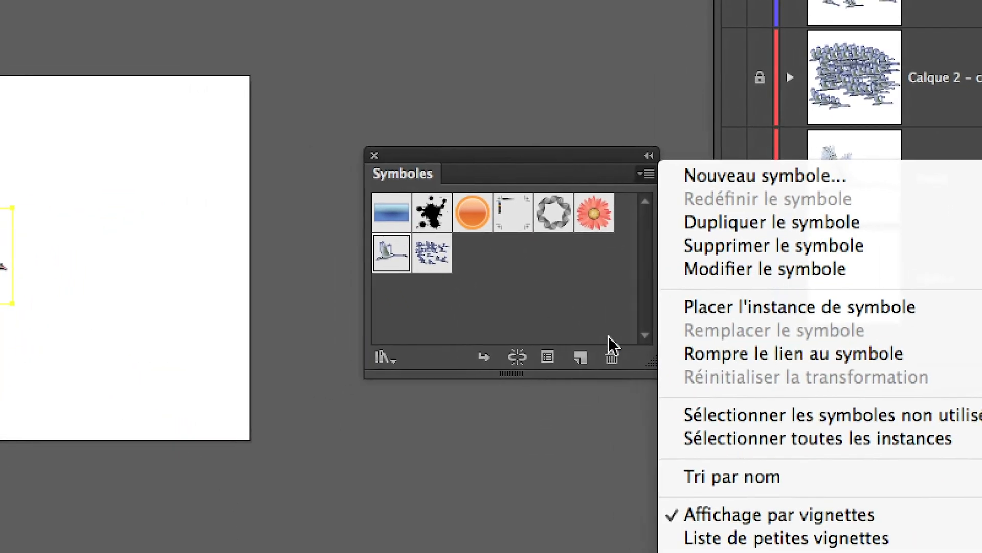
pyautogui.click(552, 319)
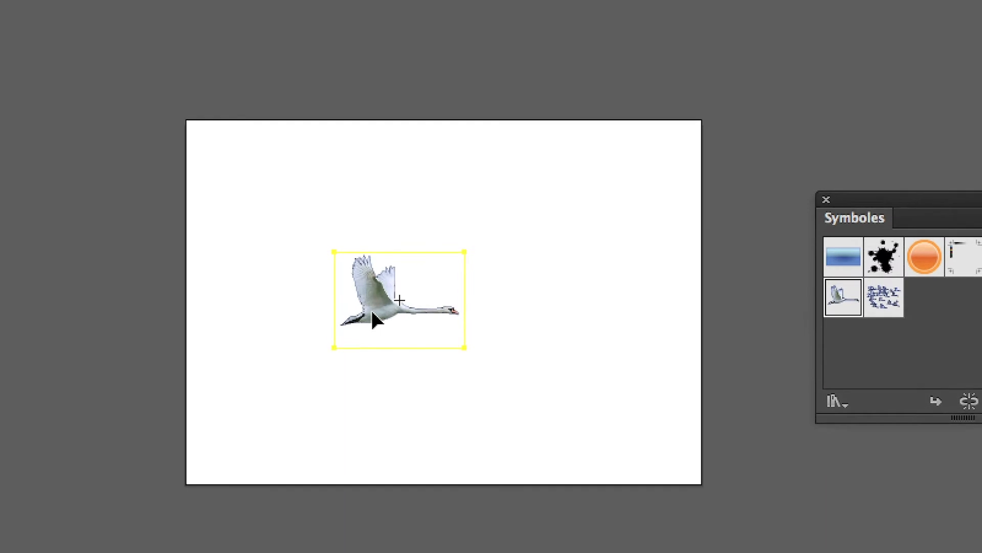
pyautogui.rightClick(373, 318)
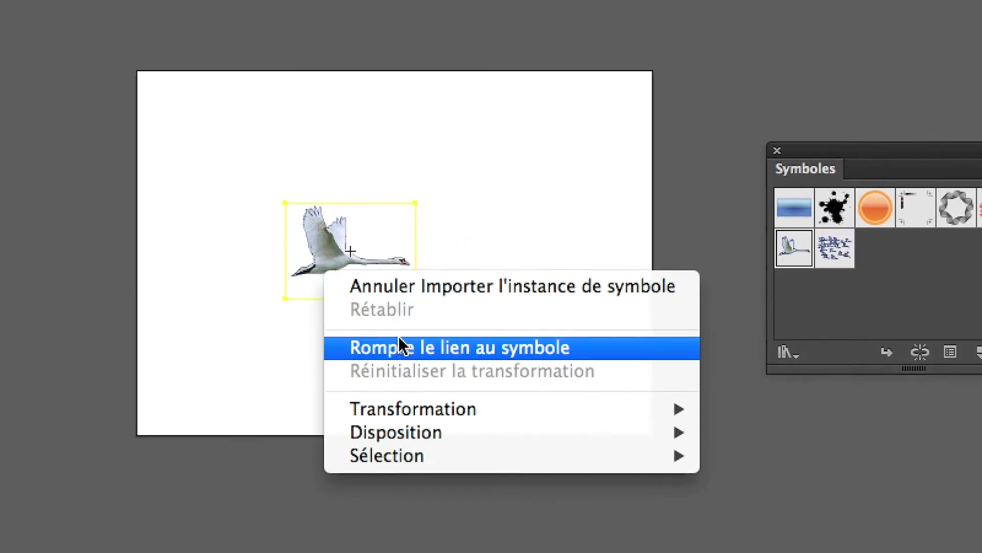
pyautogui.click(450, 393)
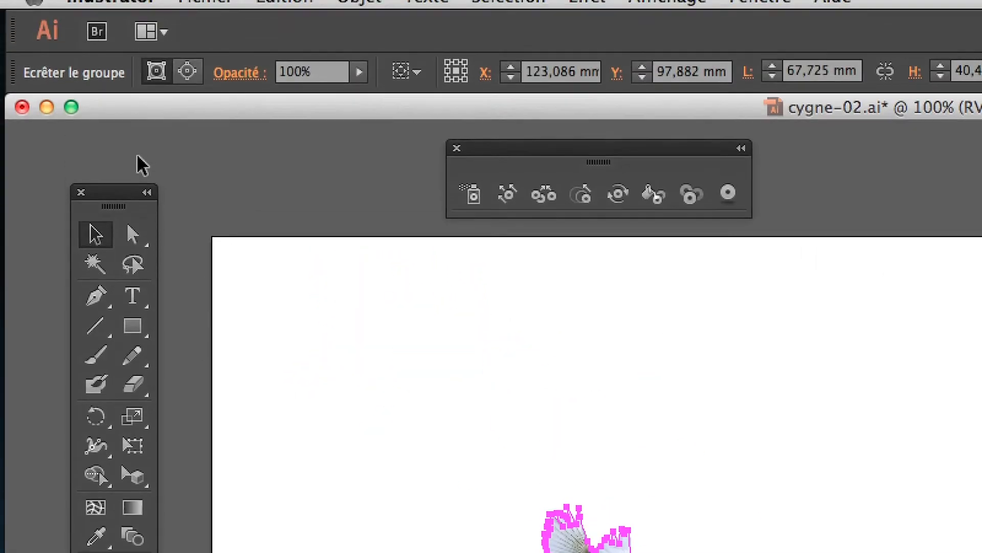
# Select the swan's clipping path at the straight edge of the rear wing with the Direct Selection tool.
pyautogui.click(132, 235)
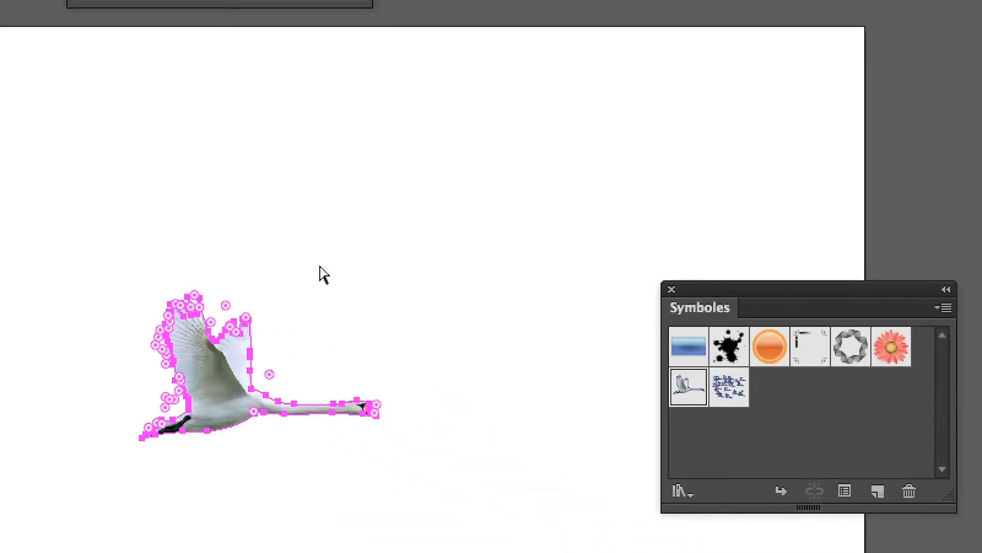
pyautogui.click(316, 280)
pyautogui.scroll(2, 310, 290)
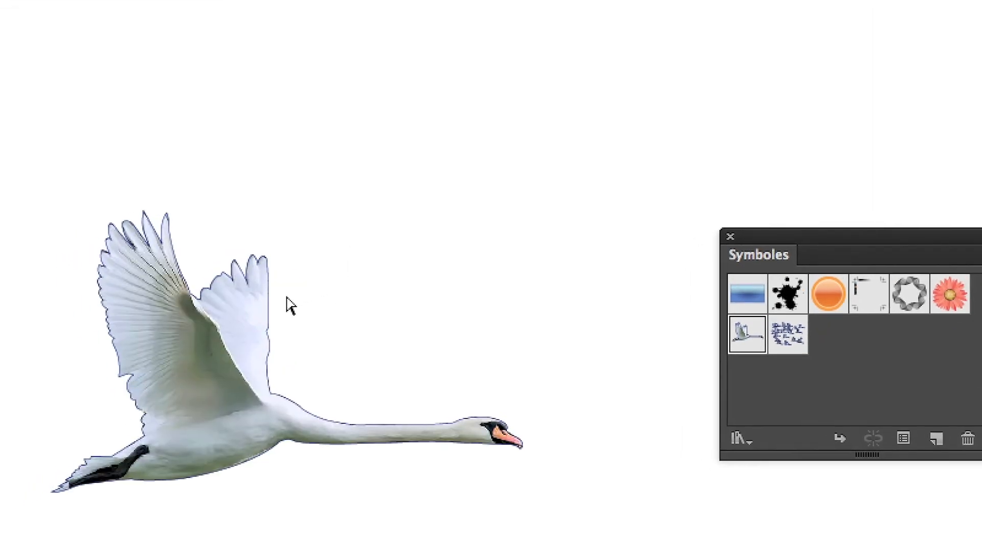
pyautogui.click(278, 299)
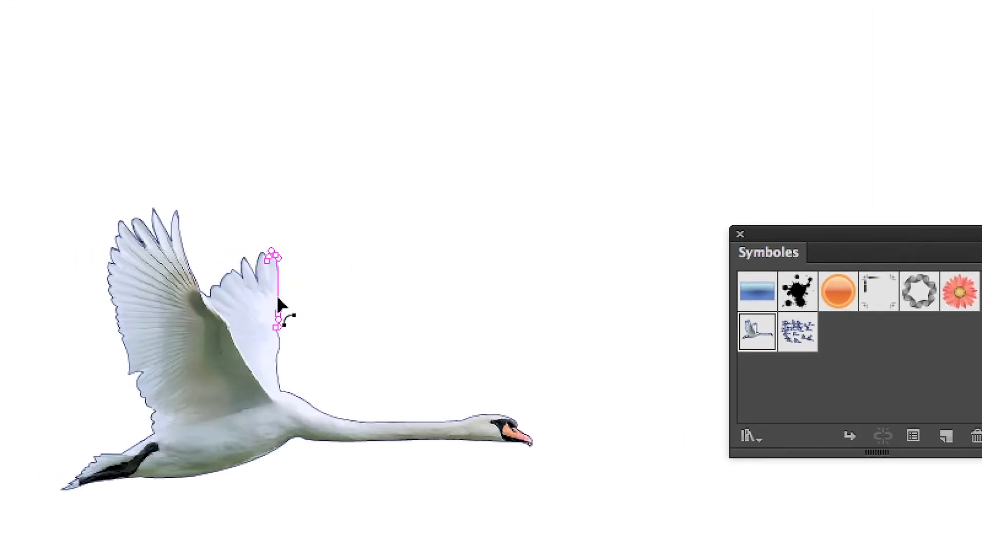
pyautogui.click(292, 308)
pyautogui.click(277, 354)
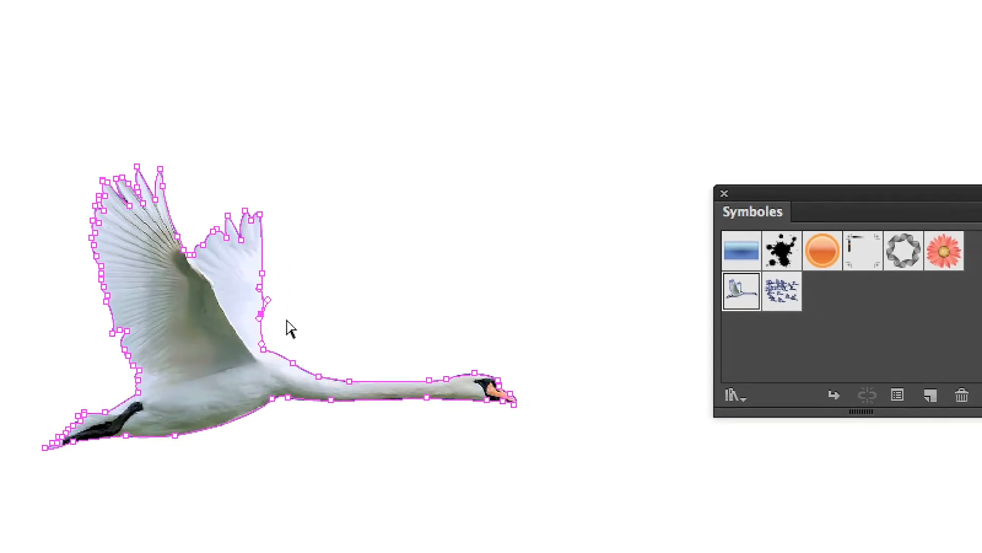
pyautogui.click(272, 336)
pyautogui.click(263, 336)
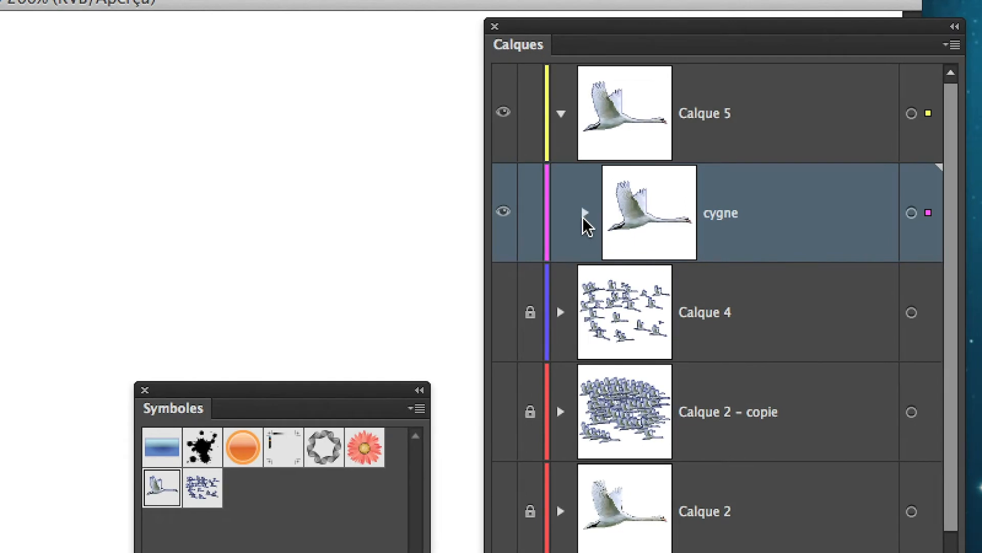
# Expand the cygne layer and its <Ecrêter le groupe> group, check the <Image> inside, and select the <Masque> path.
pyautogui.click(584, 213)
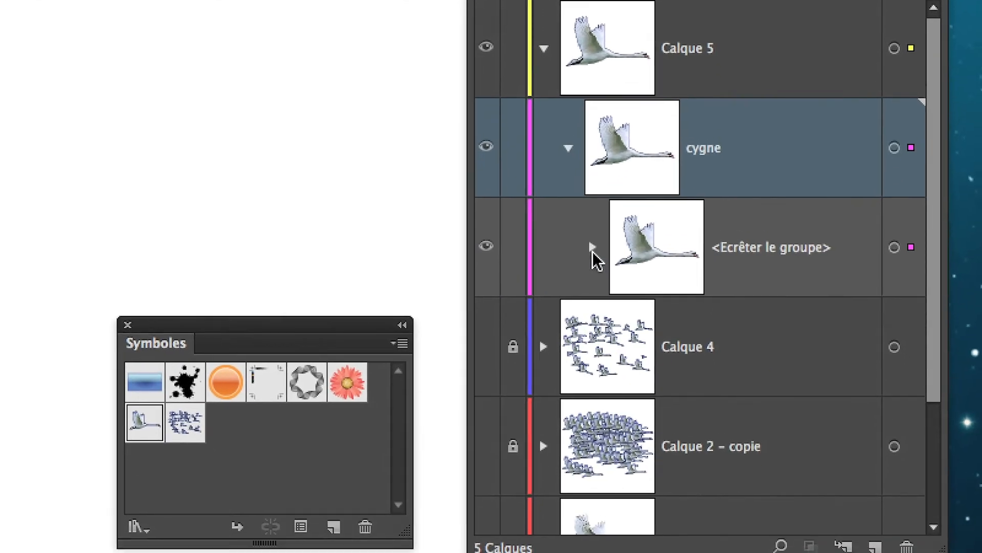
pyautogui.click(597, 306)
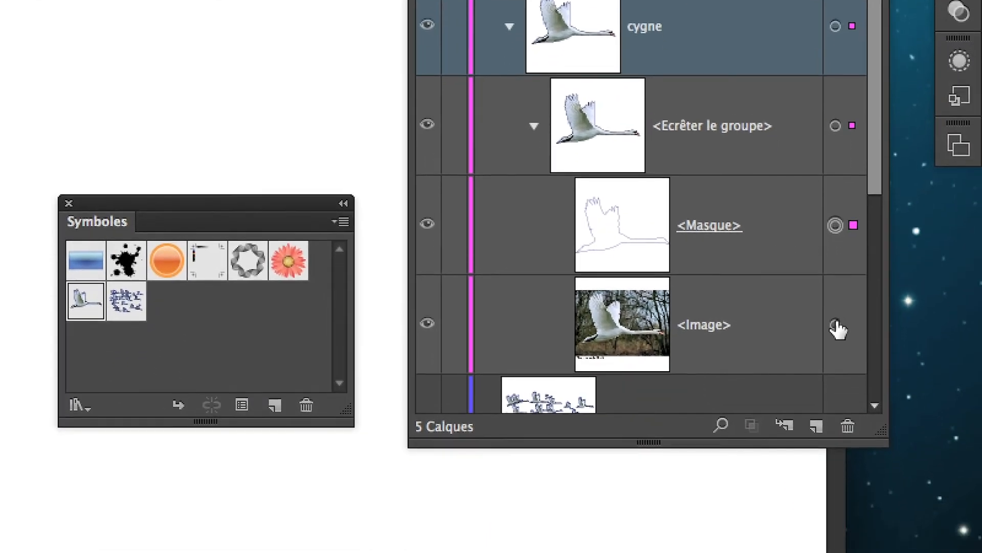
pyautogui.click(835, 326)
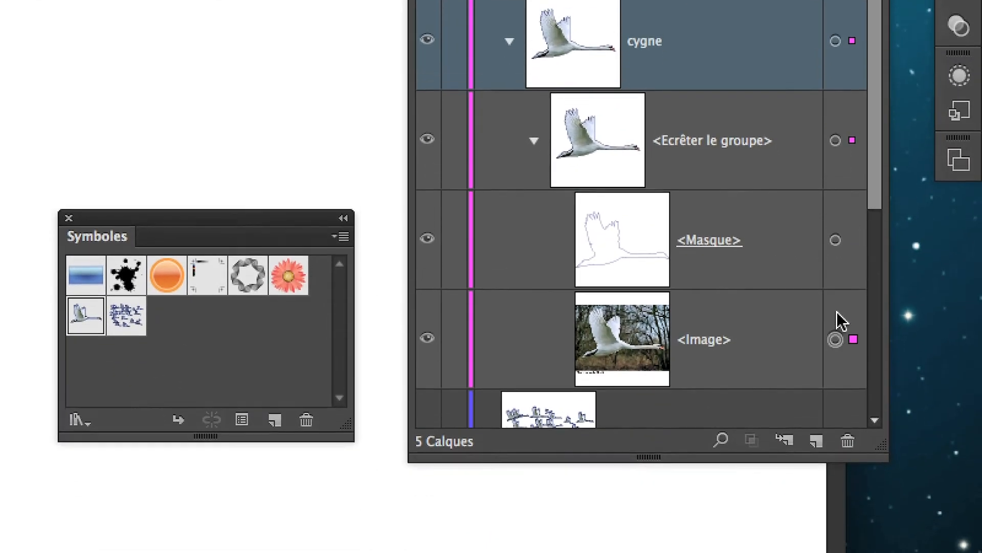
pyautogui.click(835, 225)
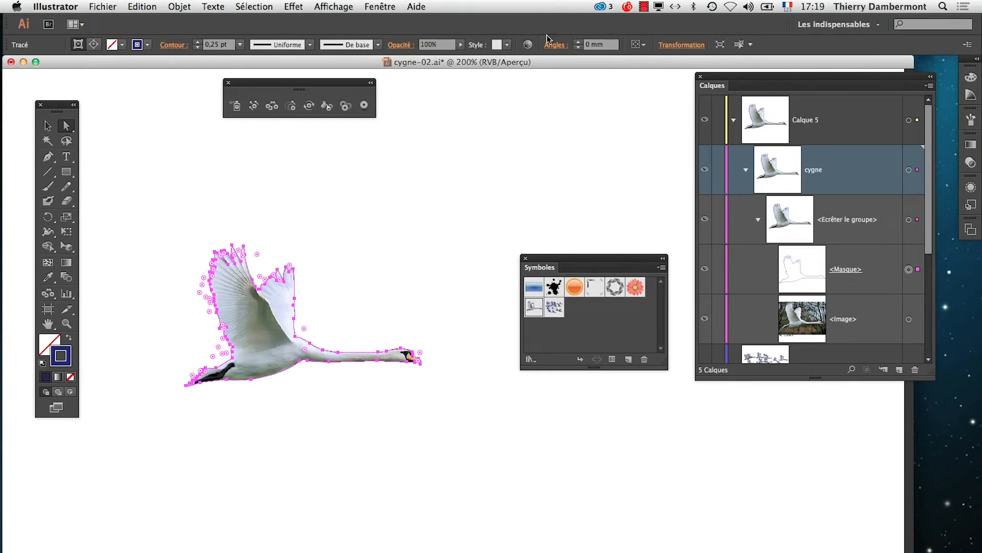
# Display the Contour and Nuancier settings beside the swan, with the full colour swatches in view.
pyautogui.click(379, 6)
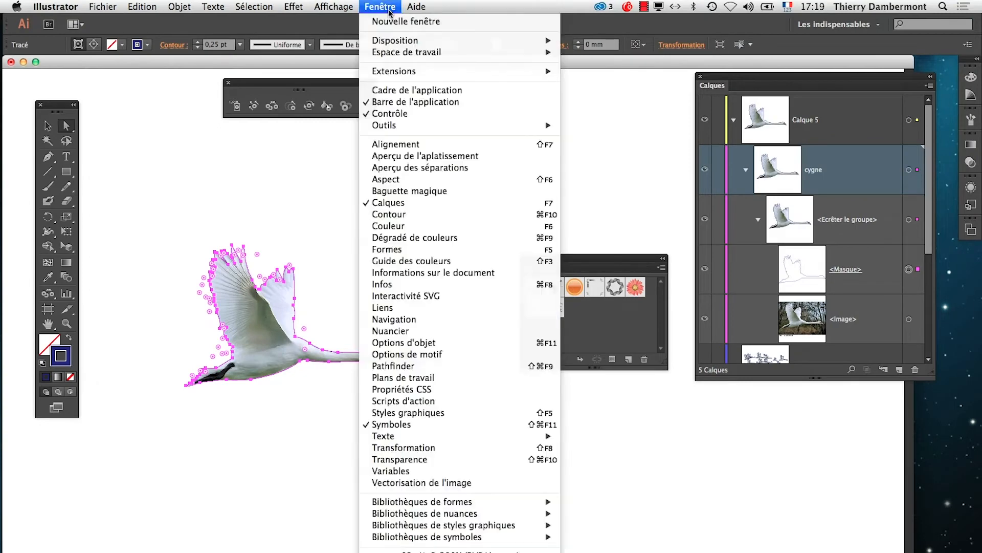
pyautogui.click(410, 216)
pyautogui.moveTo(470, 231); pyautogui.dragTo(376, 171)
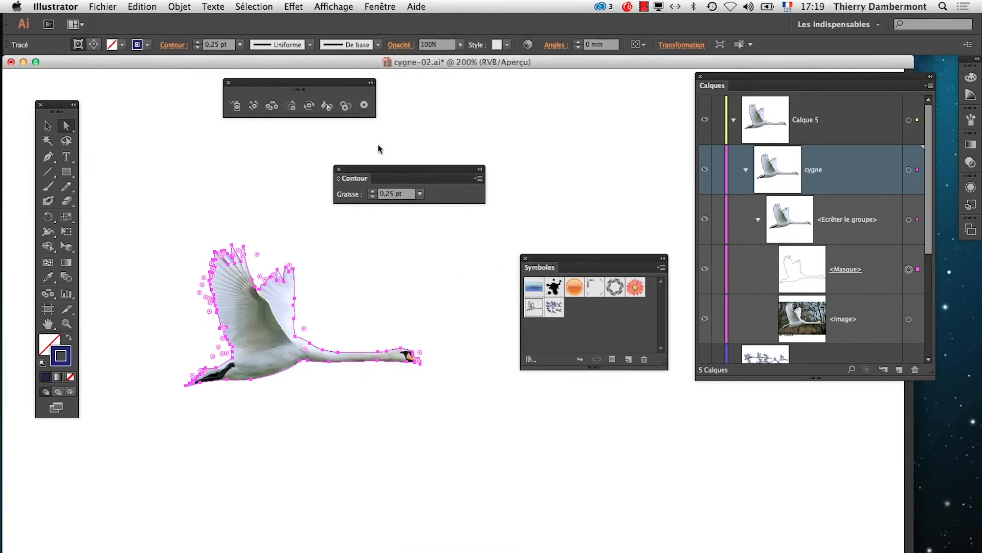
pyautogui.click(380, 6)
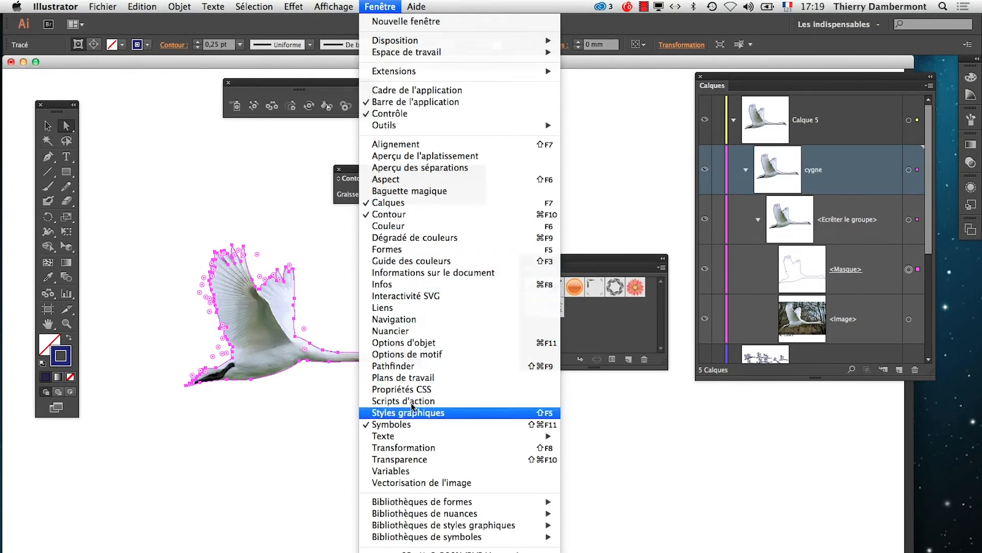
pyautogui.click(399, 331)
pyautogui.moveTo(540, 207); pyautogui.dragTo(562, 251)
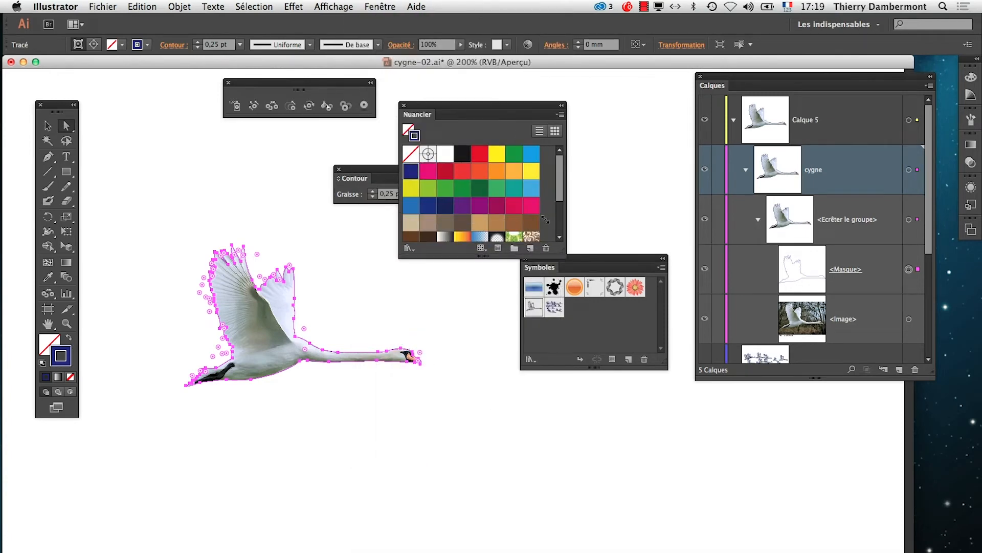
# Give the swan's mask path a green stroke with a weight of 5 pt.
pyautogui.click(428, 188)
pyautogui.moveTo(448, 114); pyautogui.dragTo(539, 107)
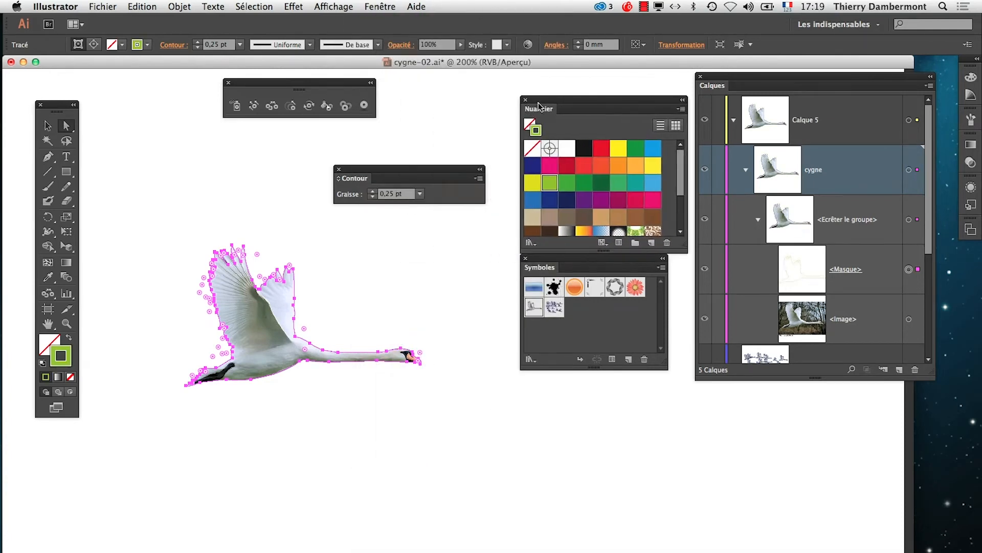
pyautogui.click(373, 190)
pyautogui.click(372, 191)
pyautogui.click(372, 191)
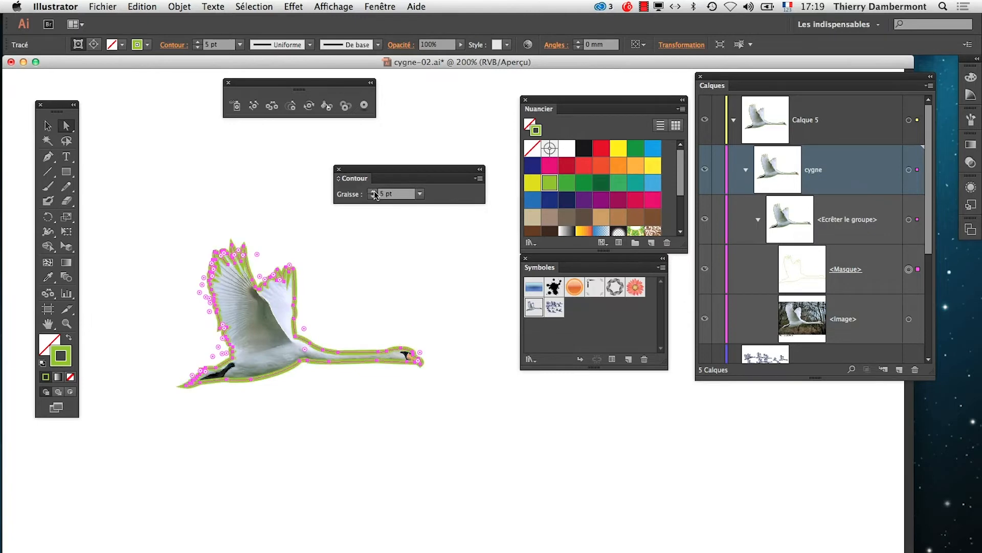
pyautogui.click(373, 190)
pyautogui.click(584, 183)
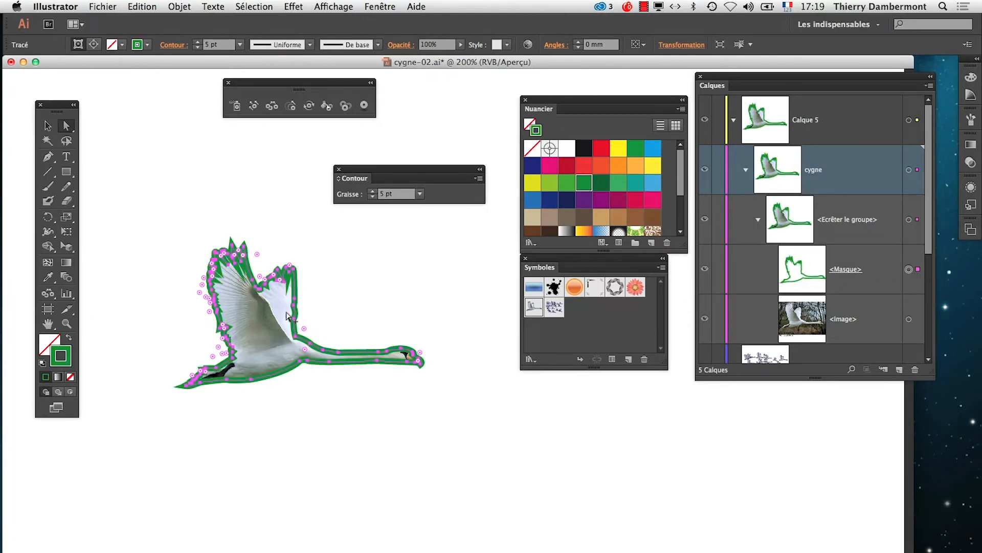
# Set the mask path's stroke to orange at 3 pt and clear the swatches and symbols away from the swan.
pyautogui.press('super+plus')
pyautogui.press('super+plus')
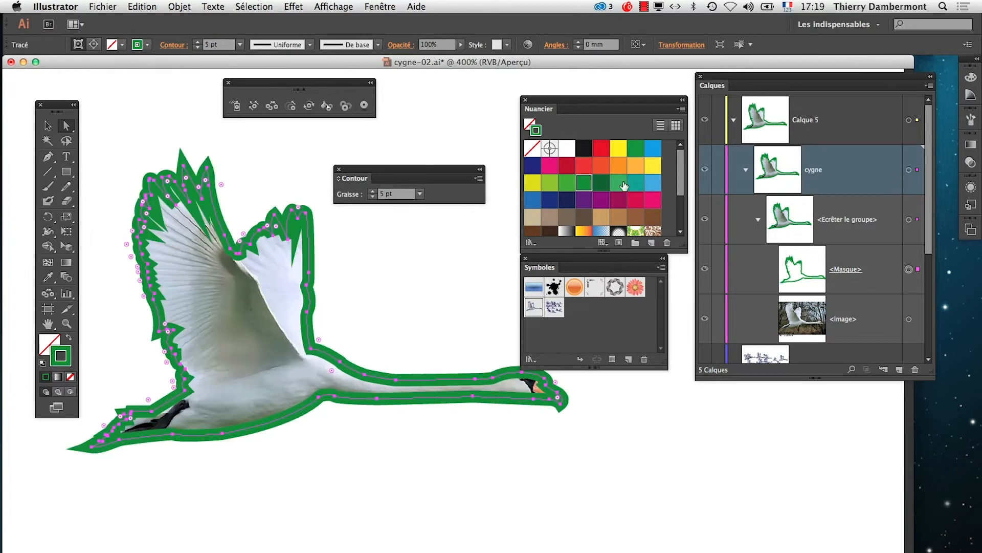
pyautogui.click(618, 165)
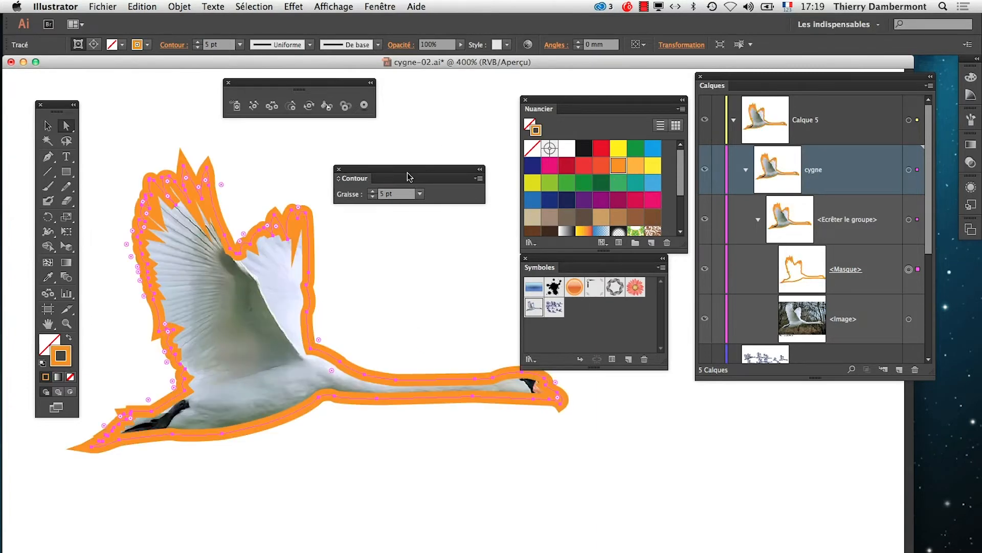
pyautogui.click(372, 196)
pyautogui.click(372, 196)
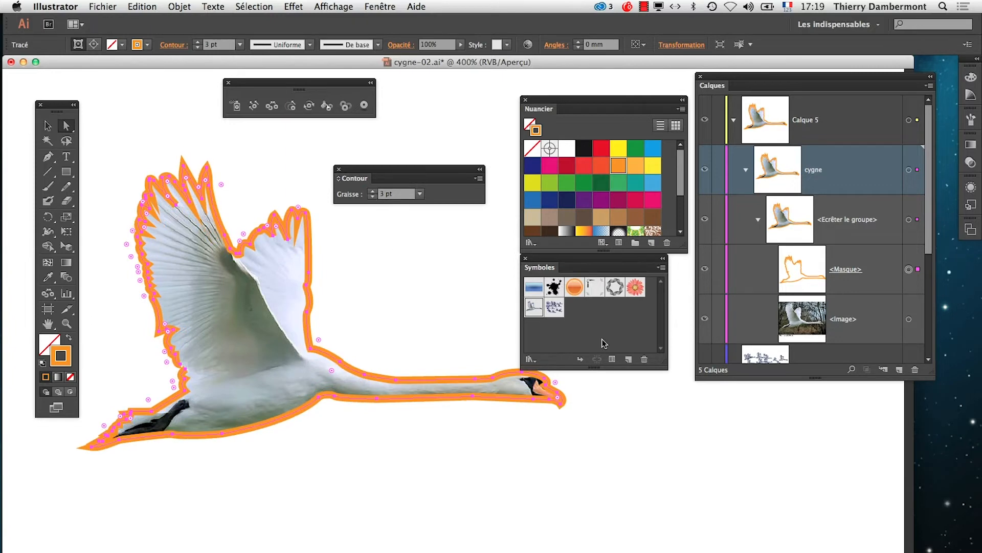
pyautogui.moveTo(576, 99); pyautogui.dragTo(420, 437)
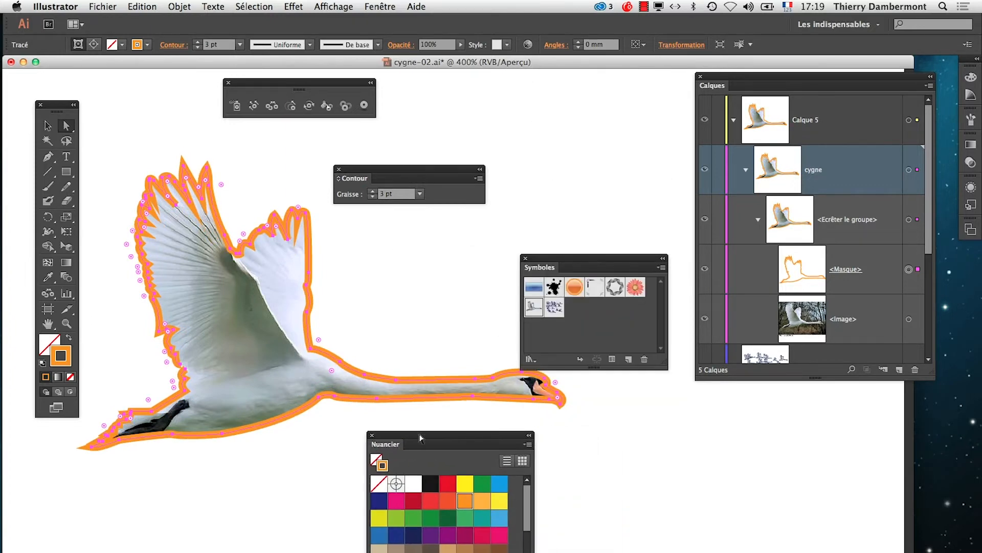
pyautogui.moveTo(541, 260); pyautogui.dragTo(552, 176)
# Select the swan by its orange outline with the Selection tool, deselect it, and select only the <Masque> path.
pyautogui.click(48, 126)
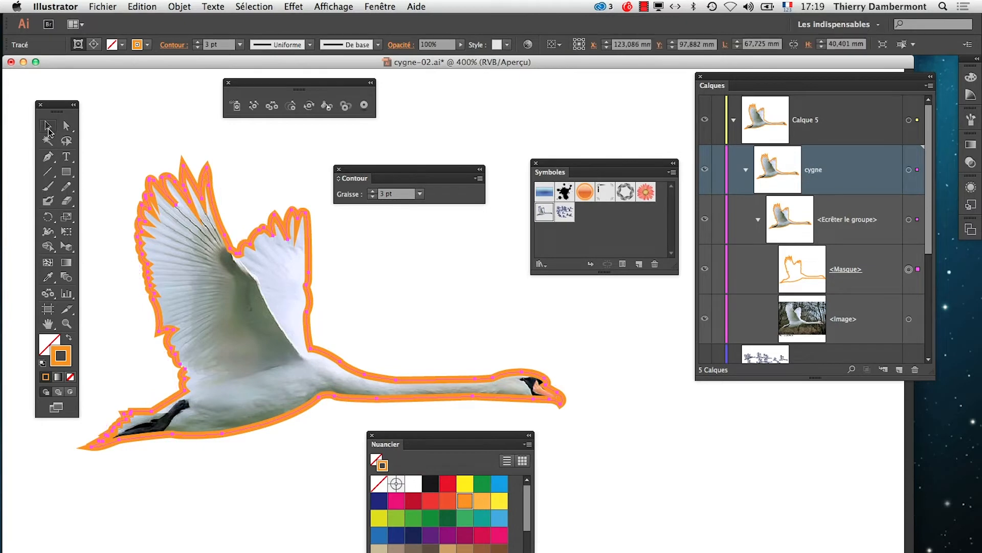
pyautogui.click(333, 287)
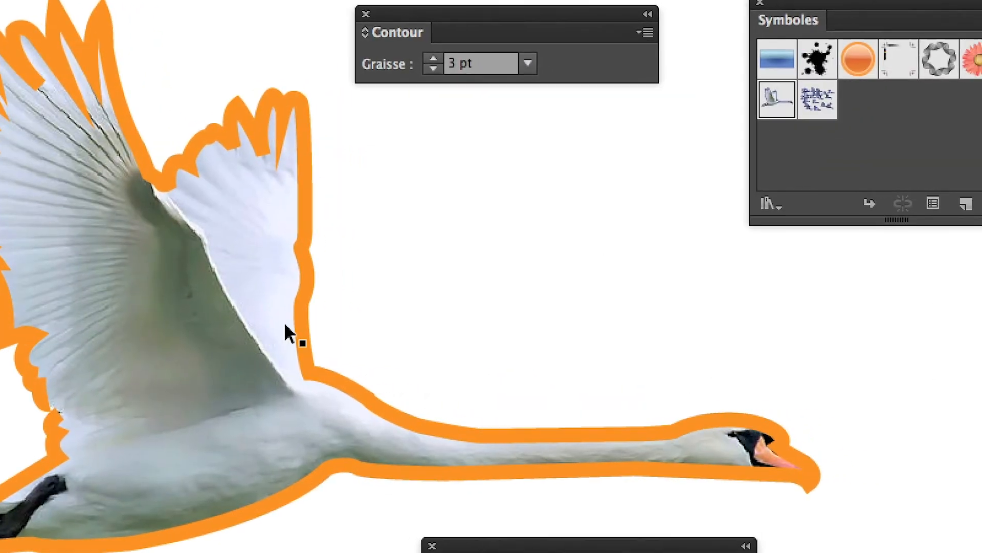
pyautogui.click(343, 331)
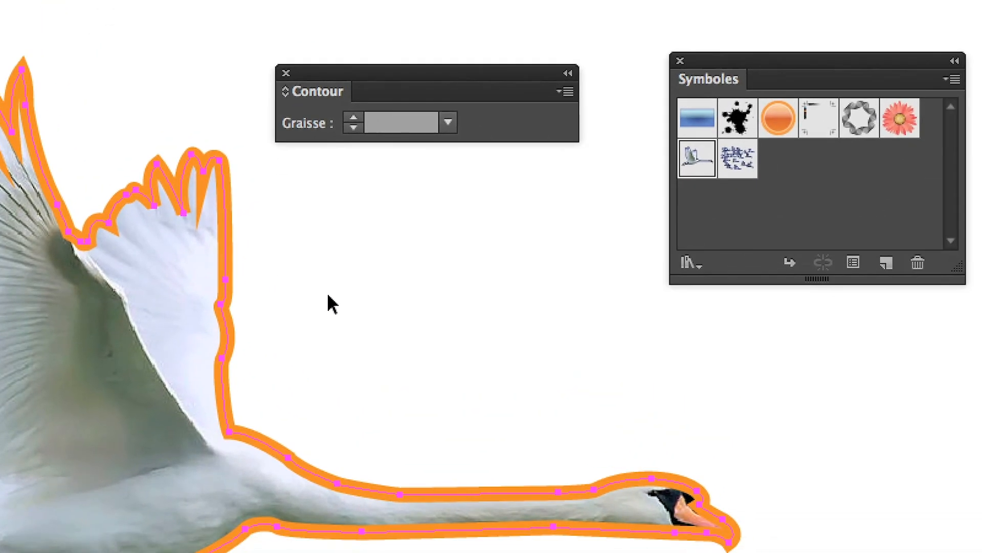
pyautogui.click(328, 295)
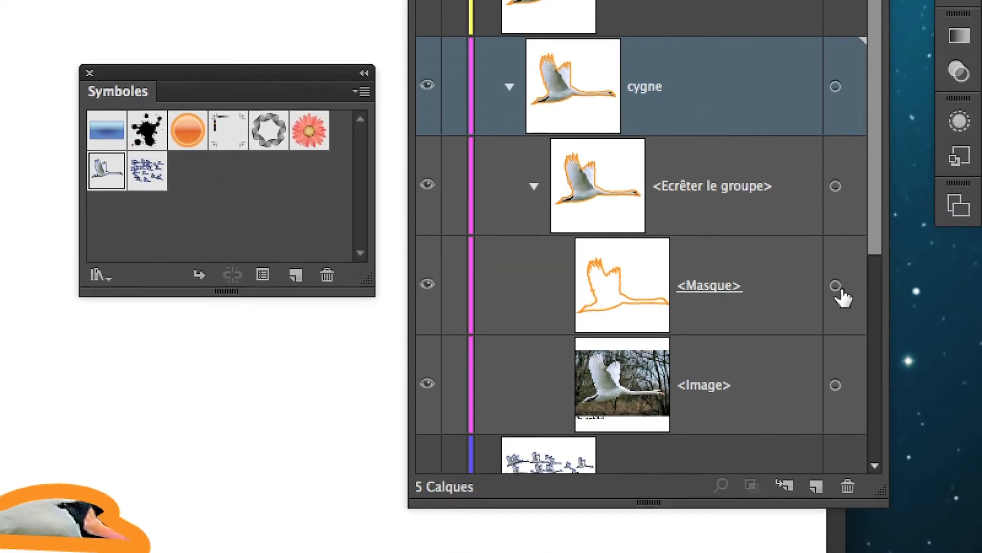
pyautogui.click(836, 345)
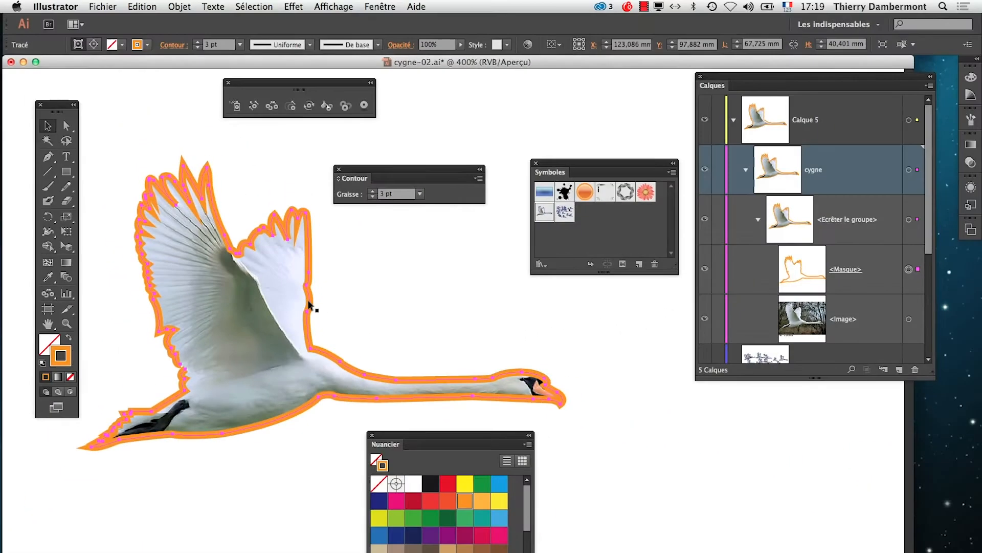
# Draw a trail of six orange stars behind the swan's front wing, shrinking to about 2.5 mm wide at the far end.
pyautogui.moveTo(380, 297); pyautogui.dragTo(562, 275)
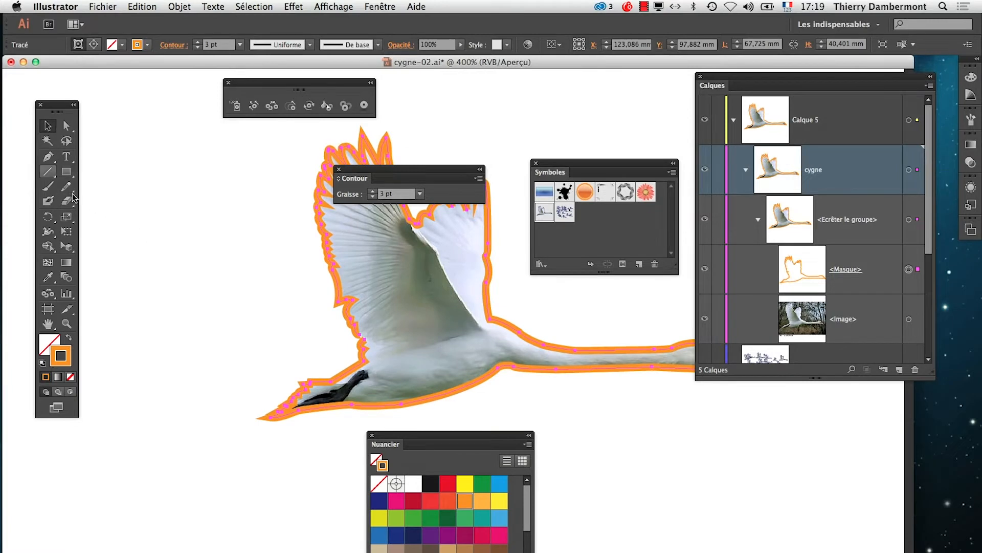
pyautogui.moveTo(66, 172); pyautogui.dragTo(118, 229)
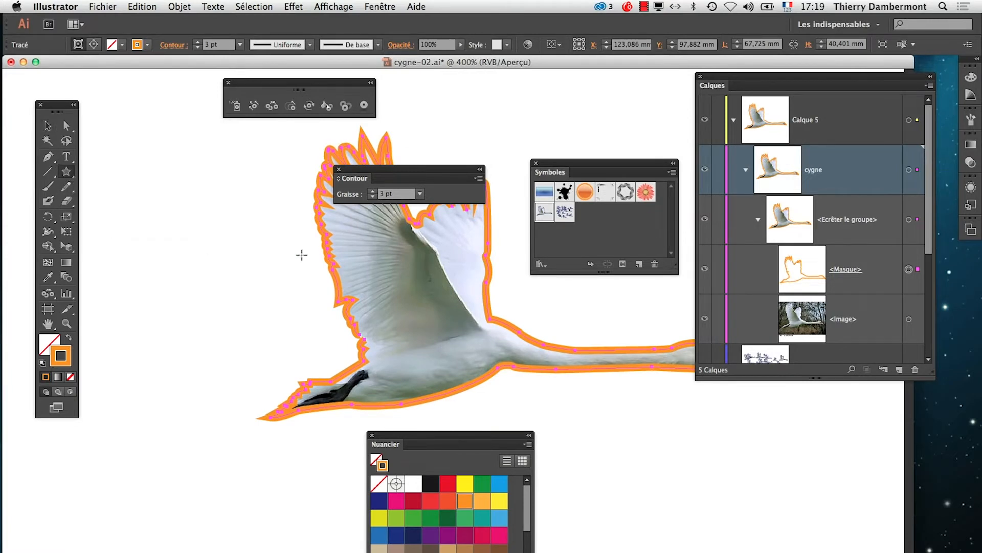
pyautogui.moveTo(289, 249); pyautogui.dragTo(300, 259)
pyautogui.moveTo(260, 296); pyautogui.dragTo(271, 302)
pyautogui.moveTo(211, 301)
pyautogui.mouseDown()
pyautogui.moveTo(197, 274)
pyautogui.moveTo(106, 283)
pyautogui.mouseUp()
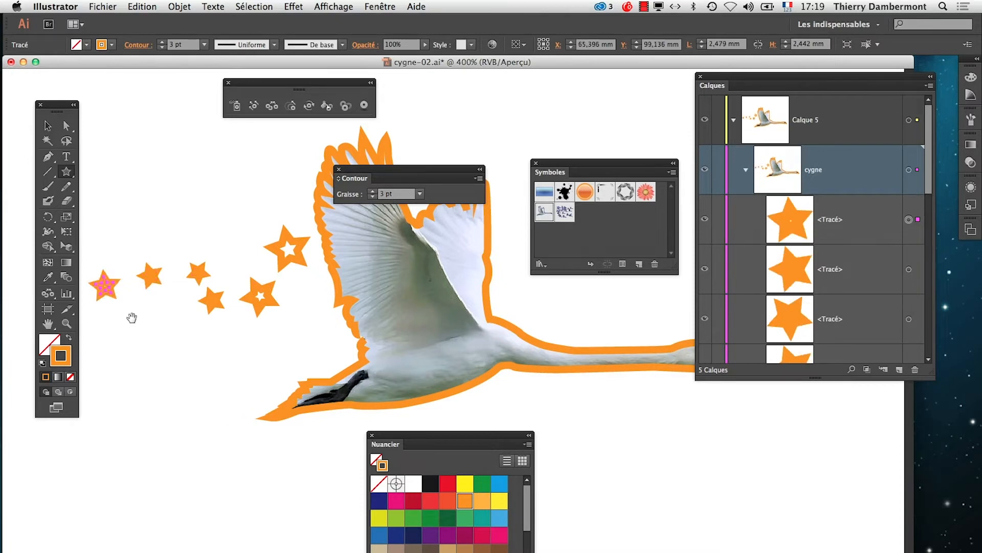
# Add a star about 4.6 mm wide above the swan's tail and three smaller stars, down to about 1 mm, extending the trail.
pyautogui.moveTo(132, 317); pyautogui.dragTo(193, 337)
pyautogui.moveTo(329, 350); pyautogui.dragTo(349, 358)
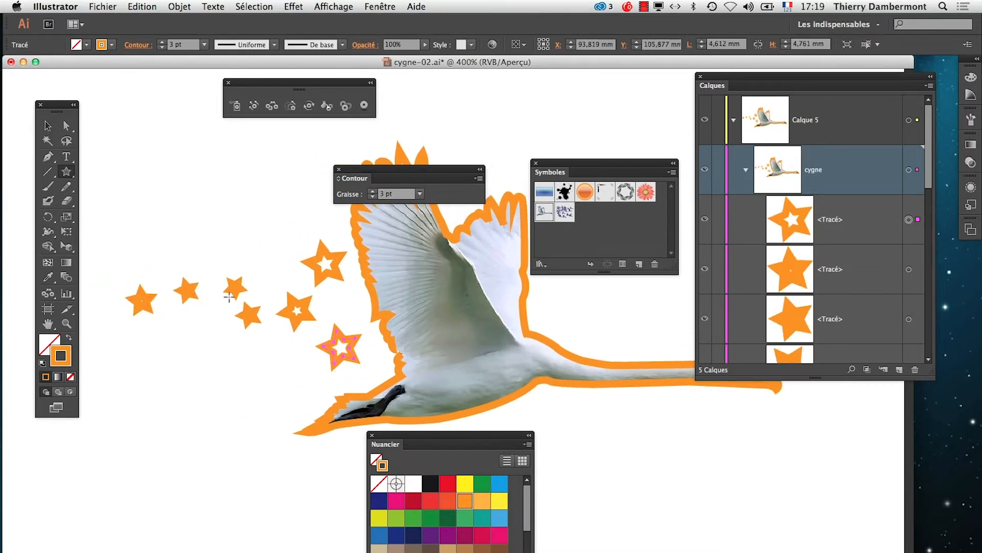
pyautogui.moveTo(115, 280)
pyautogui.mouseDown()
pyautogui.moveTo(140, 291)
pyautogui.moveTo(117, 307)
pyautogui.mouseUp()
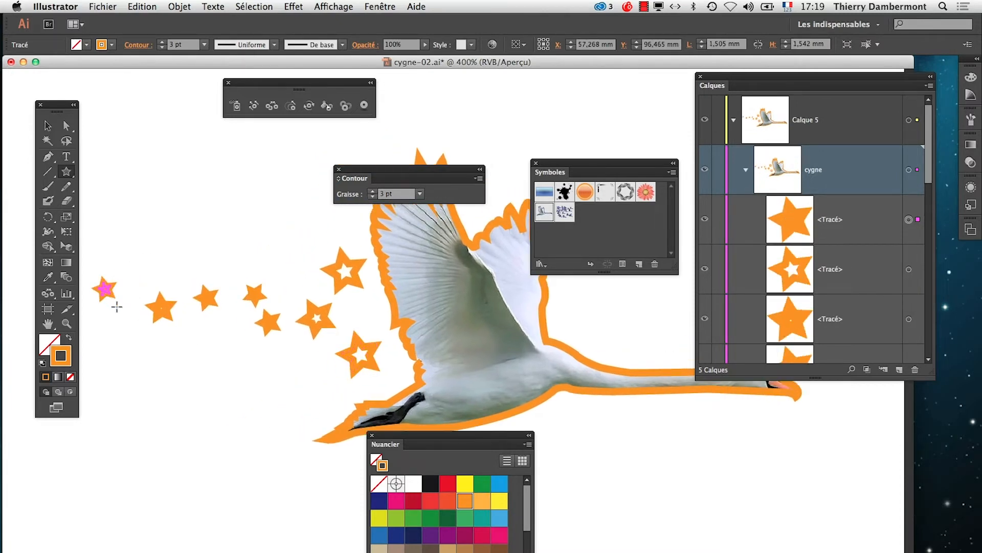
pyautogui.keyDown('alt'); pyautogui.click(226, 369); pyautogui.keyUp('alt')
pyautogui.moveTo(324, 308); pyautogui.dragTo(325, 311)
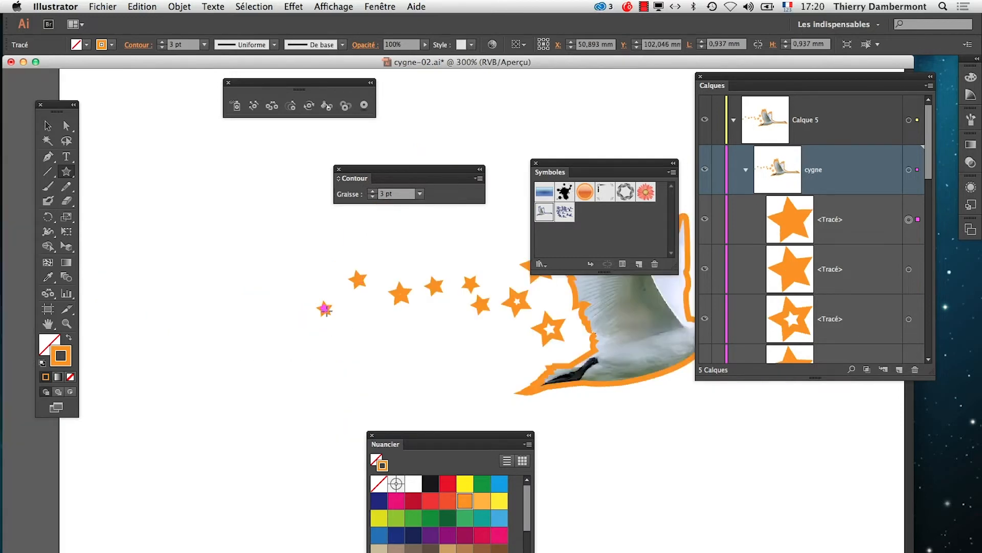
pyautogui.click(279, 306)
pyautogui.click(467, 352)
pyautogui.moveTo(262, 286); pyautogui.dragTo(263, 289)
pyautogui.keyDown('alt'); pyautogui.click(309, 332); pyautogui.keyUp('alt')
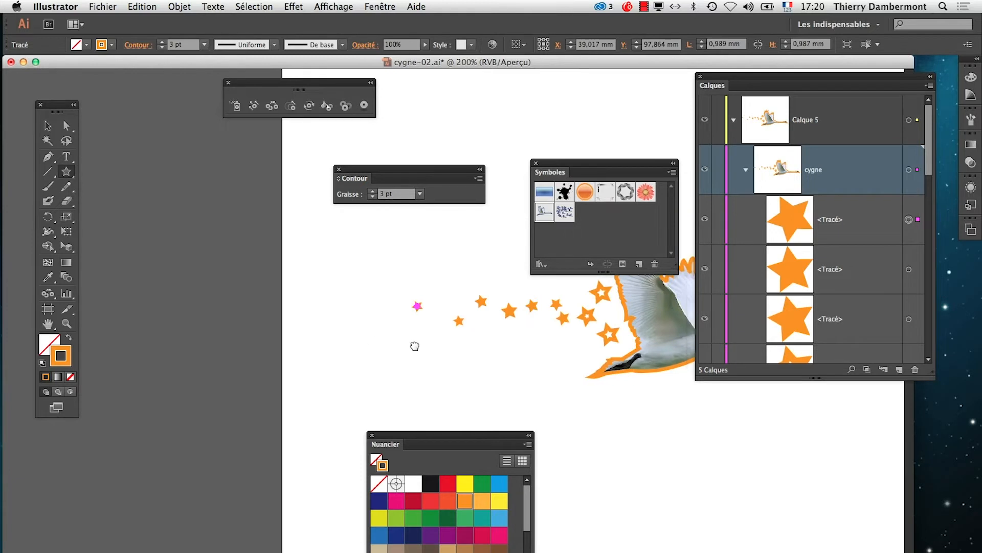
pyautogui.moveTo(414, 344); pyautogui.dragTo(173, 356)
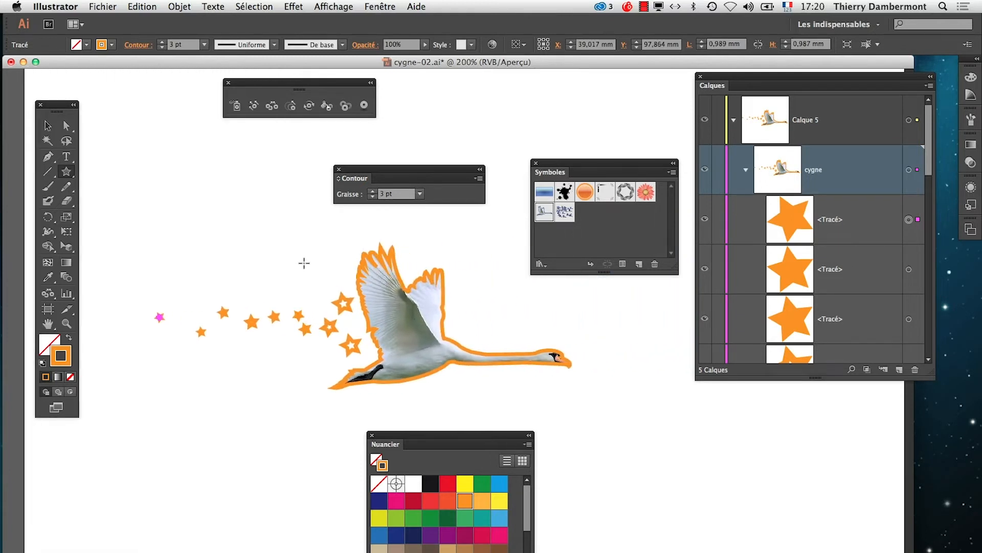
# Select the outlined swan with all its stars and replace the existing single-swan symbol with this artwork.
pyautogui.click(49, 125)
pyautogui.click(222, 194)
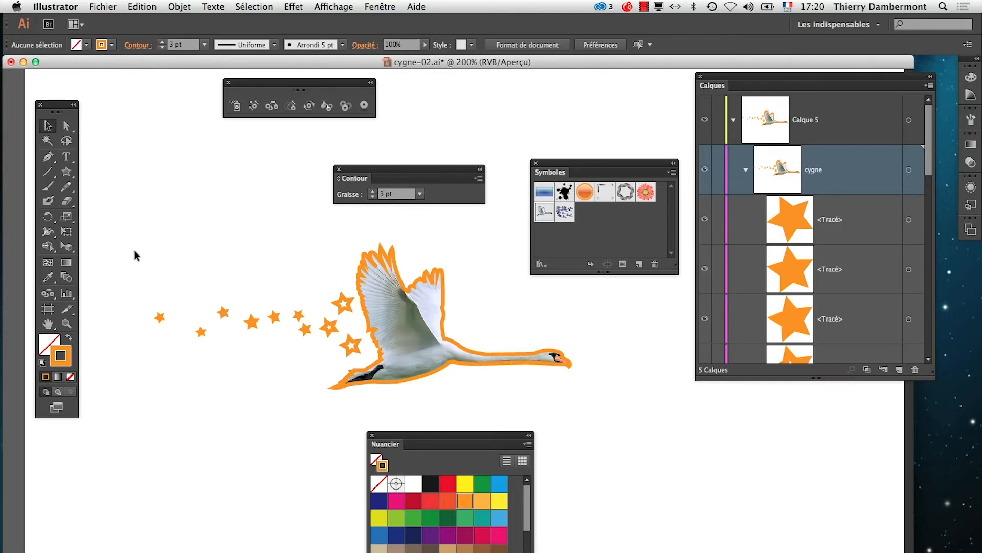
pyautogui.moveTo(132, 245); pyautogui.dragTo(502, 383)
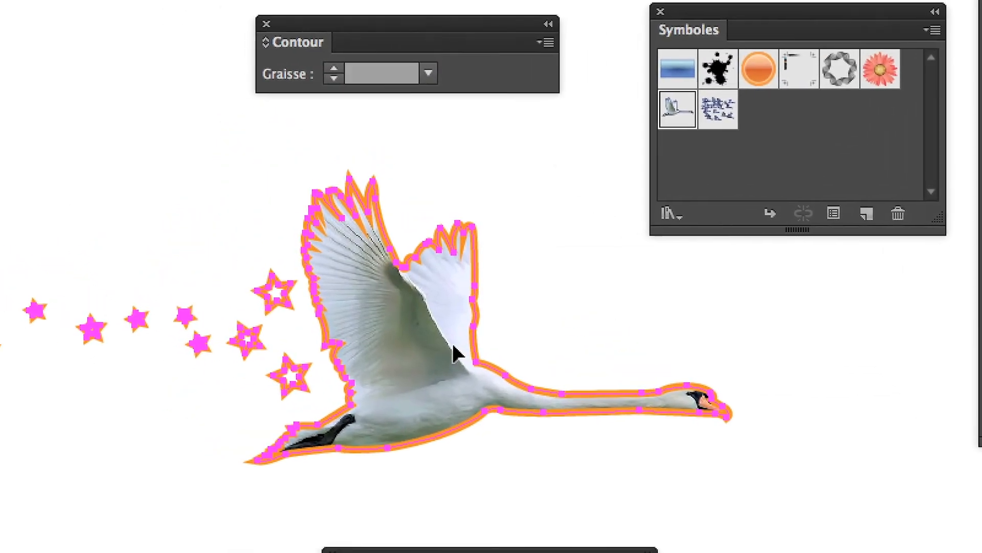
pyautogui.moveTo(451, 349); pyautogui.dragTo(596, 234)
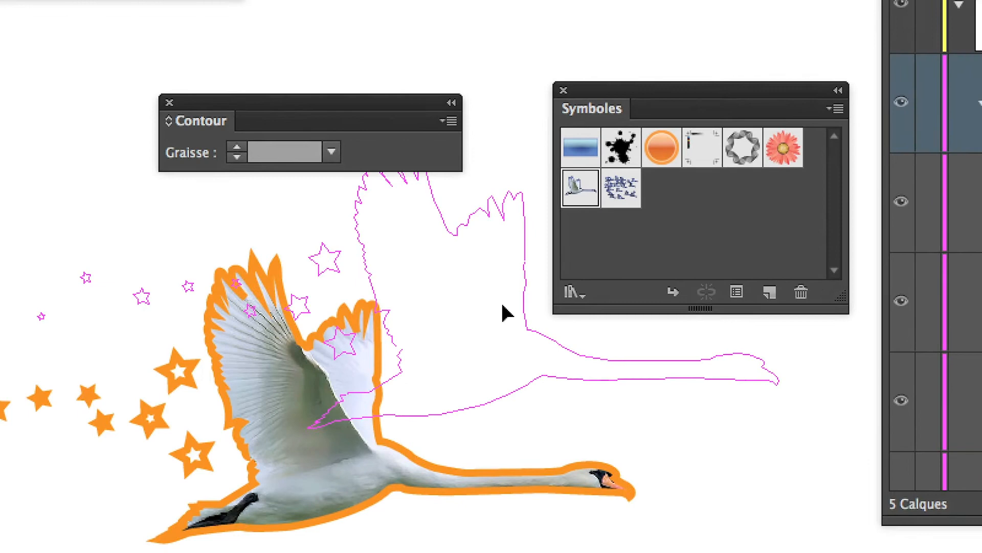
pyautogui.moveTo(504, 312); pyautogui.dragTo(582, 199)
pyautogui.moveTo(531, 268)
pyautogui.mouseDown()
pyautogui.moveTo(559, 265)
pyautogui.moveTo(509, 247)
pyautogui.moveTo(527, 265)
pyautogui.mouseUp()
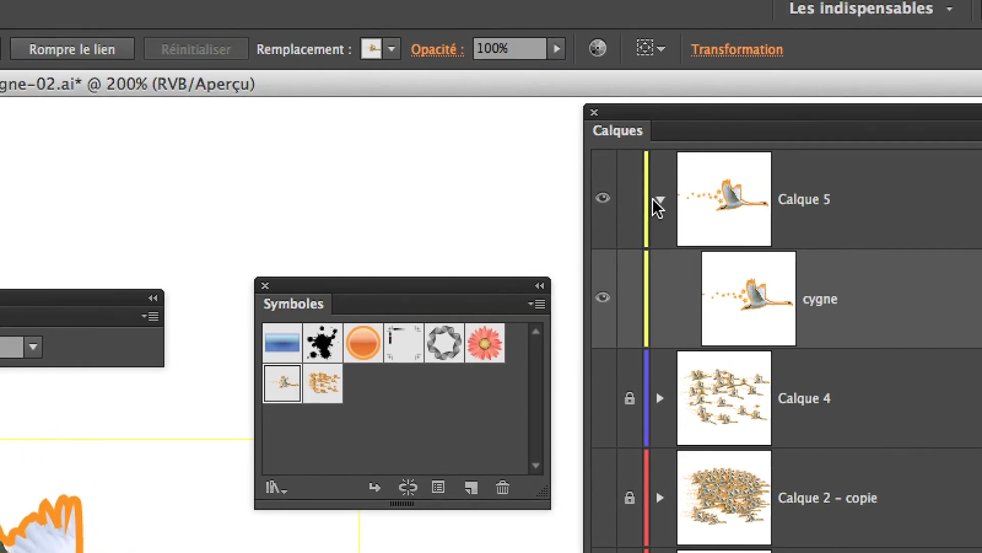
# Collapse and hide Calque 5, and show Calque 4 to display the flock.
pyautogui.click(603, 62)
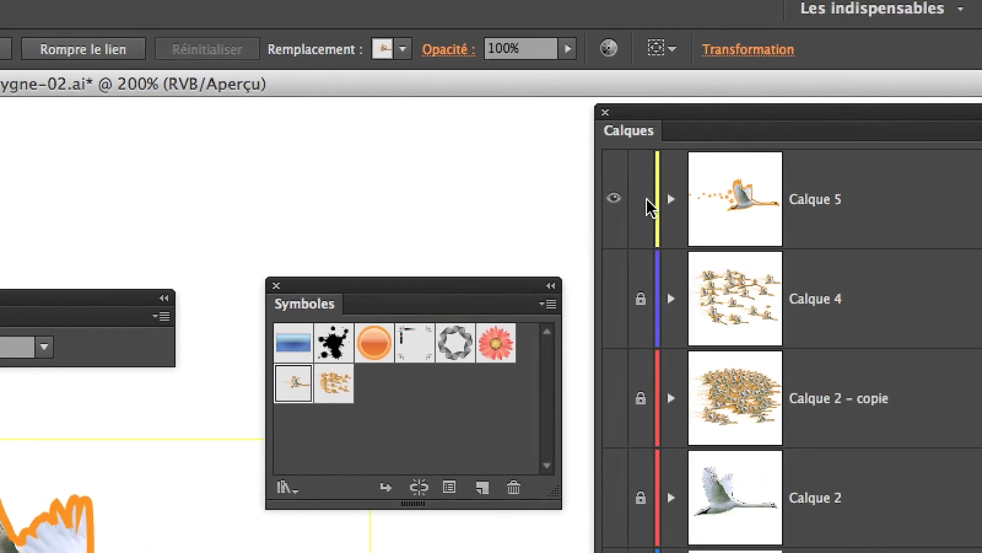
pyautogui.click(615, 198)
pyautogui.click(614, 300)
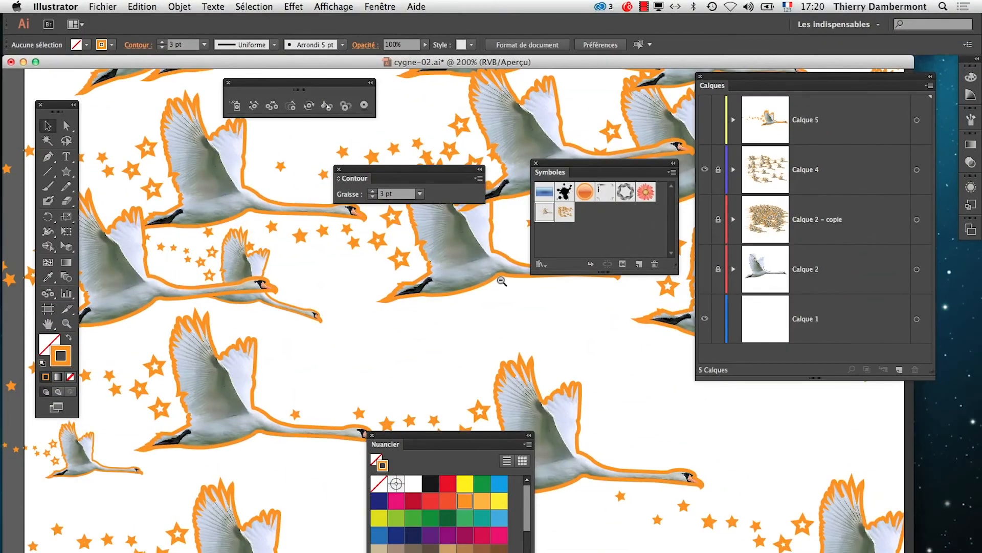
pyautogui.keyDown('alt'); pyautogui.keyDown('super'); pyautogui.click(482, 331); pyautogui.keyUp('super'); pyautogui.keyUp('alt')
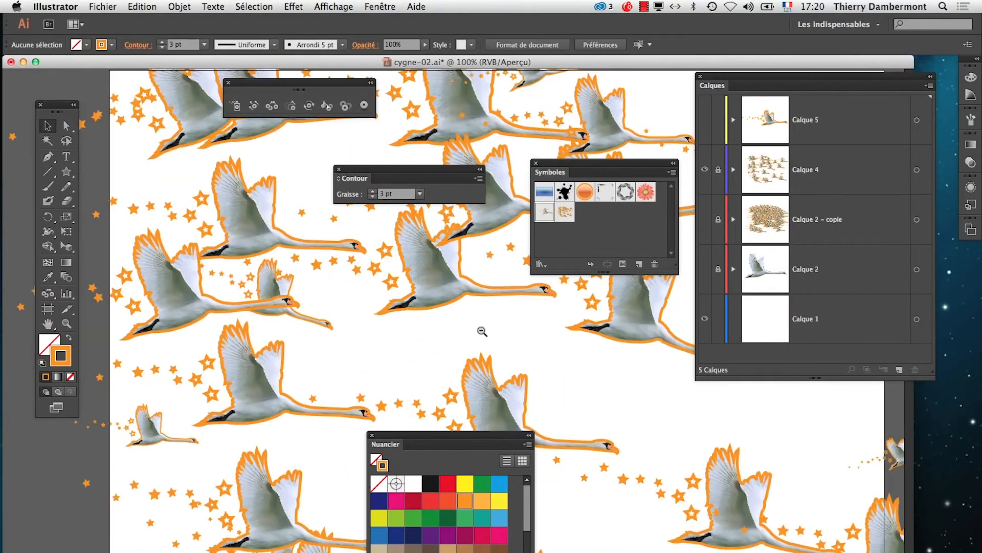
# Move the Contour and Nuancier panels clear of the artboard to check the whole flock of starred swans.
pyautogui.keyDown('alt'); pyautogui.keyDown('super'); pyautogui.click(483, 331); pyautogui.keyUp('super'); pyautogui.keyUp('alt')
pyautogui.keyDown('alt'); pyautogui.keyDown('super'); pyautogui.click(482, 331); pyautogui.keyUp('super'); pyautogui.keyUp('alt')
pyautogui.moveTo(478, 348); pyautogui.dragTo(358, 306)
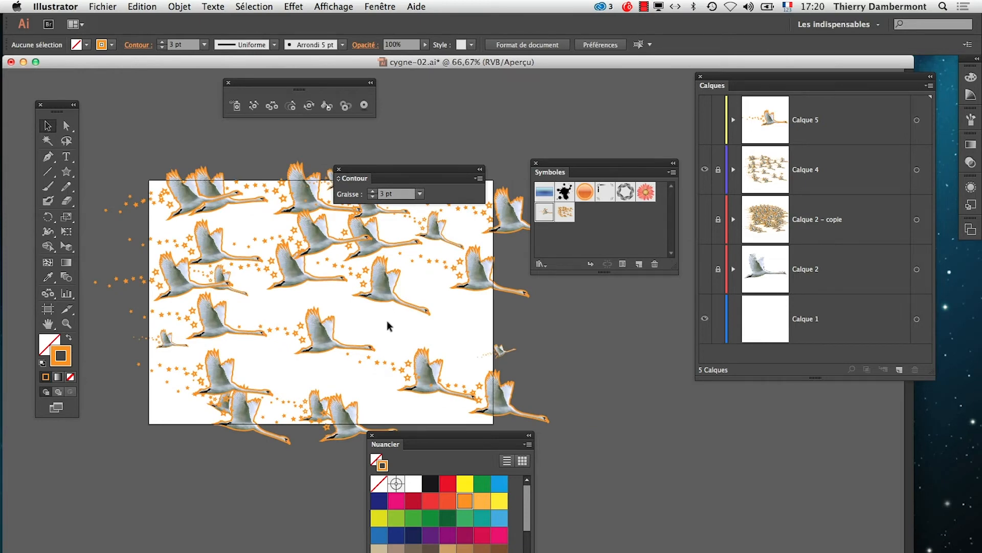
pyautogui.moveTo(377, 179); pyautogui.dragTo(462, 111)
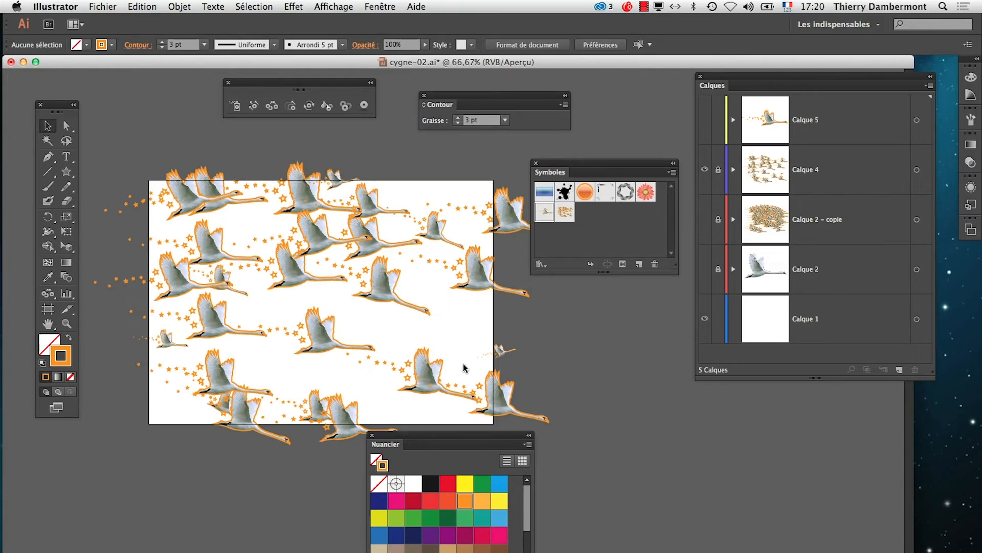
pyautogui.moveTo(432, 436); pyautogui.dragTo(715, 448)
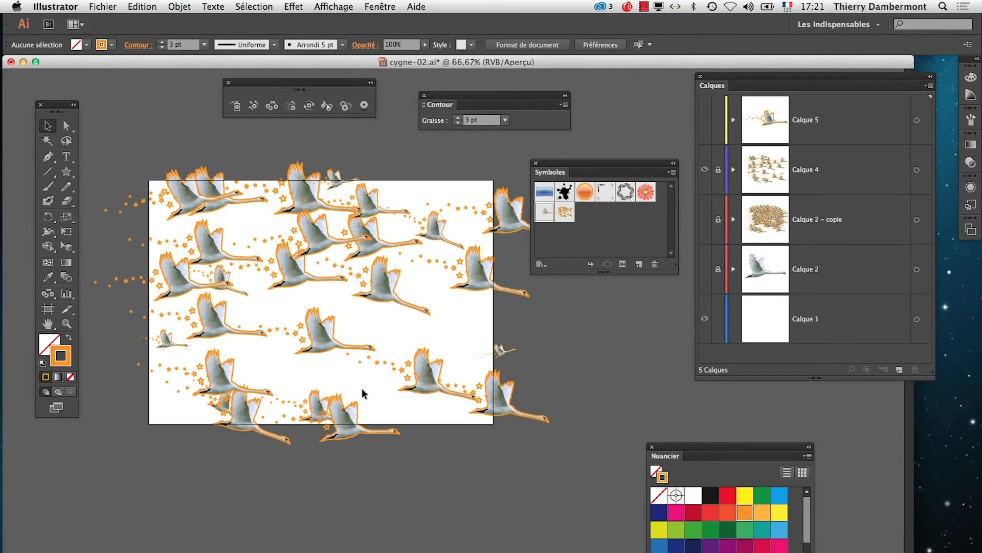
pyautogui.keyDown('alt'); pyautogui.click(419, 377); pyautogui.keyUp('alt')
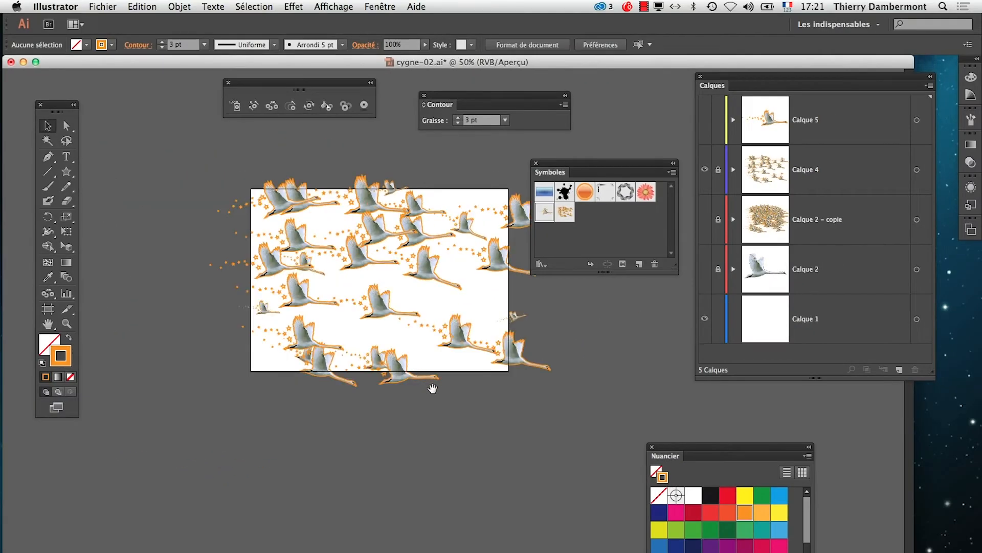
pyautogui.moveTo(432, 389); pyautogui.dragTo(379, 442)
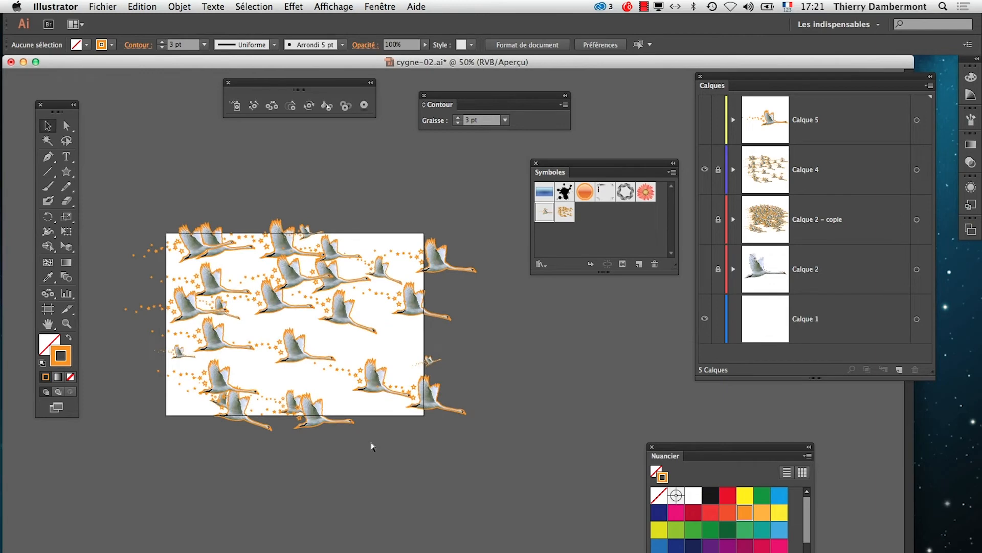
pyautogui.keyDown('alt'); pyautogui.click(415, 397); pyautogui.keyUp('alt')
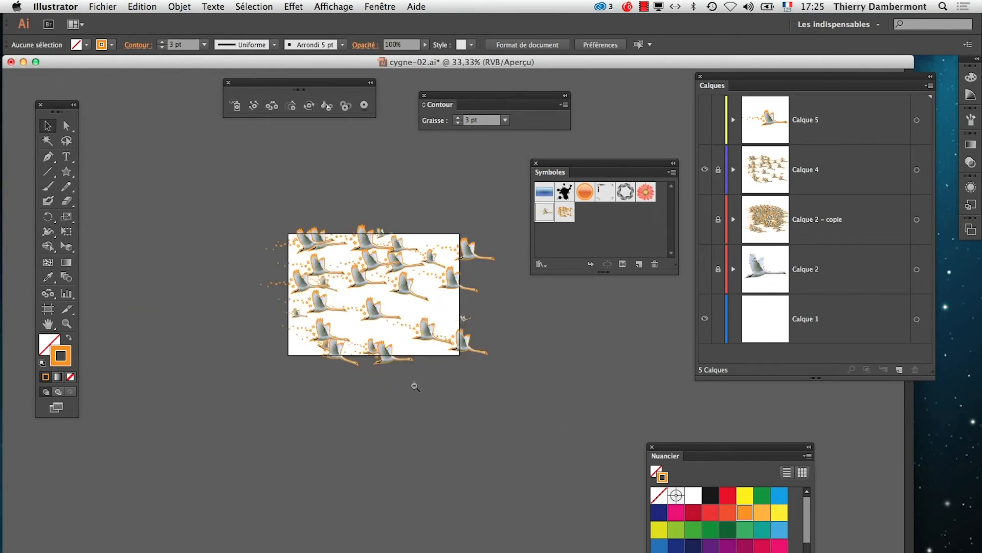
# Save a copy of the document as cygne-03.ai in the AI-jour6 folder, accepting the Illustrator save options.
pyautogui.click(103, 6)
pyautogui.click(149, 109)
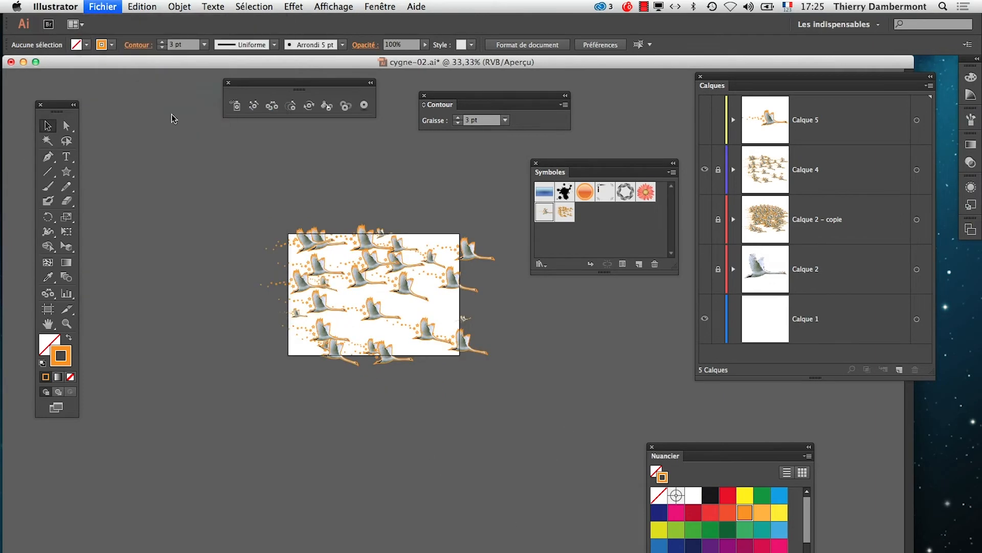
pyautogui.click(486, 104)
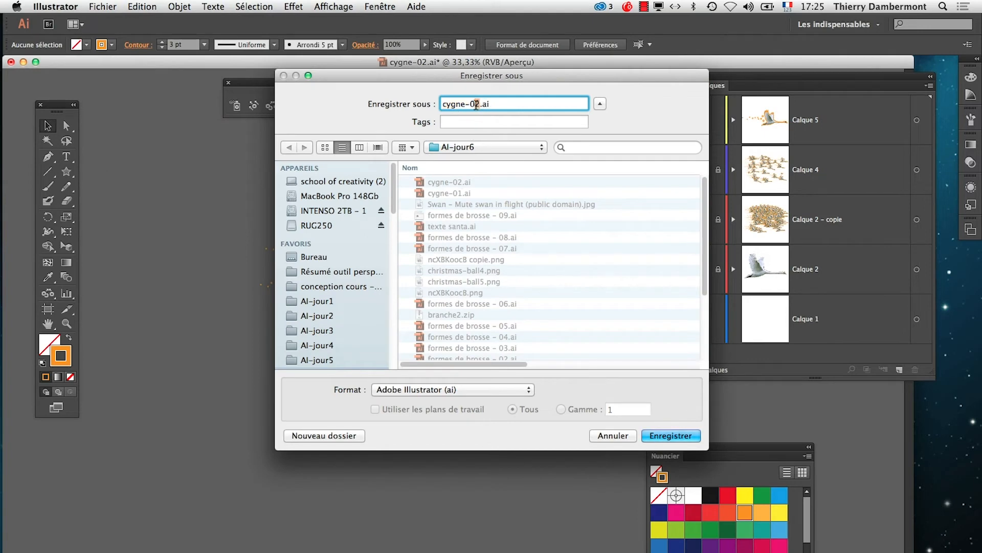
pyautogui.press('BackSpace')
pyautogui.write('3')
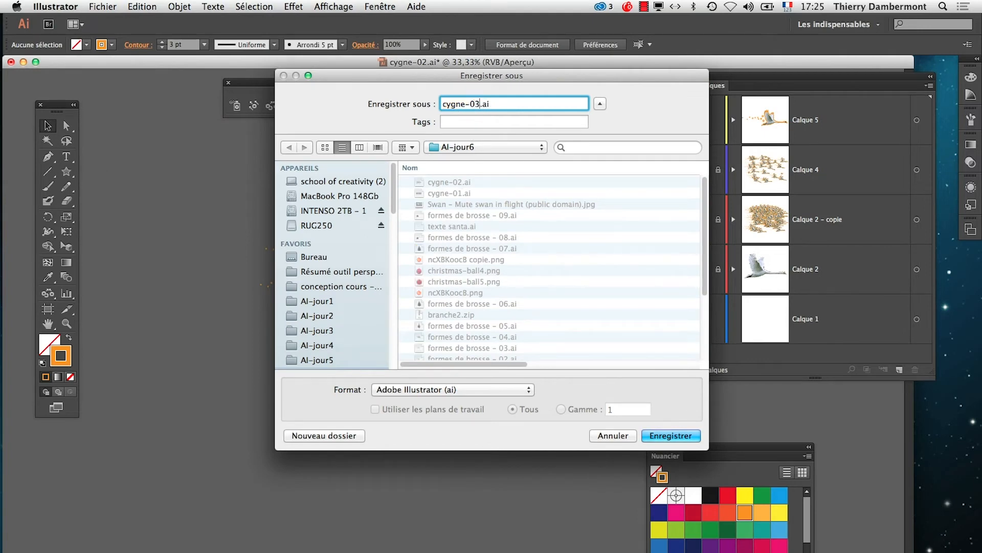
pyautogui.click(683, 434)
pyautogui.click(480, 423)
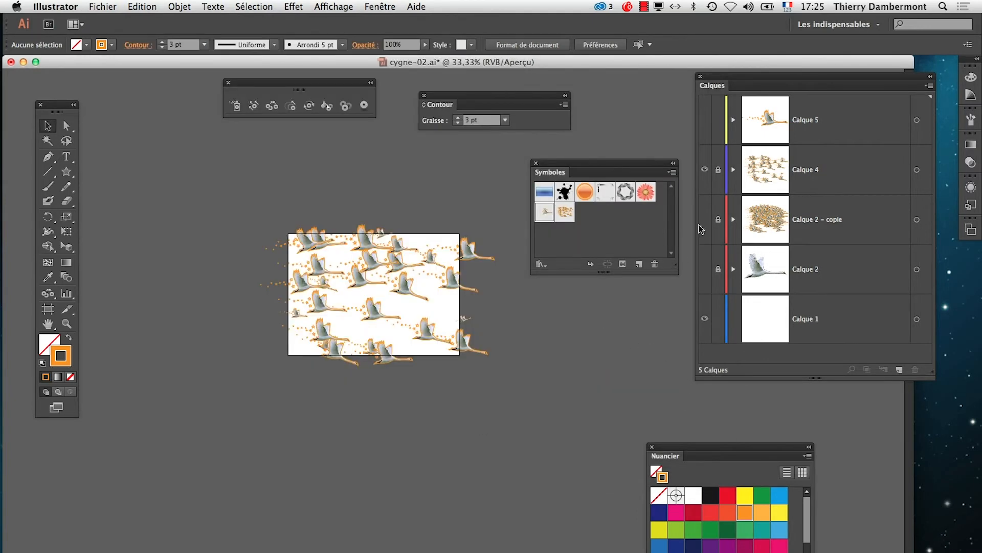
# Hide Calque 4, add a new layer above Calque 5, and enlarge the layer list to show every layer.
pyautogui.click(705, 170)
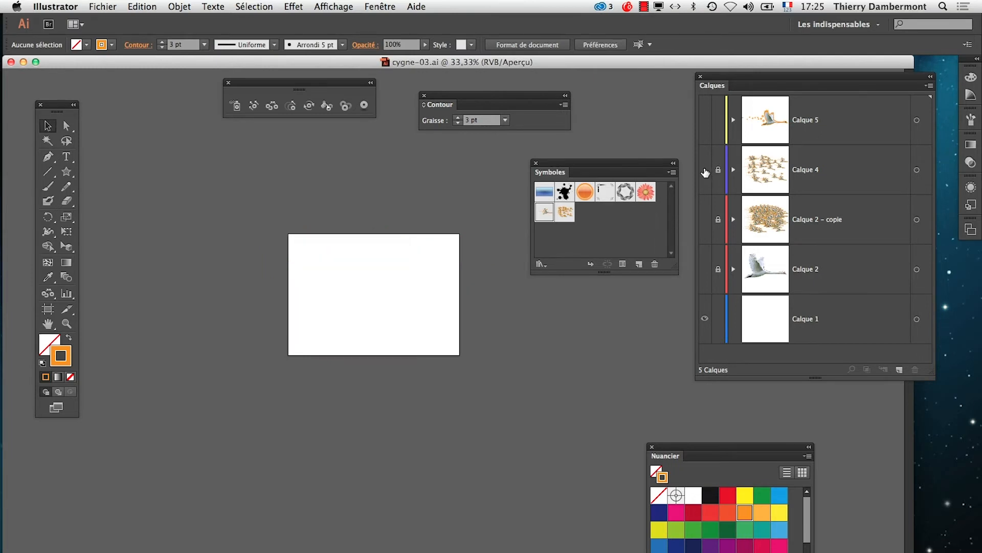
pyautogui.click(812, 120)
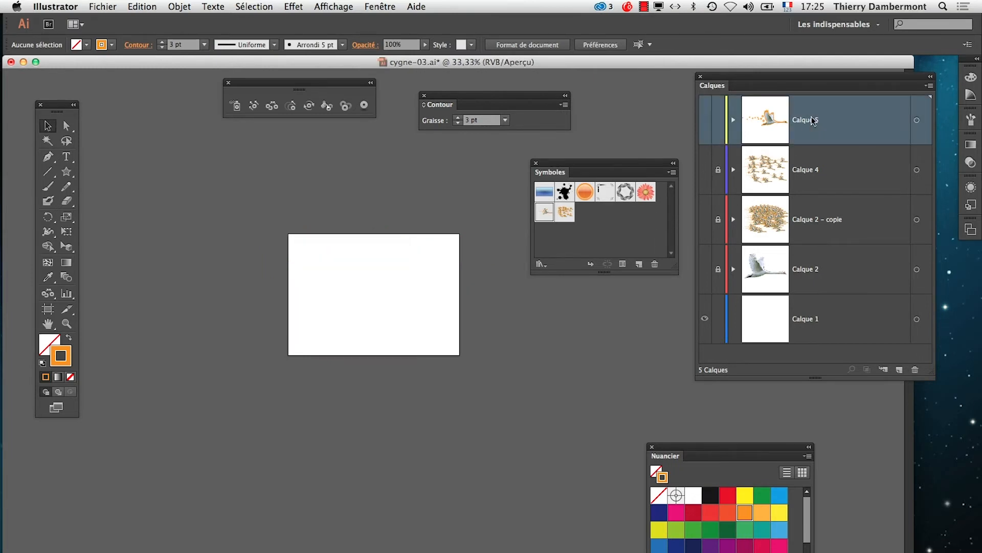
pyautogui.click(899, 370)
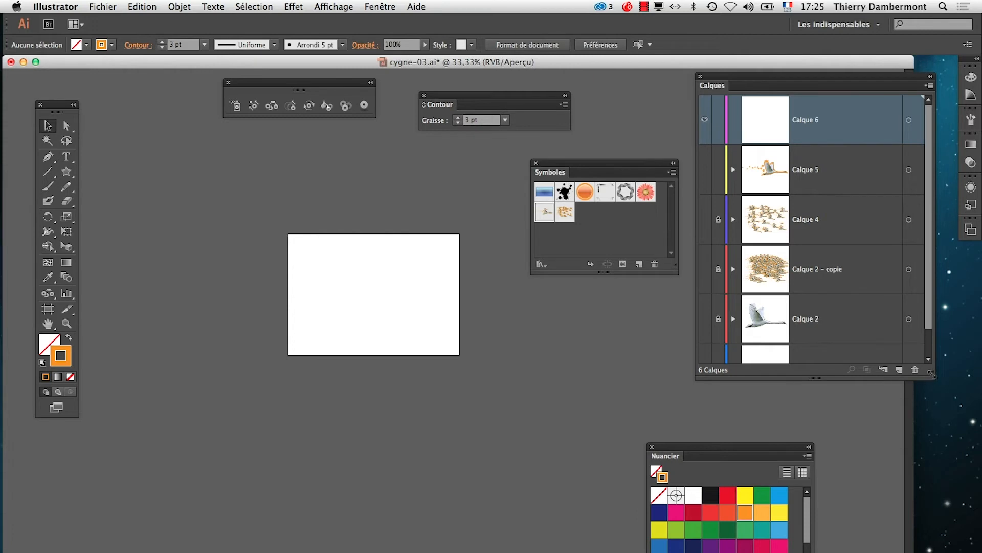
pyautogui.moveTo(931, 375); pyautogui.dragTo(932, 527)
# Draw an unfilled, orange-outlined circle in the left part of the artboard with the Ellipse tool.
pyautogui.moveTo(337, 274); pyautogui.dragTo(274, 303)
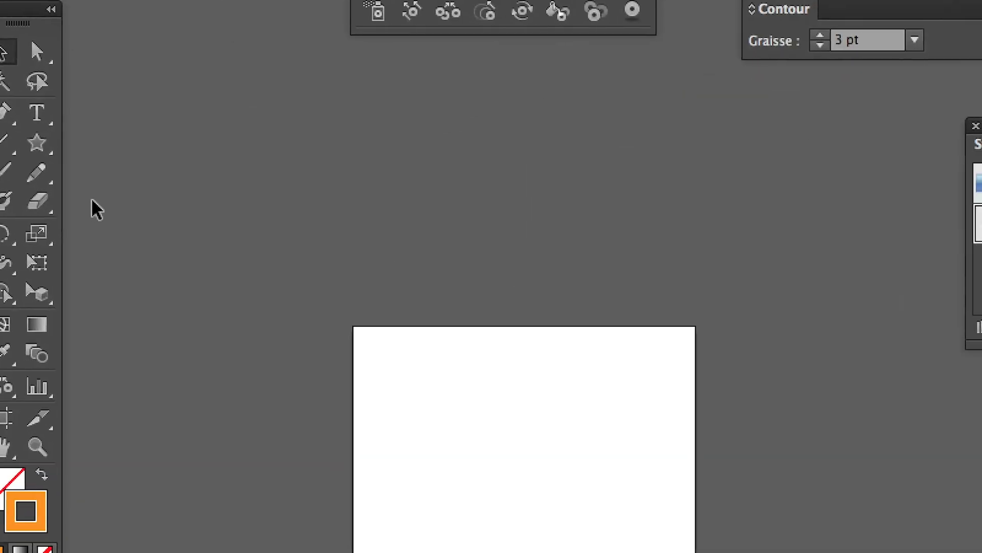
pyautogui.click(94, 125)
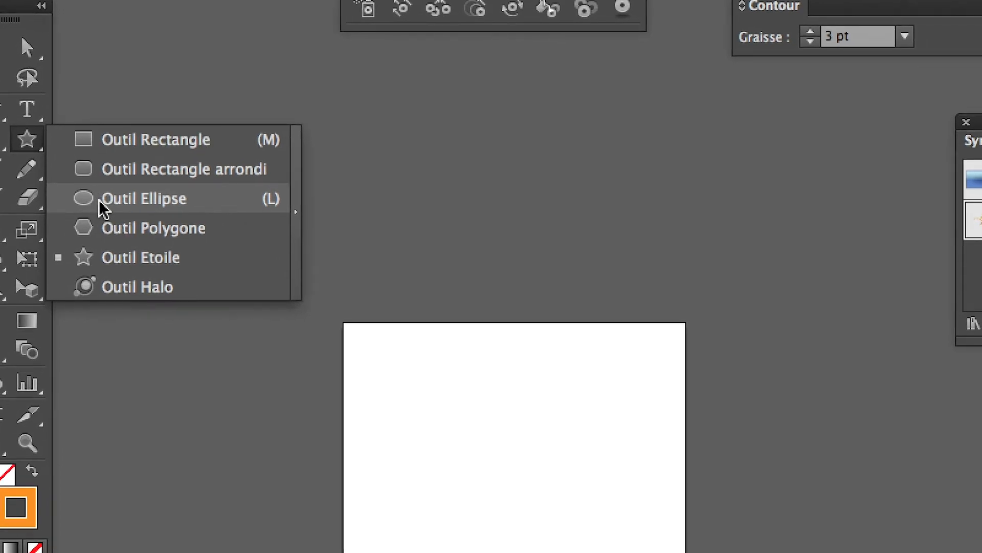
pyautogui.click(104, 207)
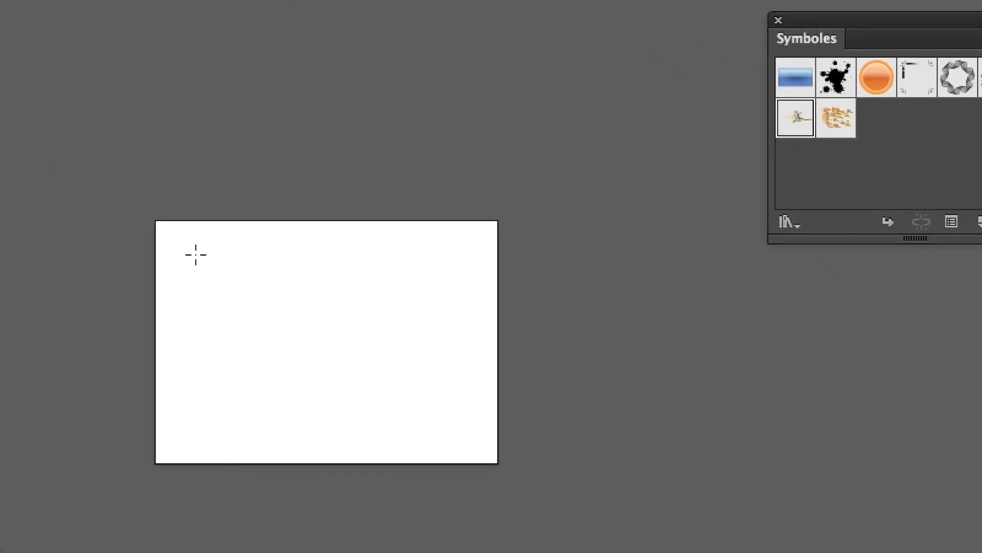
pyautogui.moveTo(201, 244); pyautogui.dragTo(379, 394)
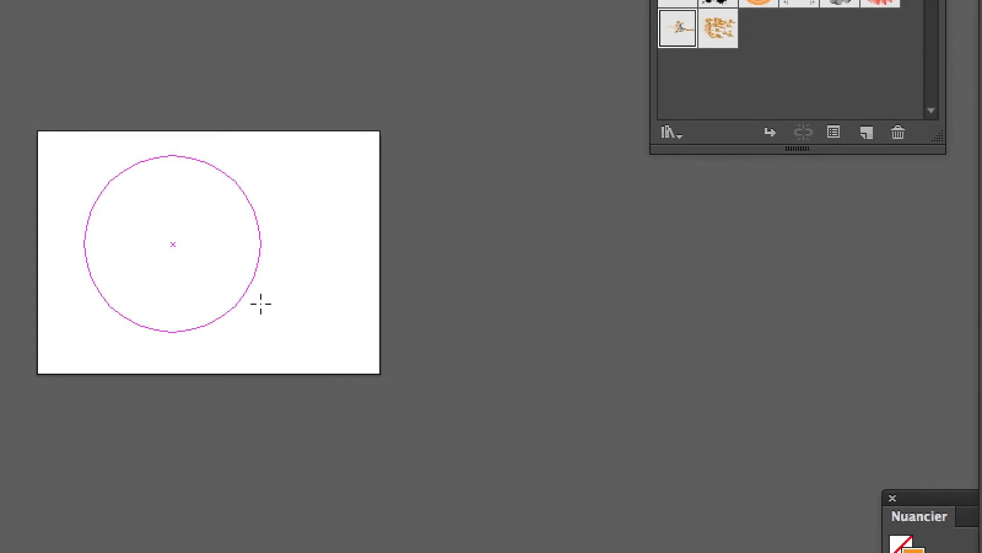
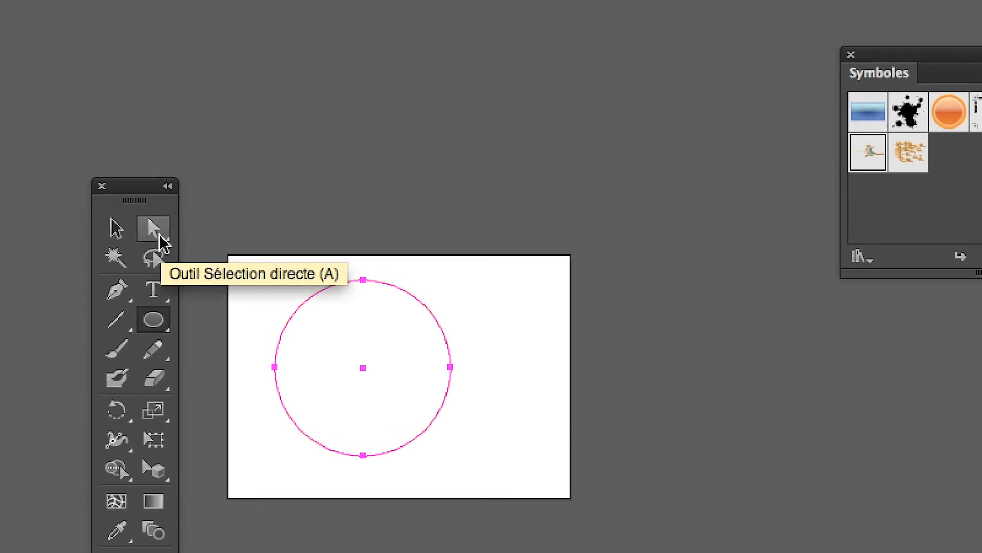
# Delete the circle's upper-right and lower-right segments with Direct Selection, leaving only the left half arc.
pyautogui.click(159, 235)
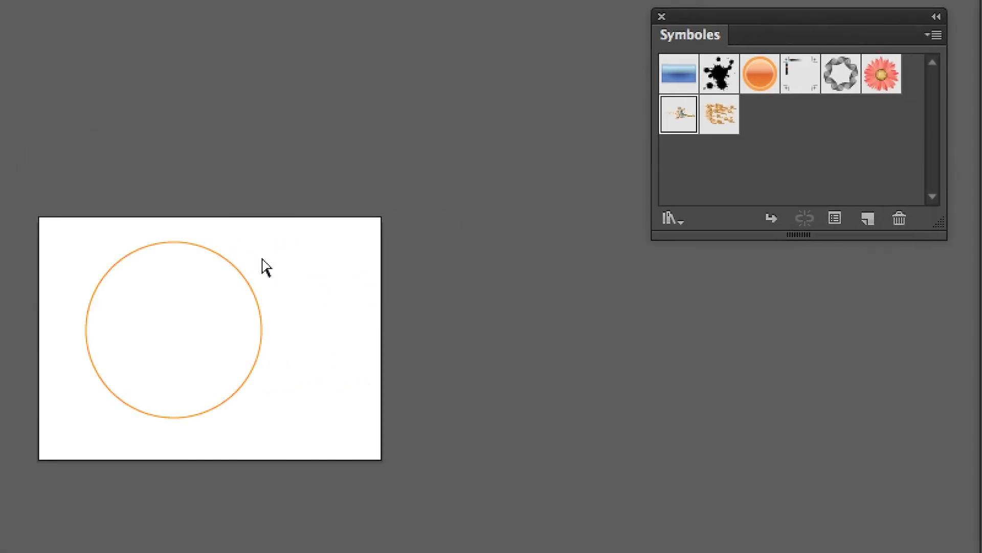
pyautogui.click(248, 287)
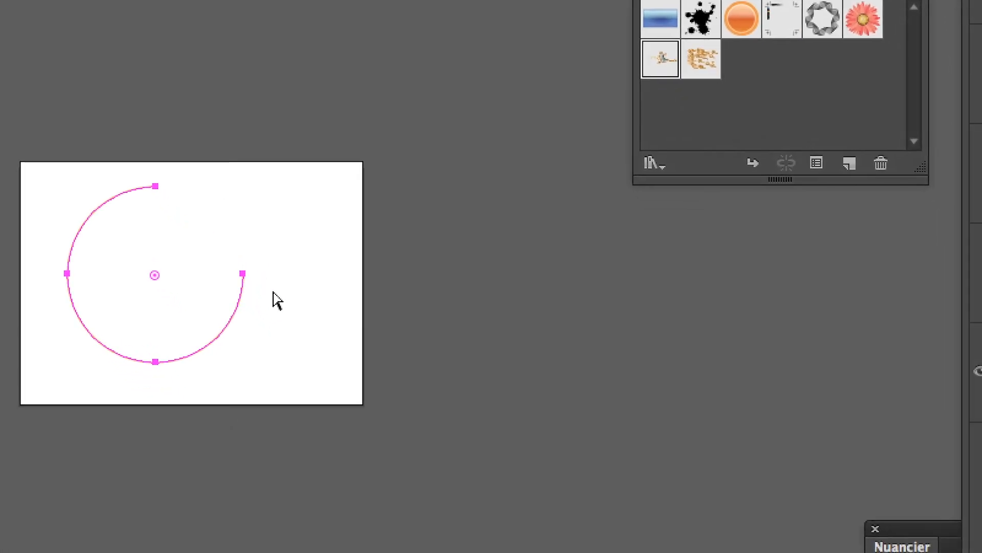
pyautogui.click(303, 340)
pyautogui.click(261, 294)
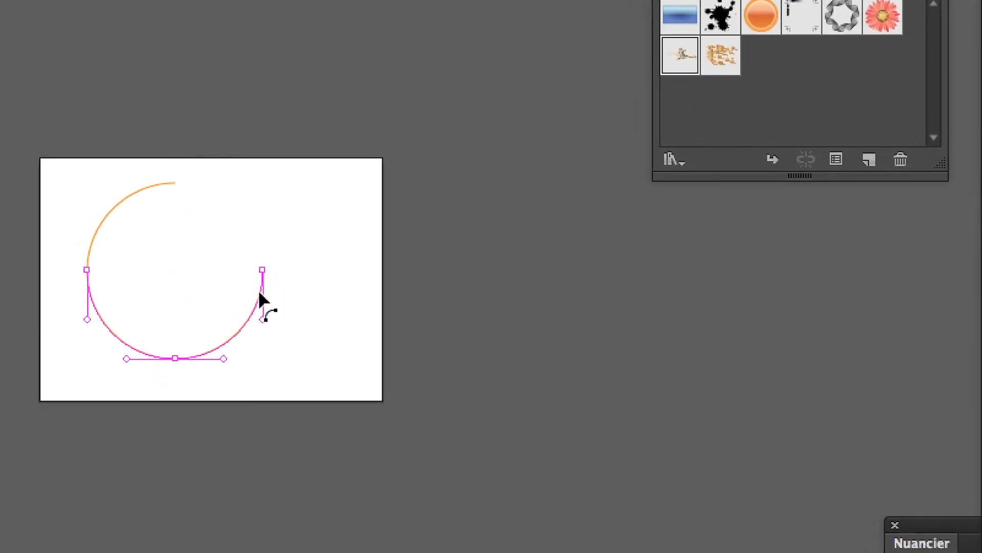
pyautogui.moveTo(290, 295); pyautogui.dragTo(244, 258)
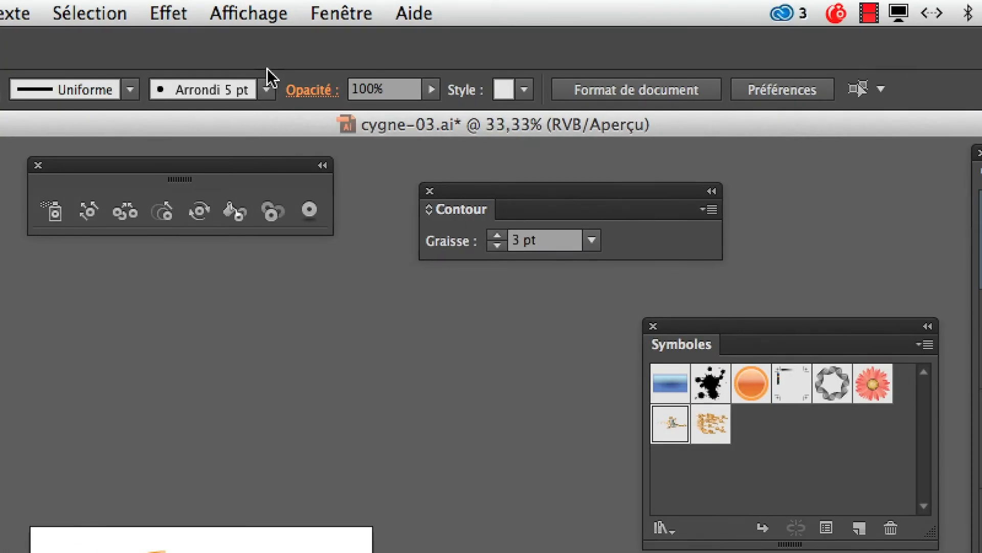
# Display the document in outline mode and check the open side of the half arc for leftover points.
pyautogui.click(249, 13)
pyautogui.click(228, 40)
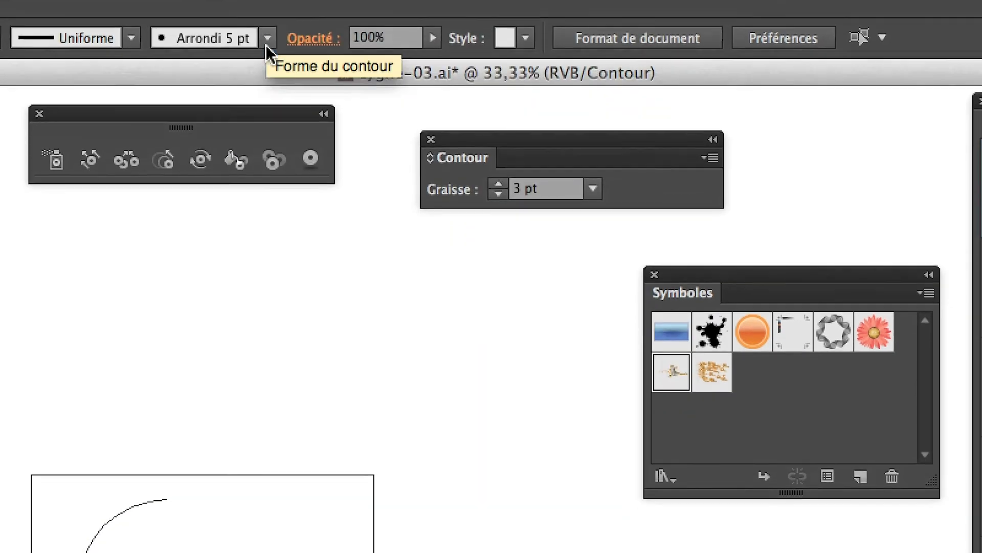
pyautogui.moveTo(253, 264); pyautogui.dragTo(211, 230)
pyautogui.click(257, 242)
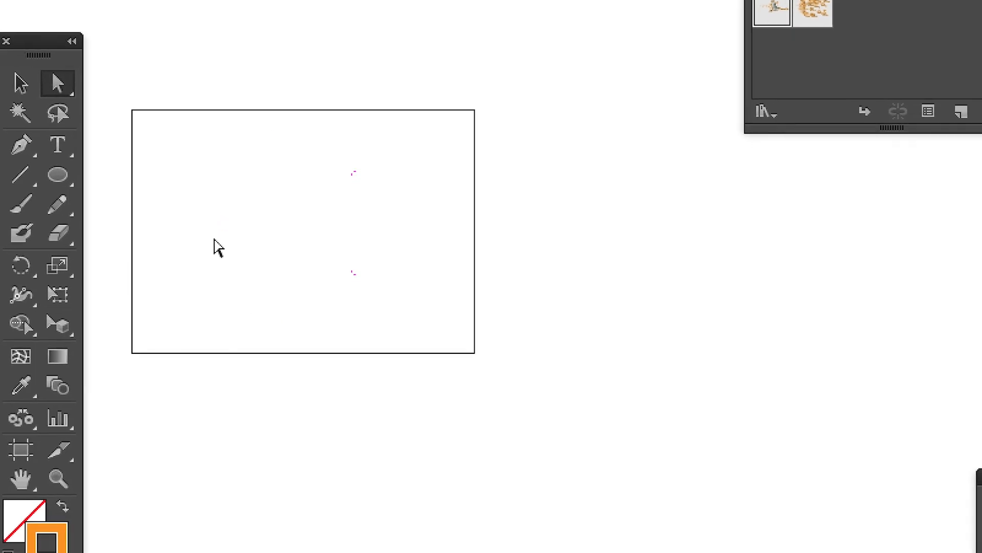
pyautogui.click(245, 242)
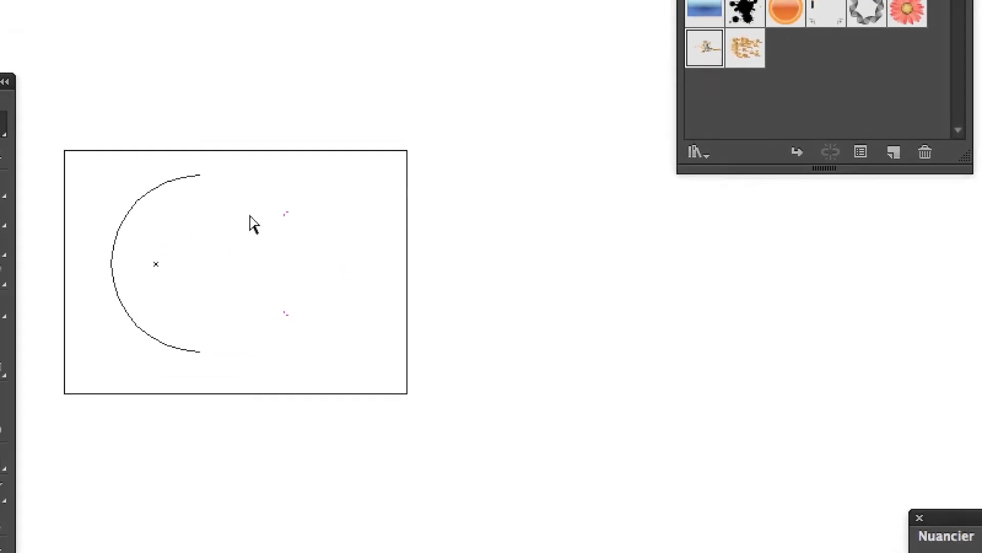
pyautogui.scroll(1, 219, 236)
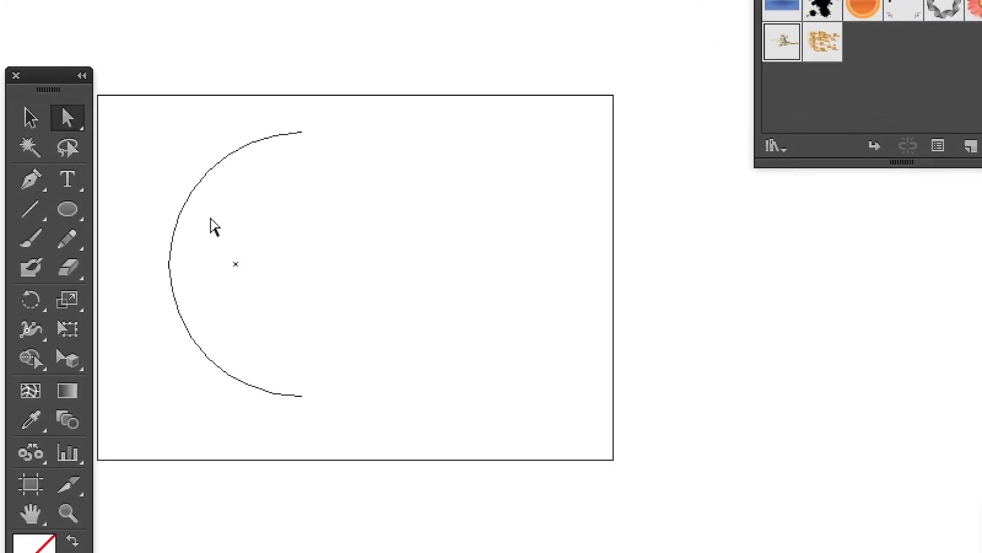
# Delete the half arc and draw a new circle about 153 mm in diameter in the left part of the artboard.
pyautogui.click(103, 156)
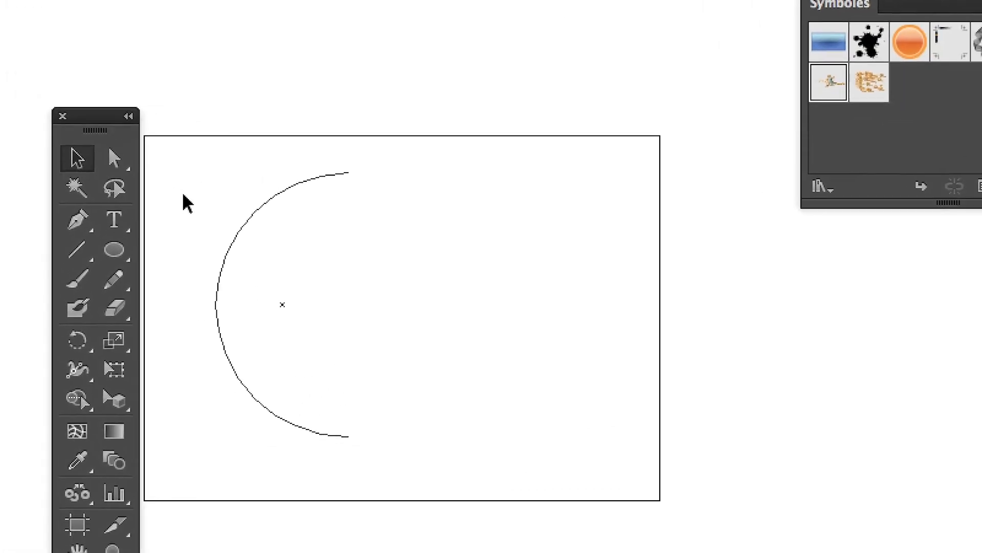
pyautogui.press('Delete')
pyautogui.click(66, 209)
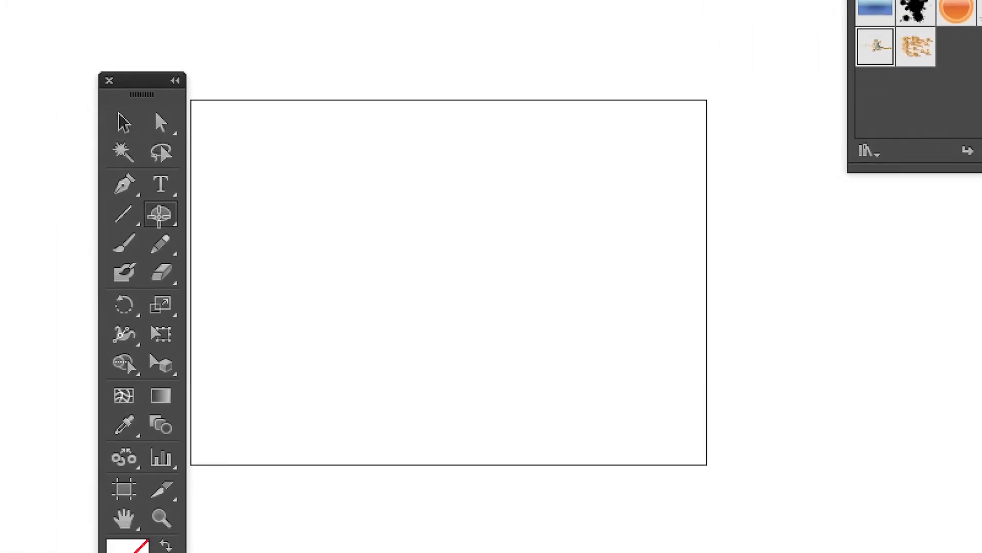
pyautogui.moveTo(186, 194); pyautogui.dragTo(447, 397)
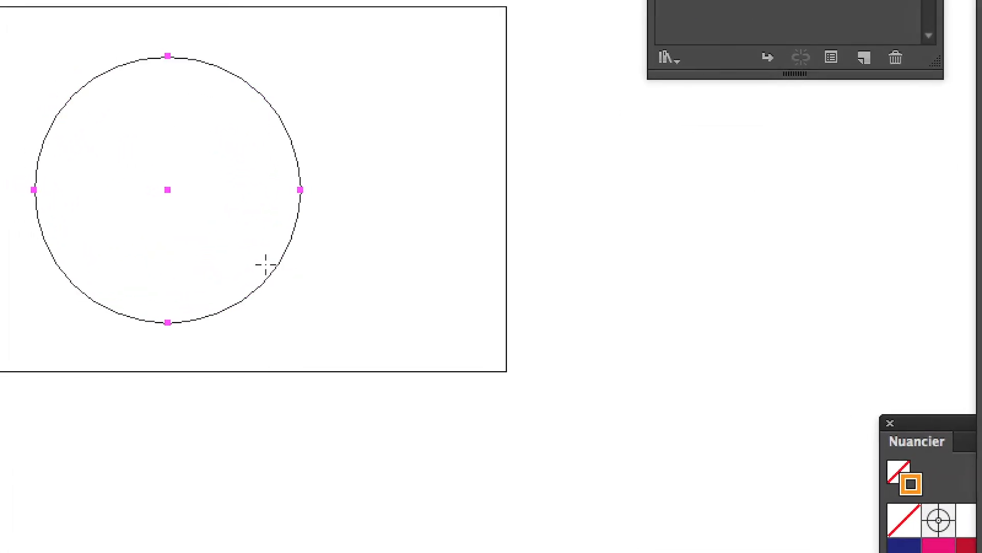
# Try to delete the new circle's right half with both right-hand segments selected together, and undo the deletion.
pyautogui.click(194, 147)
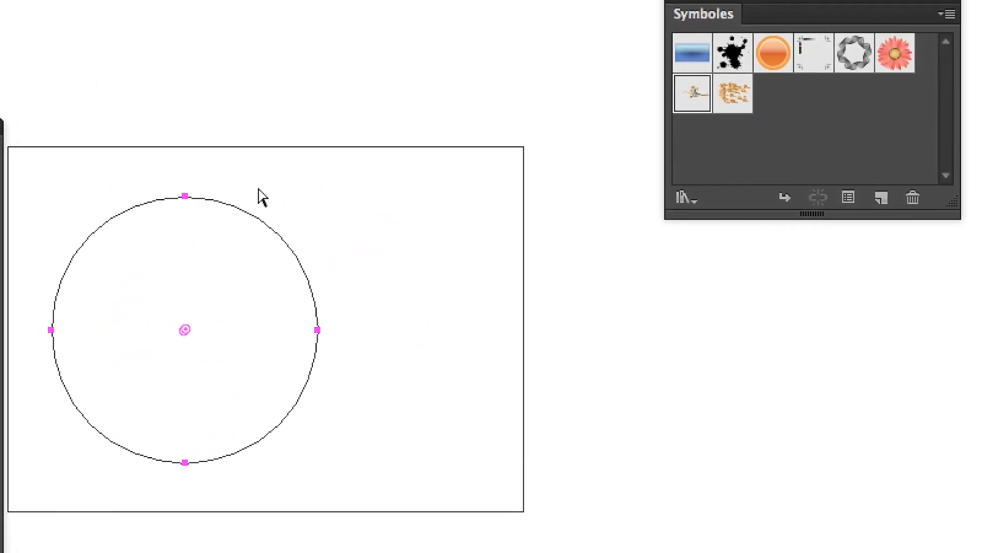
pyautogui.click(516, 167)
pyautogui.moveTo(282, 232); pyautogui.dragTo(303, 399)
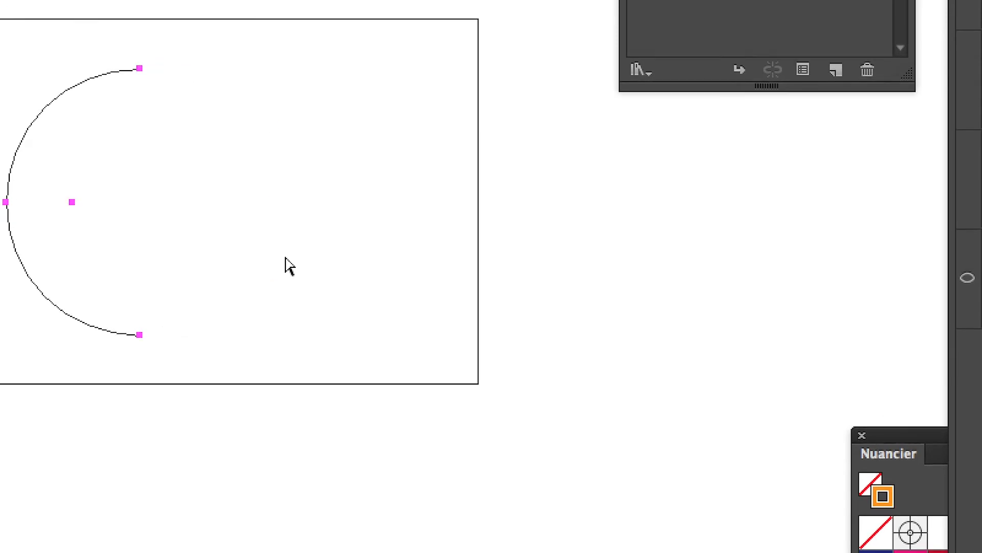
pyautogui.hotkey('ctrl', 'z')
# Delete the circle's two right-hand segments with Direct Selection to leave the left half arc, and return to preview display.
pyautogui.click(282, 197)
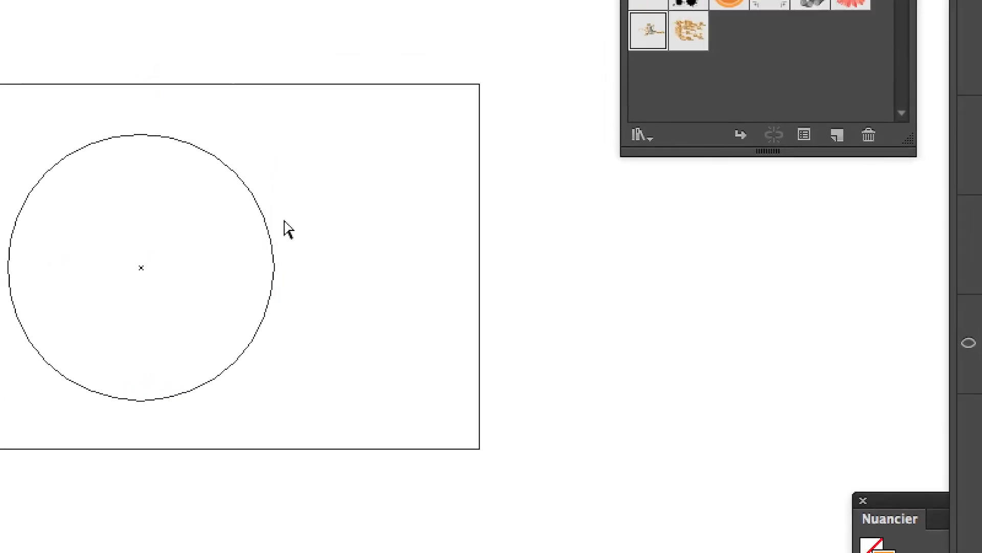
pyautogui.moveTo(244, 96); pyautogui.dragTo(214, 145)
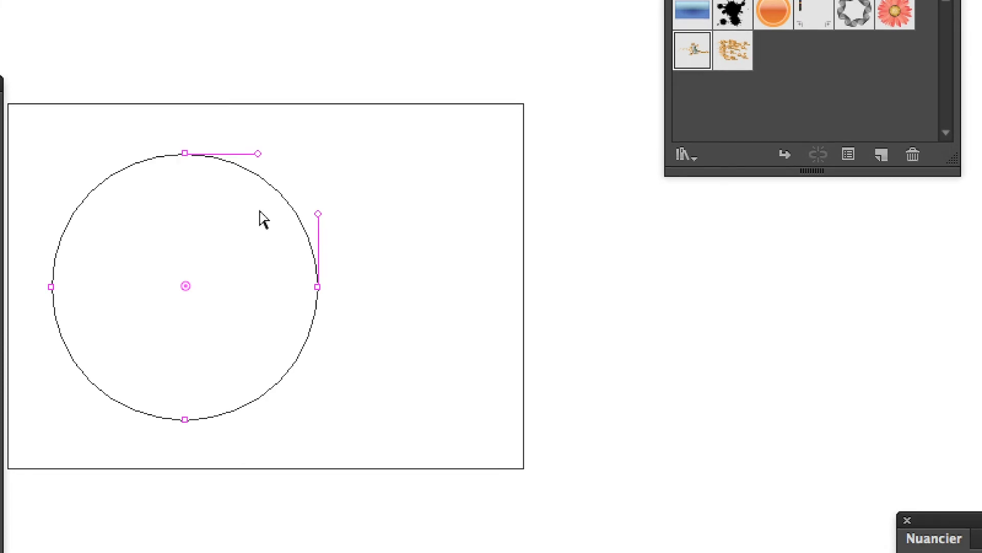
pyautogui.press('Delete')
pyautogui.moveTo(290, 272); pyautogui.dragTo(218, 245)
pyautogui.press('Delete')
pyautogui.click(309, 247)
pyautogui.moveTo(299, 266); pyautogui.dragTo(233, 191)
pyautogui.press('Delete')
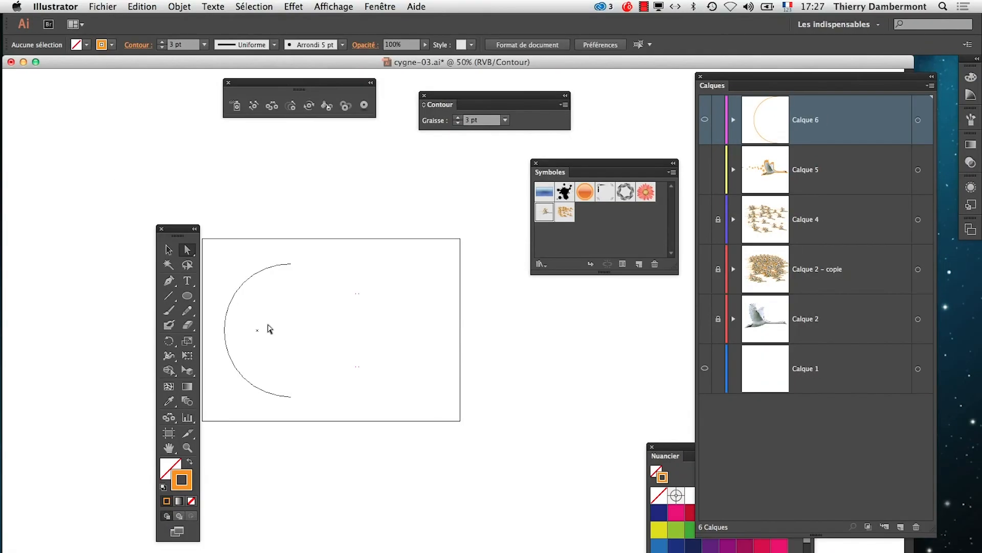
pyautogui.click(333, 6)
pyautogui.click(352, 24)
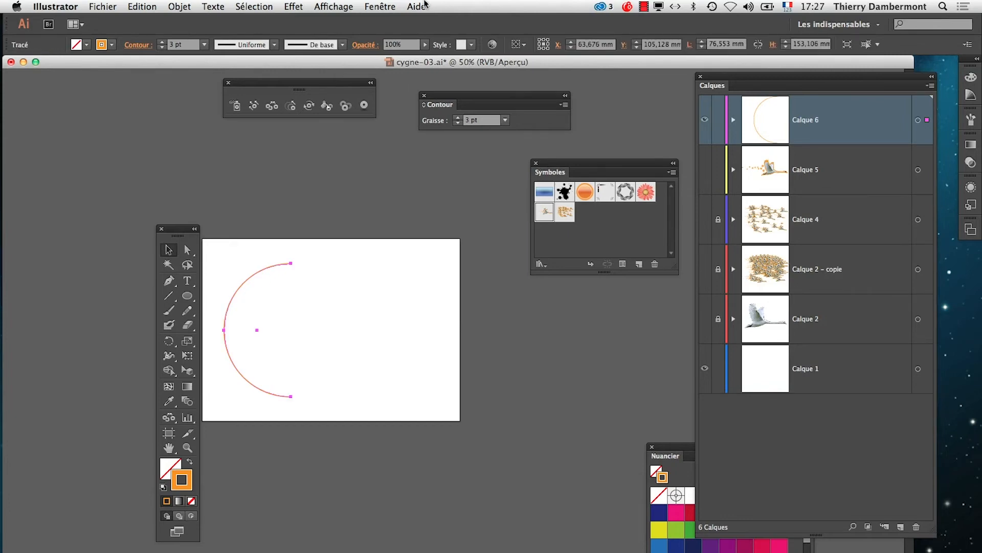
pyautogui.click(335, 6)
pyautogui.moveTo(309, 6)
pyautogui.moveTo(315, 84)
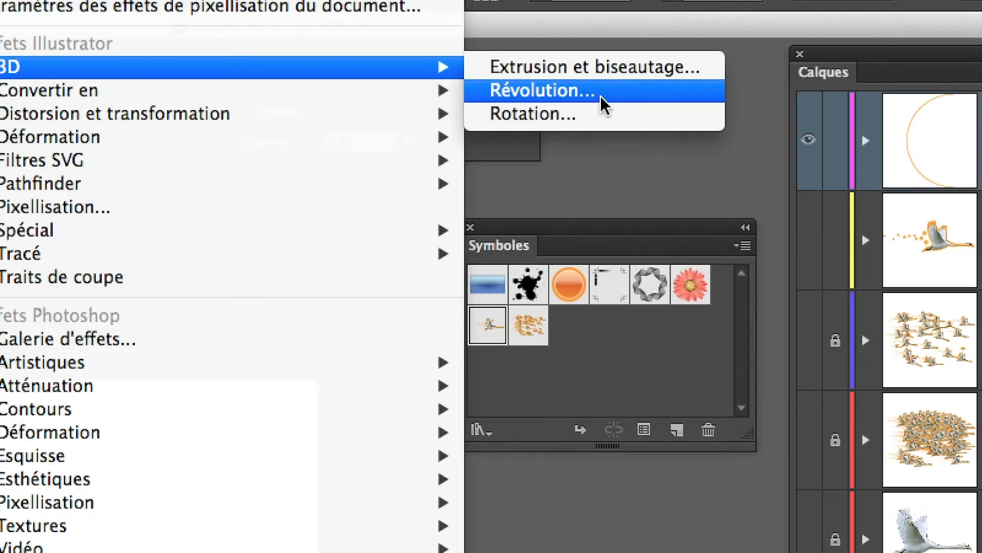
pyautogui.click(603, 101)
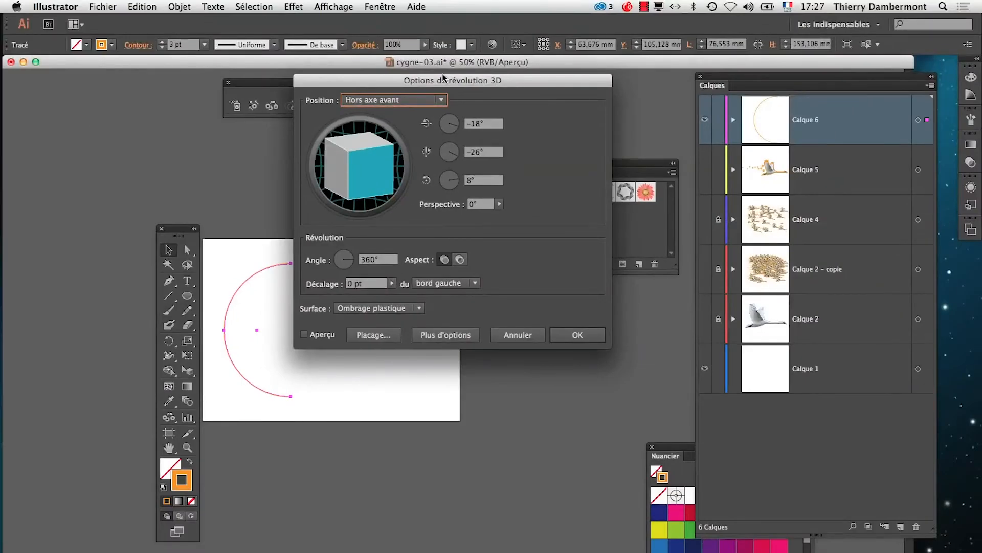
pyautogui.moveTo(443, 78); pyautogui.dragTo(549, 254)
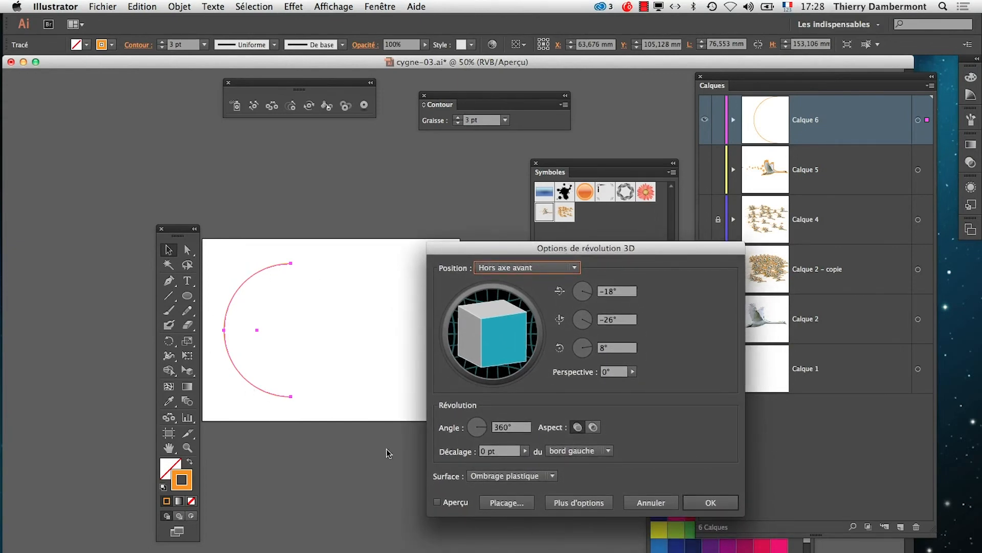
pyautogui.click(437, 502)
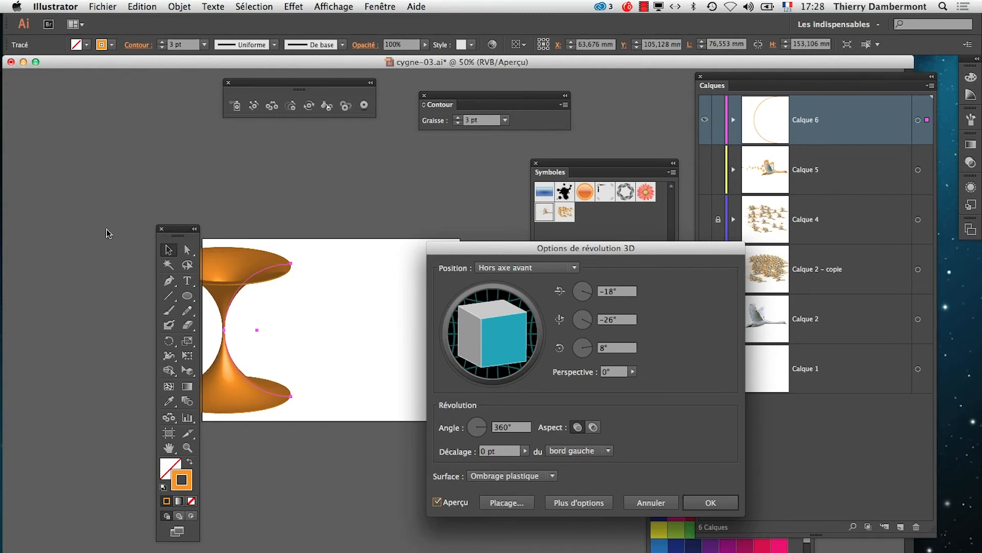
pyautogui.click(648, 503)
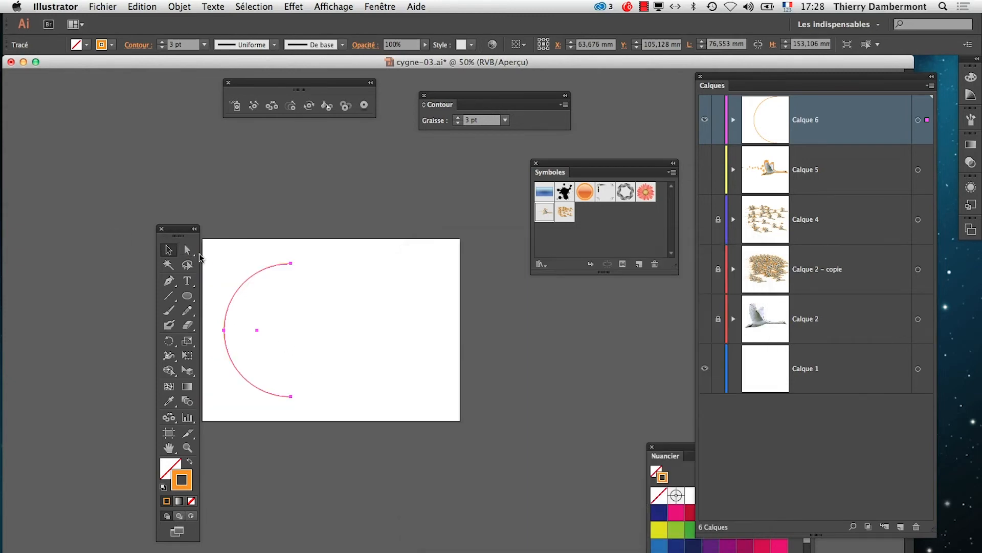
# Move the floating toolbox clear of the artboard so the area around the half arc is unobstructed.
pyautogui.moveTo(181, 231); pyautogui.dragTo(49, 177)
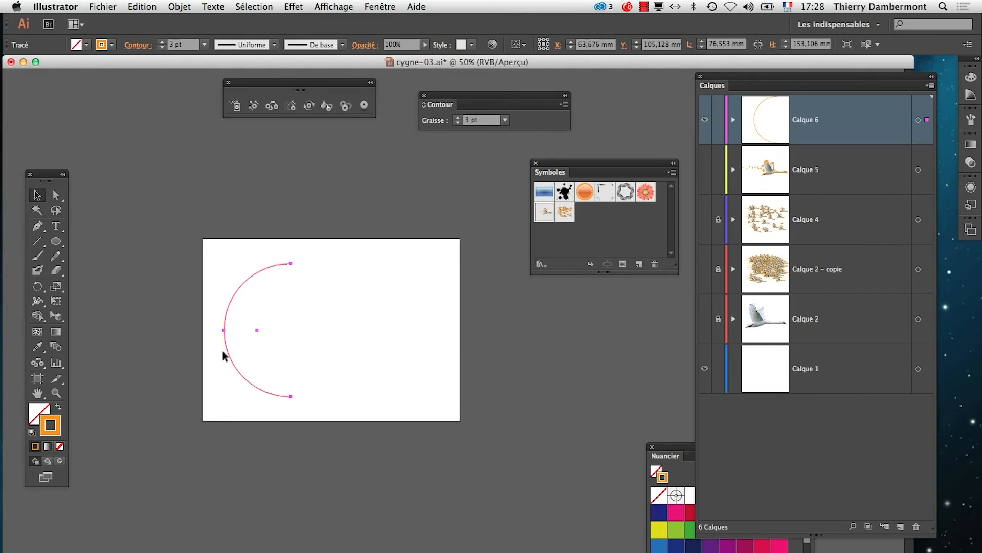
pyautogui.click(261, 329)
pyautogui.moveTo(651, 345); pyautogui.dragTo(411, 357)
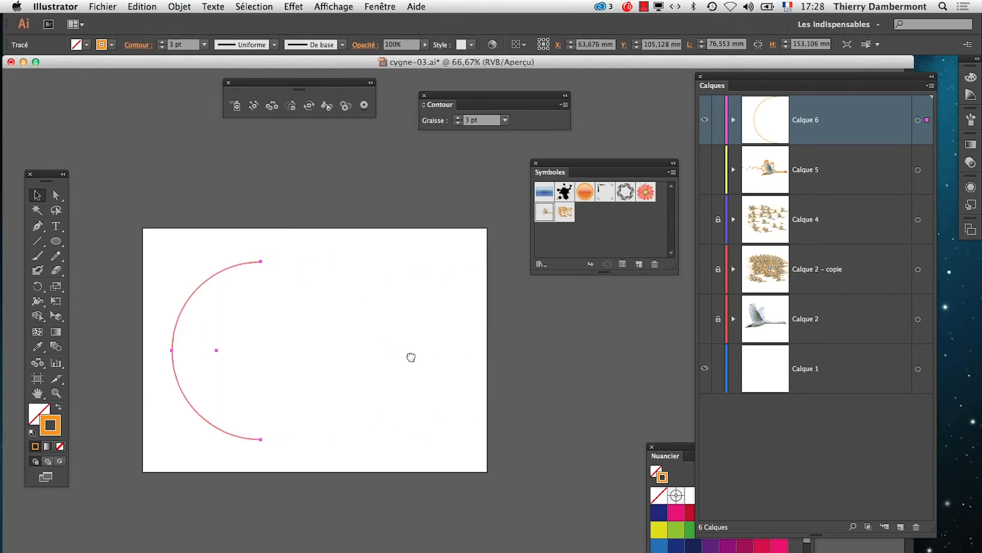
pyautogui.click(293, 6)
pyautogui.moveTo(408, 86)
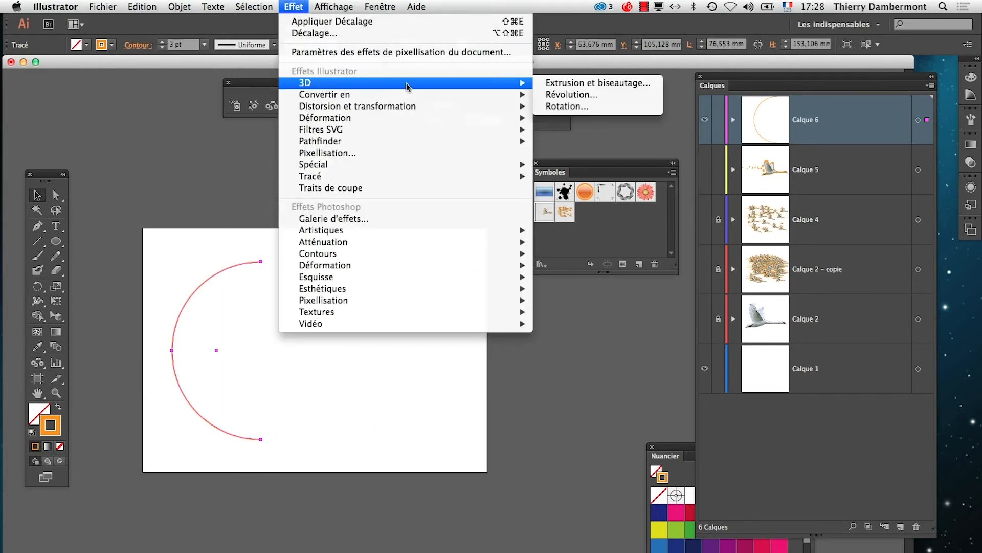
pyautogui.click(544, 85)
pyautogui.click(665, 495)
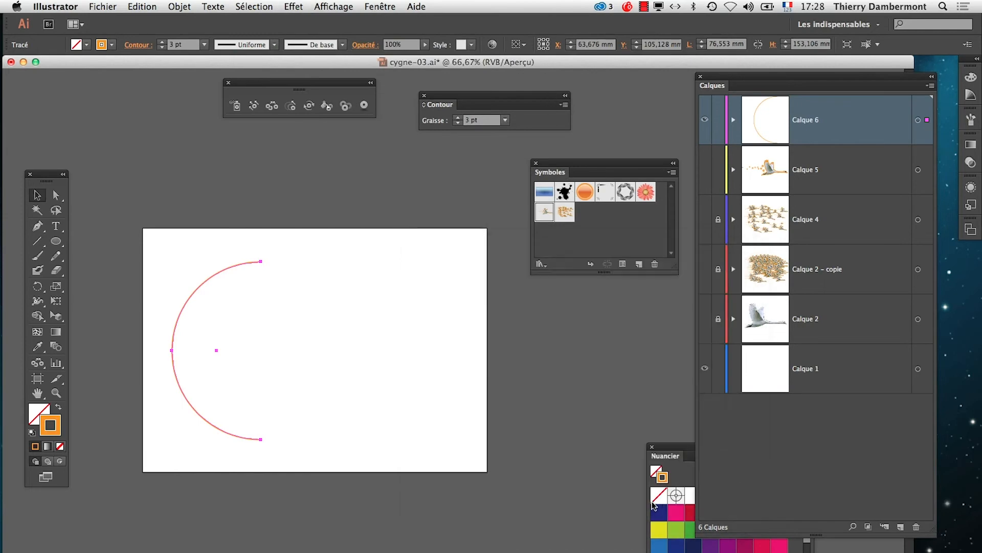
# Apply a 360° 3D Revolve effect to the half arc, turning around its left edge (bord gauche) with plastic shading.
pyautogui.click(293, 6)
pyautogui.moveTo(325, 87)
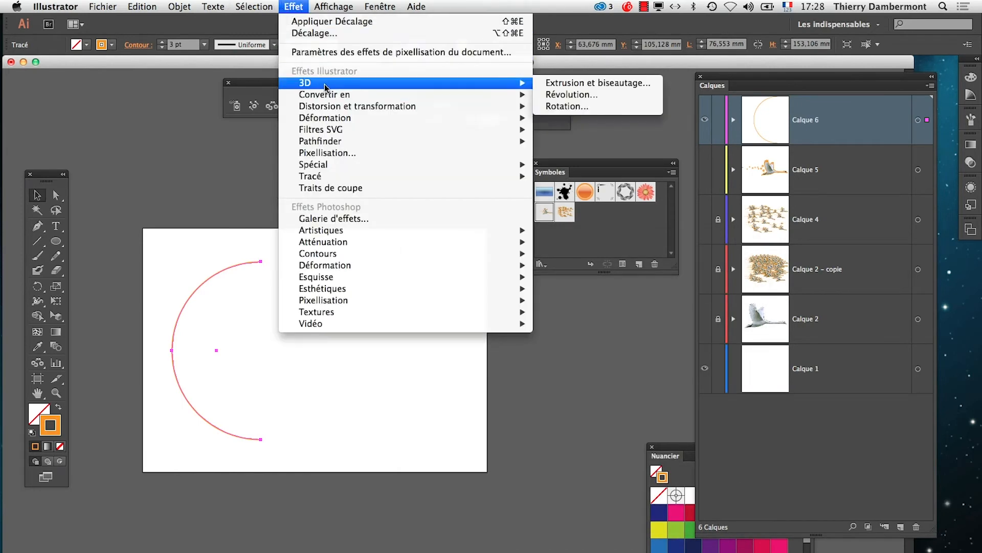
pyautogui.click(550, 95)
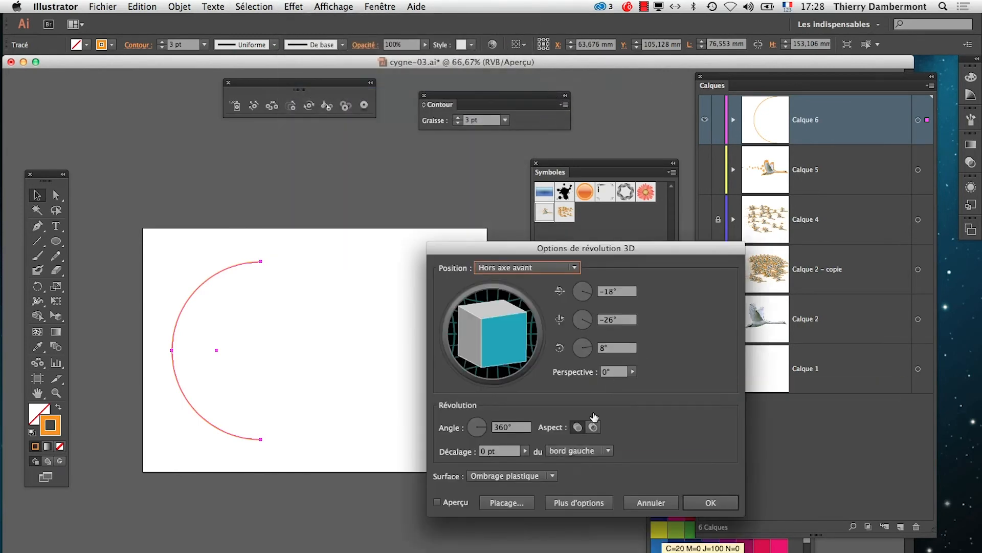
pyautogui.click(722, 499)
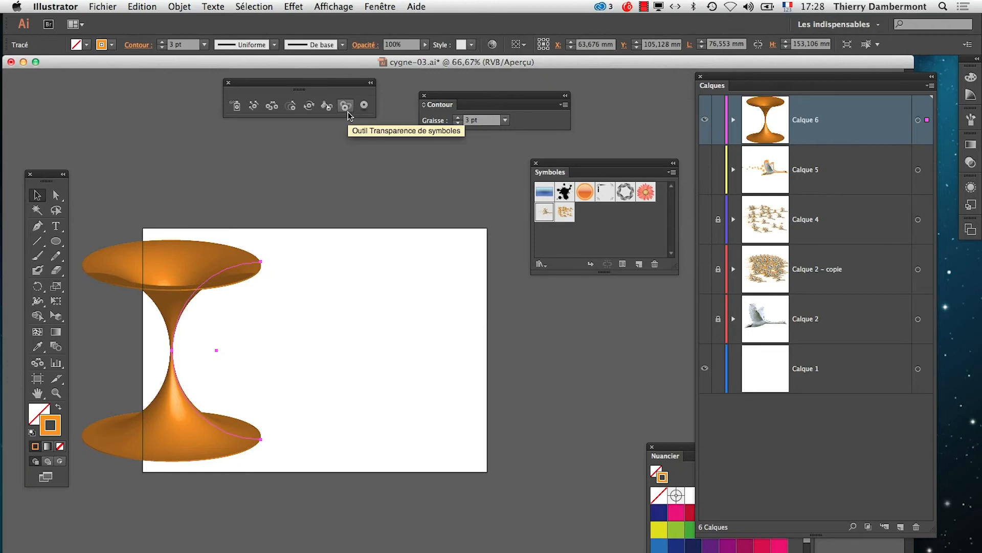
# Display the Appearance panel (Aspect) in a clear area and switch the half arc's 3D Revolve effect off and on again.
pyautogui.click(380, 6)
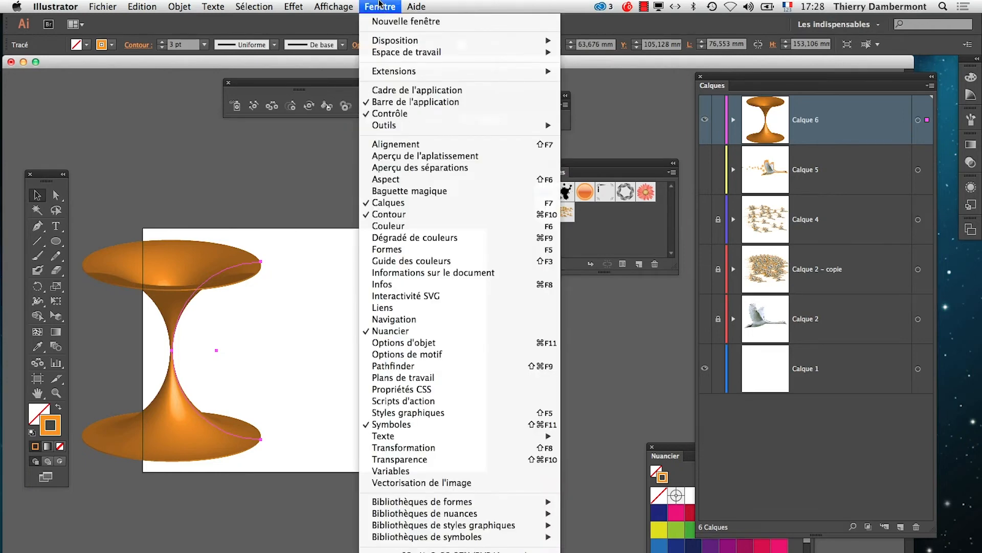
pyautogui.click(399, 180)
pyautogui.moveTo(815, 179); pyautogui.dragTo(426, 172)
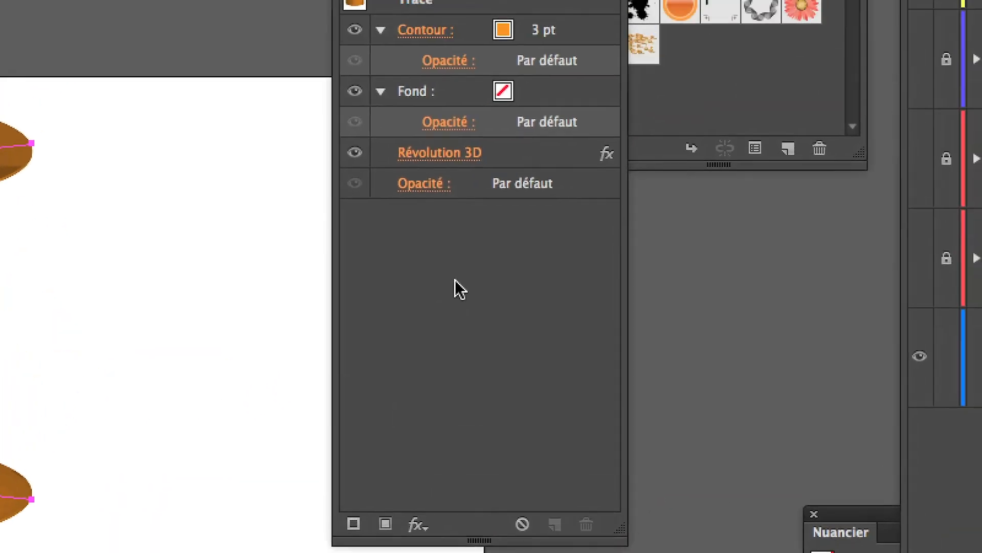
pyautogui.click(664, 25)
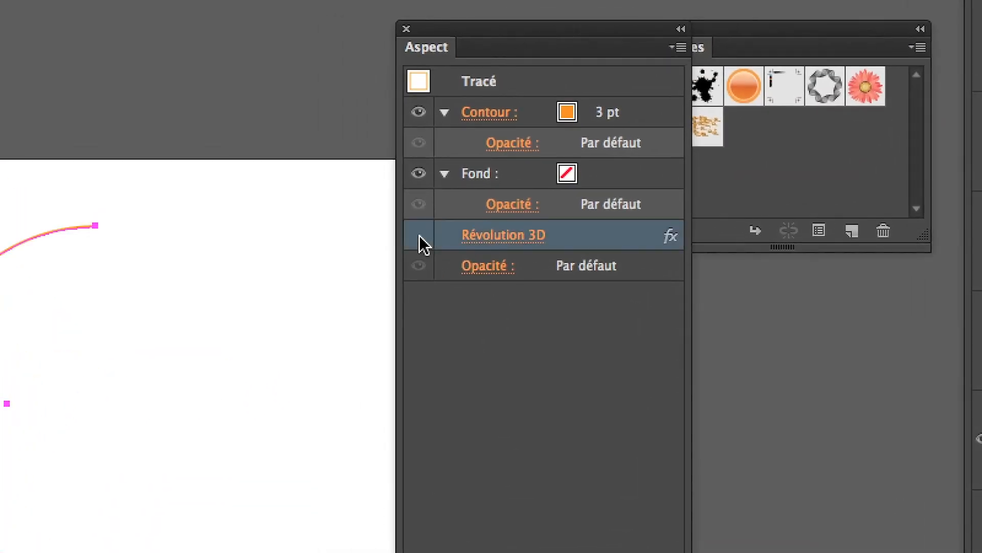
pyautogui.click(419, 235)
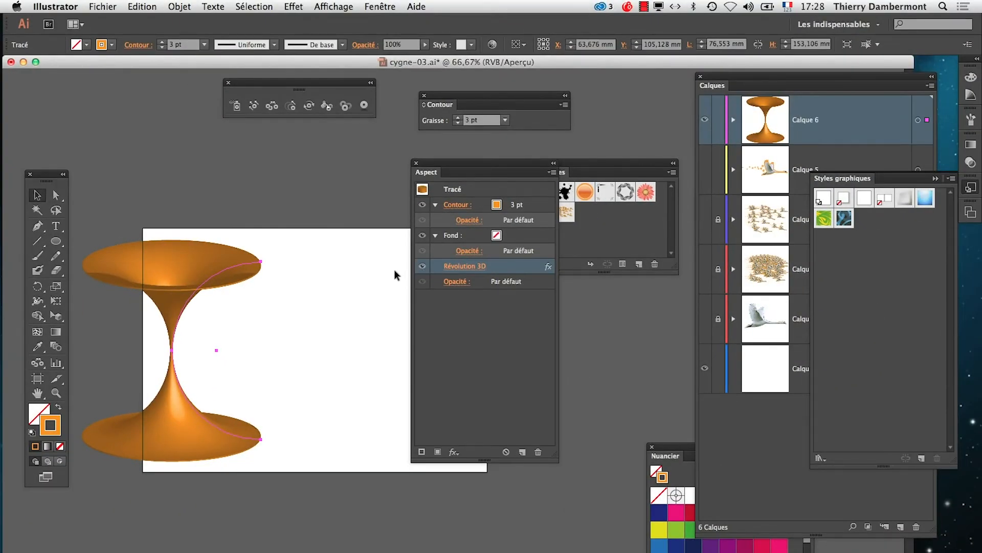
pyautogui.moveTo(577, 164); pyautogui.dragTo(277, 488)
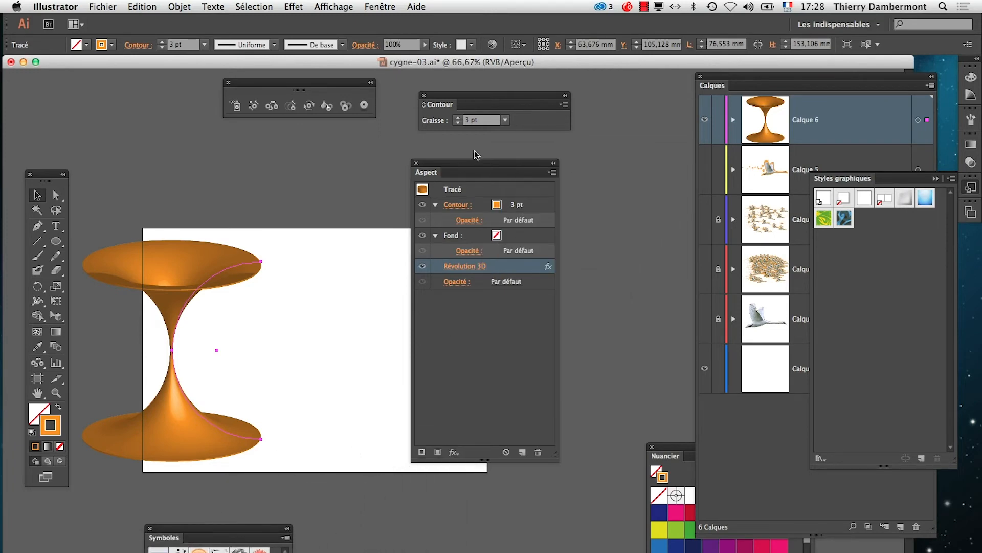
pyautogui.moveTo(469, 165); pyautogui.dragTo(523, 160)
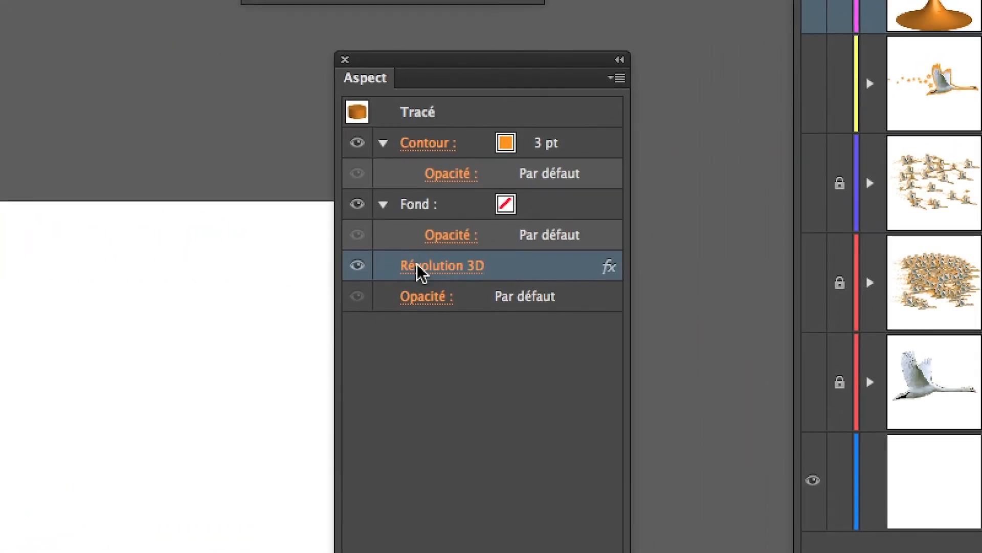
# Edit the half arc's 3D Revolve effect with preview enabled so it revolves from the right edge (bord droit), forming a sphere.
pyautogui.click(489, 233)
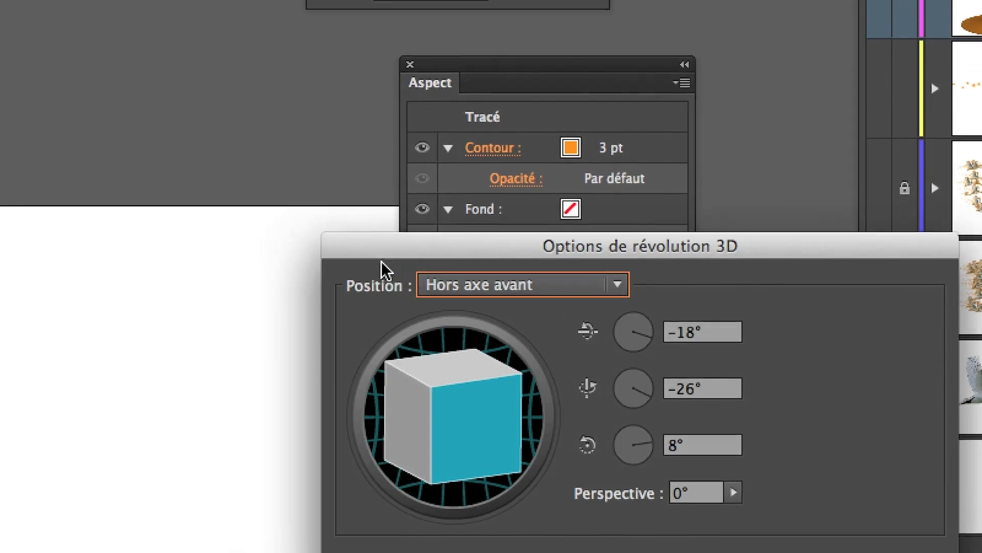
pyautogui.moveTo(311, 244); pyautogui.dragTo(25, 82)
pyautogui.moveTo(280, 199); pyautogui.dragTo(327, 195)
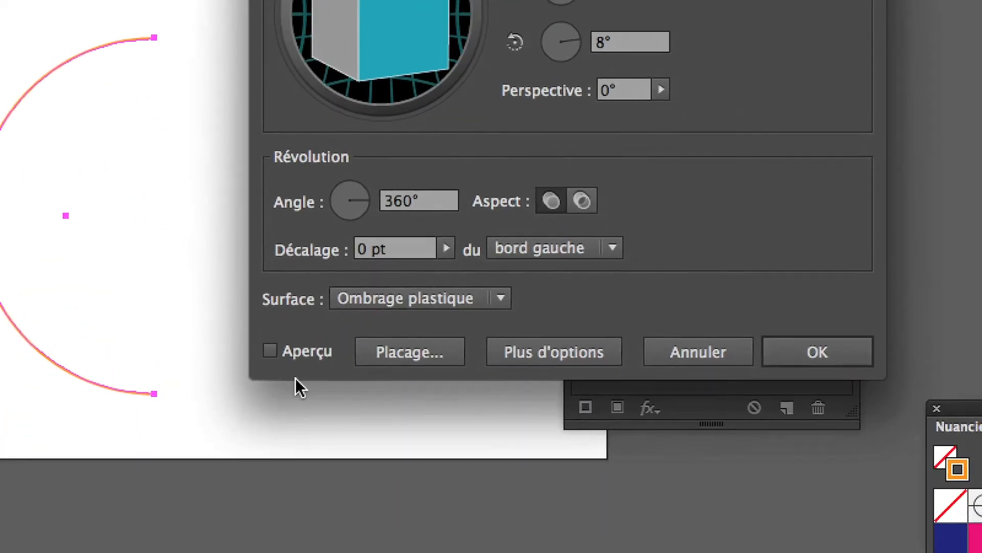
pyautogui.click(296, 368)
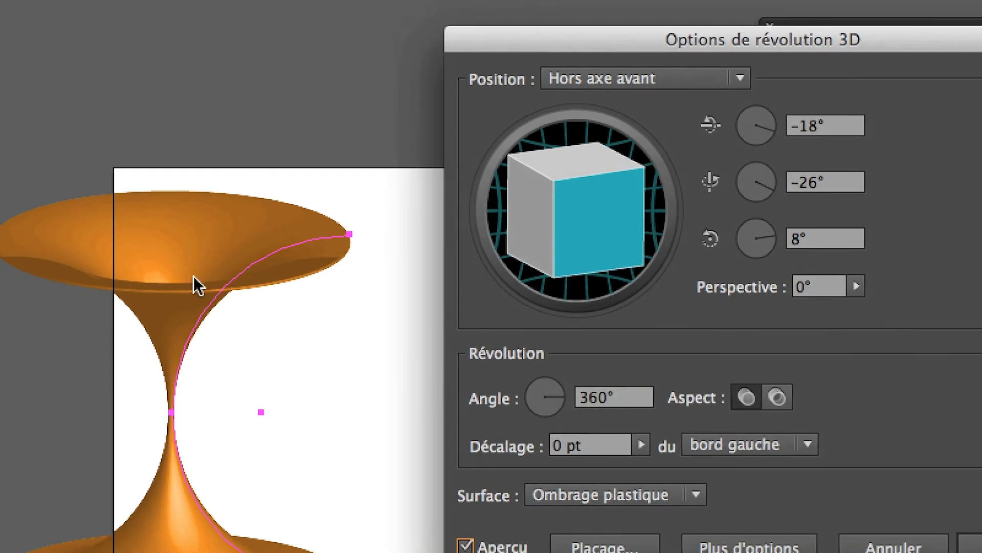
pyautogui.click(740, 449)
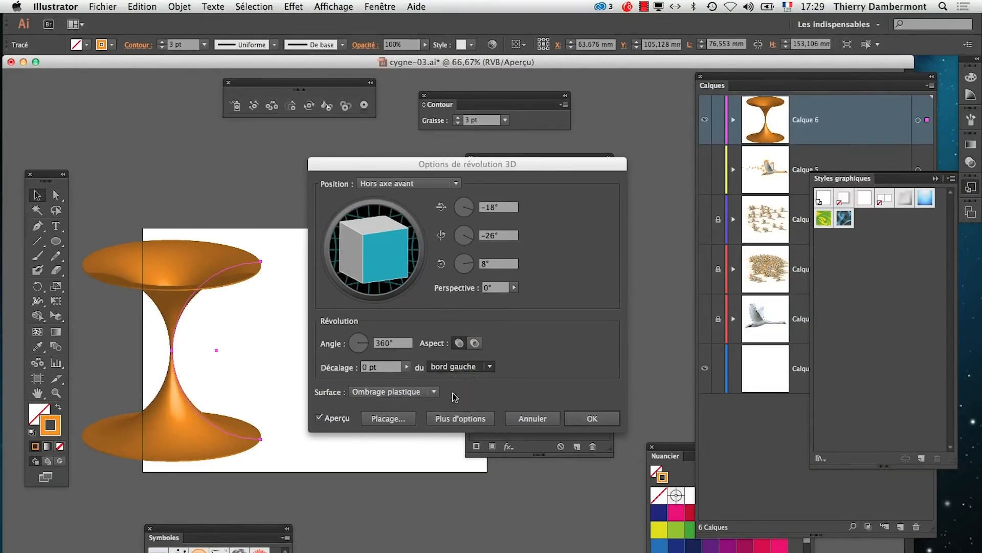
pyautogui.click(381, 354)
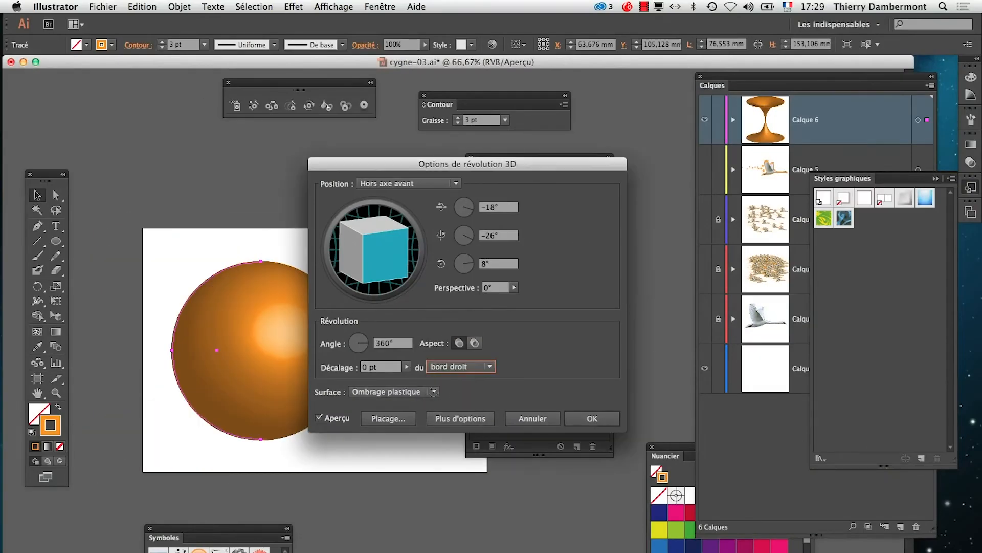
pyautogui.moveTo(379, 171); pyautogui.dragTo(514, 168)
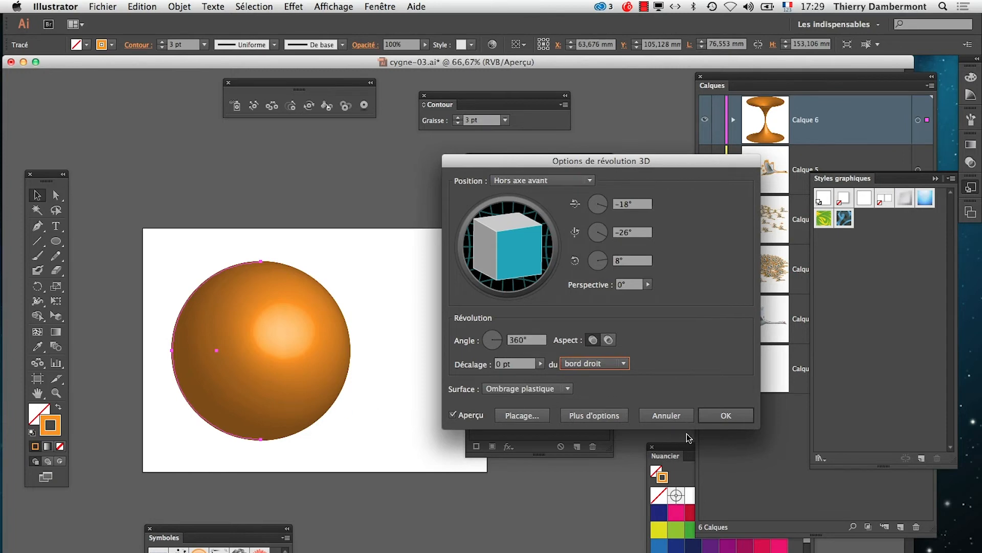
pyautogui.click(721, 417)
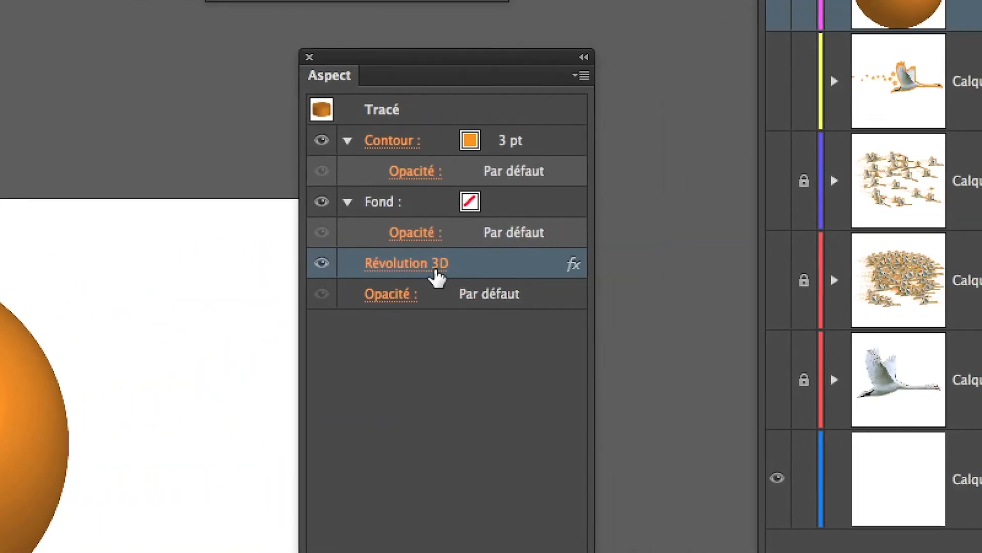
# Reopen the sphere's 3D Revolve options with preview enabled and open the surface mapping settings (Placage).
pyautogui.click(437, 270)
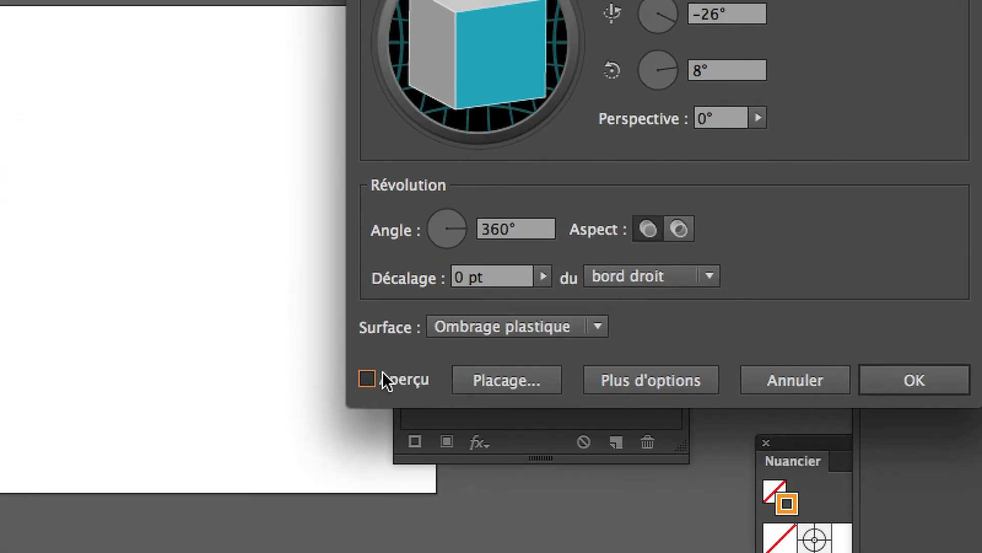
pyautogui.click(384, 379)
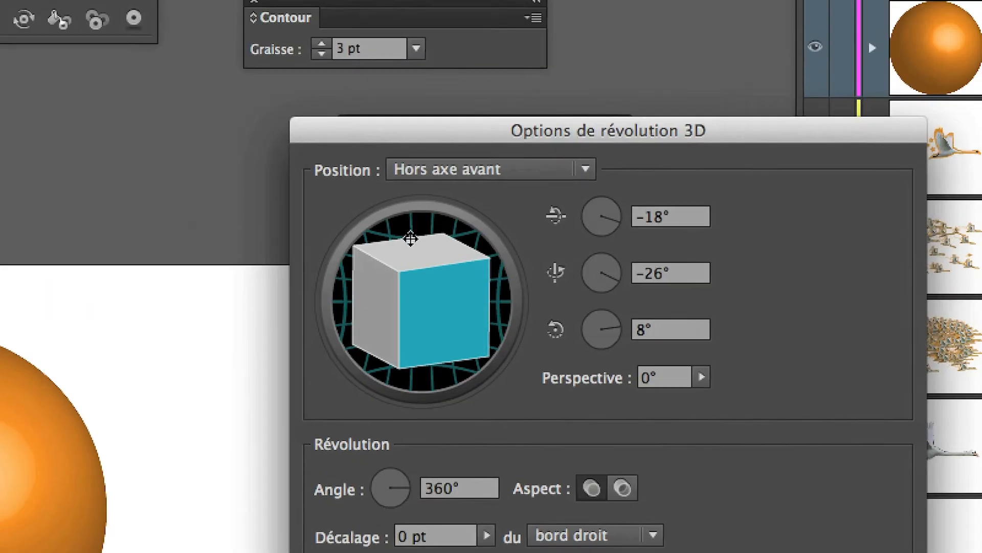
pyautogui.moveTo(480, 129); pyautogui.dragTo(332, 117)
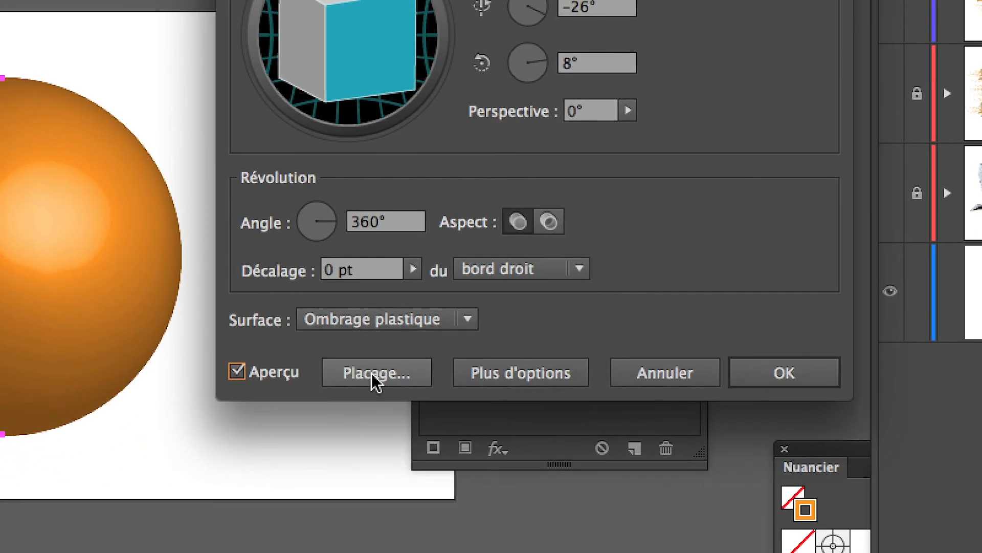
pyautogui.click(359, 372)
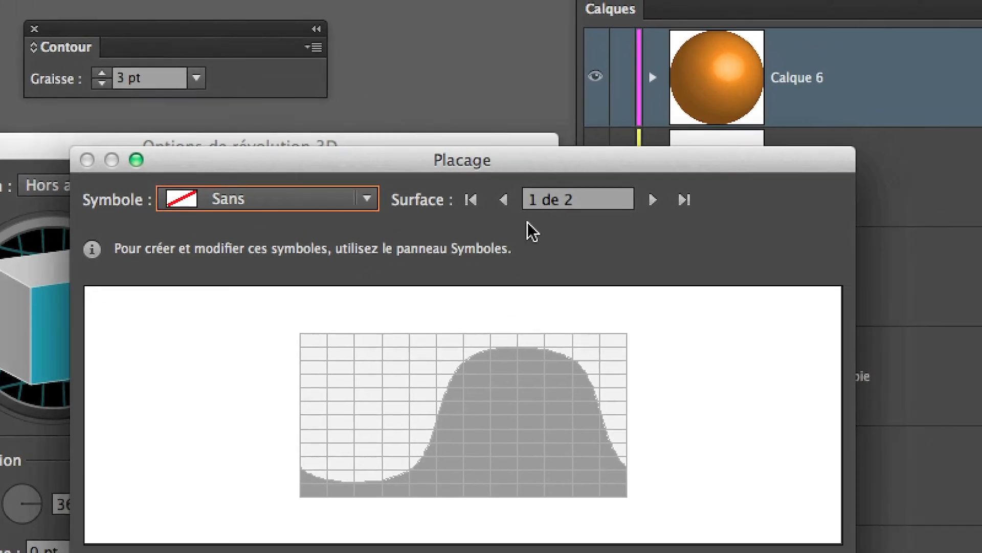
# Compare the sphere's mappable surfaces 1 and 2 on the artboard, ending on surface 1.
pyautogui.click(652, 199)
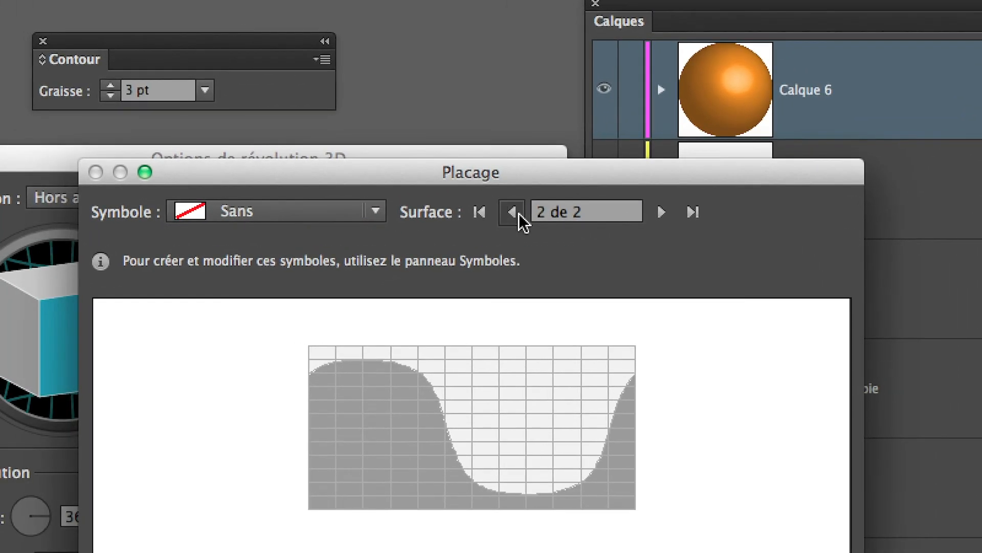
pyautogui.click(512, 212)
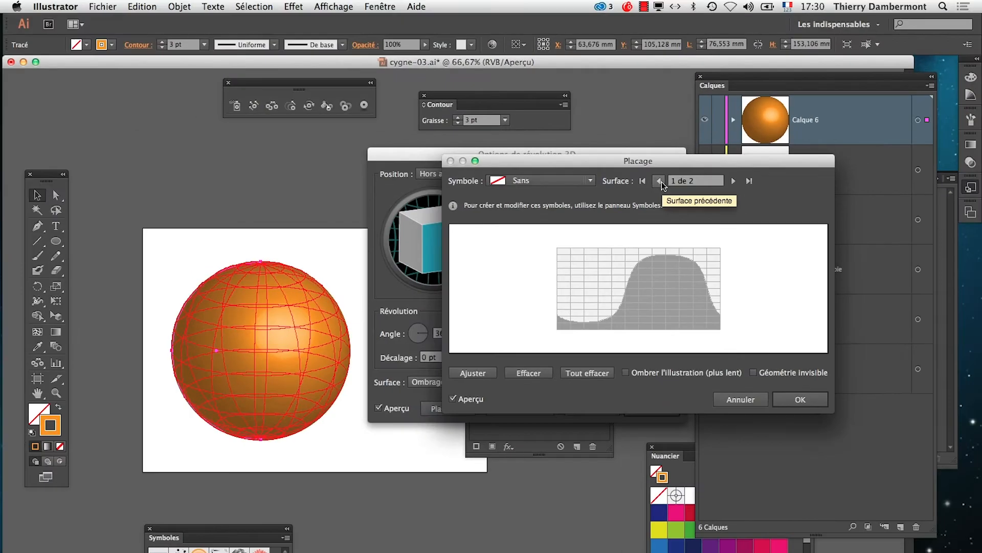
pyautogui.click(734, 181)
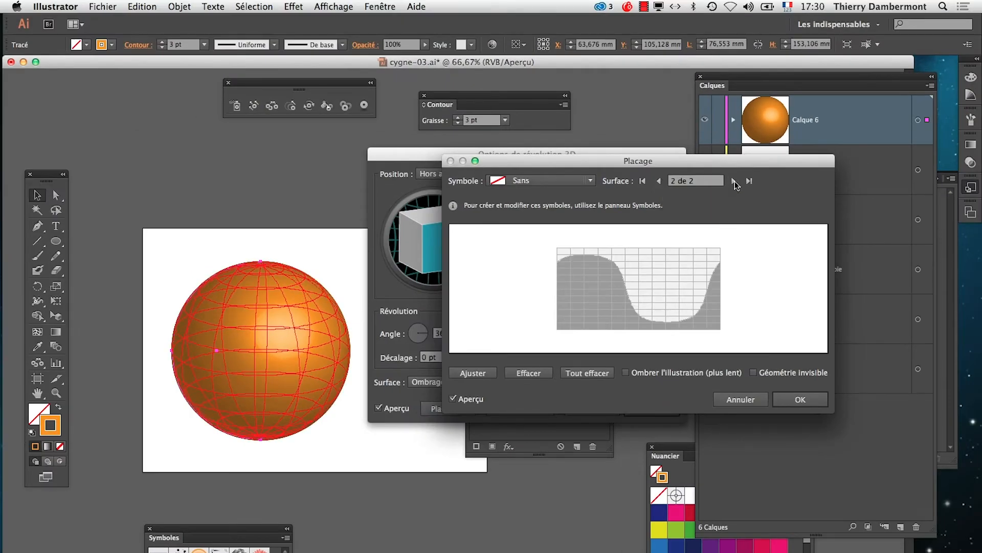
pyautogui.click(660, 181)
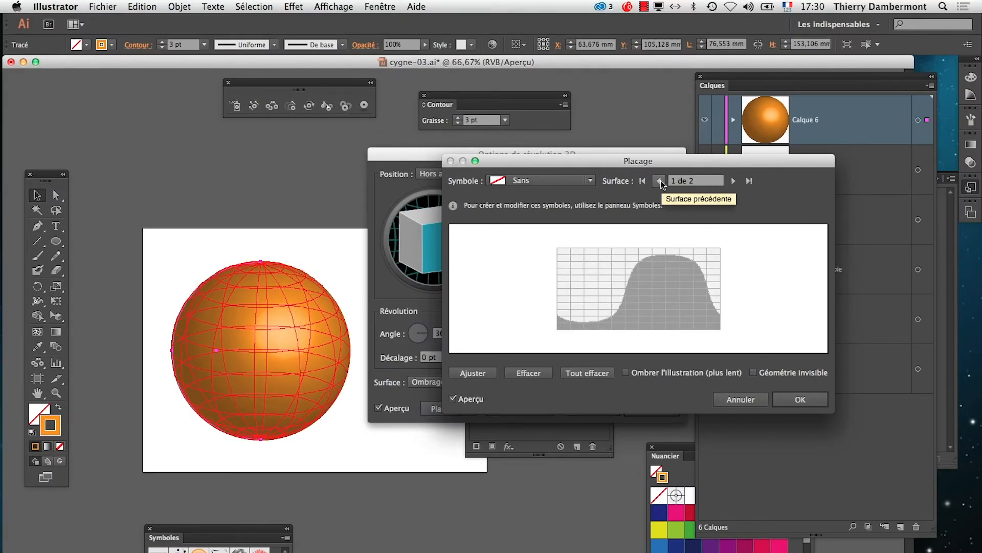
pyautogui.click(734, 181)
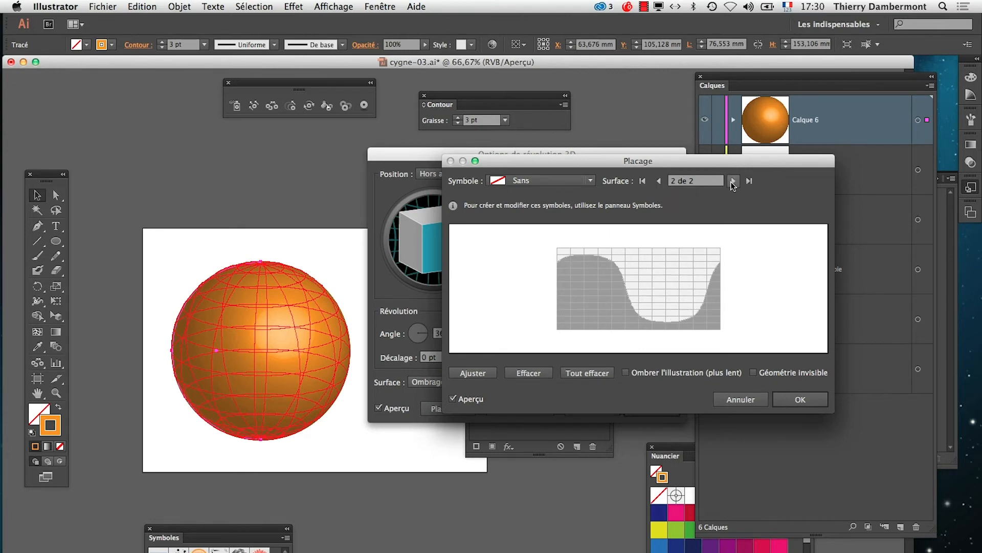
pyautogui.click(659, 181)
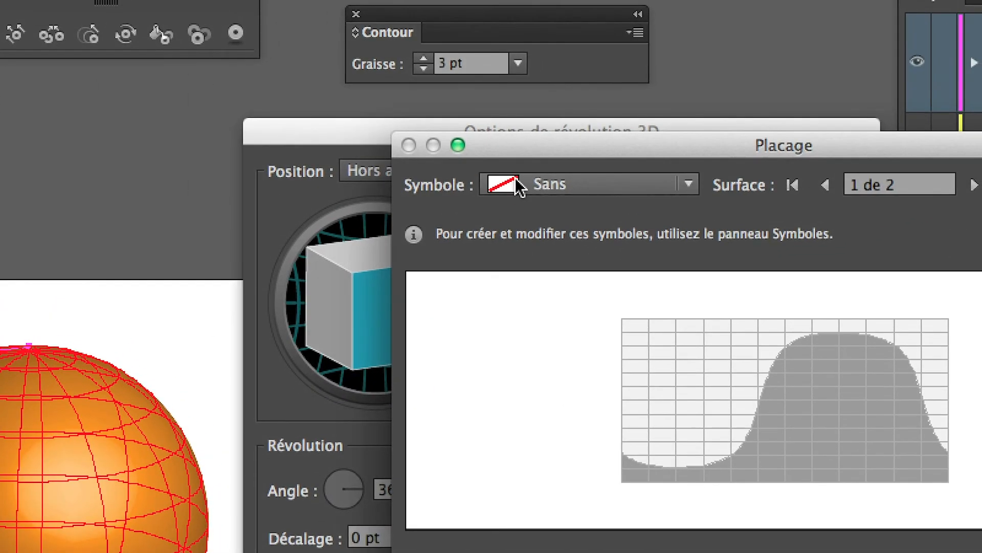
# Map the Gerbera symbol onto surface 1 of the sphere, enlarging it and positioning it within the light visible area.
pyautogui.click(515, 177)
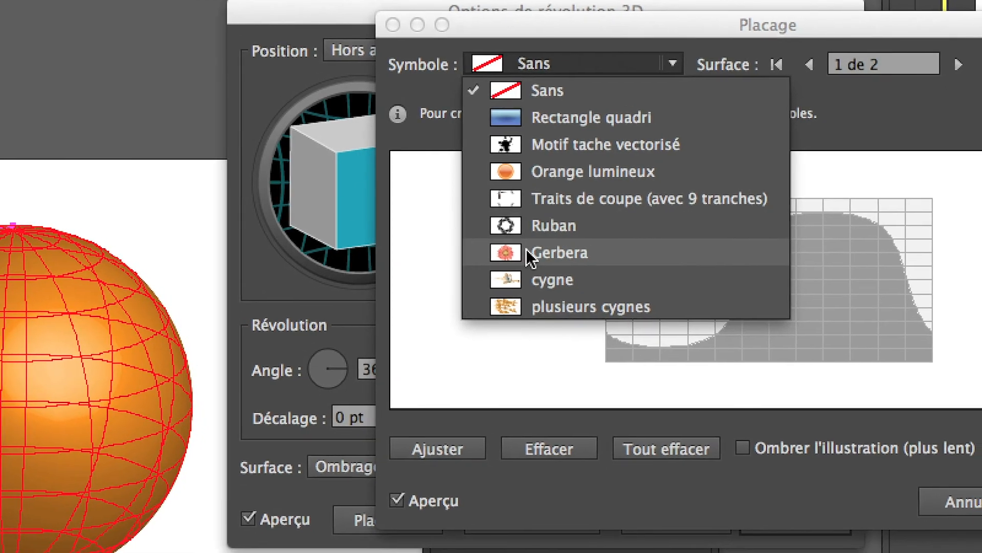
pyautogui.click(535, 271)
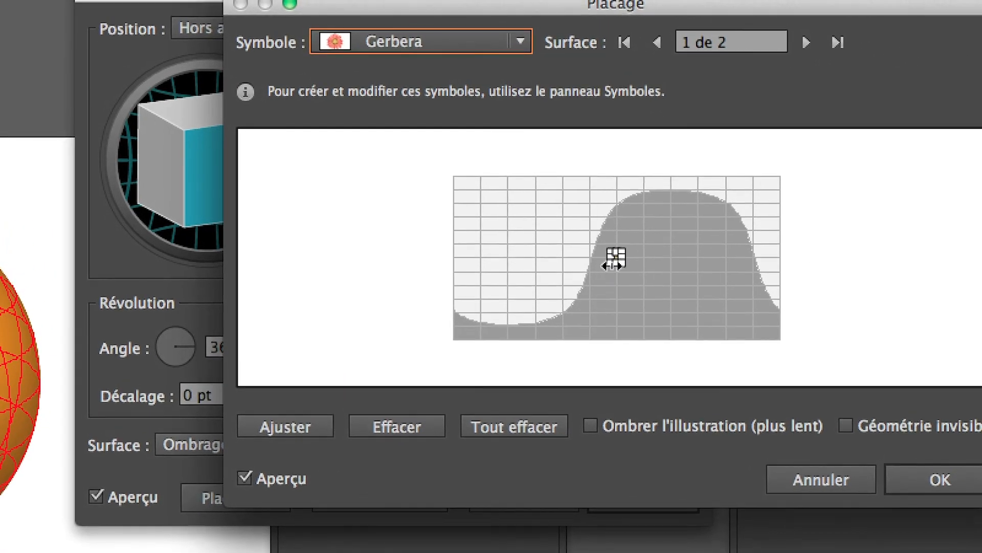
pyautogui.moveTo(612, 262); pyautogui.dragTo(534, 305)
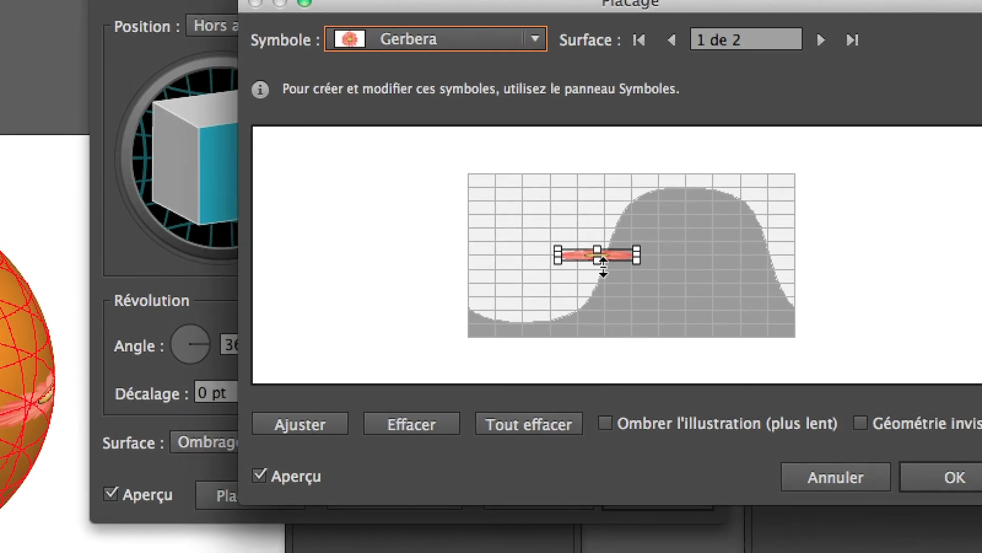
pyautogui.moveTo(604, 261)
pyautogui.mouseDown()
pyautogui.moveTo(601, 314)
pyautogui.moveTo(579, 293)
pyautogui.moveTo(588, 257)
pyautogui.mouseUp()
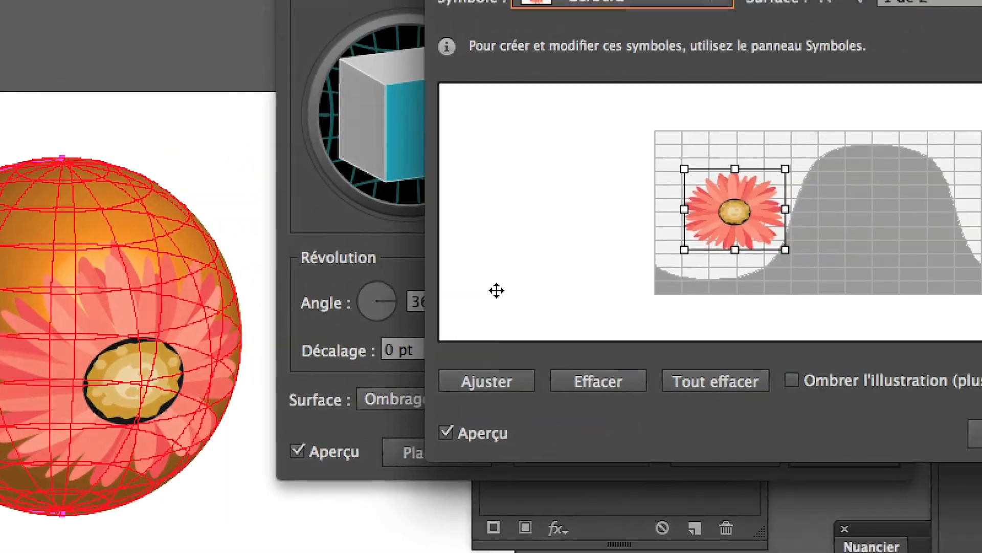
pyautogui.moveTo(709, 227); pyautogui.dragTo(687, 212)
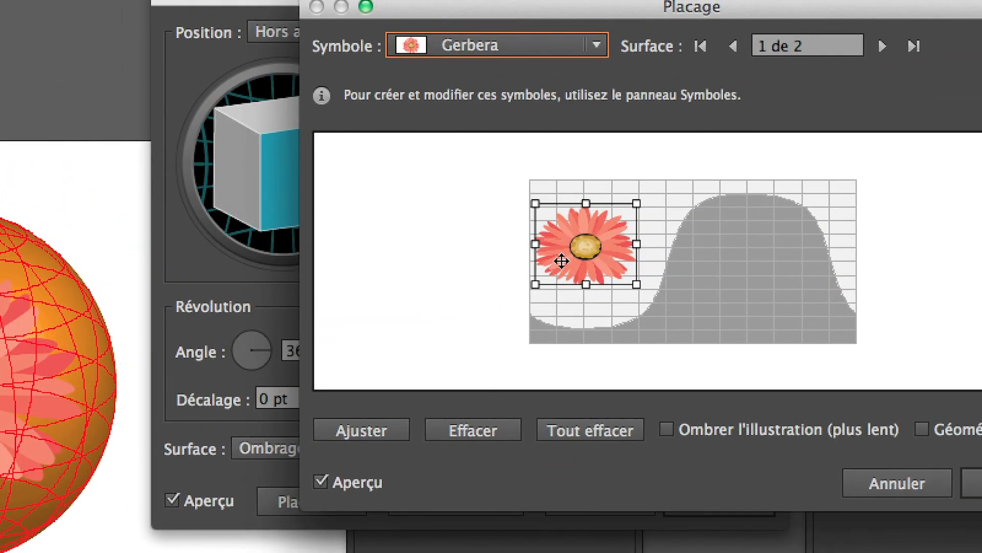
# Move the mapped Gerbera into the dark hidden area of surface 1, then return it to the light area and adjust its proportions.
pyautogui.moveTo(562, 261); pyautogui.dragTo(736, 294)
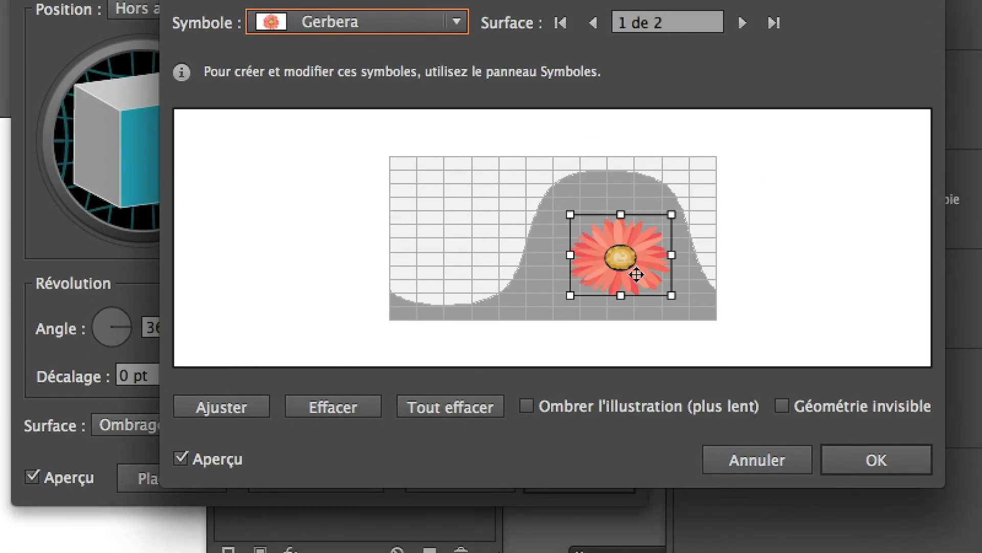
pyautogui.moveTo(636, 275); pyautogui.dragTo(557, 257)
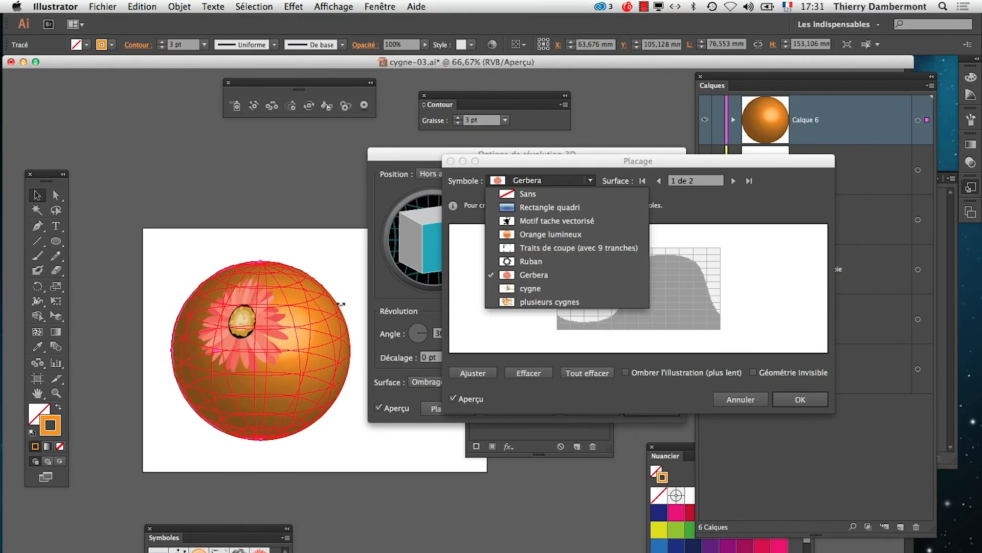
pyautogui.click(775, 422)
pyautogui.moveTo(573, 282); pyautogui.dragTo(594, 292)
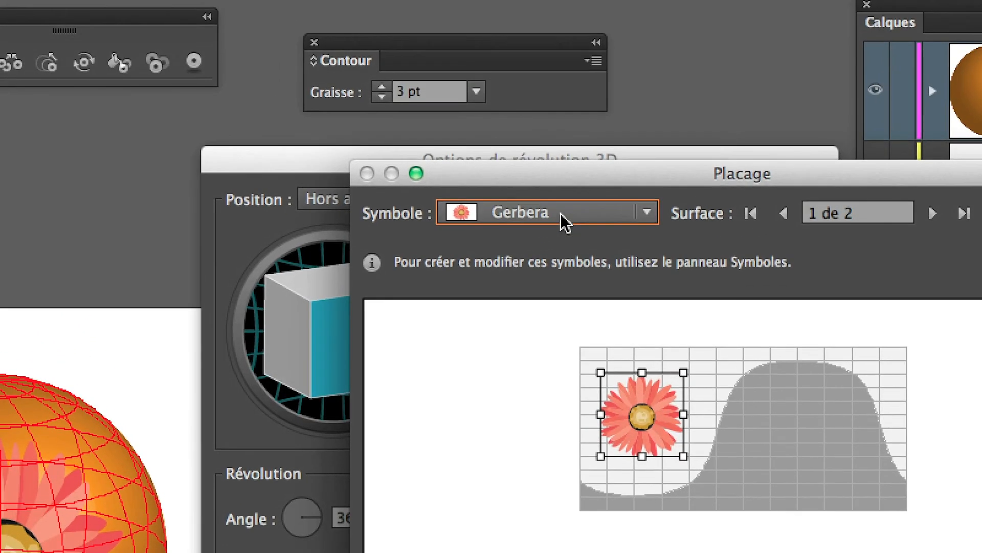
# Map the plusieurs cygnes symbol onto surface 1, shrink it to fit the light area, and make the sphere's geometry invisible (Géométrie invisible).
pyautogui.click(560, 213)
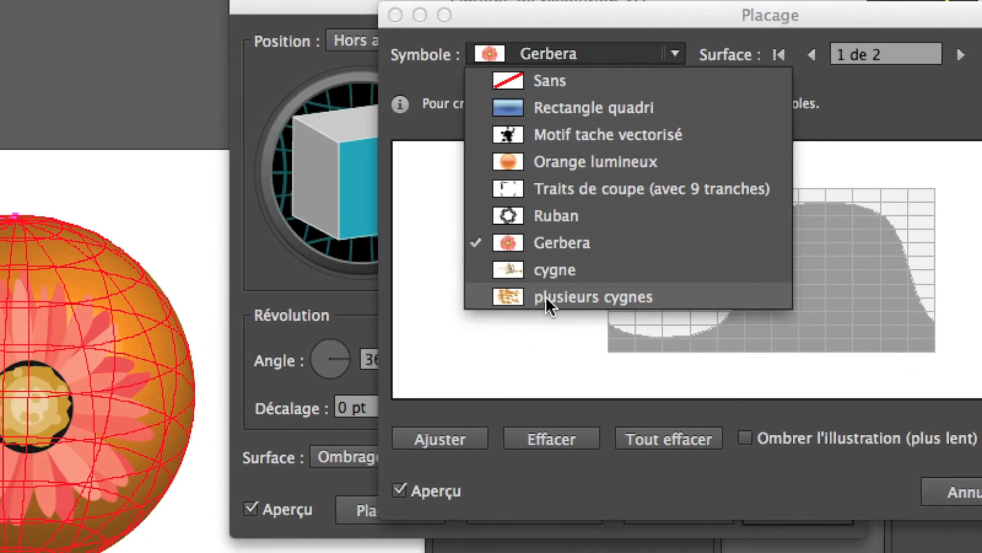
pyautogui.click(560, 301)
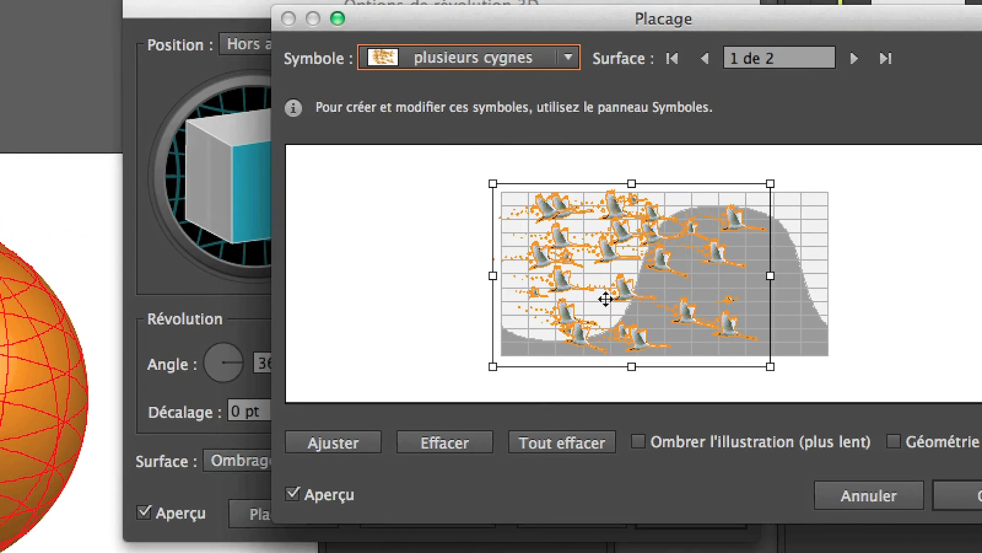
pyautogui.moveTo(606, 299); pyautogui.dragTo(582, 298)
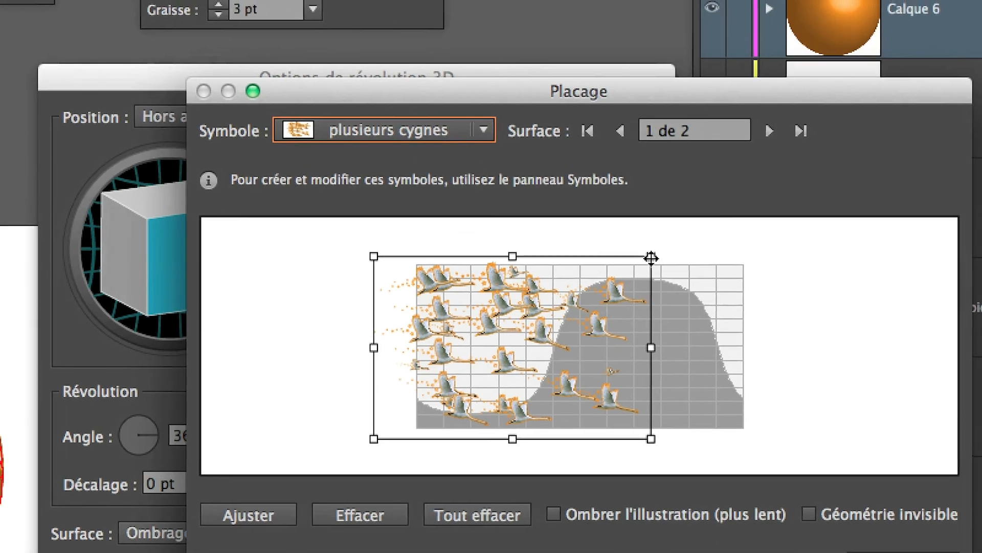
pyautogui.moveTo(654, 256); pyautogui.dragTo(518, 348)
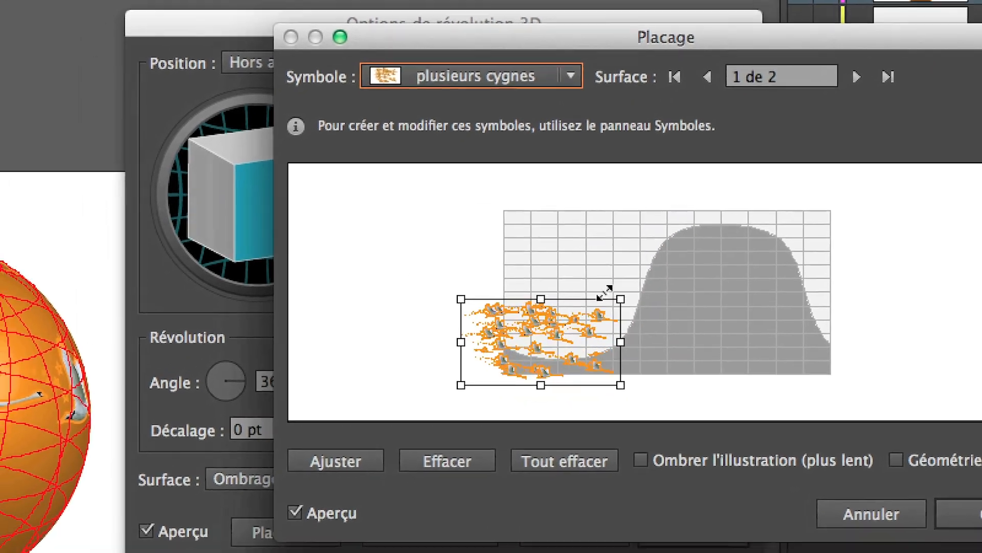
pyautogui.moveTo(606, 291)
pyautogui.mouseDown()
pyautogui.moveTo(582, 313)
pyautogui.moveTo(596, 282)
pyautogui.mouseUp()
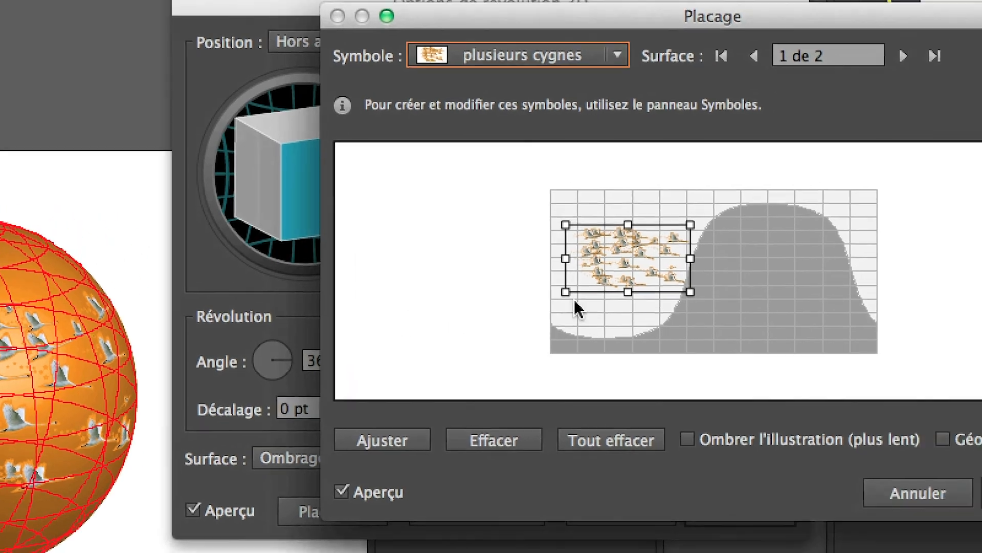
pyautogui.moveTo(640, 267); pyautogui.dragTo(630, 266)
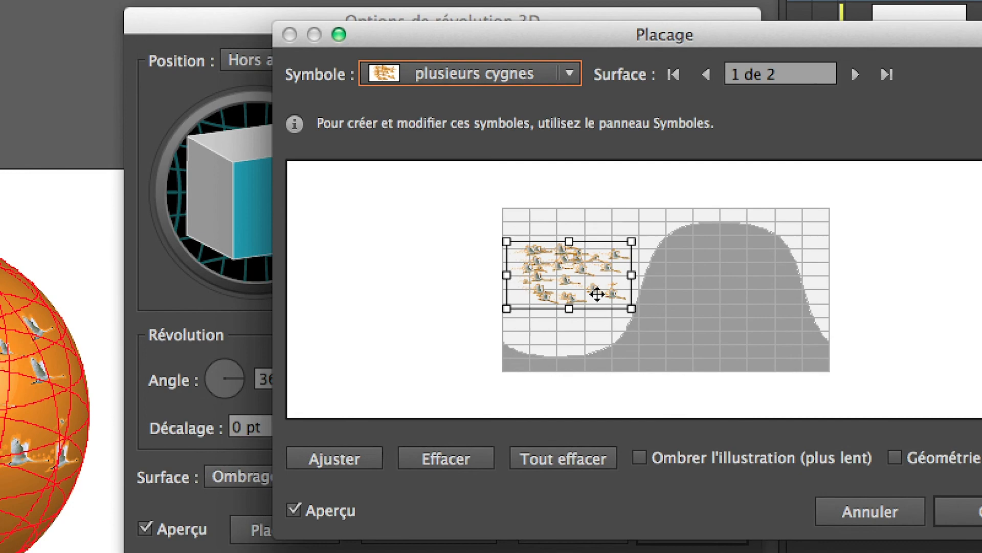
pyautogui.moveTo(867, 262); pyautogui.dragTo(851, 266)
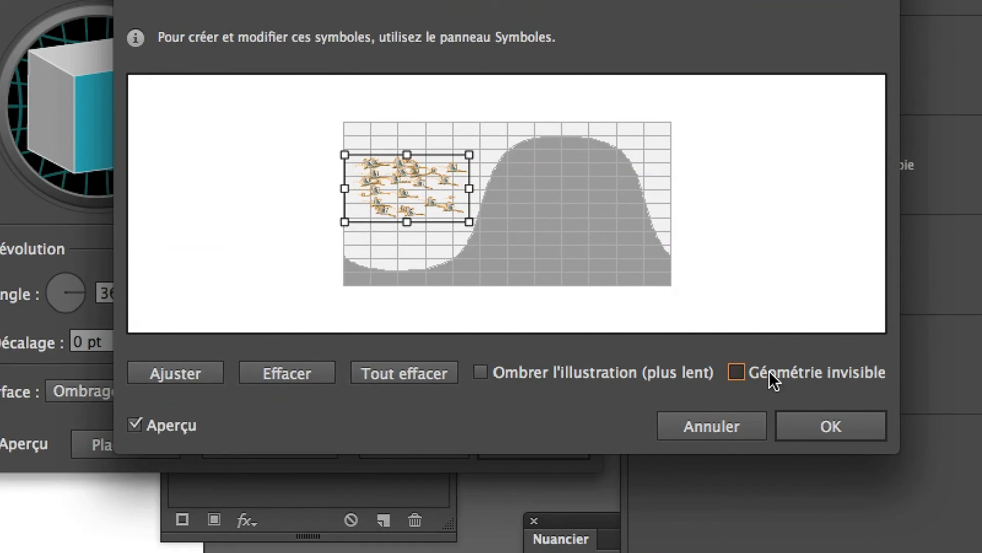
pyautogui.click(772, 379)
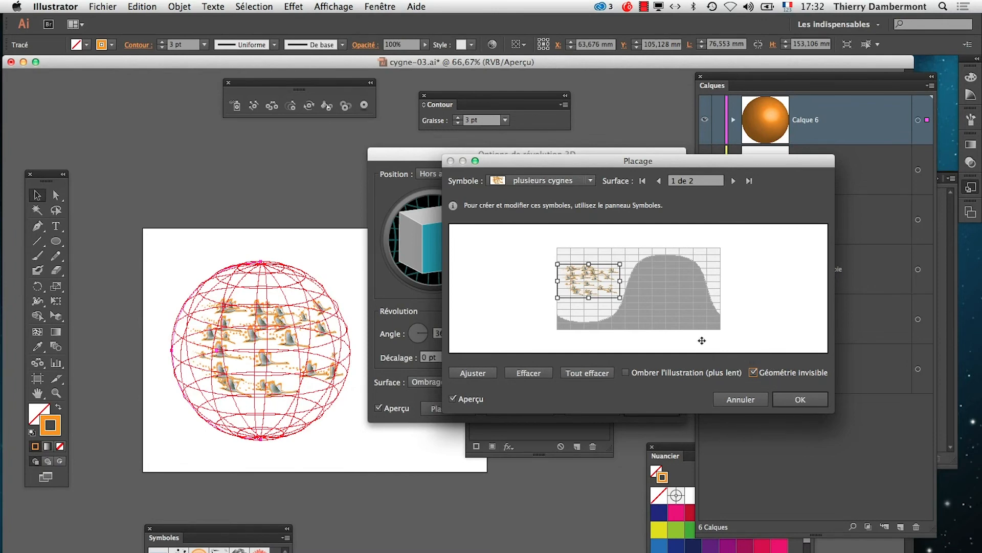
# Map the plusieurs cygnes symbol onto surface 2, scaled down to its light area, and apply the mapping and the 3D Revolve options.
pyautogui.click(734, 182)
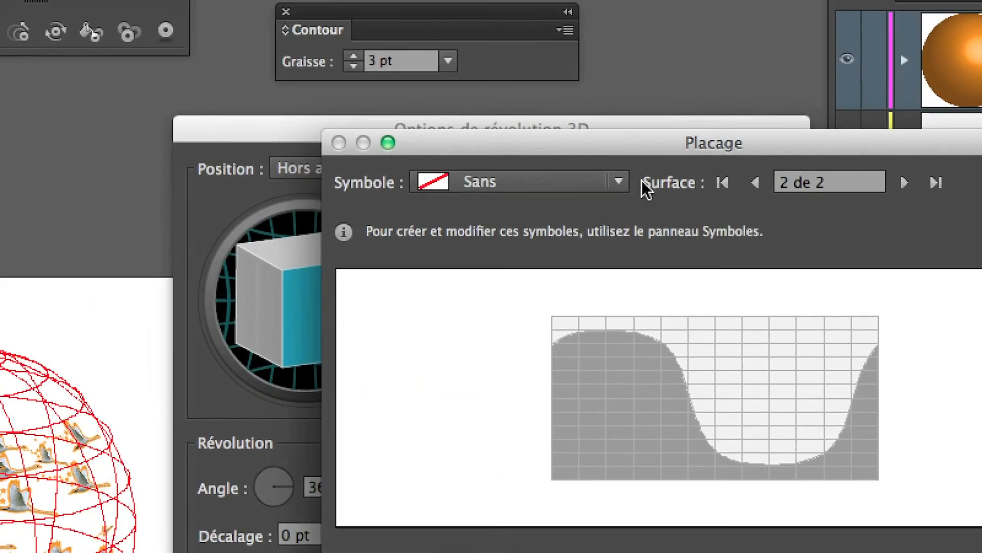
pyautogui.click(452, 175)
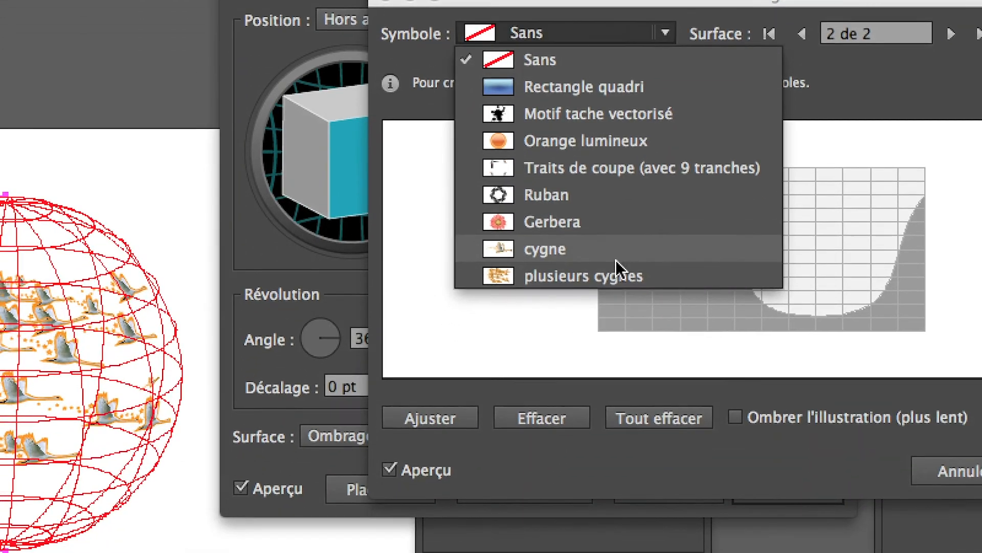
pyautogui.click(616, 264)
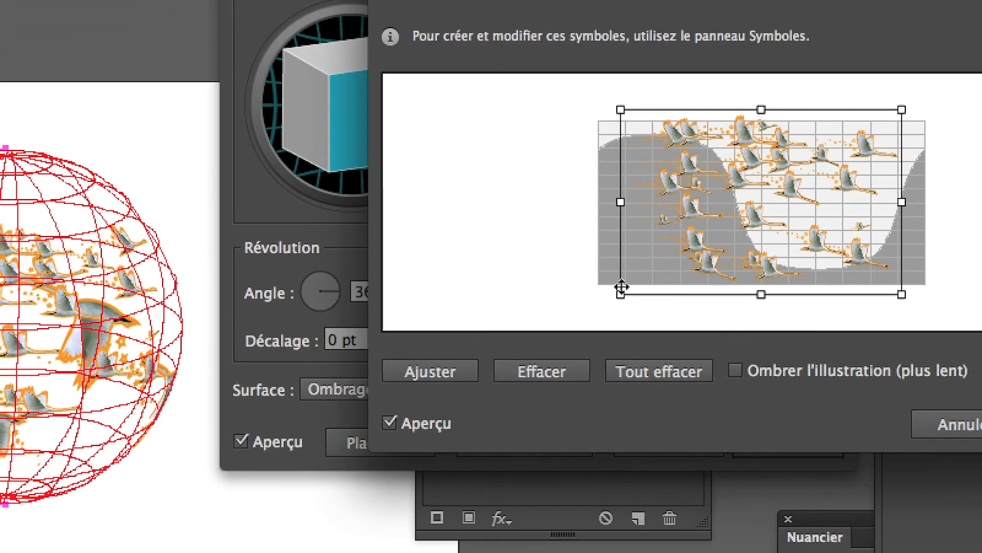
pyautogui.moveTo(622, 286); pyautogui.dragTo(735, 244)
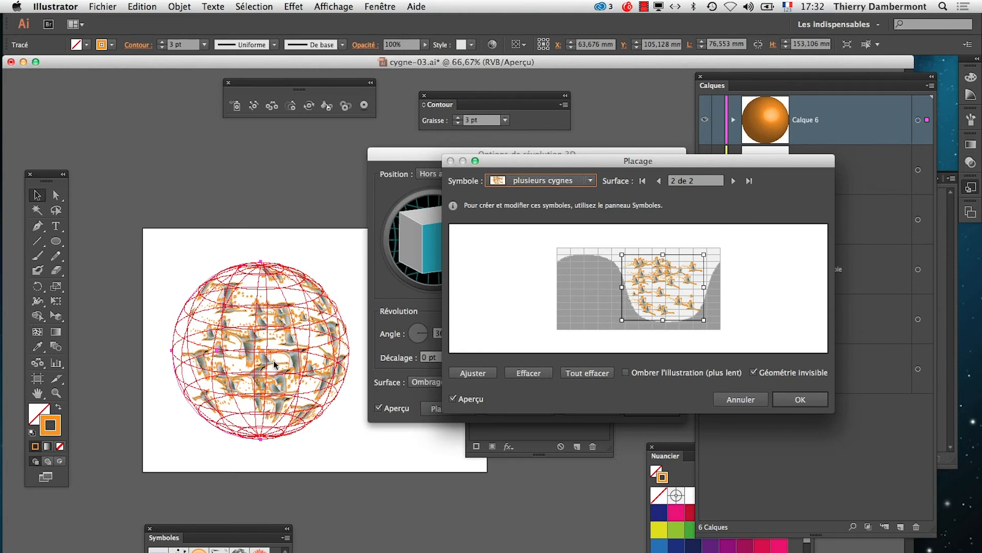
pyautogui.moveTo(669, 286); pyautogui.dragTo(675, 280)
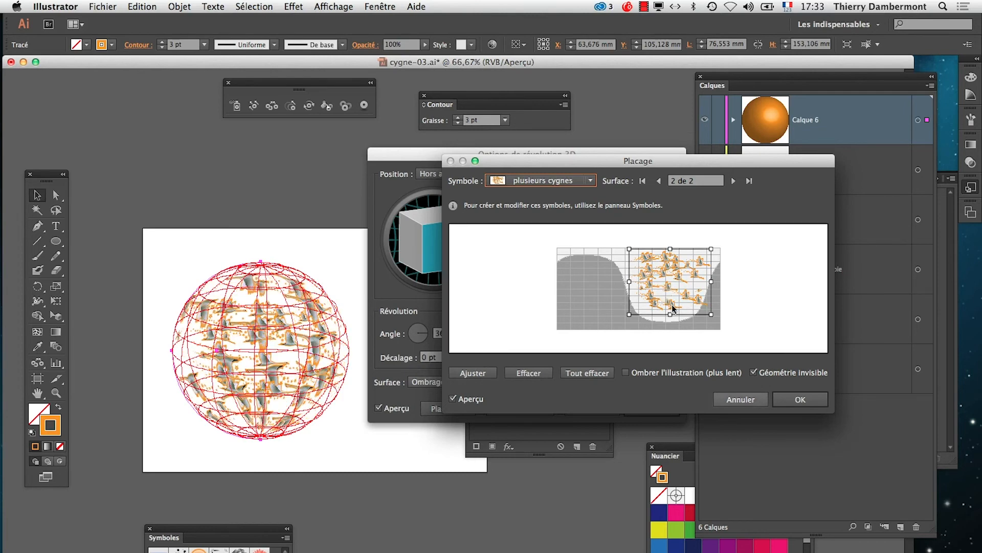
pyautogui.click(800, 399)
pyautogui.click(660, 411)
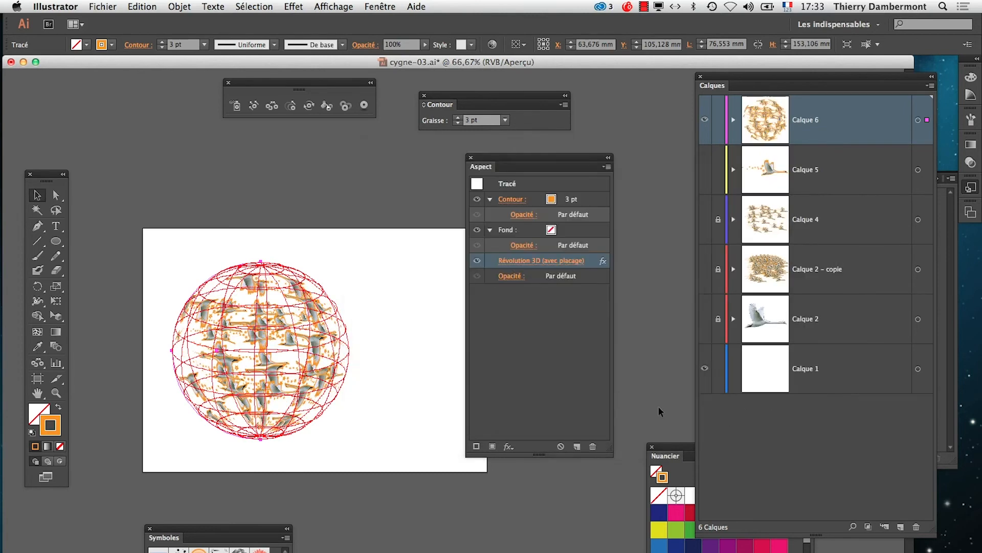
# Deselect the sphere and examine the mapped swans up close, moving the Appearance panel (Aspect) off the artwork.
pyautogui.click(136, 218)
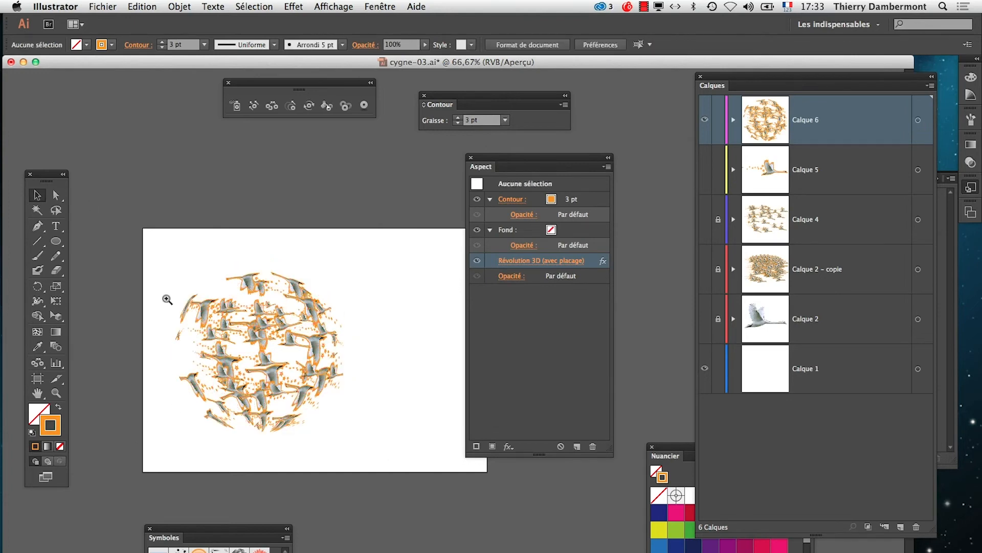
pyautogui.keyDown('super'); pyautogui.click(250, 402); pyautogui.keyUp('super')
pyautogui.keyDown('super'); pyautogui.click(412, 305); pyautogui.keyUp('super')
pyautogui.moveTo(412, 305); pyautogui.dragTo(343, 310)
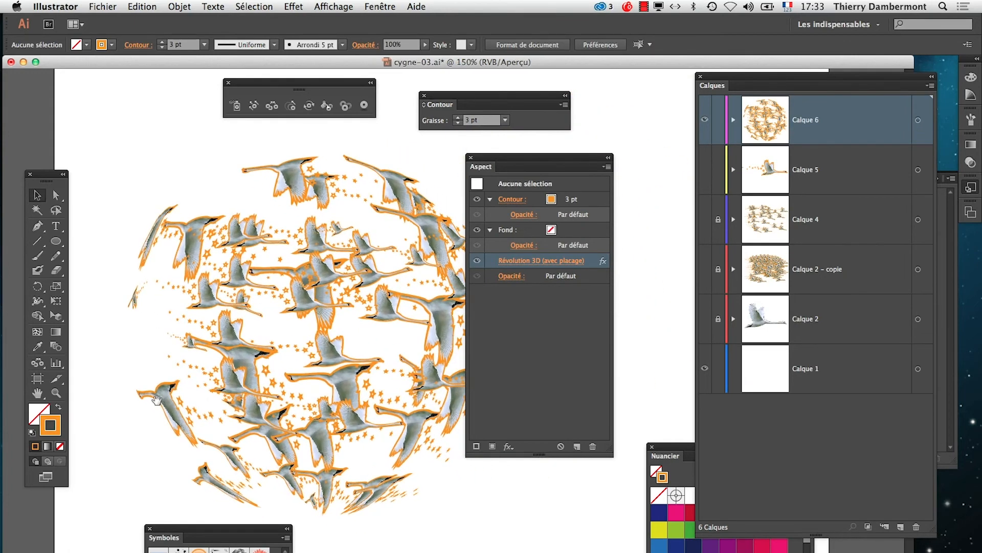
pyautogui.moveTo(502, 158); pyautogui.dragTo(597, 163)
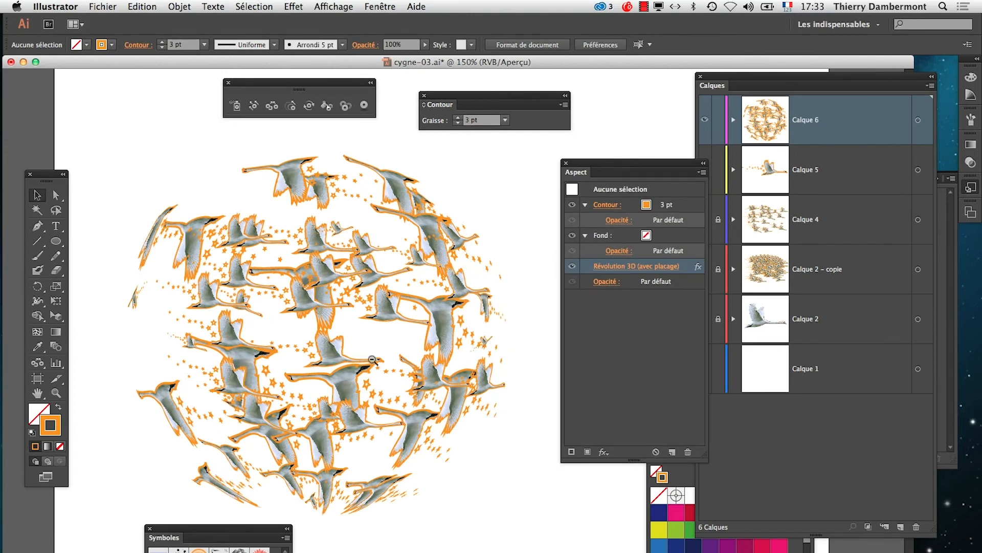
pyautogui.keyDown('alt'); pyautogui.keyDown('super'); pyautogui.click(357, 360); pyautogui.keyUp('super'); pyautogui.keyUp('alt')
pyautogui.moveTo(405, 328); pyautogui.dragTo(315, 324)
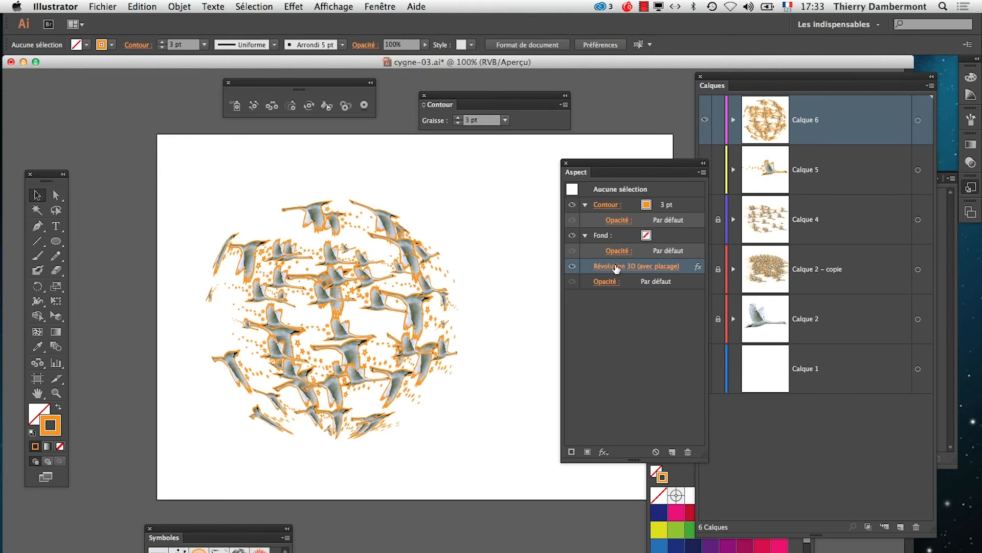
# Select the half arc and reopen its 3D Revolve effect options, placing the dialog clear of the swans.
pyautogui.moveTo(164, 197); pyautogui.dragTo(307, 322)
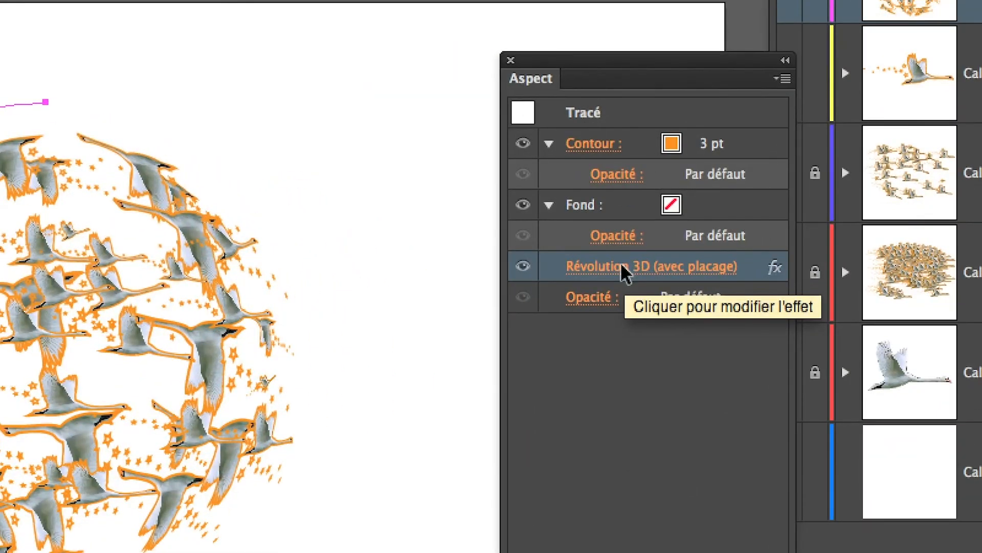
pyautogui.click(623, 267)
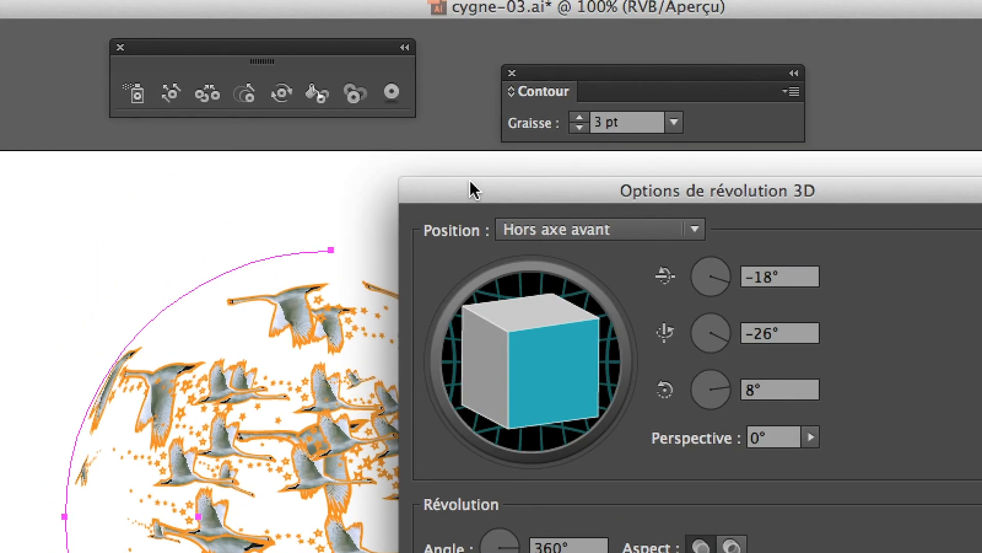
pyautogui.moveTo(458, 64); pyautogui.dragTo(615, 149)
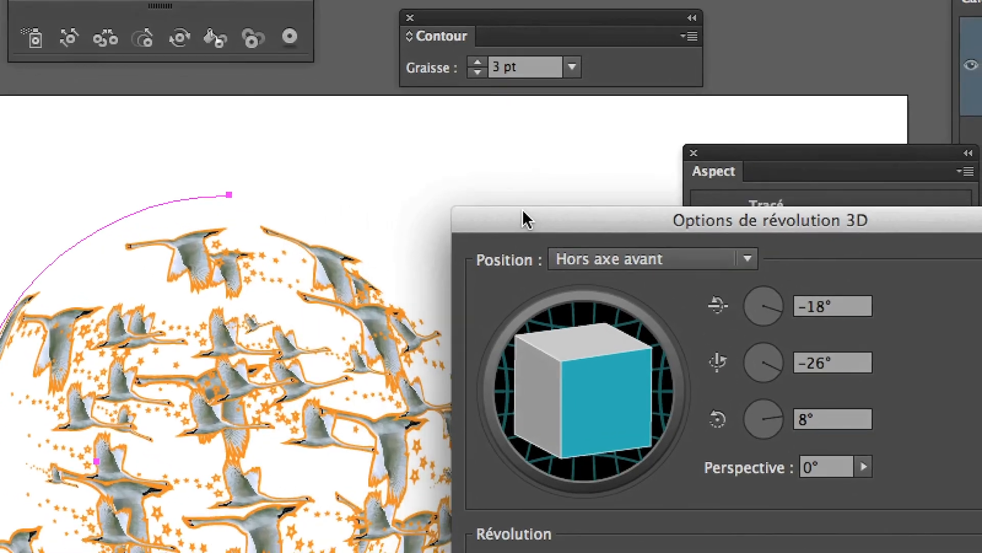
# Set a custom rotation of -162°, 30°, 167° for the revolved sphere, keep the dialog clear of the swans, and apply it.
pyautogui.moveTo(626, 326); pyautogui.dragTo(629, 329)
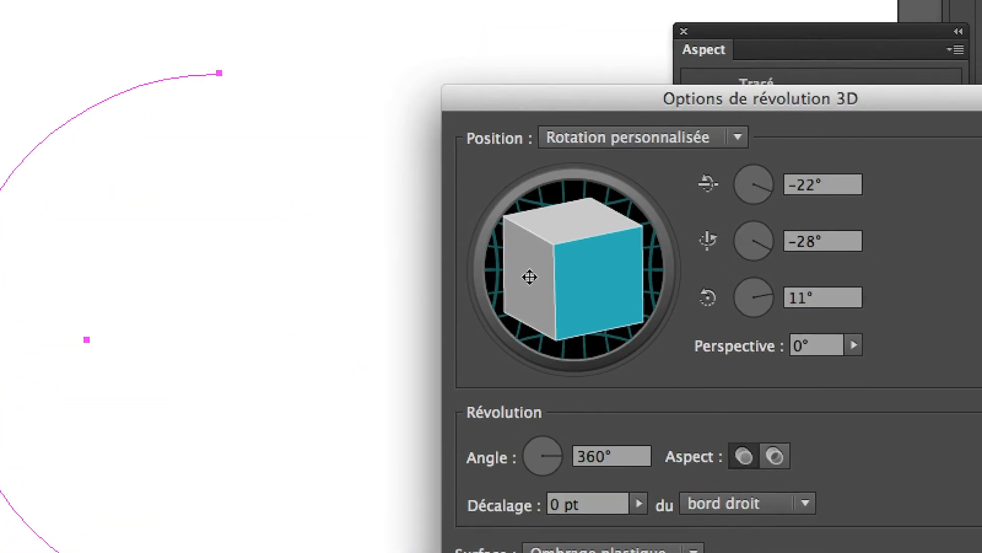
pyautogui.moveTo(529, 276)
pyautogui.mouseDown()
pyautogui.moveTo(550, 293)
pyautogui.moveTo(536, 282)
pyautogui.mouseUp()
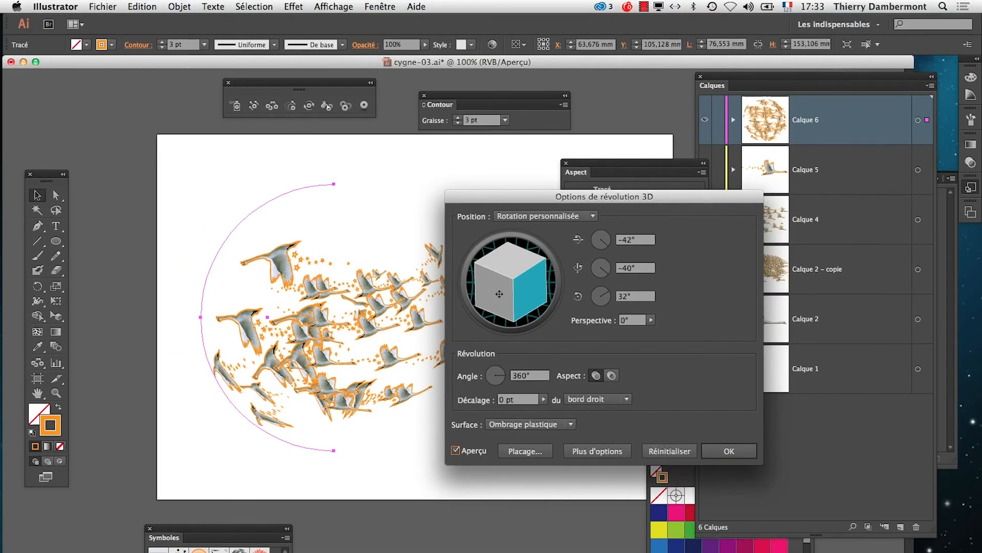
pyautogui.moveTo(474, 198); pyautogui.dragTo(578, 172)
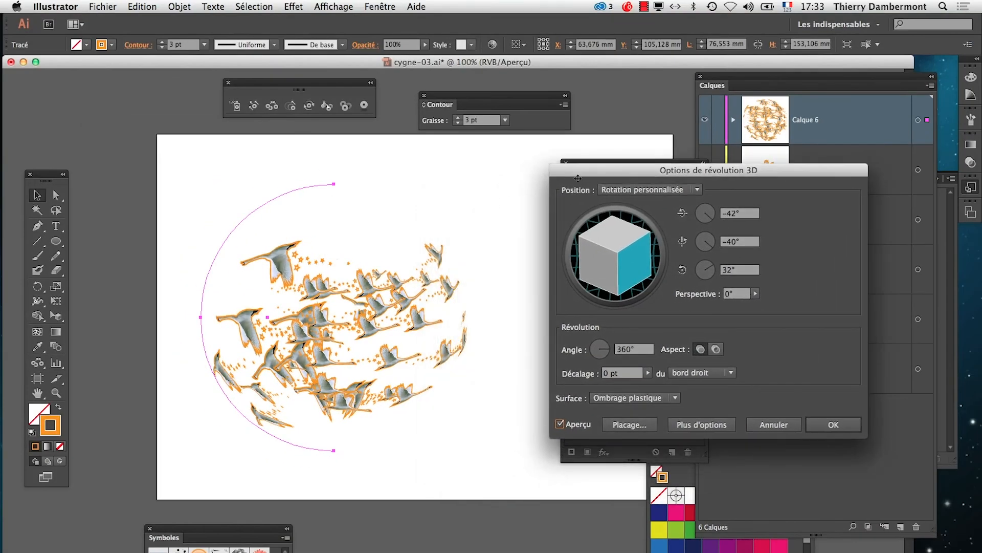
pyautogui.moveTo(605, 241); pyautogui.dragTo(603, 272)
pyautogui.click(603, 272)
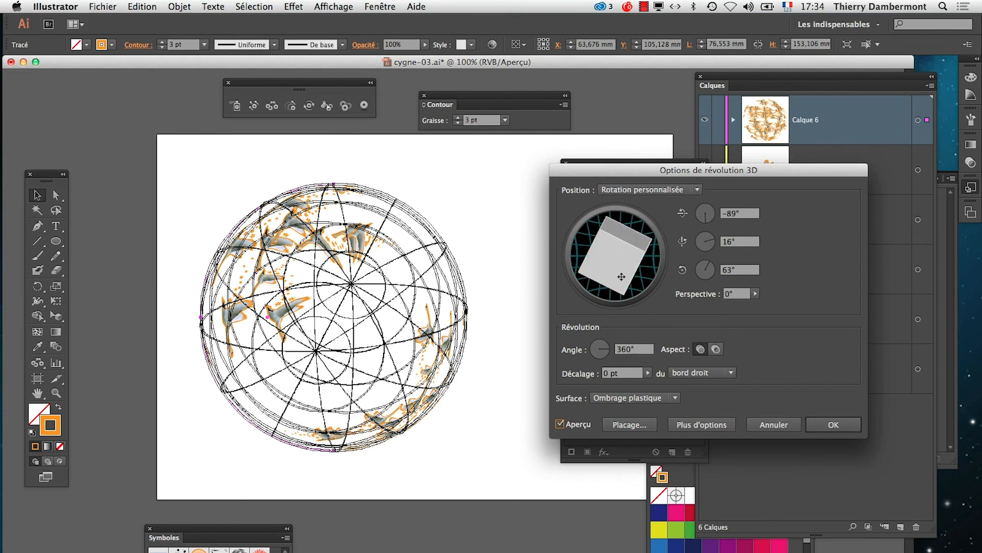
pyautogui.moveTo(622, 276)
pyautogui.mouseDown()
pyautogui.moveTo(622, 247)
pyautogui.moveTo(610, 260)
pyautogui.moveTo(620, 272)
pyautogui.mouseUp()
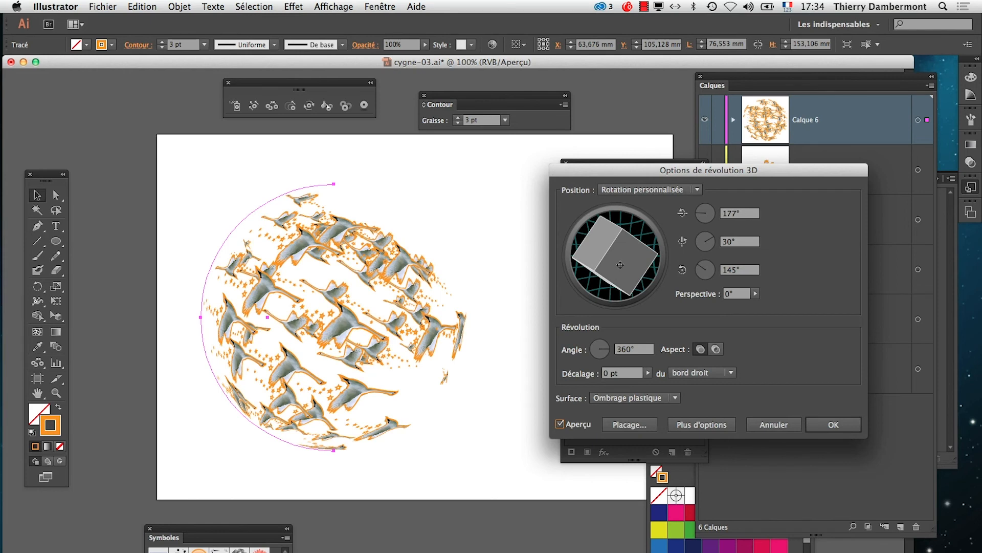
pyautogui.moveTo(599, 247); pyautogui.dragTo(592, 250)
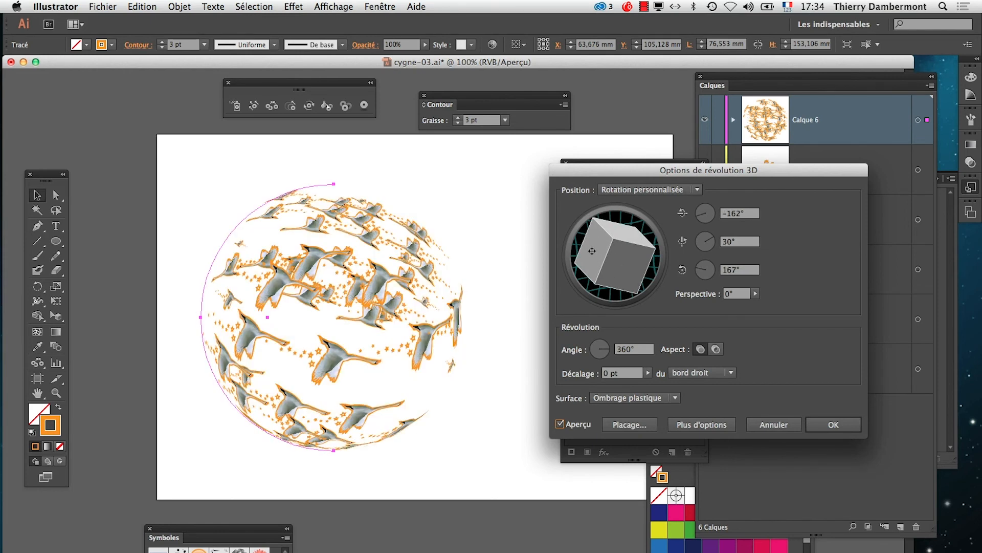
pyautogui.click(834, 424)
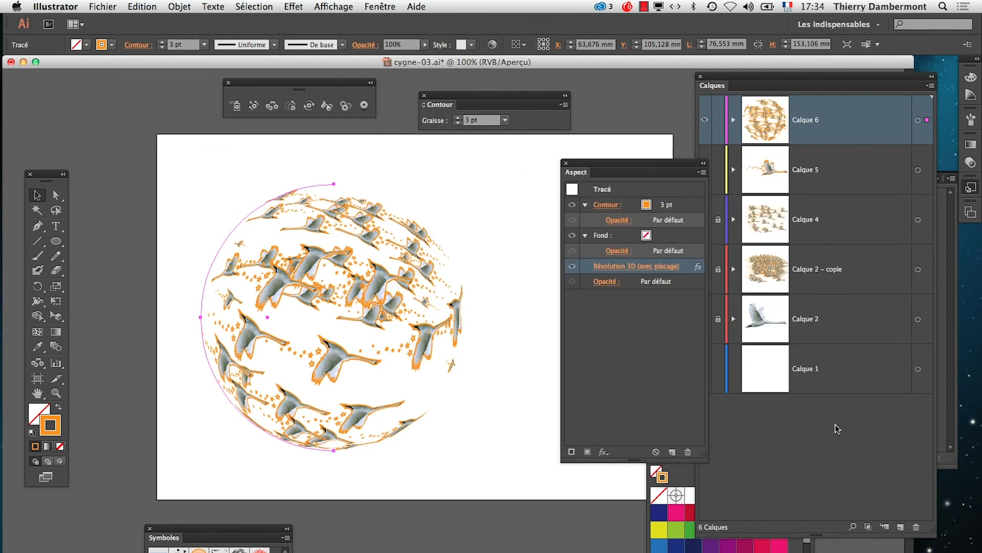
# Deselect the sphere, hide the panels, and examine the mapped swans up close in full-screen mode.
pyautogui.click(131, 210)
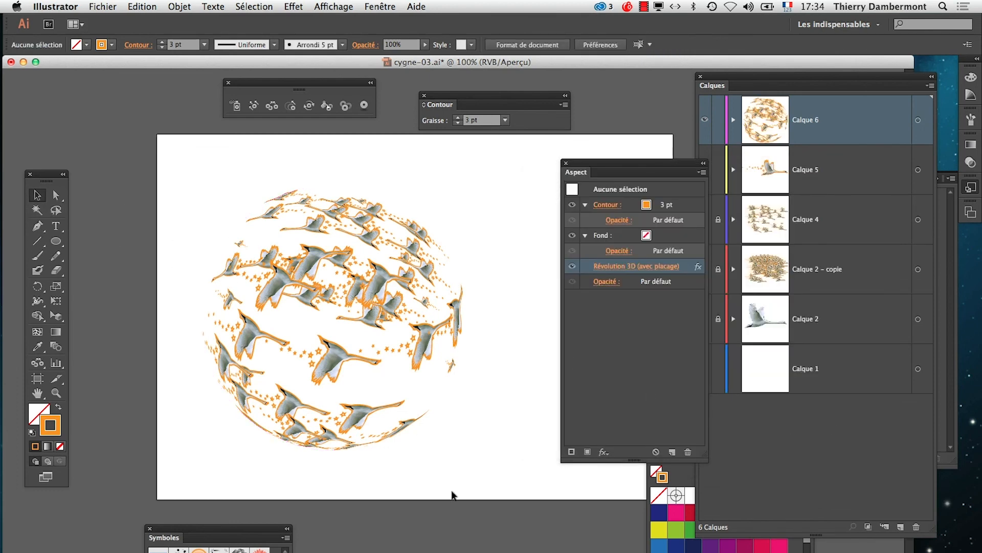
pyautogui.press('Tab')
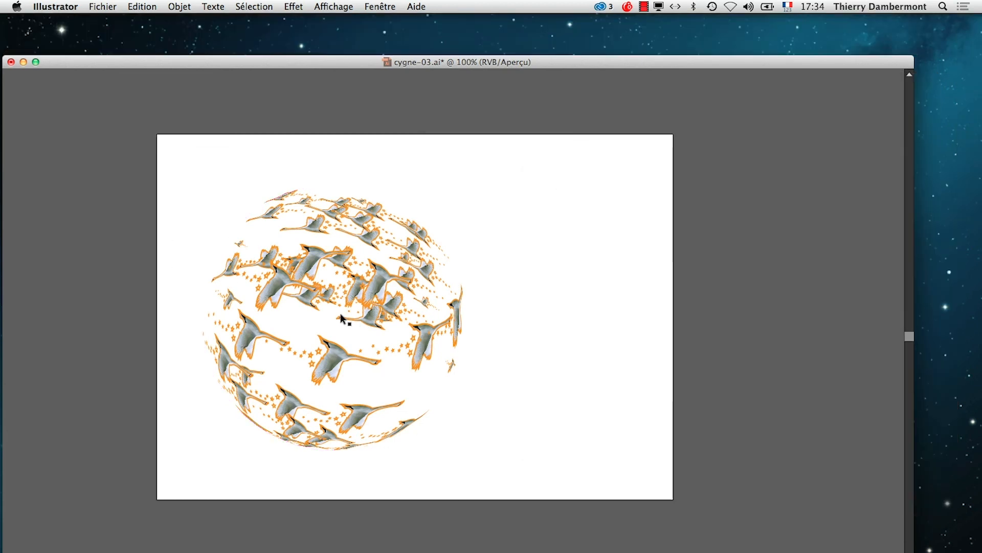
pyautogui.keyDown('super'); pyautogui.click(362, 314); pyautogui.keyUp('super')
pyautogui.keyDown('super'); pyautogui.click(362, 314); pyautogui.keyUp('super')
pyautogui.keyDown('super'); pyautogui.click(357, 309); pyautogui.keyUp('super')
pyautogui.press('f')
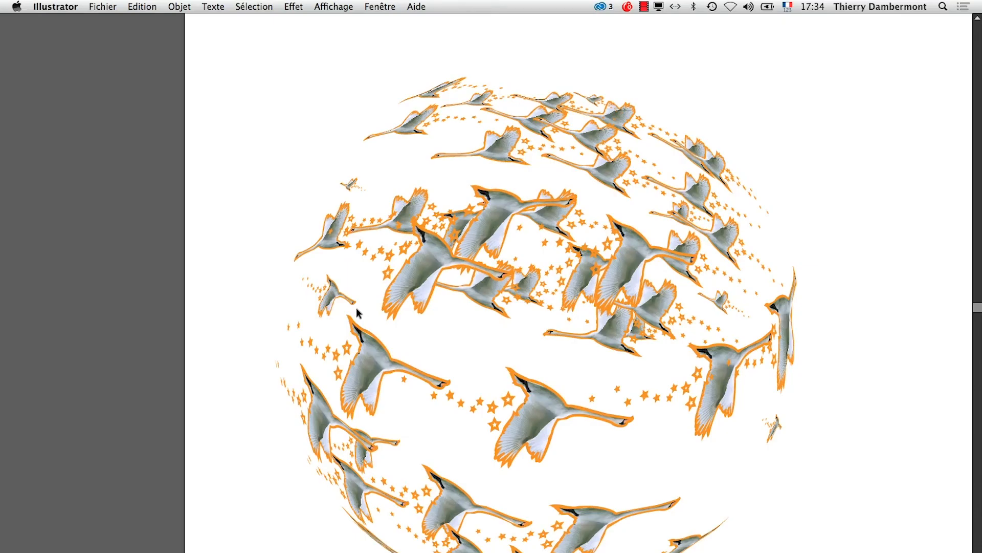
pyautogui.moveTo(470, 345); pyautogui.dragTo(373, 302)
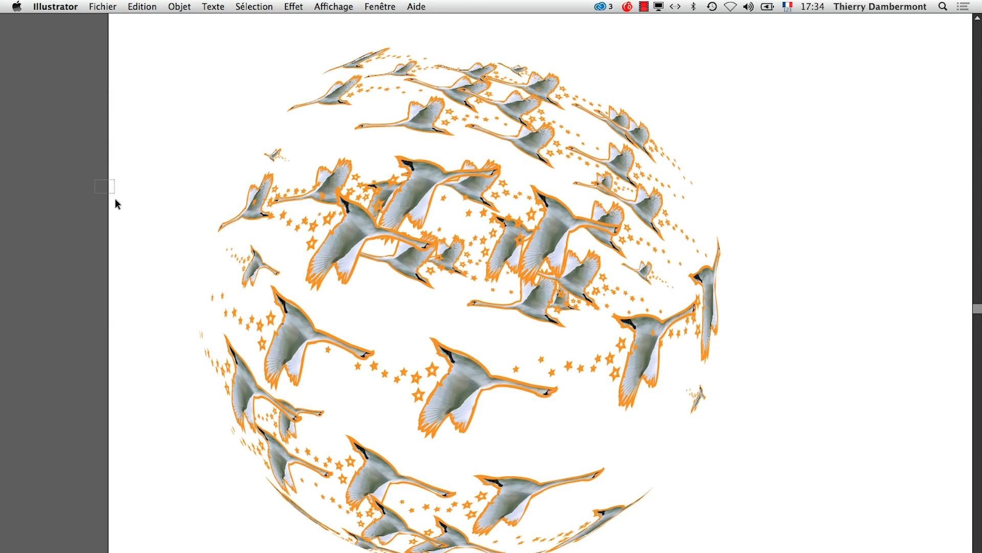
# Select the half arc, show the Appearance panel (Aspect), and open the mapping settings (Placage) of its 3D Revolve effect with preview enabled.
pyautogui.moveTo(85, 176); pyautogui.dragTo(245, 317)
pyautogui.click(385, 4)
pyautogui.moveTo(335, 4)
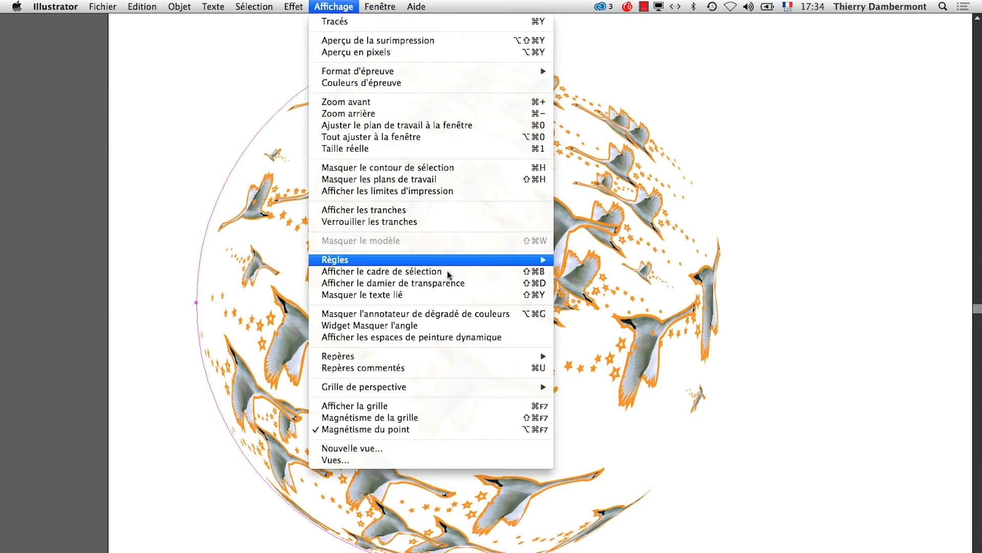
pyautogui.moveTo(371, 7)
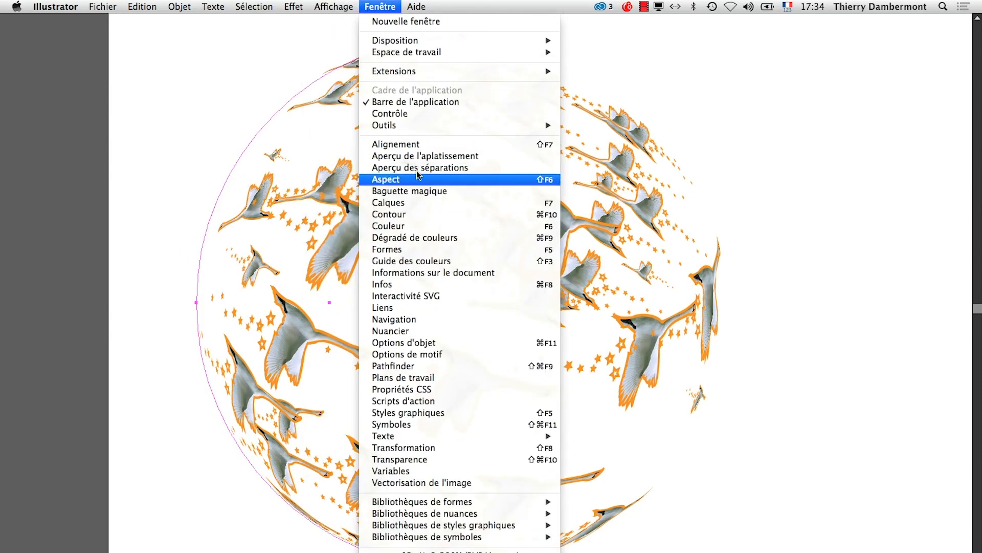
pyautogui.click(385, 179)
pyautogui.click(643, 265)
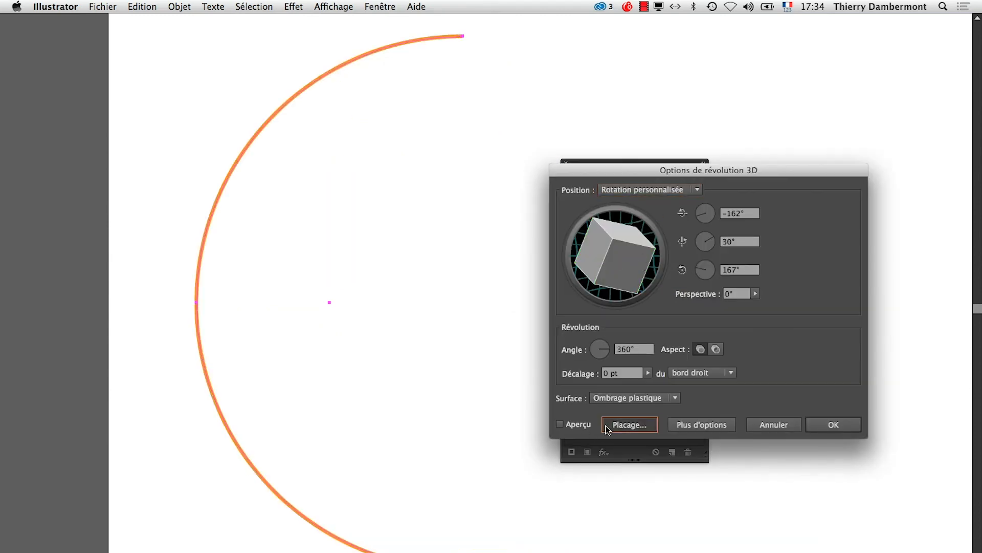
pyautogui.click(629, 424)
pyautogui.click(852, 410)
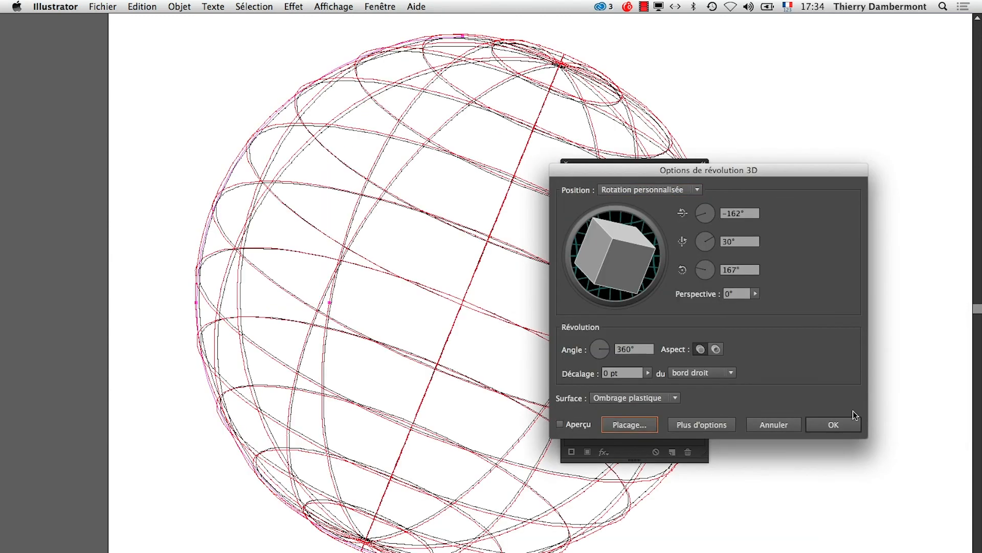
pyautogui.click(640, 425)
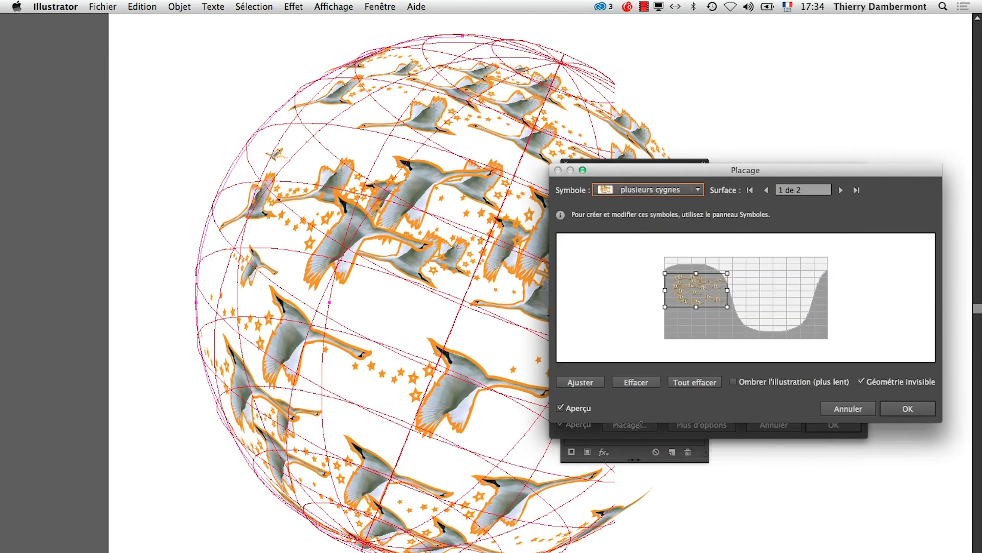
# Stretch the plusieurs cygnes symbol on surface 2 so that it covers nearly the whole surface.
pyautogui.click(840, 190)
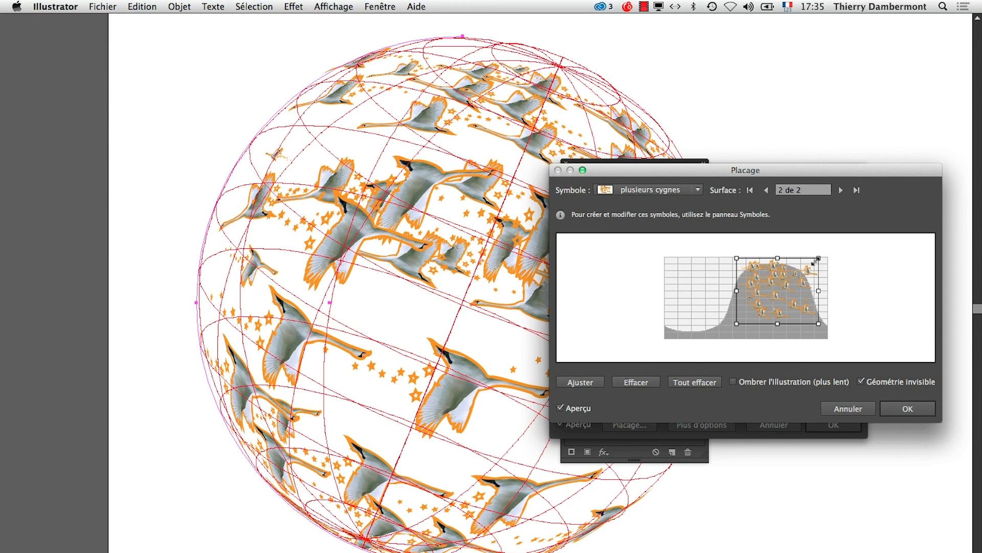
pyautogui.moveTo(819, 258); pyautogui.dragTo(780, 296)
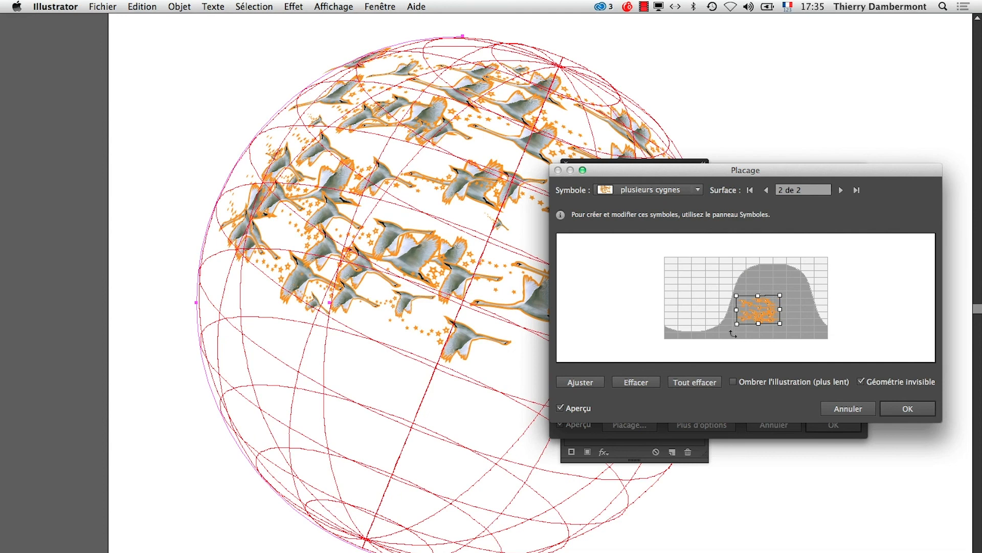
pyautogui.moveTo(735, 294); pyautogui.dragTo(665, 259)
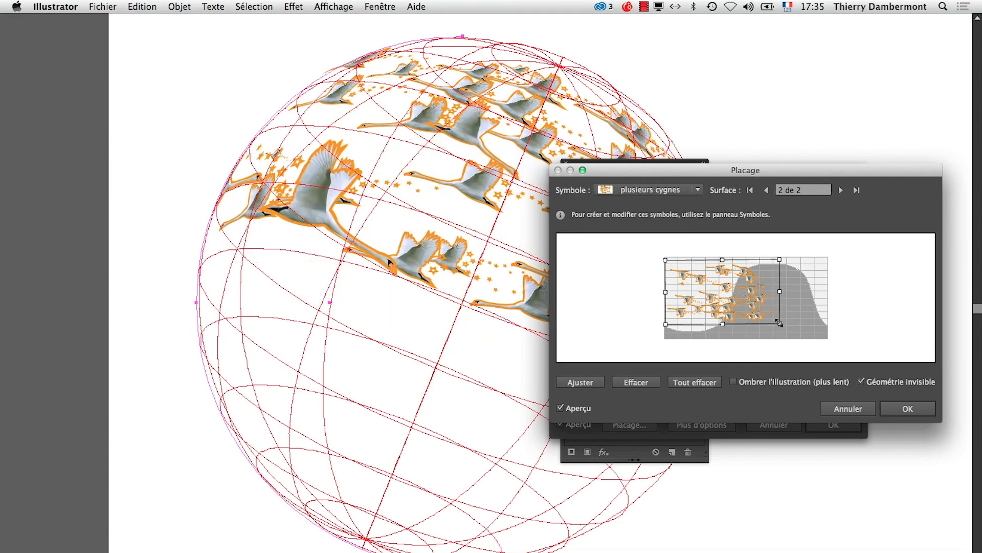
pyautogui.moveTo(781, 323); pyautogui.dragTo(822, 336)
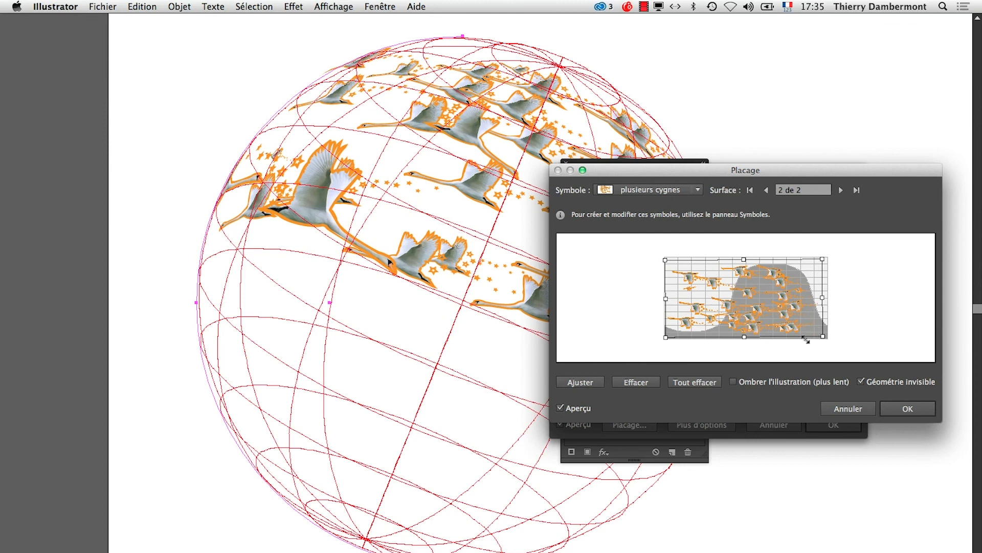
# Enlarge the plusieurs cygnes symbol on surface 1 to cover the whole surface, and apply the mapping and 3D Revolve options.
pyautogui.click(766, 191)
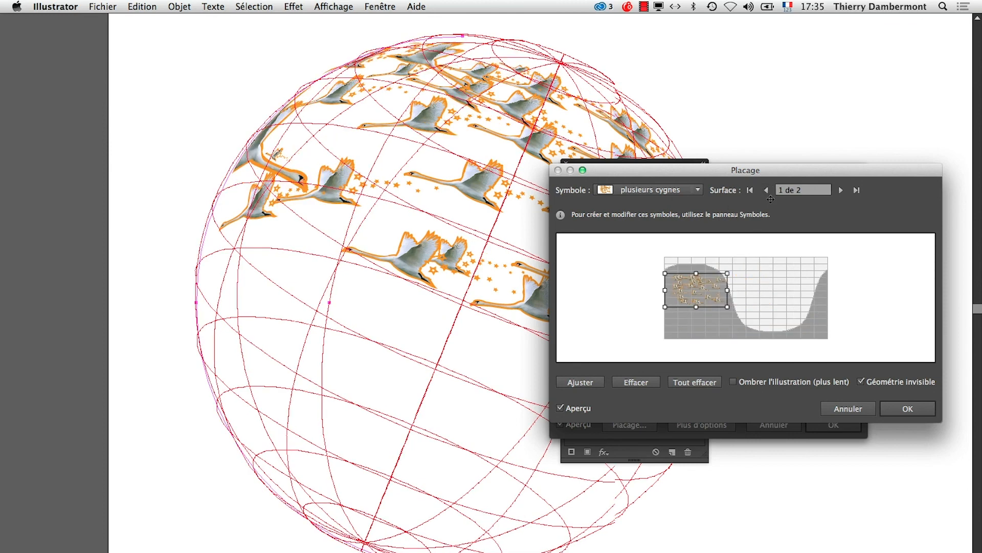
pyautogui.moveTo(727, 307); pyautogui.dragTo(827, 341)
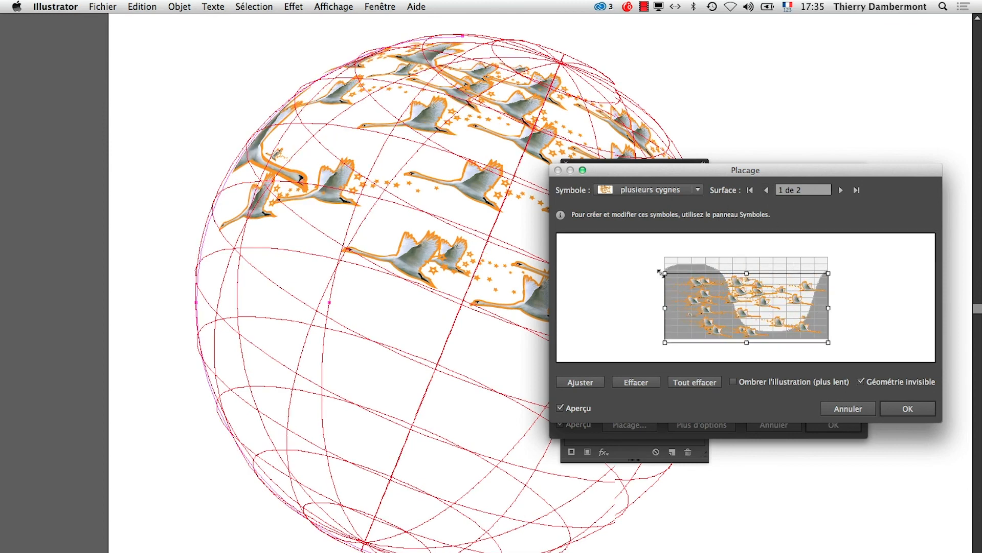
pyautogui.moveTo(666, 272); pyautogui.dragTo(666, 259)
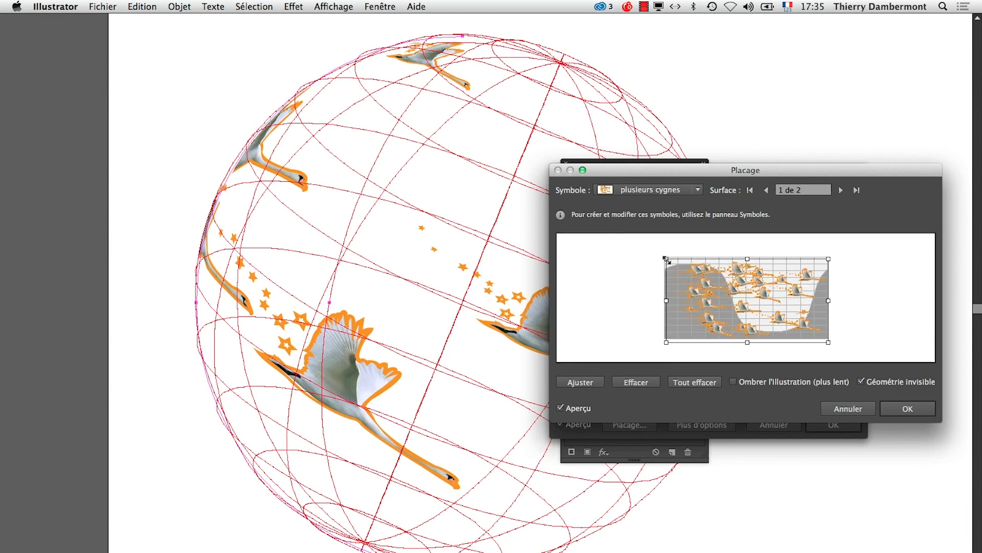
pyautogui.click(908, 409)
pyautogui.click(834, 424)
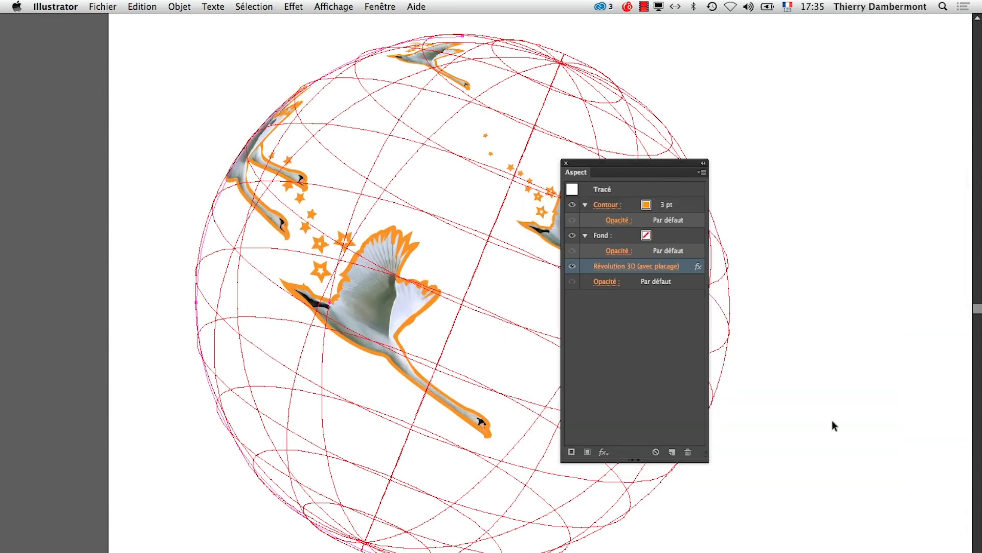
# Reopen the 3D Revolve options with preview enabled, set the sphere's rotation to -113°, 41°, -136°, and apply it.
pyautogui.click(622, 266)
pyautogui.click(560, 424)
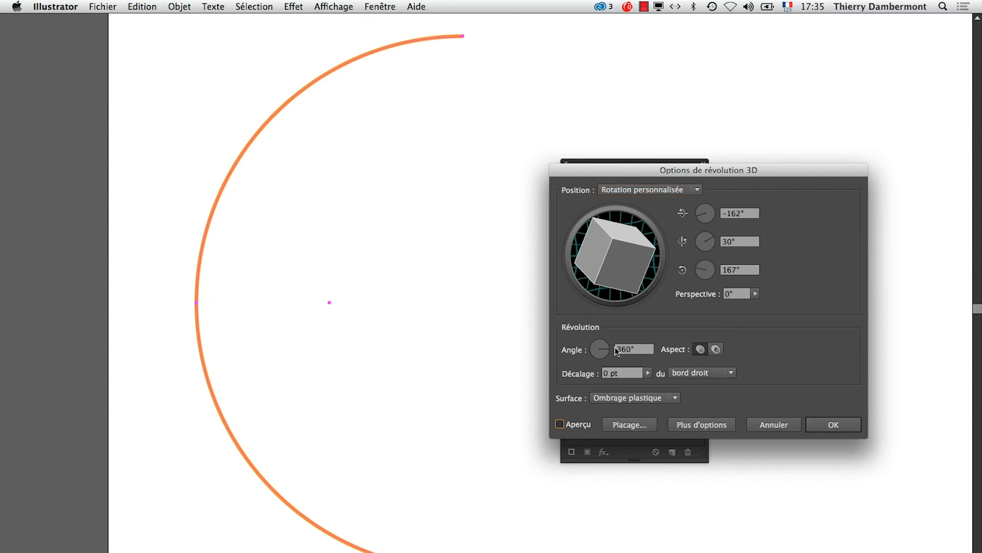
pyautogui.moveTo(601, 237); pyautogui.dragTo(627, 248)
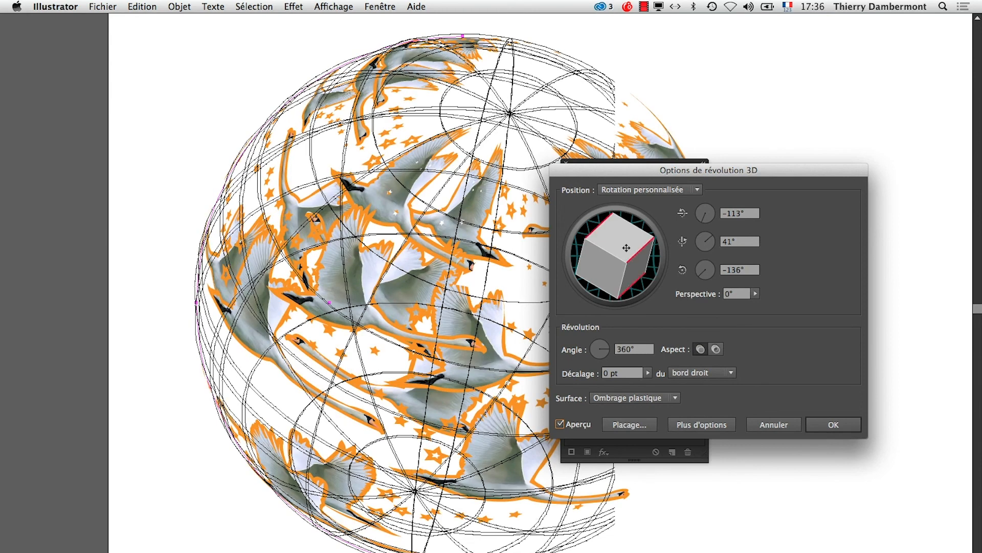
pyautogui.click(821, 423)
# Move the Appearance panel (Aspect) off the sphere and deselect the artwork to view all the enlarged swans.
pyautogui.moveTo(586, 167); pyautogui.dragTo(783, 98)
pyautogui.keyDown('alt'); pyautogui.keyDown('super'); pyautogui.click(523, 337); pyautogui.keyUp('super'); pyautogui.keyUp('alt')
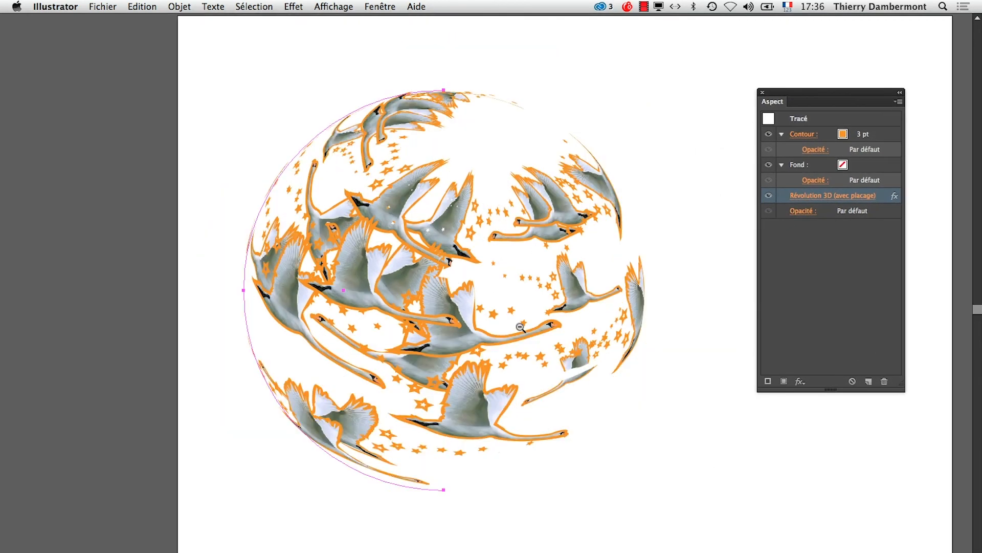
pyautogui.click(148, 189)
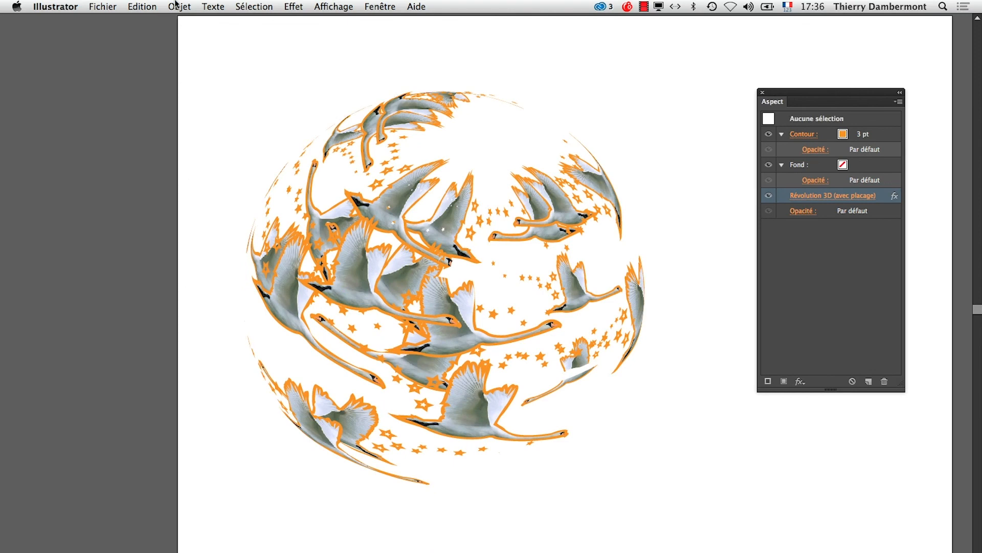
pyautogui.click(824, 197)
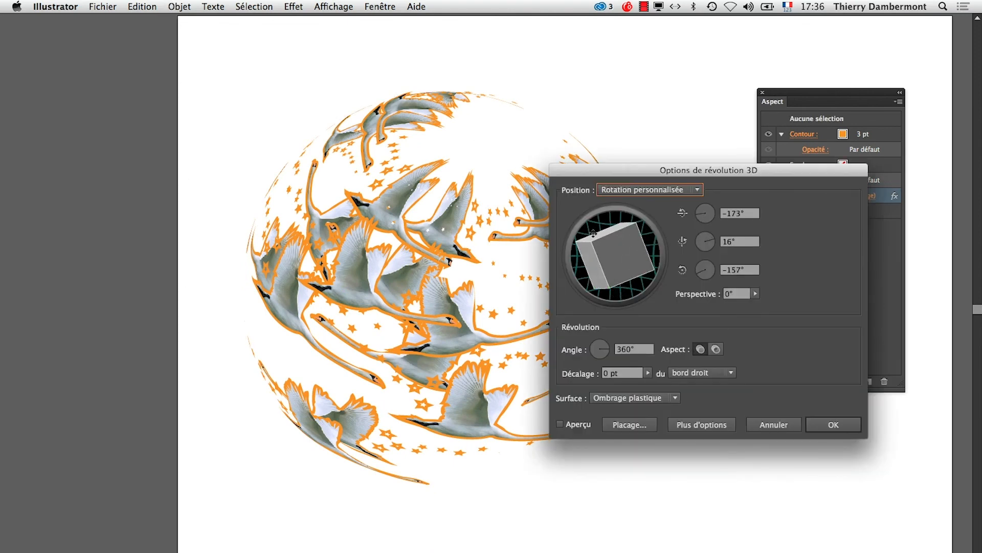
pyautogui.click(578, 424)
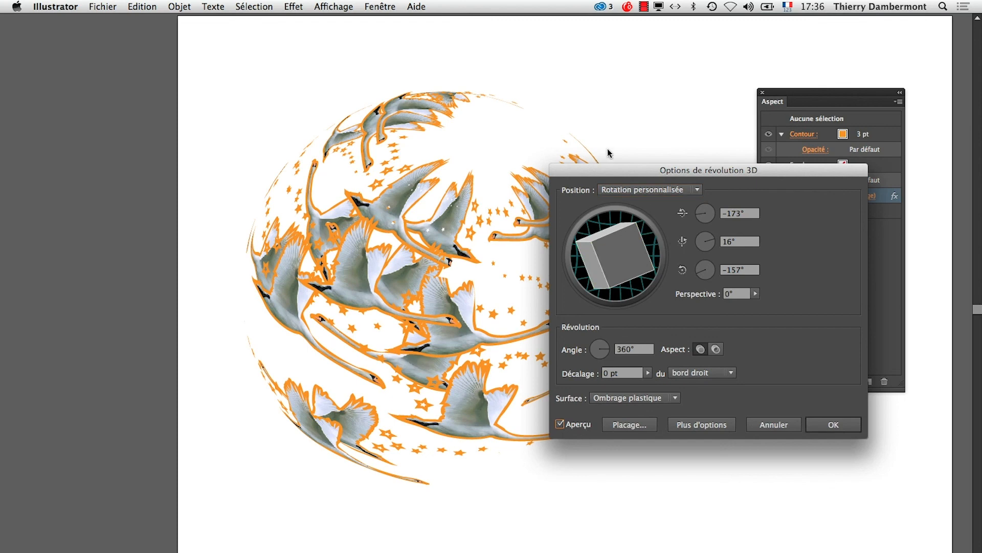
pyautogui.moveTo(587, 173); pyautogui.dragTo(691, 93)
pyautogui.moveTo(697, 174); pyautogui.dragTo(680, 183)
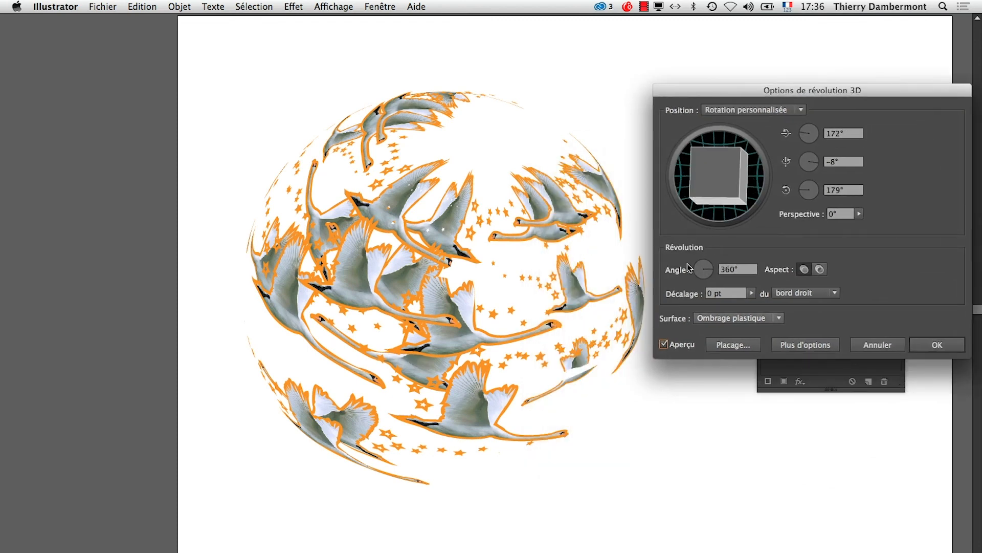
pyautogui.click(868, 346)
# Try rotating the selected half arc's revolved sphere to -79°, 61°, -71°, and restore its previous orientation.
pyautogui.click(814, 196)
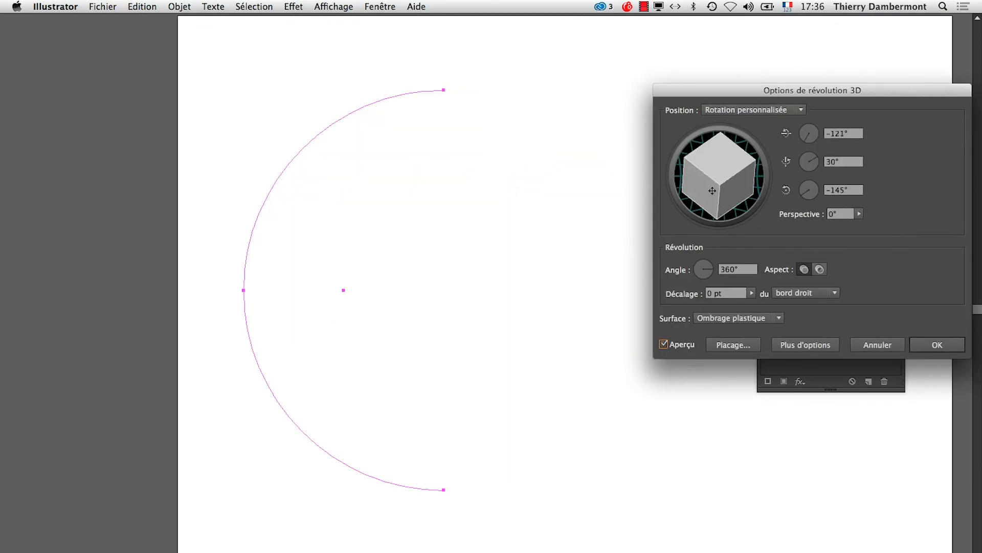
pyautogui.moveTo(714, 189)
pyautogui.mouseDown()
pyautogui.moveTo(693, 189)
pyautogui.moveTo(716, 165)
pyautogui.moveTo(691, 175)
pyautogui.moveTo(678, 197)
pyautogui.moveTo(702, 169)
pyautogui.moveTo(720, 168)
pyautogui.moveTo(731, 140)
pyautogui.moveTo(713, 194)
pyautogui.moveTo(716, 172)
pyautogui.moveTo(699, 187)
pyautogui.moveTo(707, 193)
pyautogui.mouseUp()
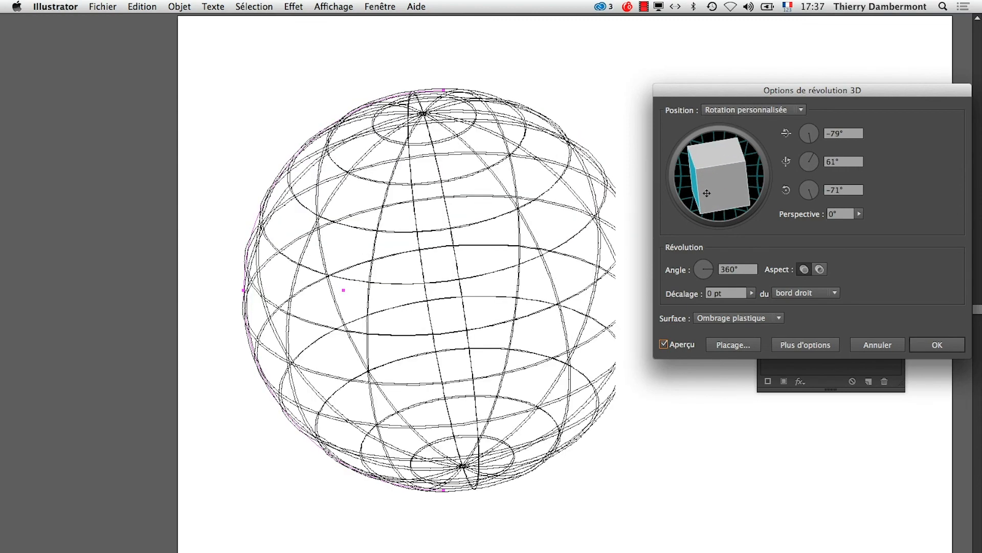
pyautogui.click(937, 344)
pyautogui.click(165, 75)
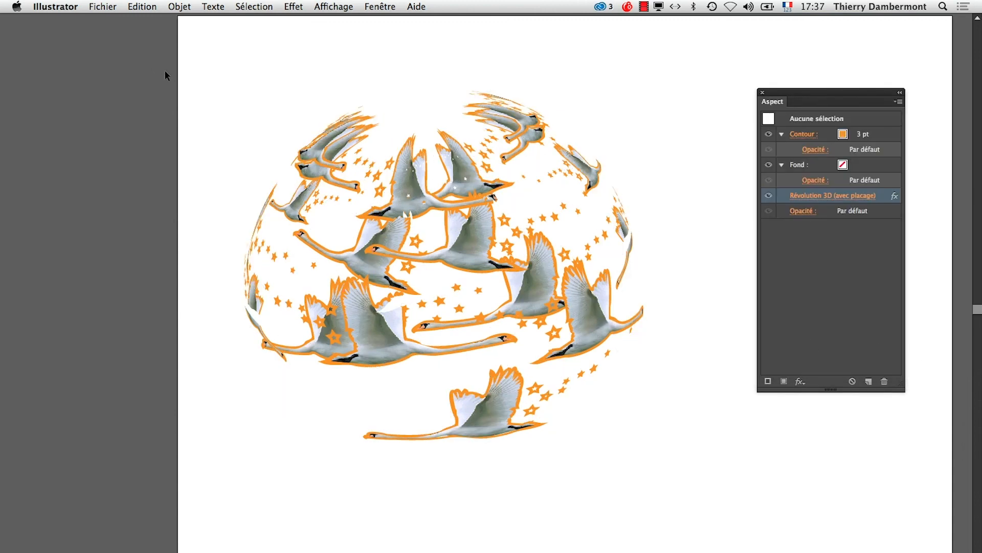
pyautogui.click(323, 295)
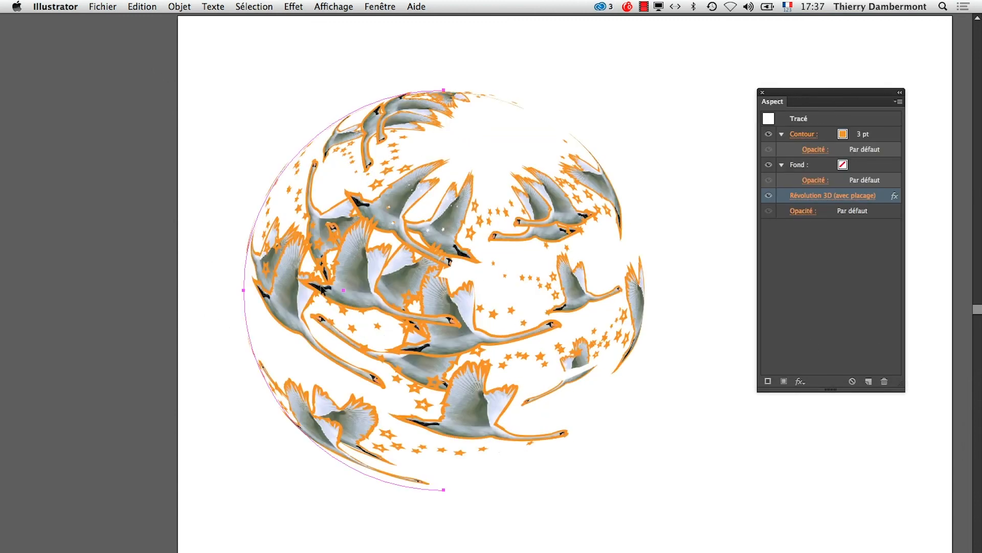